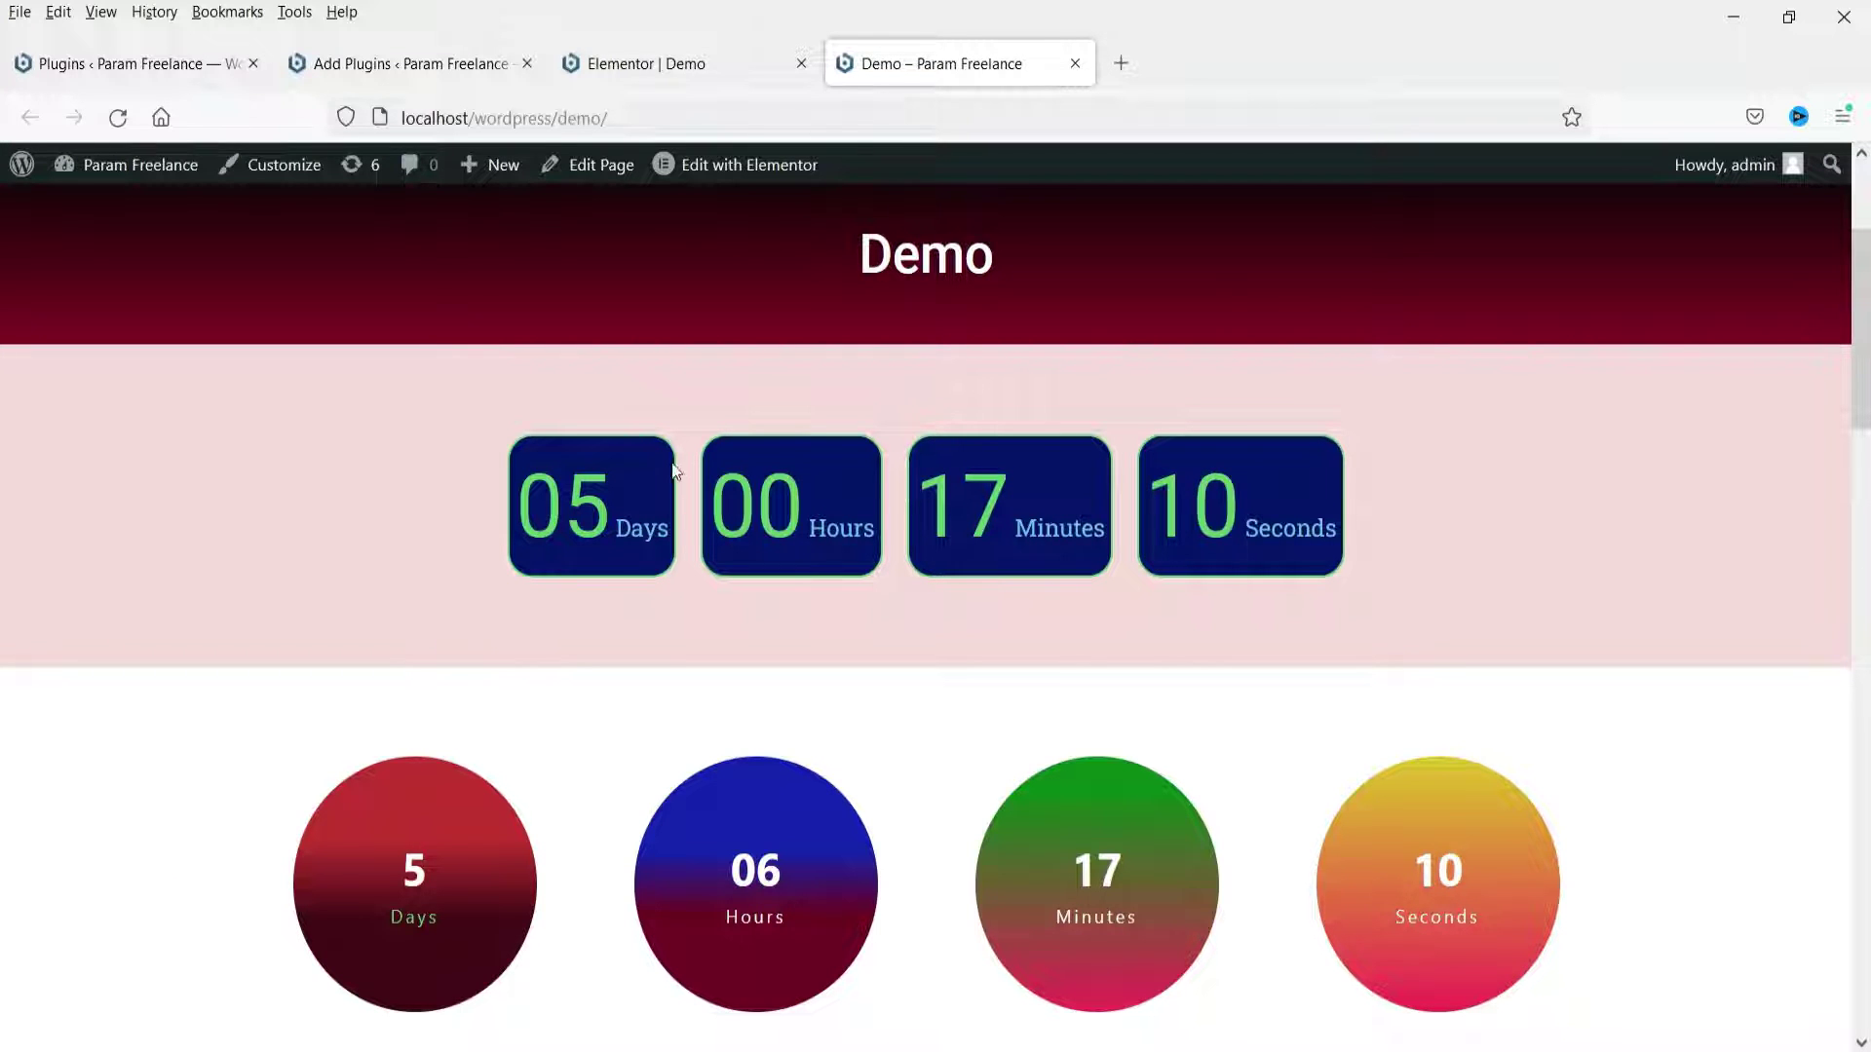
Look through the sample countdown timer designs on the published Demo page.
drag(1861, 380, 1844, 509)
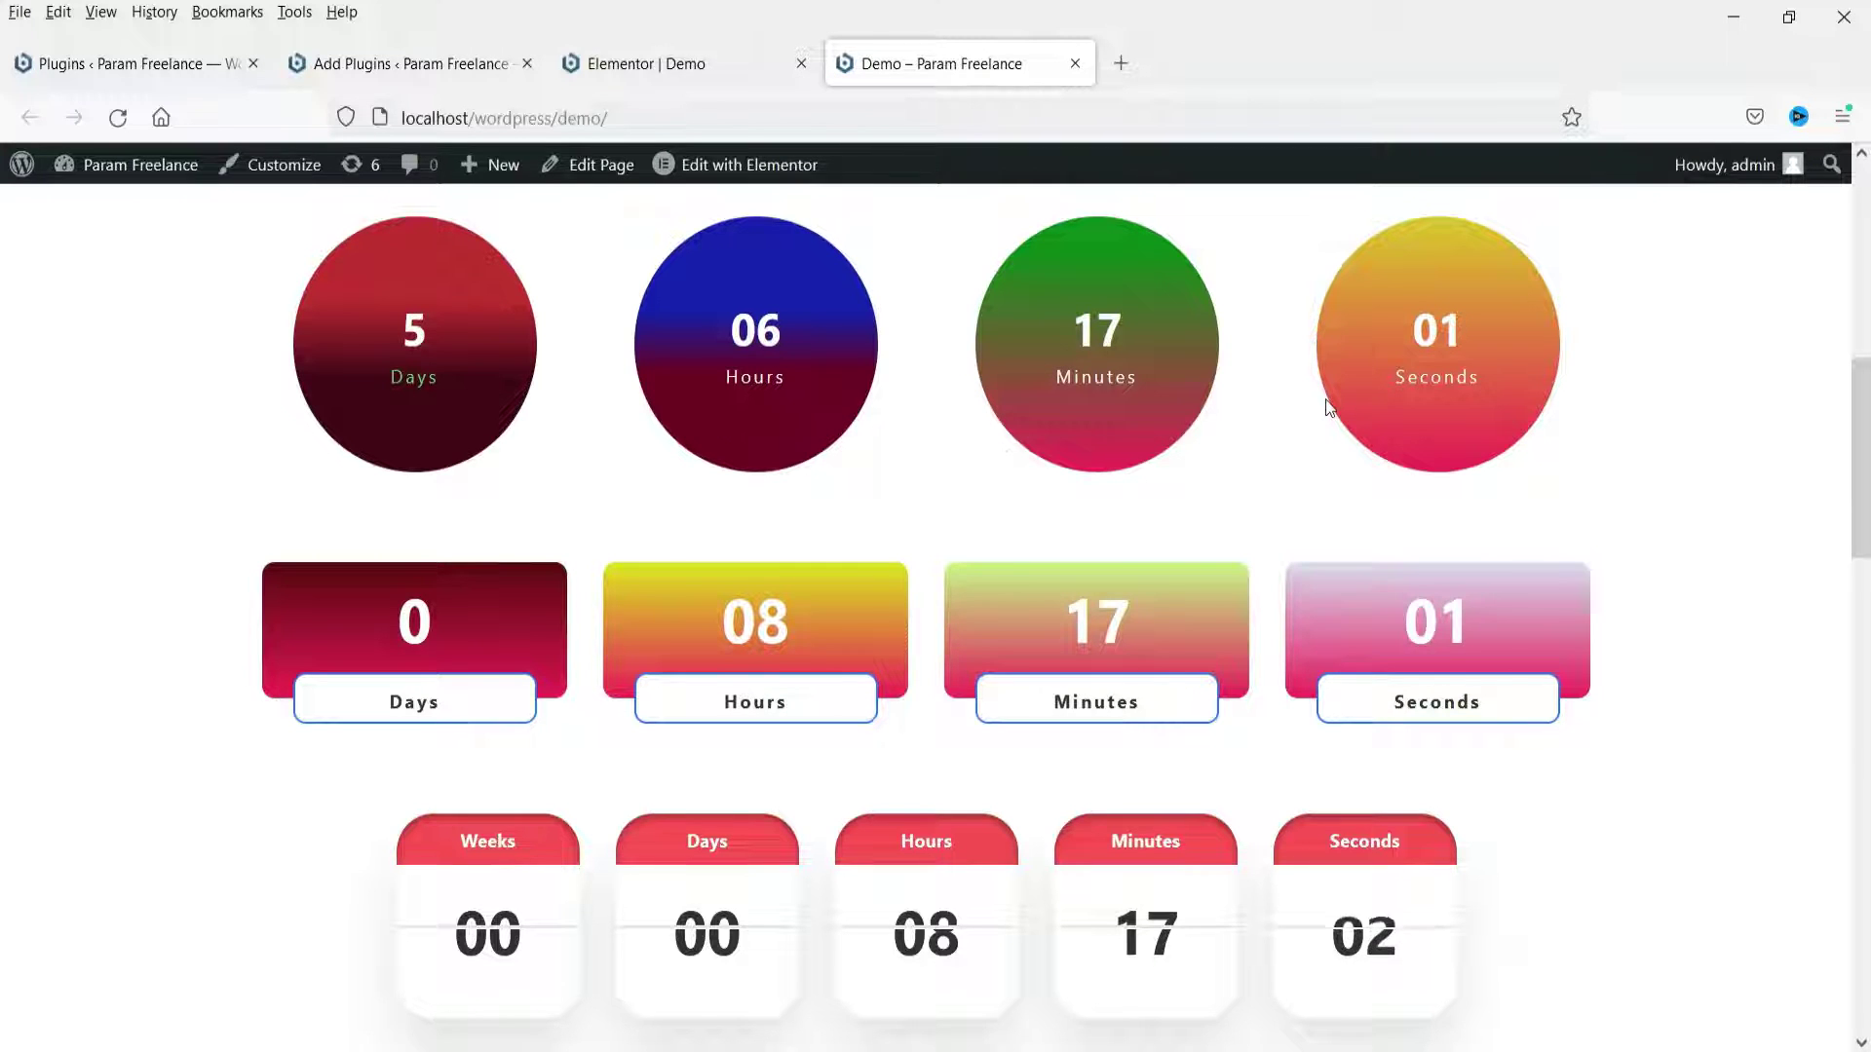
drag(1856, 407, 1841, 513)
drag(1857, 584, 1858, 711)
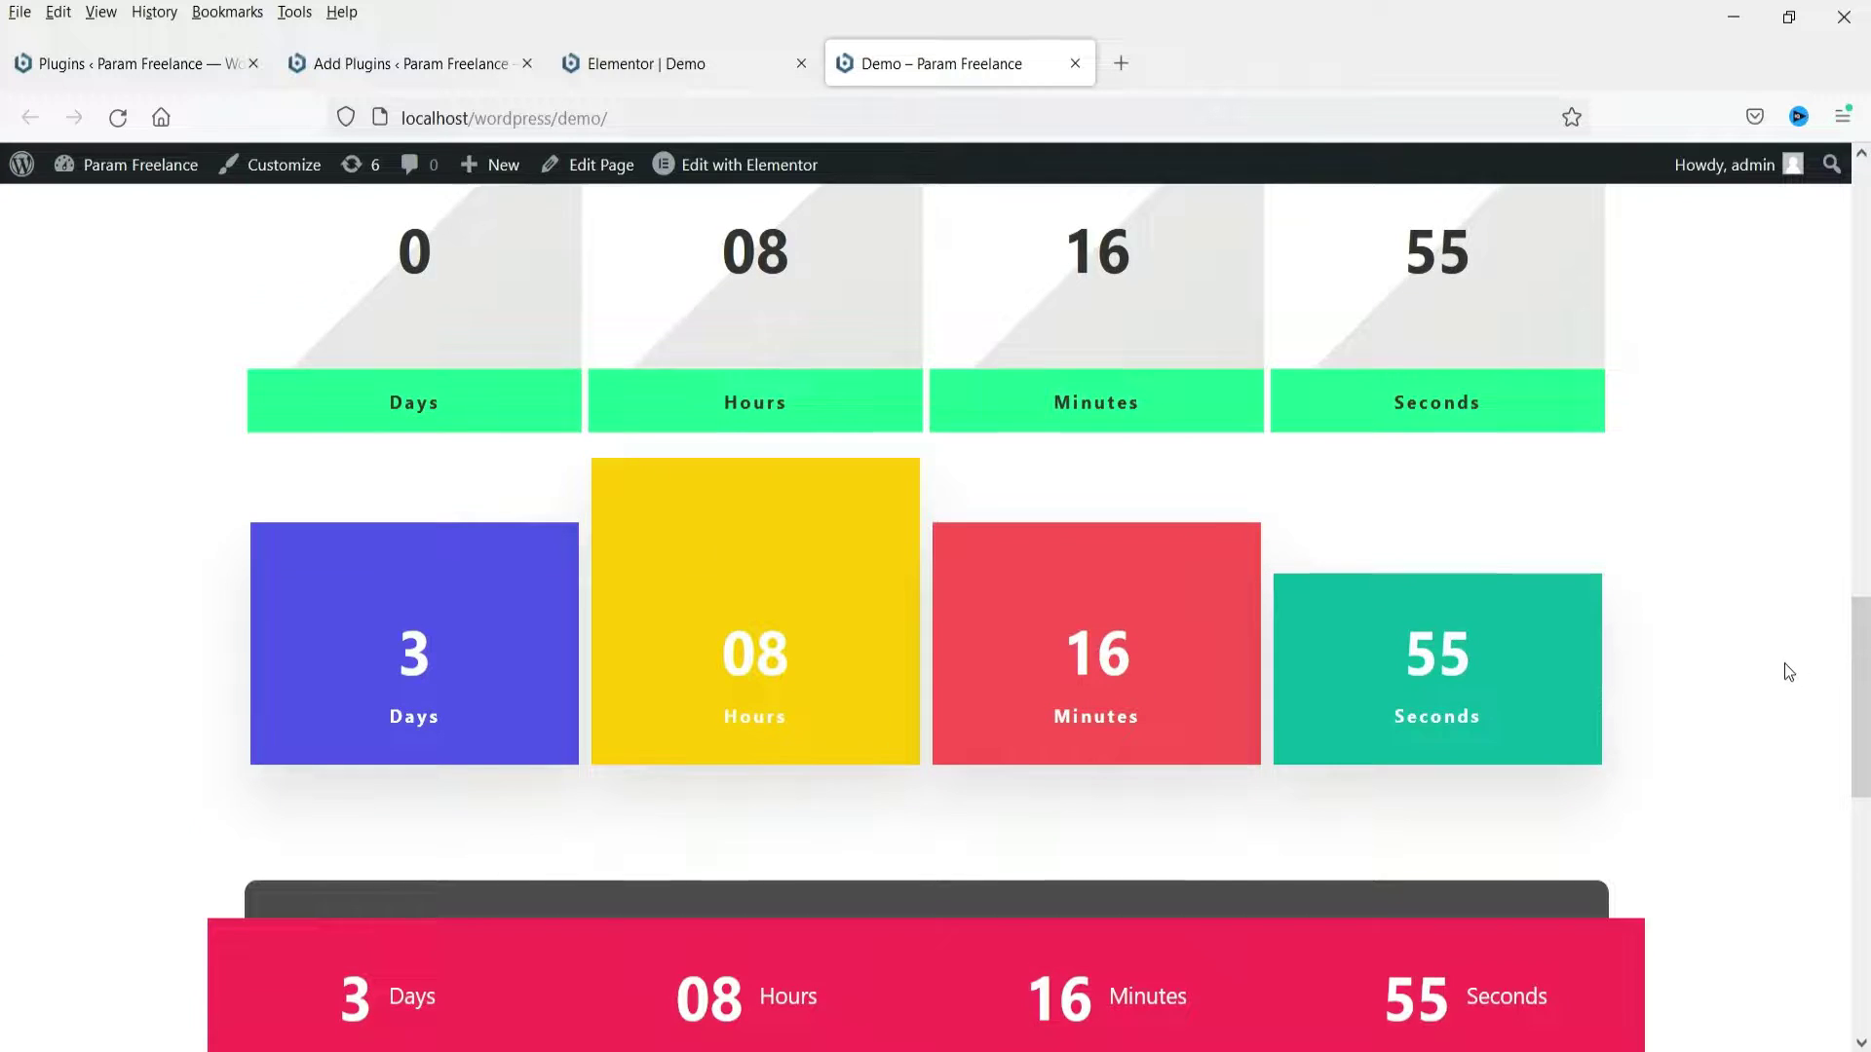
scroll(1785, 662, down, 3)
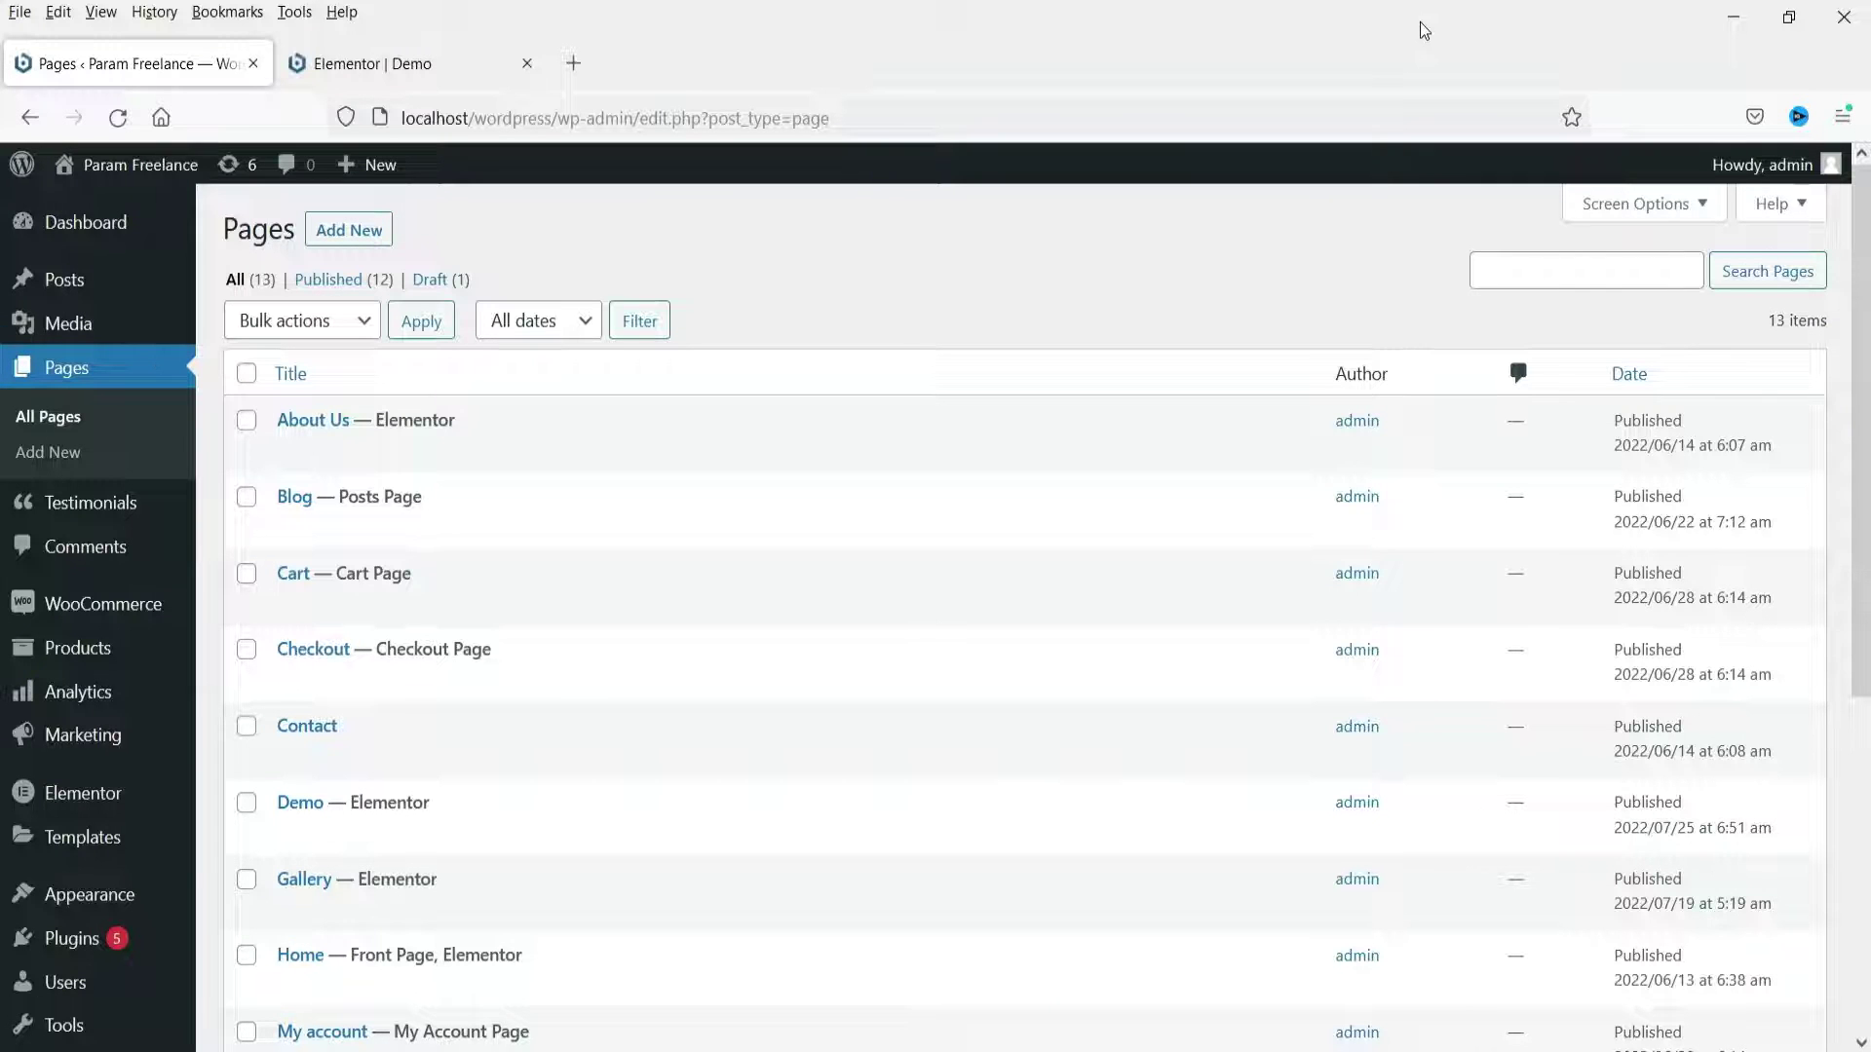
Find the Countdown widget with the search term "count" and place it in the empty section below the Demo heading.
key(ctrl+Tab)
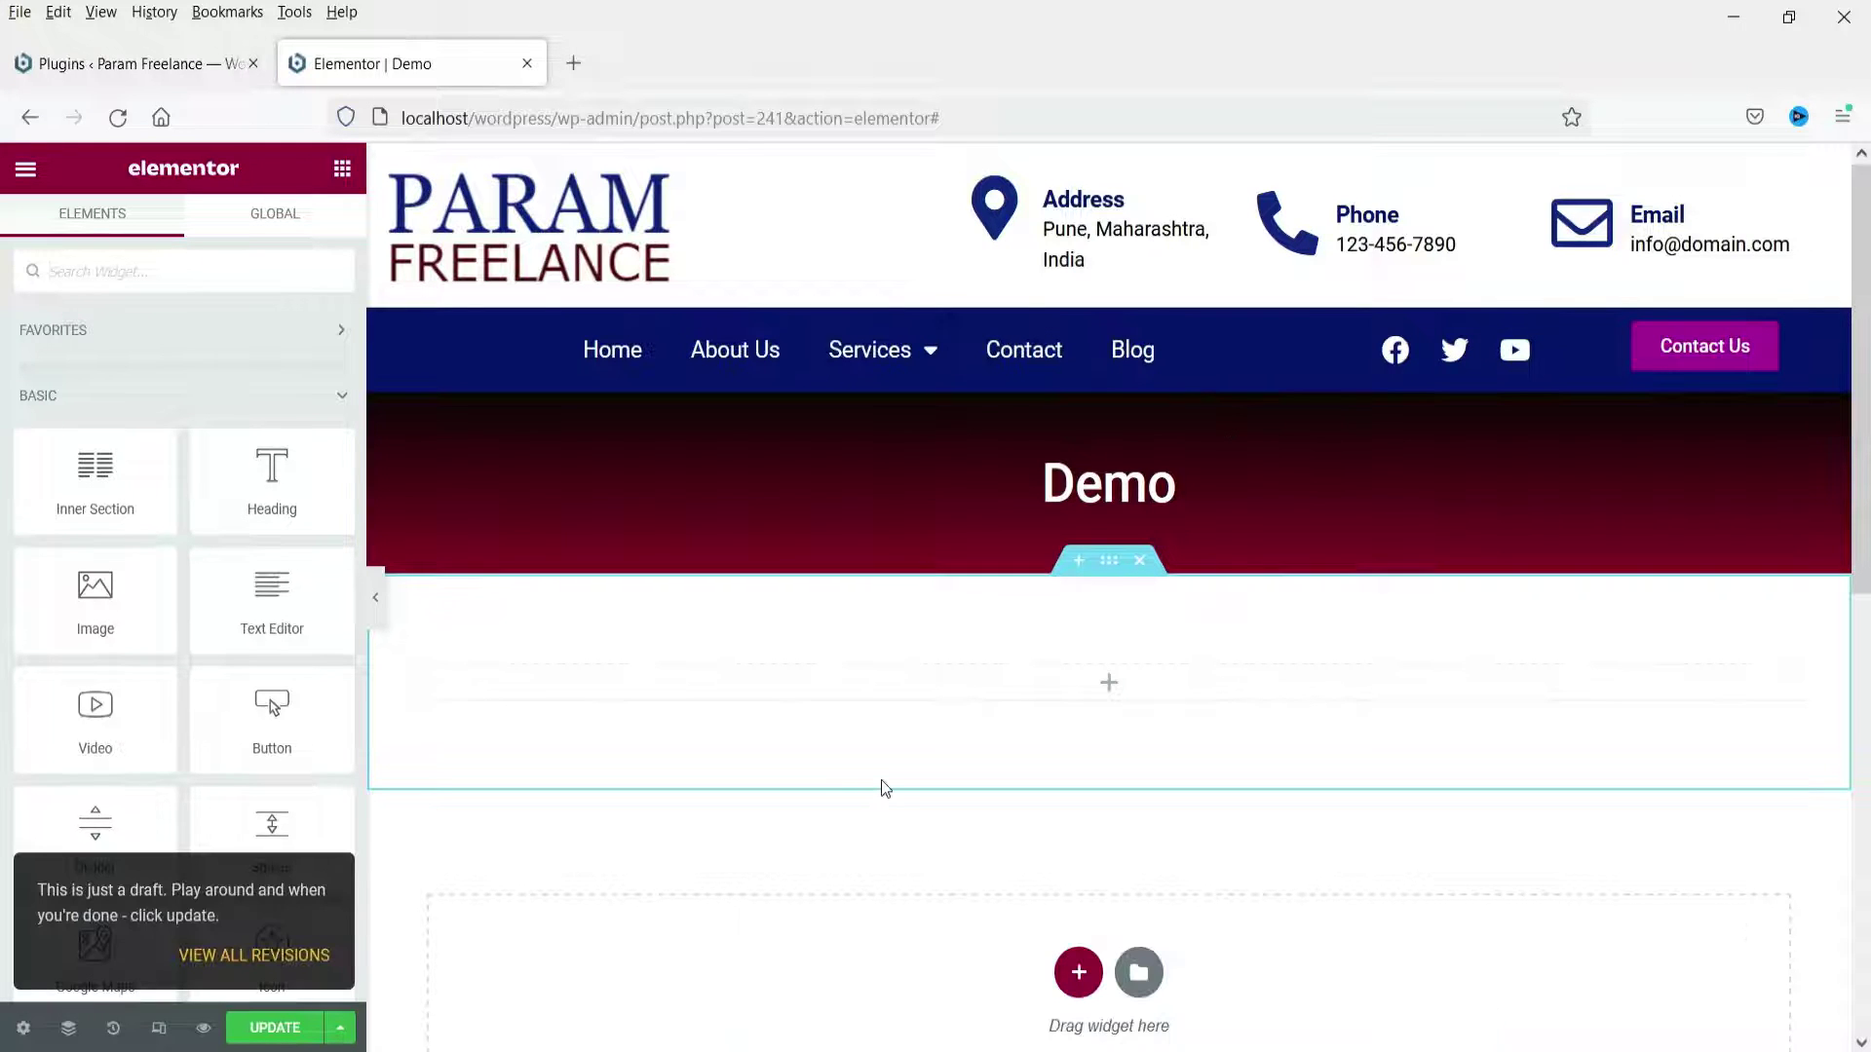
click(1064, 726)
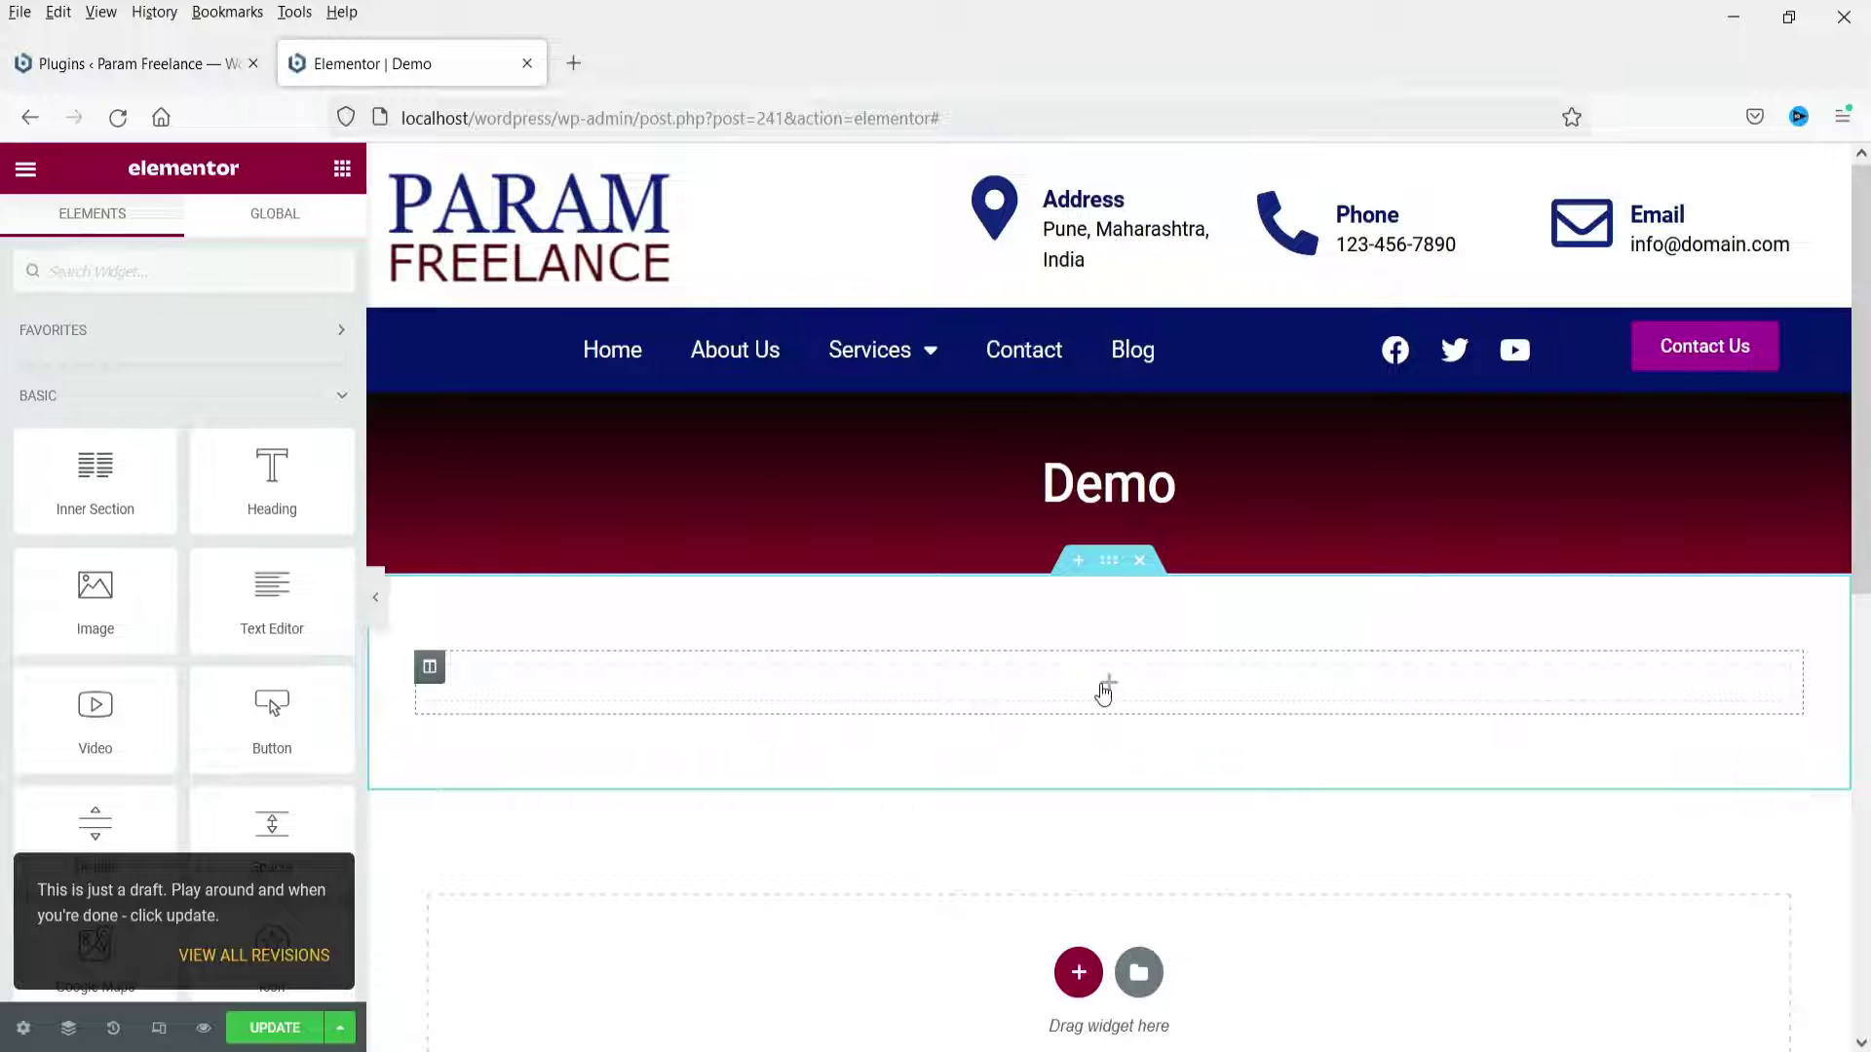
click(1104, 684)
click(146, 272)
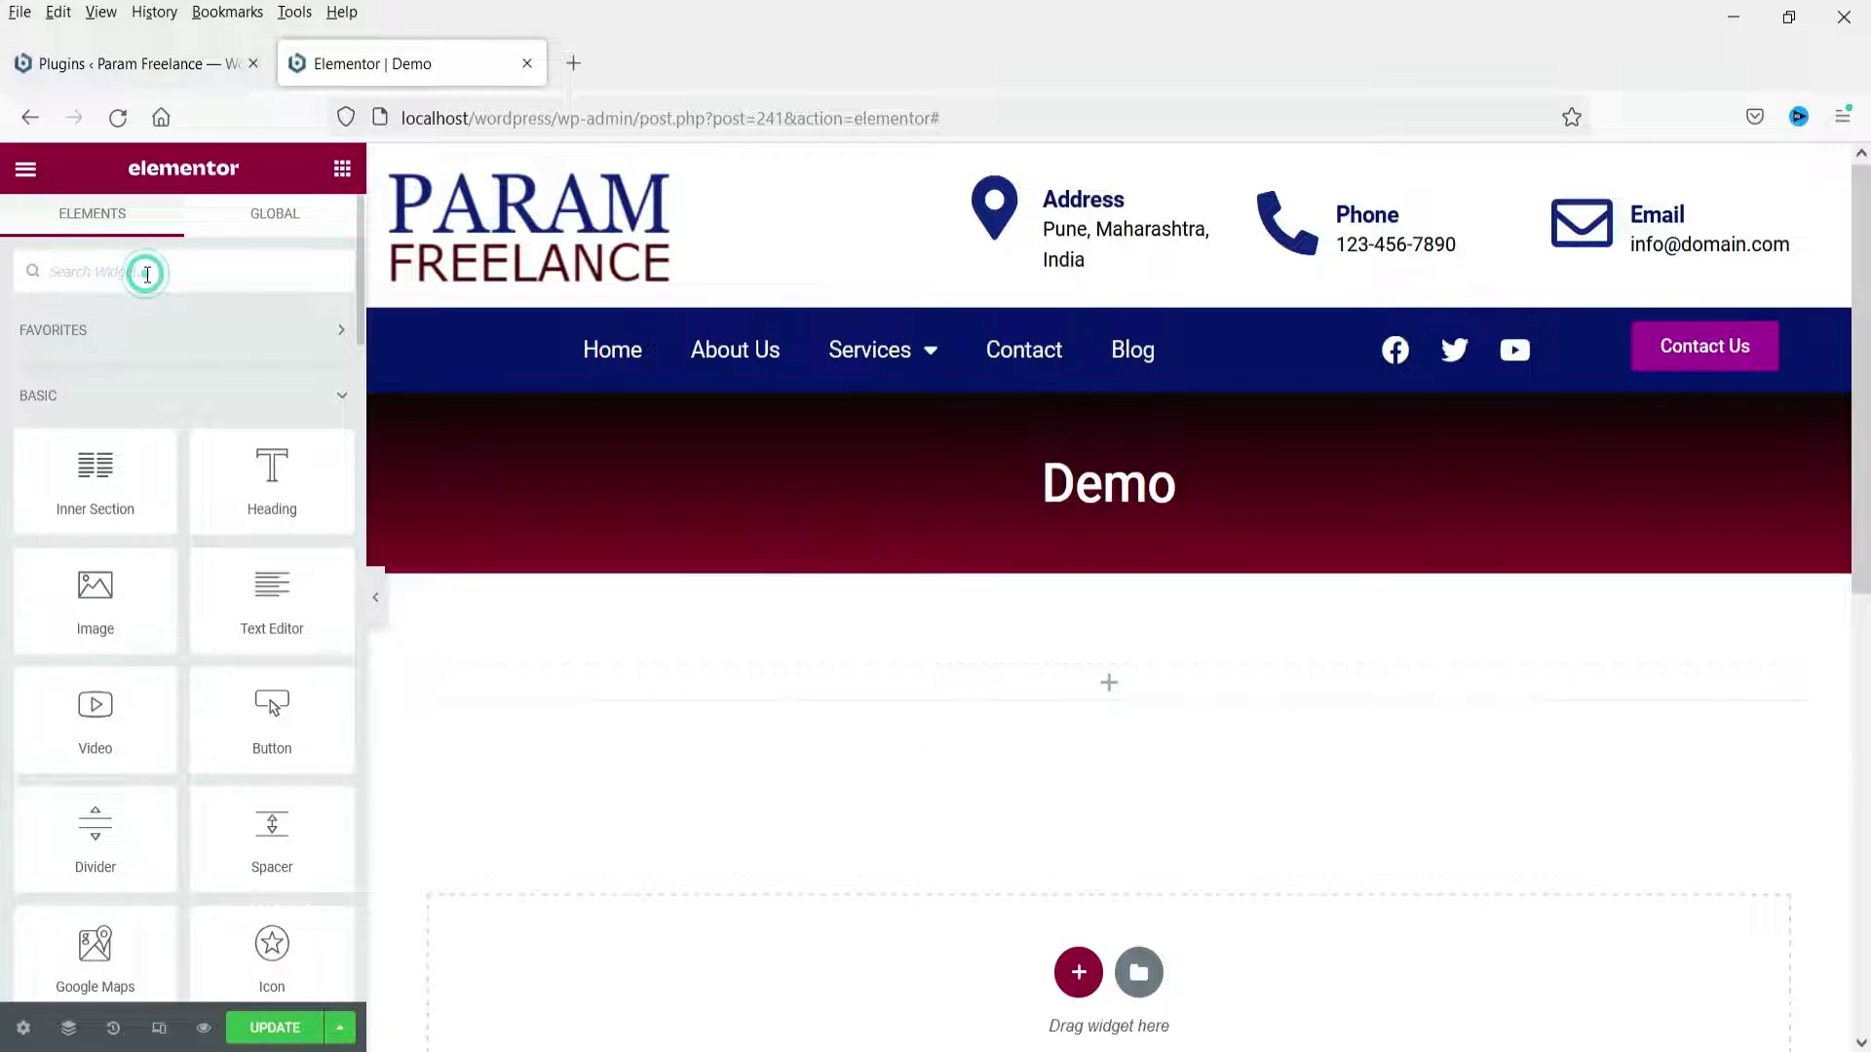
text(sount)
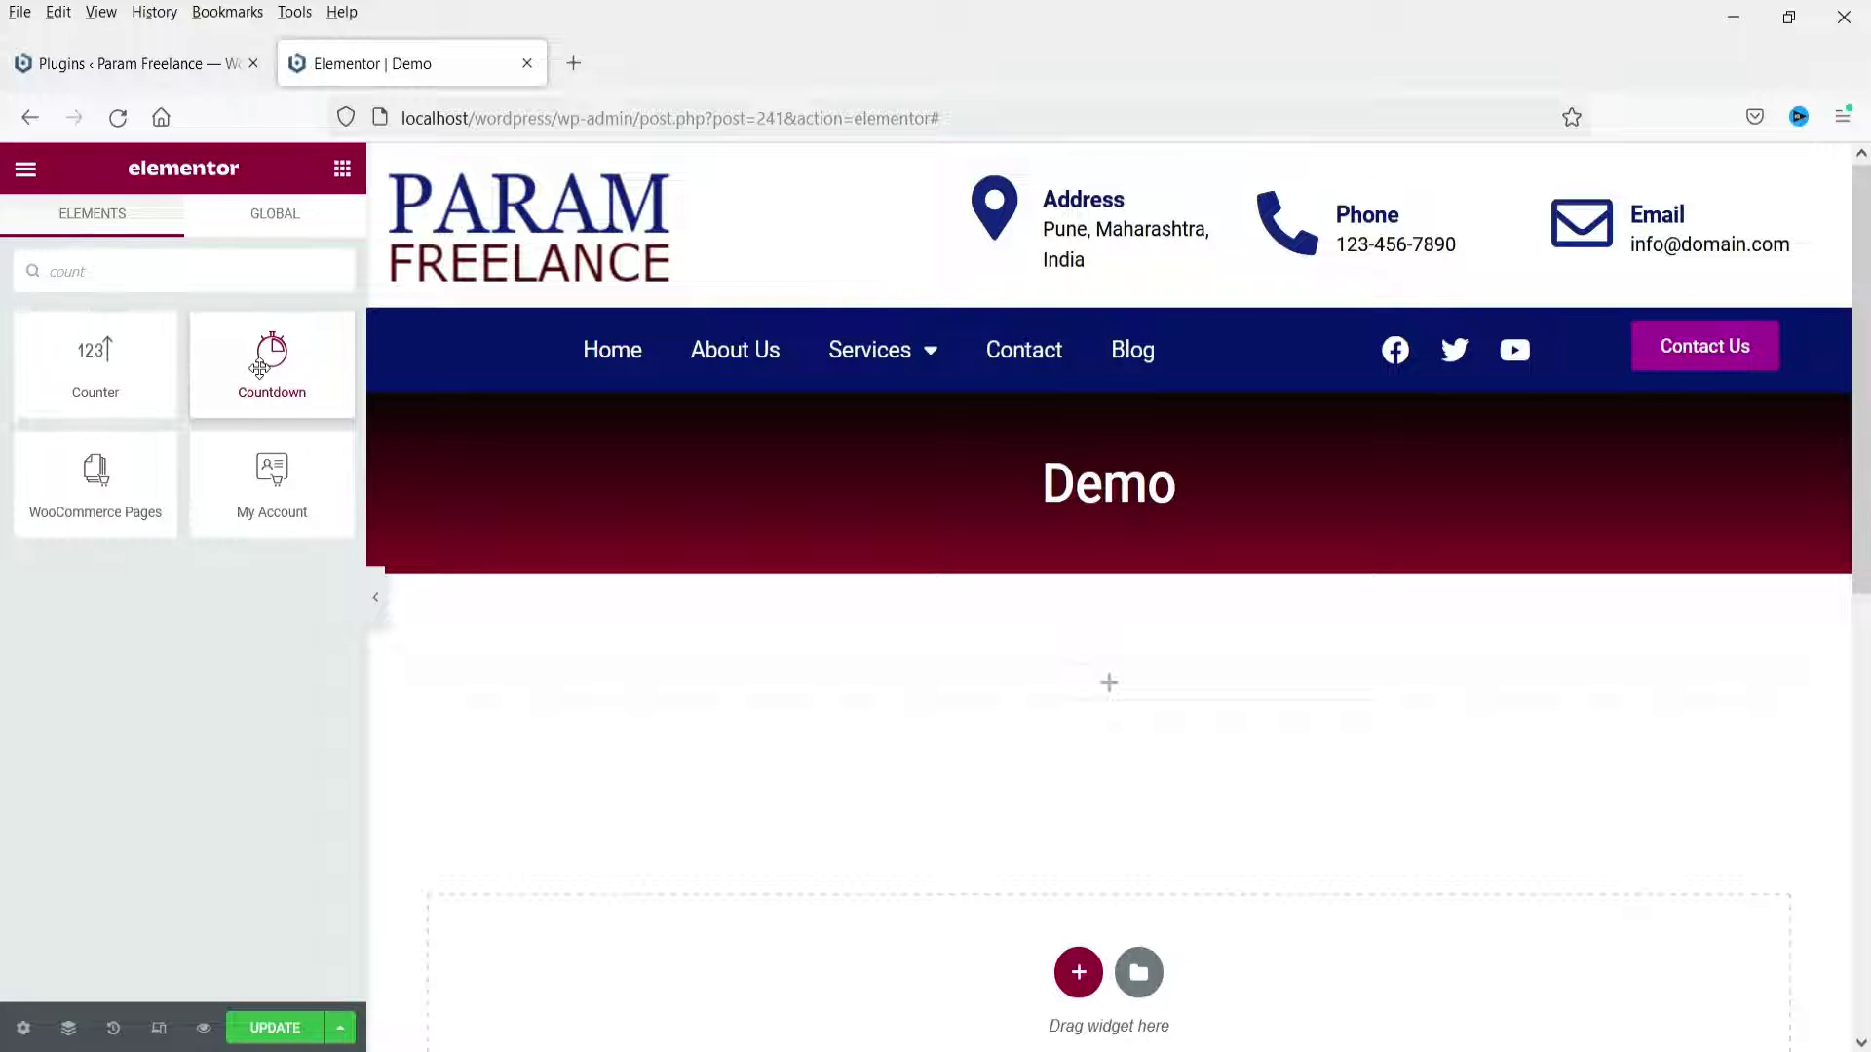
drag(263, 359, 1008, 680)
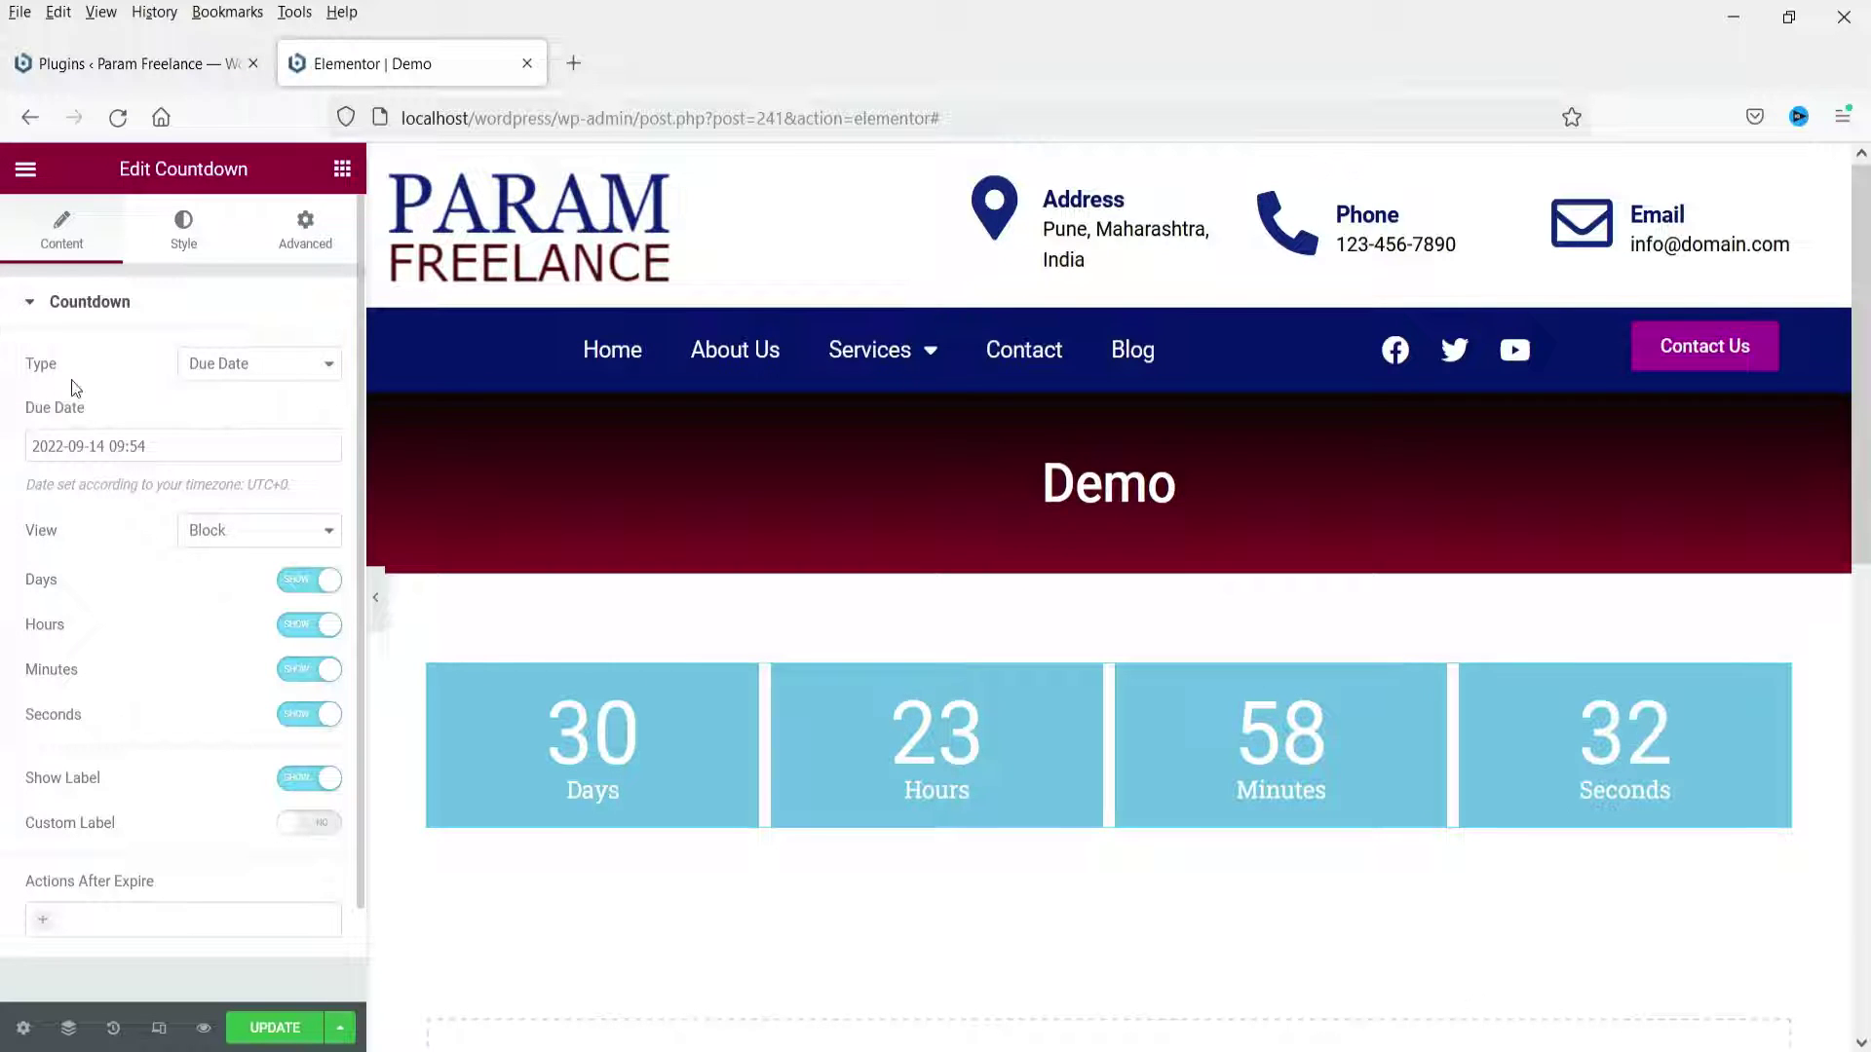
Try the Evergreen Timer type on the countdown and return it to Due Date.
click(255, 380)
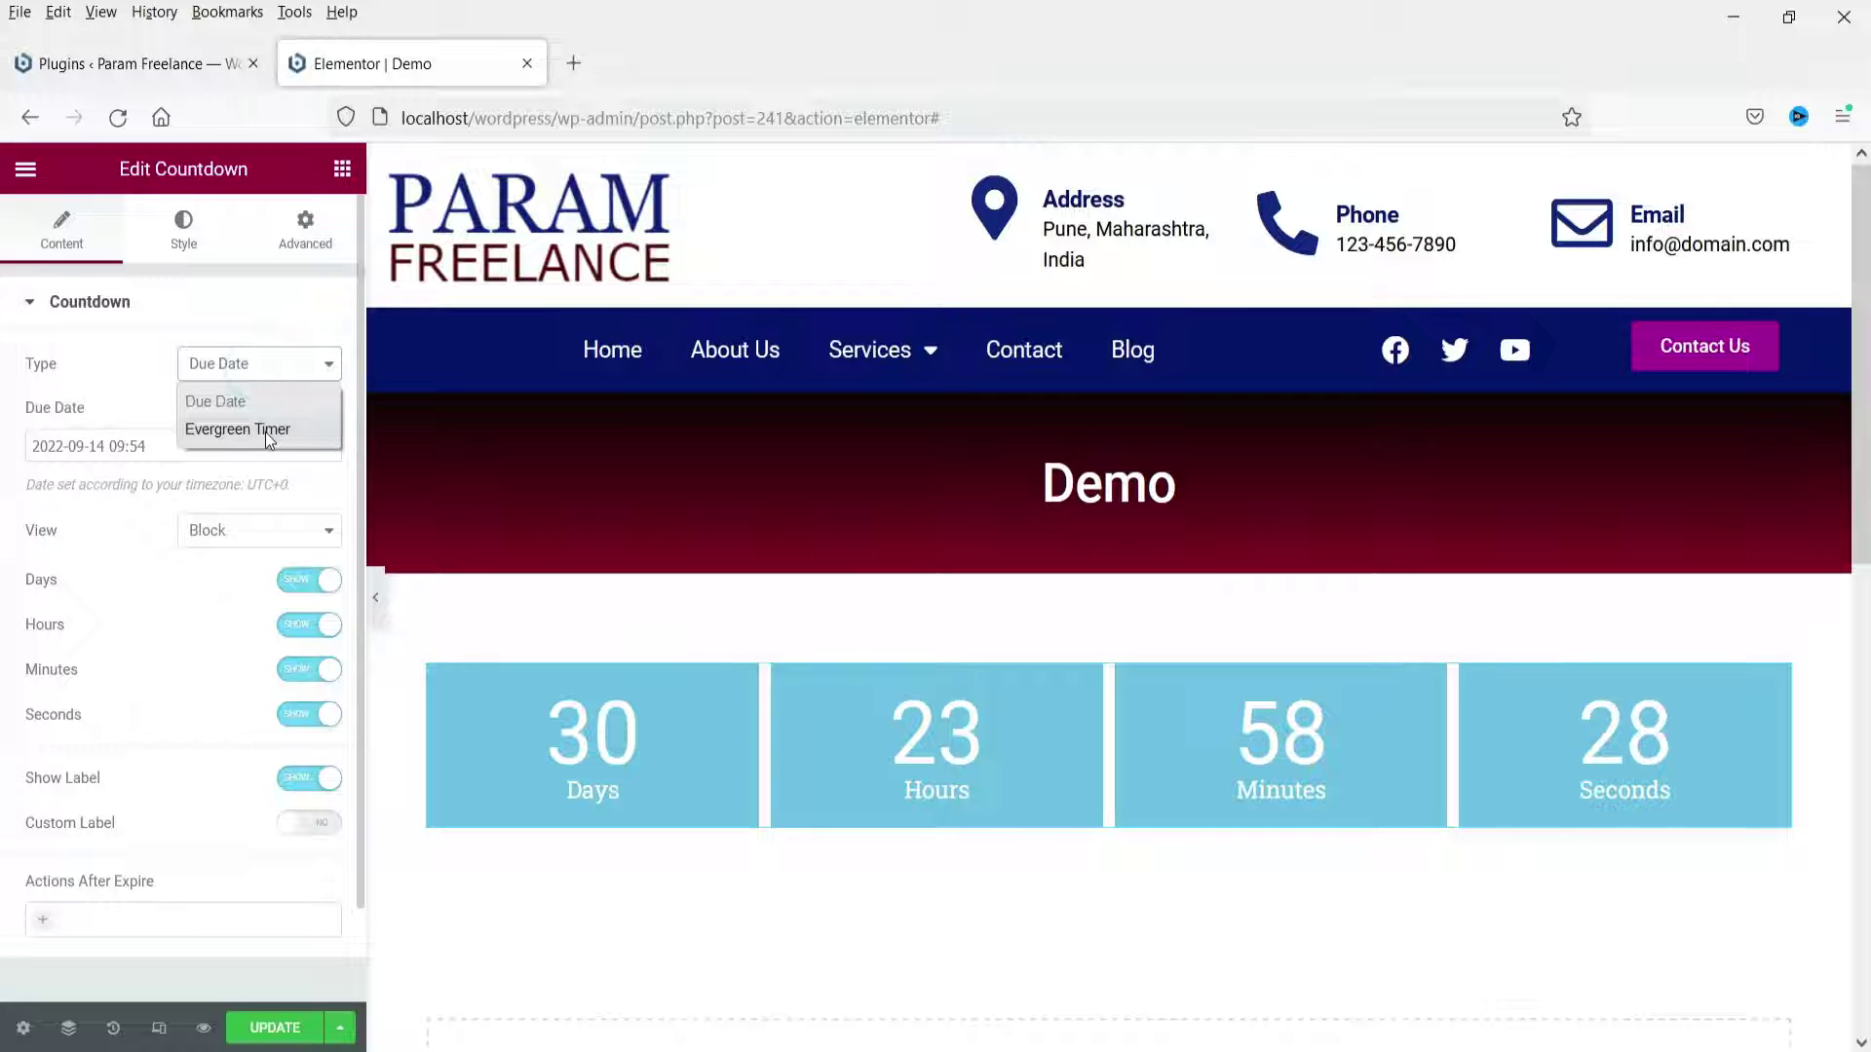
click(265, 431)
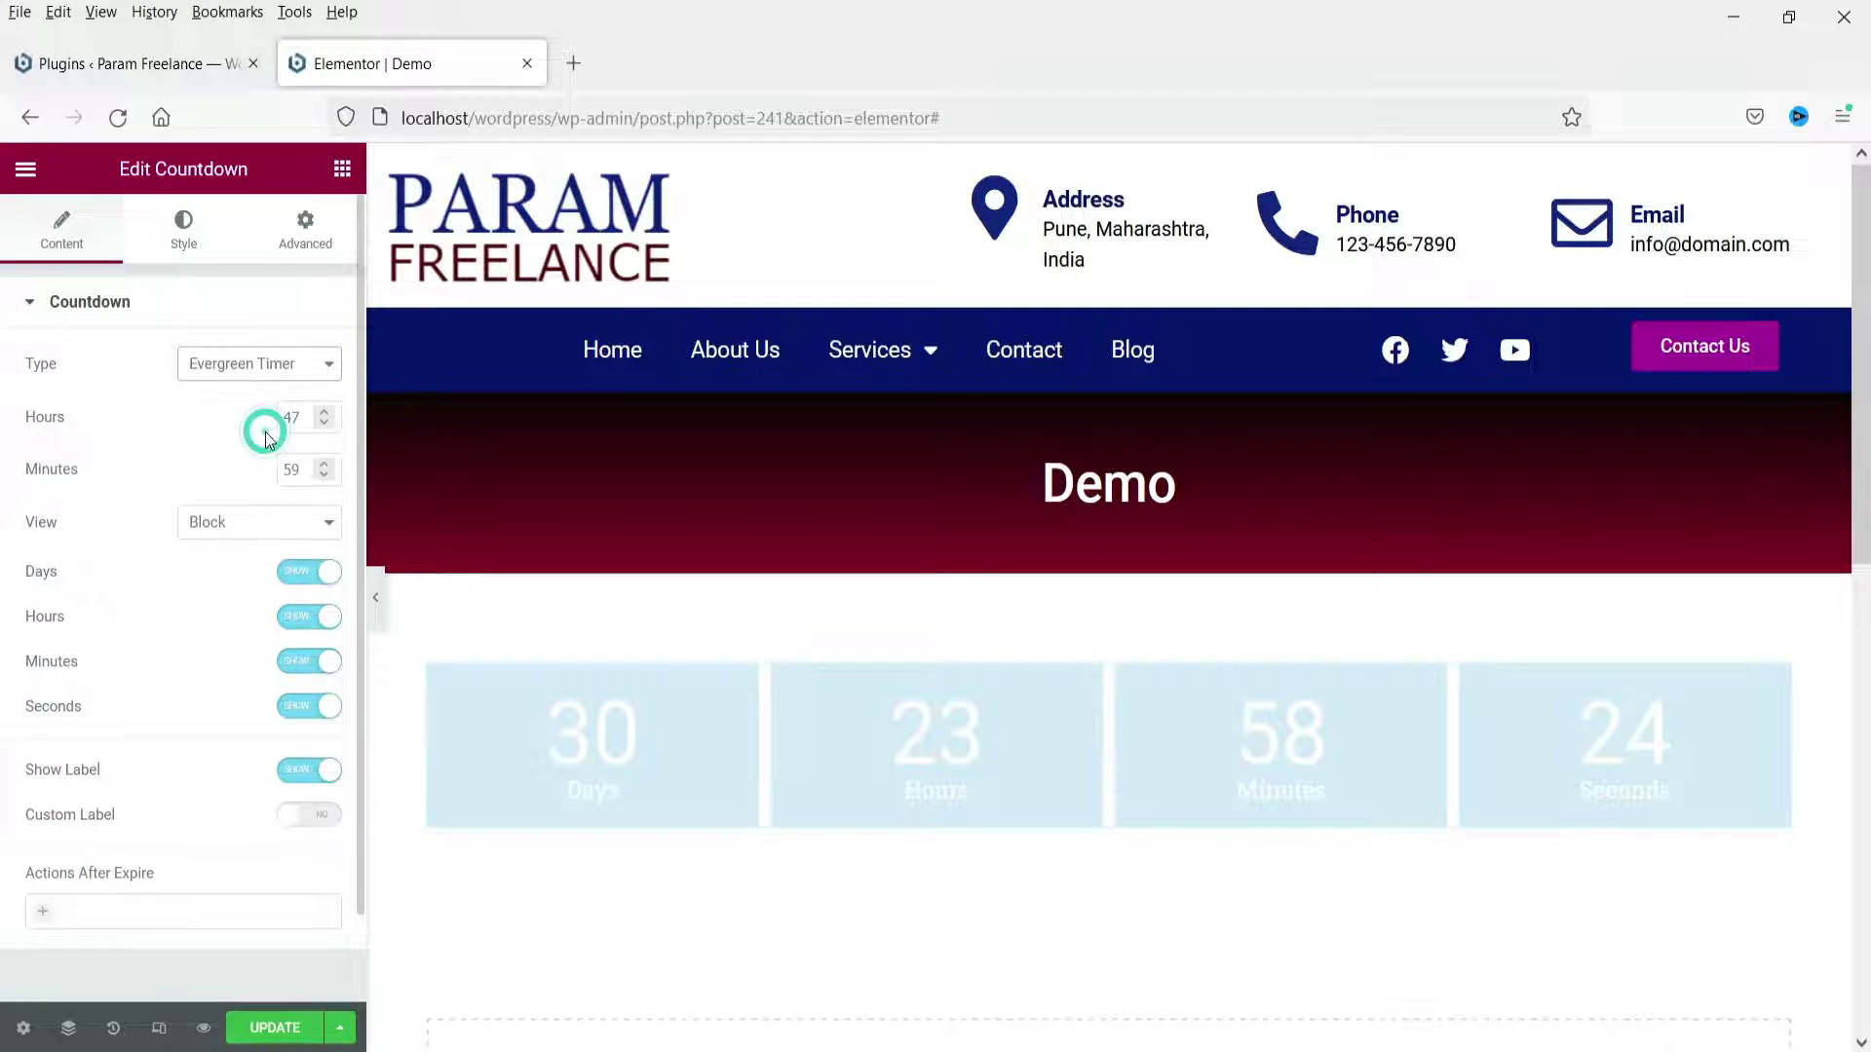
click(265, 365)
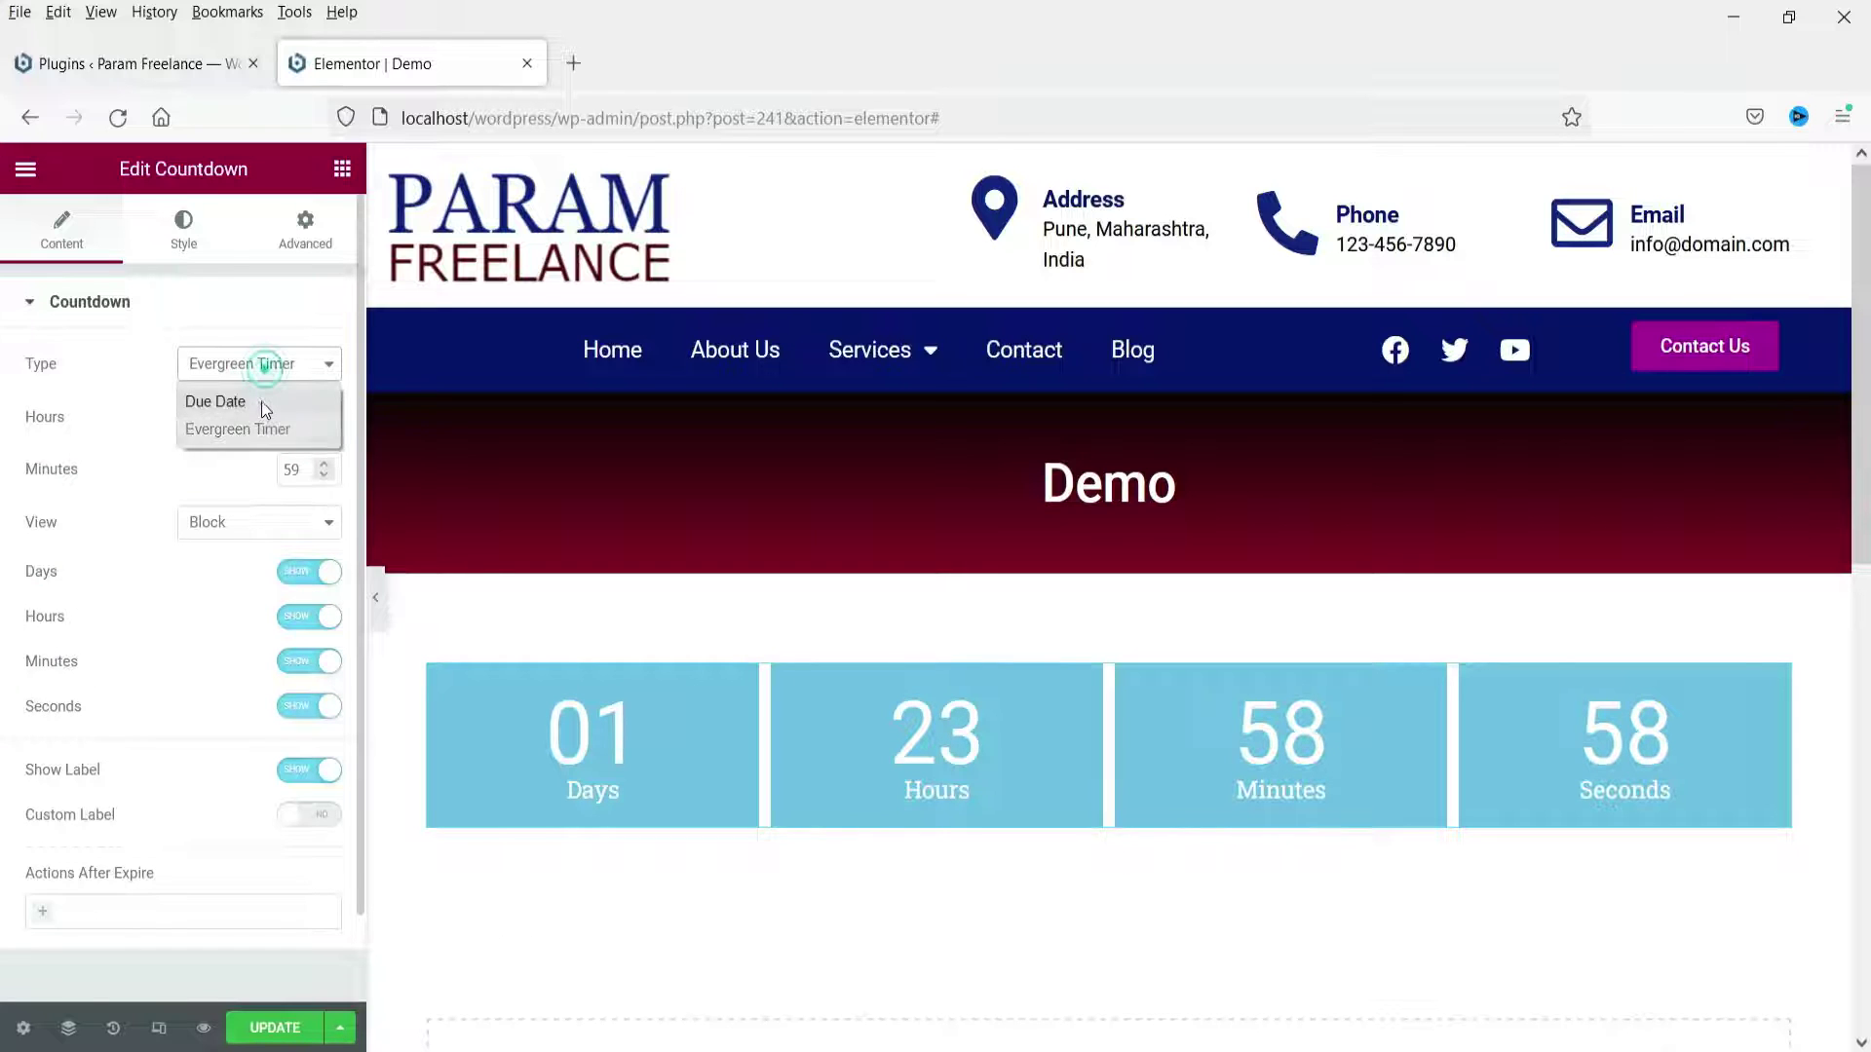
click(261, 402)
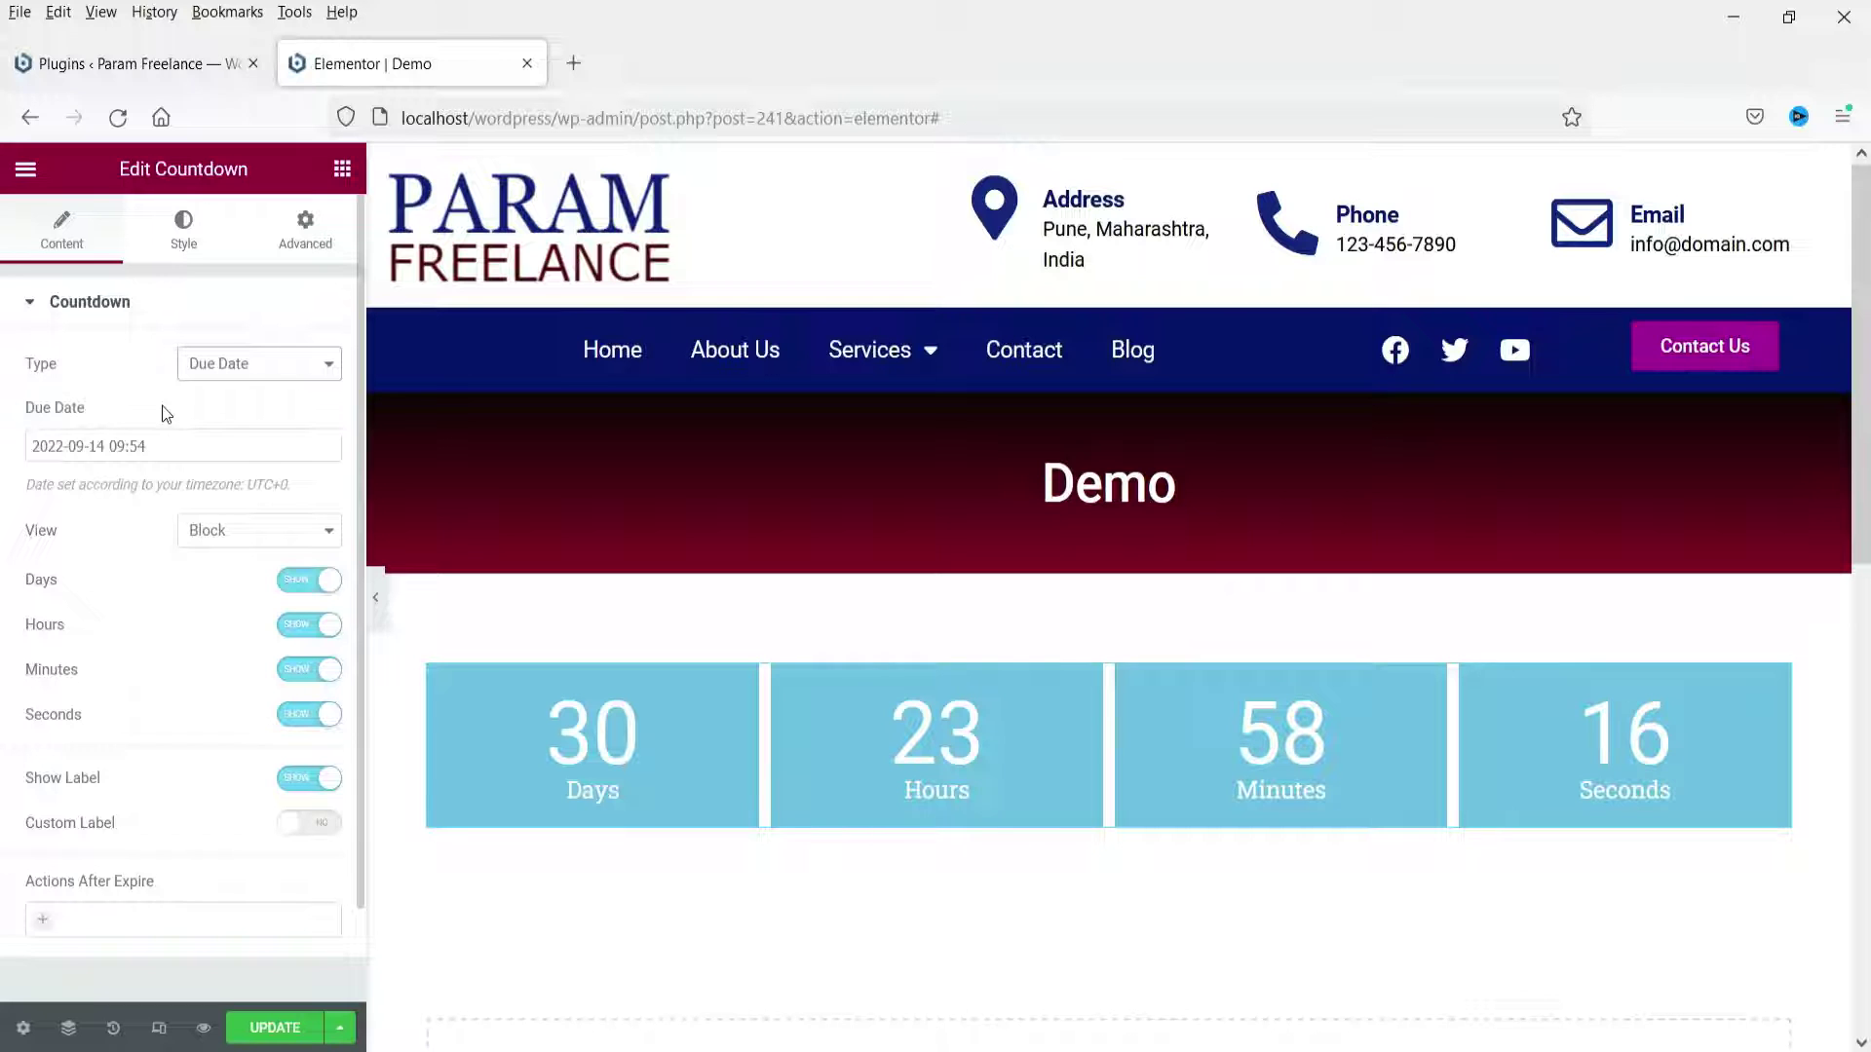
Set the countdown's due date to 19 August 2022 at 10:30 AM.
click(93, 461)
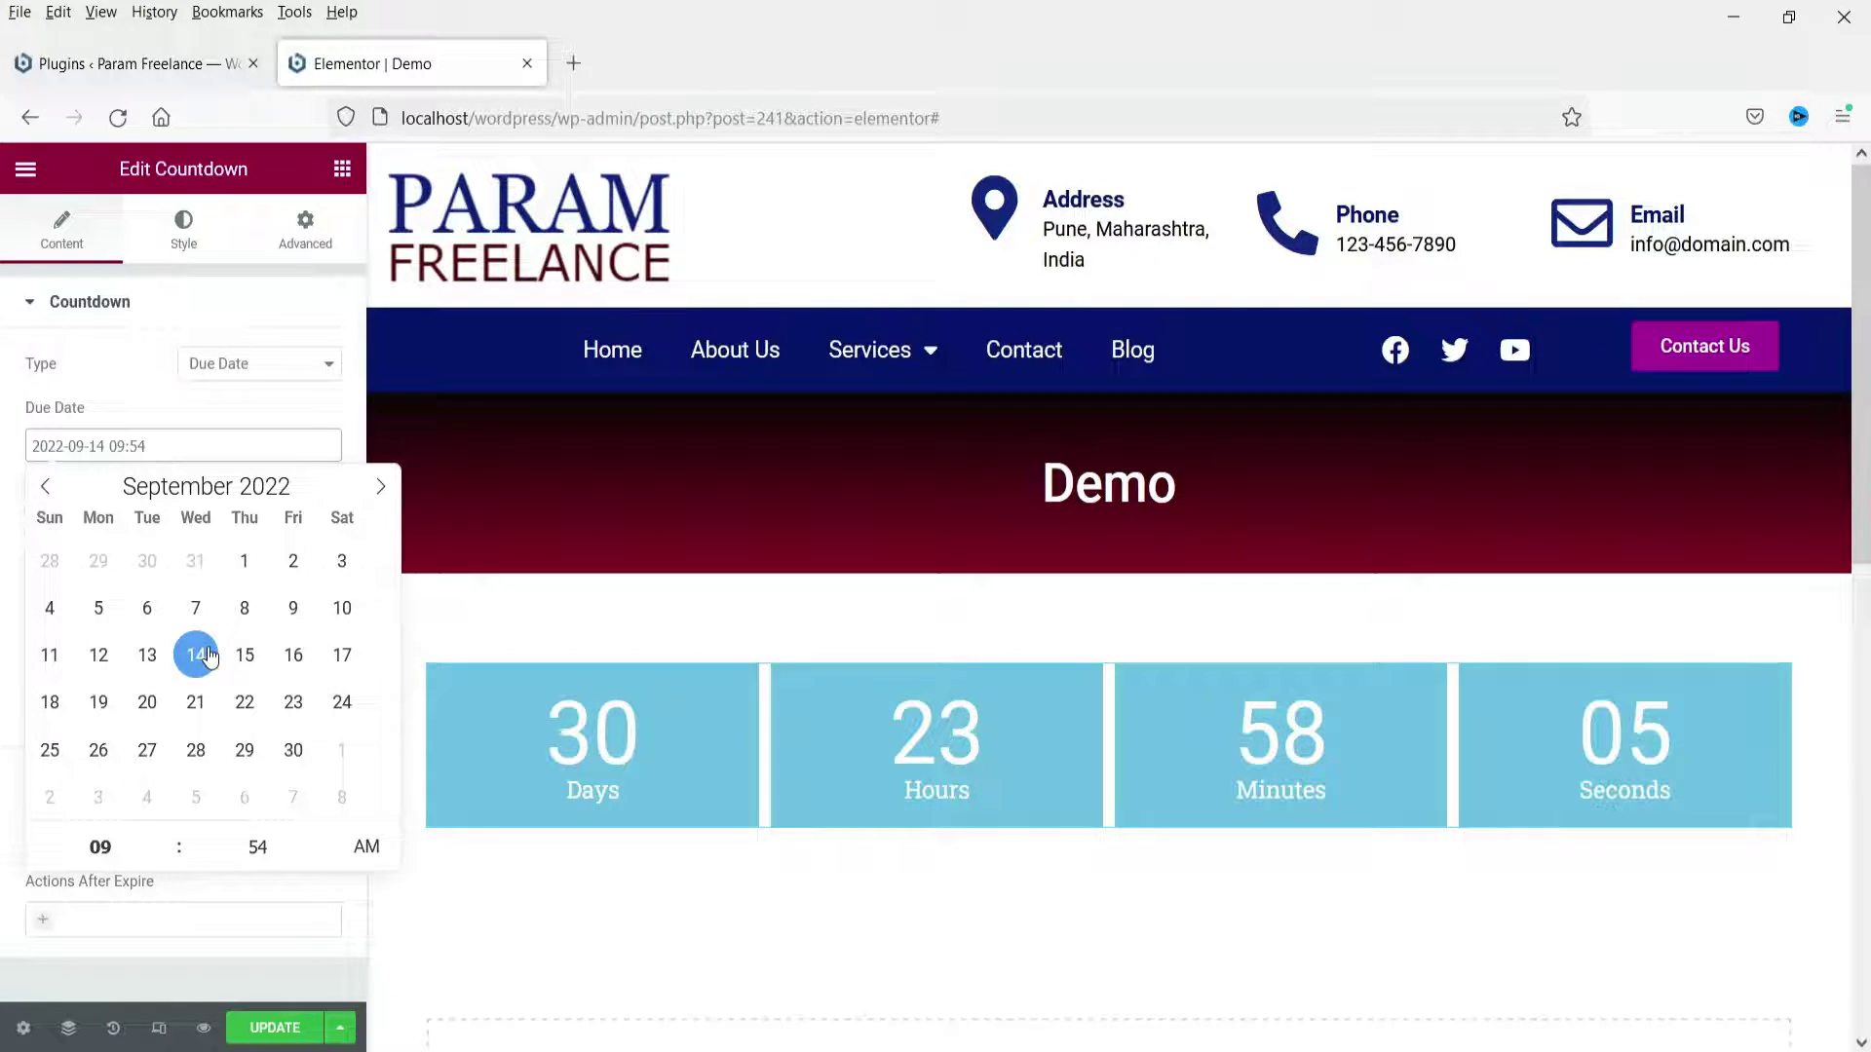
click(45, 486)
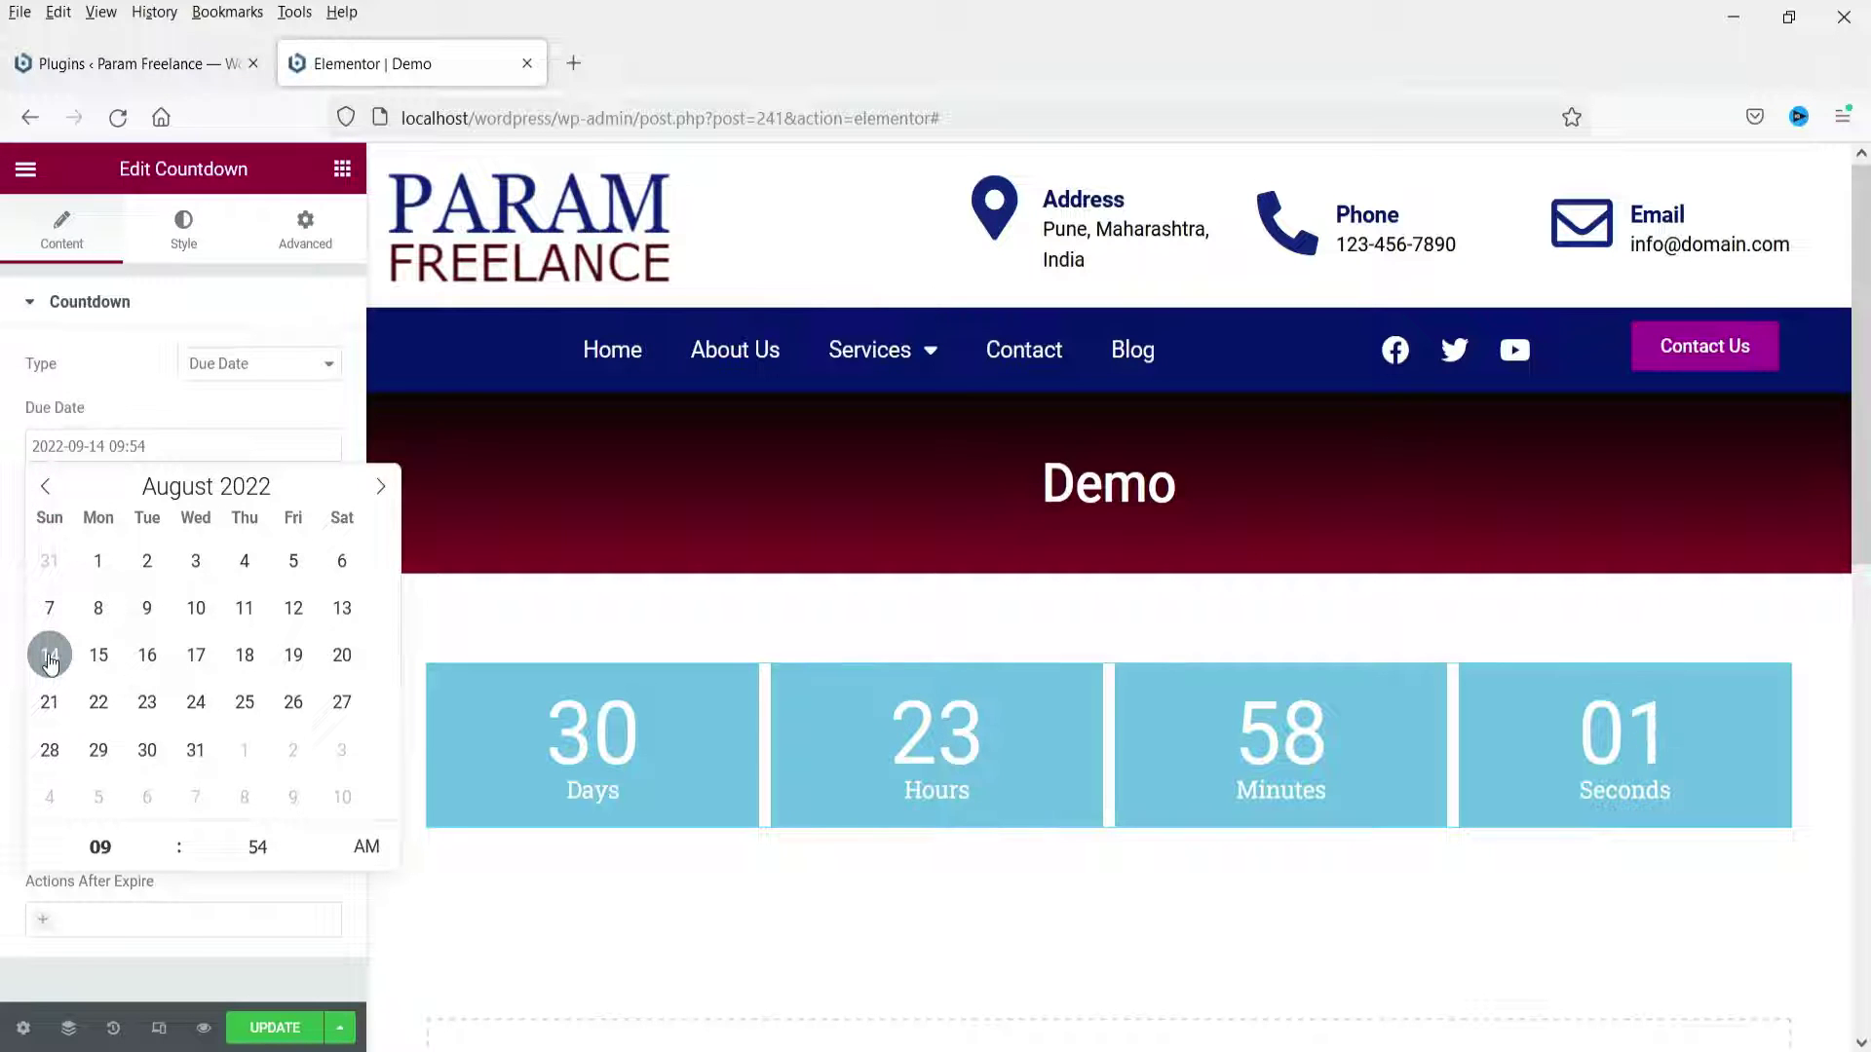
click(288, 667)
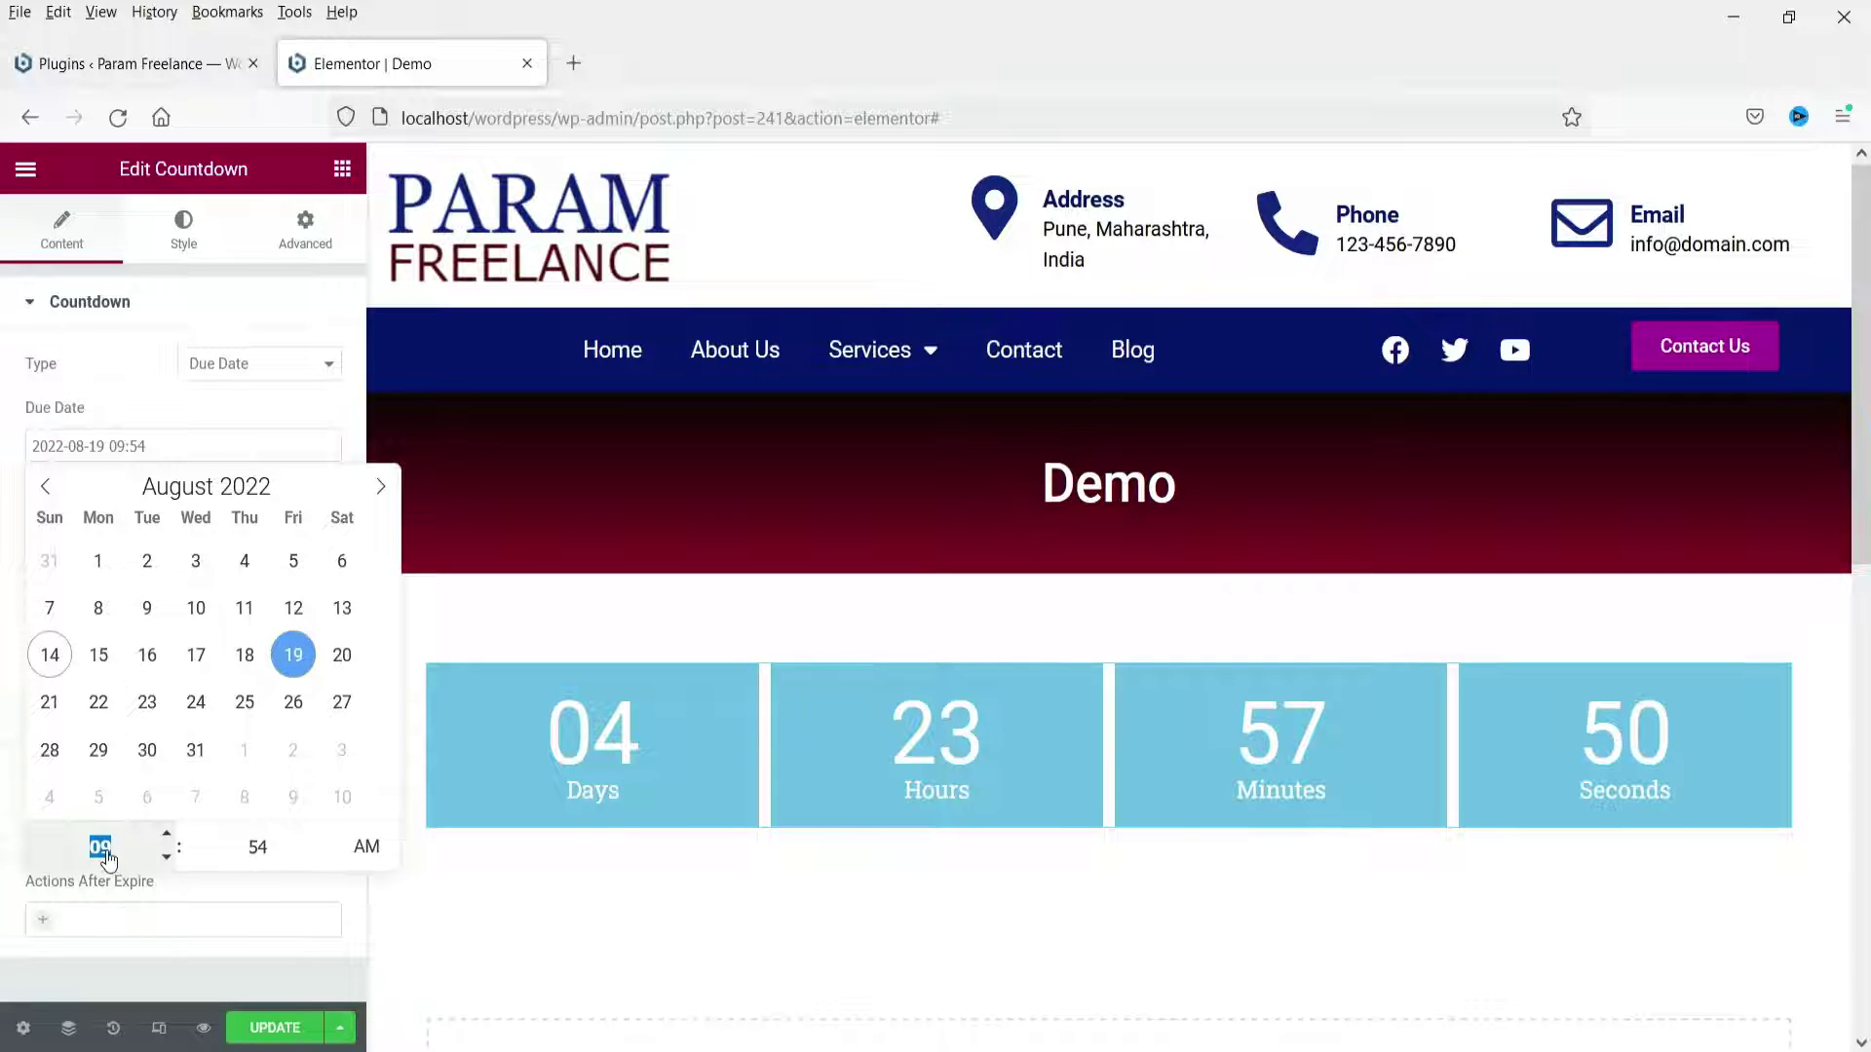
click(167, 833)
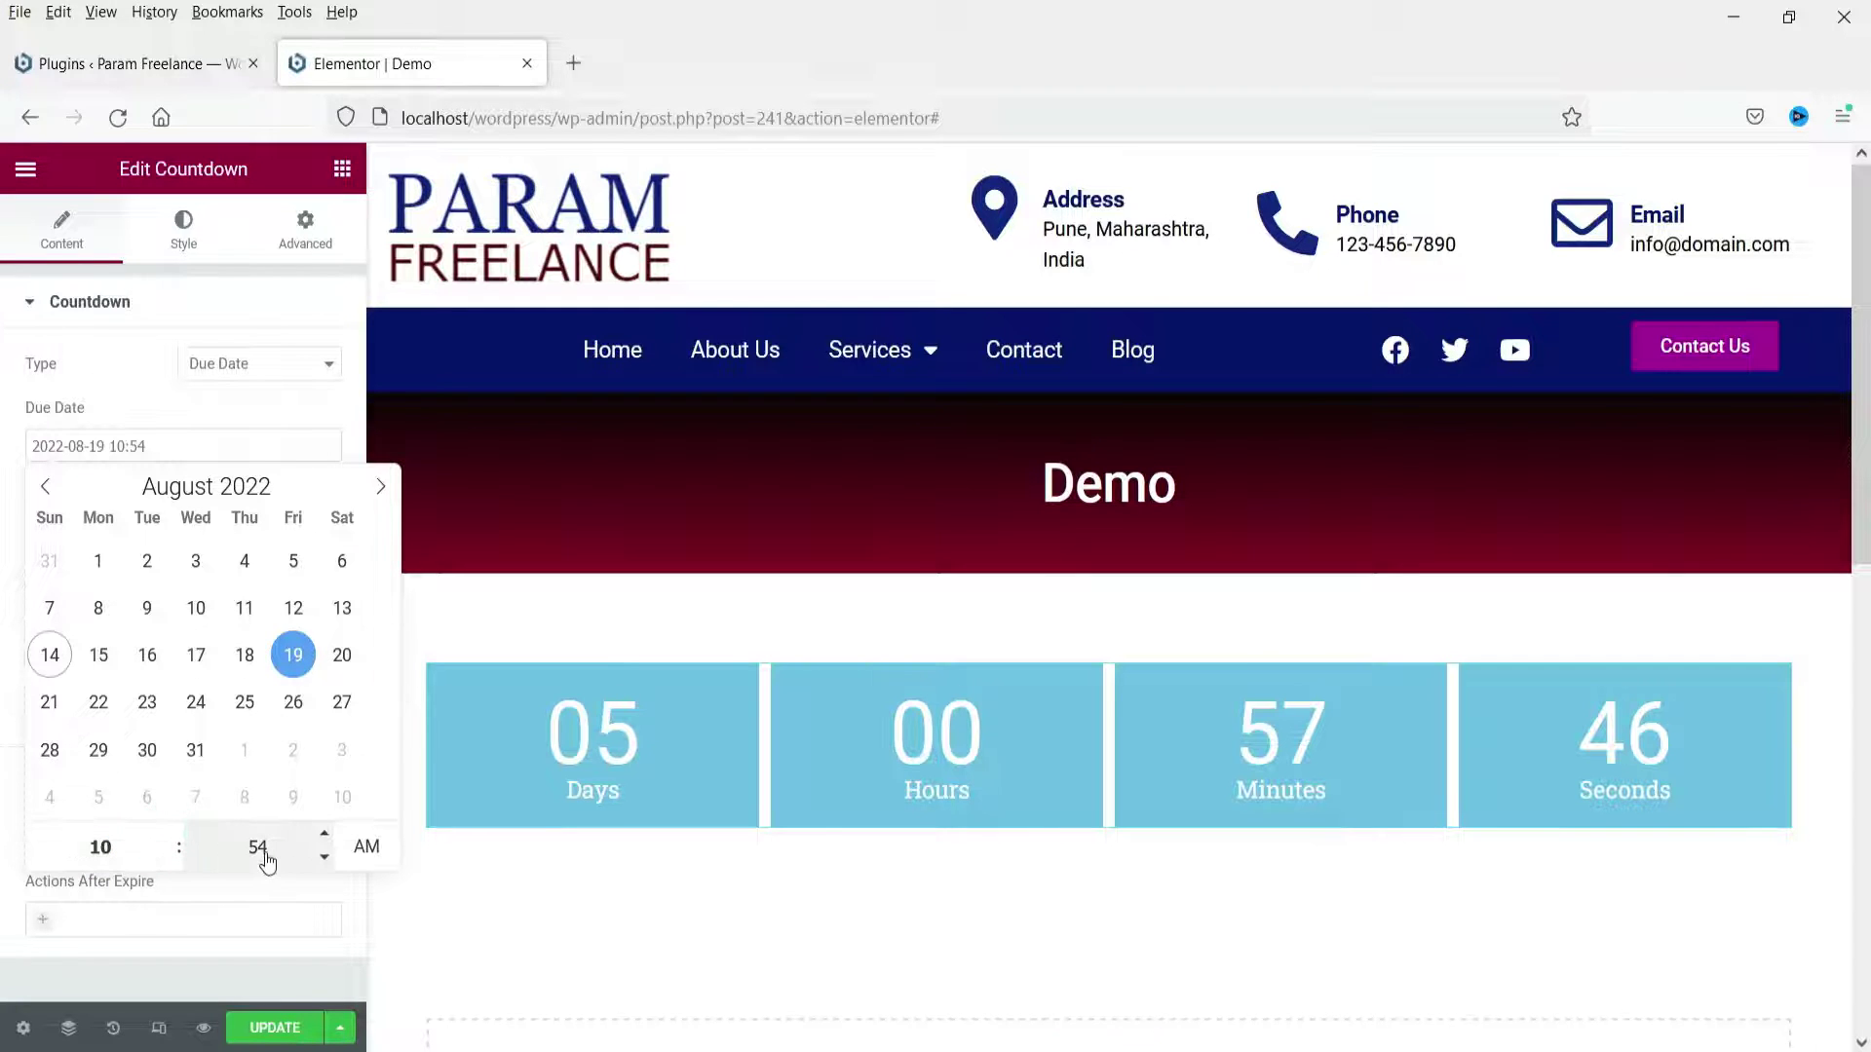
click(256, 847)
text(30)
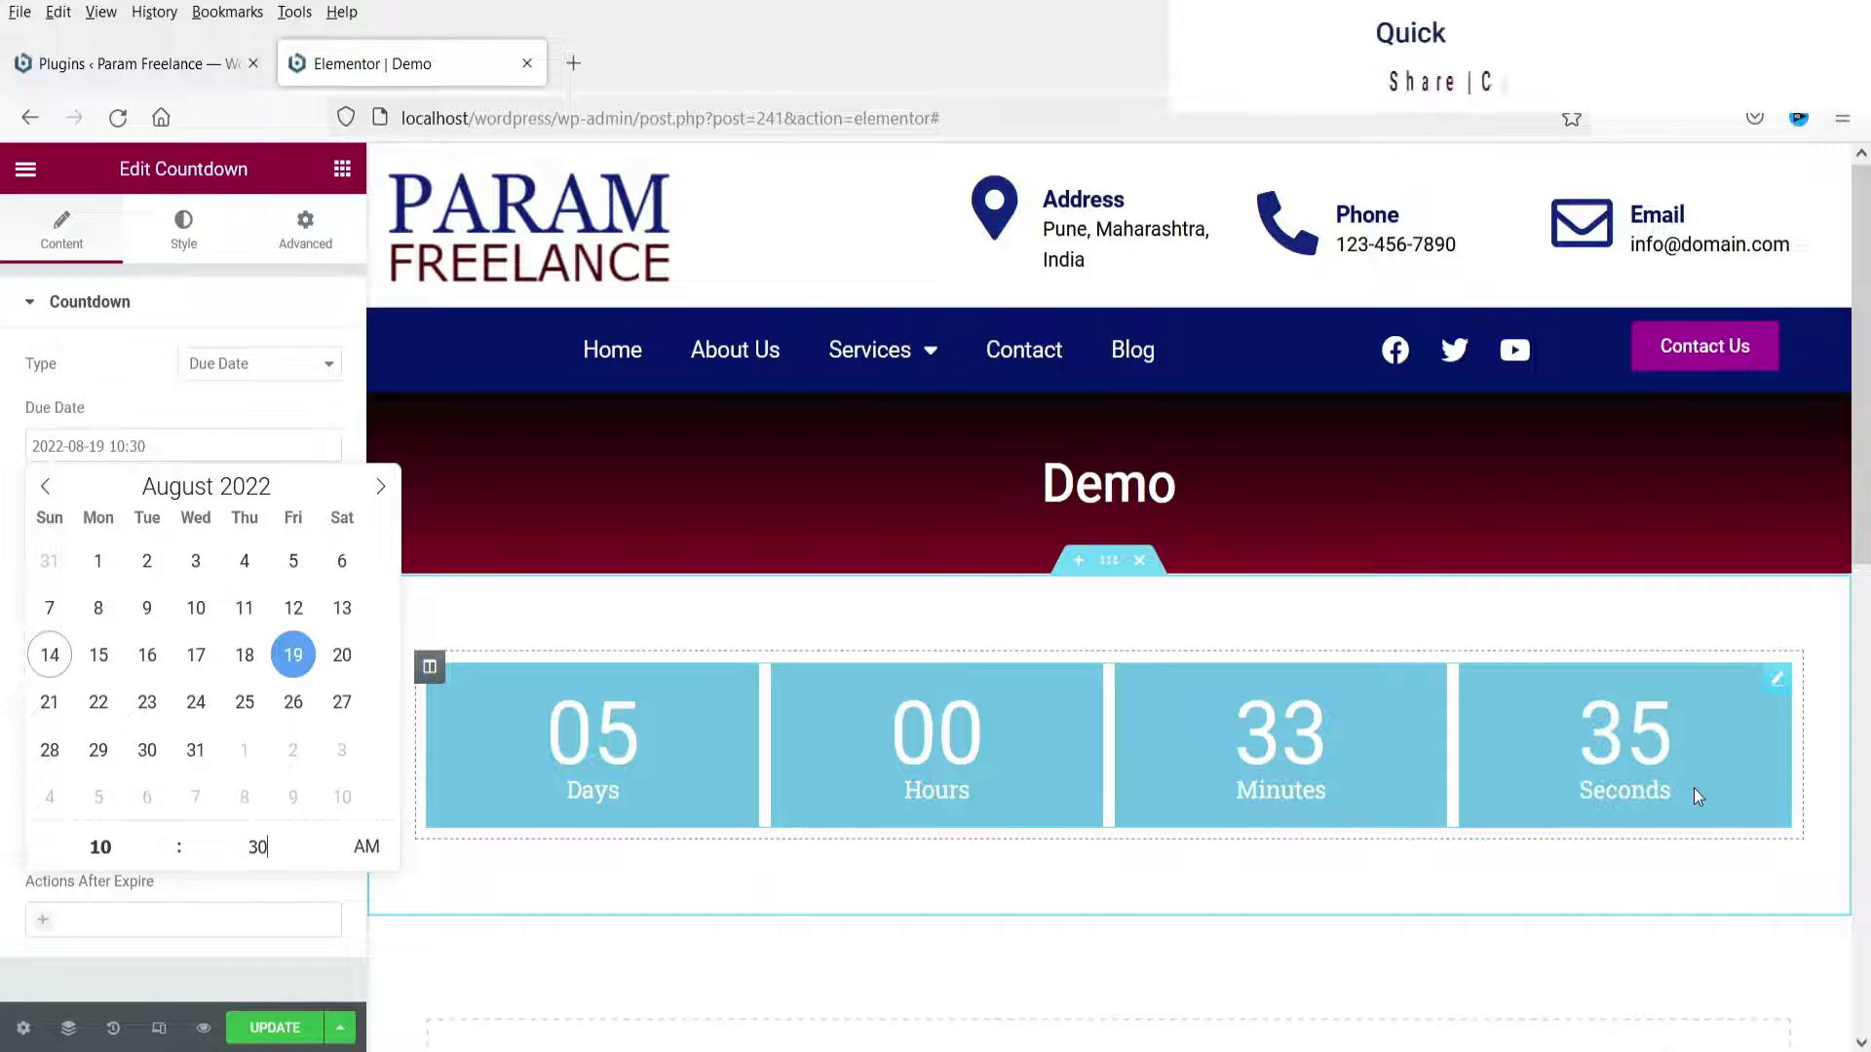
click(702, 624)
Try the Evergreen Timer type with 78 hours and 0 minutes.
click(250, 382)
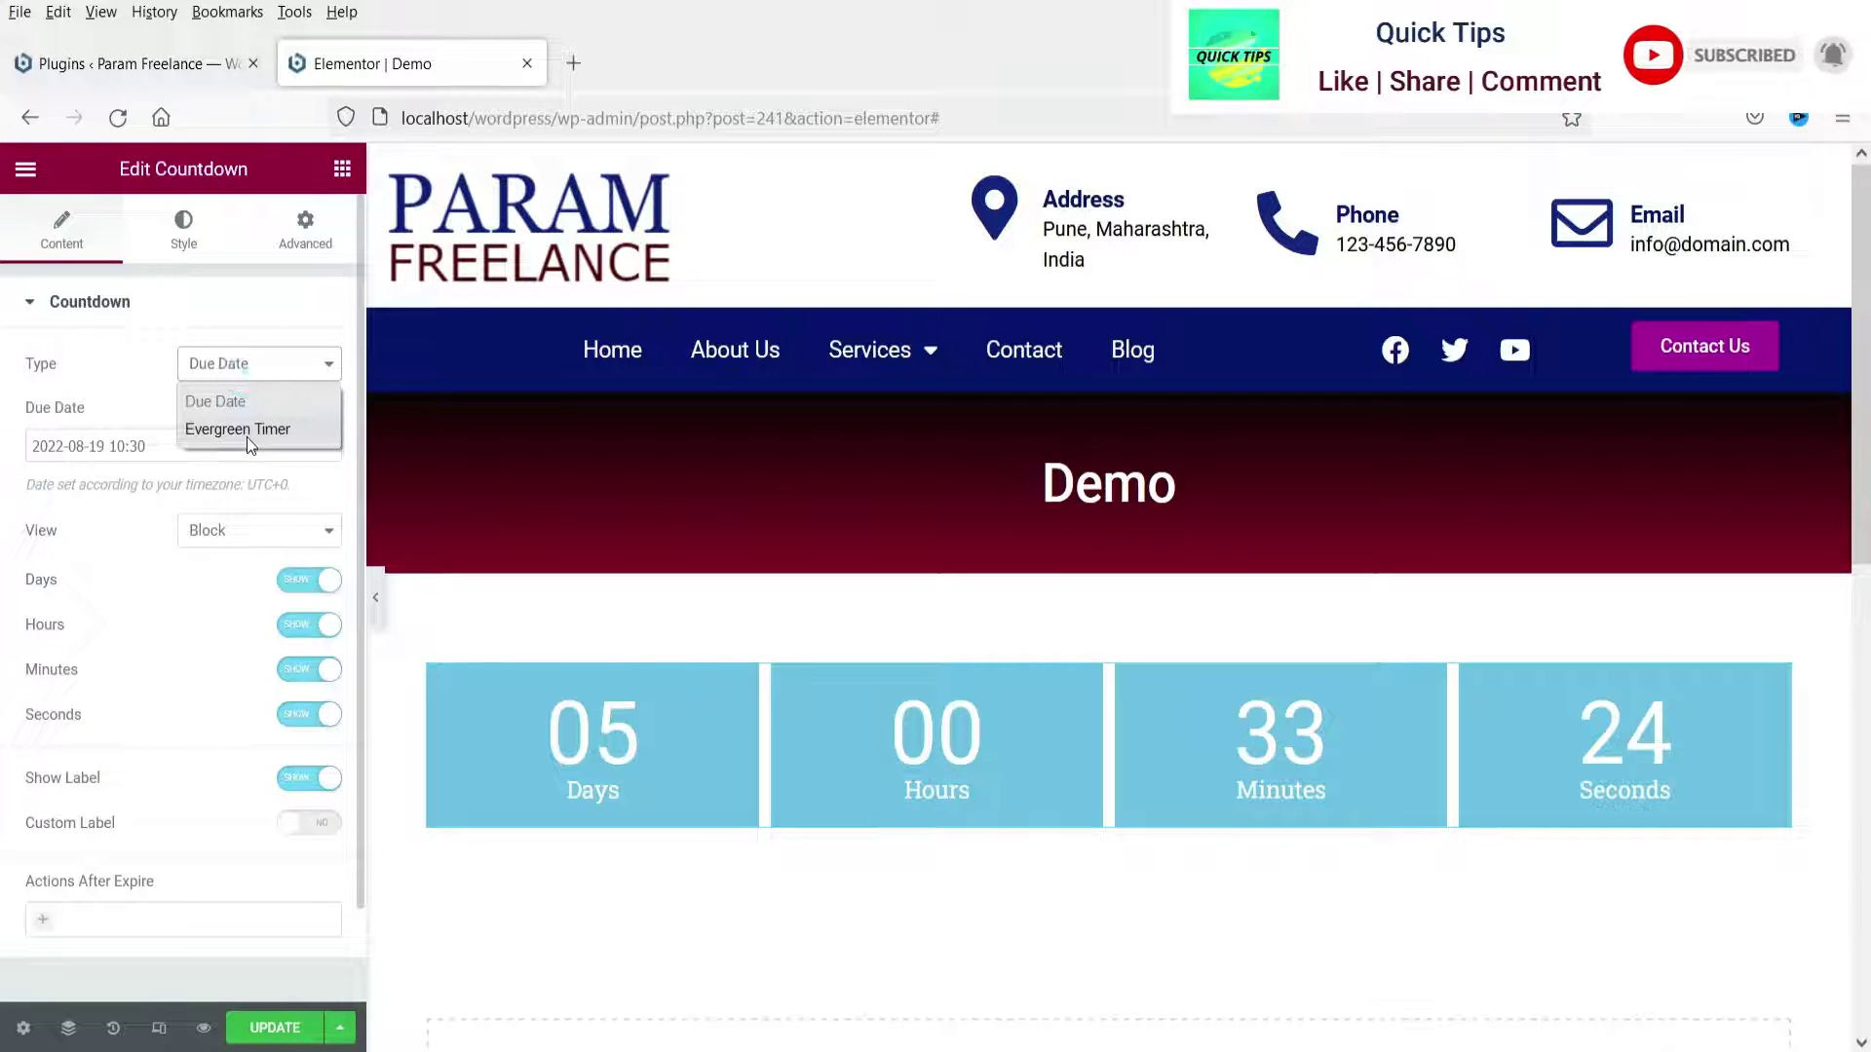
click(247, 433)
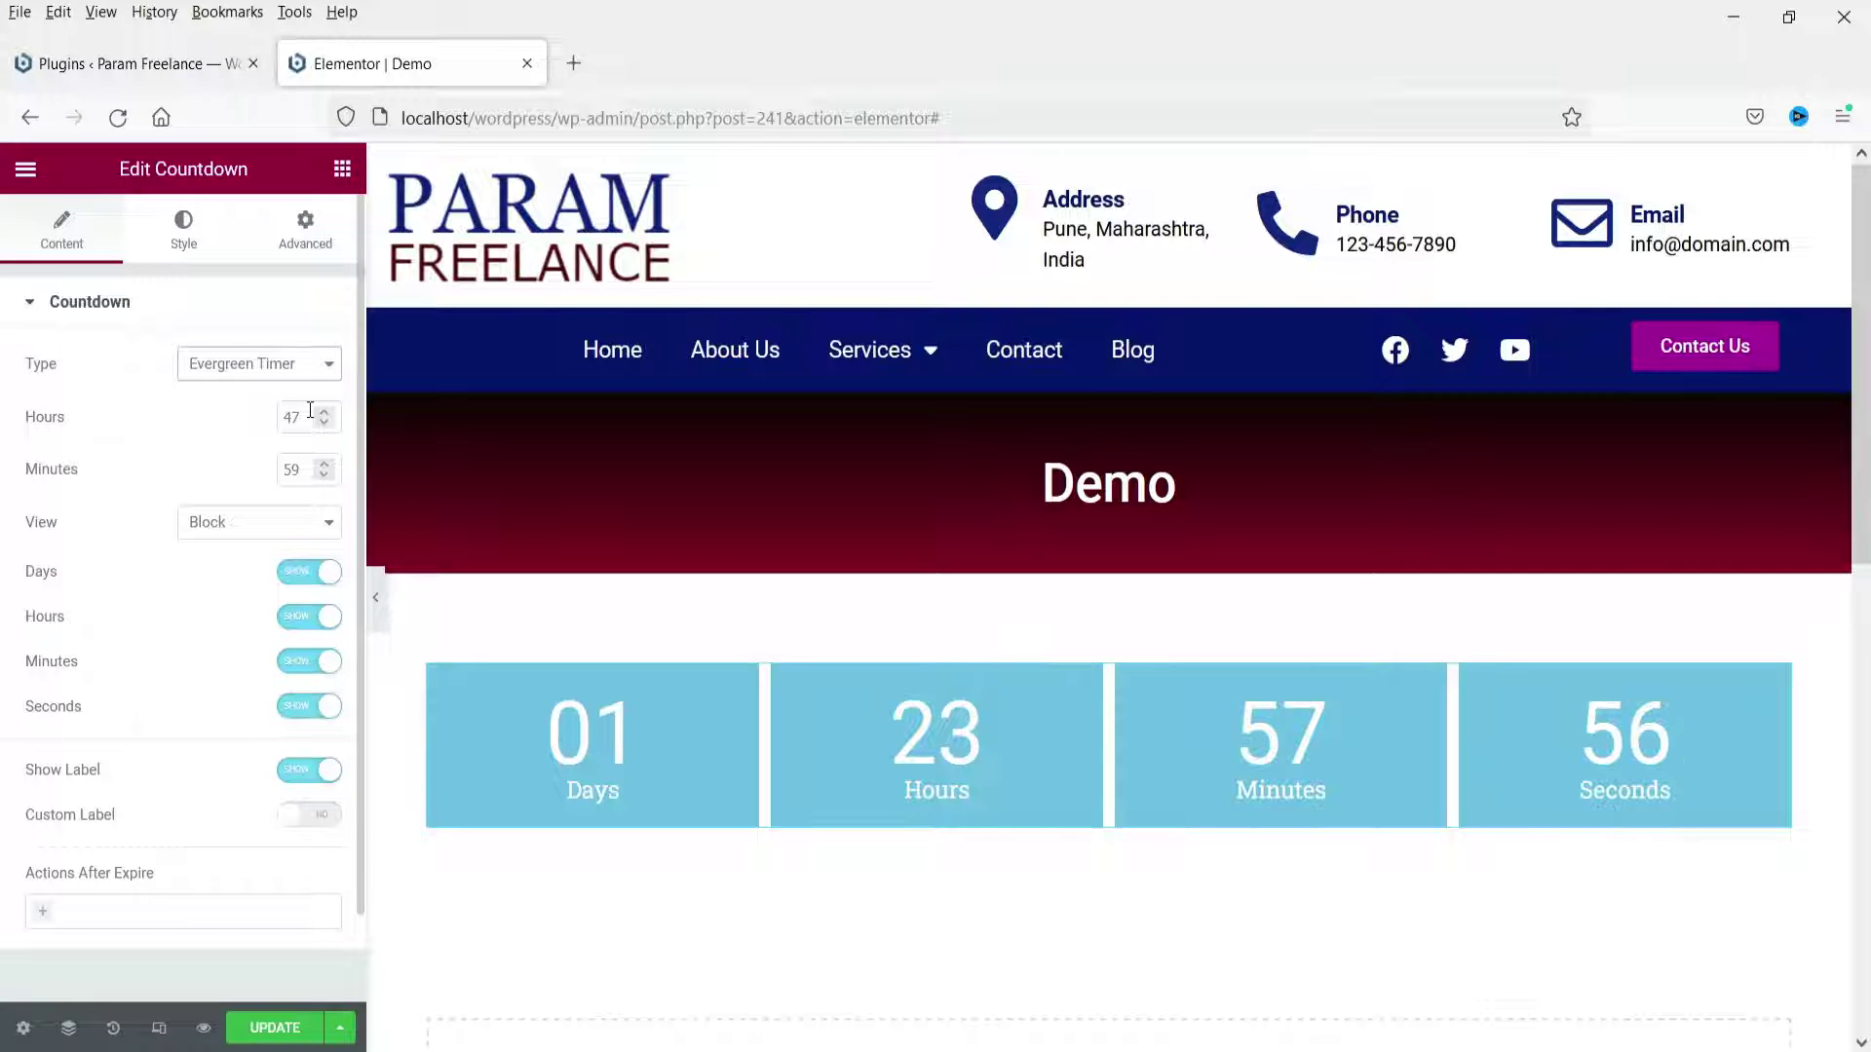
double_click(292, 417)
text(78)
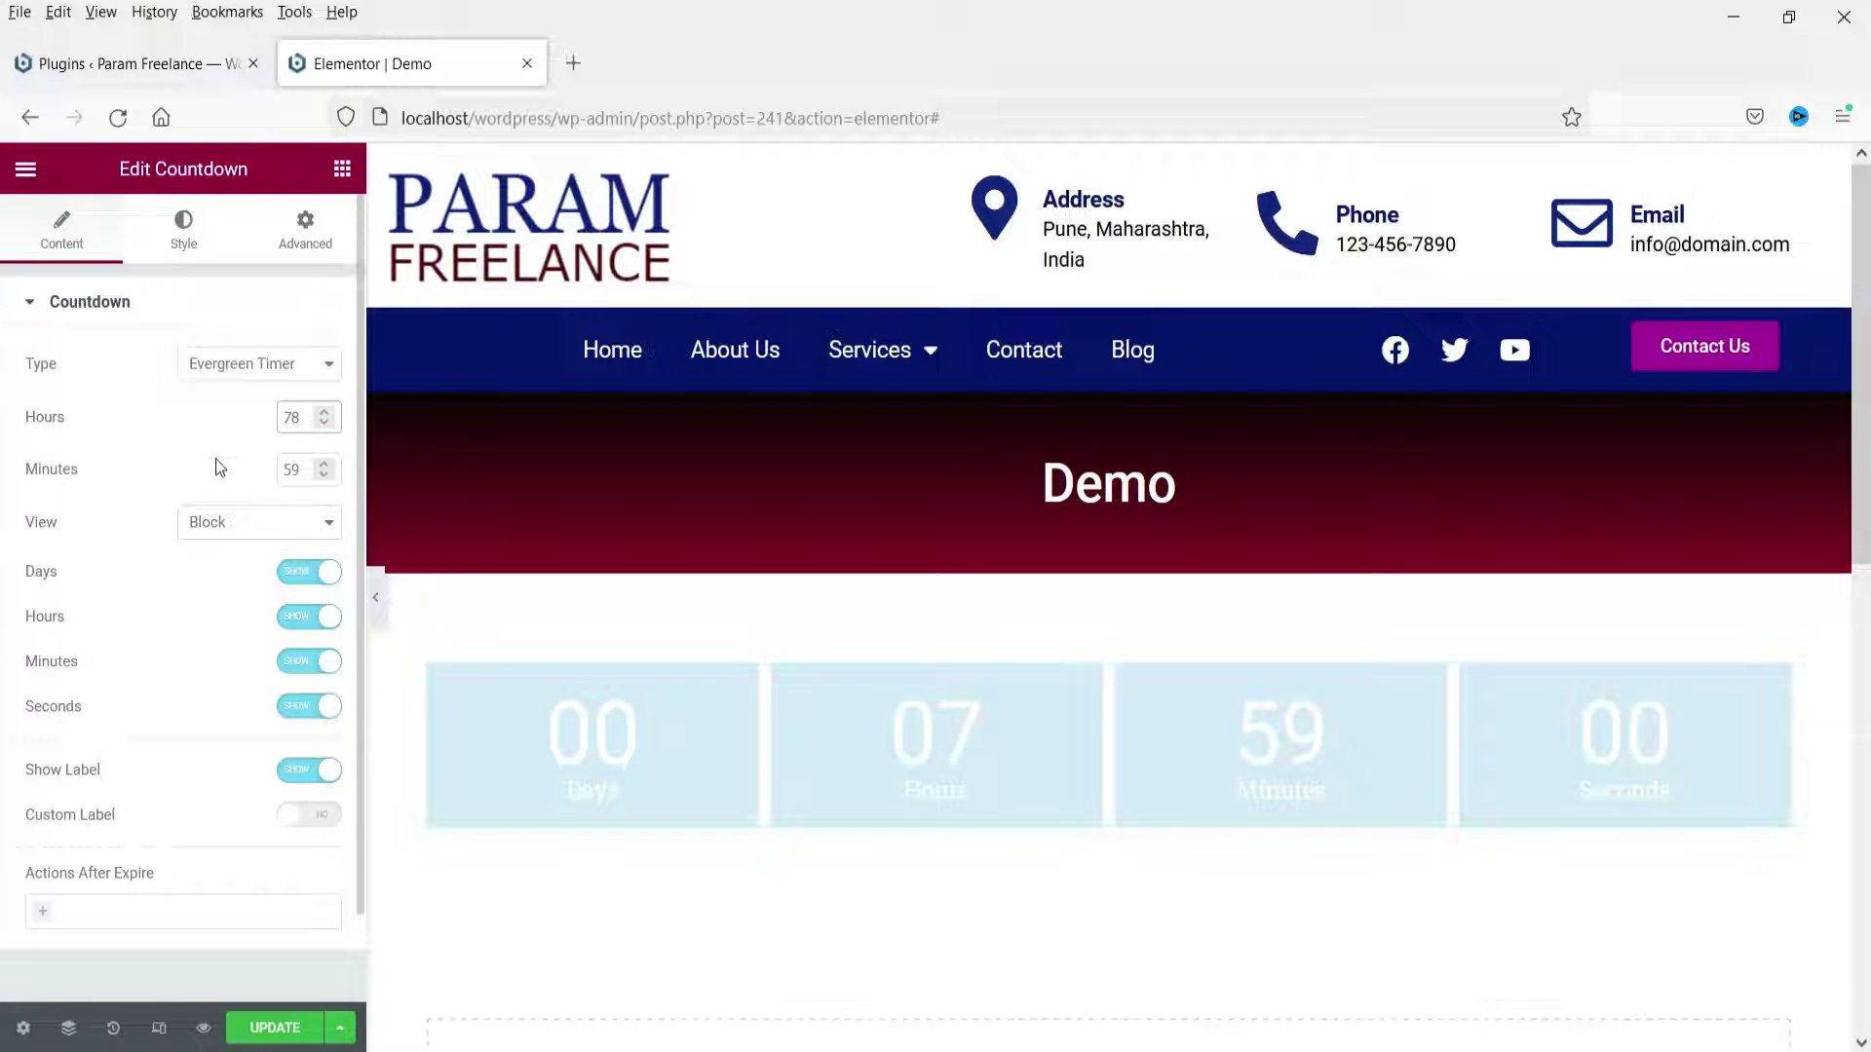
key(Tab)
text(0)
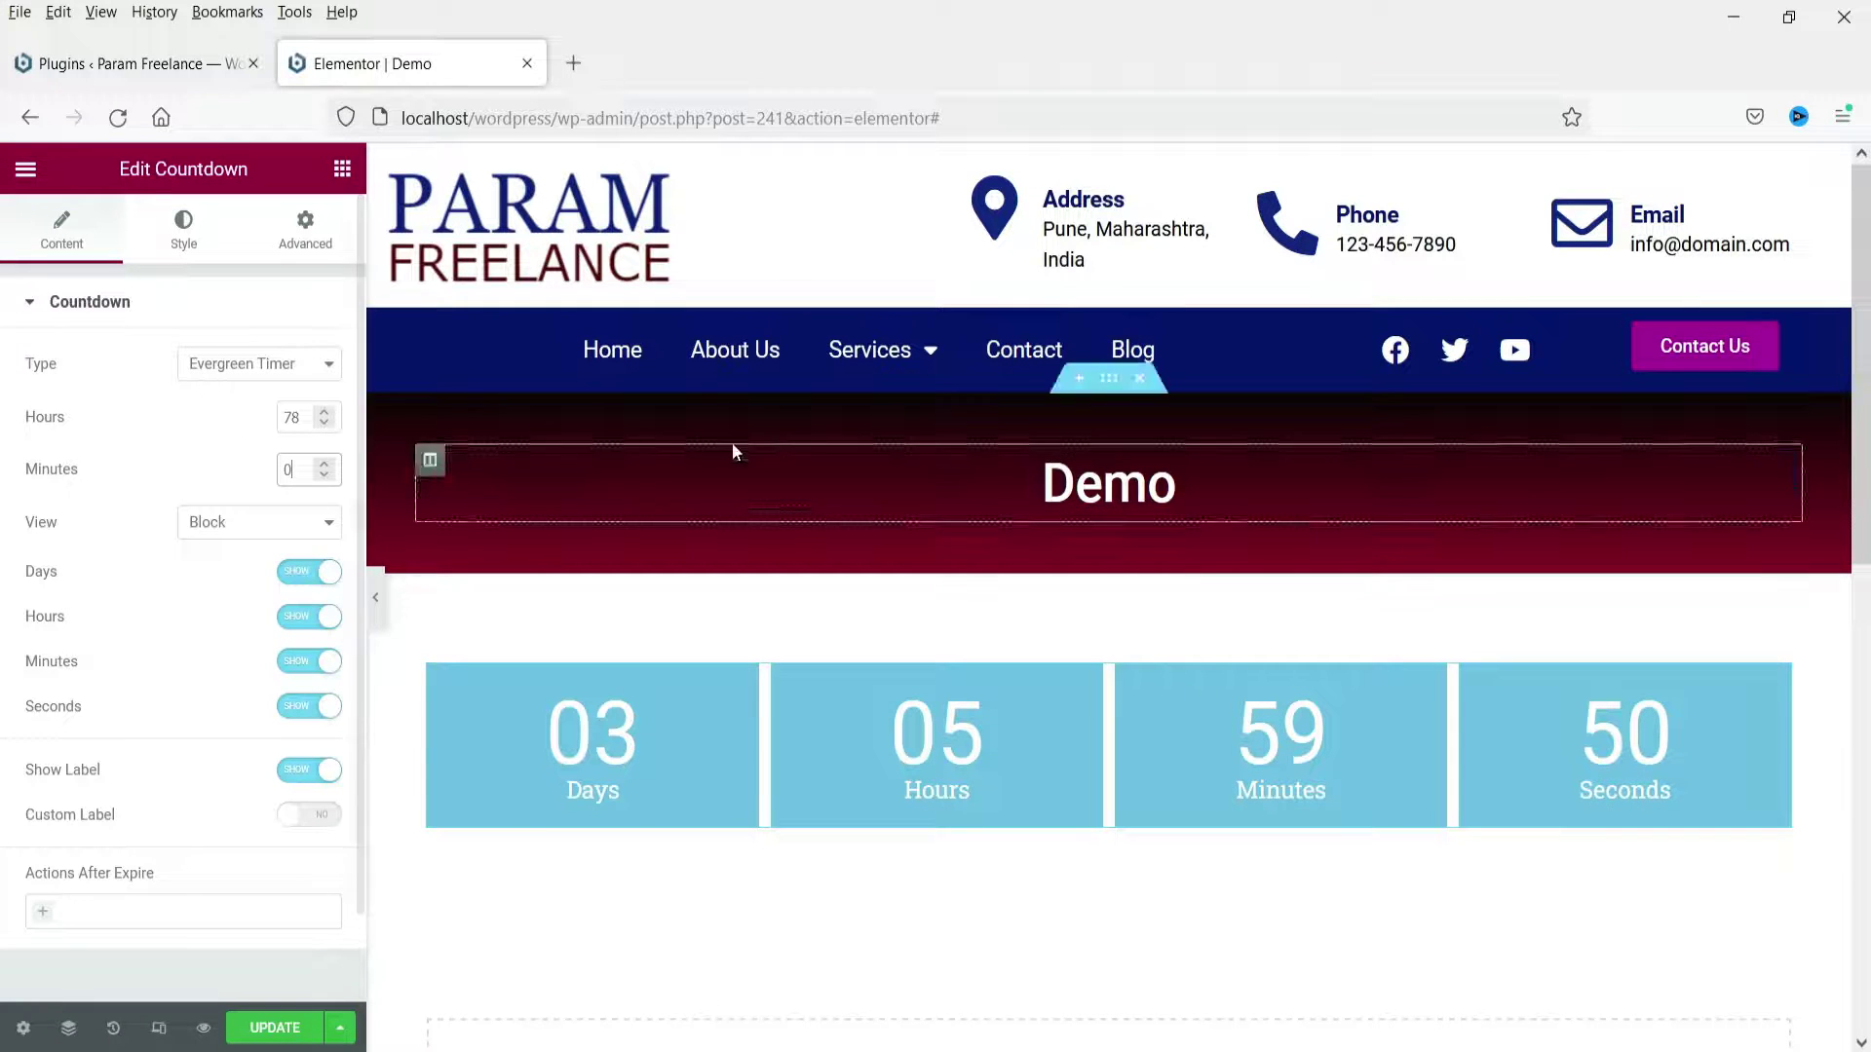
Switch the countdown type back to Due Date and check its date in the calendar.
click(271, 372)
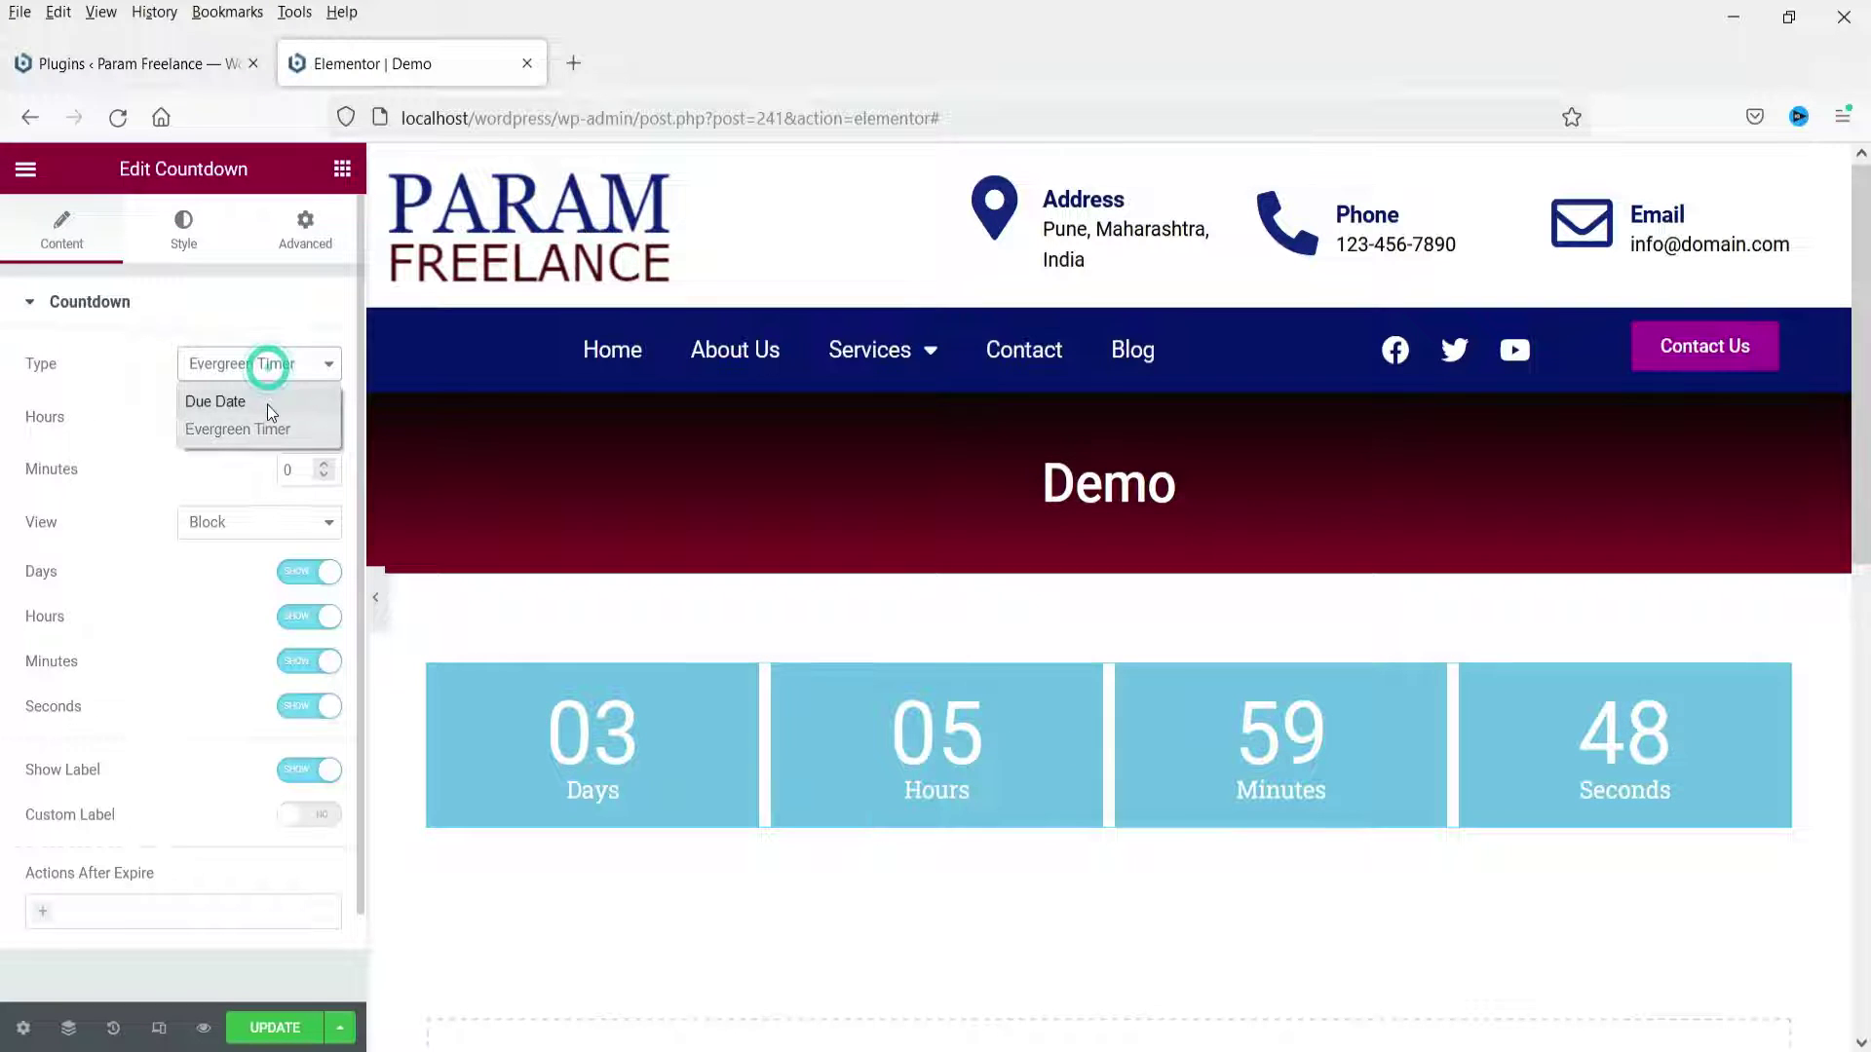
click(267, 405)
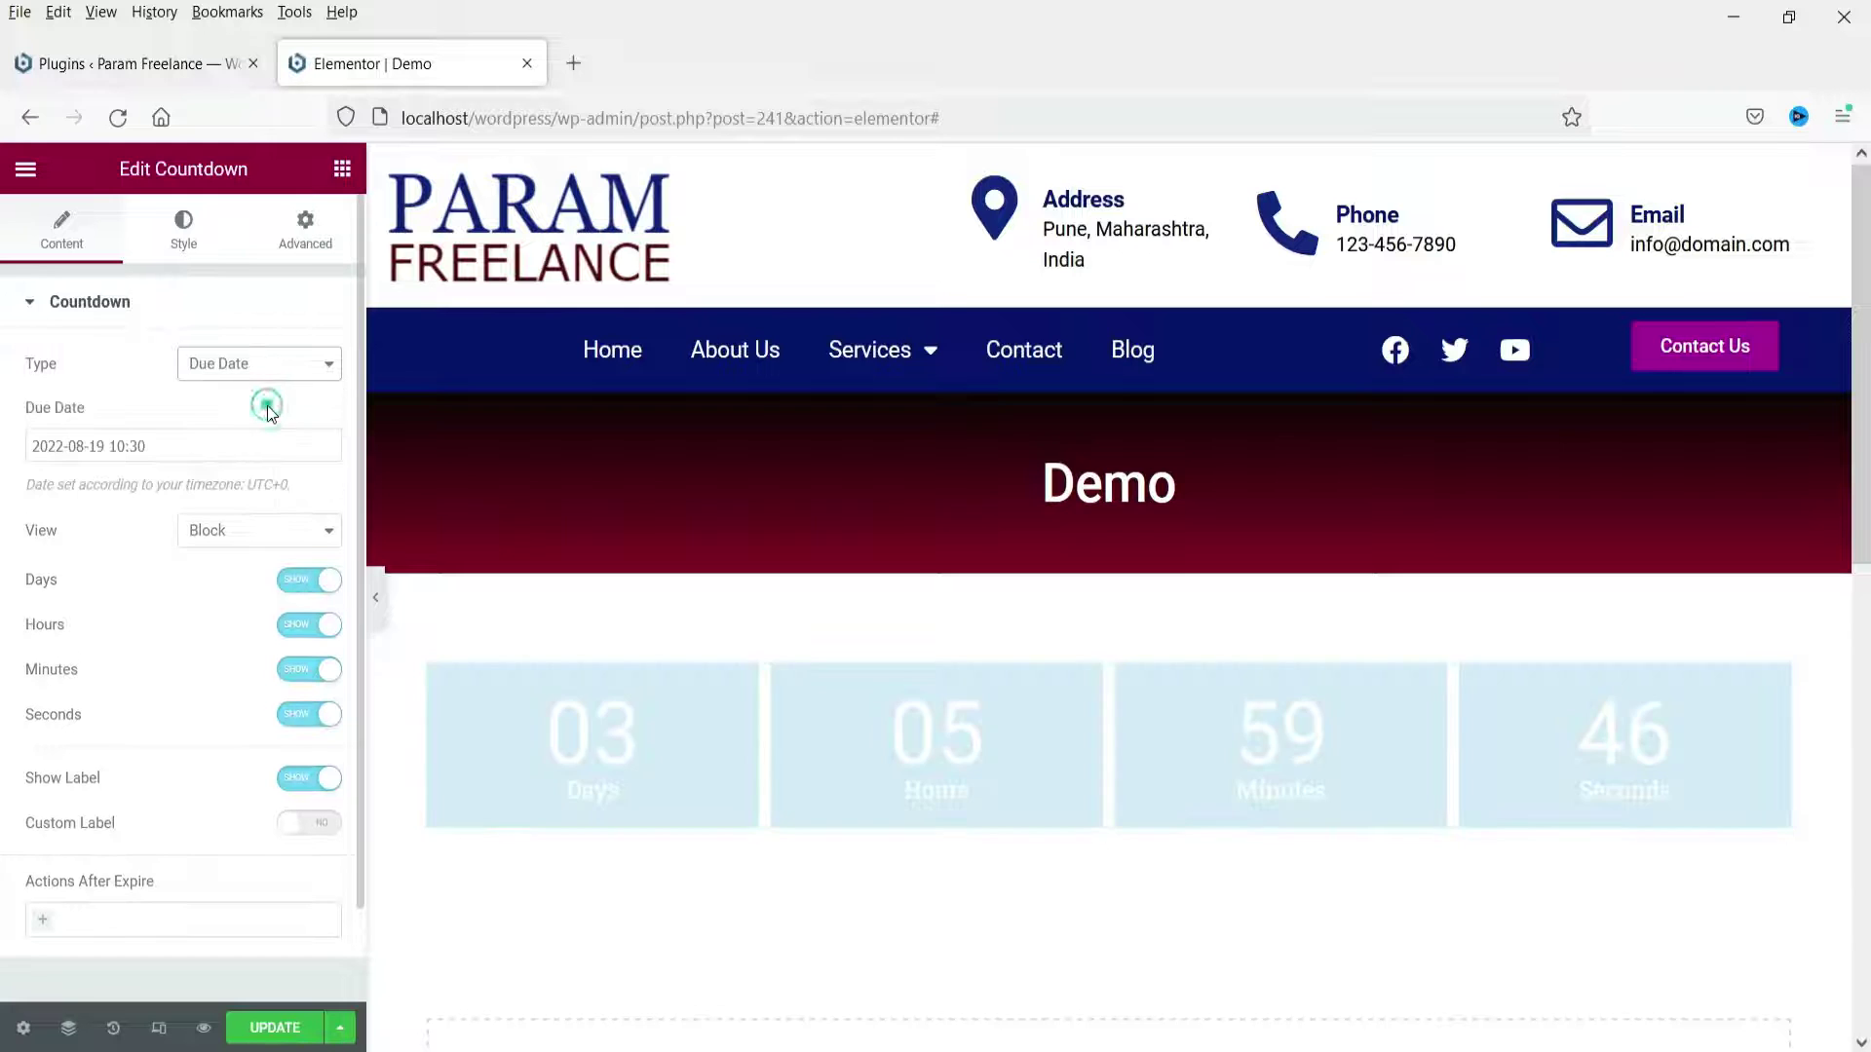
click(127, 450)
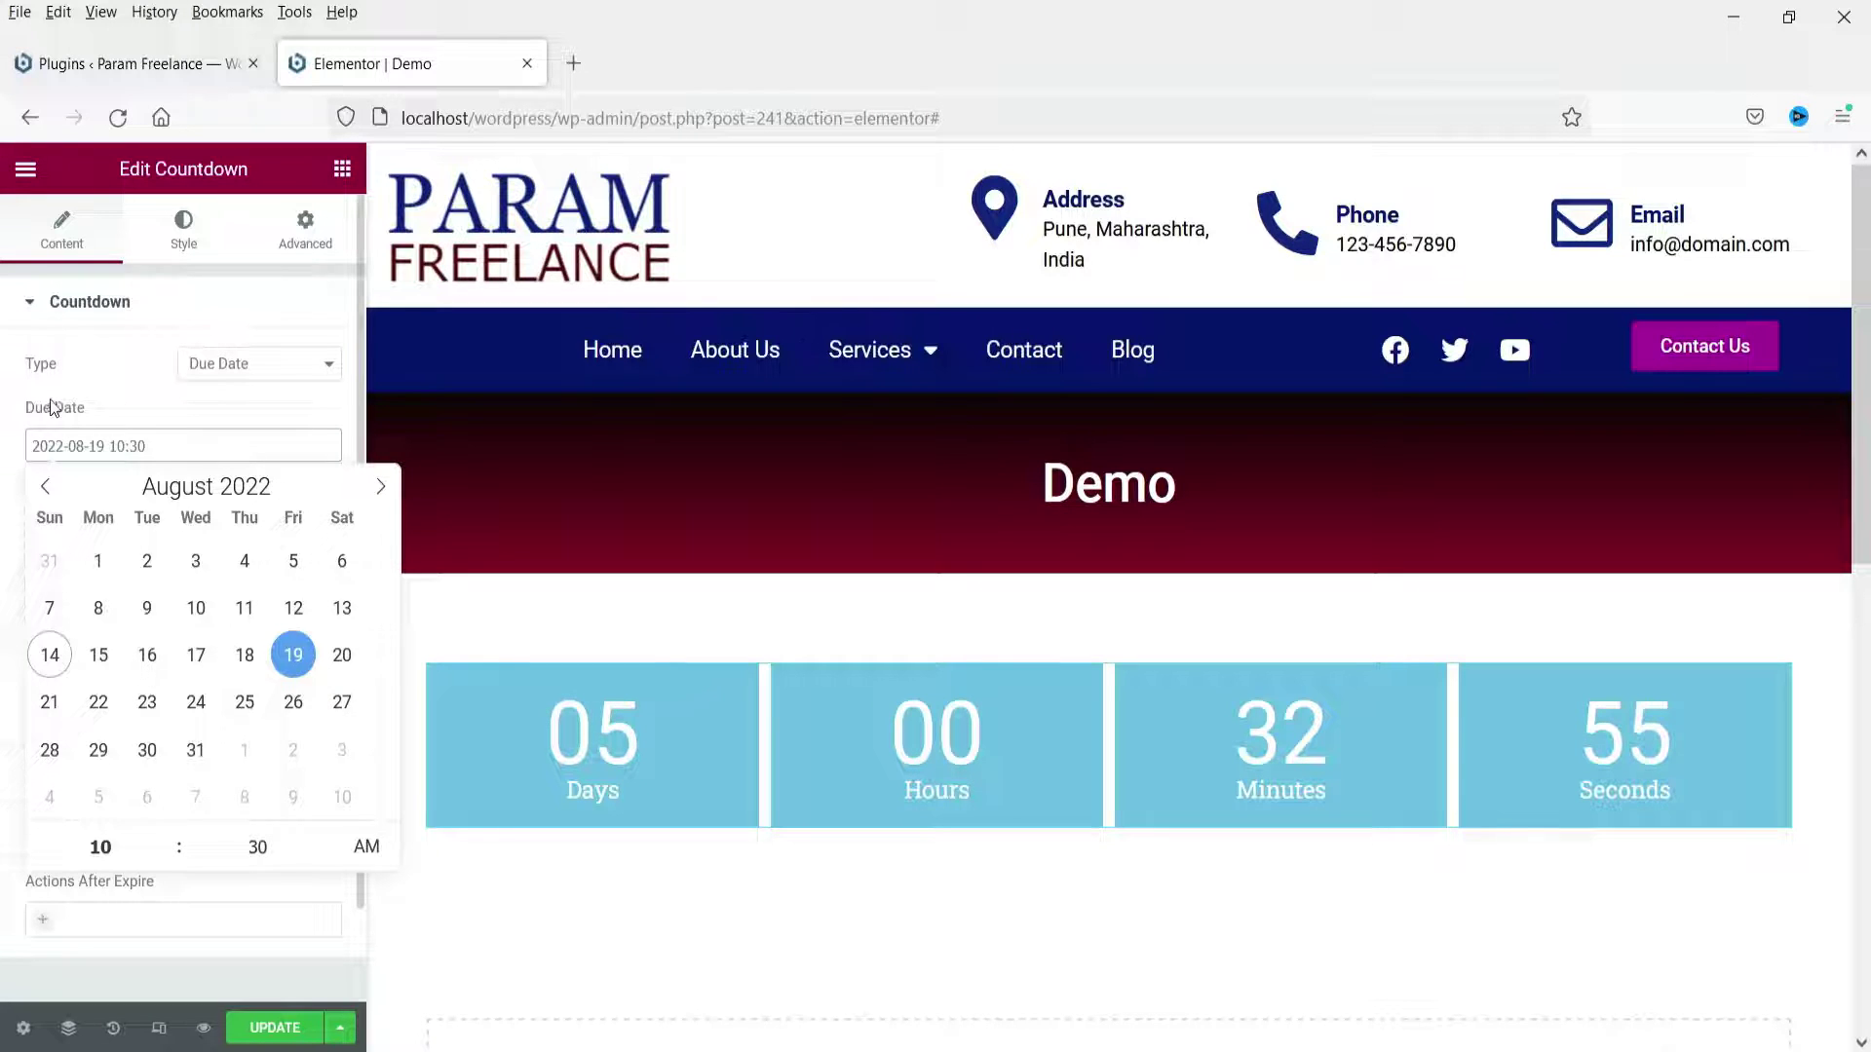
click(113, 383)
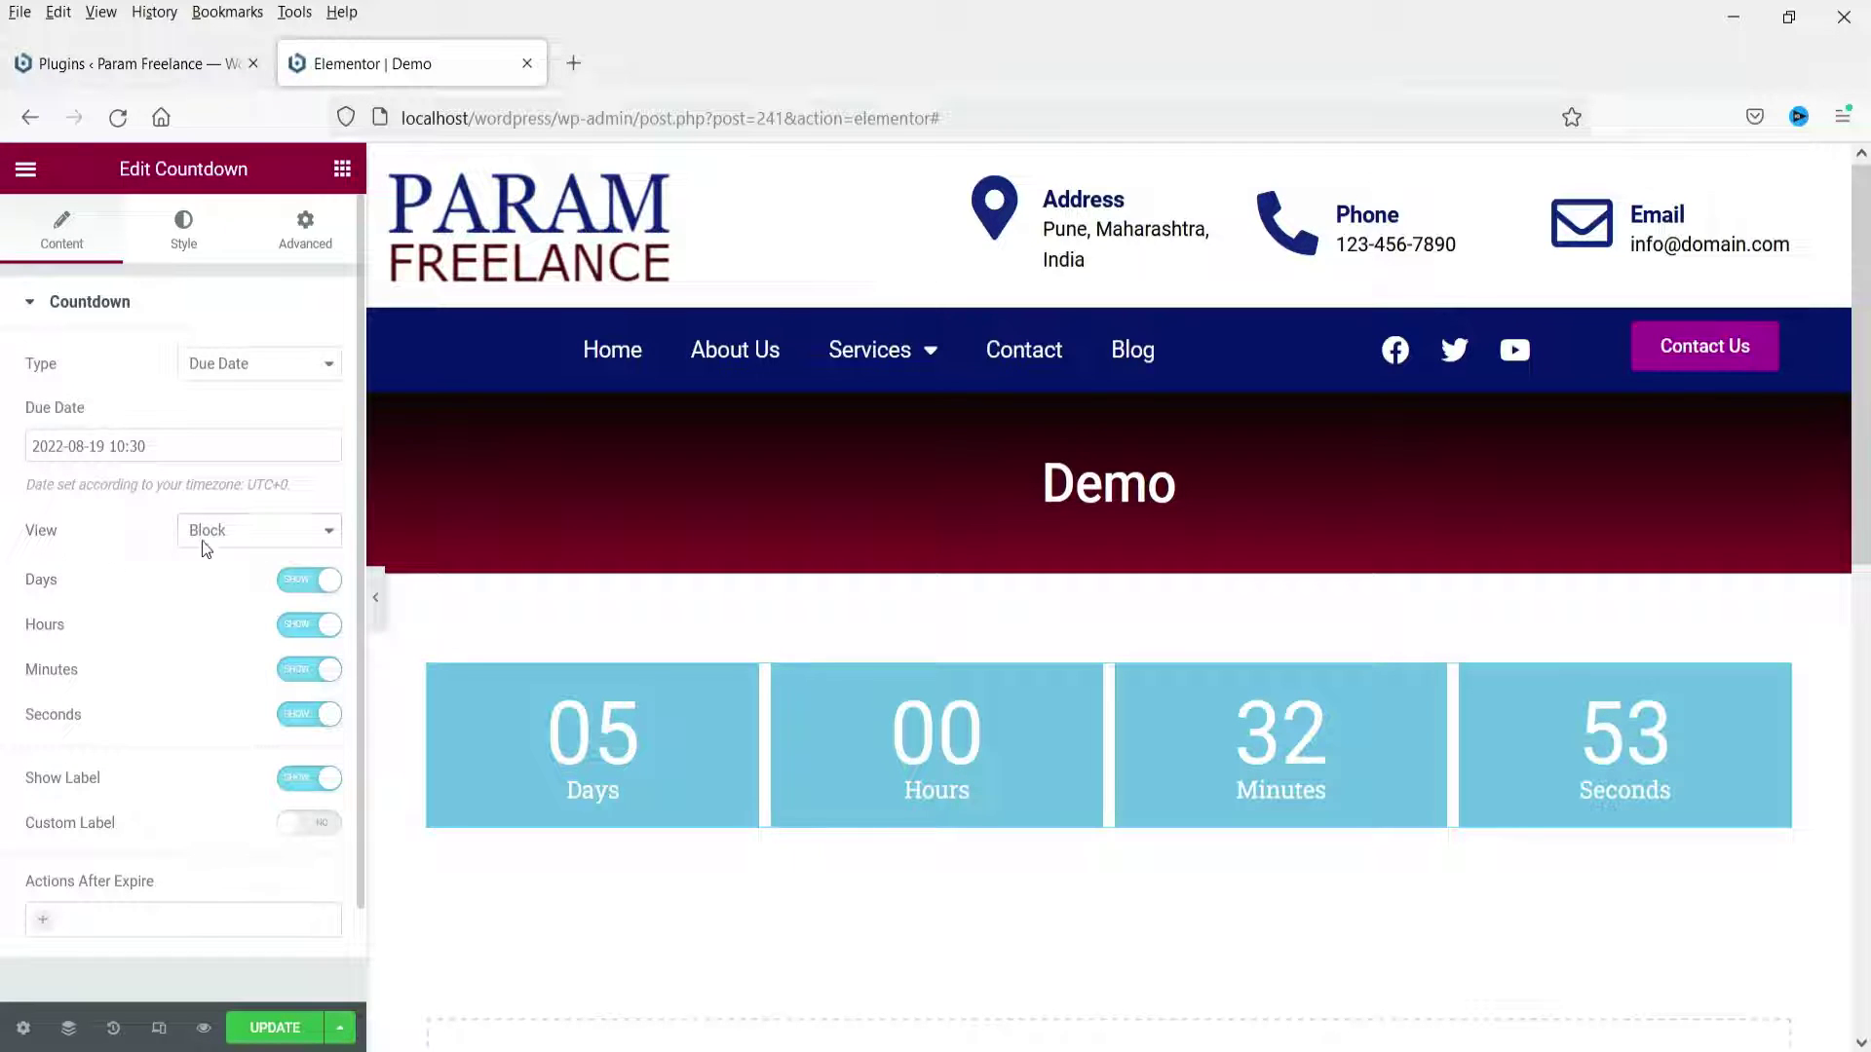
Try the Inline view for the countdown and restore the Block view.
click(239, 541)
click(219, 599)
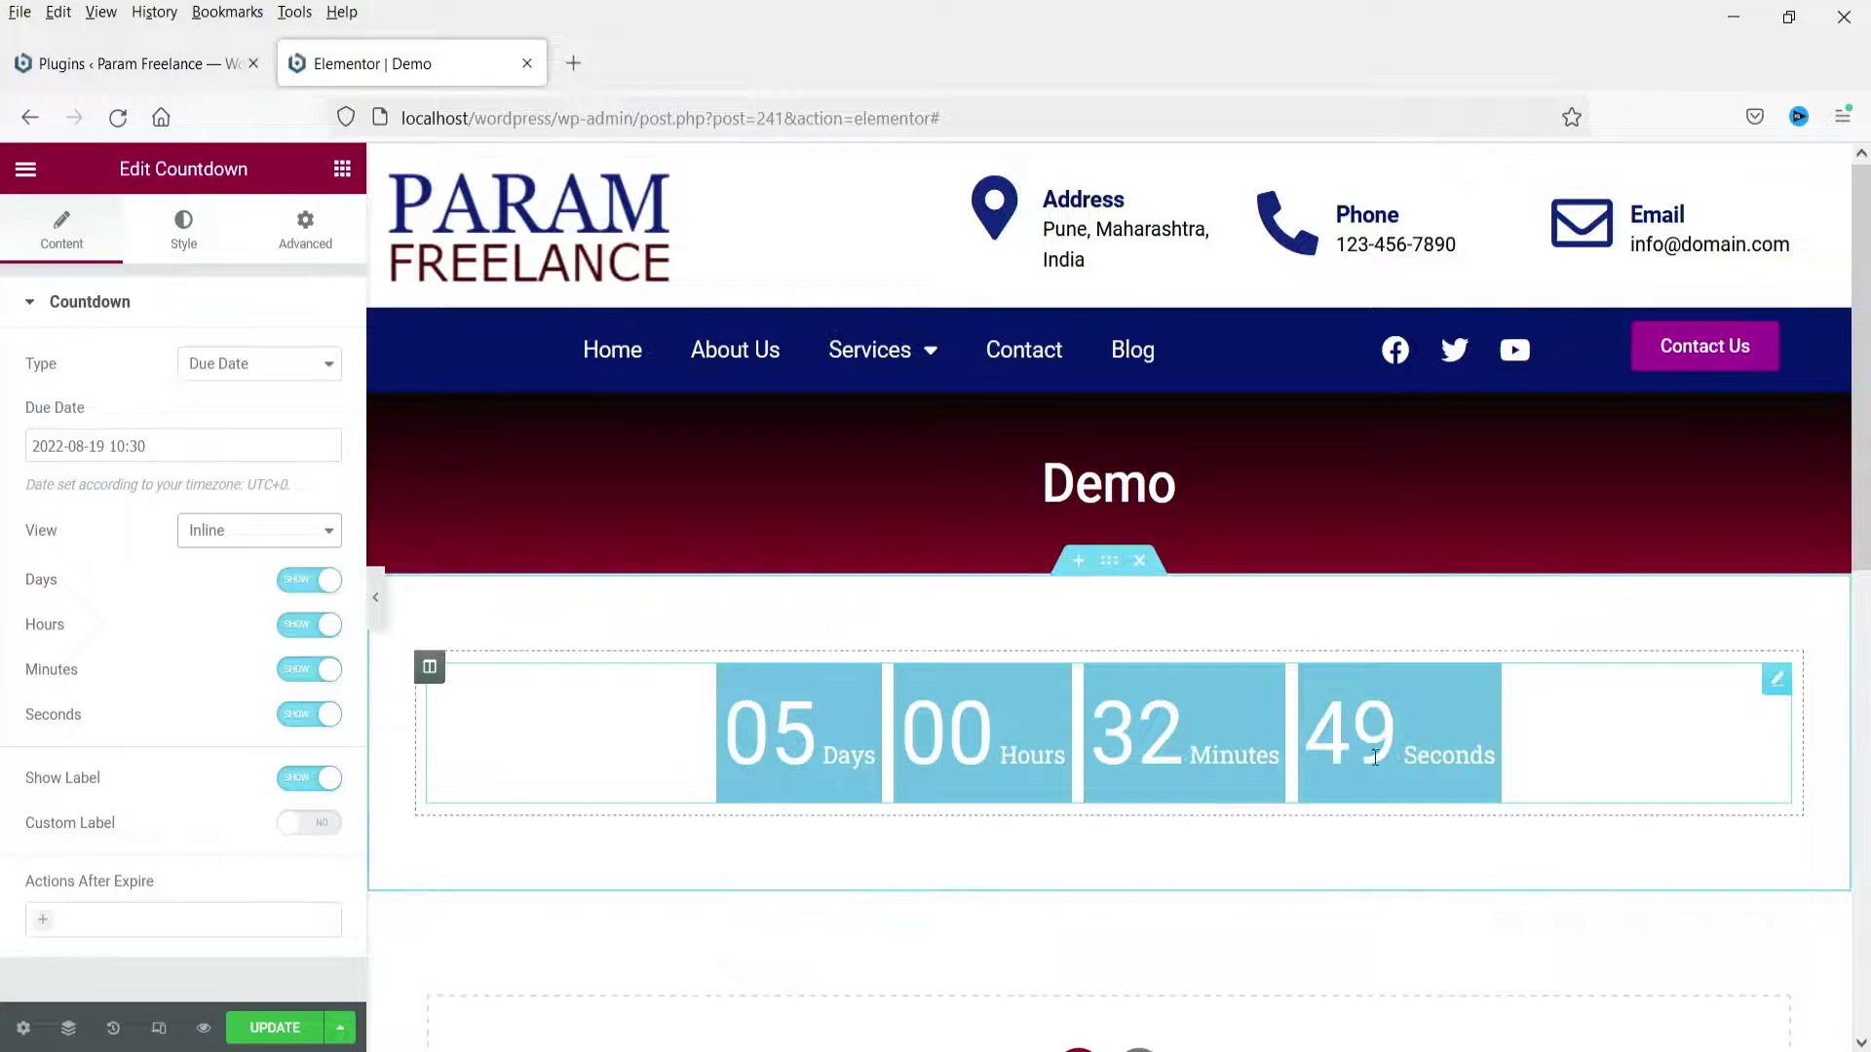
click(255, 534)
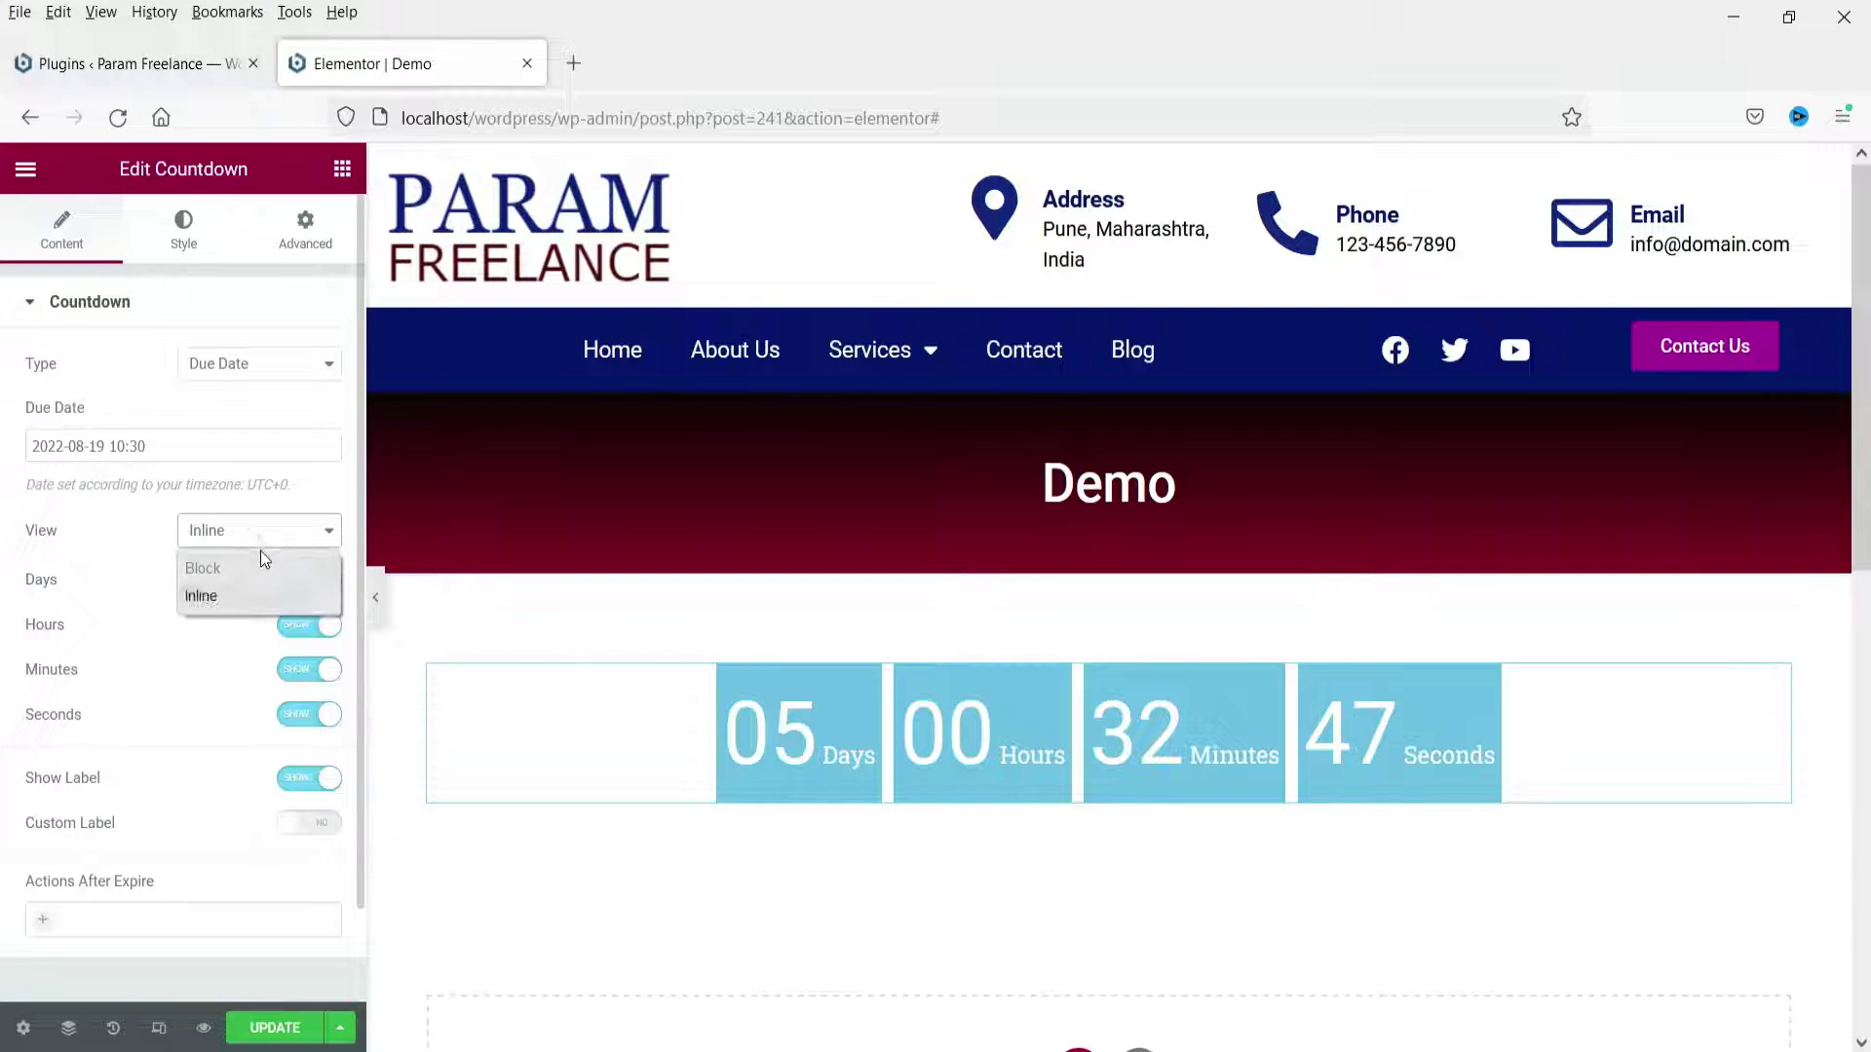
click(249, 565)
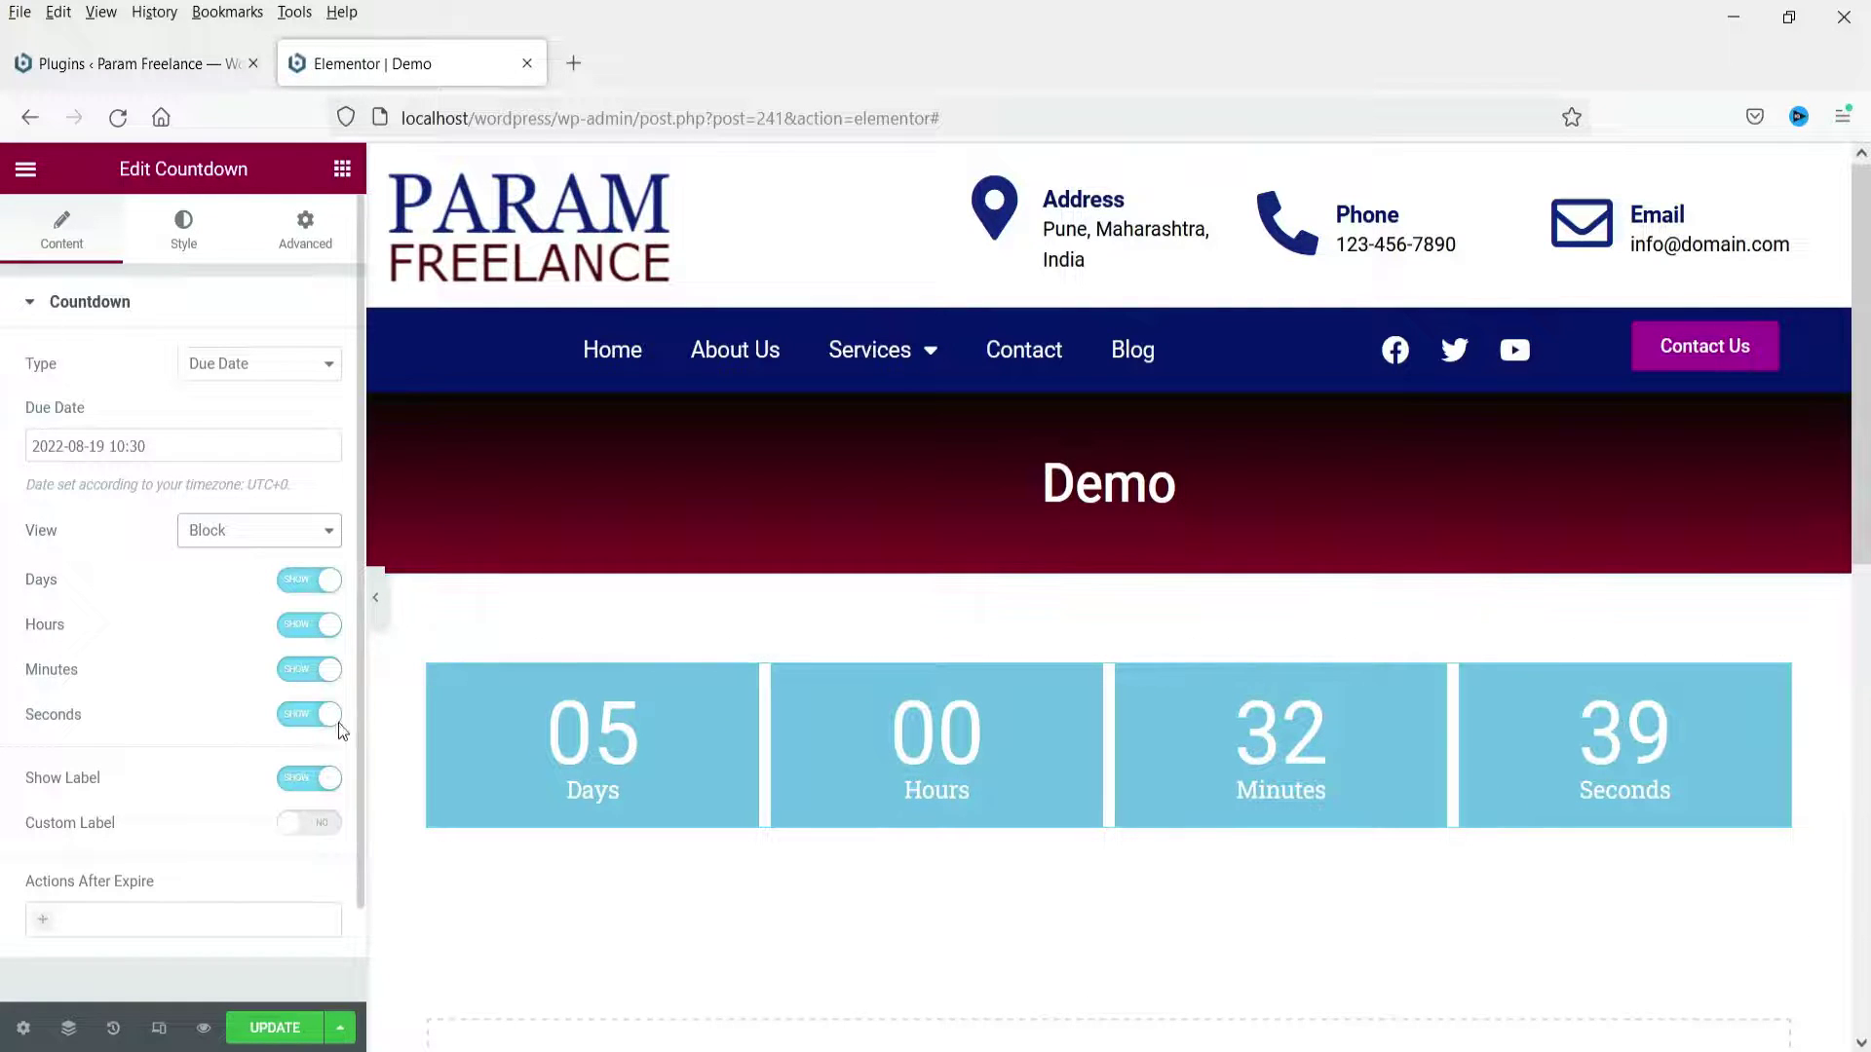
Try hiding the countdown's seconds, minutes and hours as well as its labels, and show them all again.
click(296, 733)
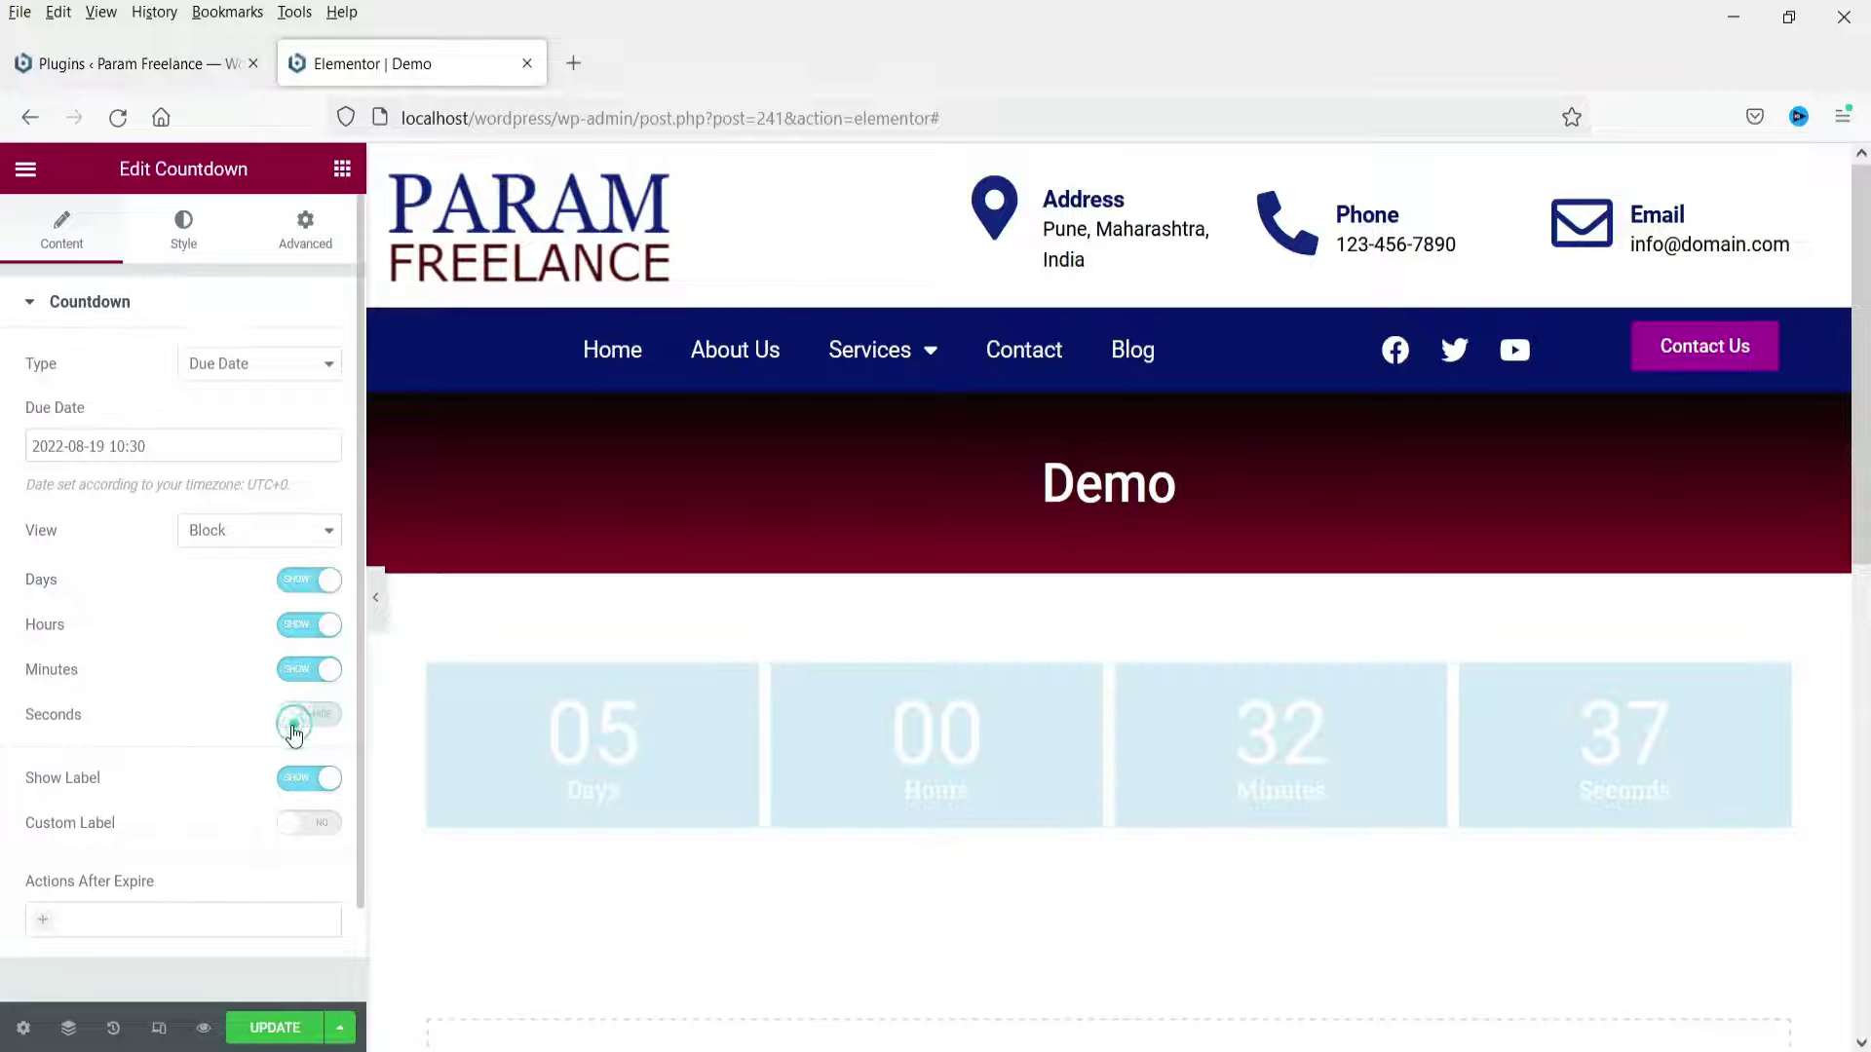
click(315, 672)
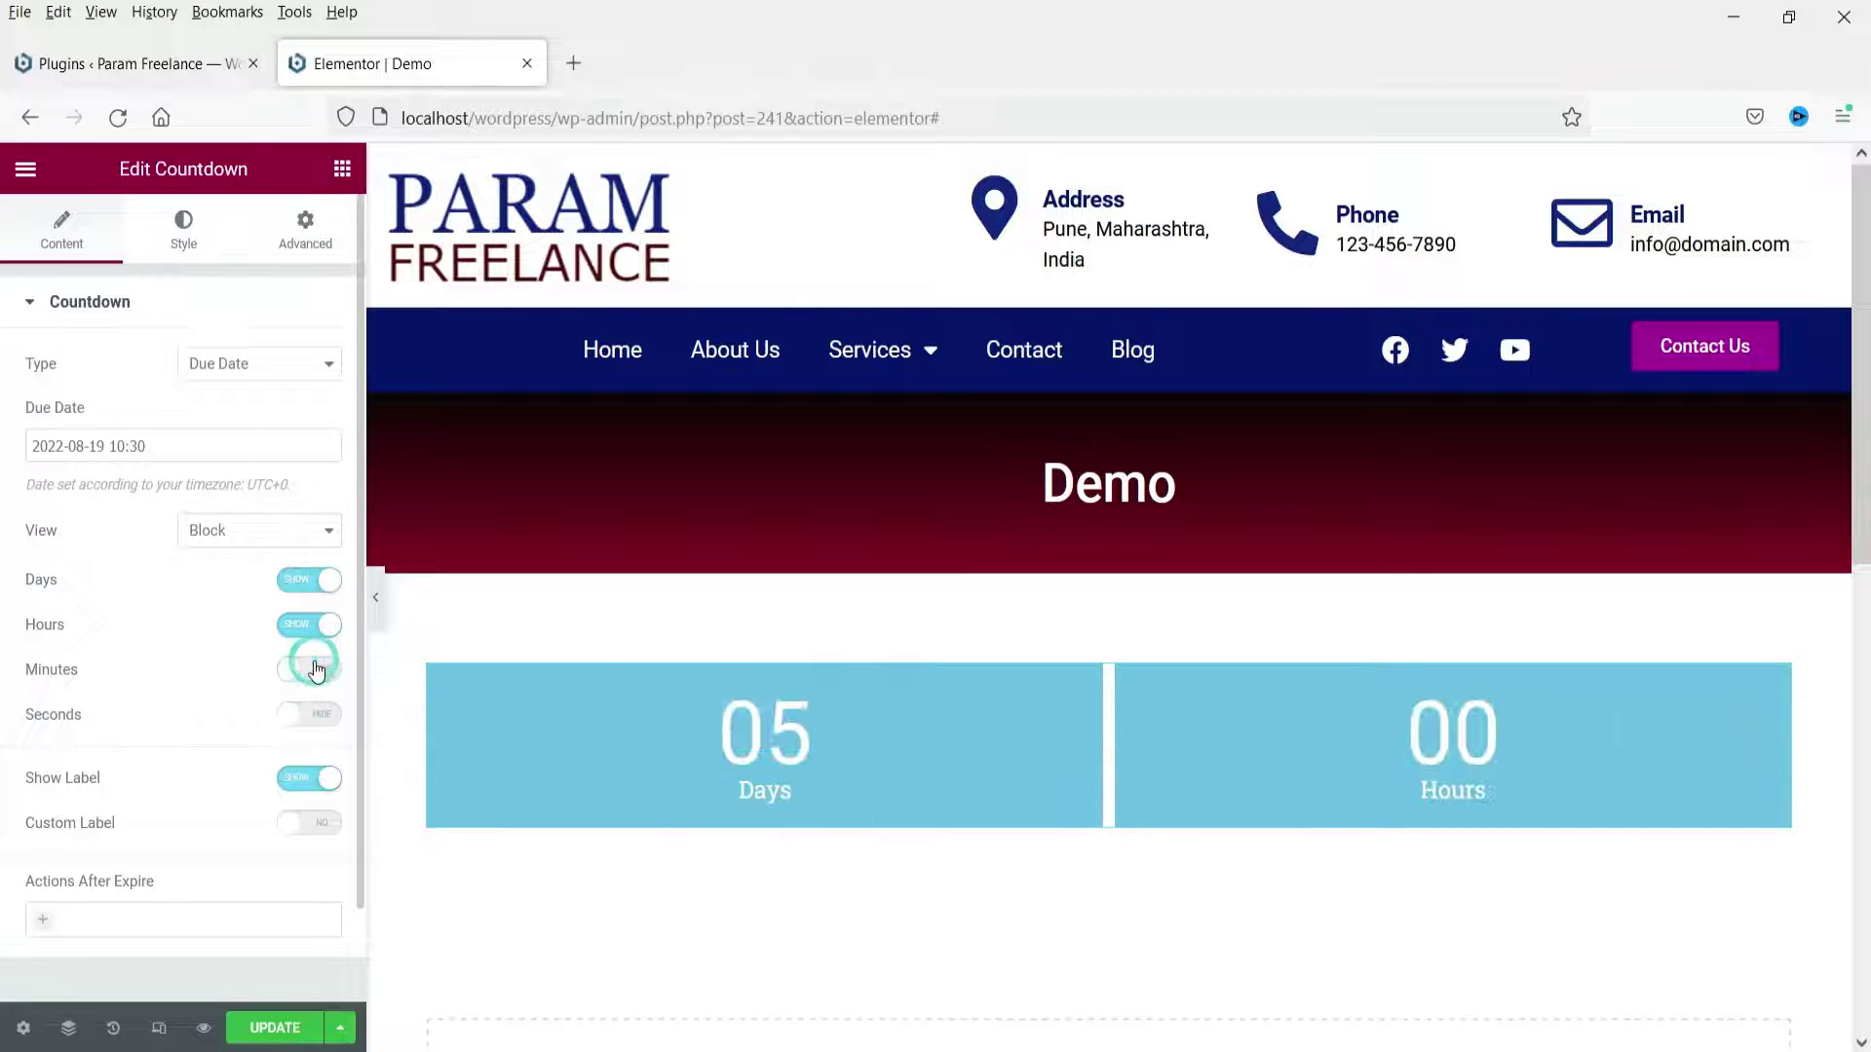
click(326, 627)
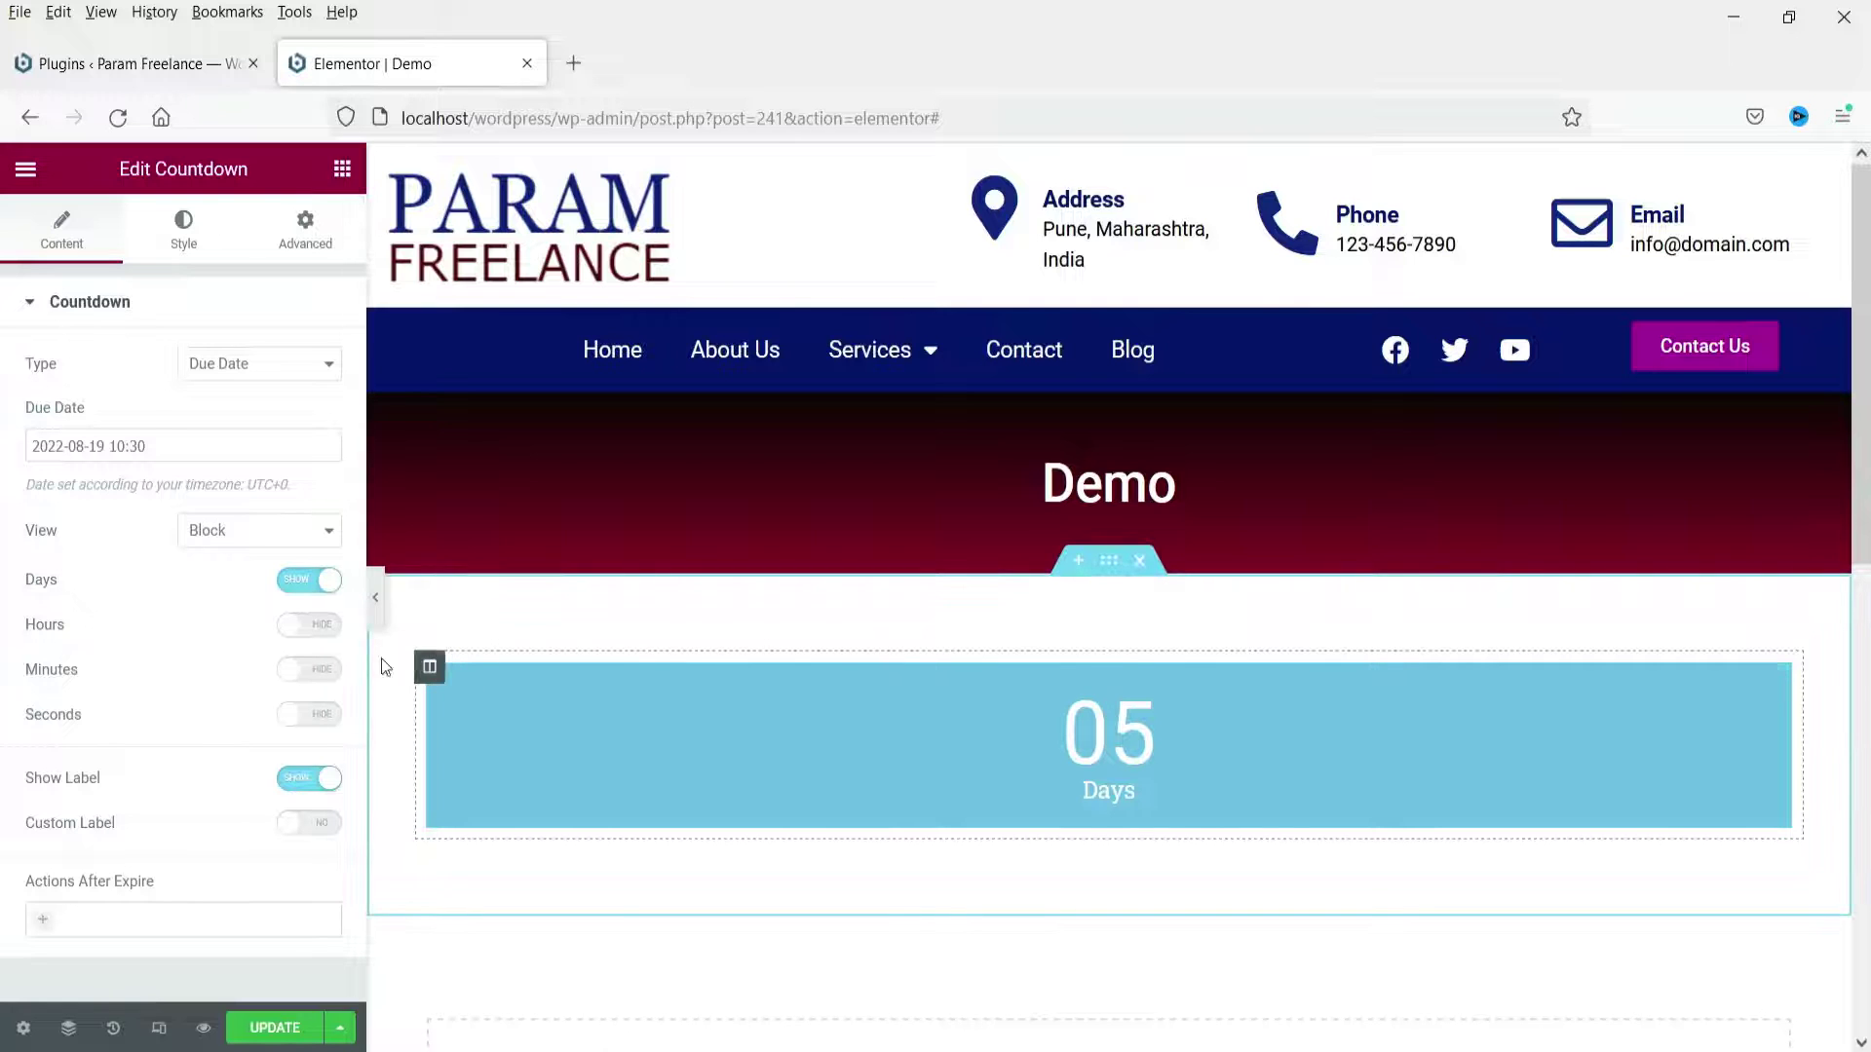
click(328, 625)
click(327, 682)
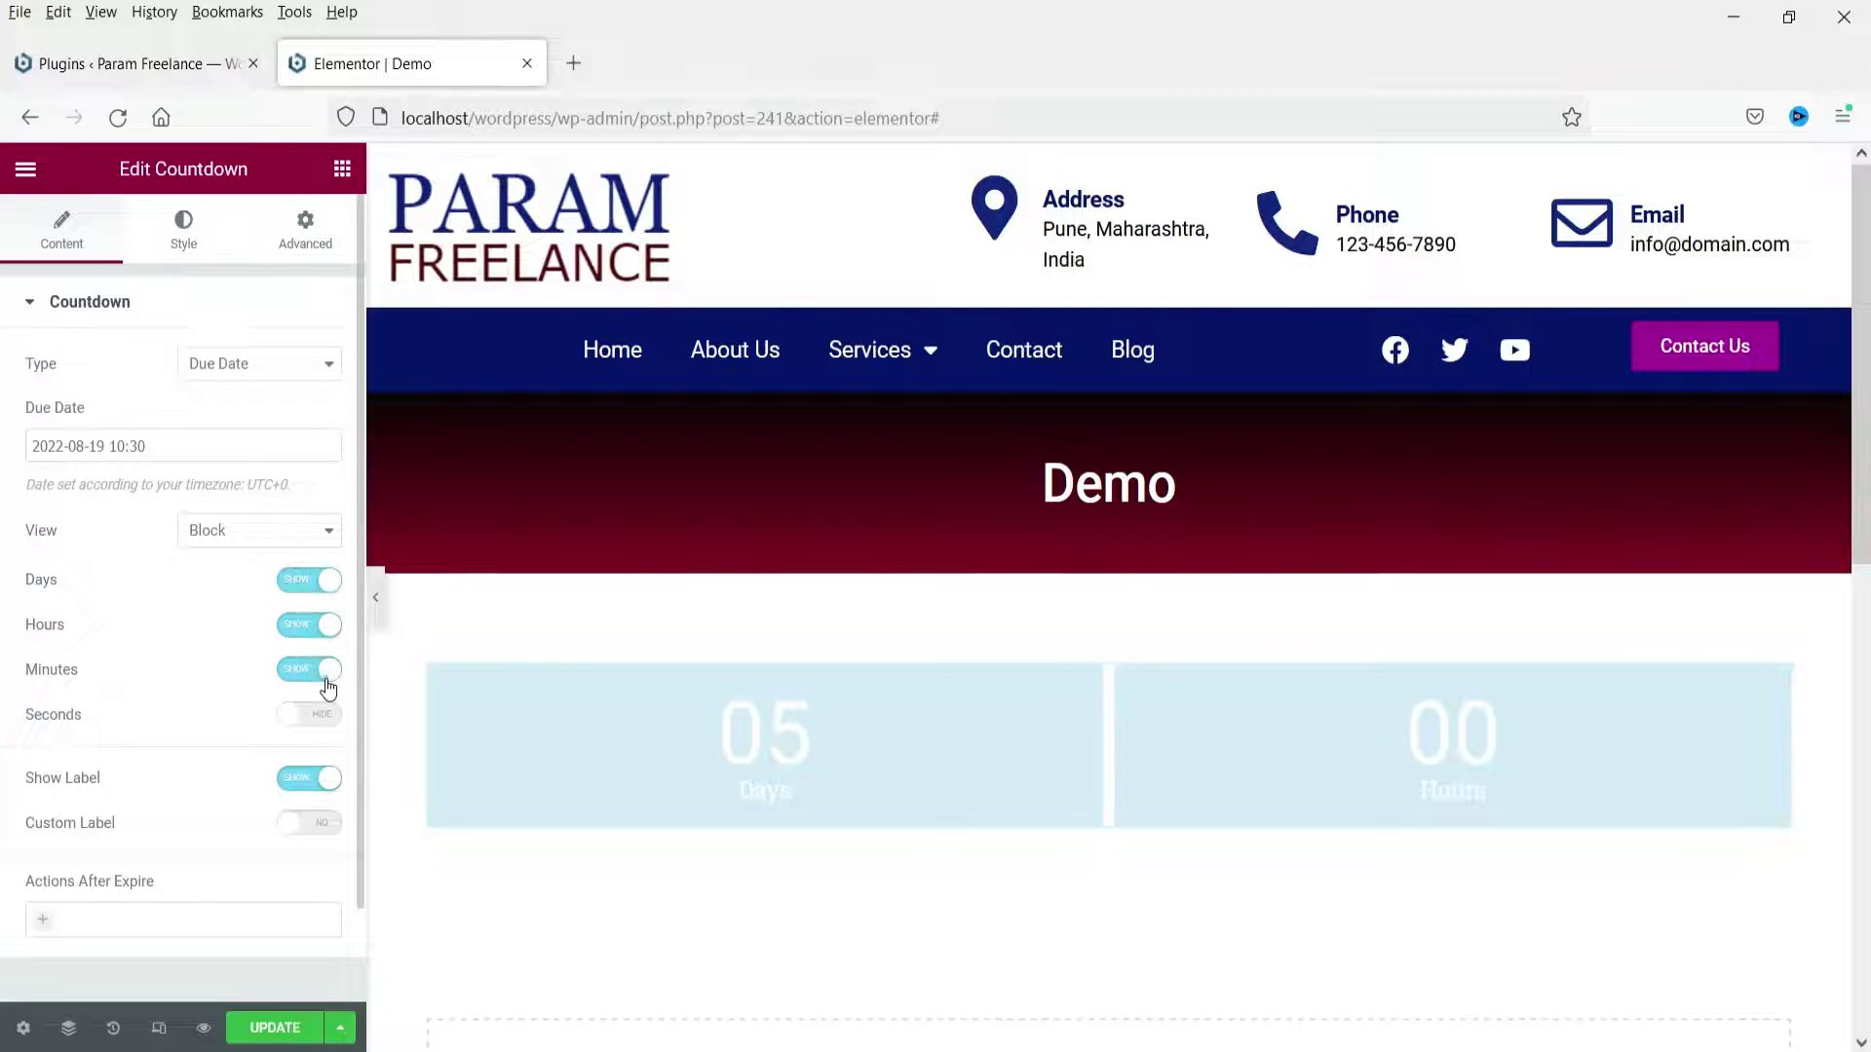
click(332, 720)
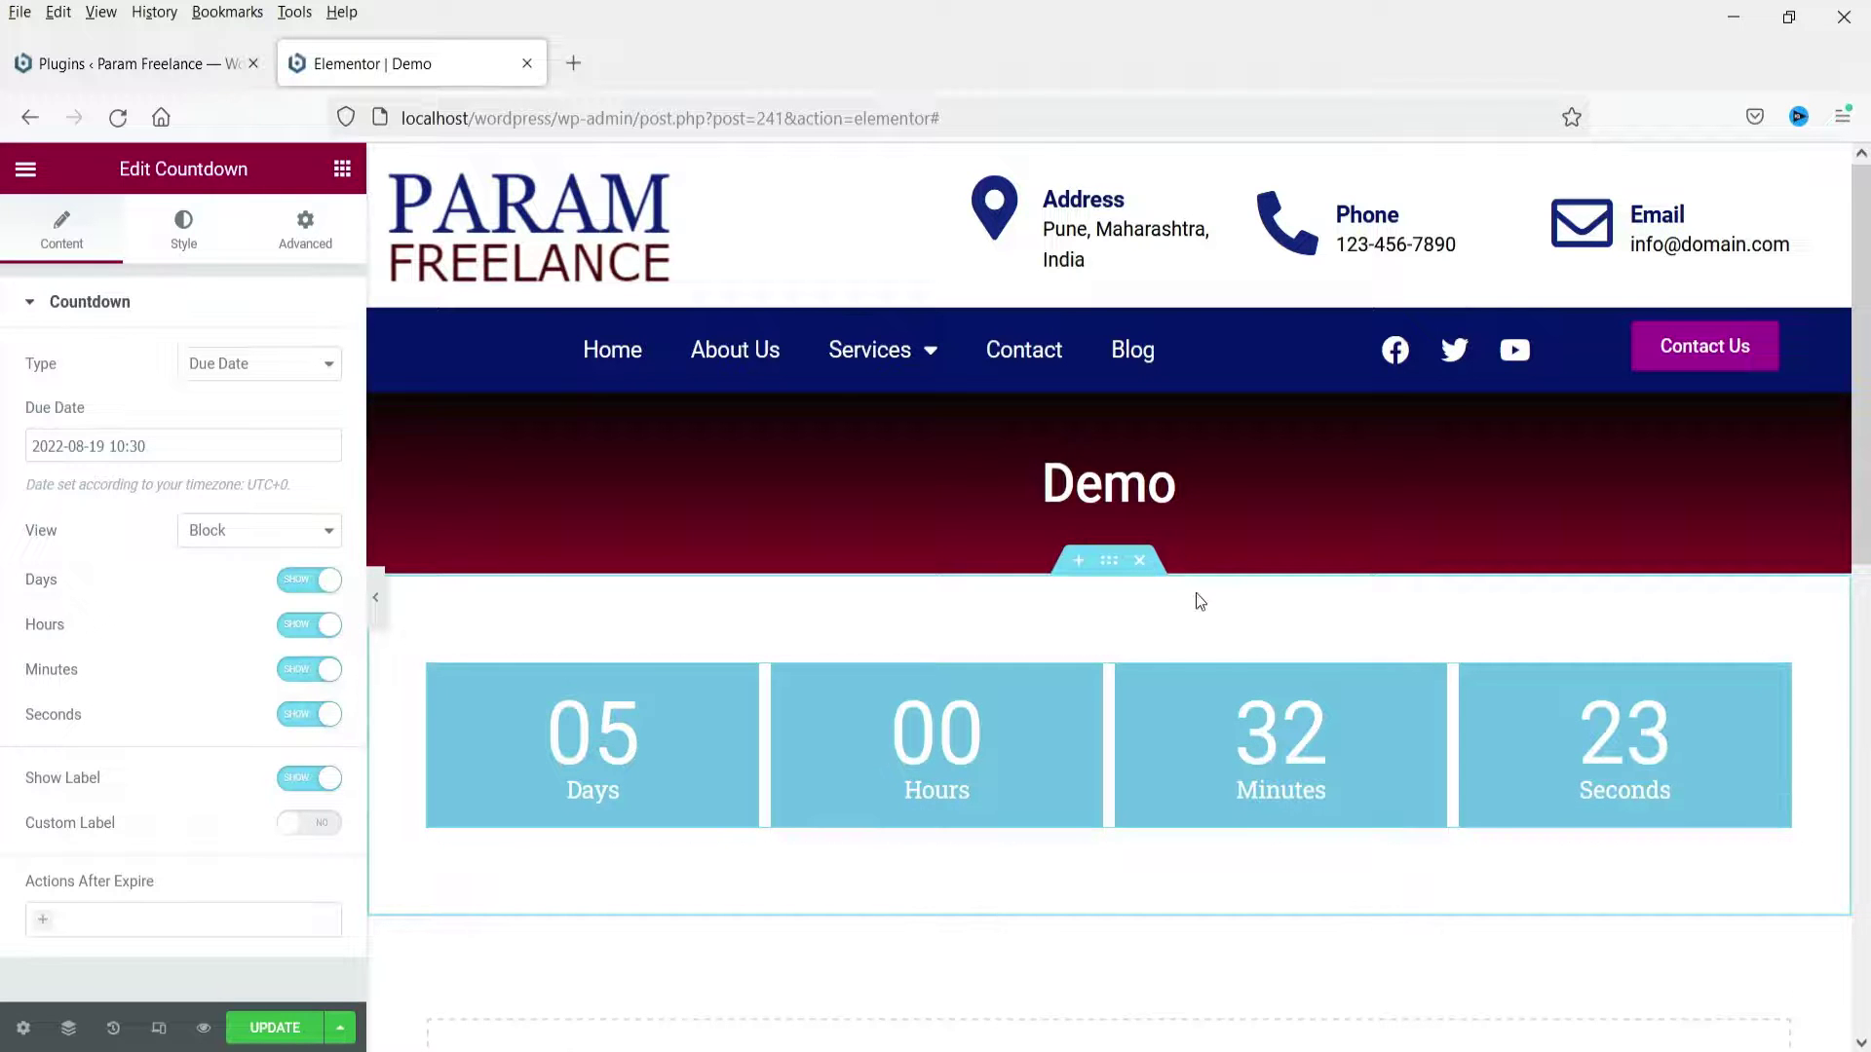
click(300, 789)
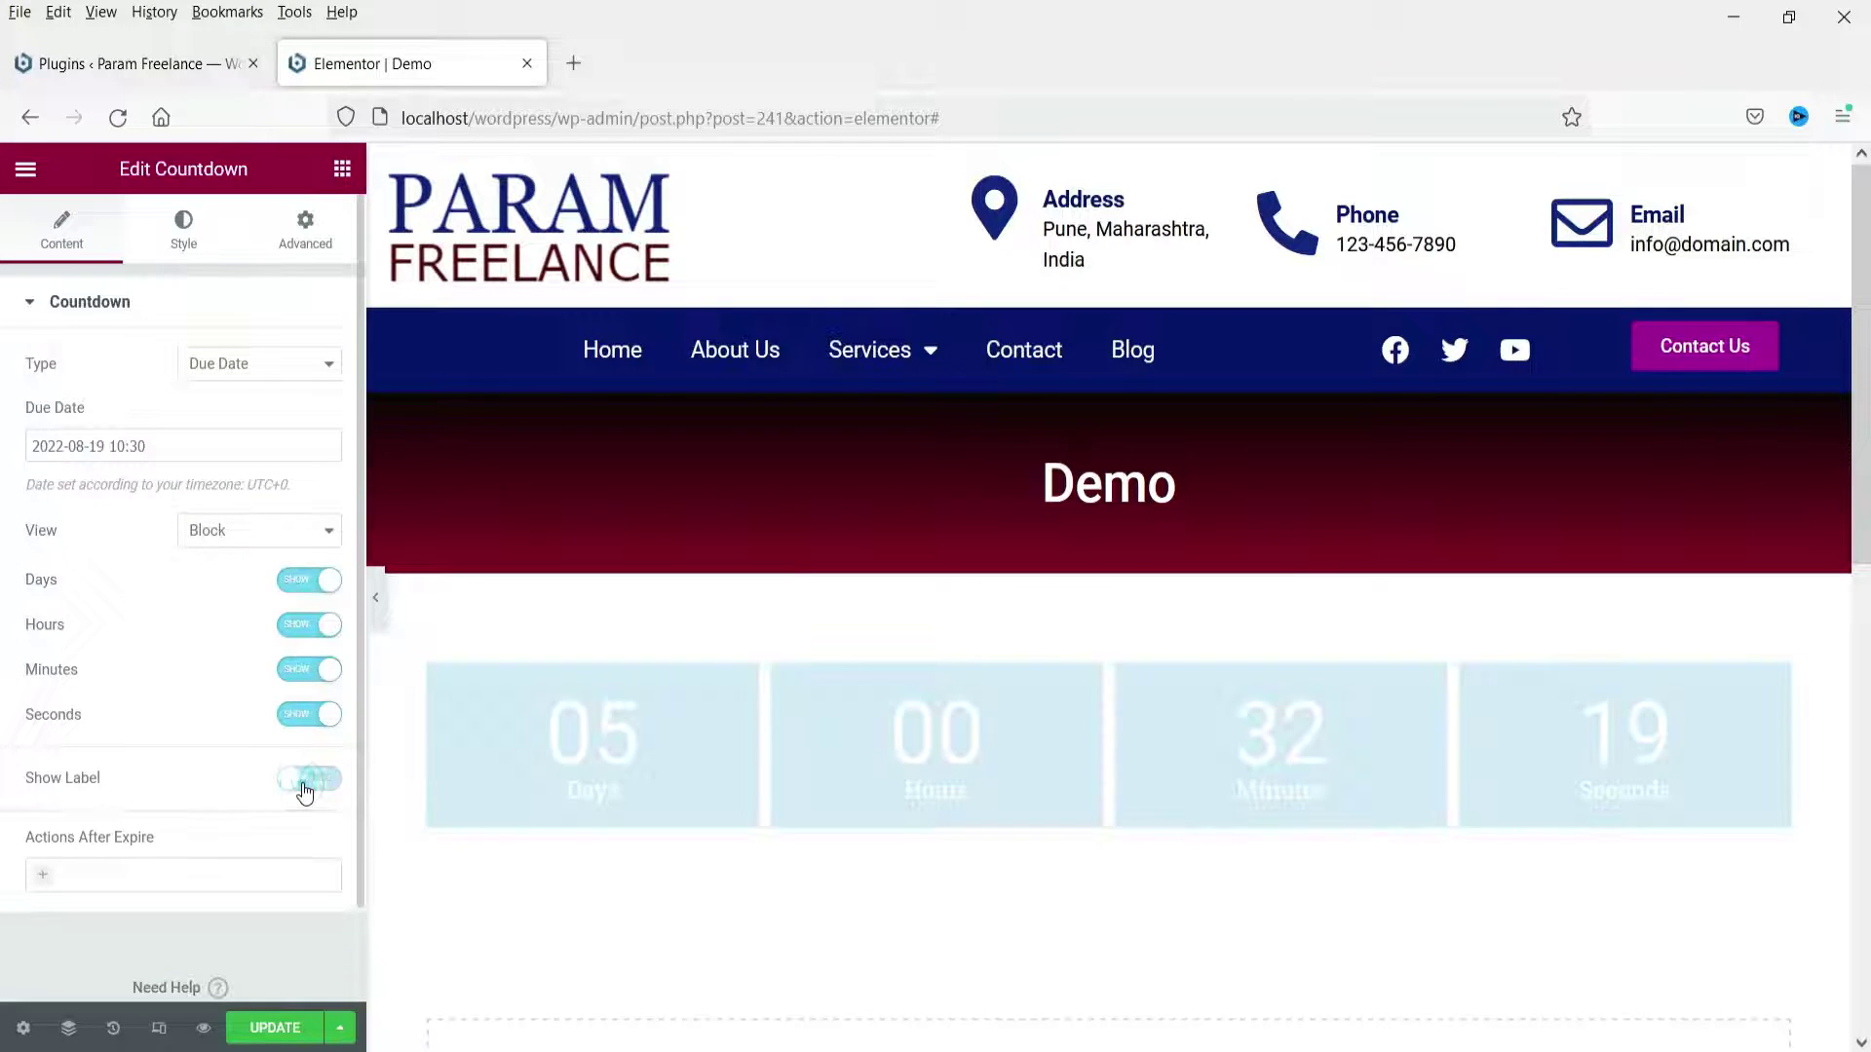
click(304, 785)
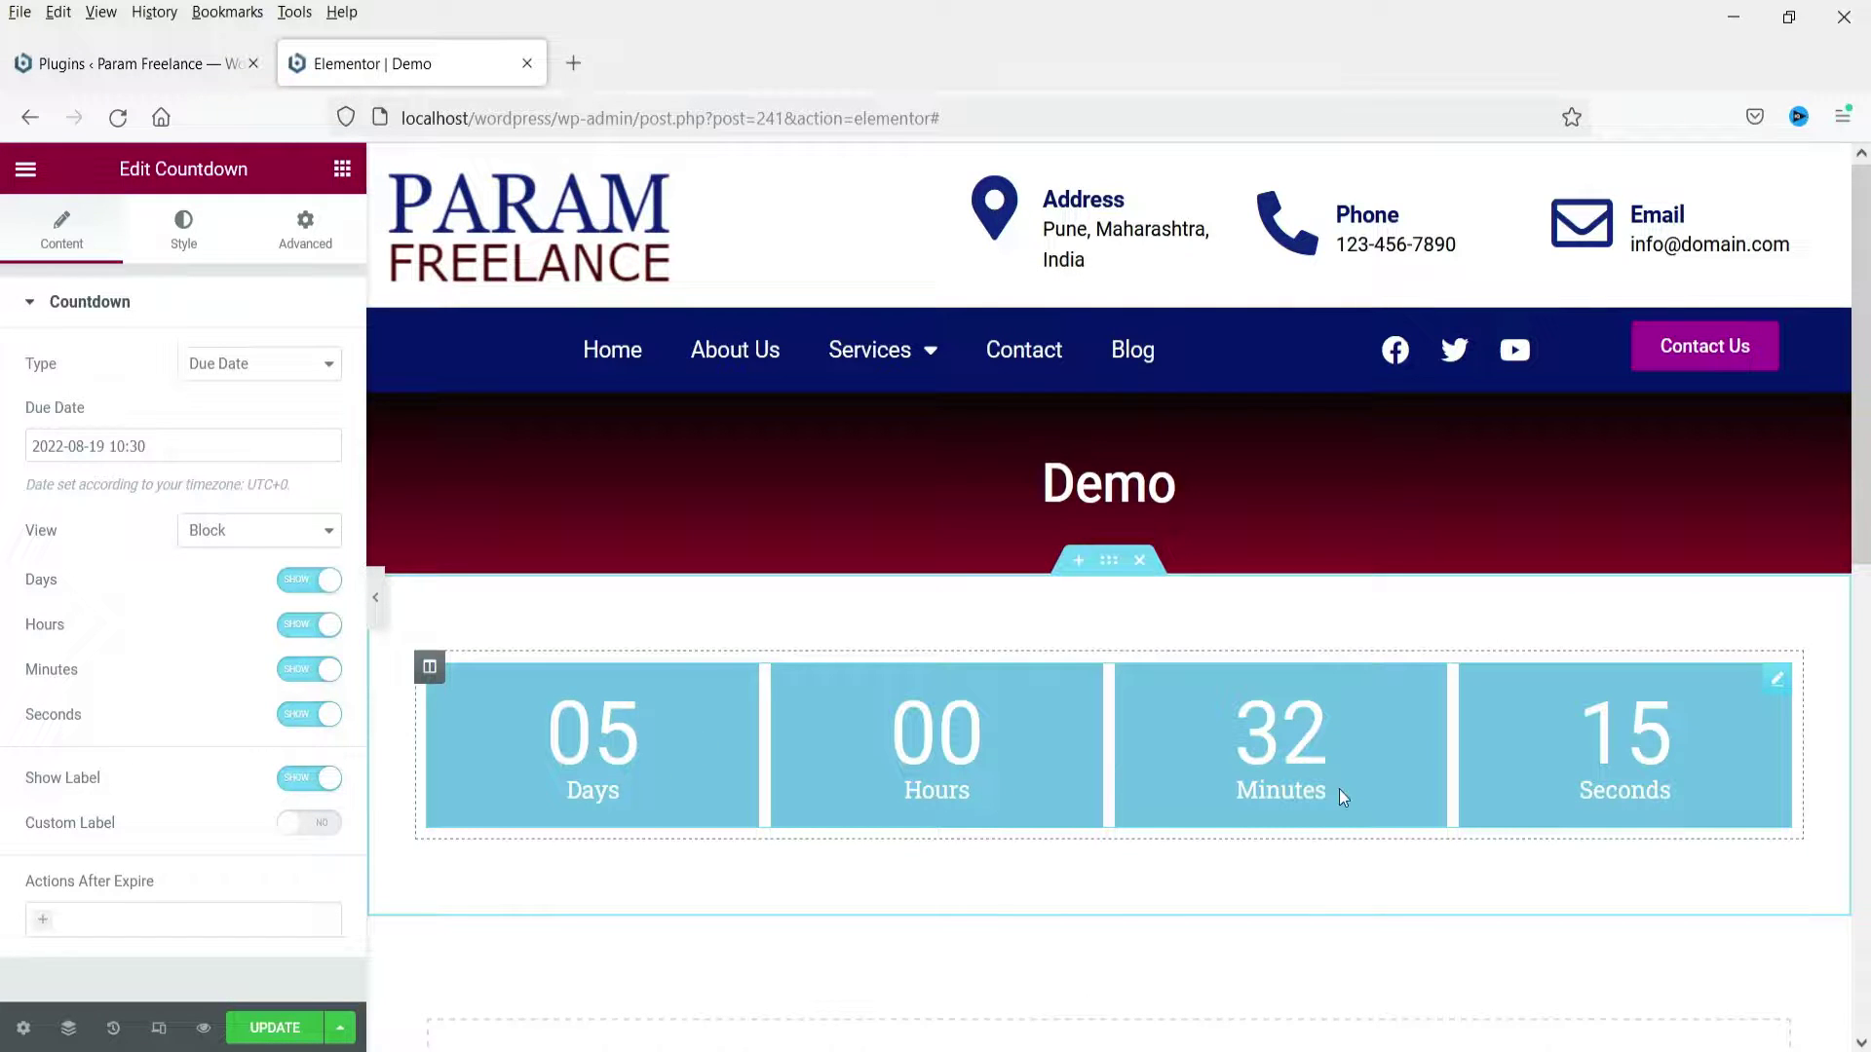
Try custom labels for the countdown's units and switch the Custom Label option off again.
scroll(137, 731, down, 1)
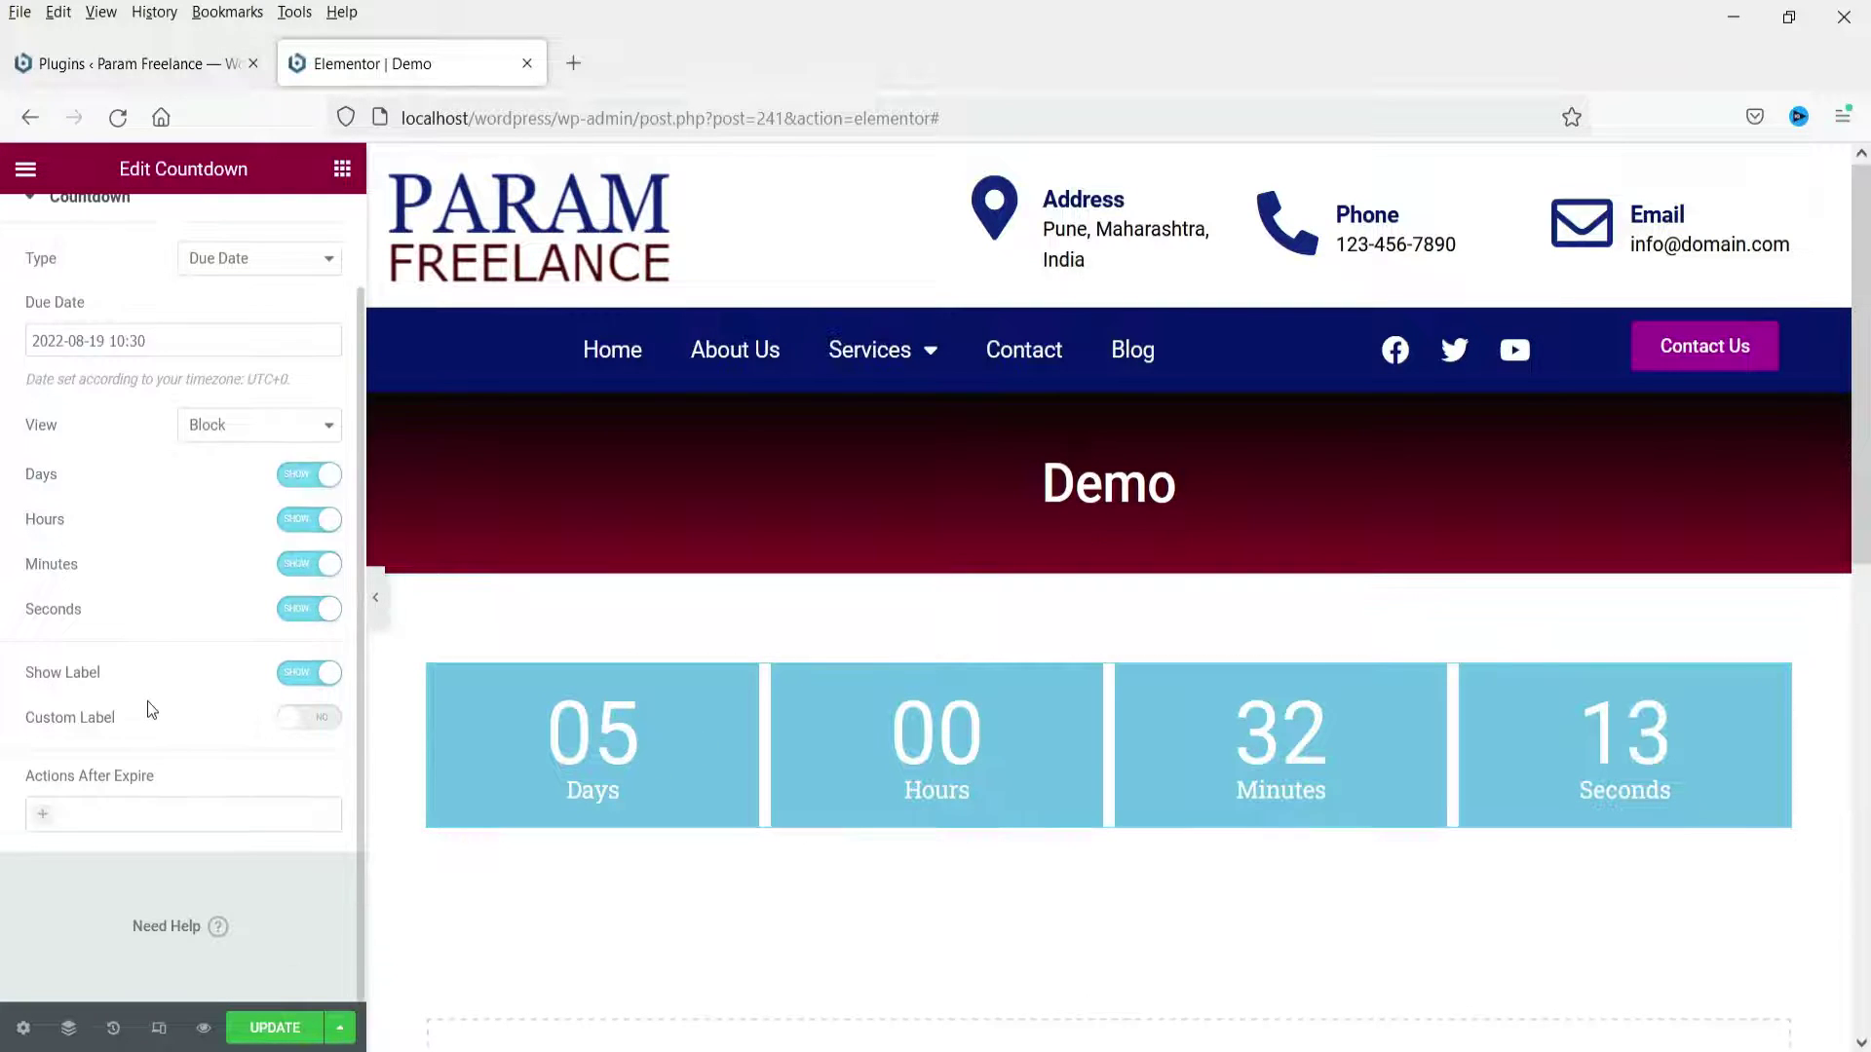
click(321, 726)
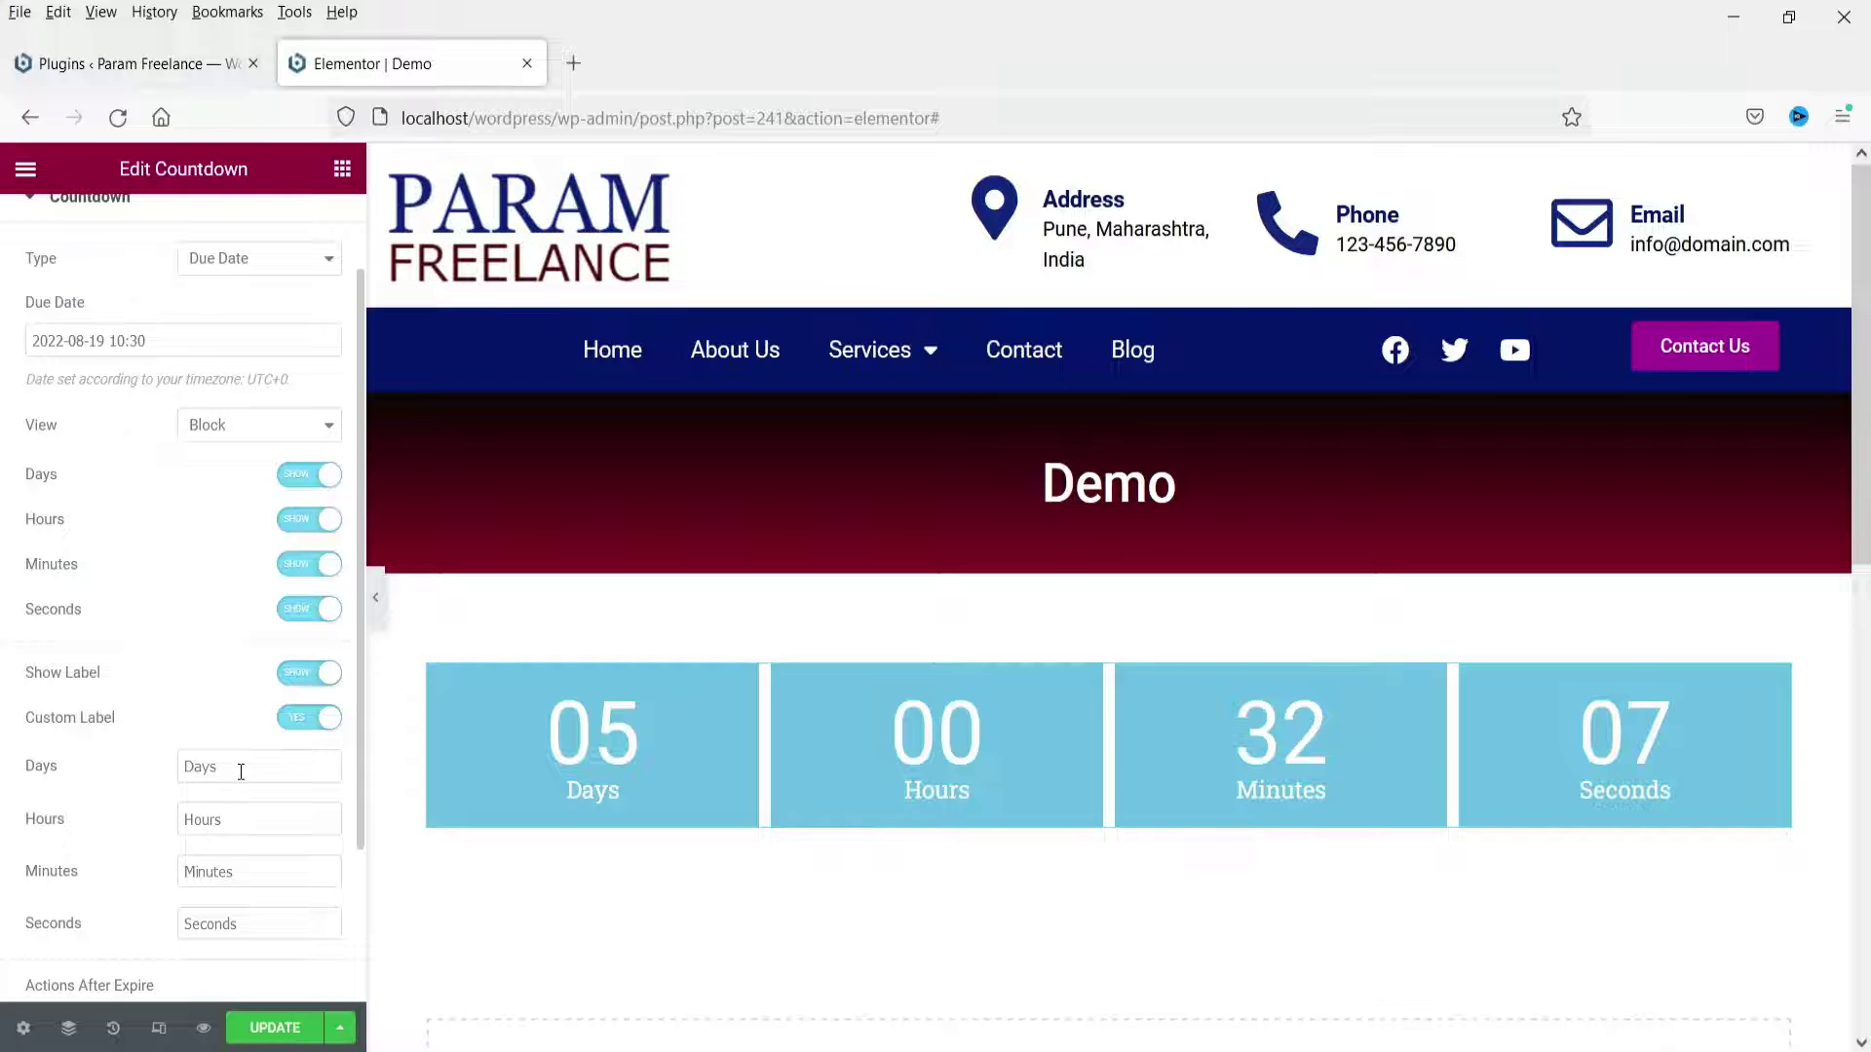
click(241, 772)
scroll(243, 783, down, 2)
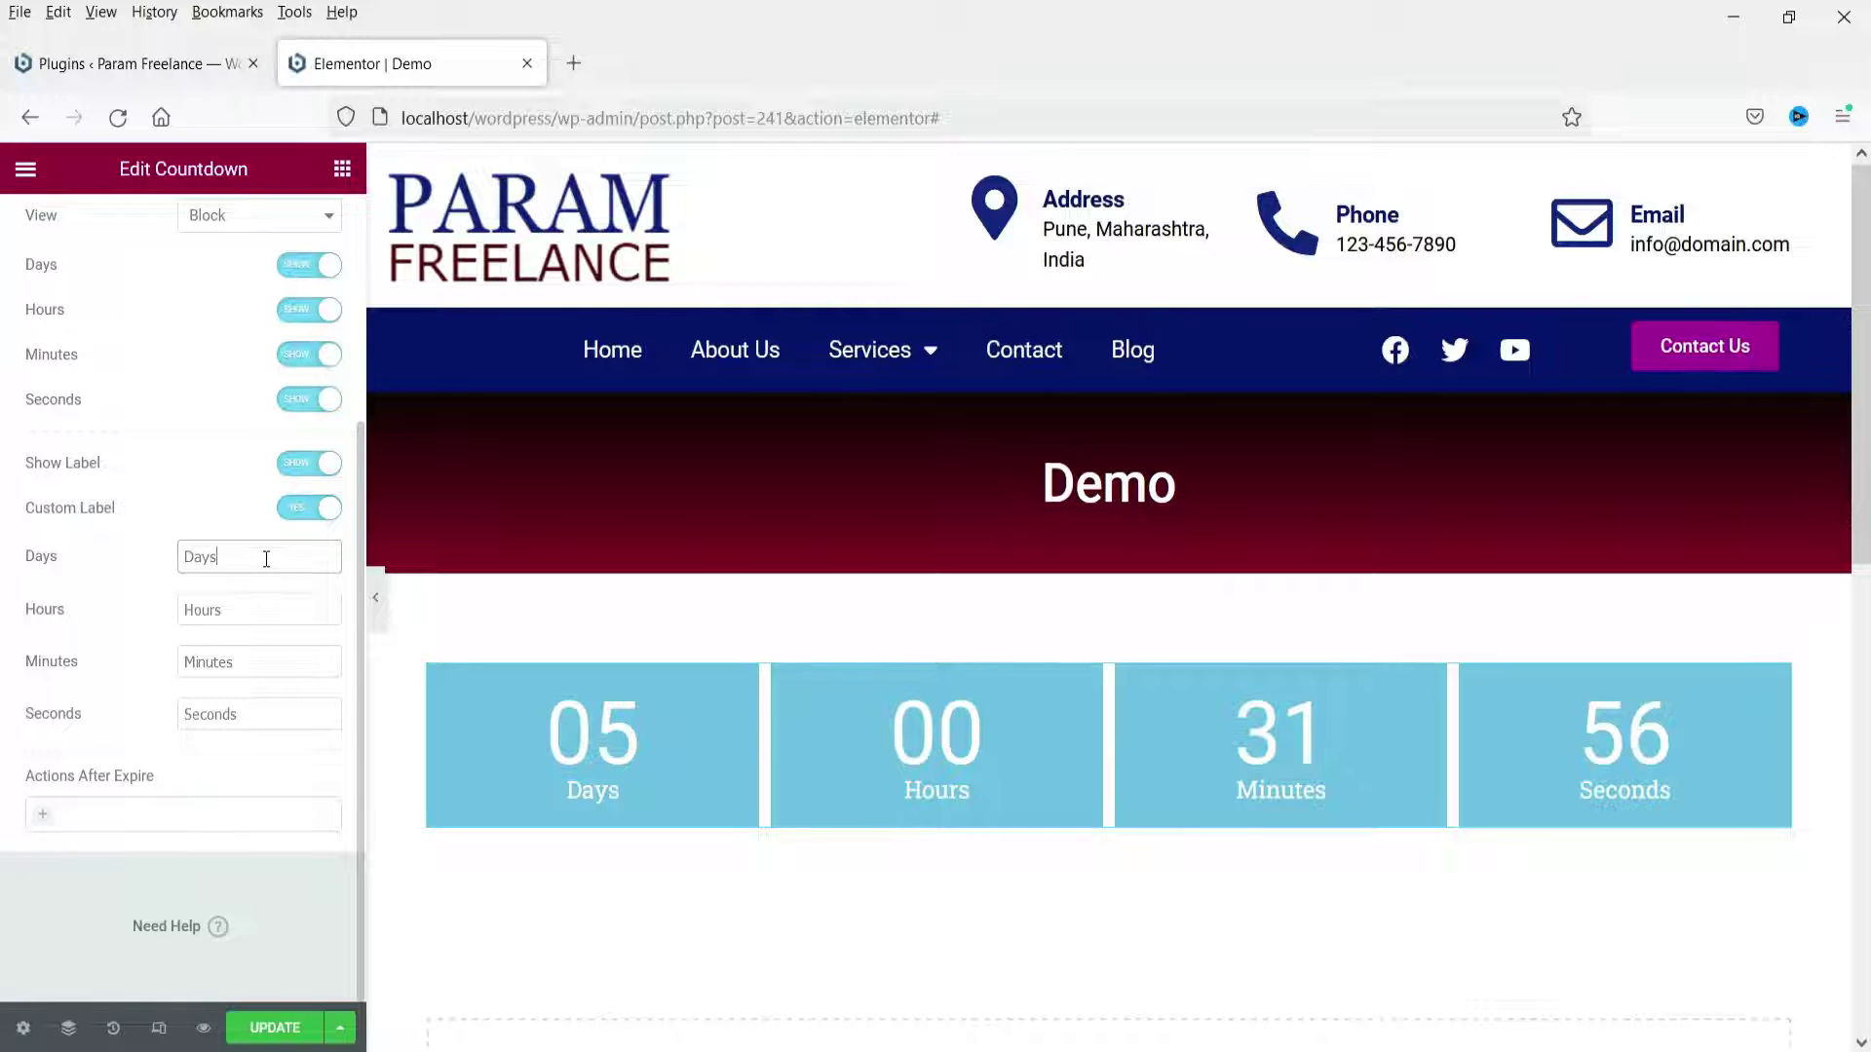
click(300, 514)
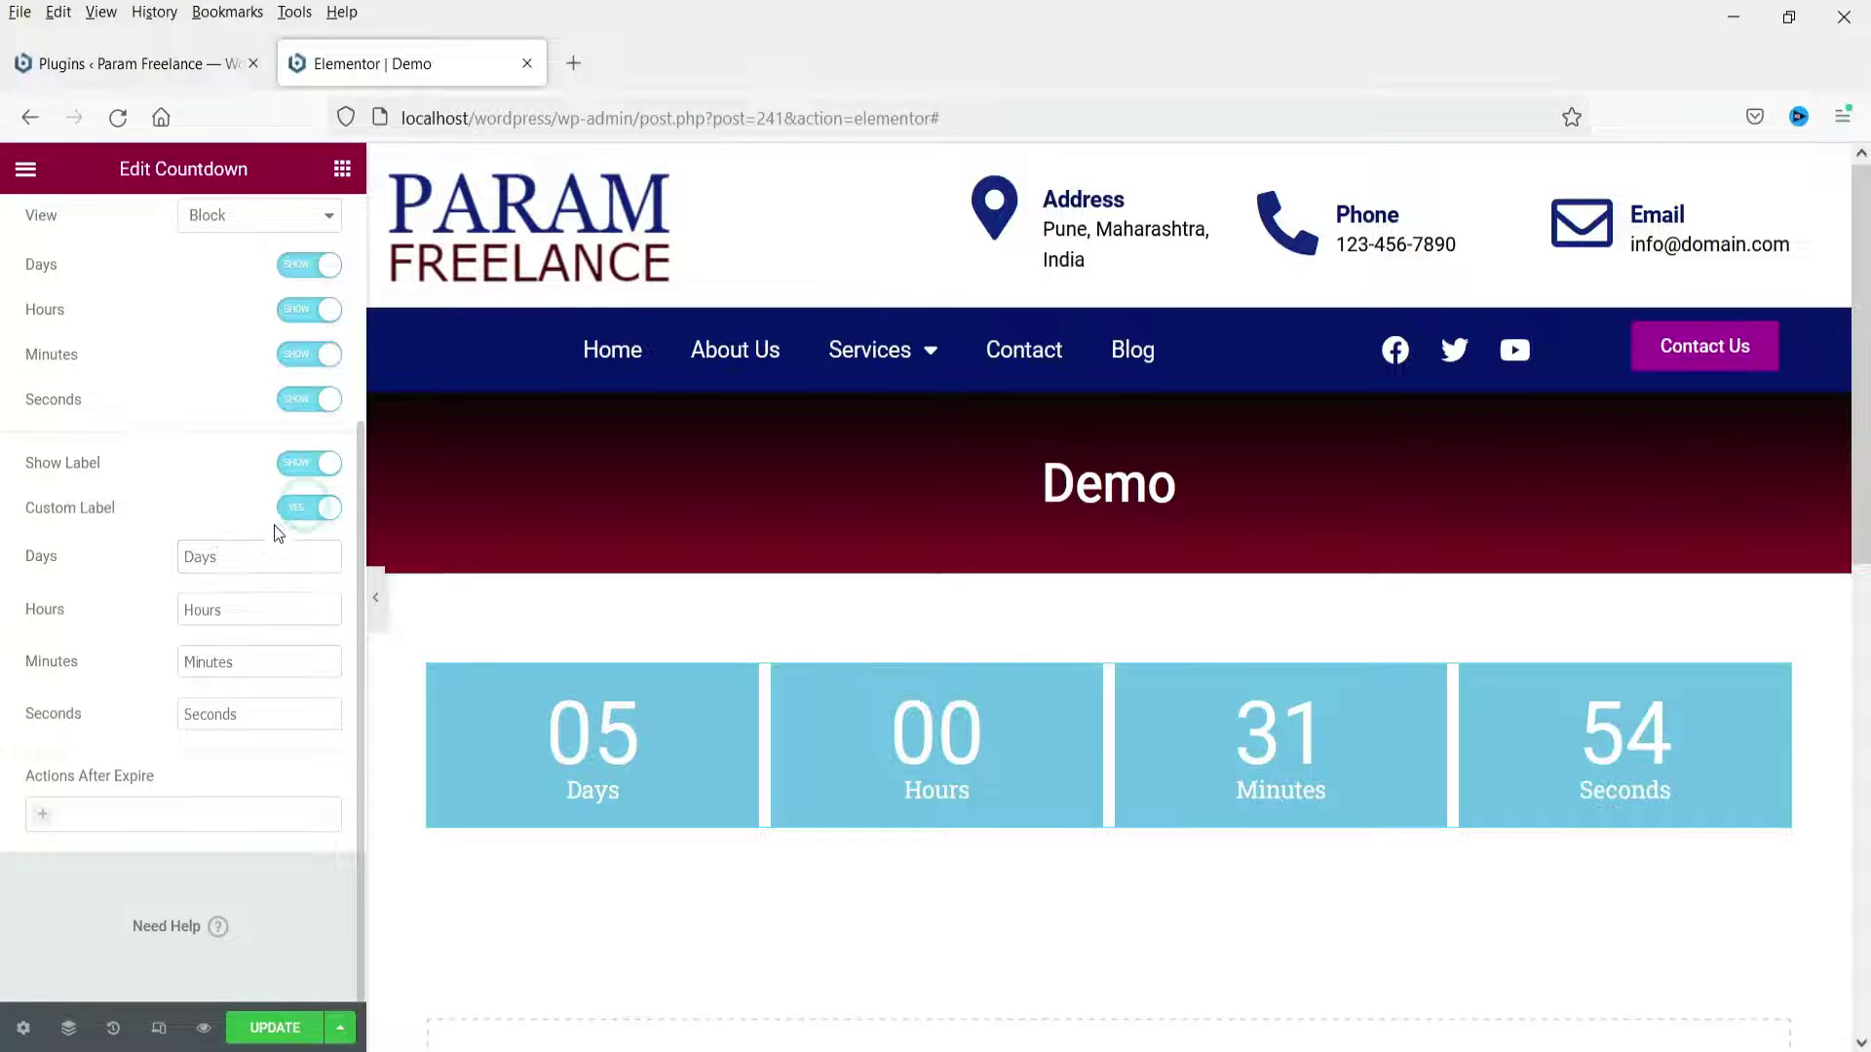
click(294, 512)
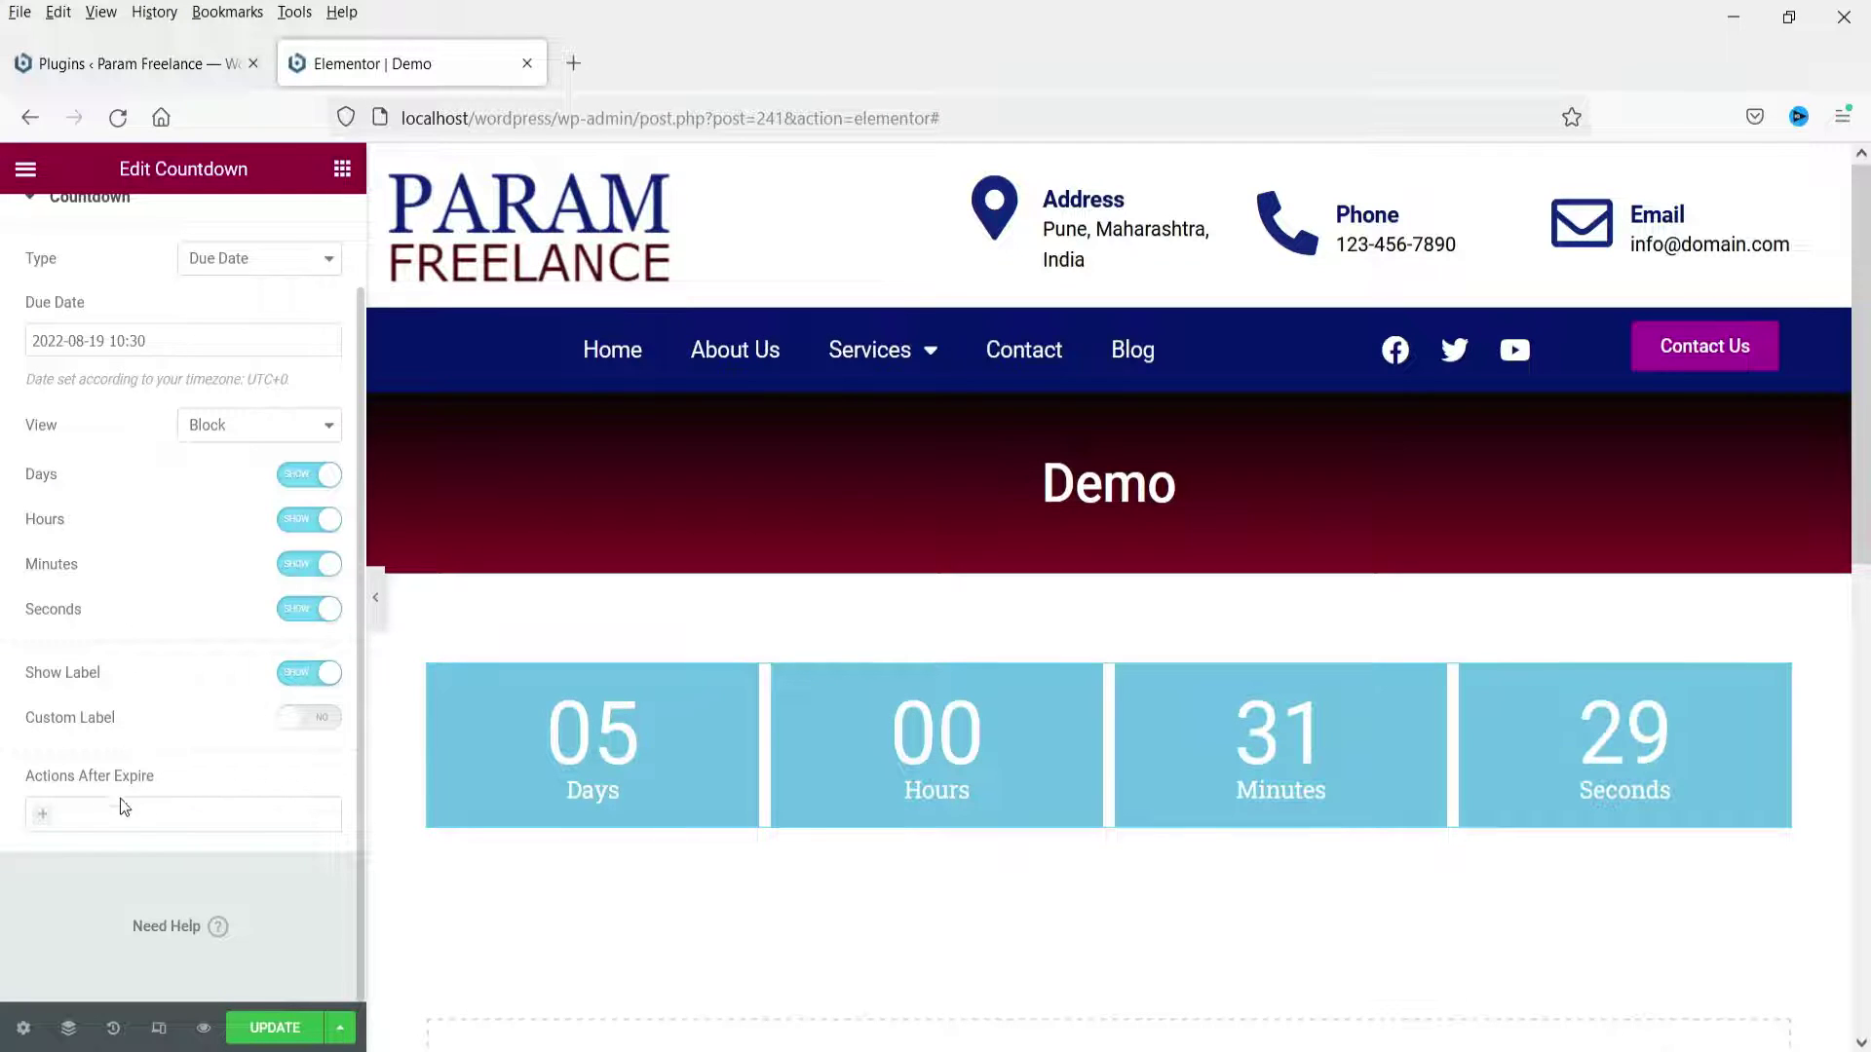
Try the Show Message action after the countdown expires, with the message "The Time is Over.".
click(39, 816)
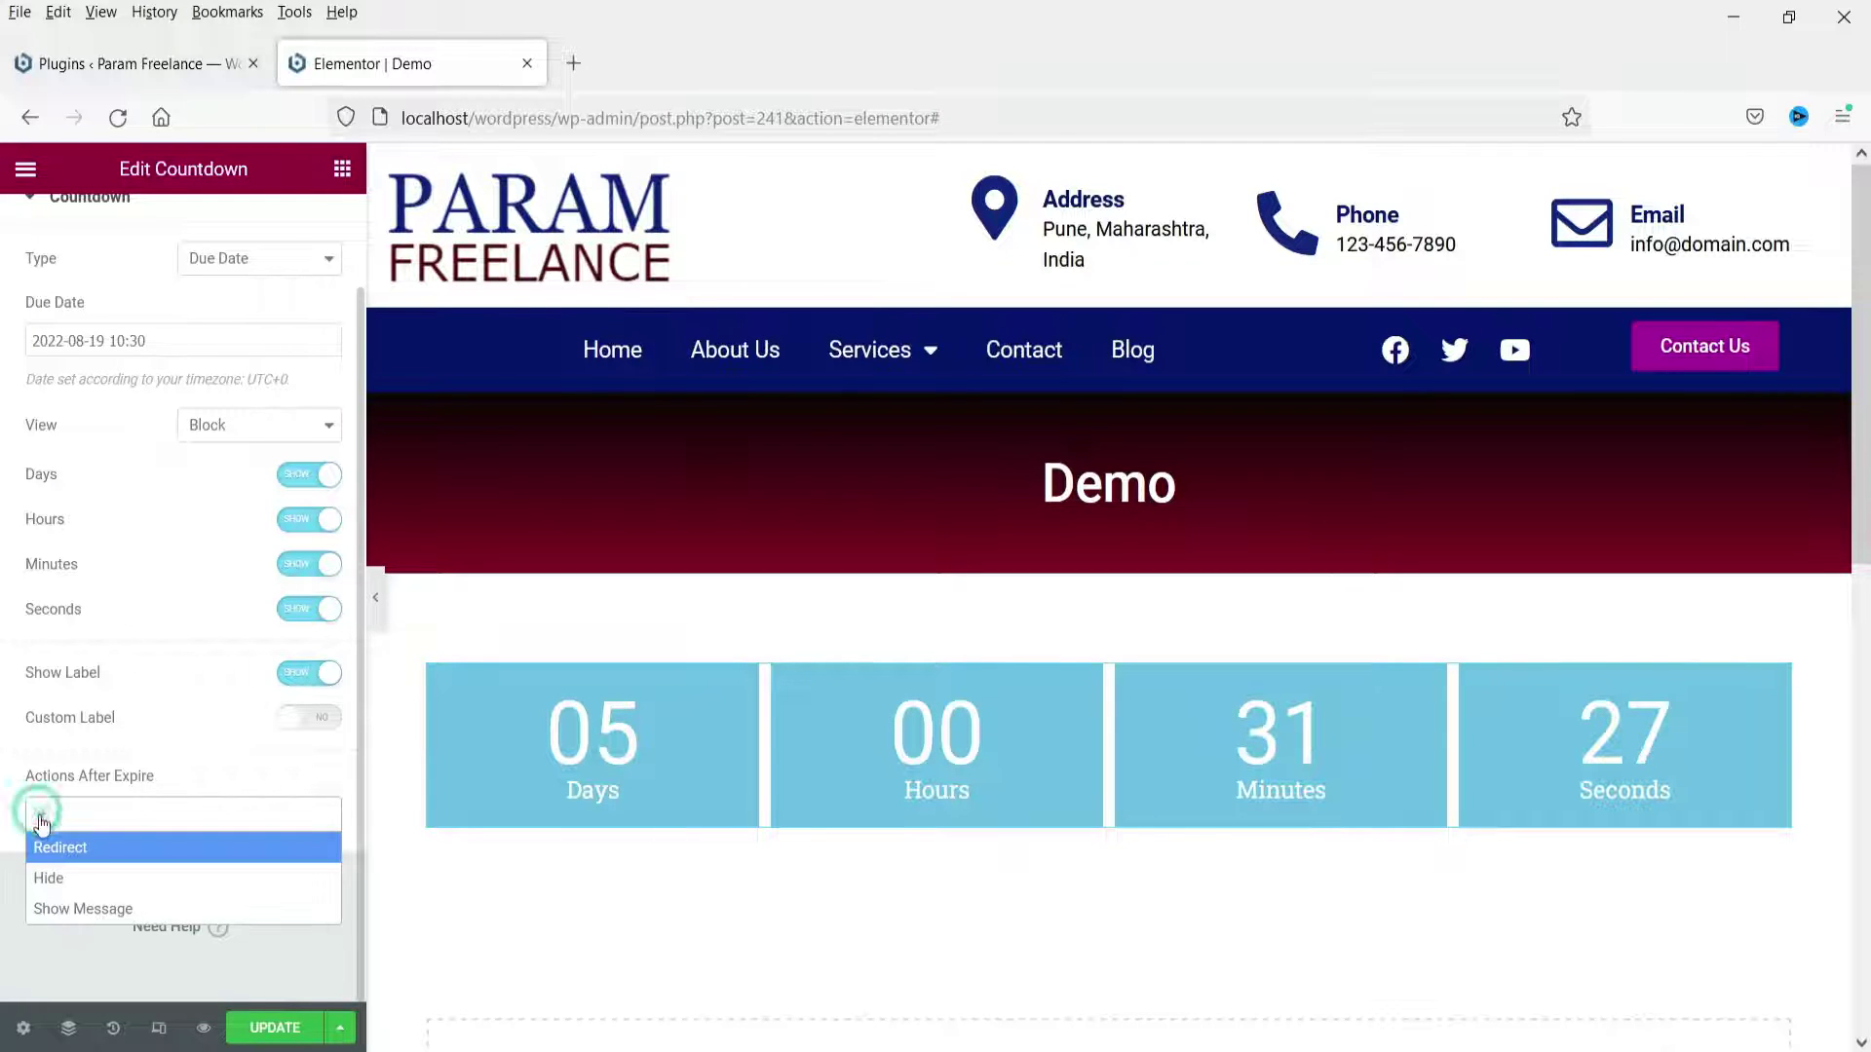
click(126, 910)
scroll(204, 789, down, 3)
click(157, 756)
text(The )
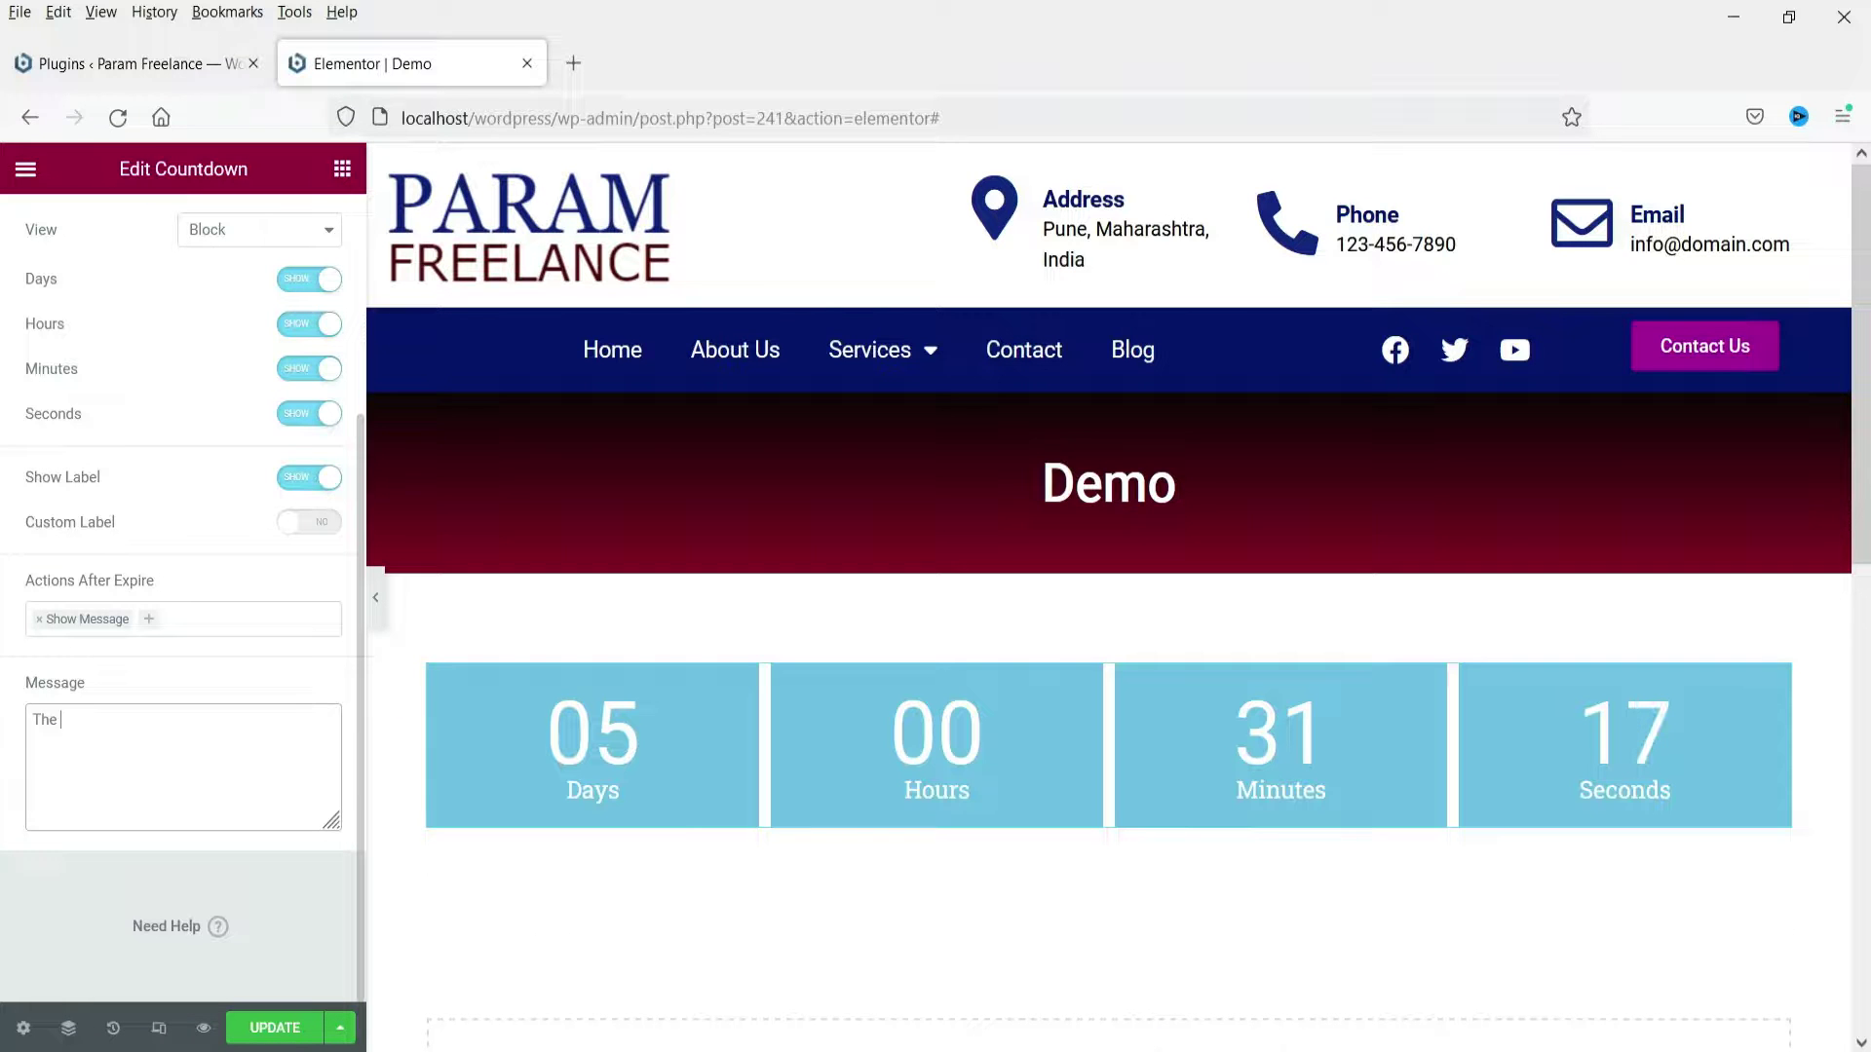
text(Time is Over.)
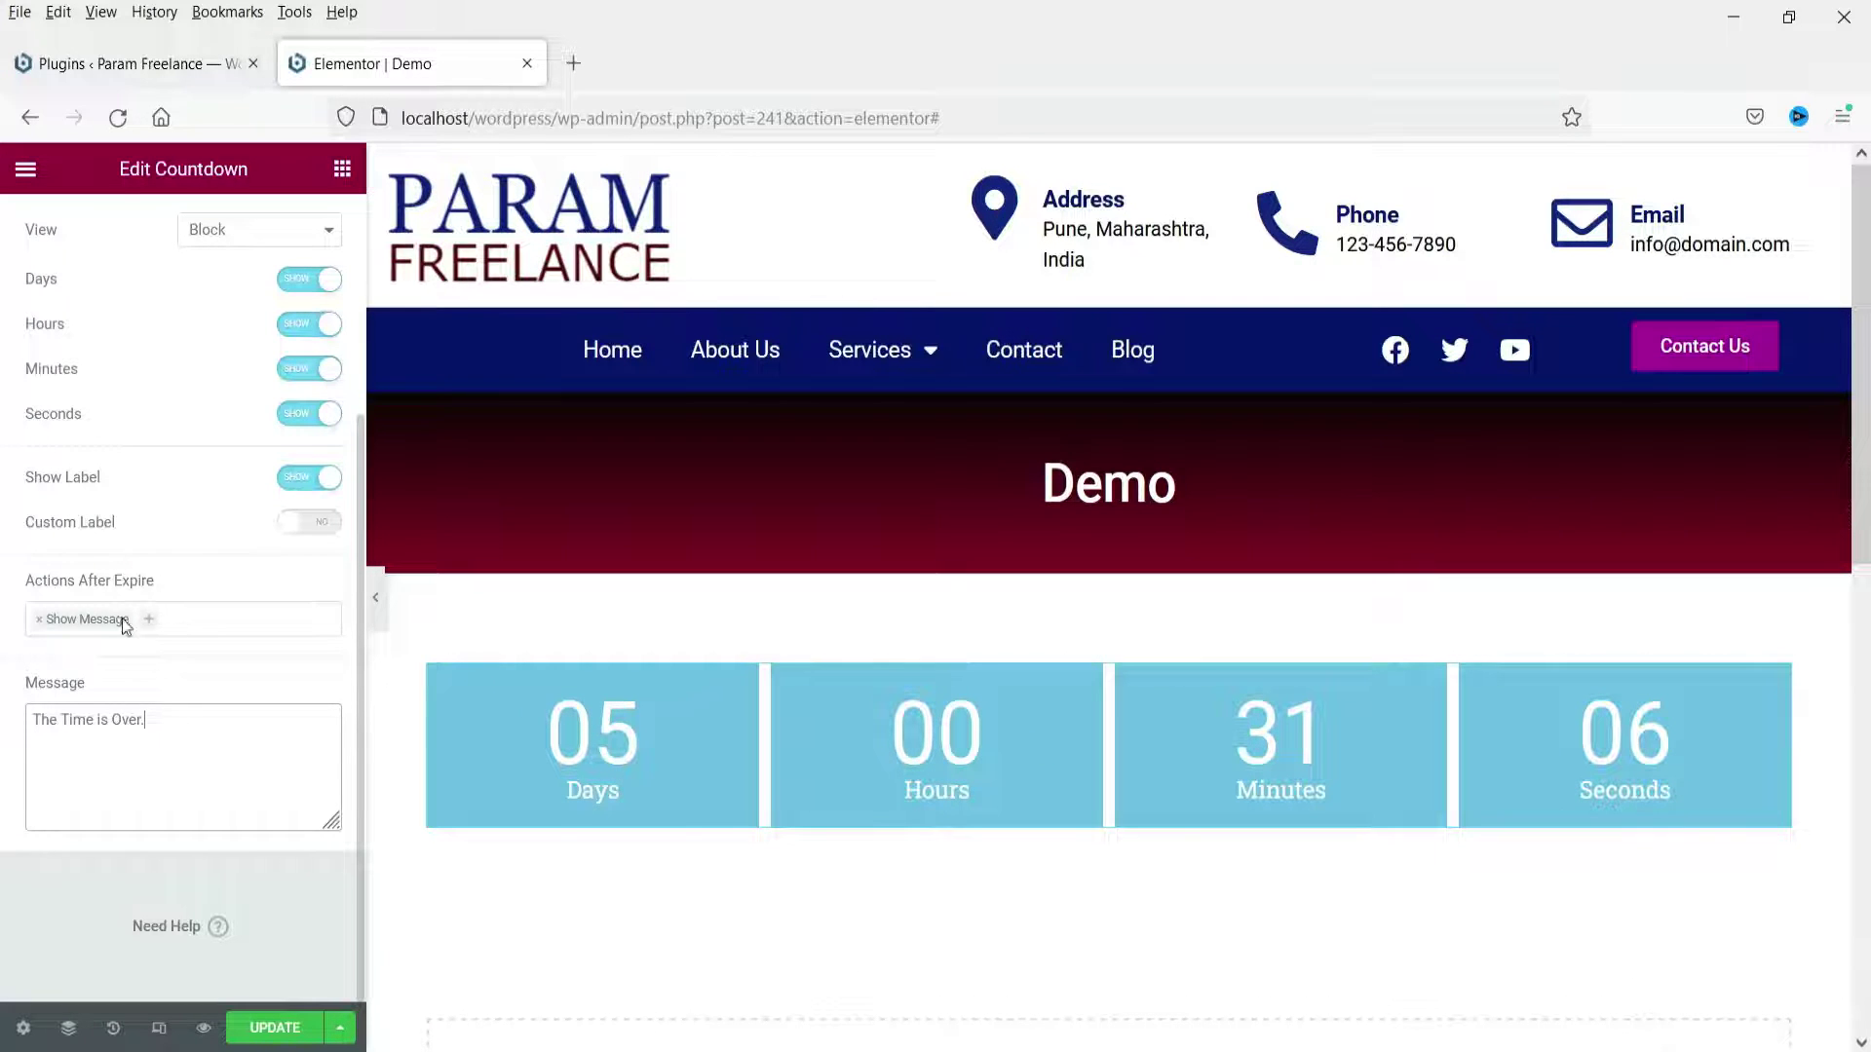
Replace the Show Message action after expiry with Hide.
click(40, 621)
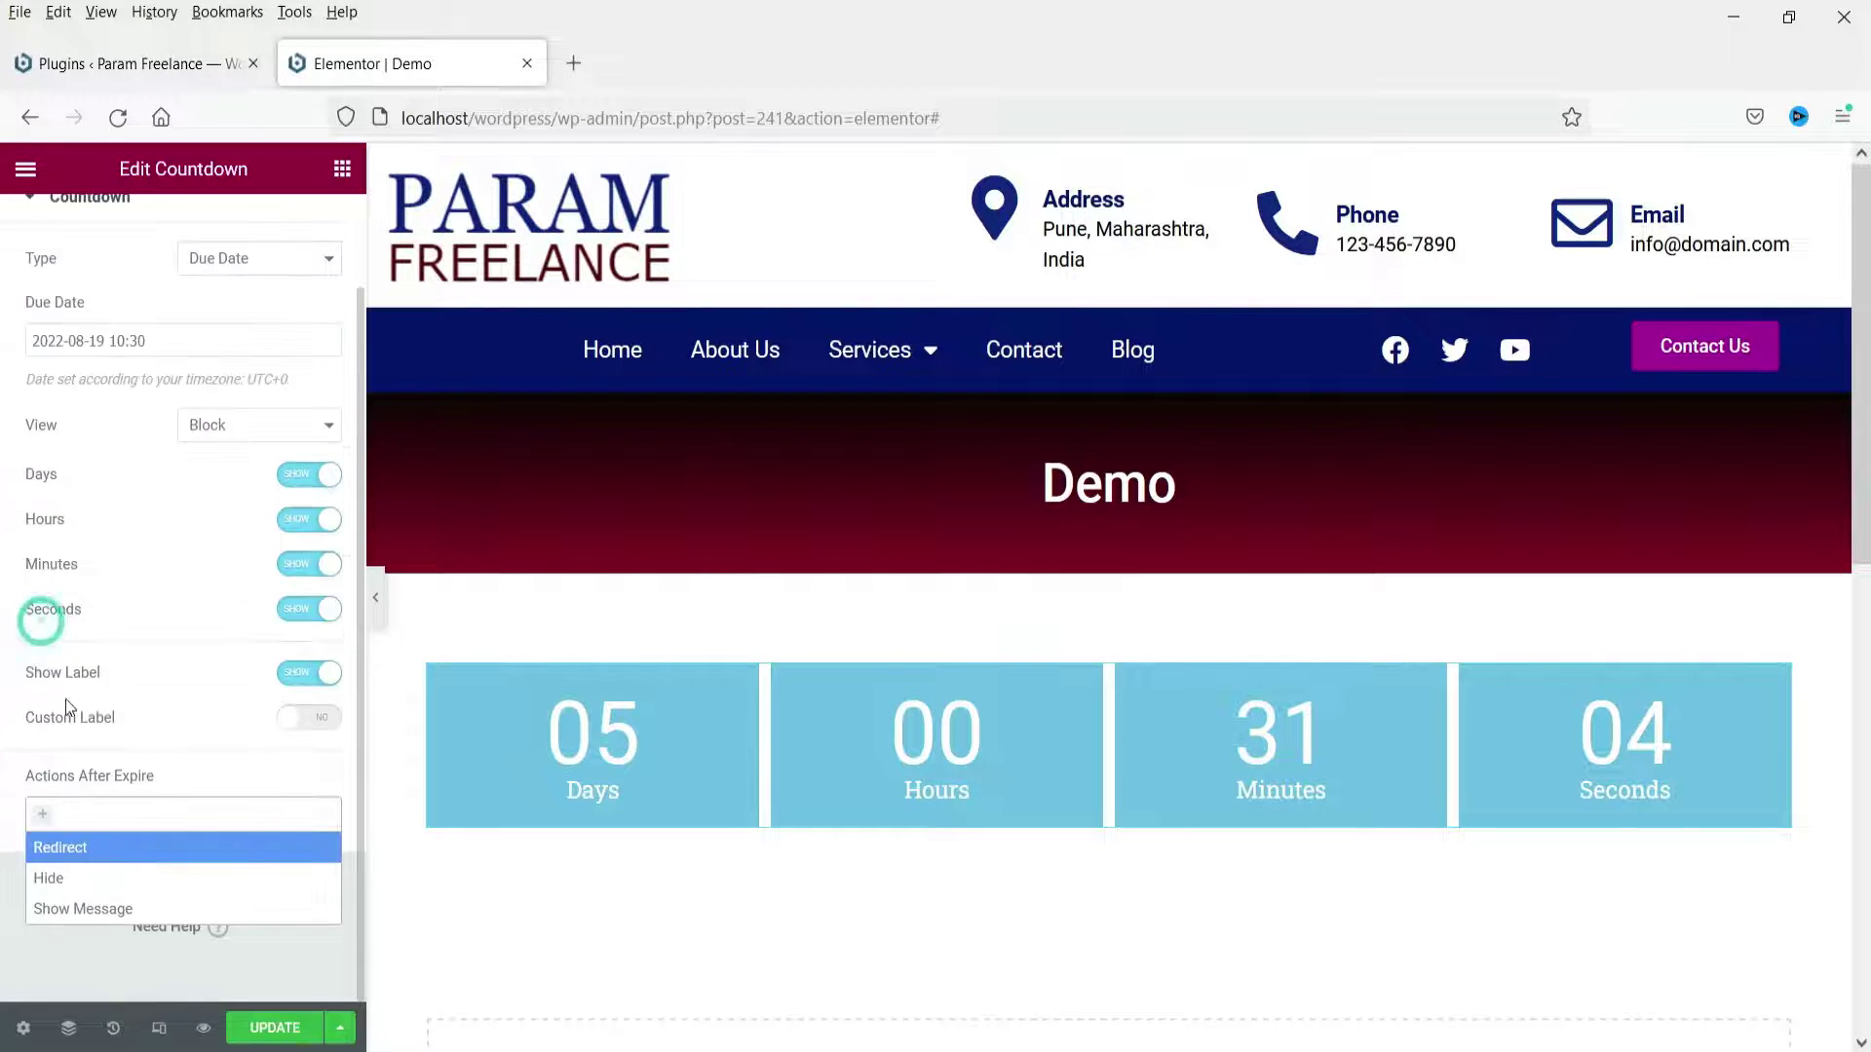
click(58, 880)
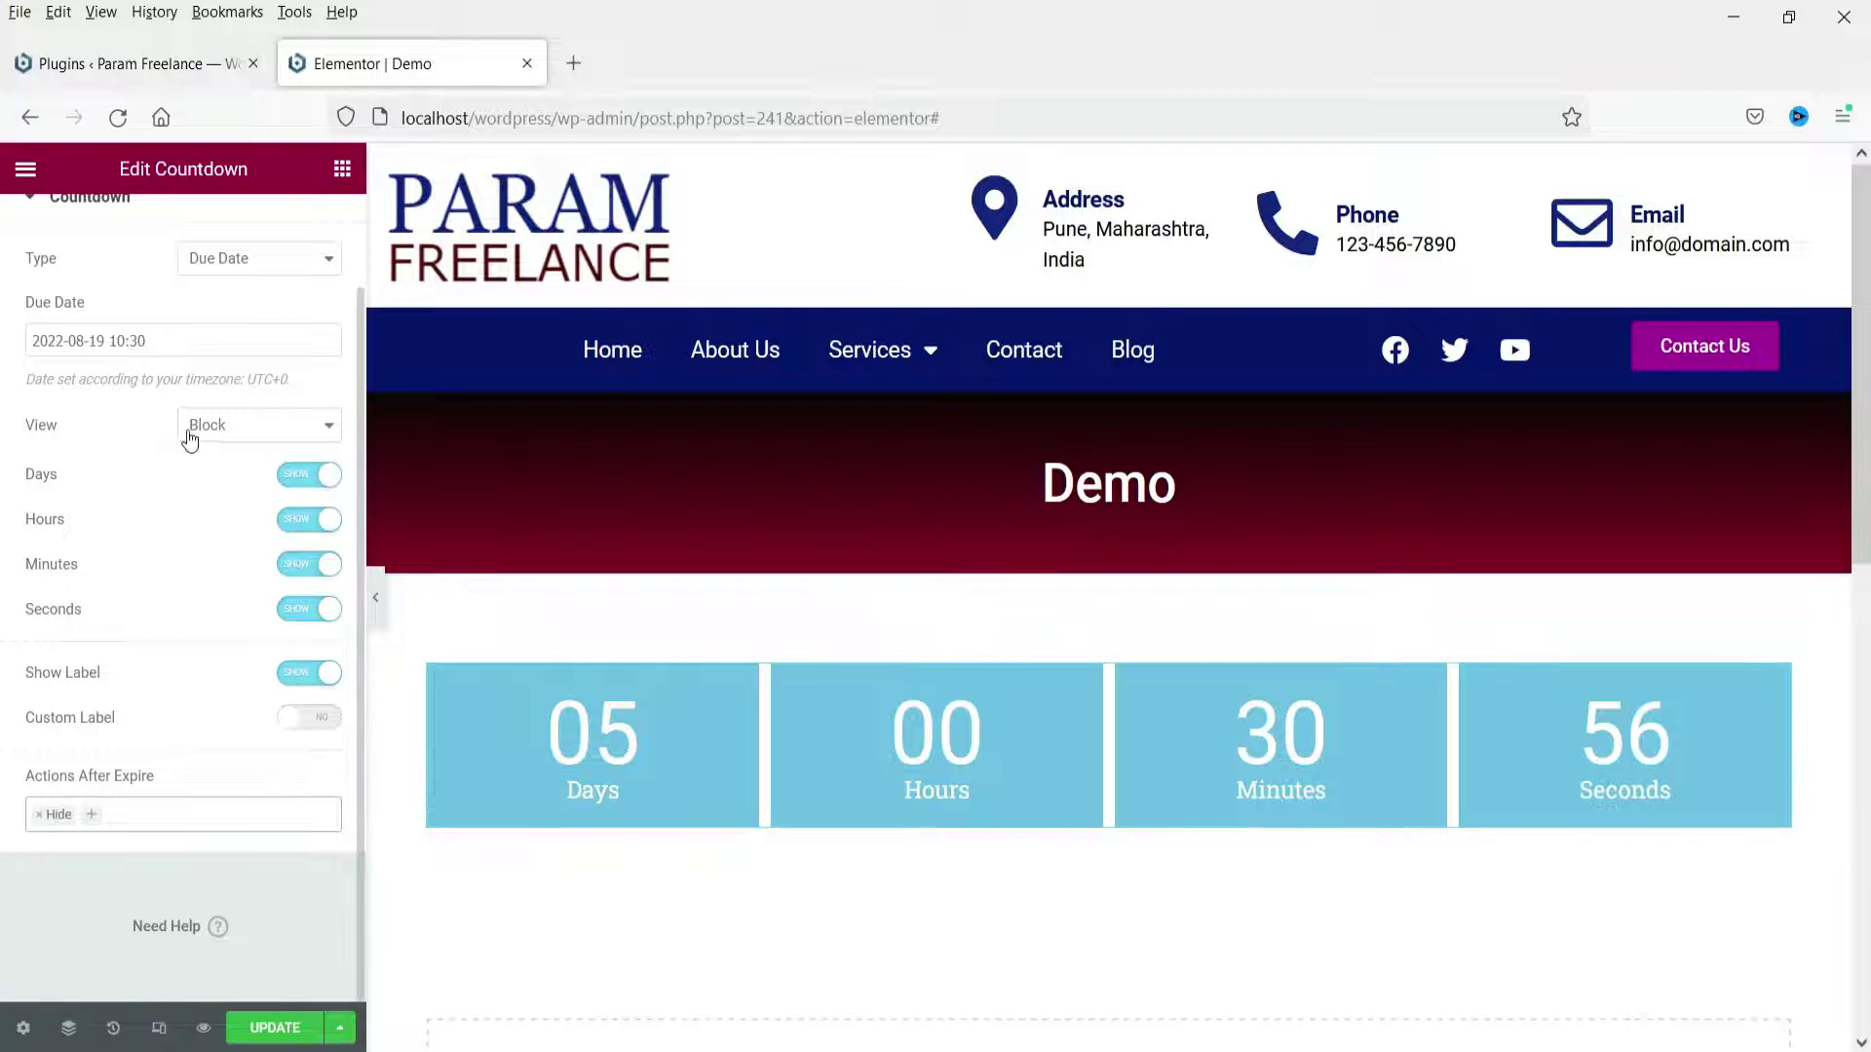
Set the background colour of the countdown boxes to the global colour dark blue.
scroll(185, 434, up, 2)
click(192, 226)
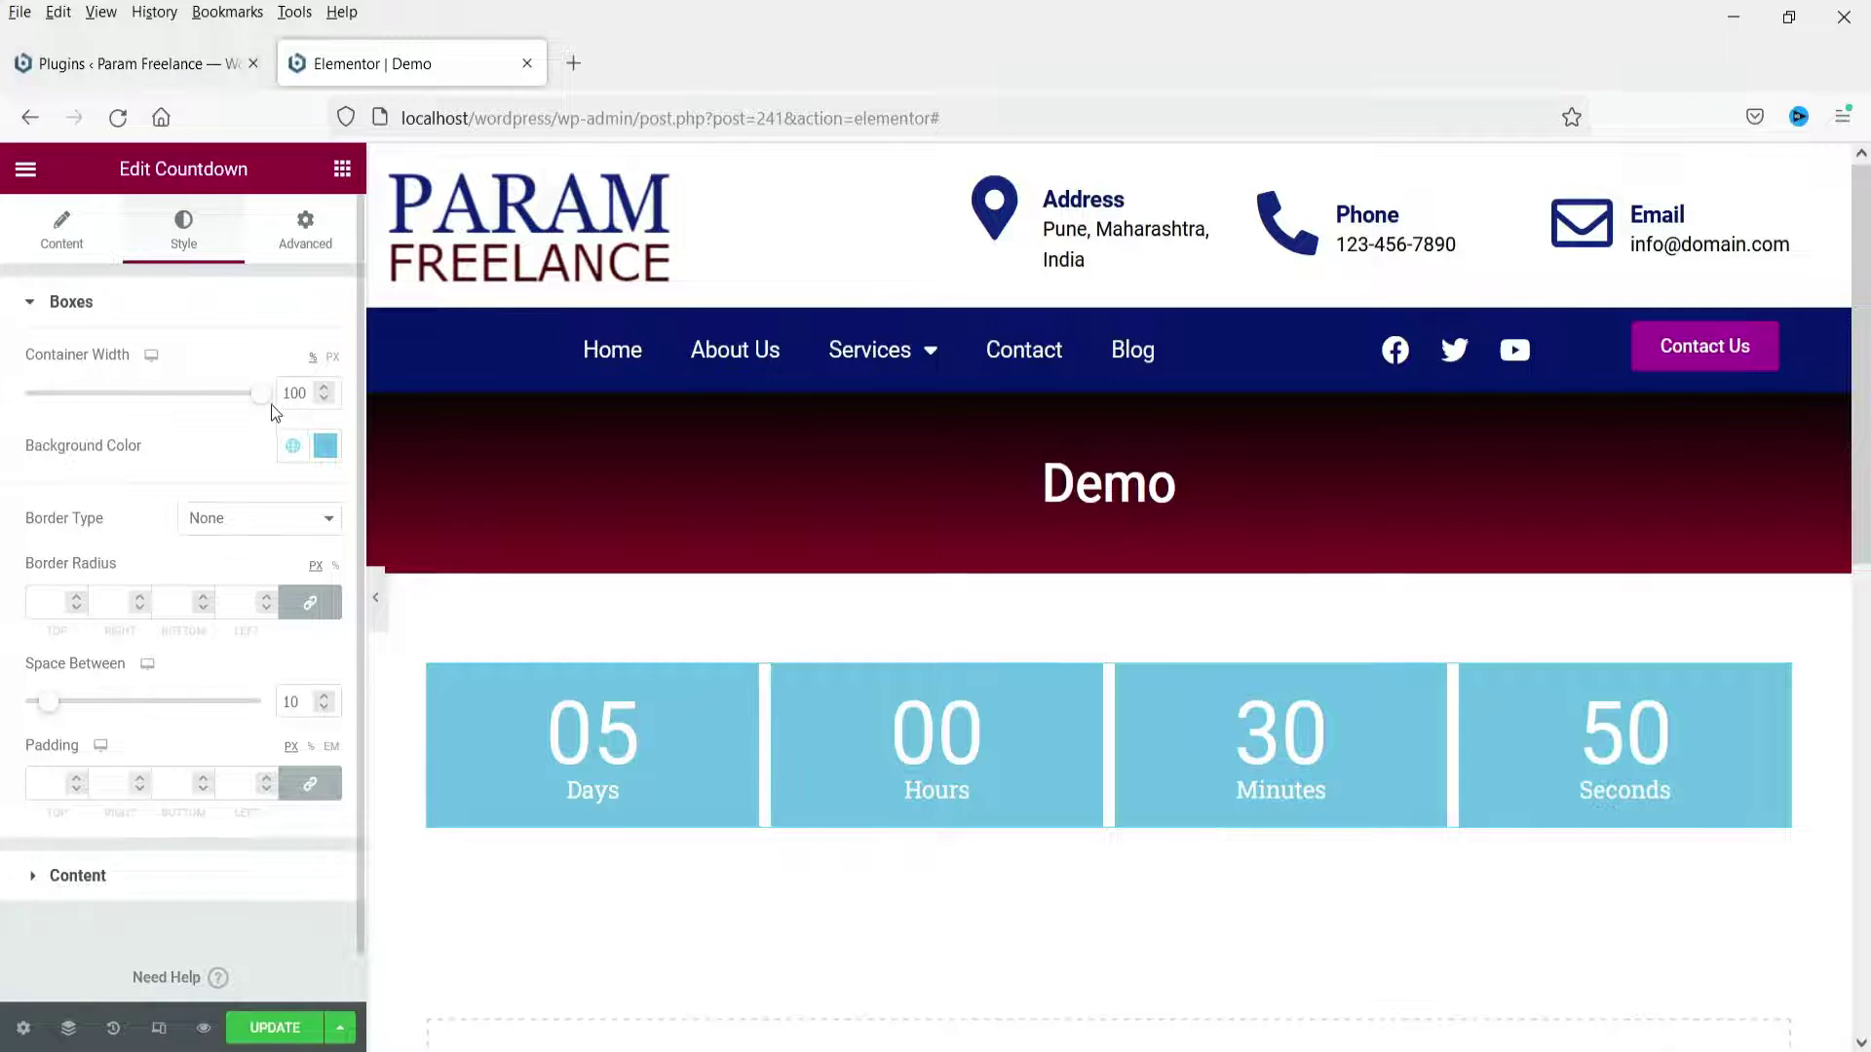
mouse_move(261, 406)
mouse_down()
mouse_move(171, 405)
mouse_move(261, 394)
mouse_up()
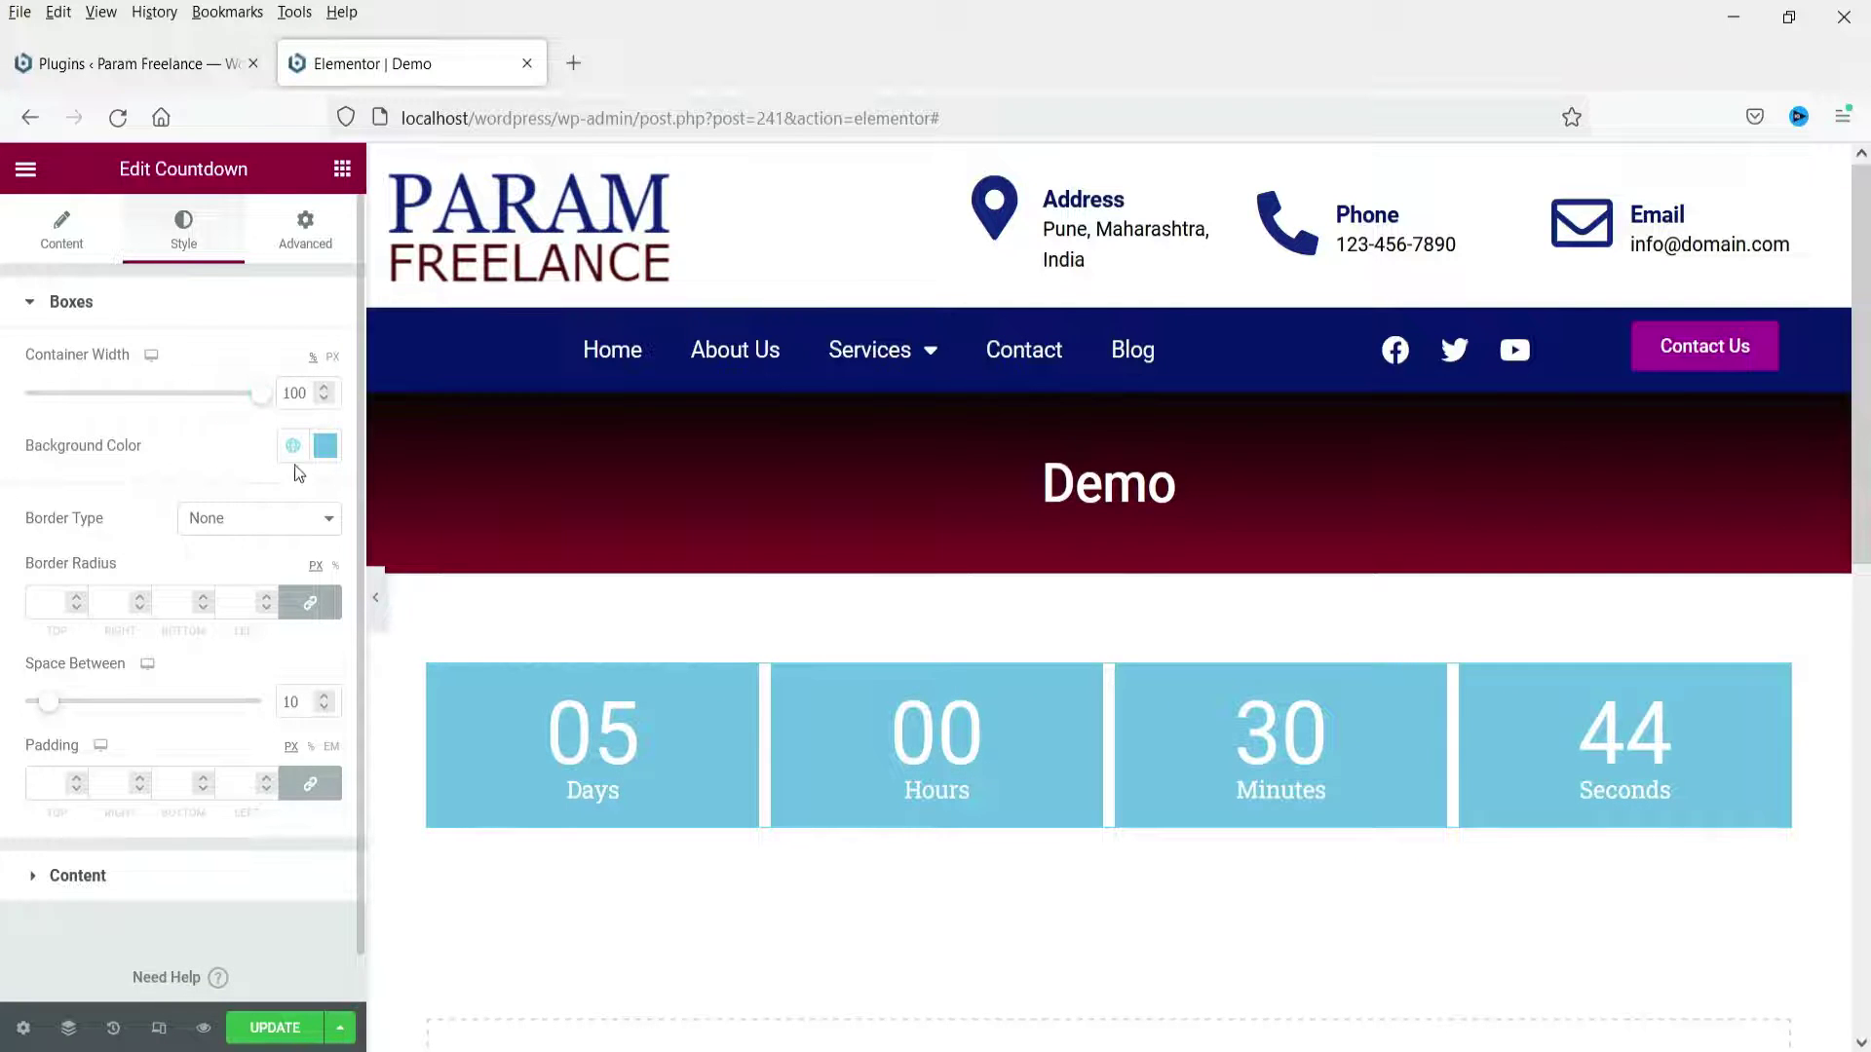
click(293, 446)
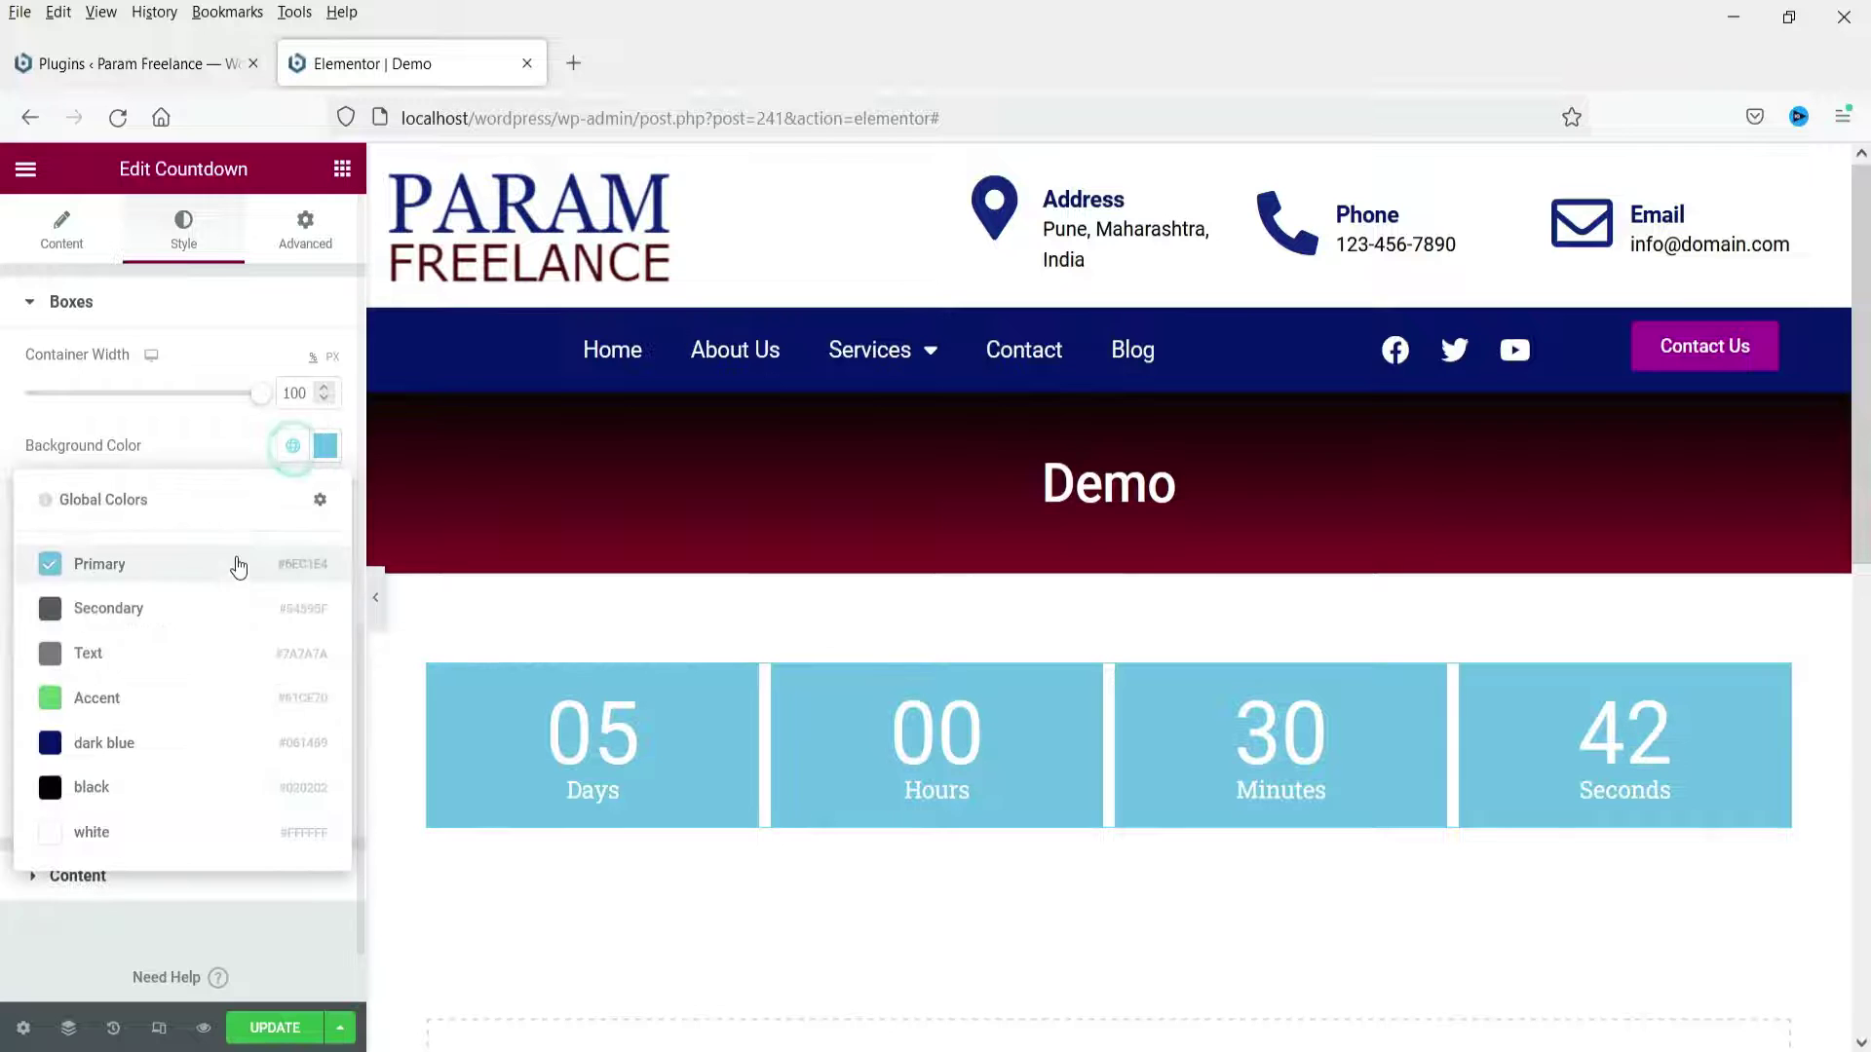
click(140, 744)
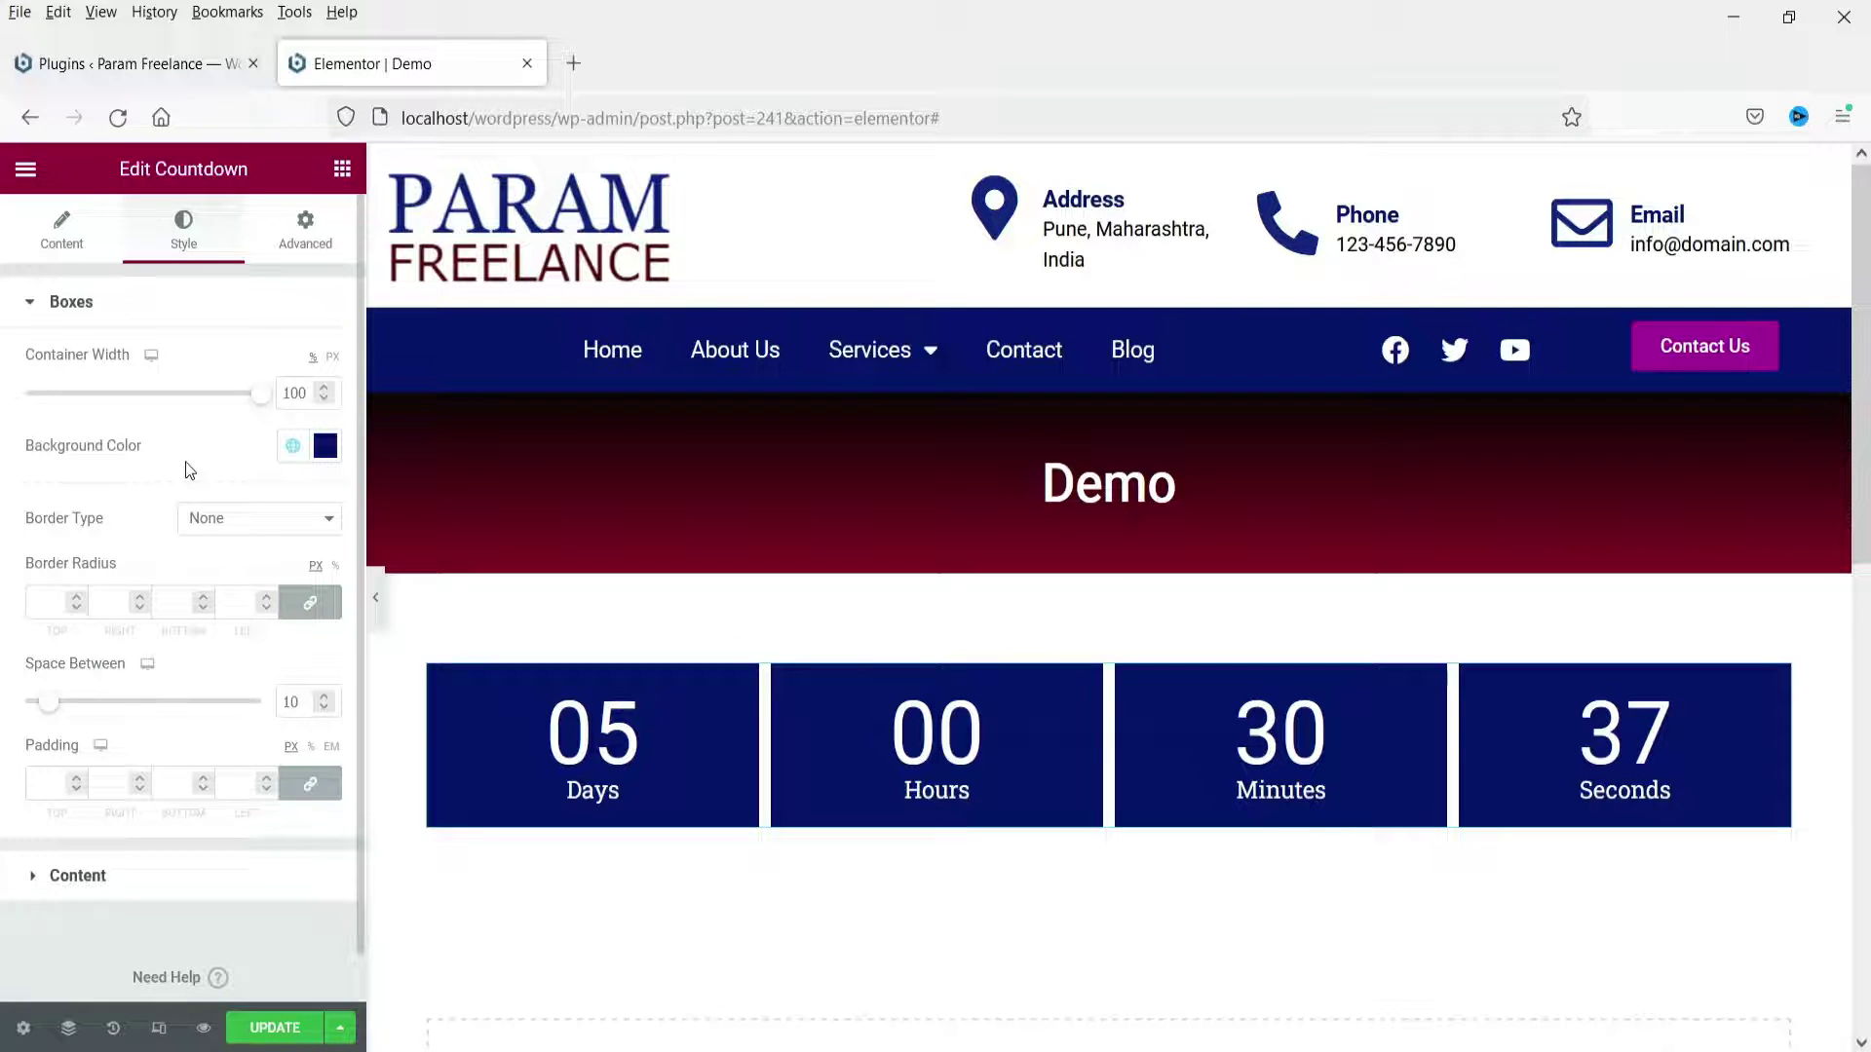
Give the countdown boxes a solid border with a width of 2 on all sides in the global Accent colour.
click(252, 529)
click(231, 584)
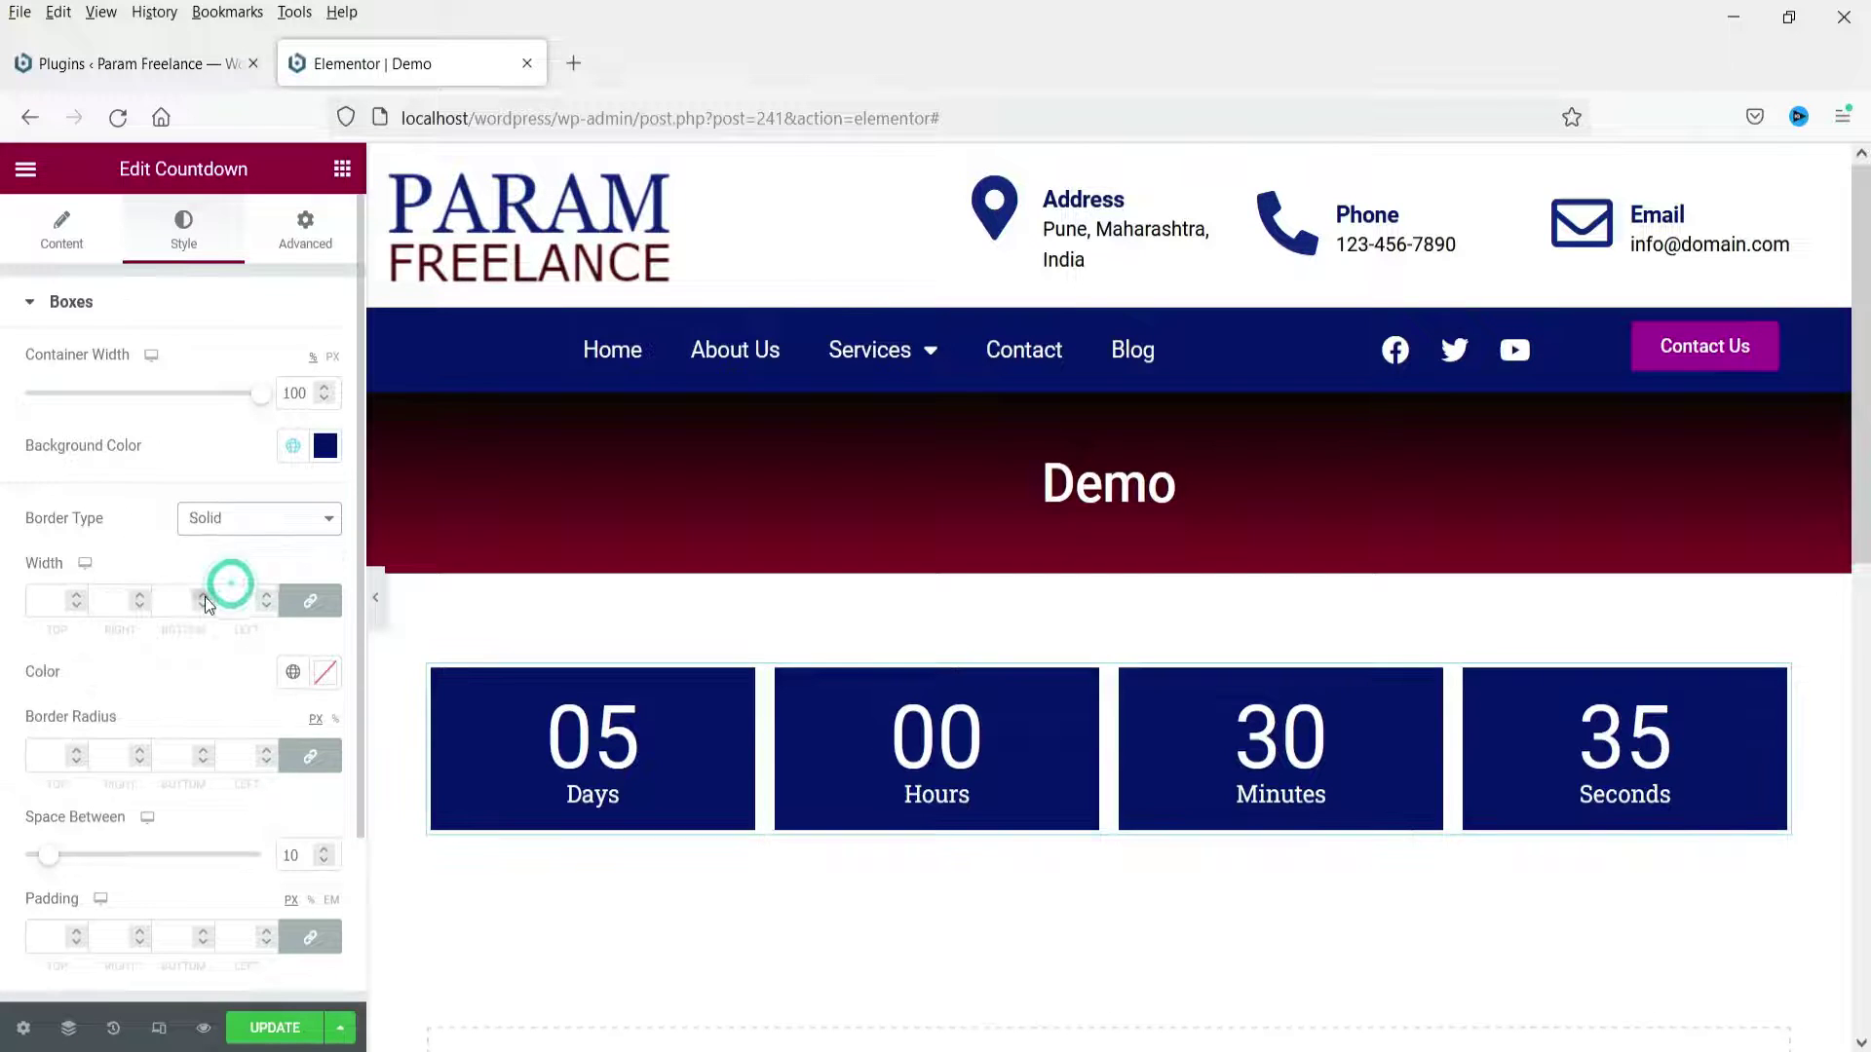
click(78, 596)
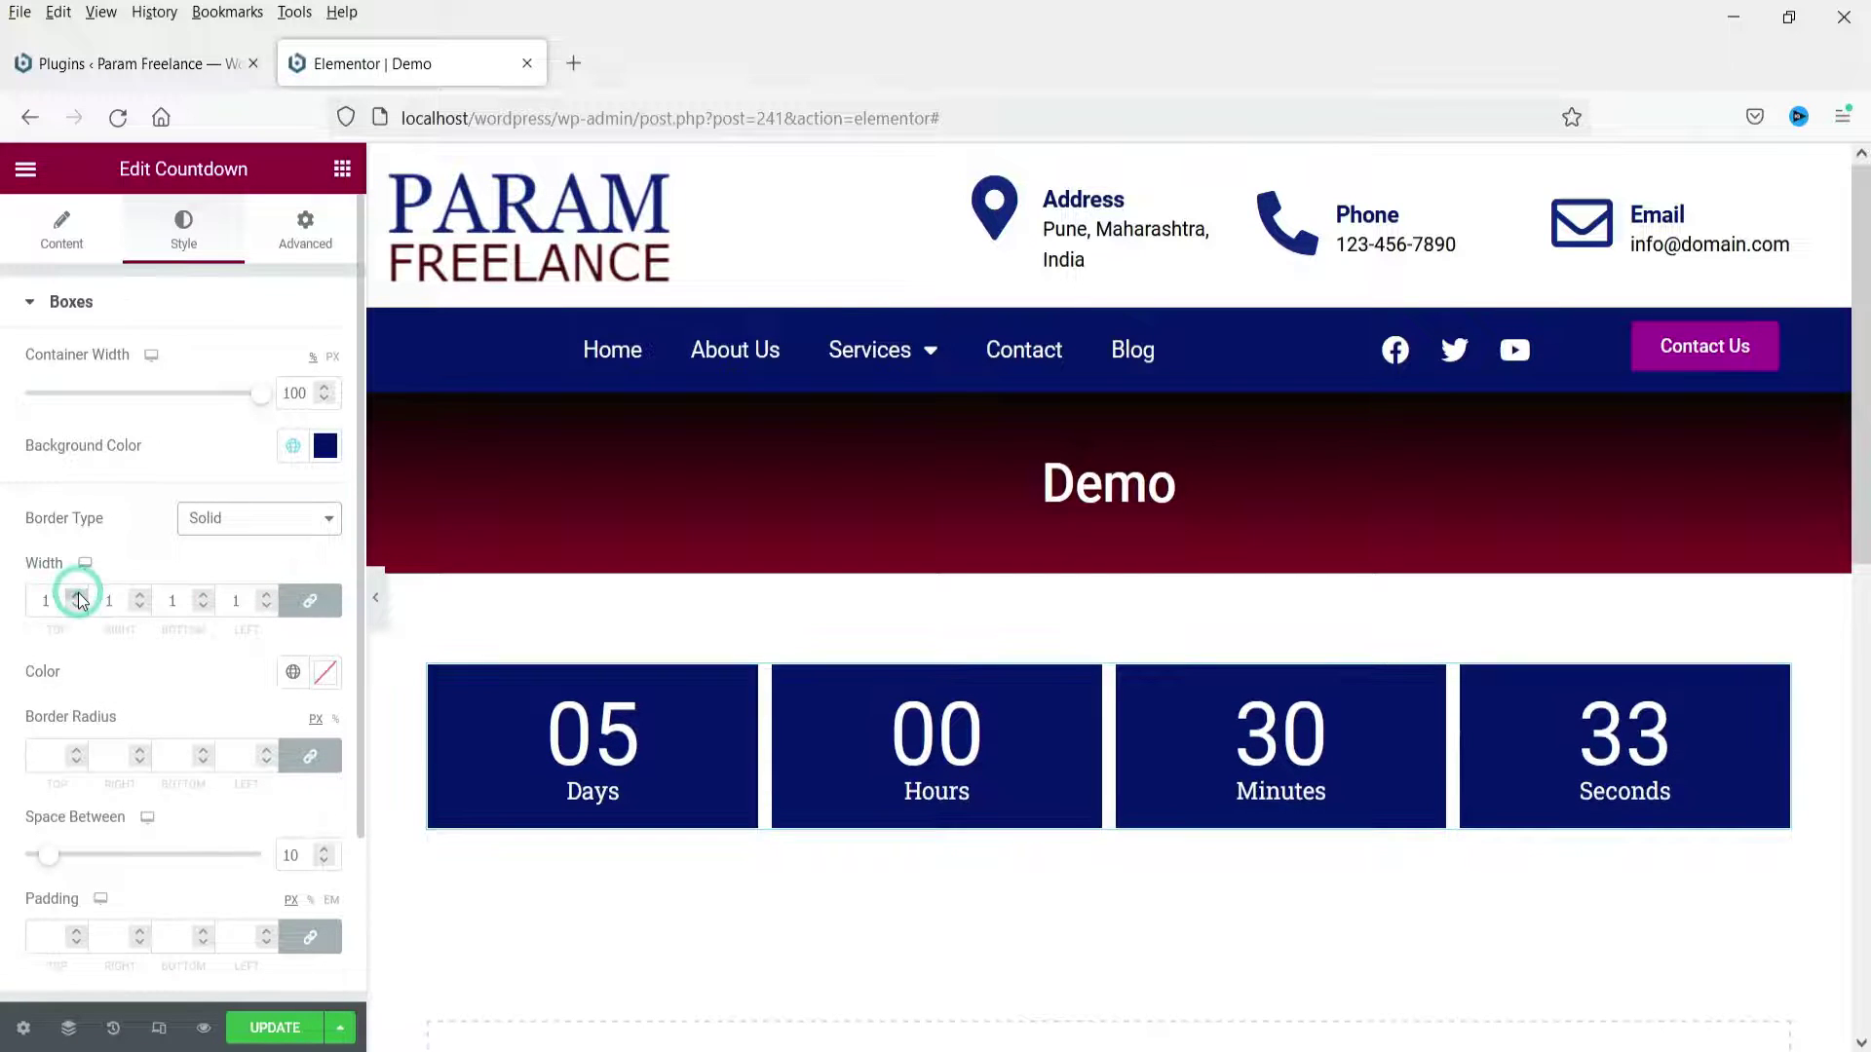
click(78, 595)
click(292, 672)
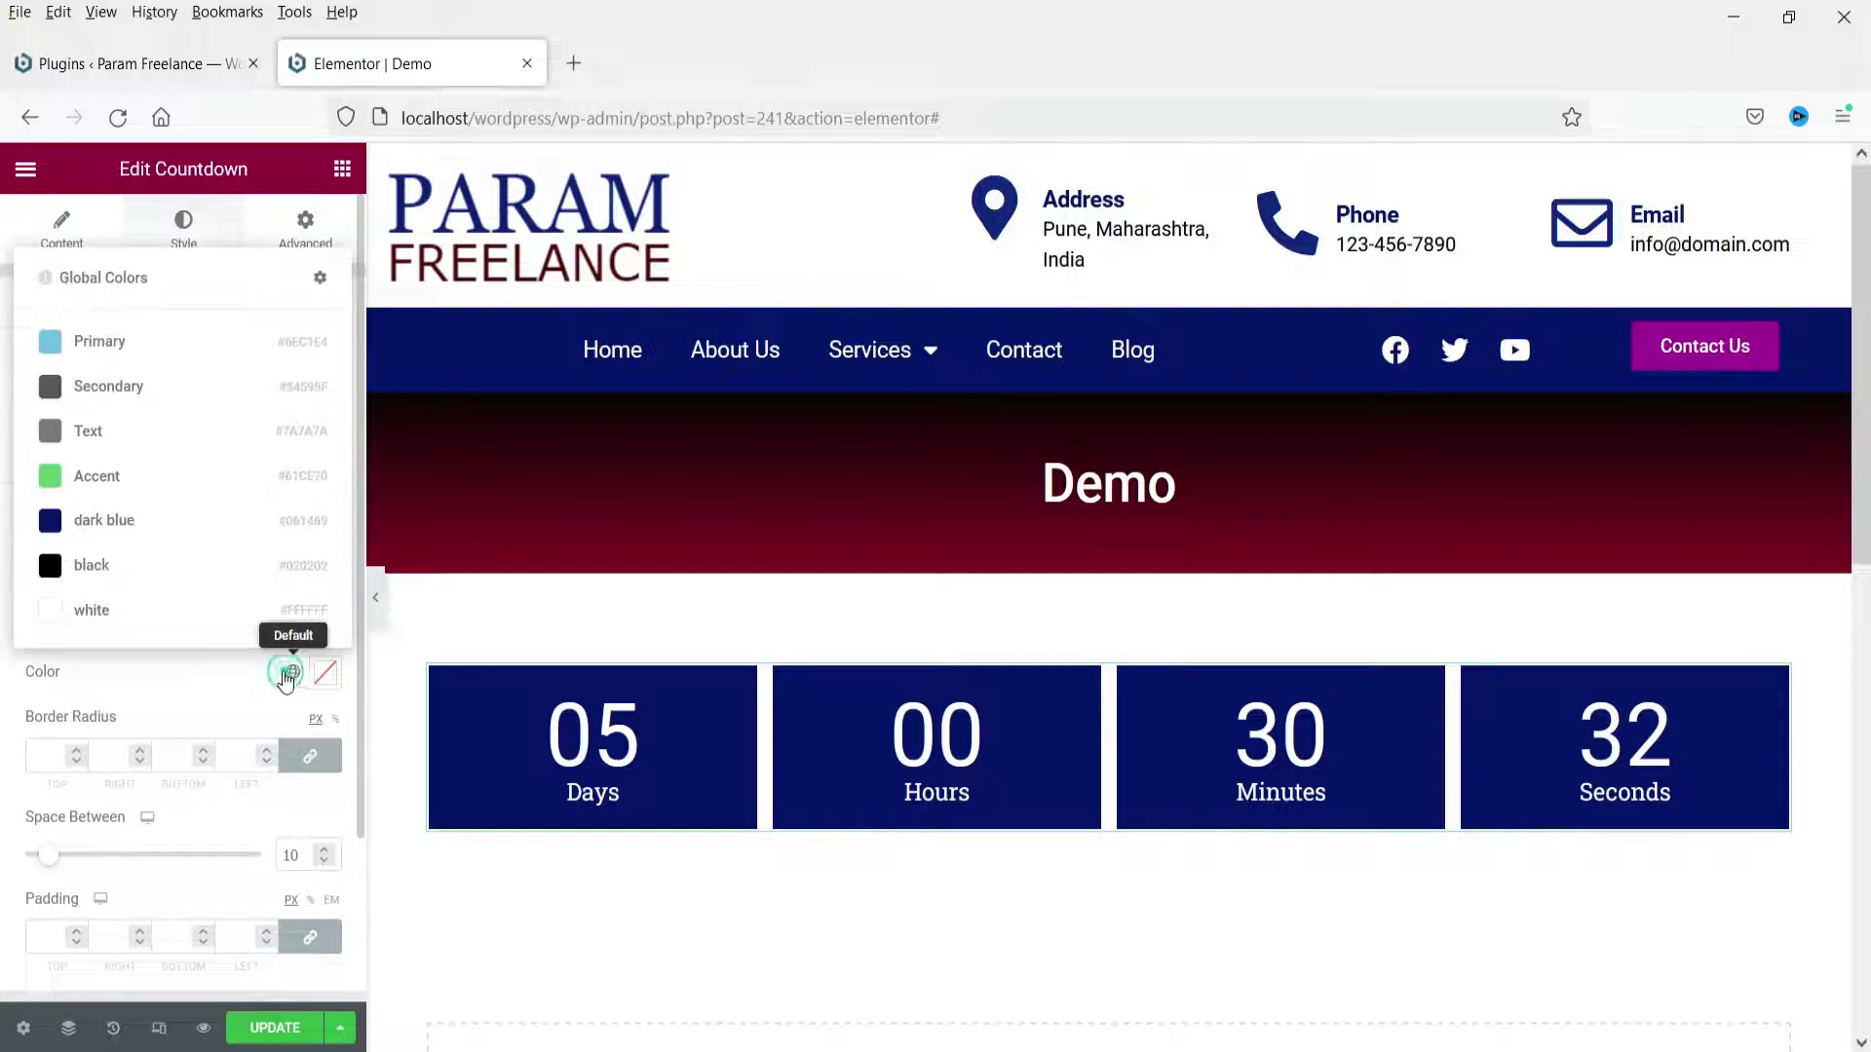
click(83, 477)
Set the countdown boxes' border radius to 20 px on all corners and the space between them to 20.
scroll(238, 598, down, 3)
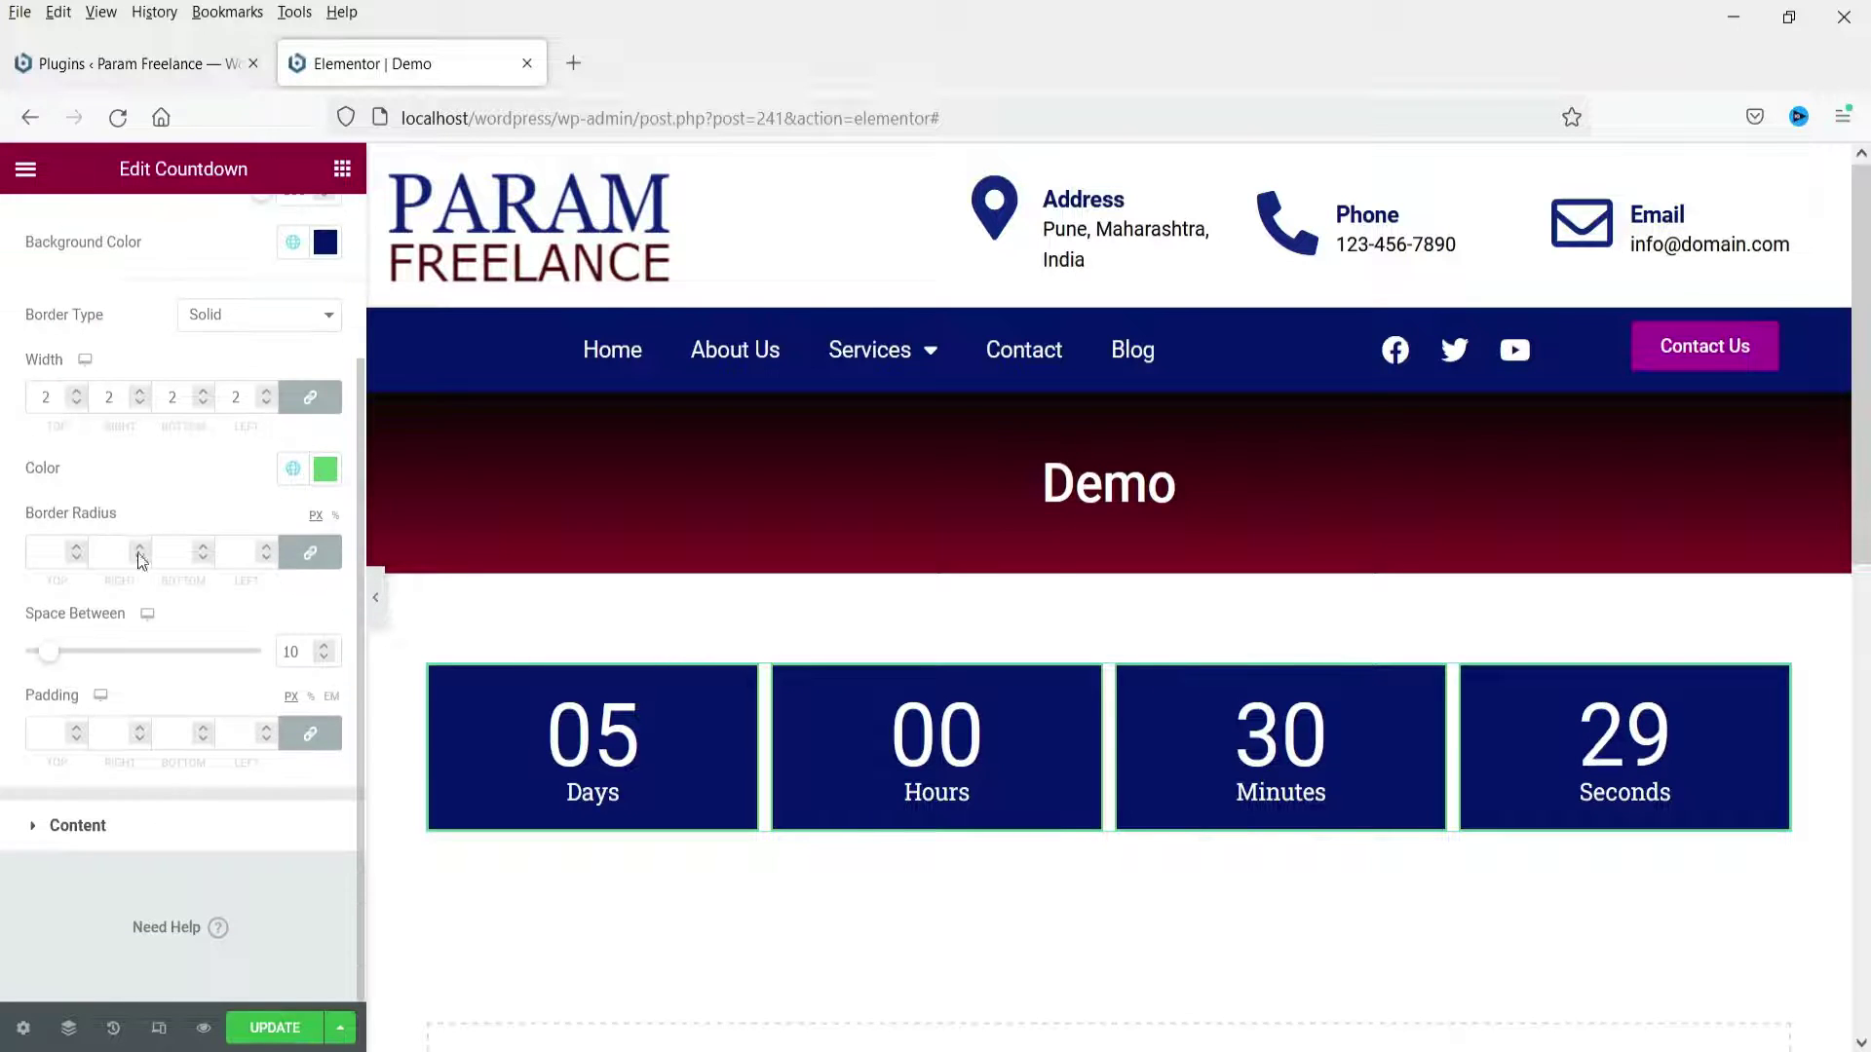
click(62, 546)
text(20)
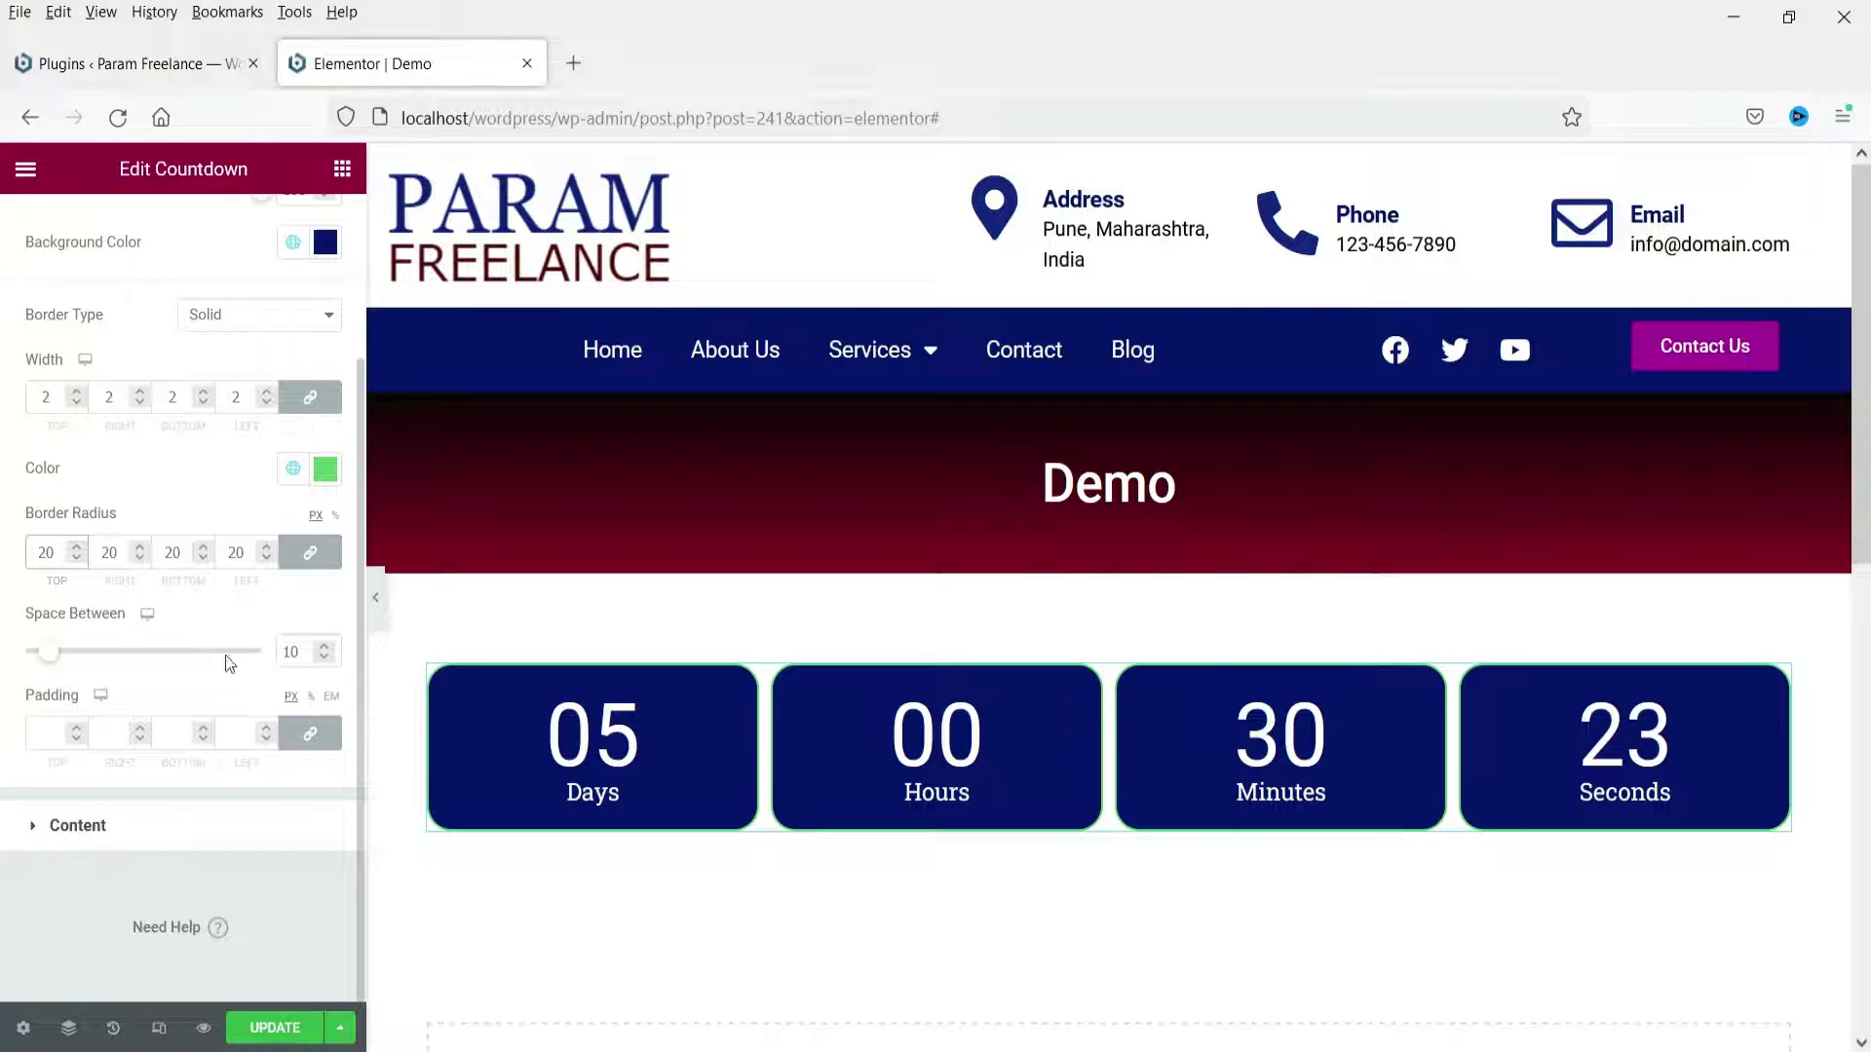
drag(59, 659, 96, 670)
double_click(287, 651)
text(20)
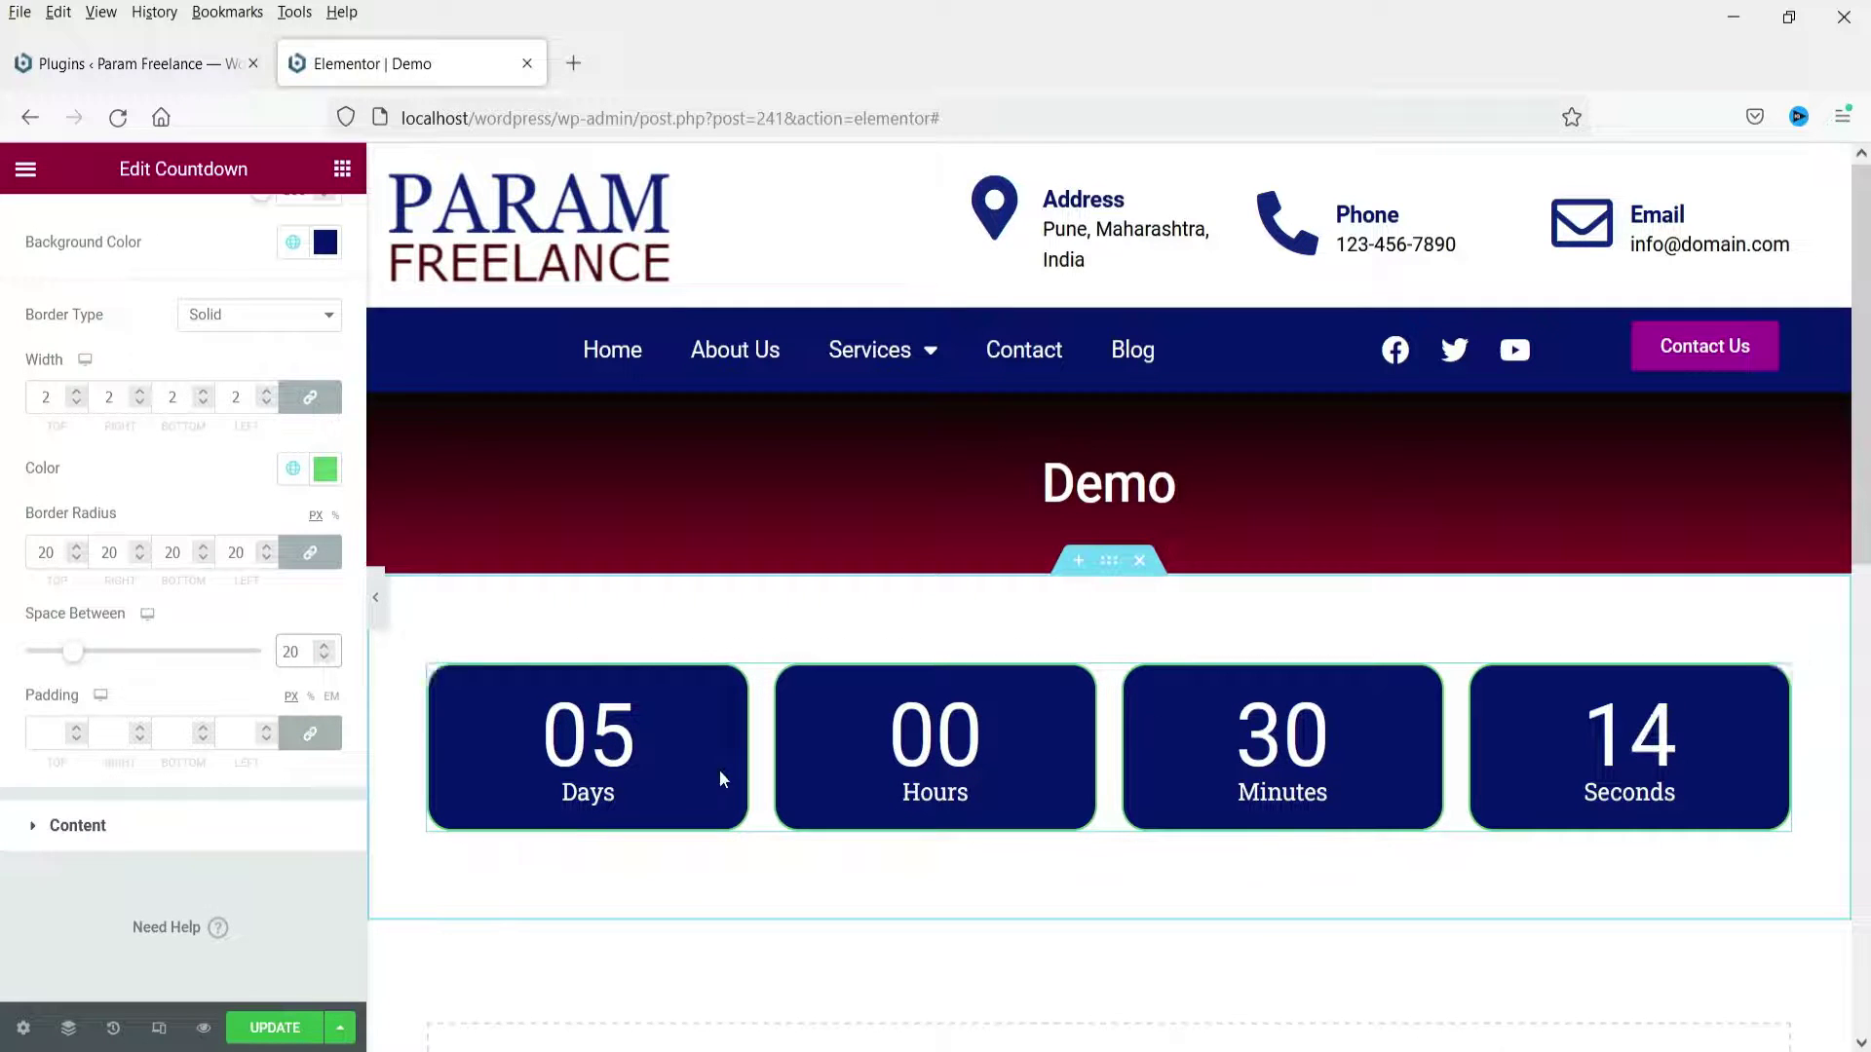
Colour the countdown's digits with the global Accent colour and its labels with the global Primary colour.
click(134, 835)
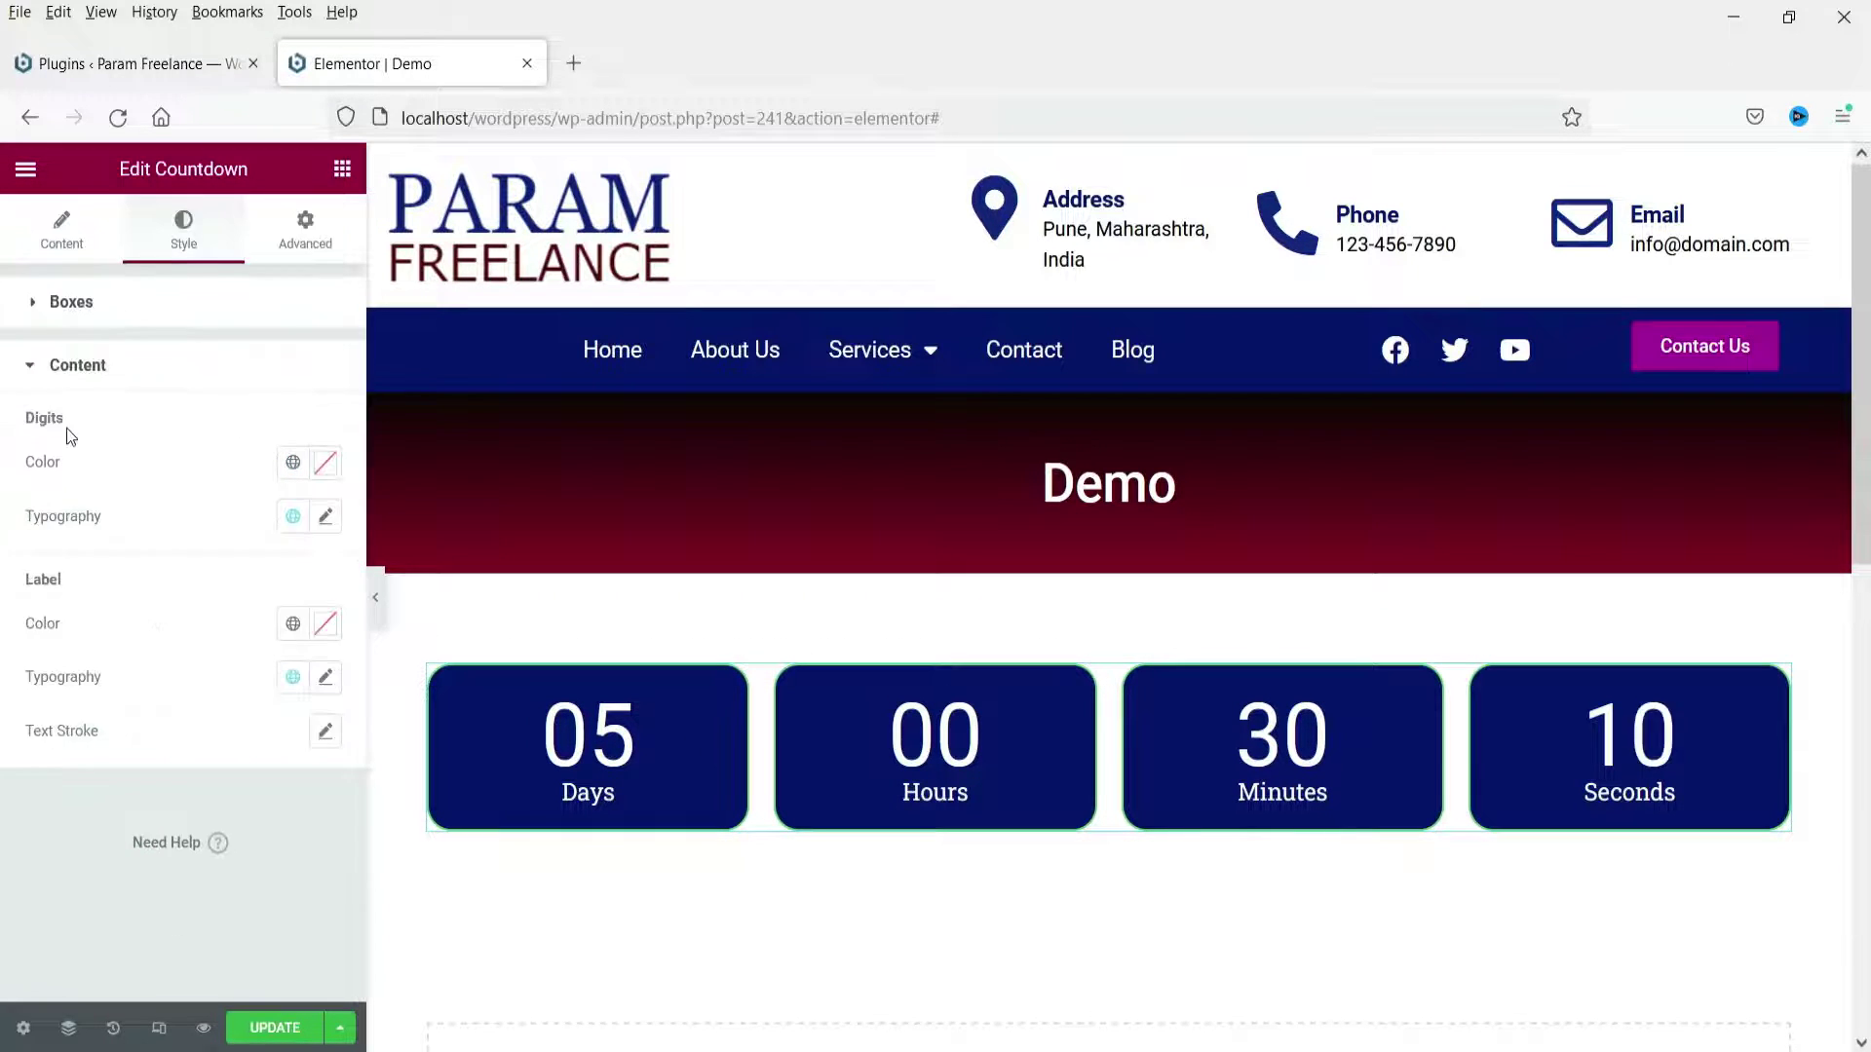
click(292, 462)
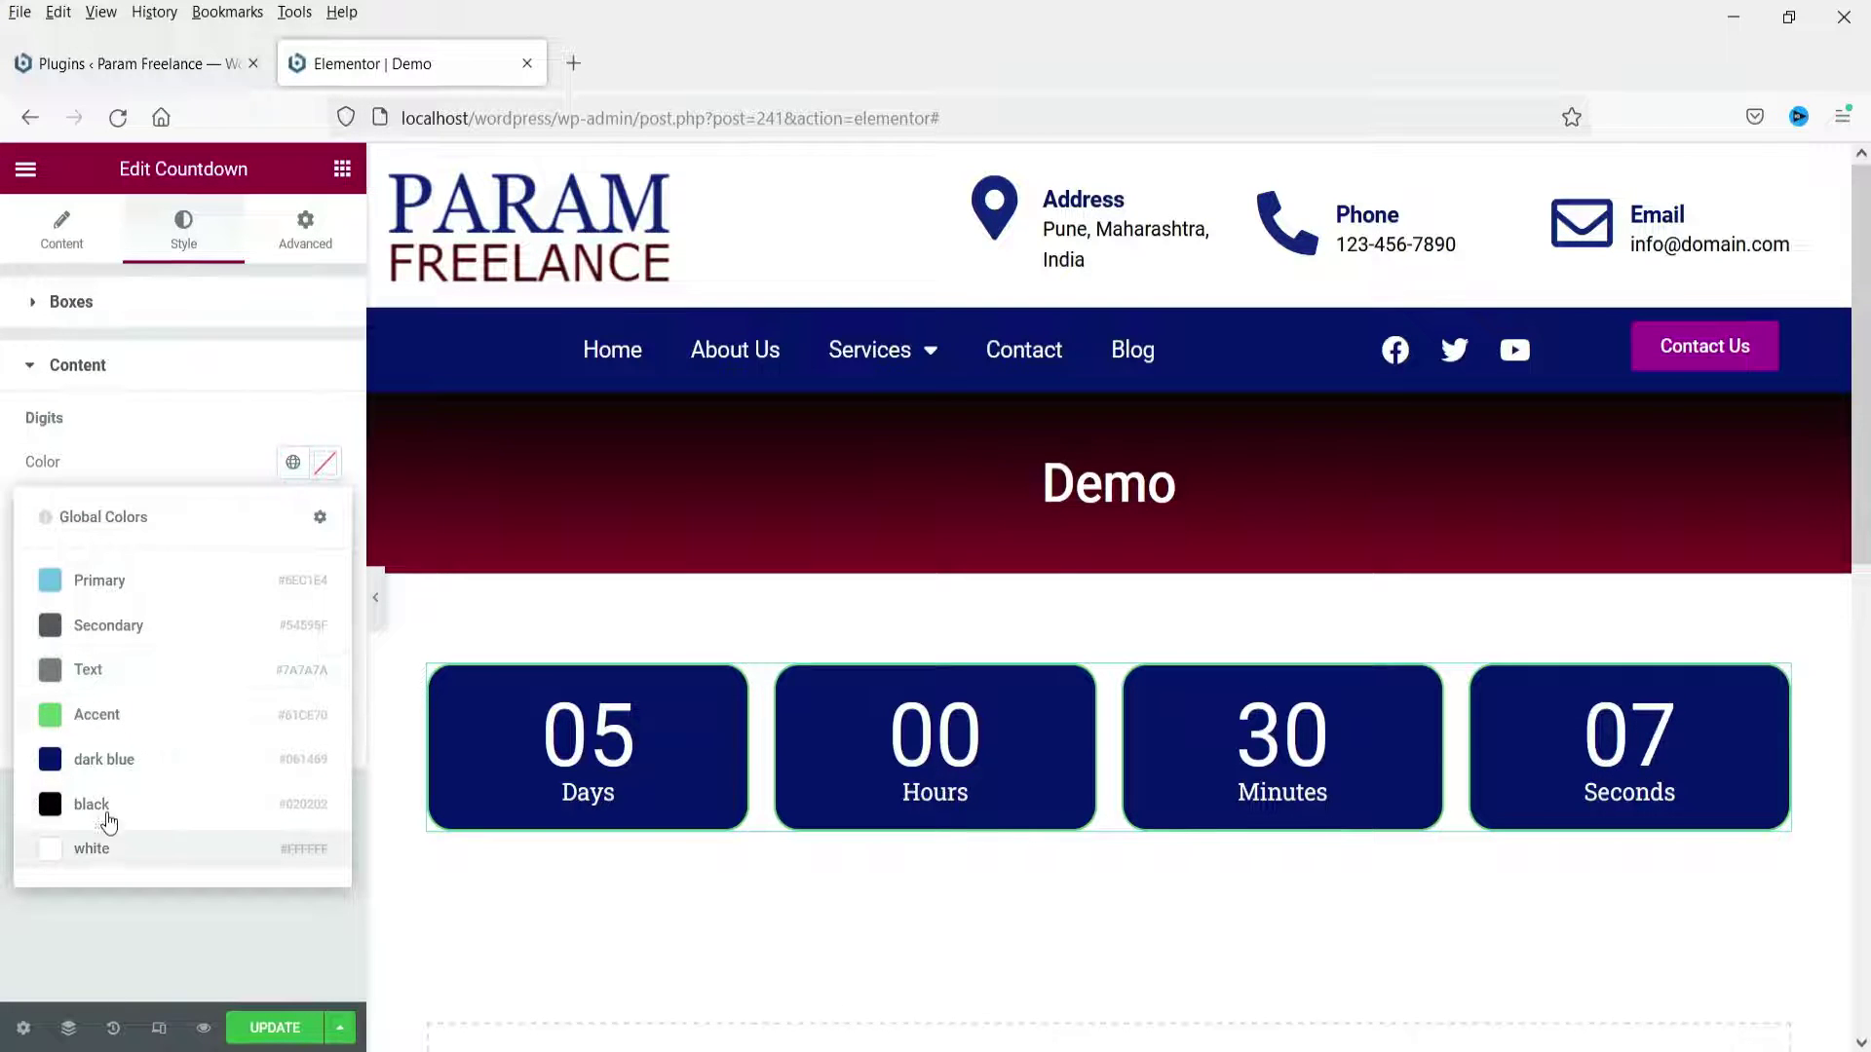
click(134, 716)
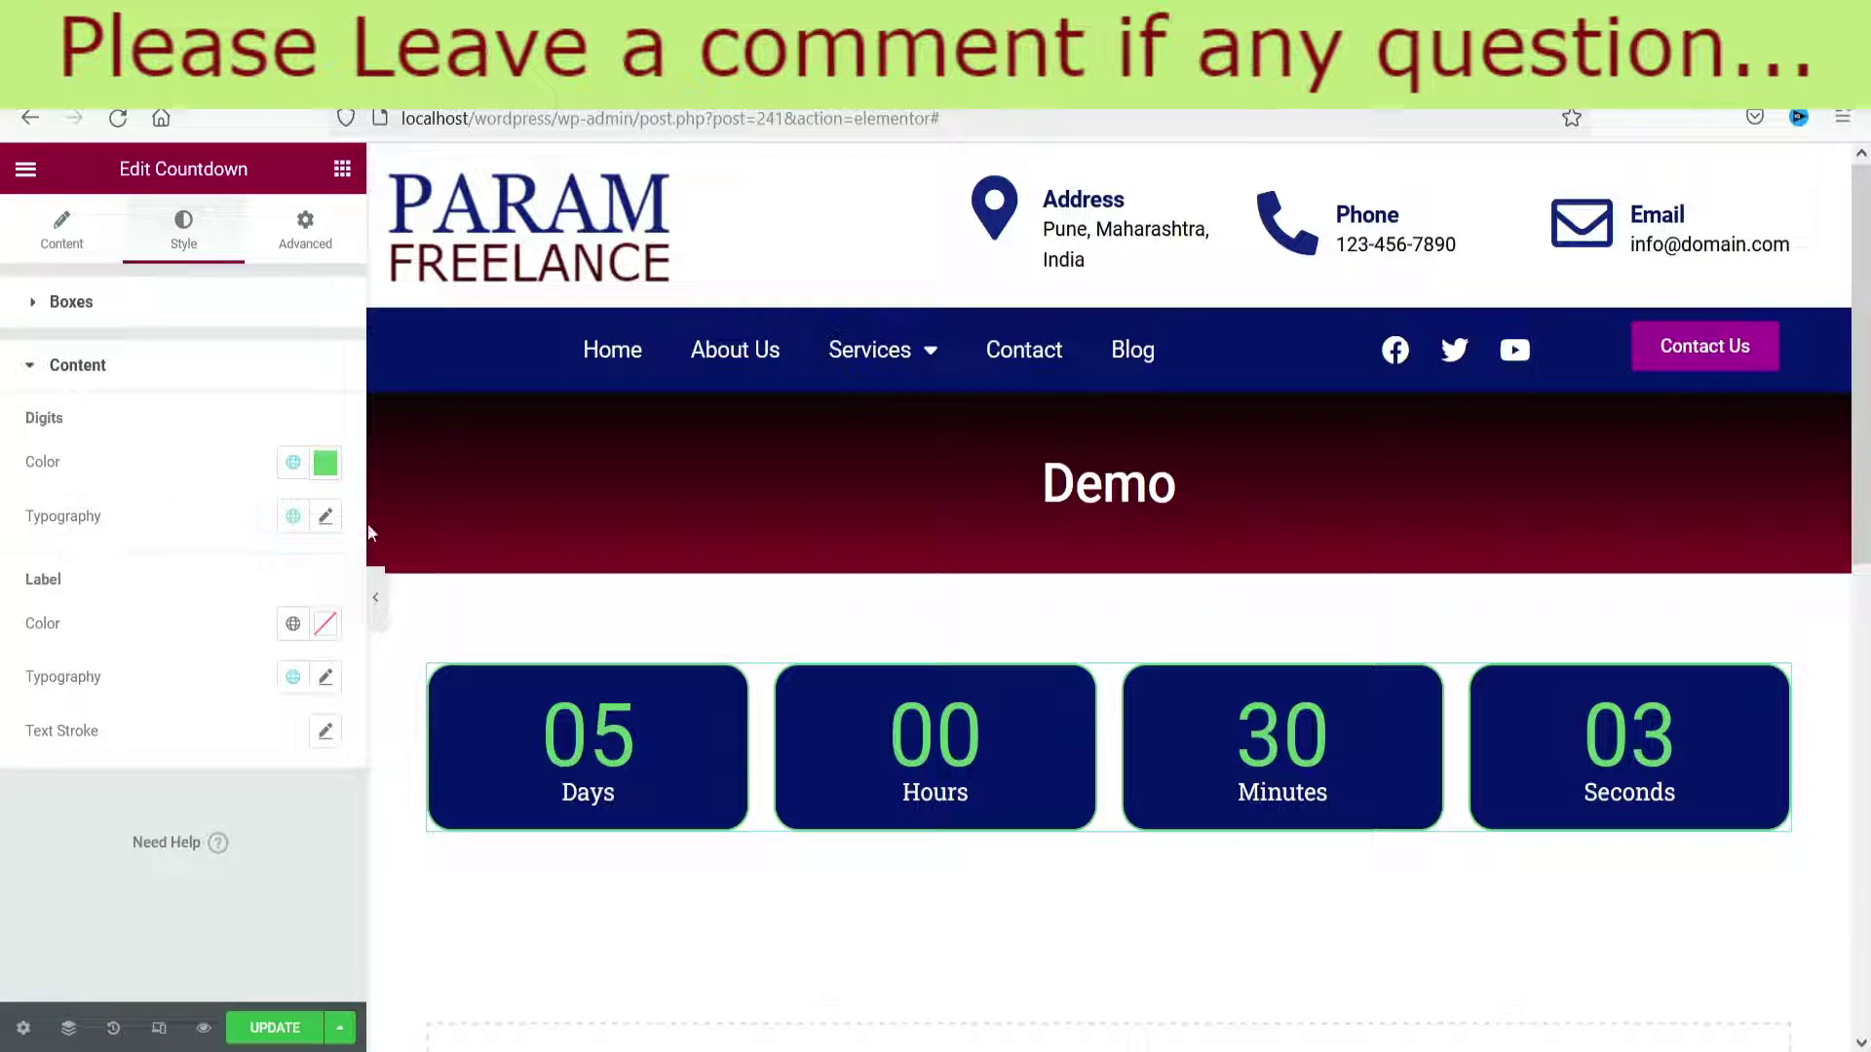
click(326, 515)
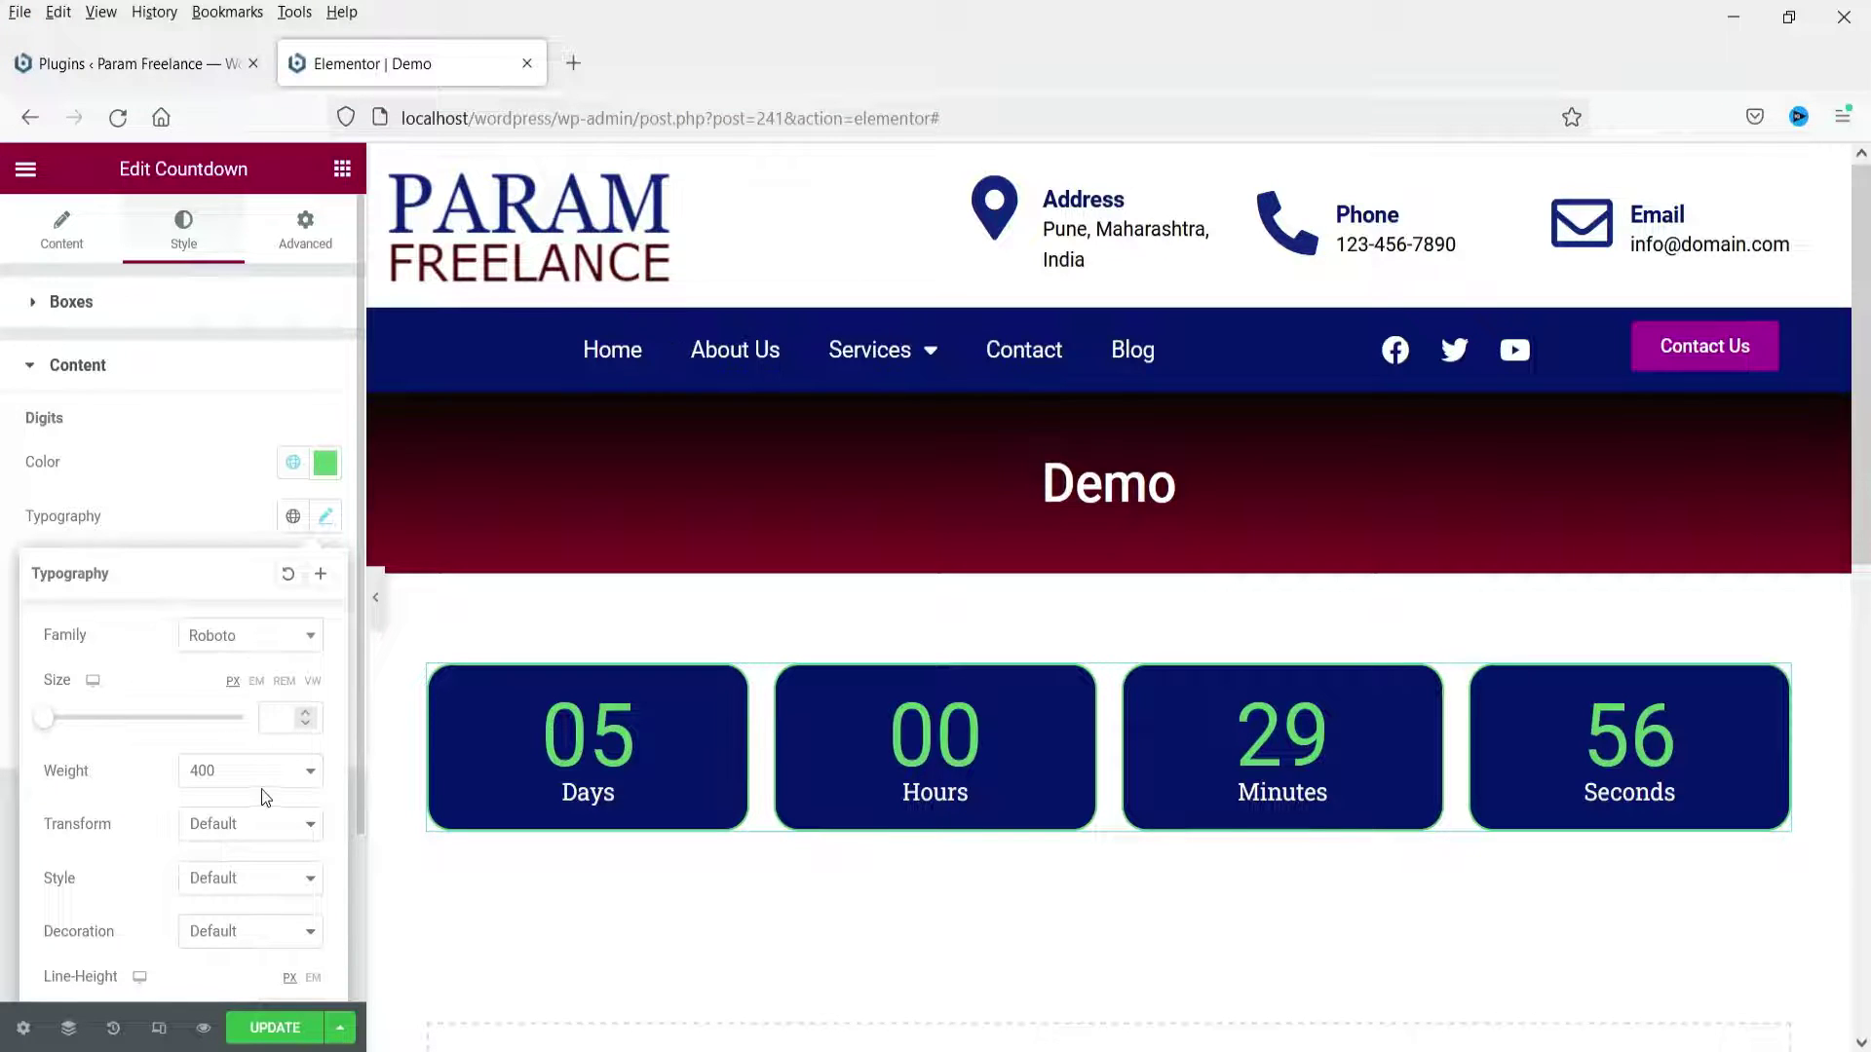
click(178, 517)
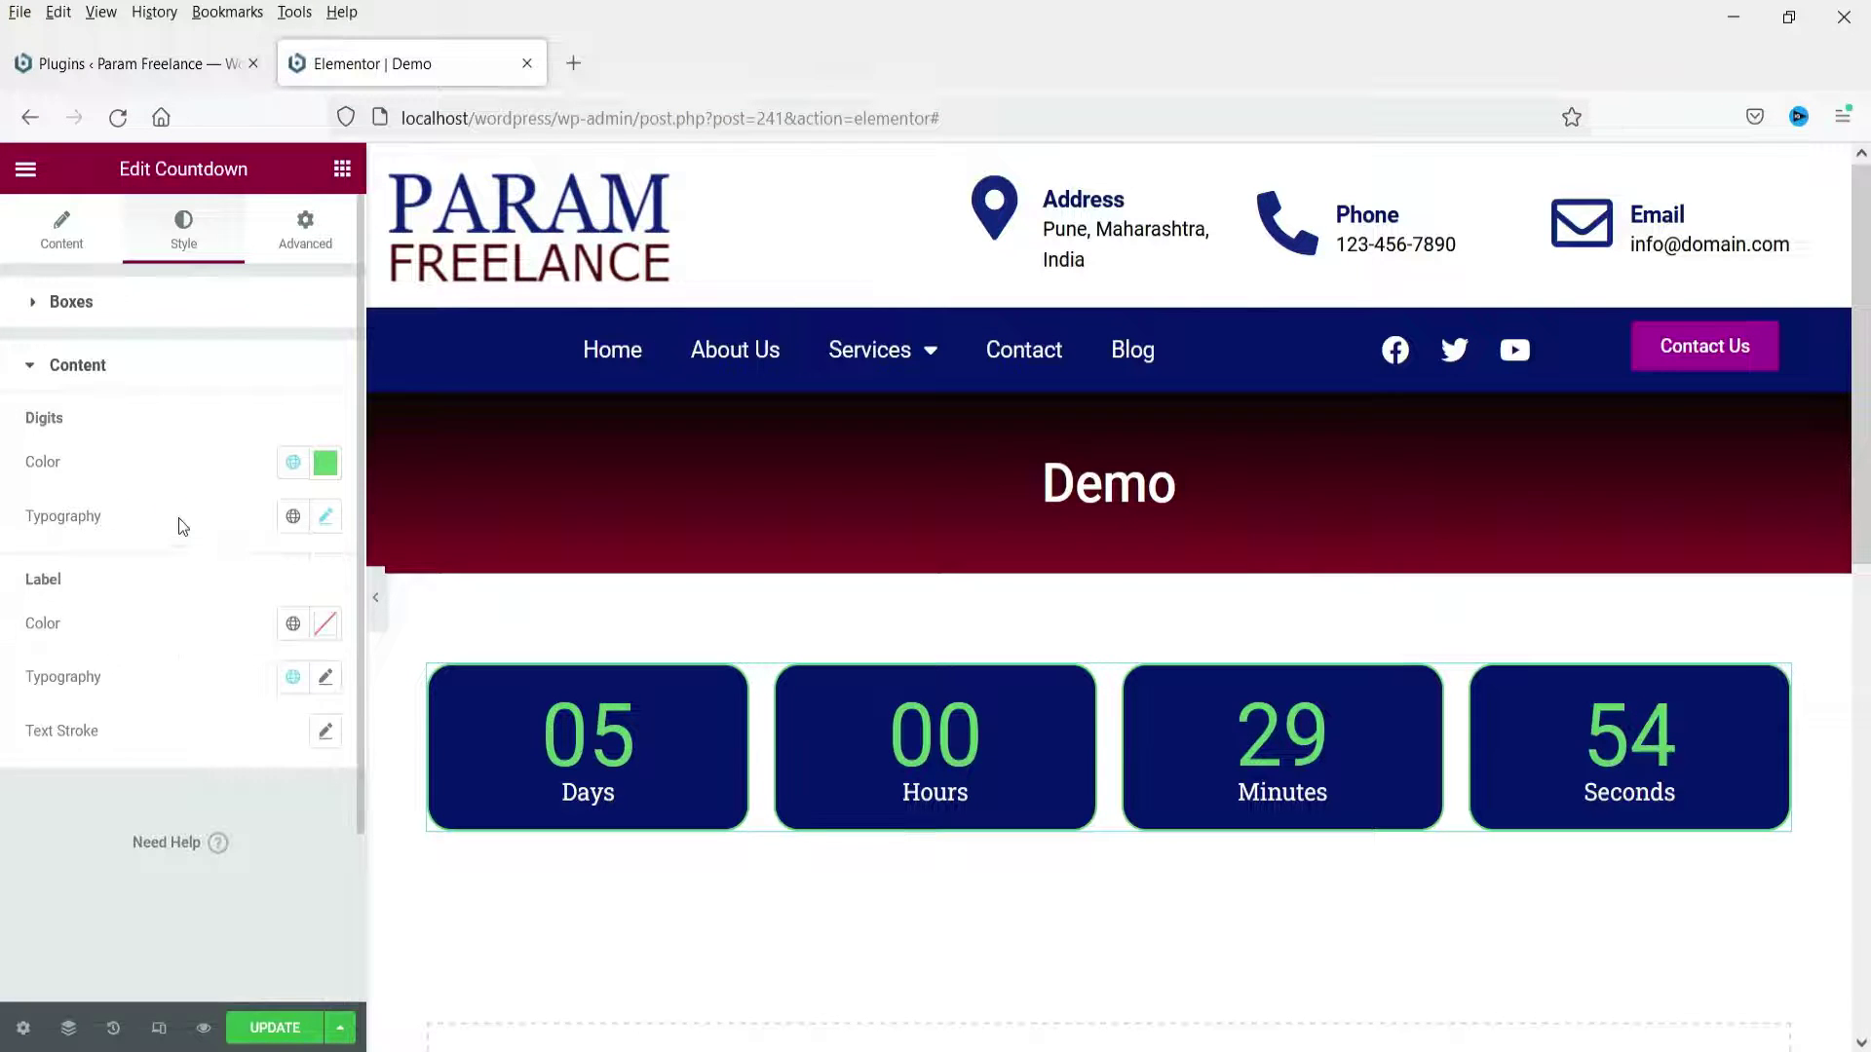
click(292, 624)
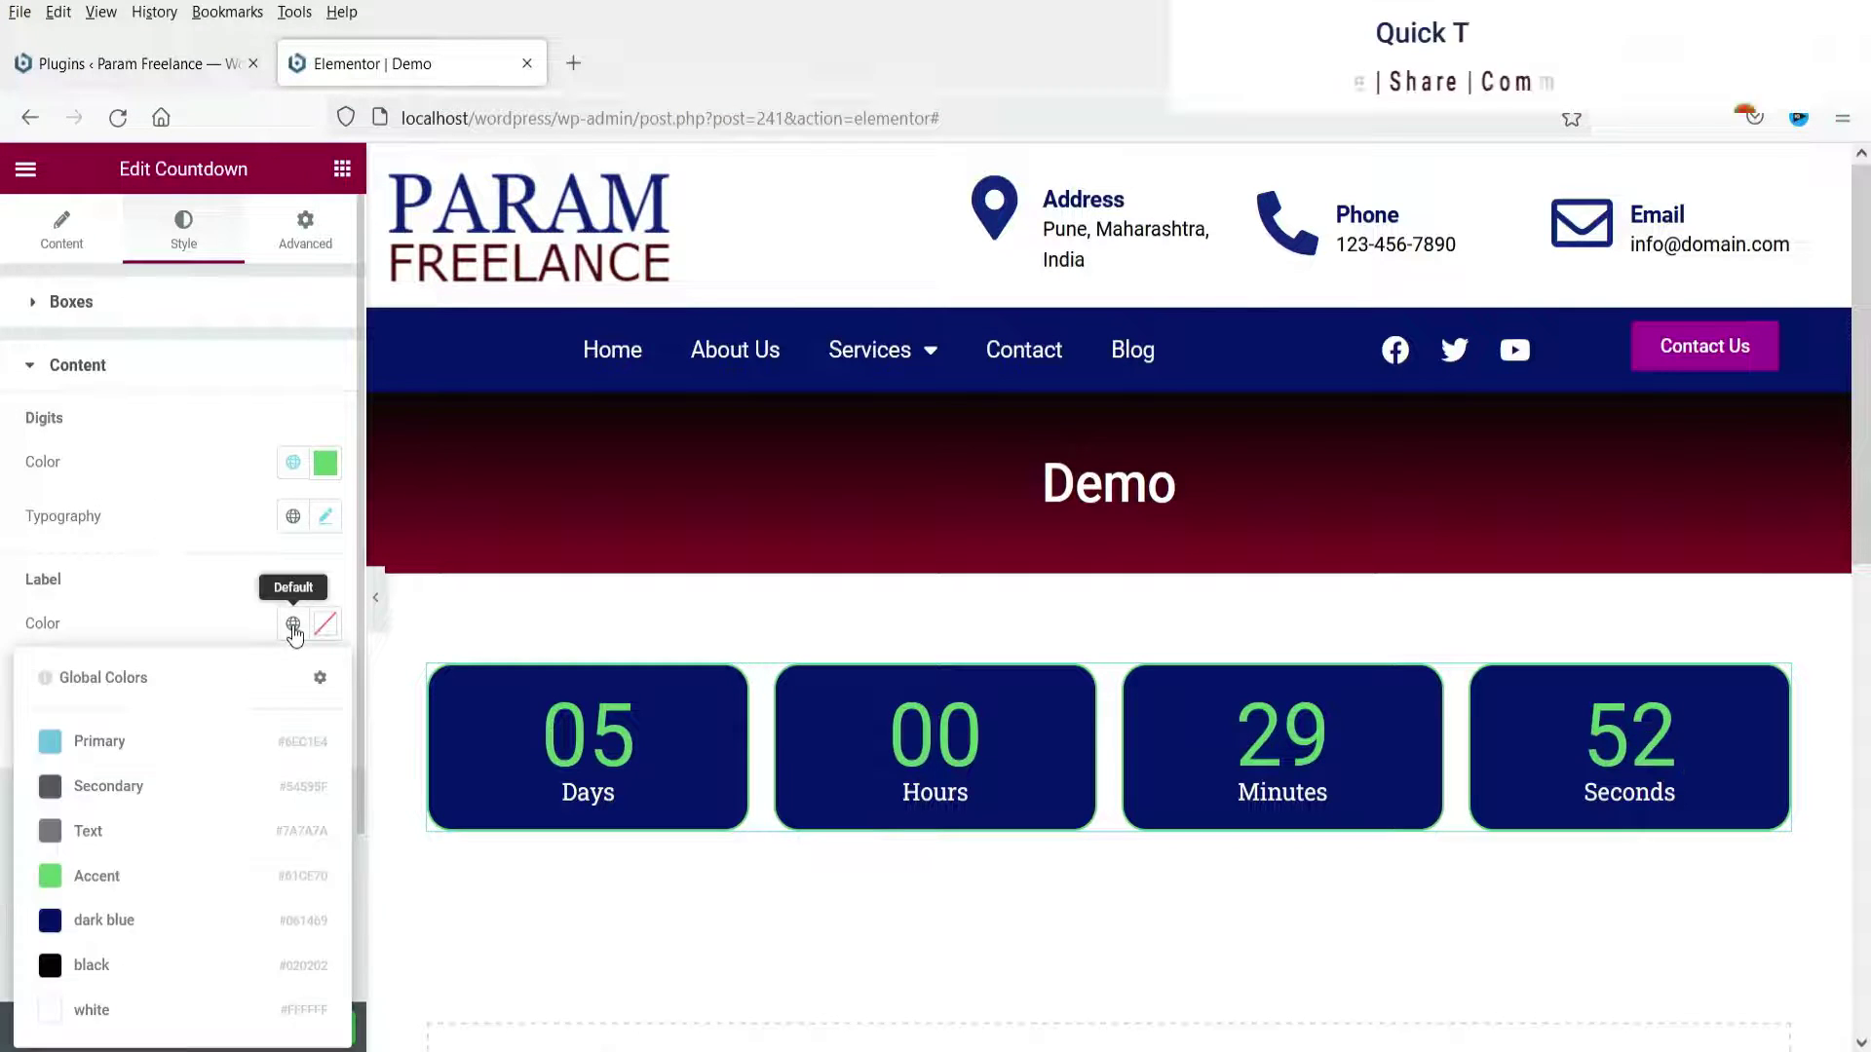
click(125, 742)
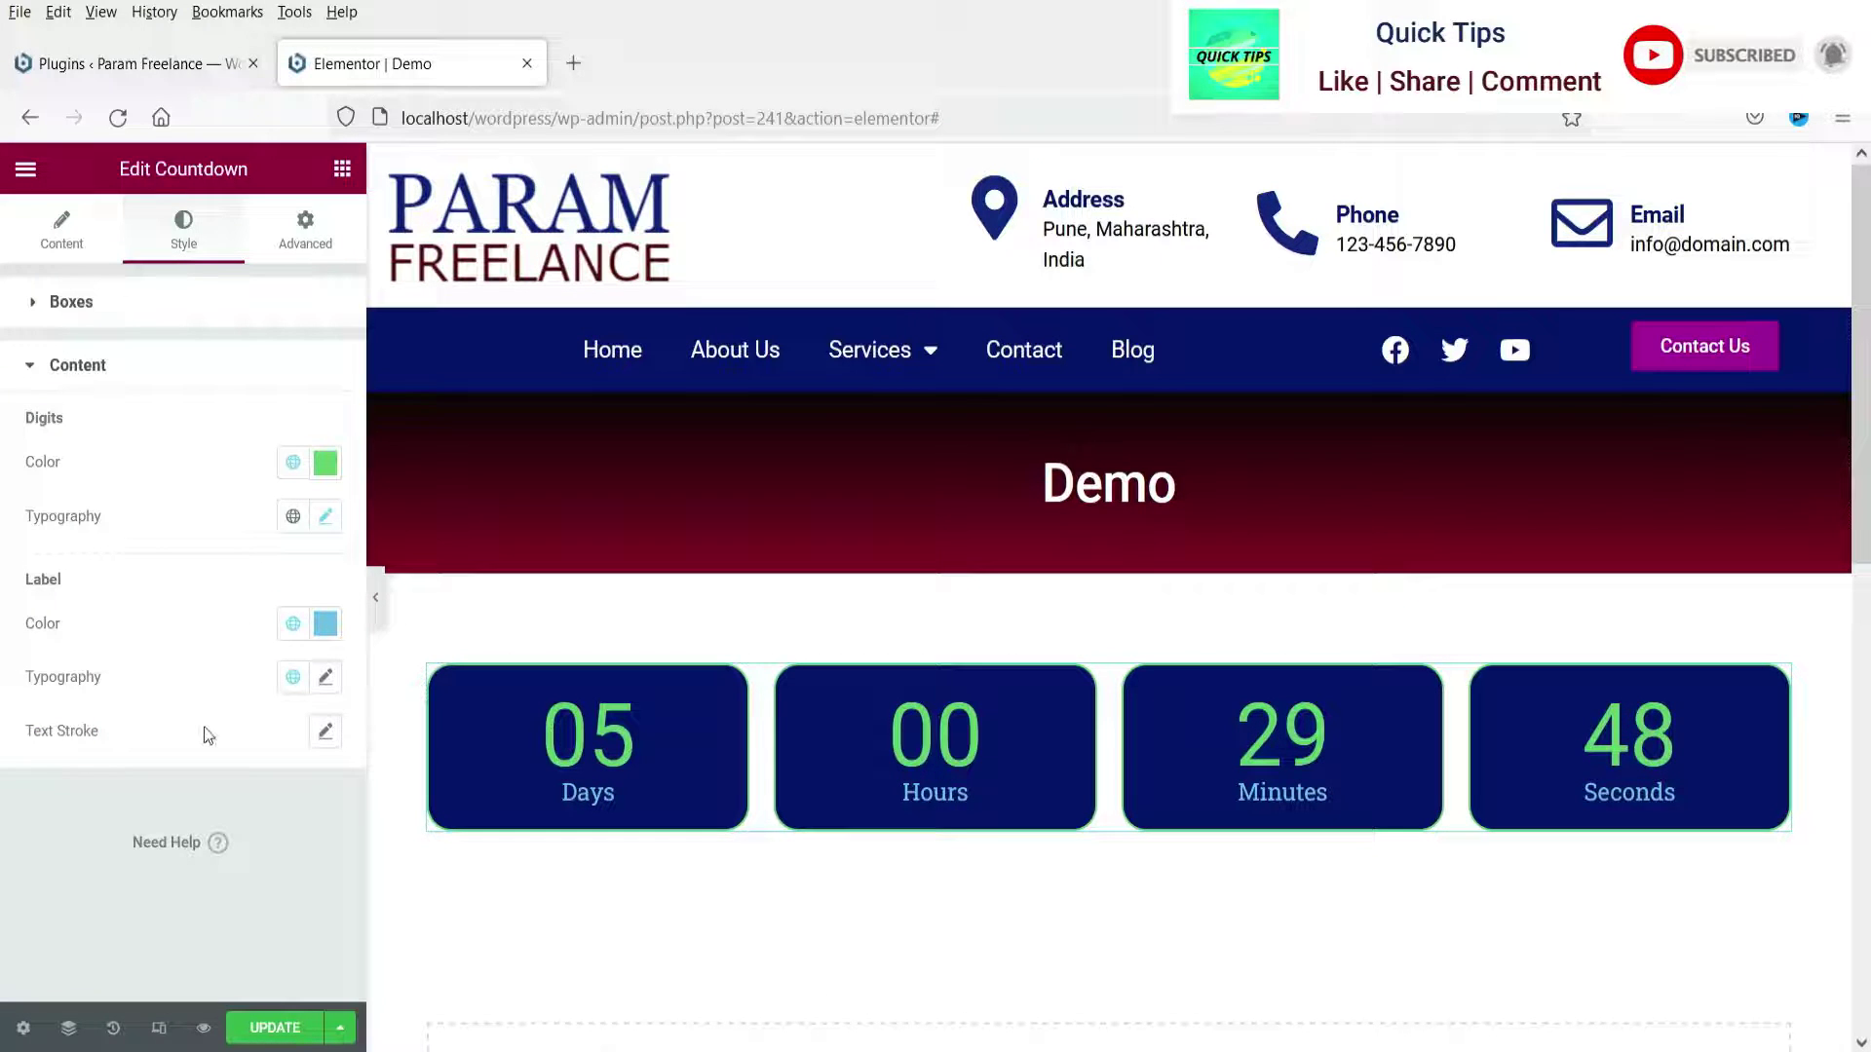
Preview the page in responsive mode at mobile size and change the countdown's view to Inline.
click(103, 373)
click(285, 240)
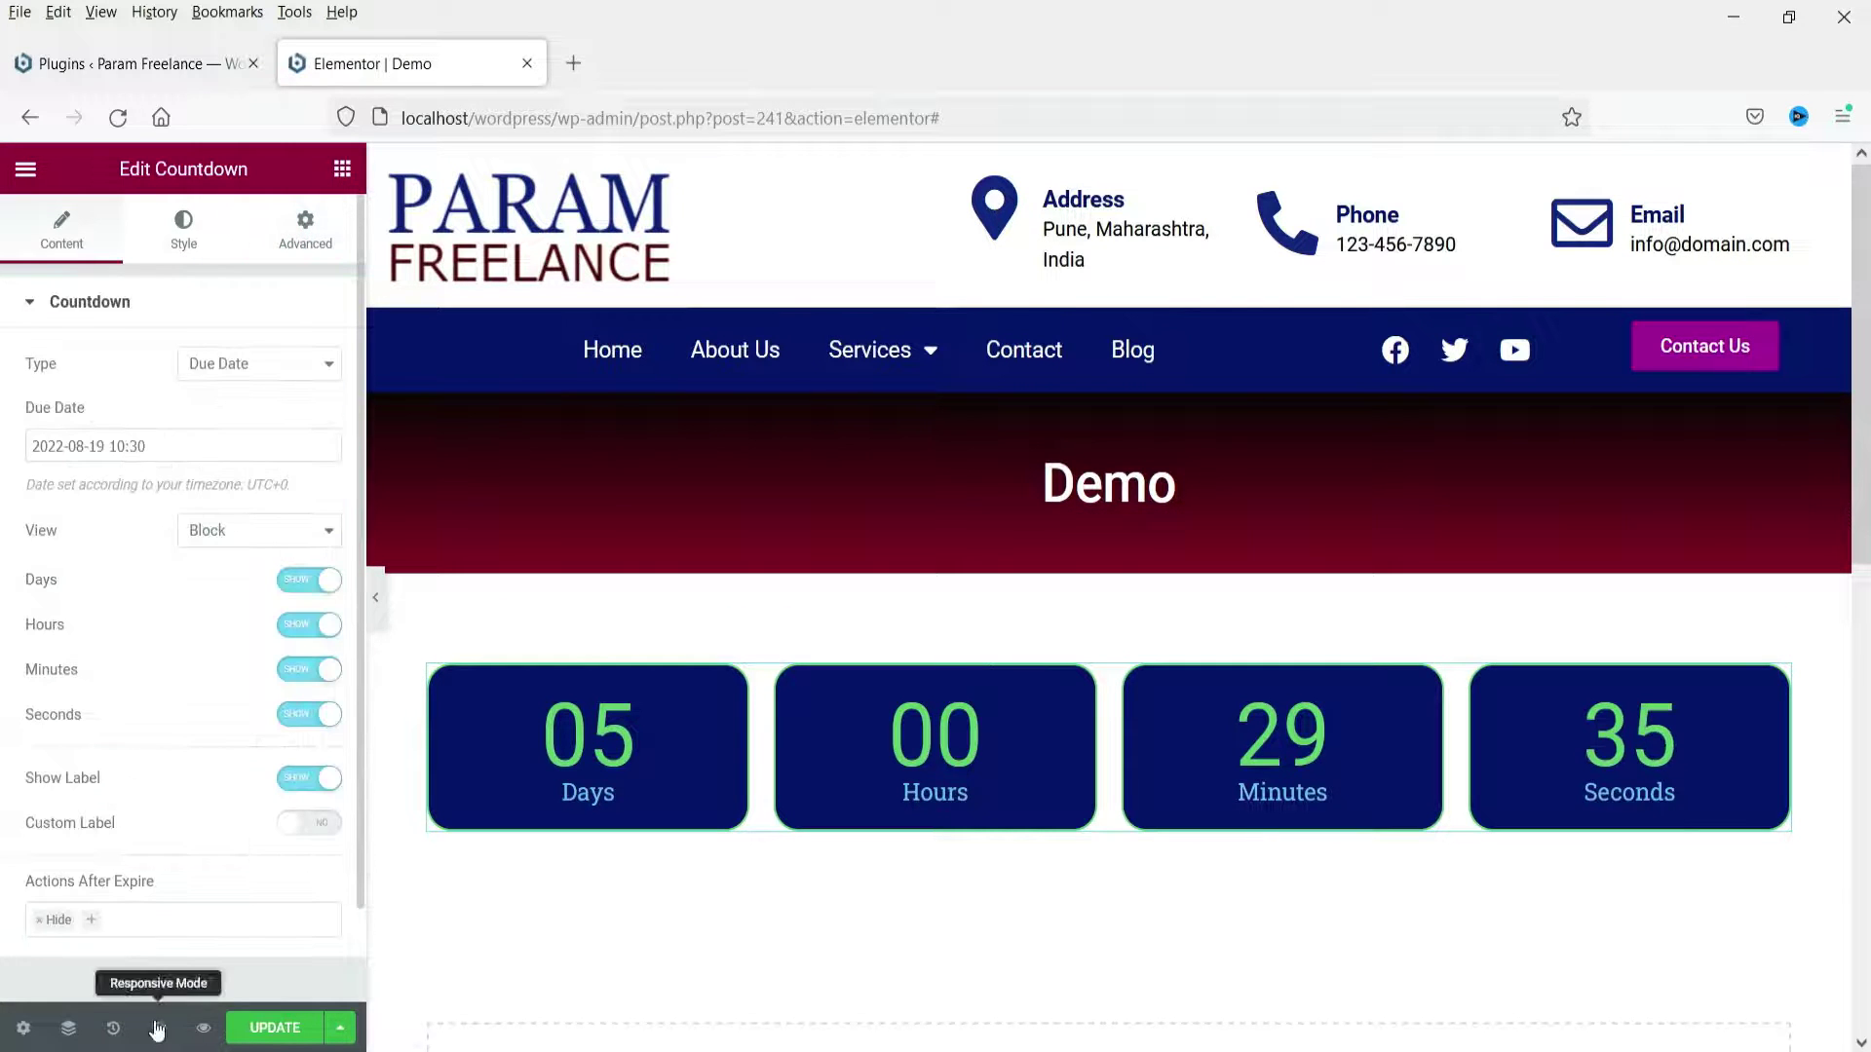
click(156, 1030)
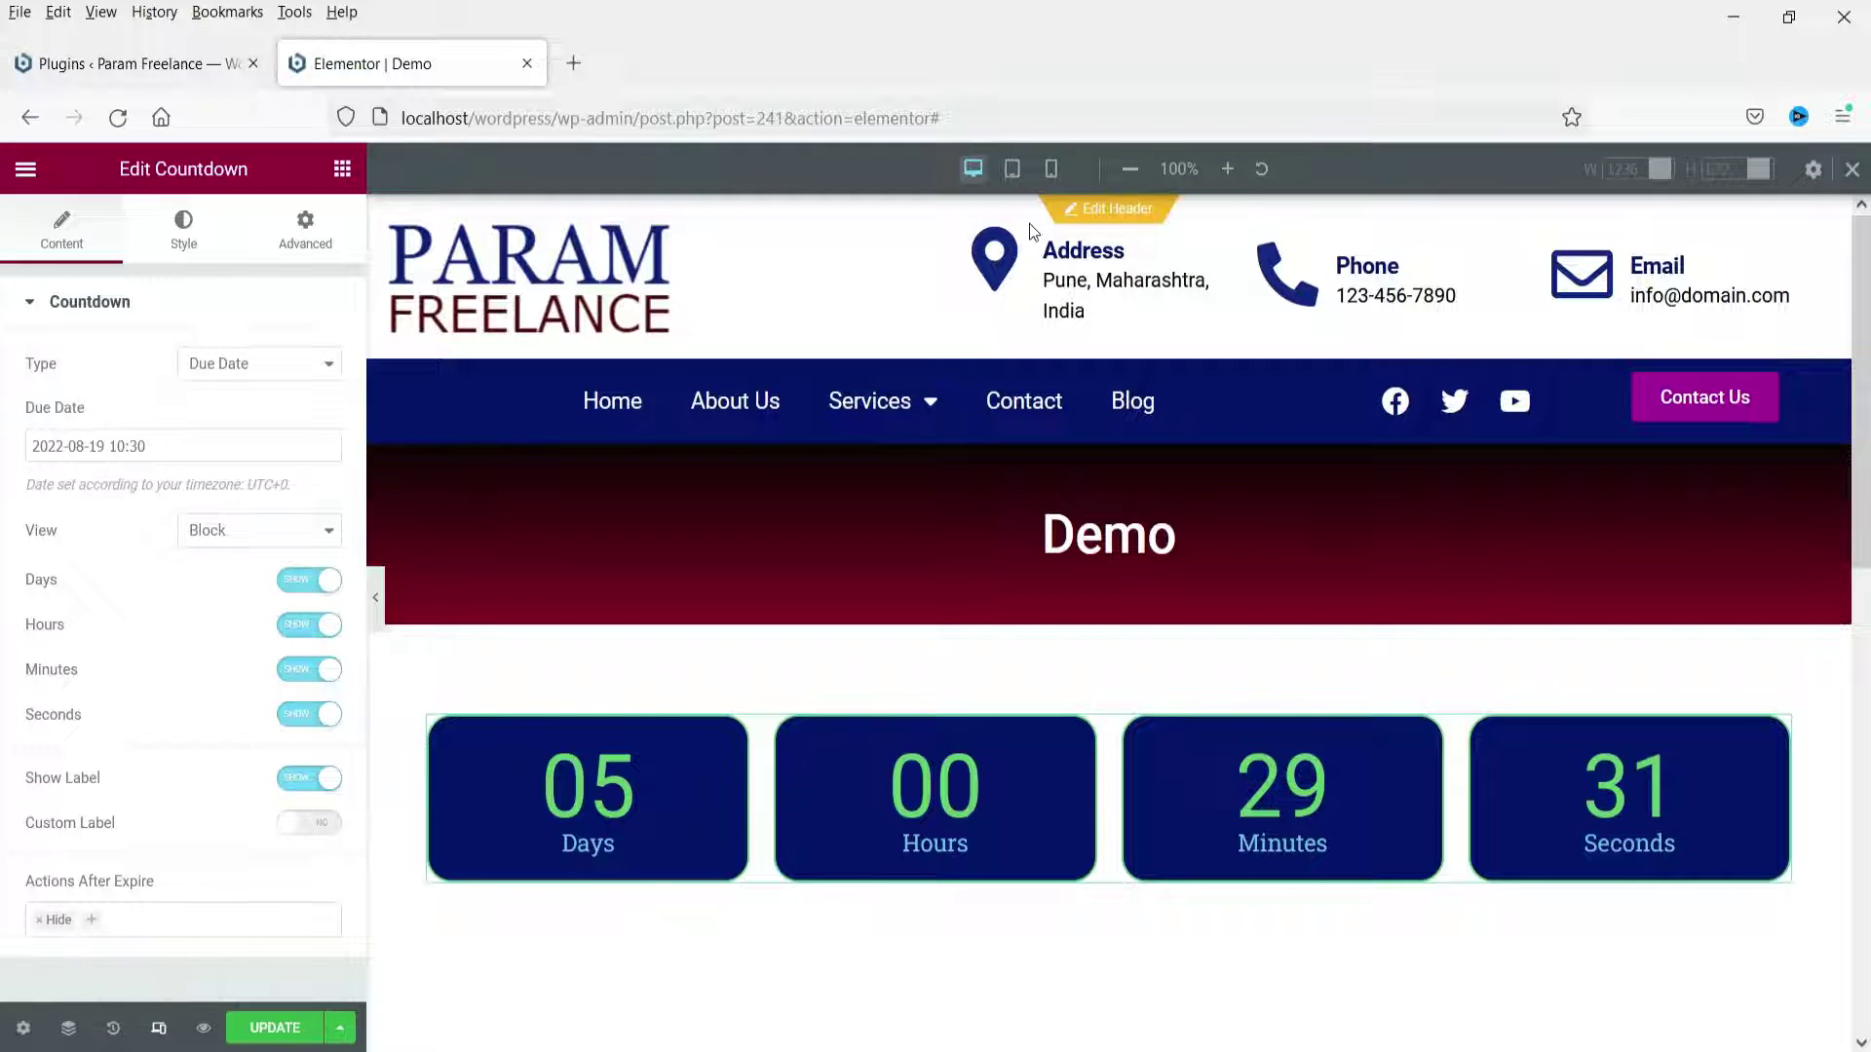
click(1050, 171)
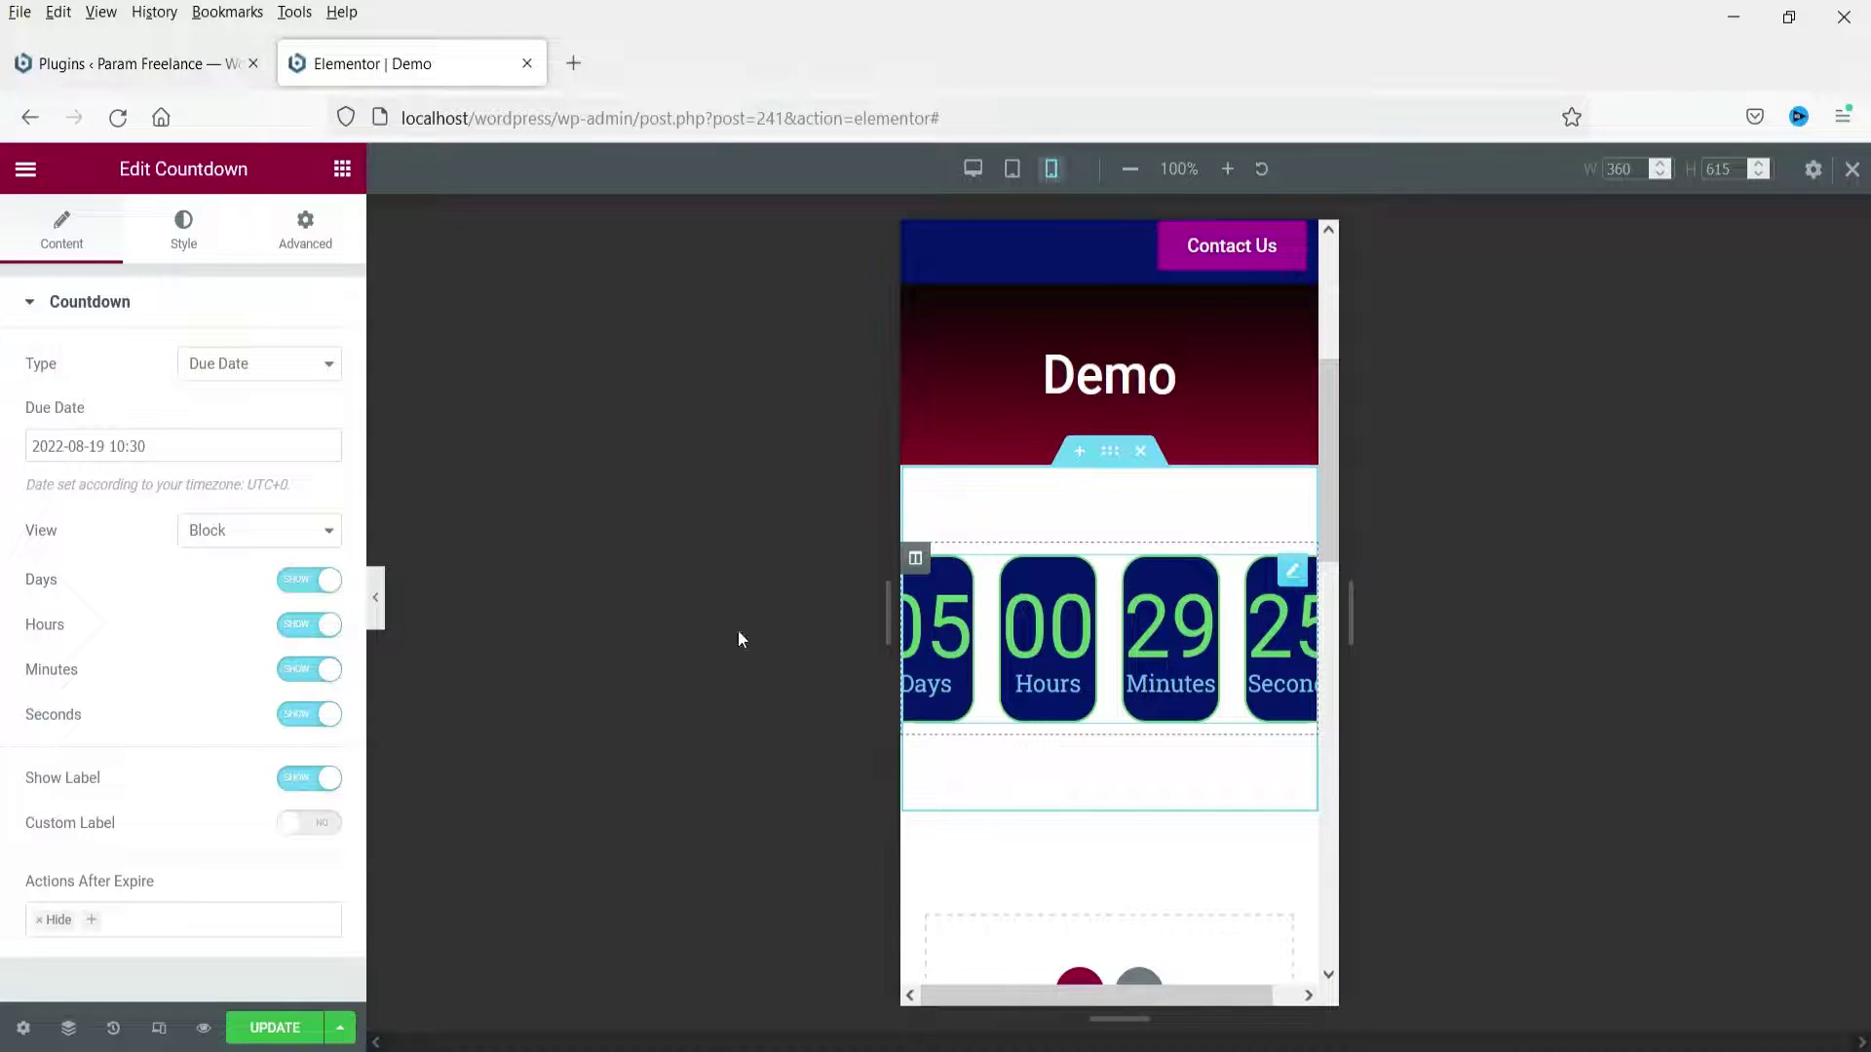
click(267, 530)
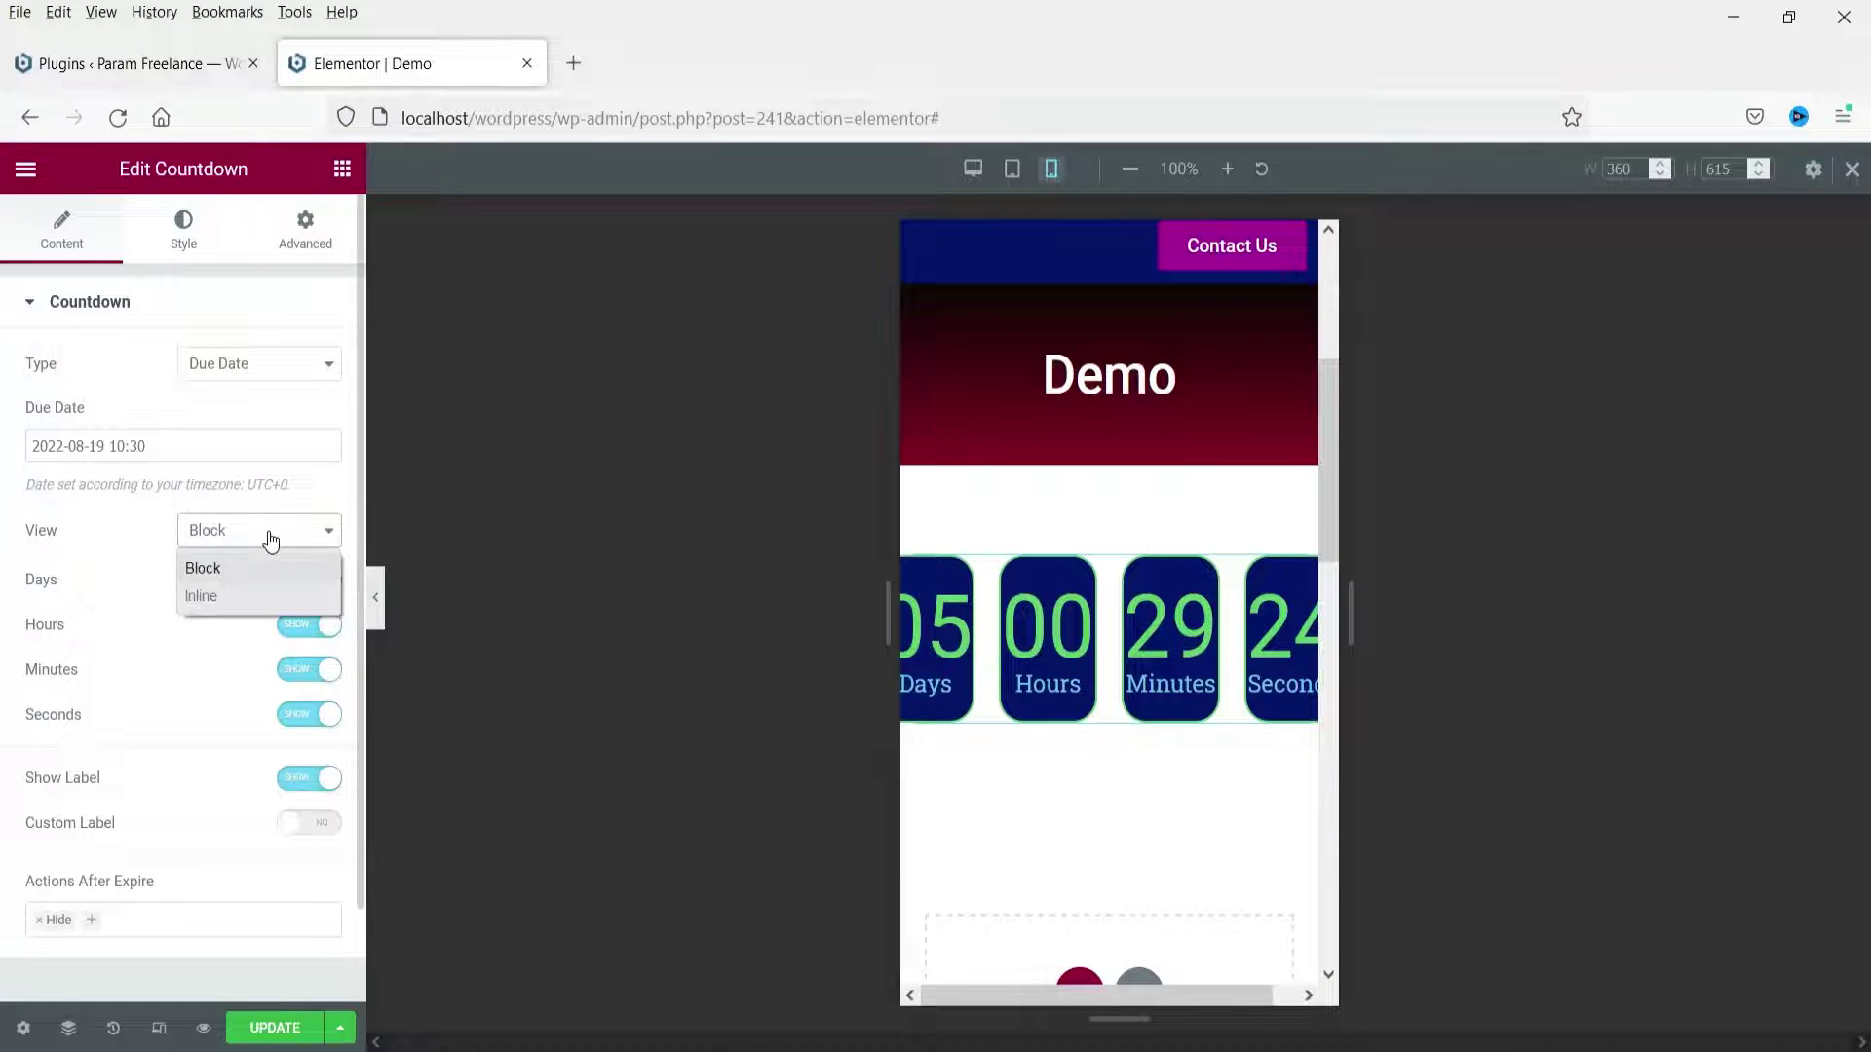
click(232, 600)
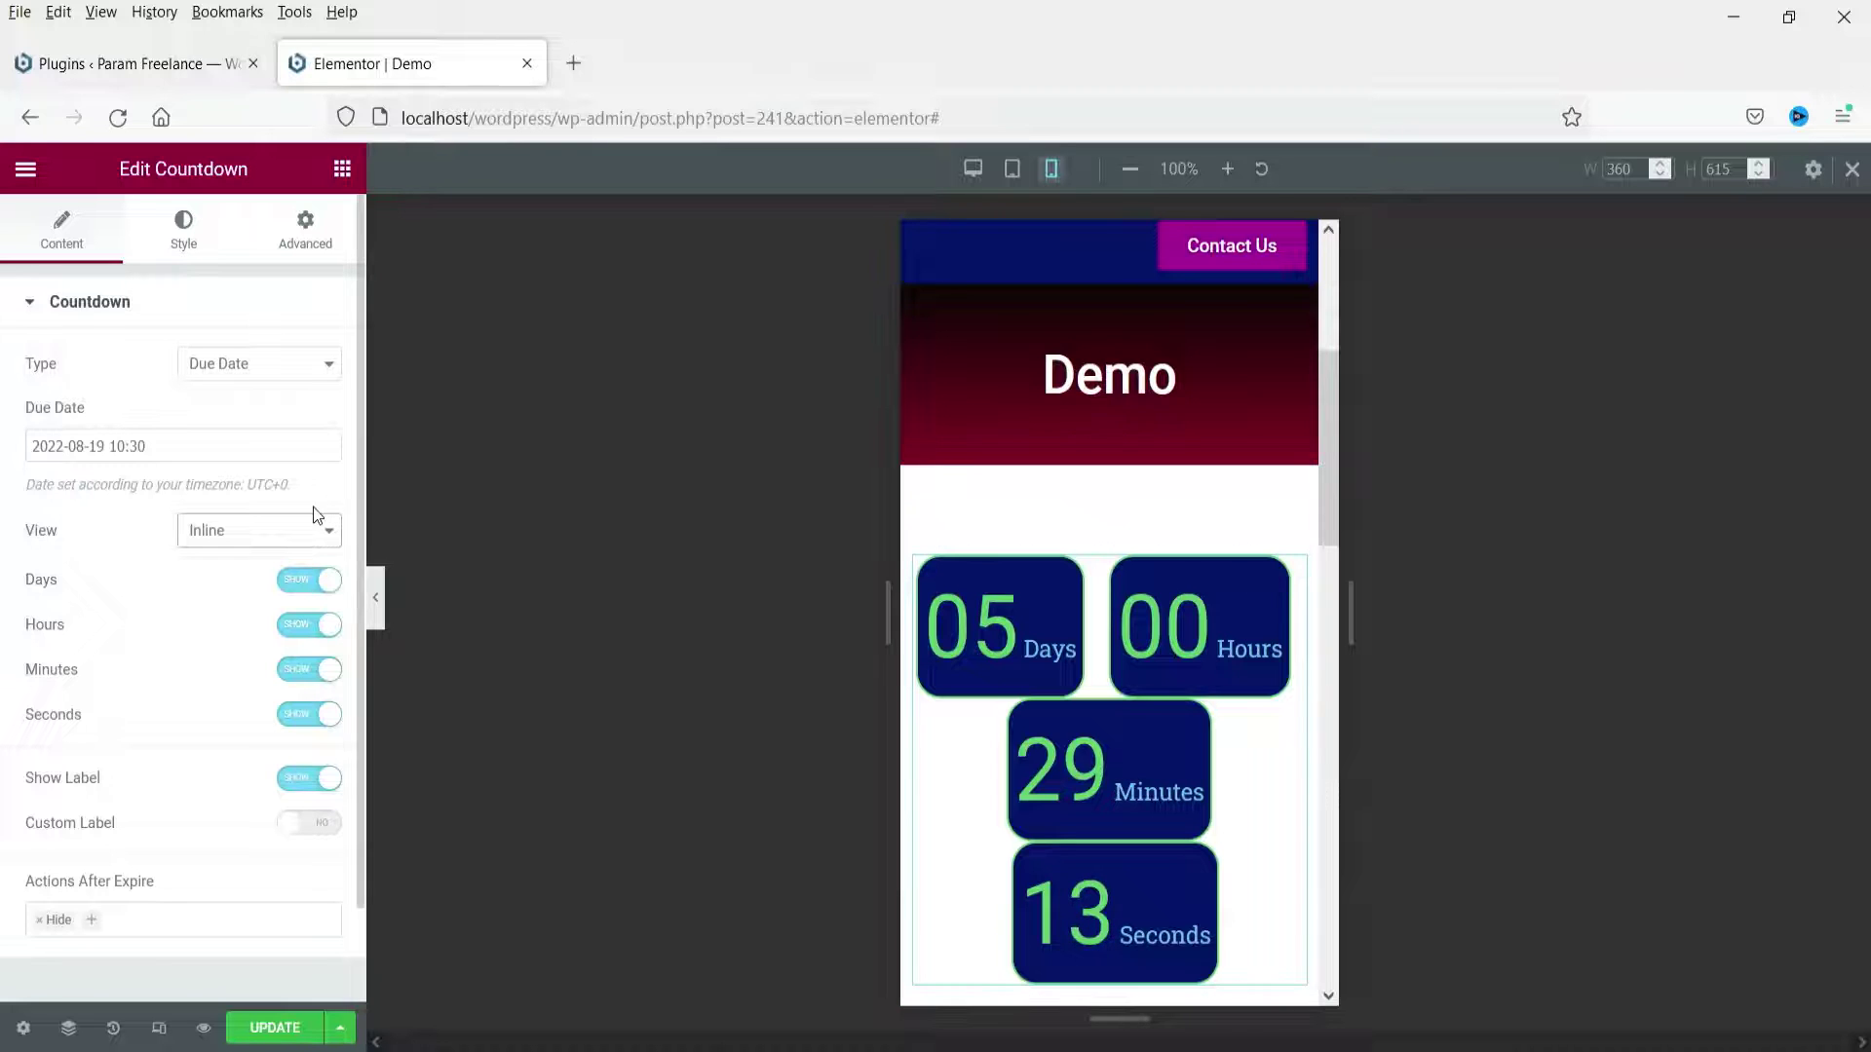
Set the space between the countdown boxes to 8 for mobile and check the mobile preview.
click(182, 234)
scroll(144, 624, down, 2)
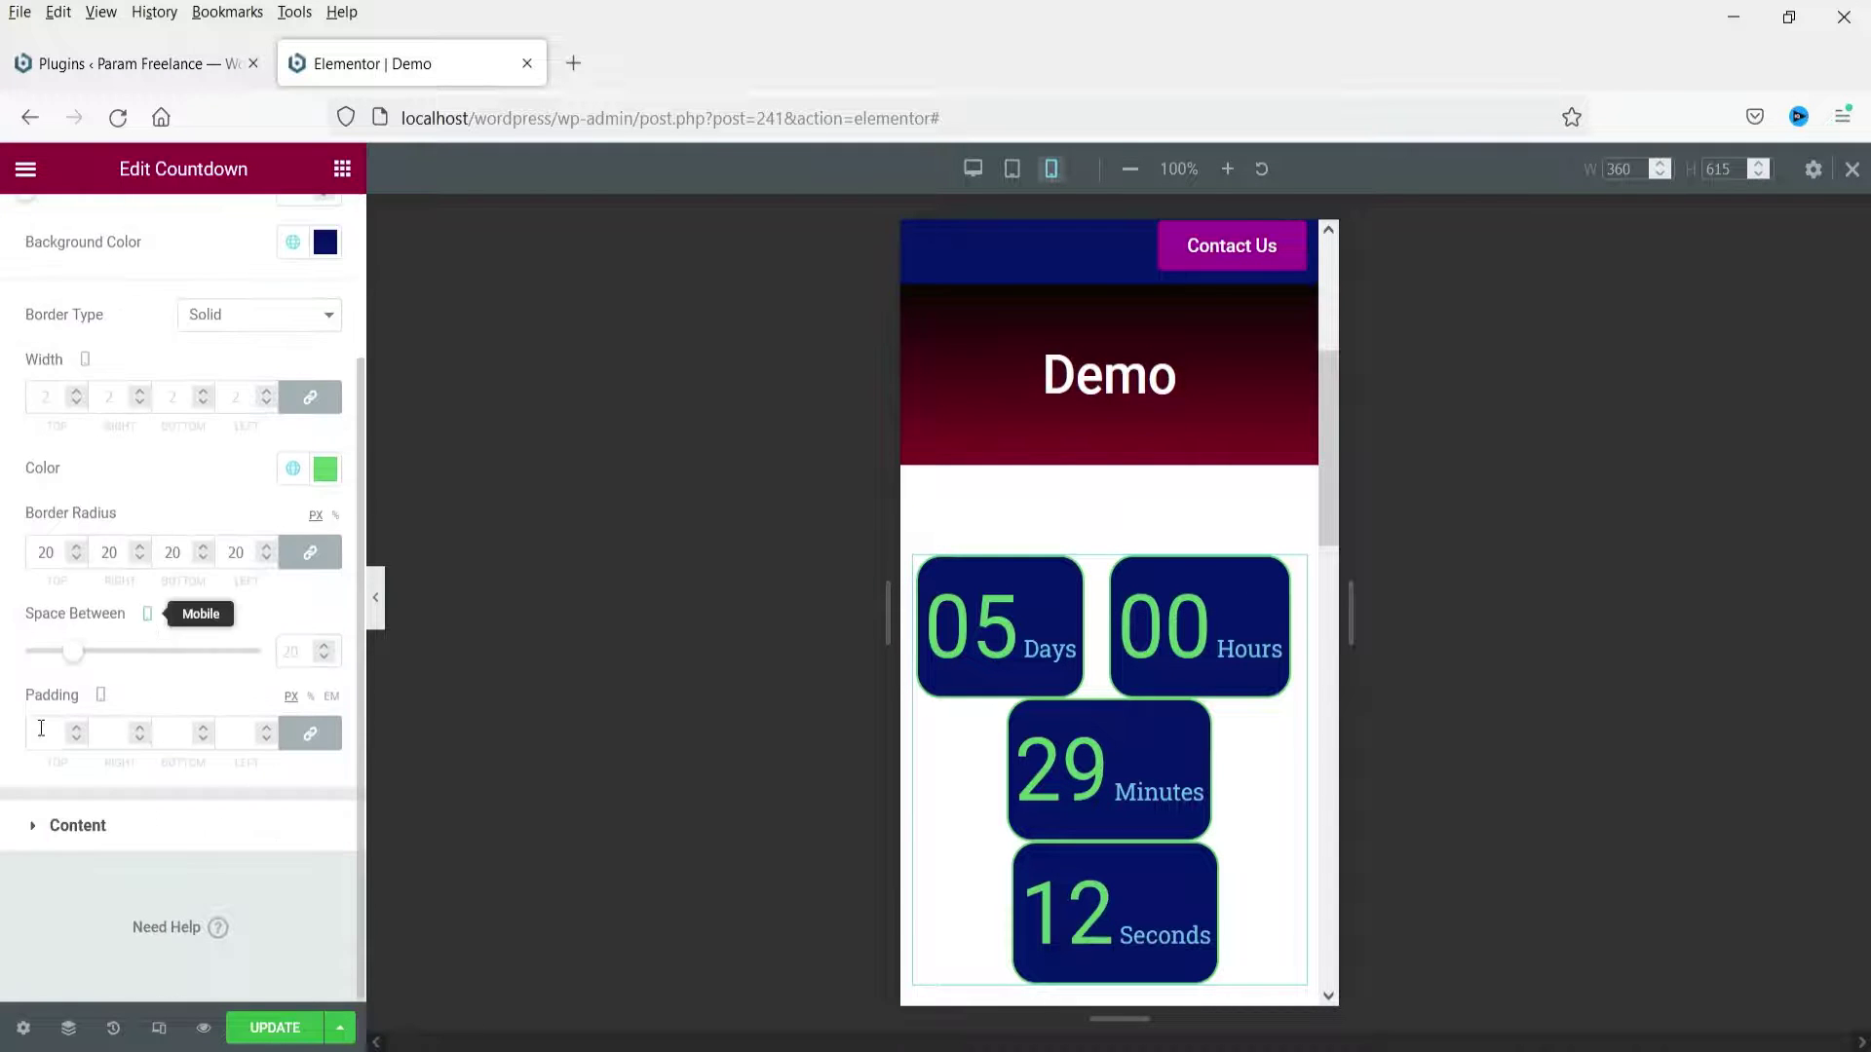
drag(75, 655, 44, 659)
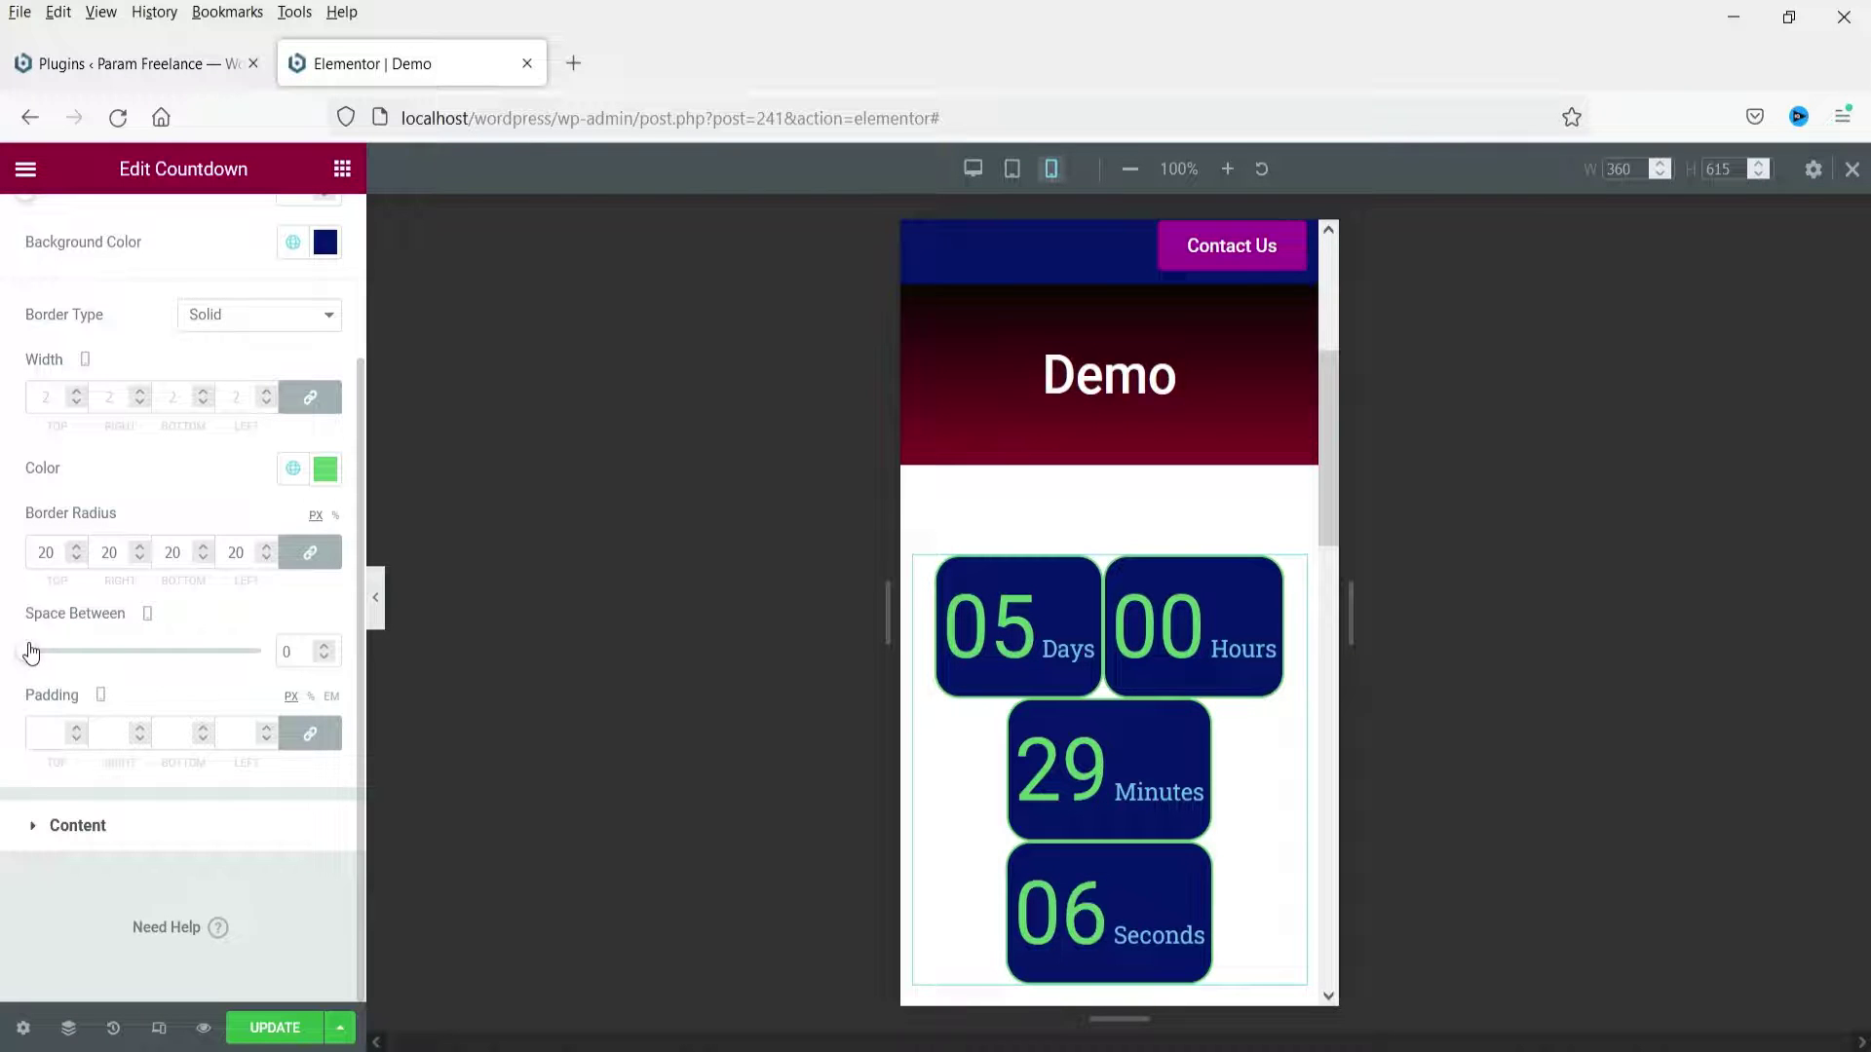
drag(29, 651, 50, 651)
scroll(1296, 662, up, 3)
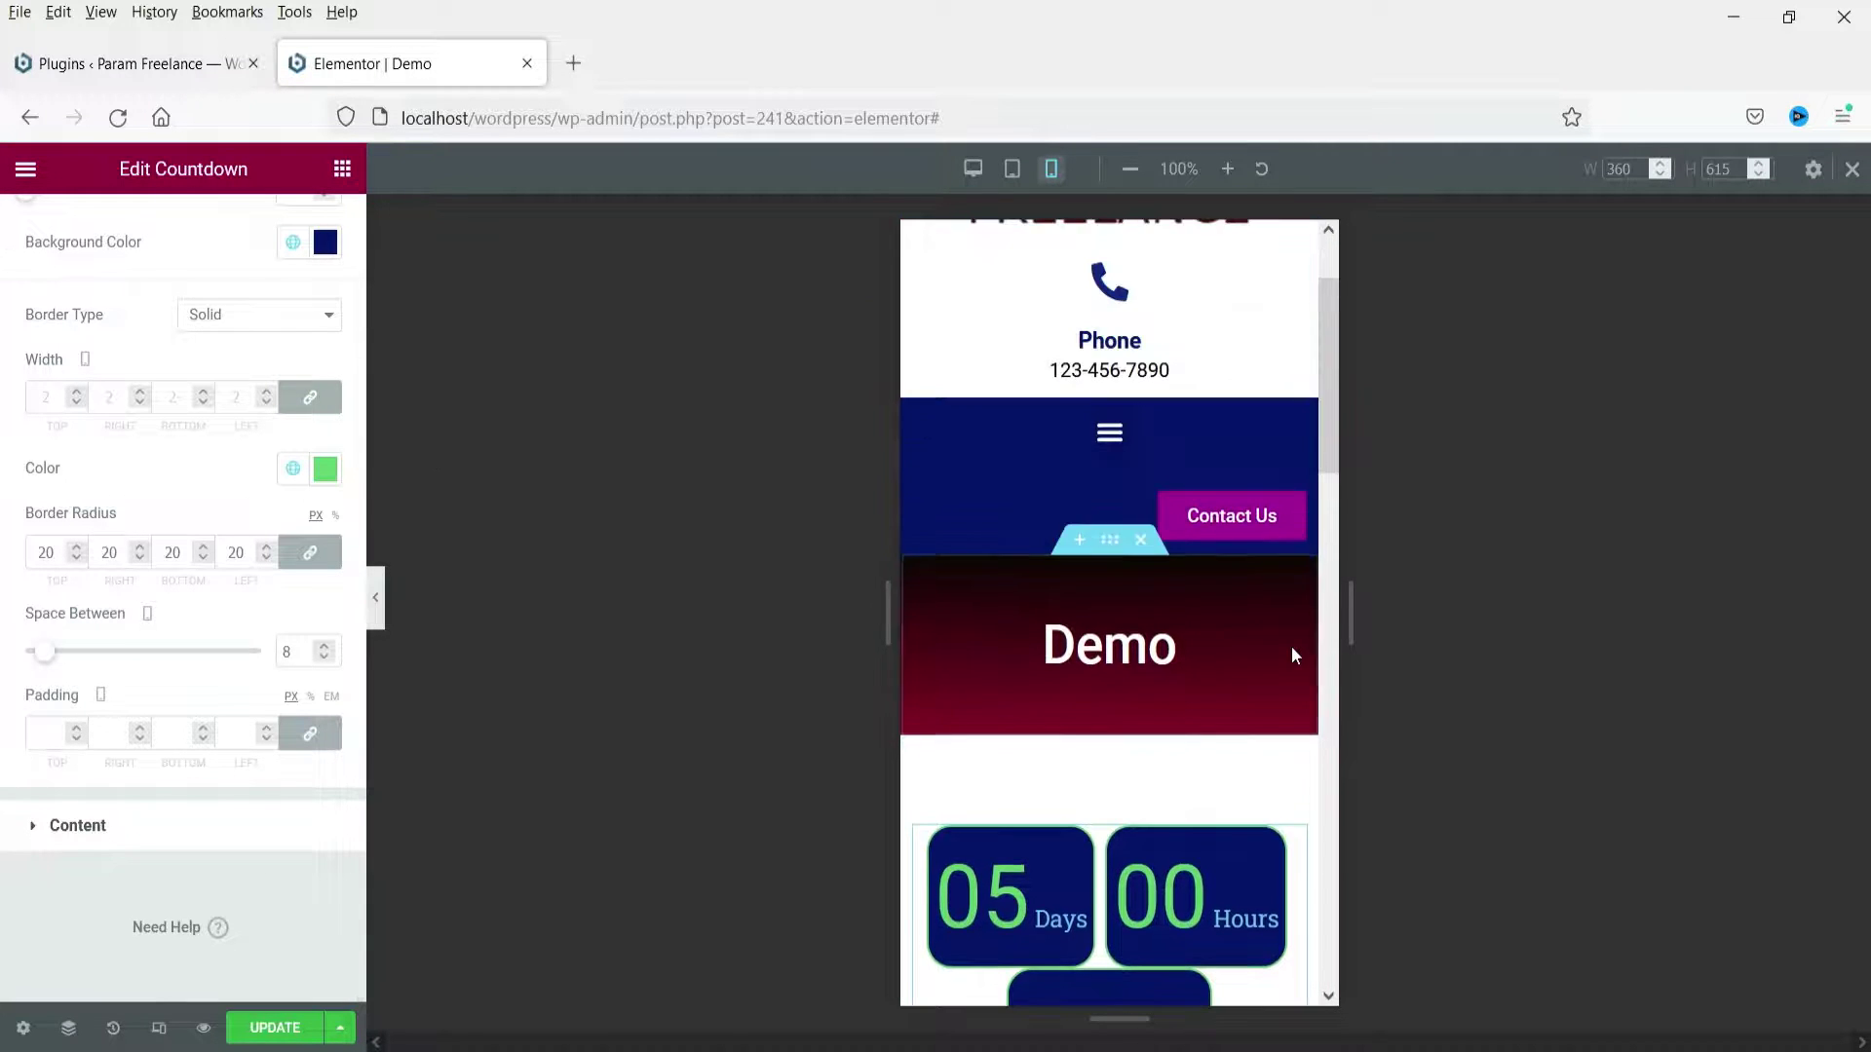
Check the countdown in the mobile, tablet and desktop previews and leave responsive mode.
scroll(1286, 643, down, 6)
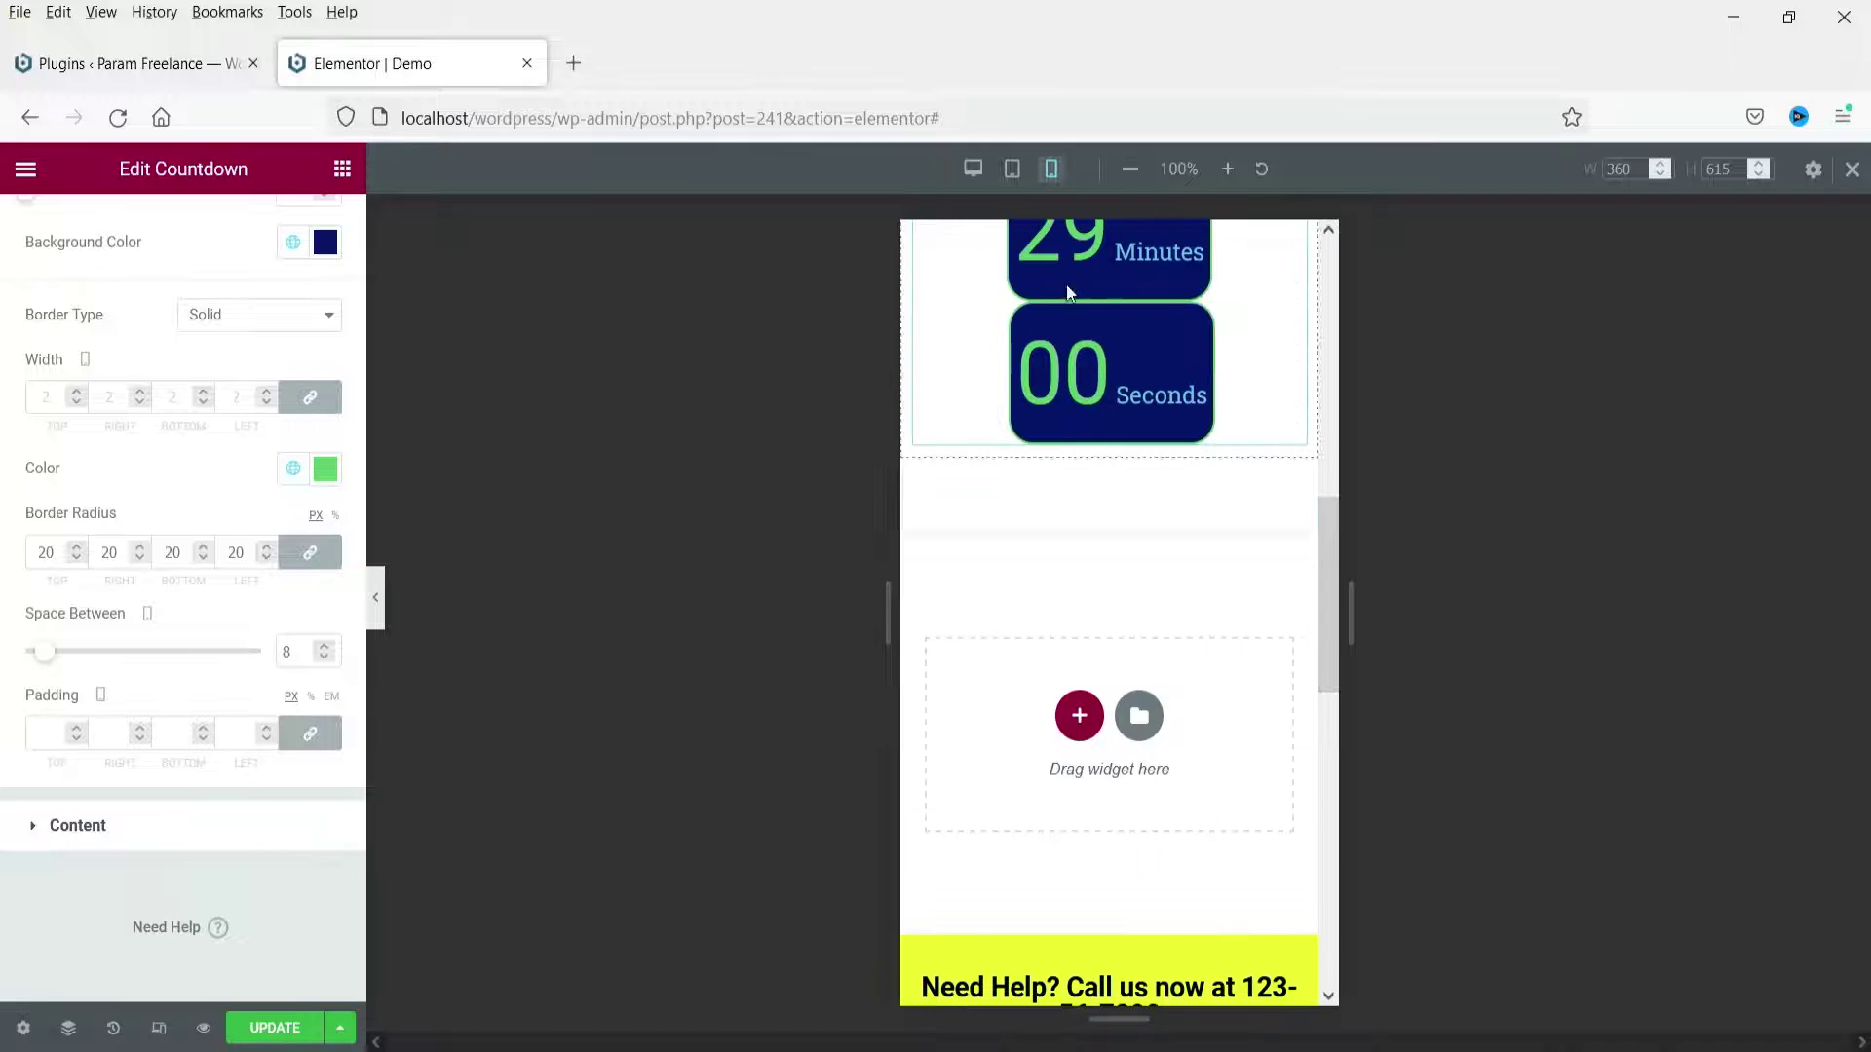
click(1012, 168)
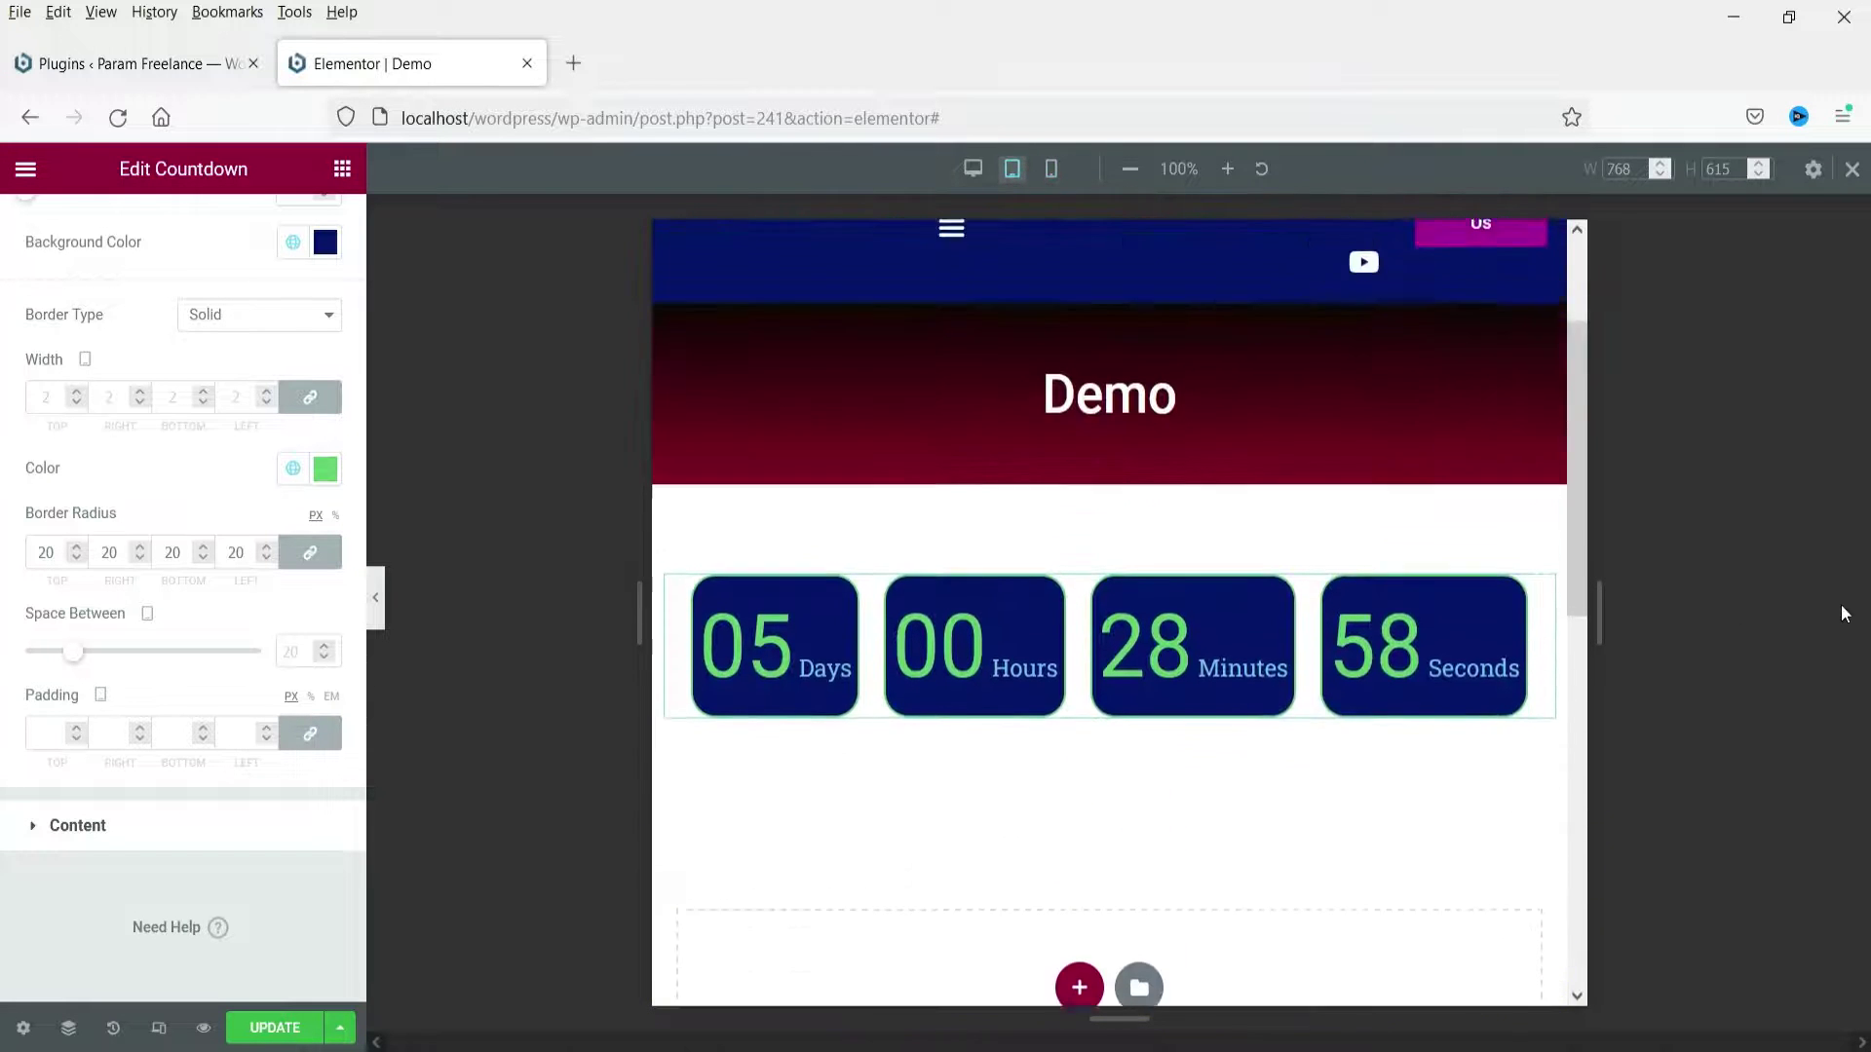
click(972, 172)
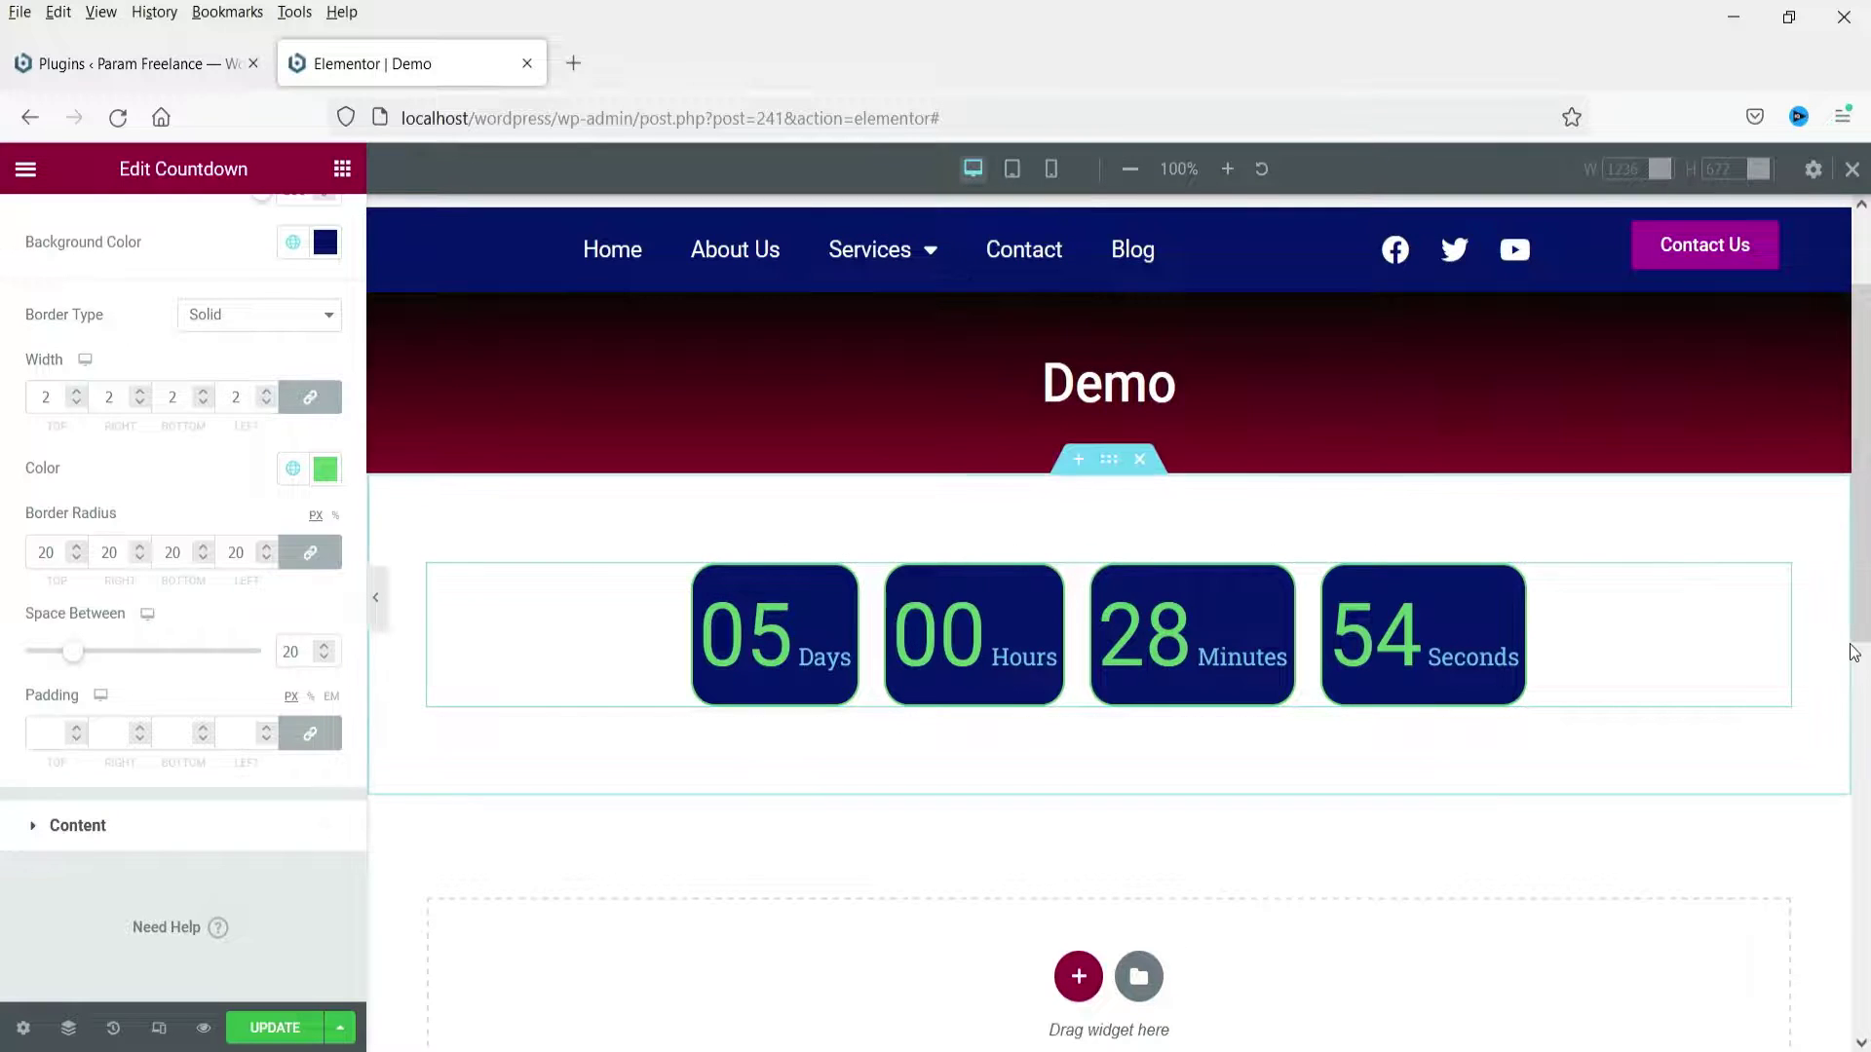
click(1855, 171)
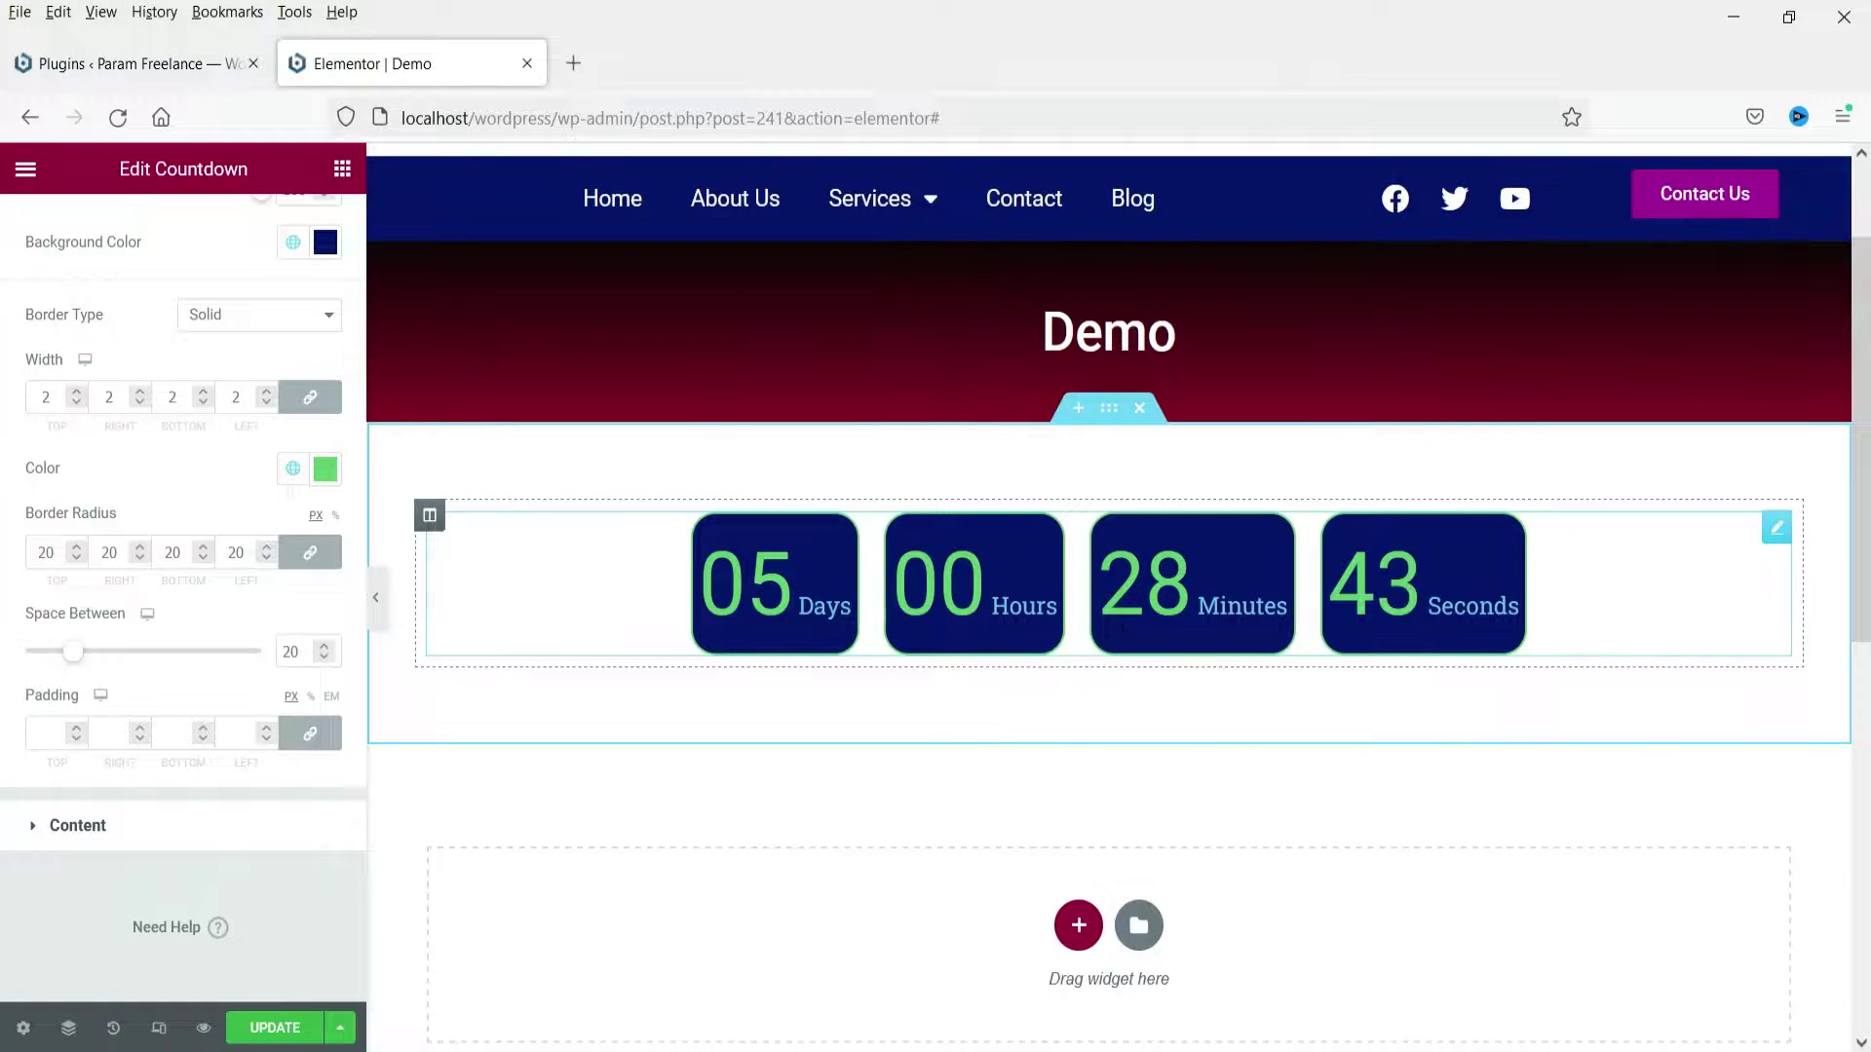
Open the Add Plugins page in a new browser tab from the installed plugins list and search for "elementor kits lite".
key(ctrl+Tab)
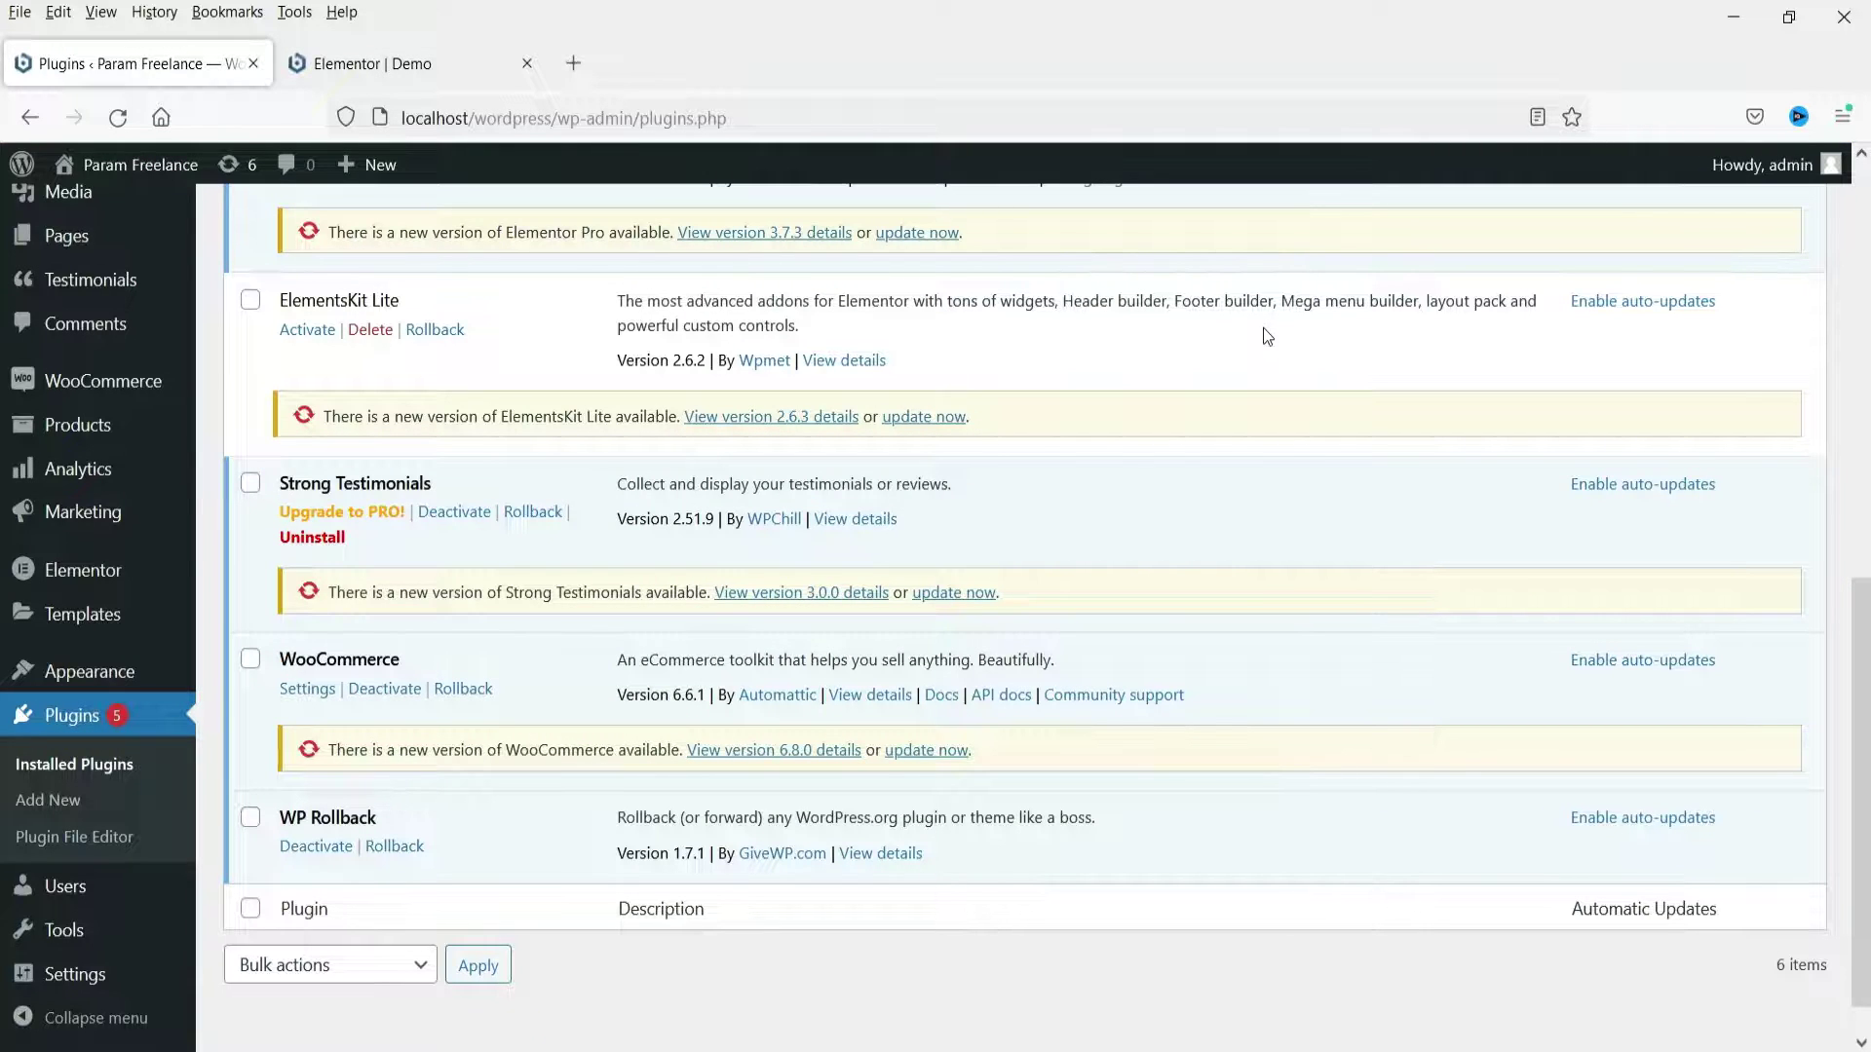
scroll(1264, 332, up, 2)
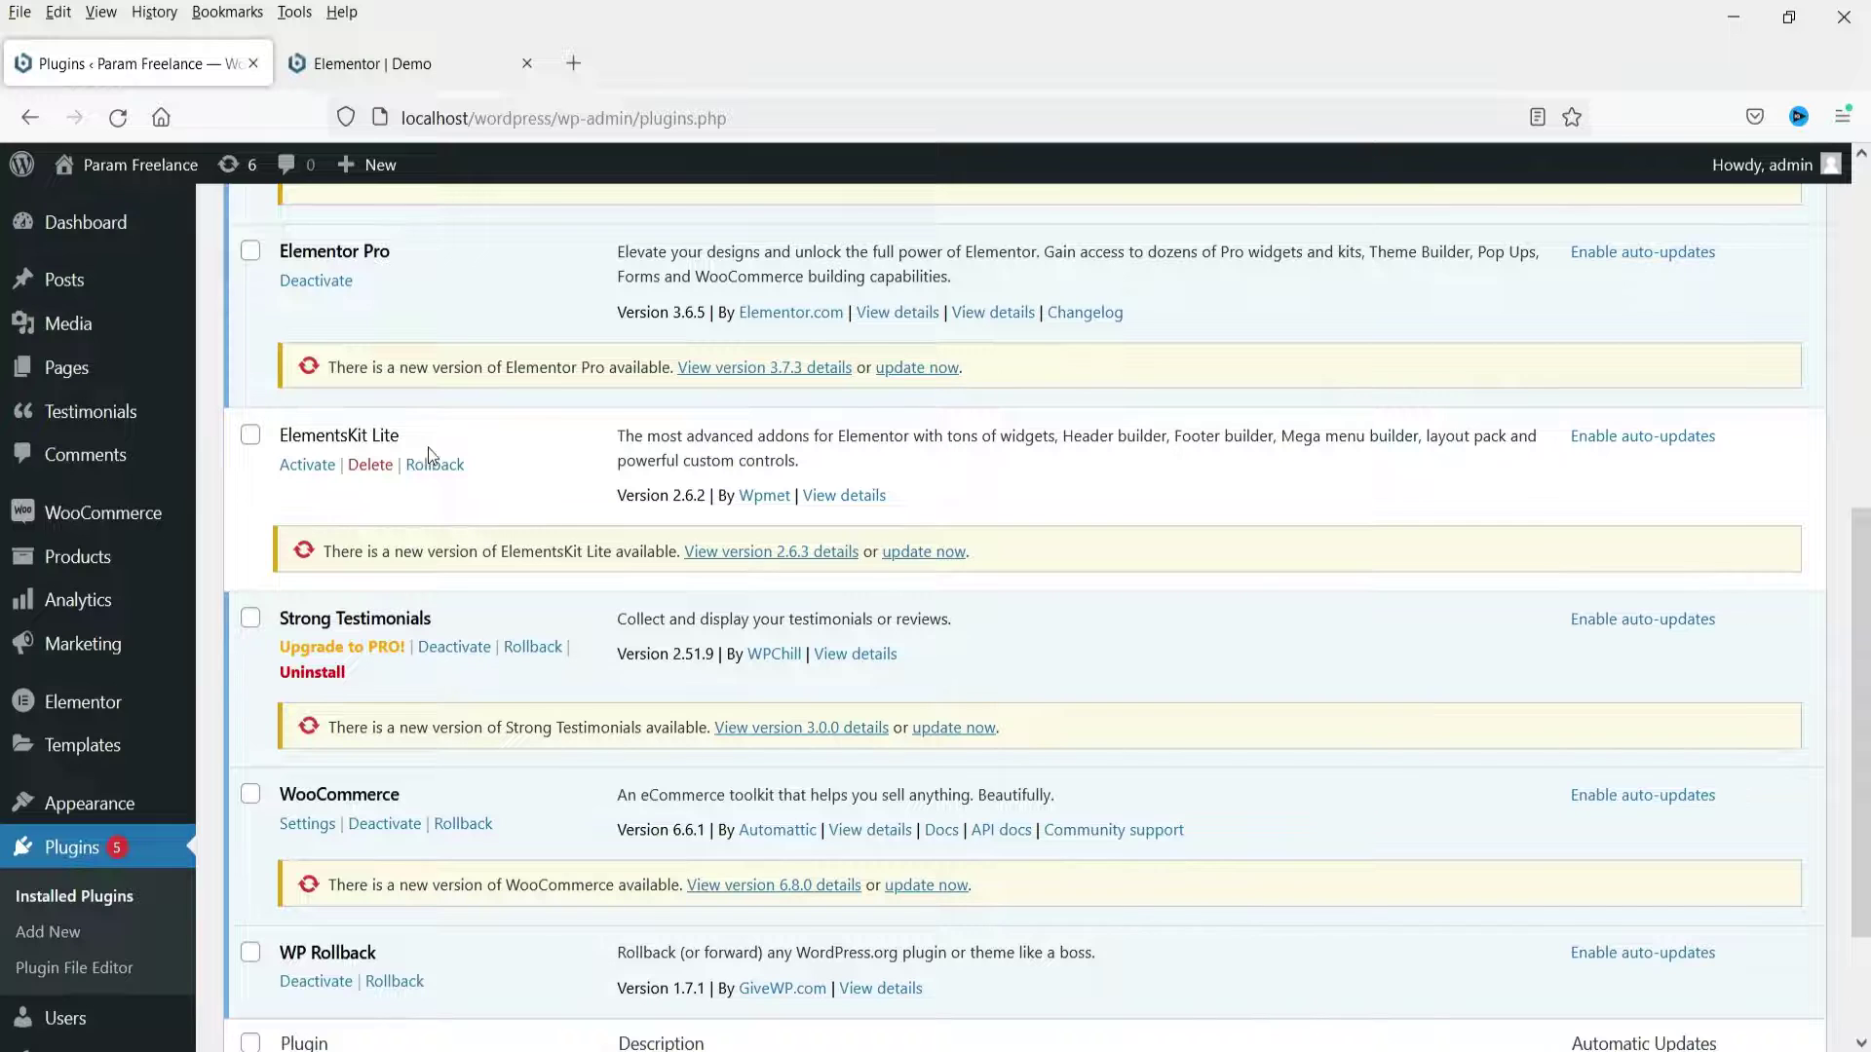
scroll(572, 518, up, 10)
right_click(377, 235)
click(483, 261)
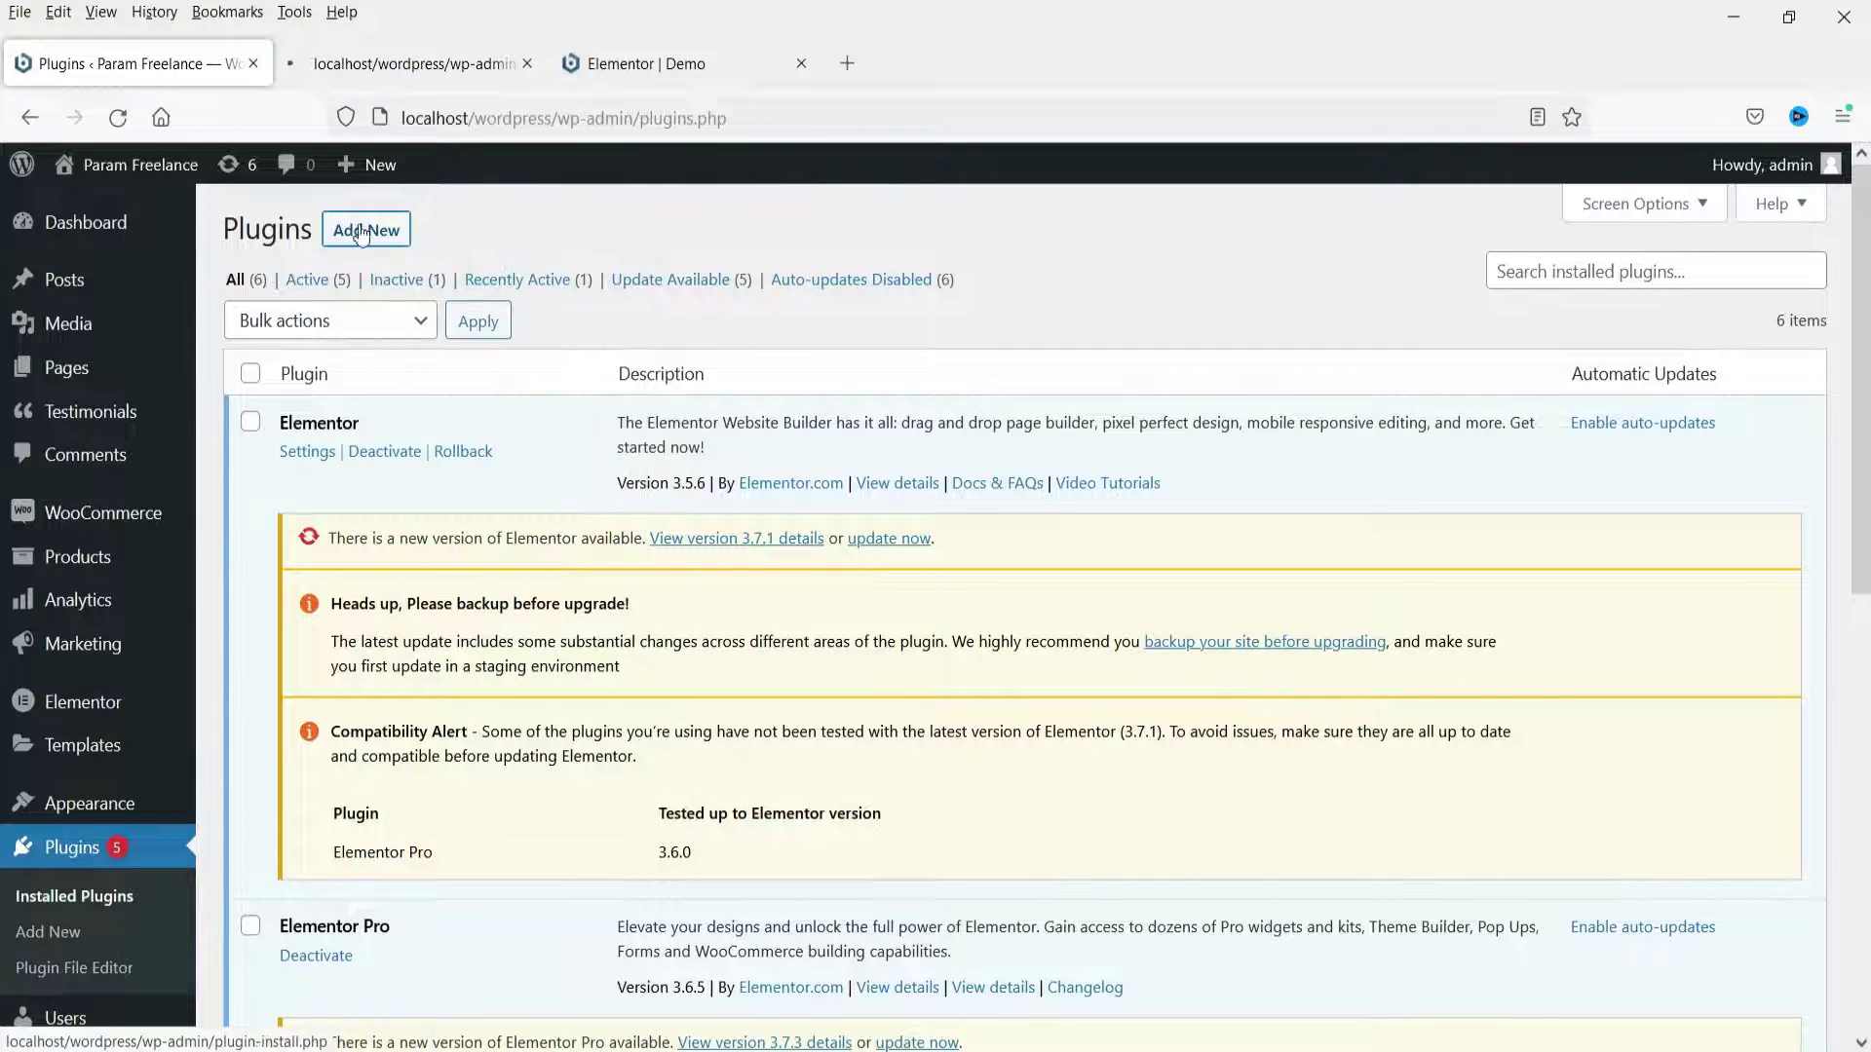
click(405, 68)
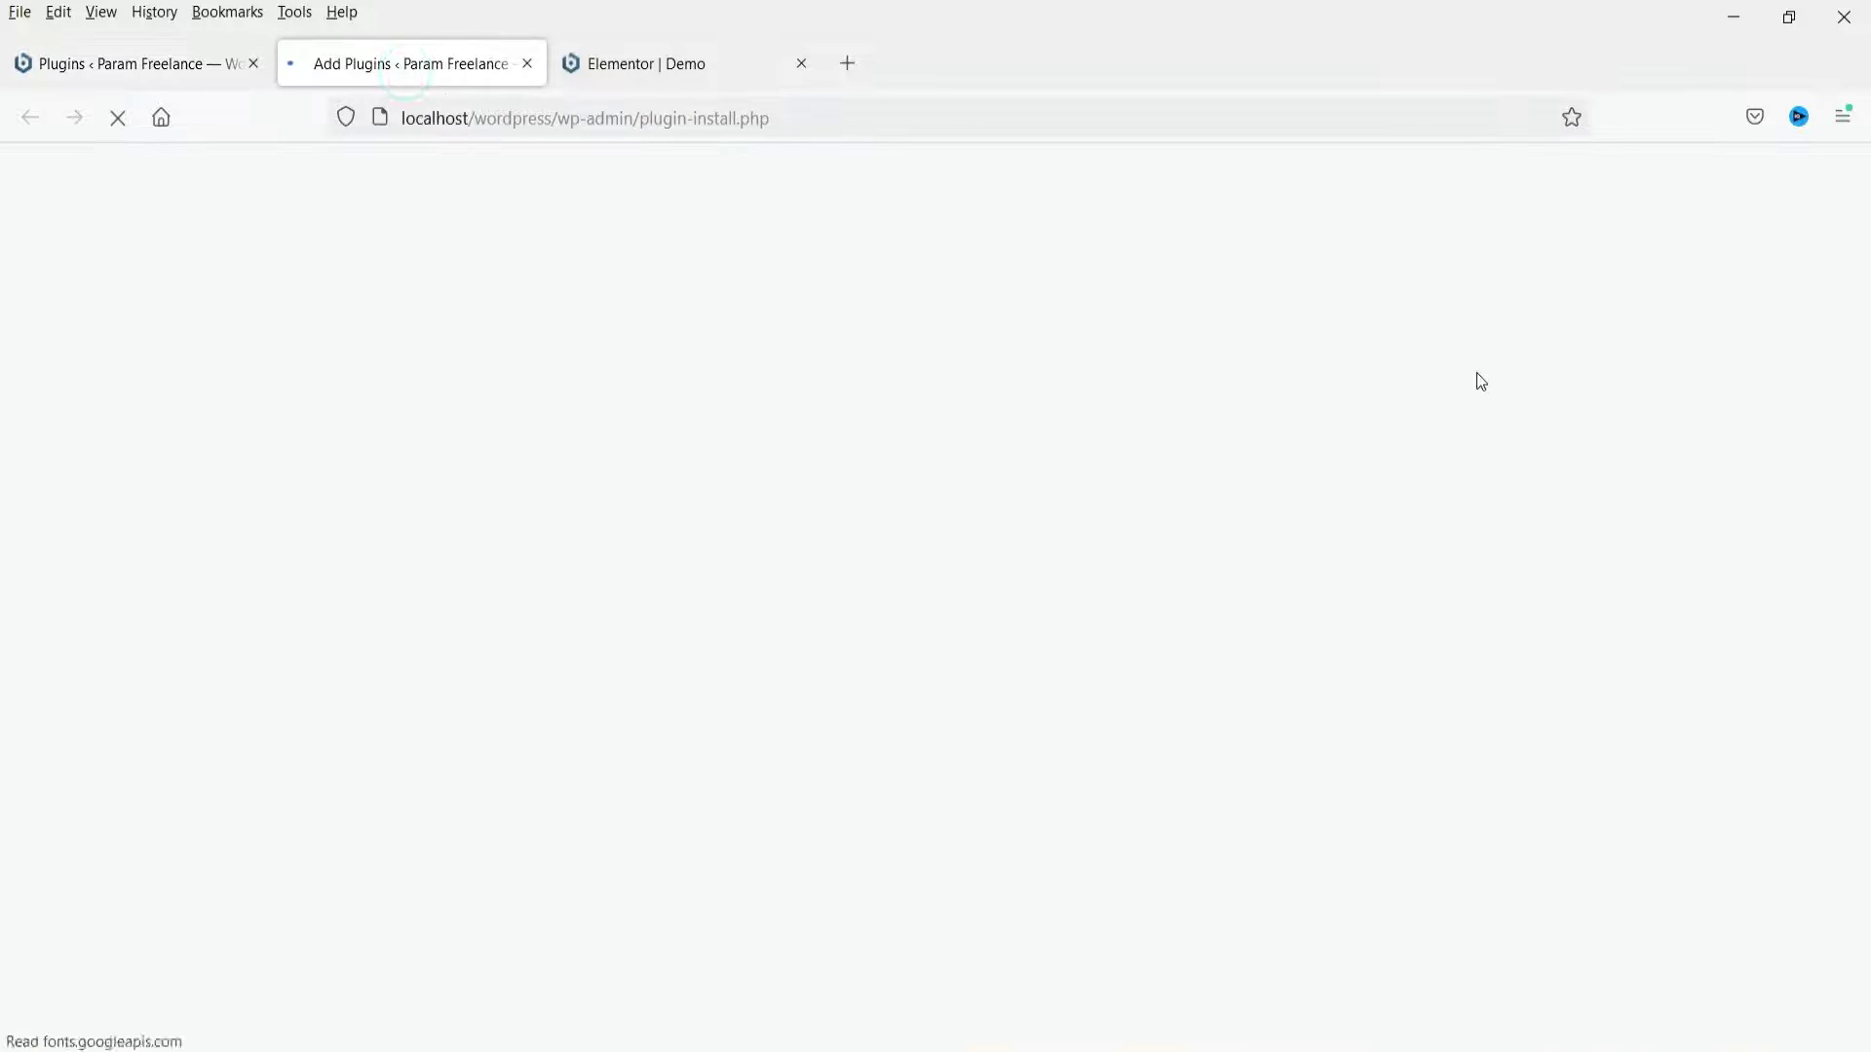
click(1550, 303)
text(ele)
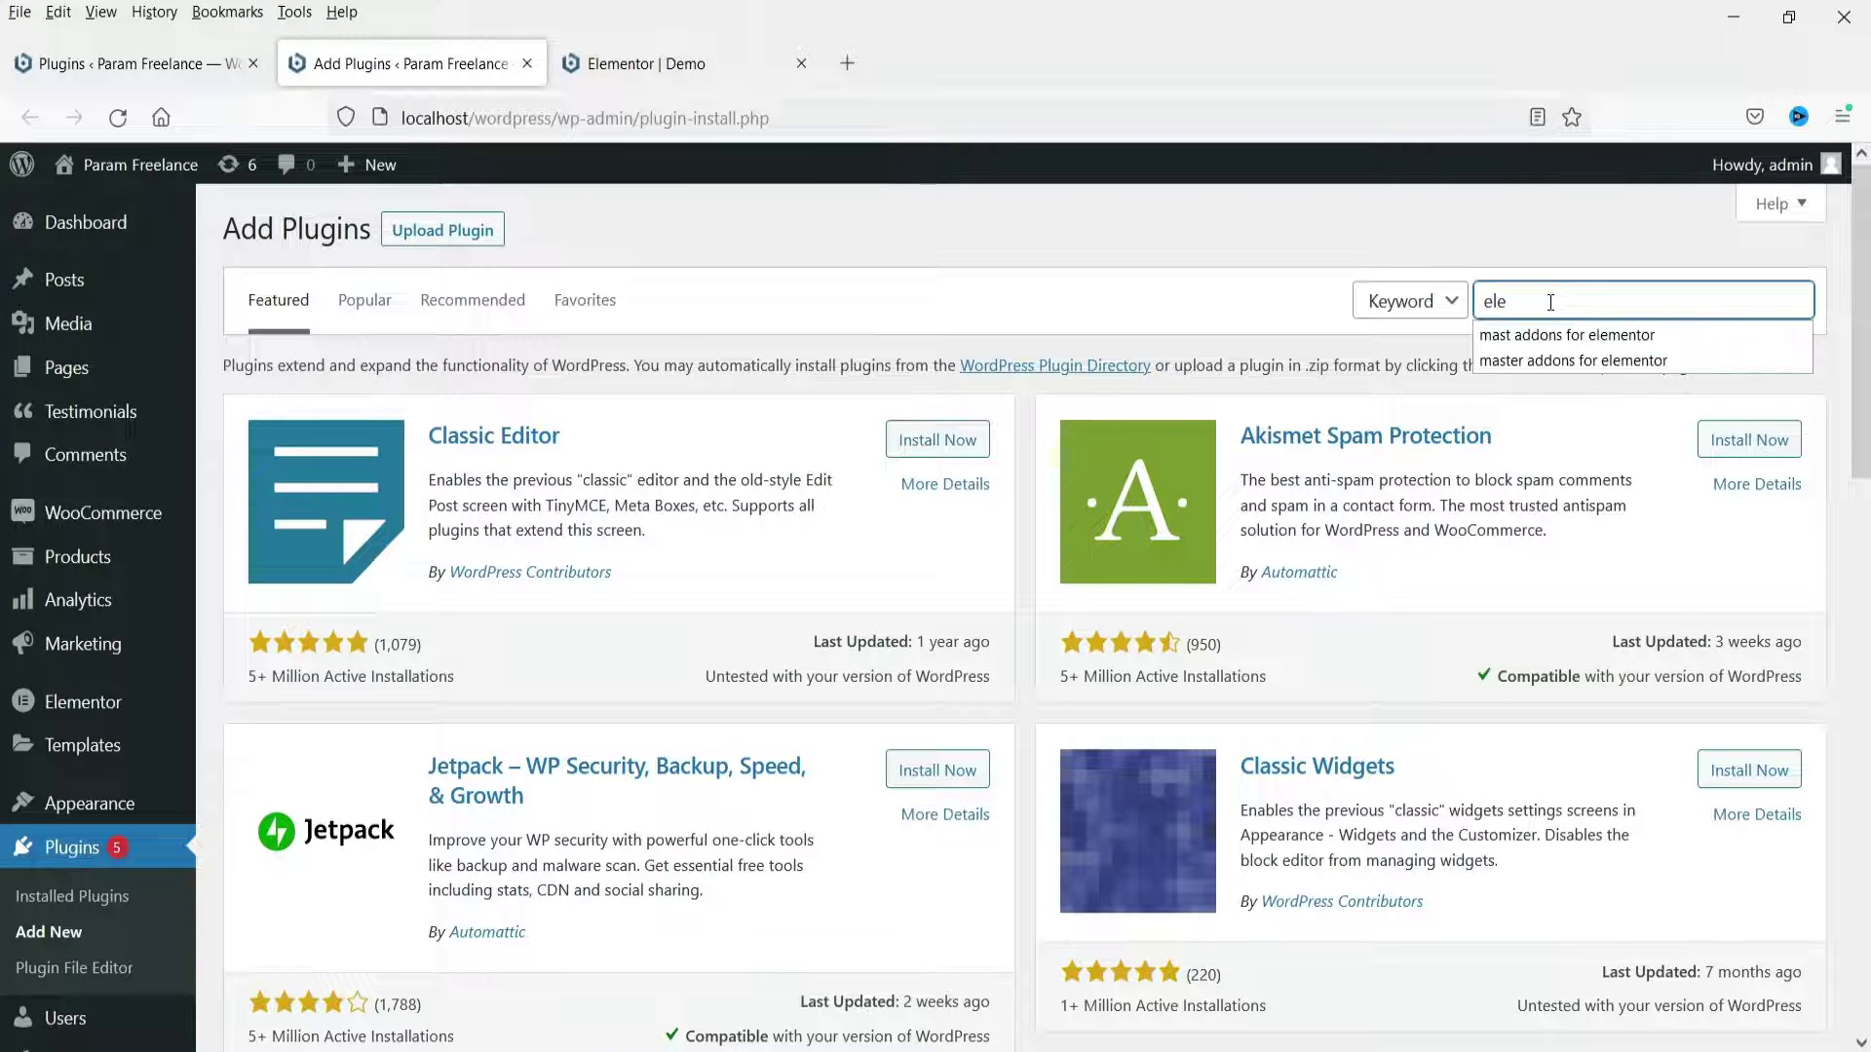
text(mentor kits lite)
key(Return)
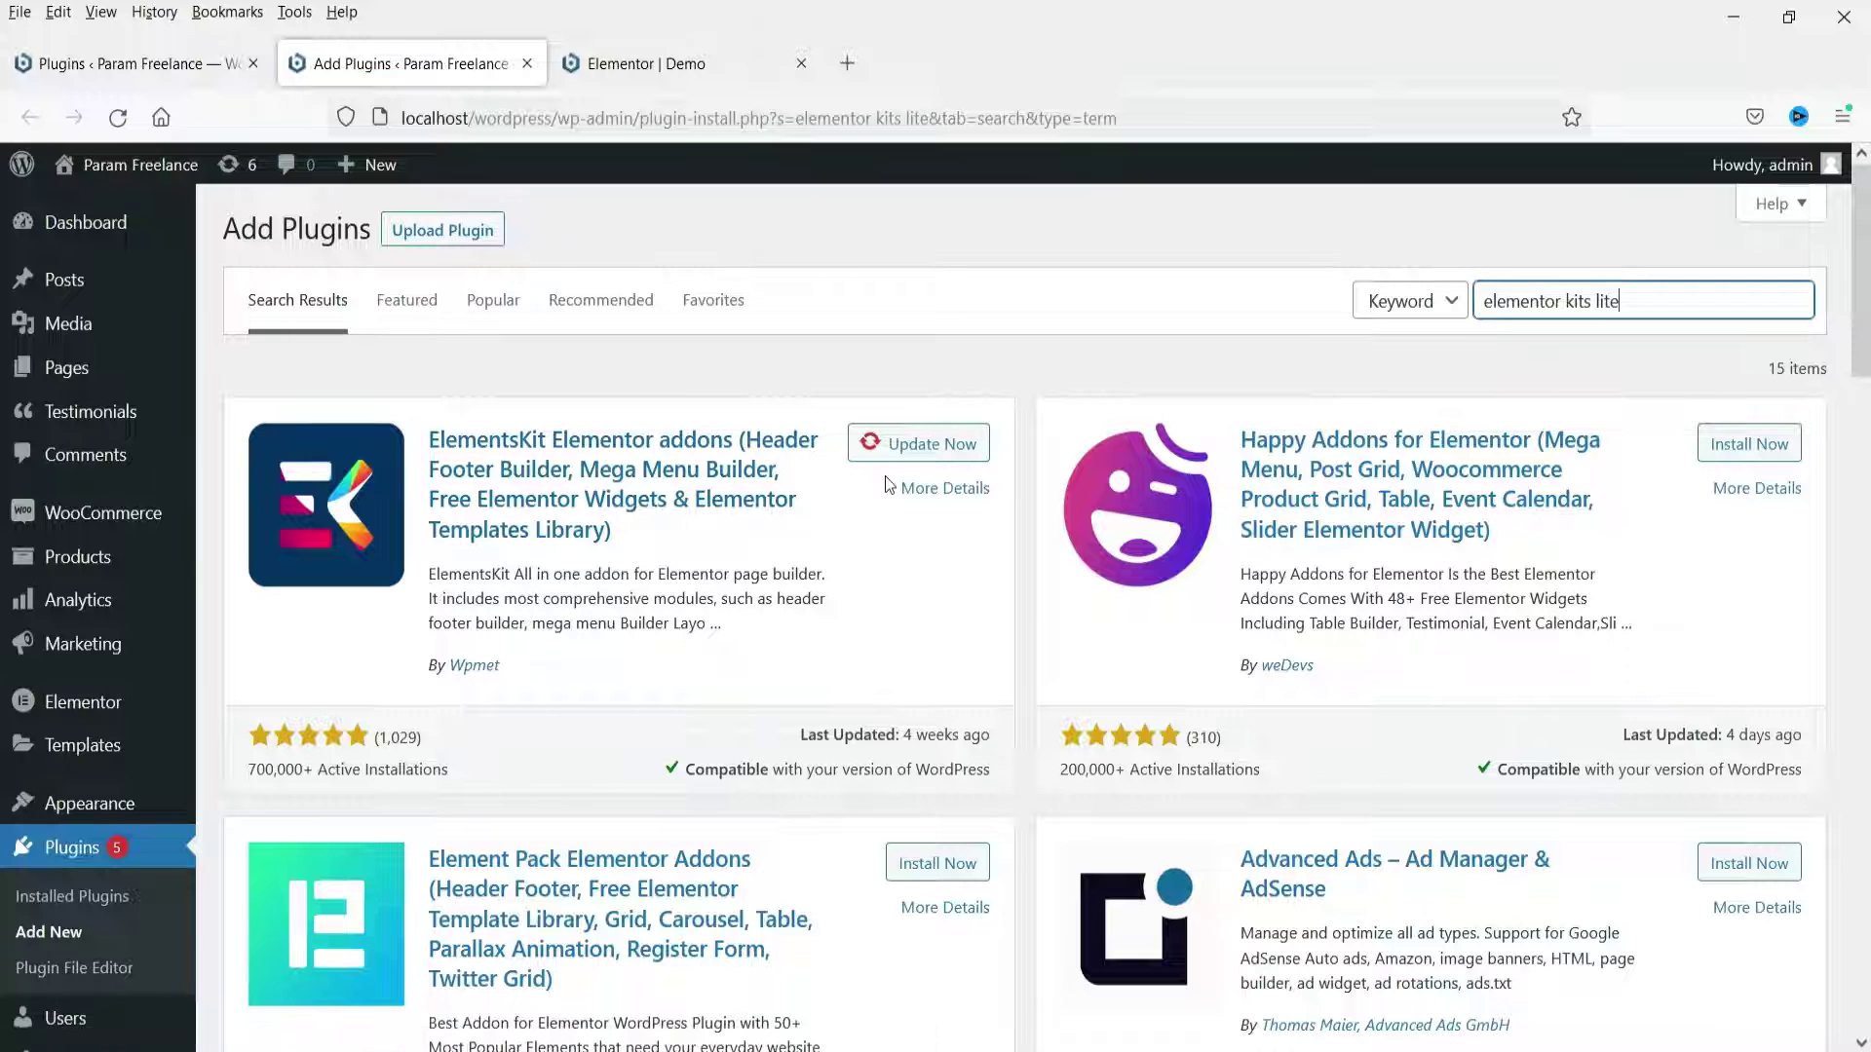
Activate the installed ElementsKit Lite plugin and save the Demo page in the Elementor editor.
click(107, 63)
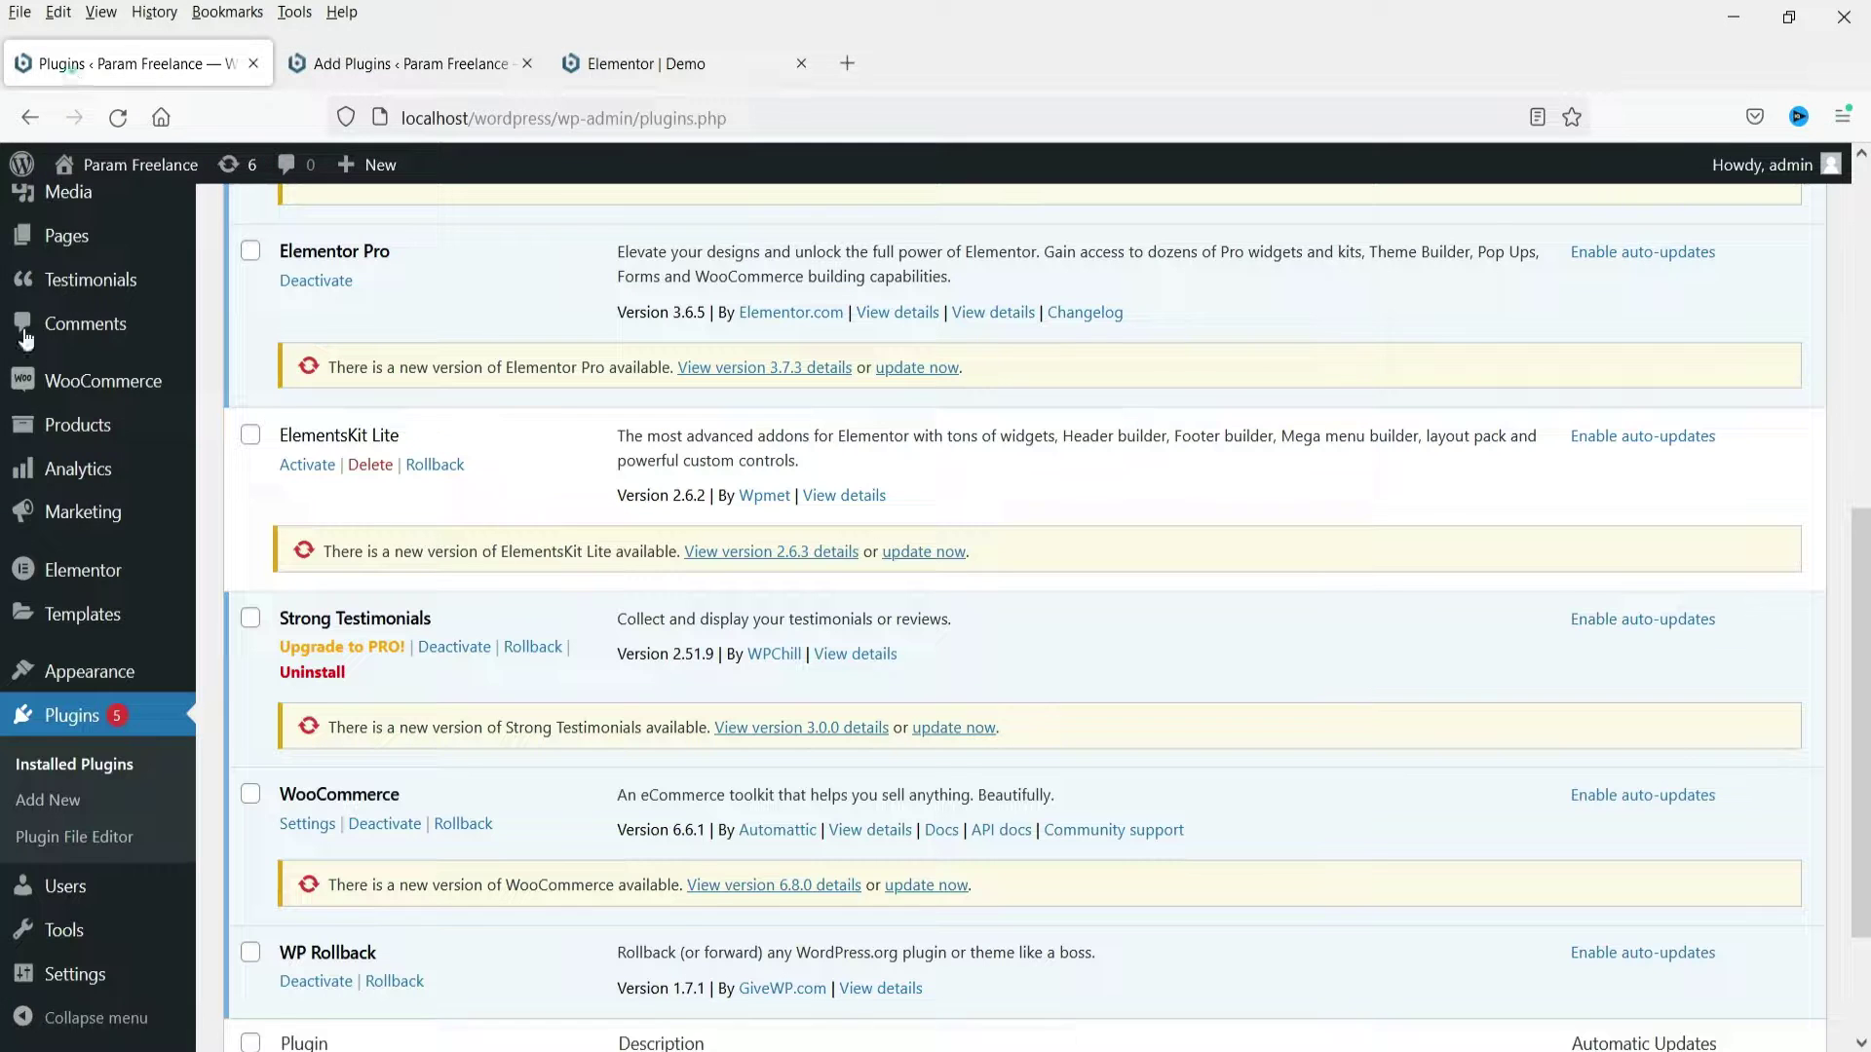
click(307, 467)
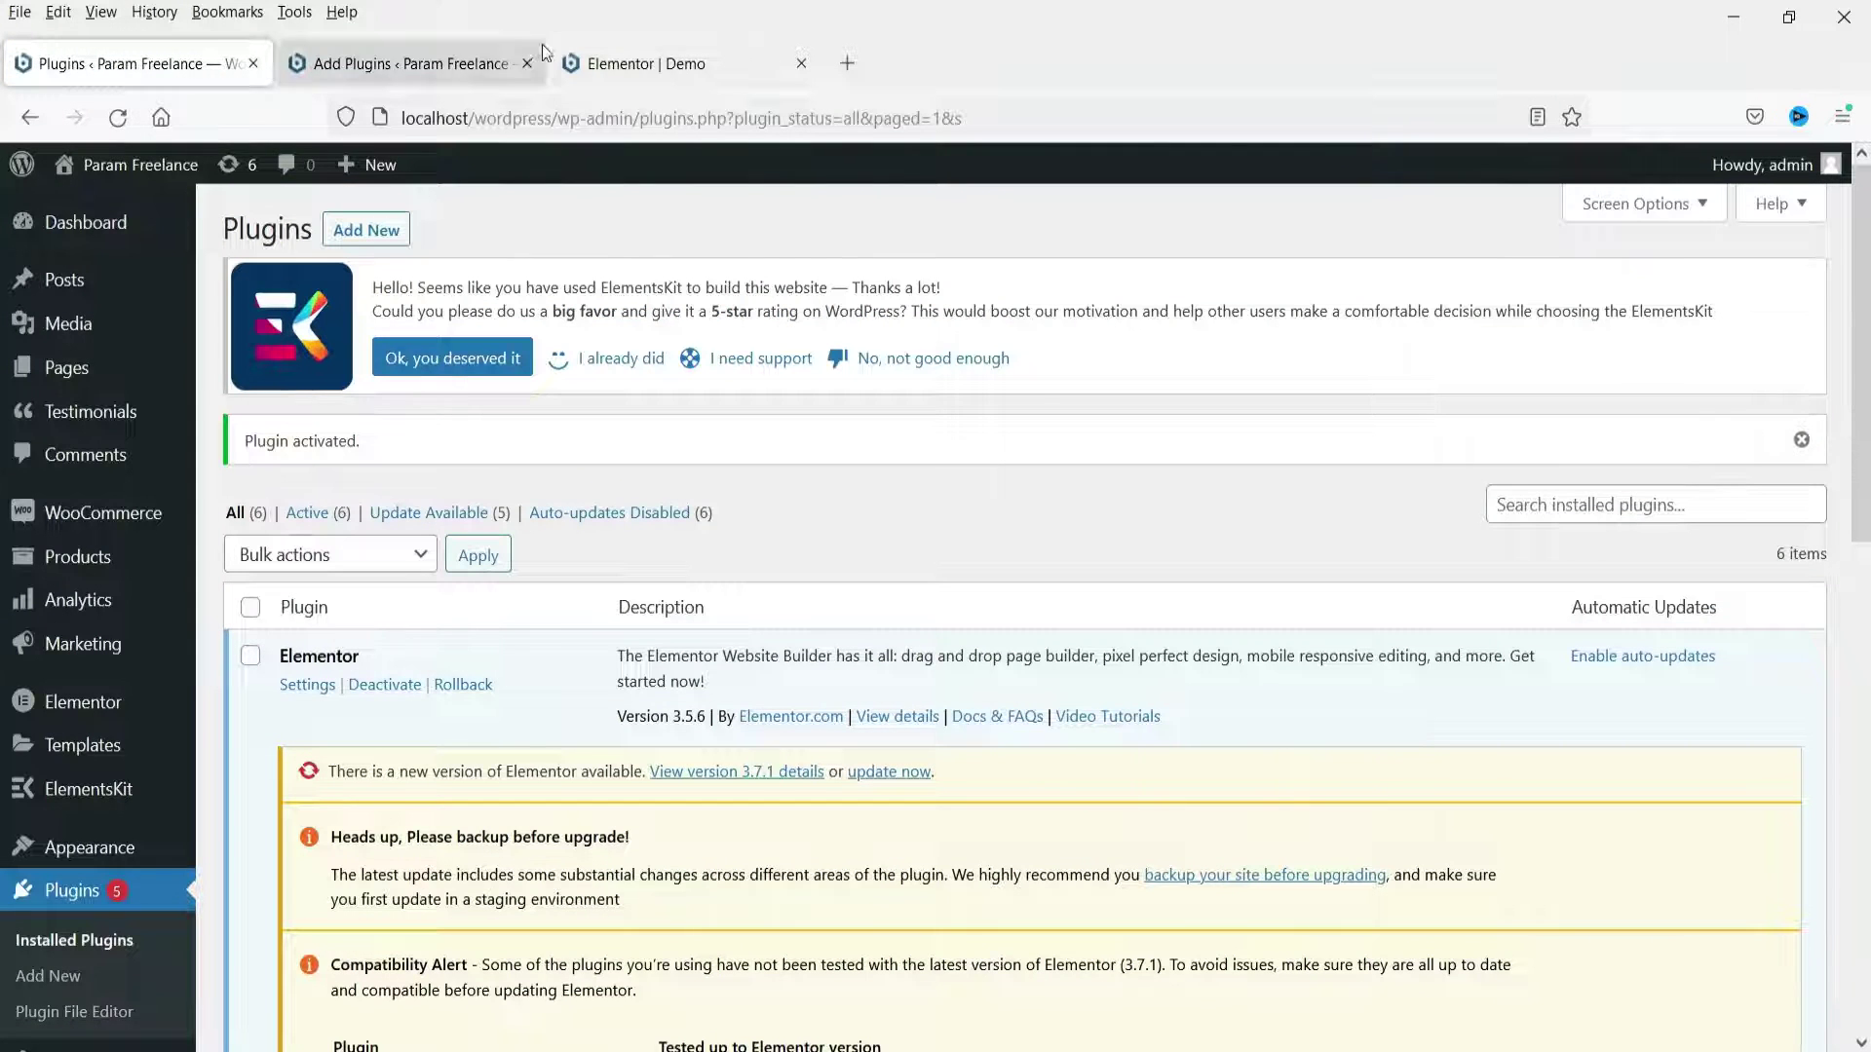
click(687, 63)
click(692, 61)
key(ctrl+s)
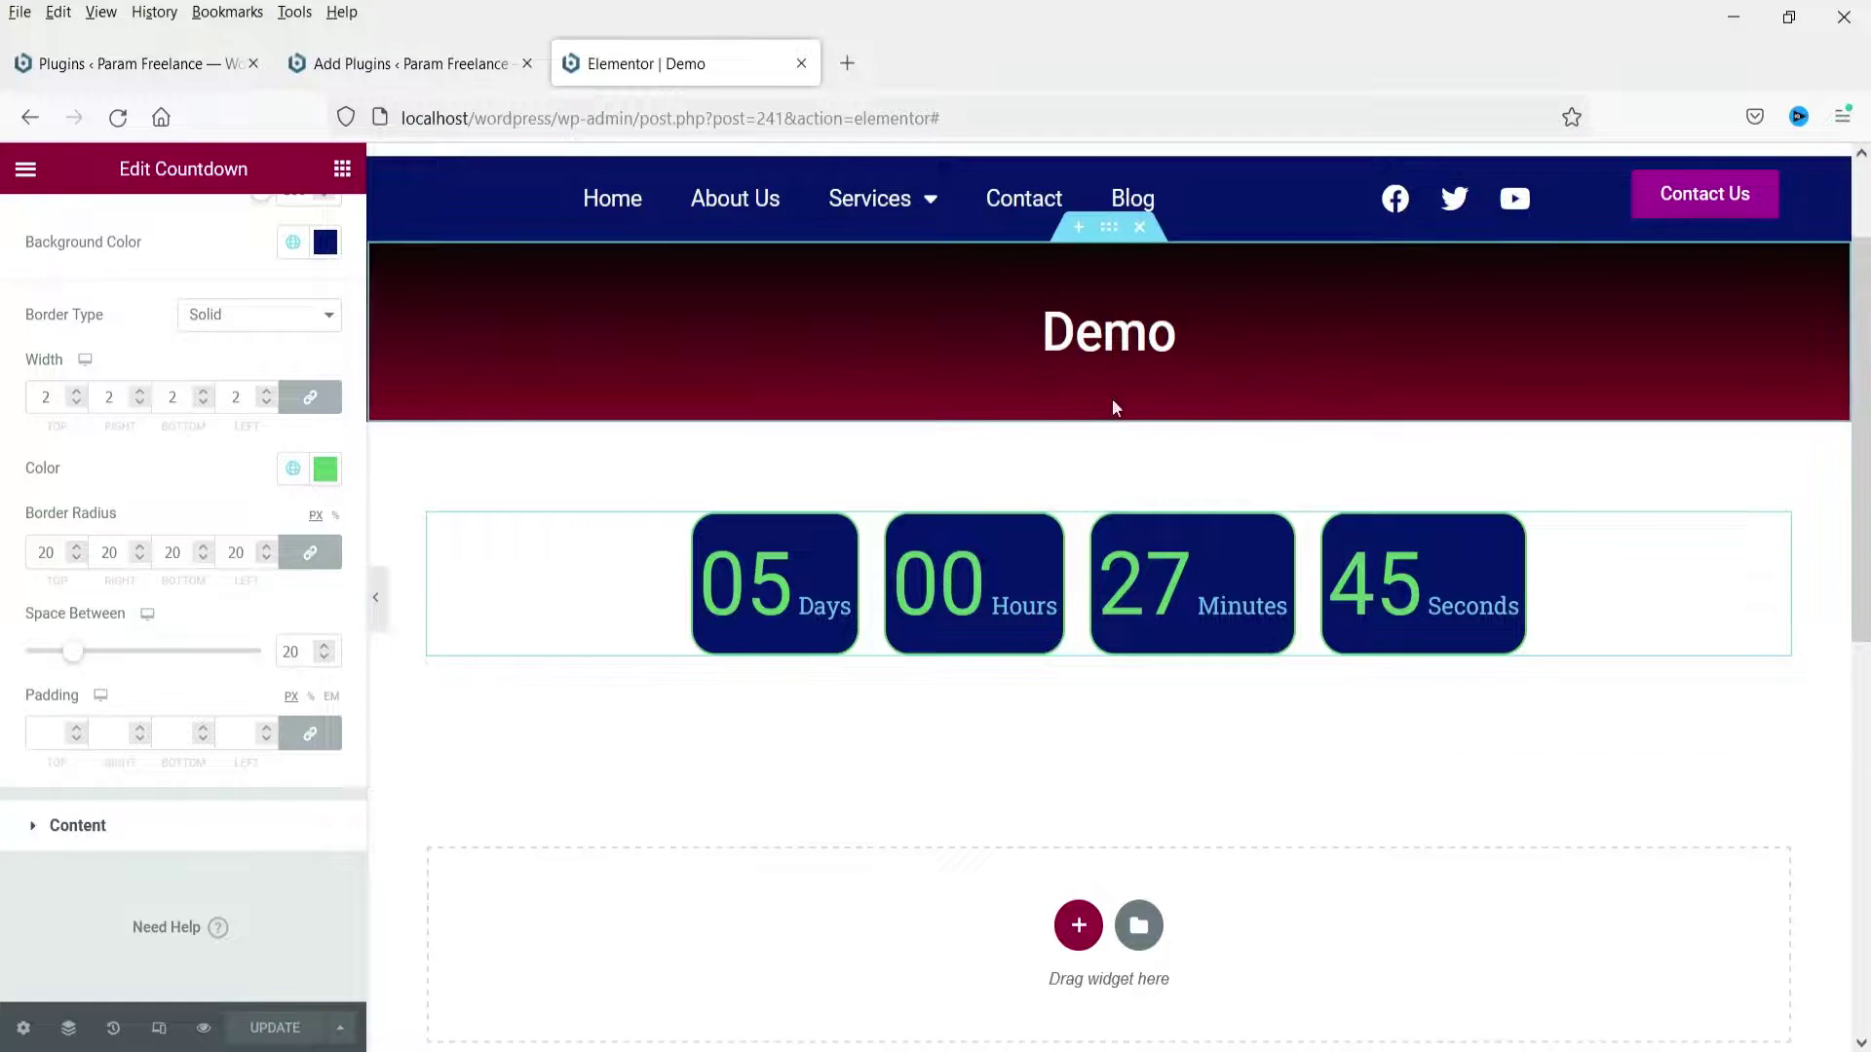
Give the section holding the countdown a light pink background colour and update the page.
click(1109, 408)
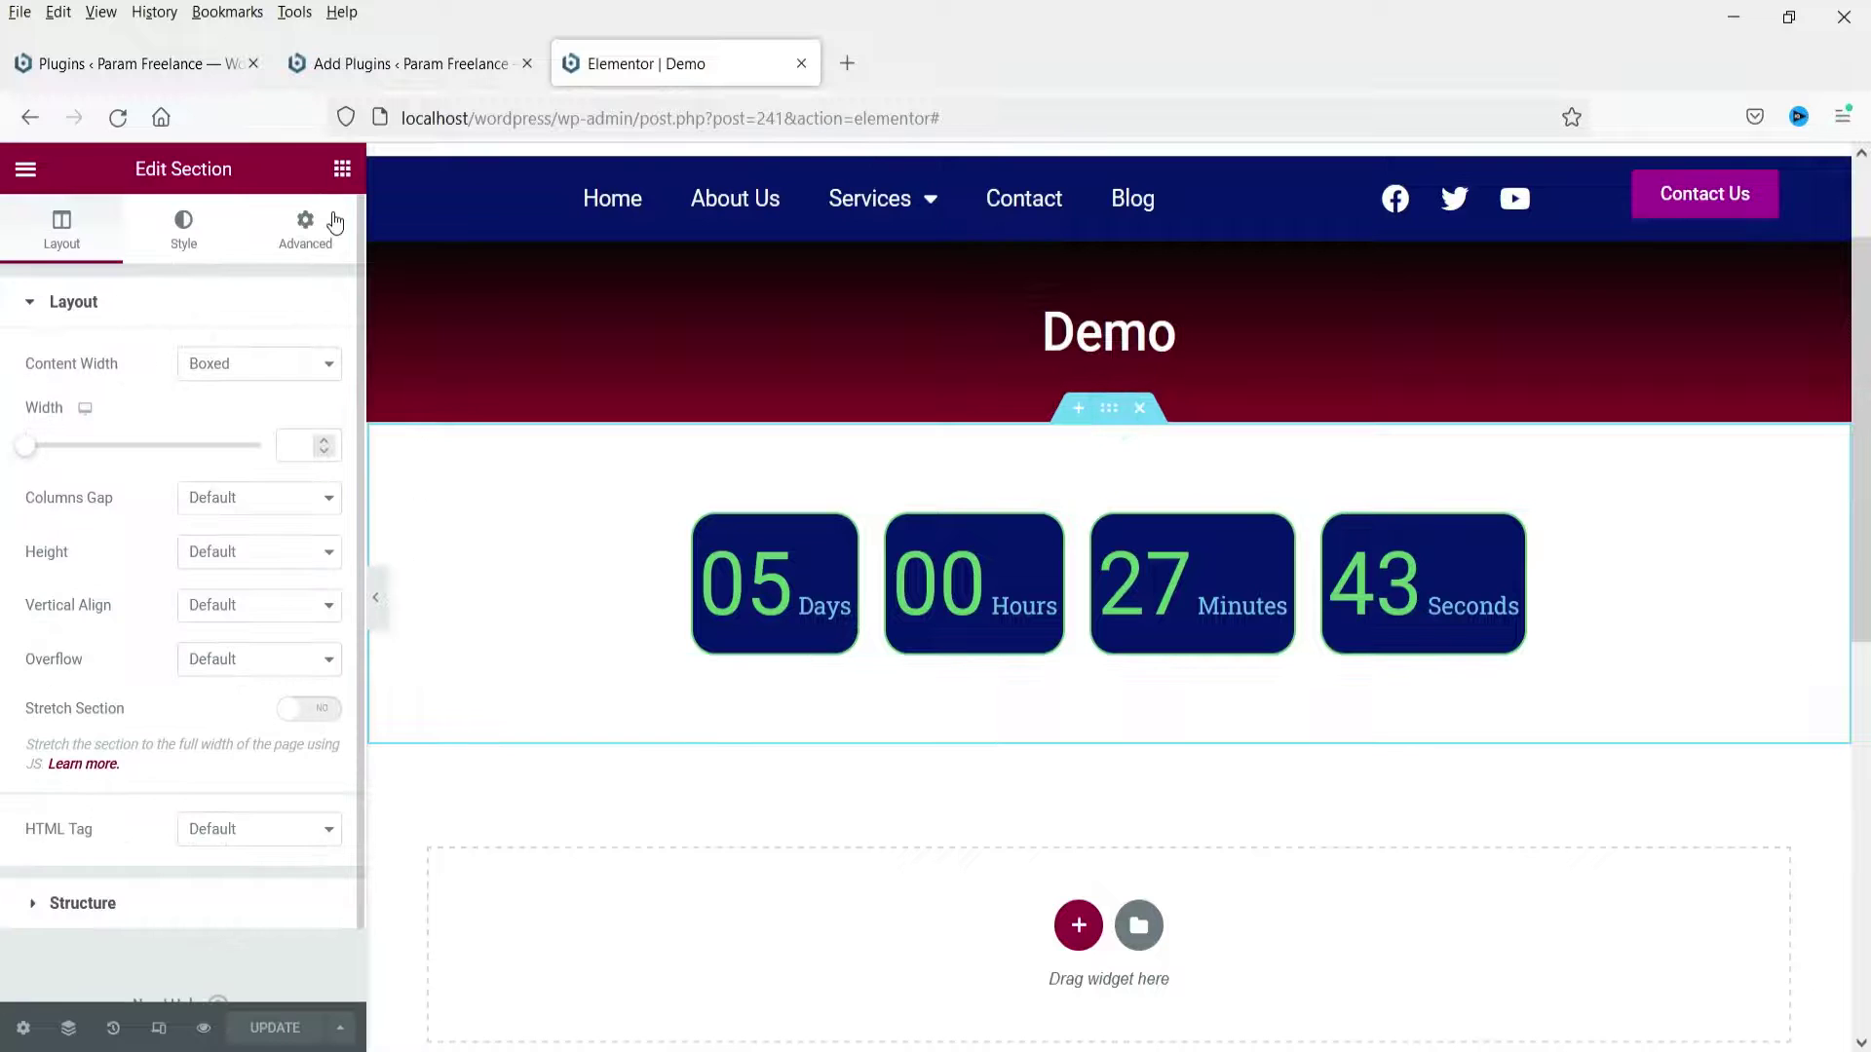
click(304, 230)
click(183, 229)
click(225, 417)
click(321, 472)
click(95, 551)
click(107, 302)
click(276, 1031)
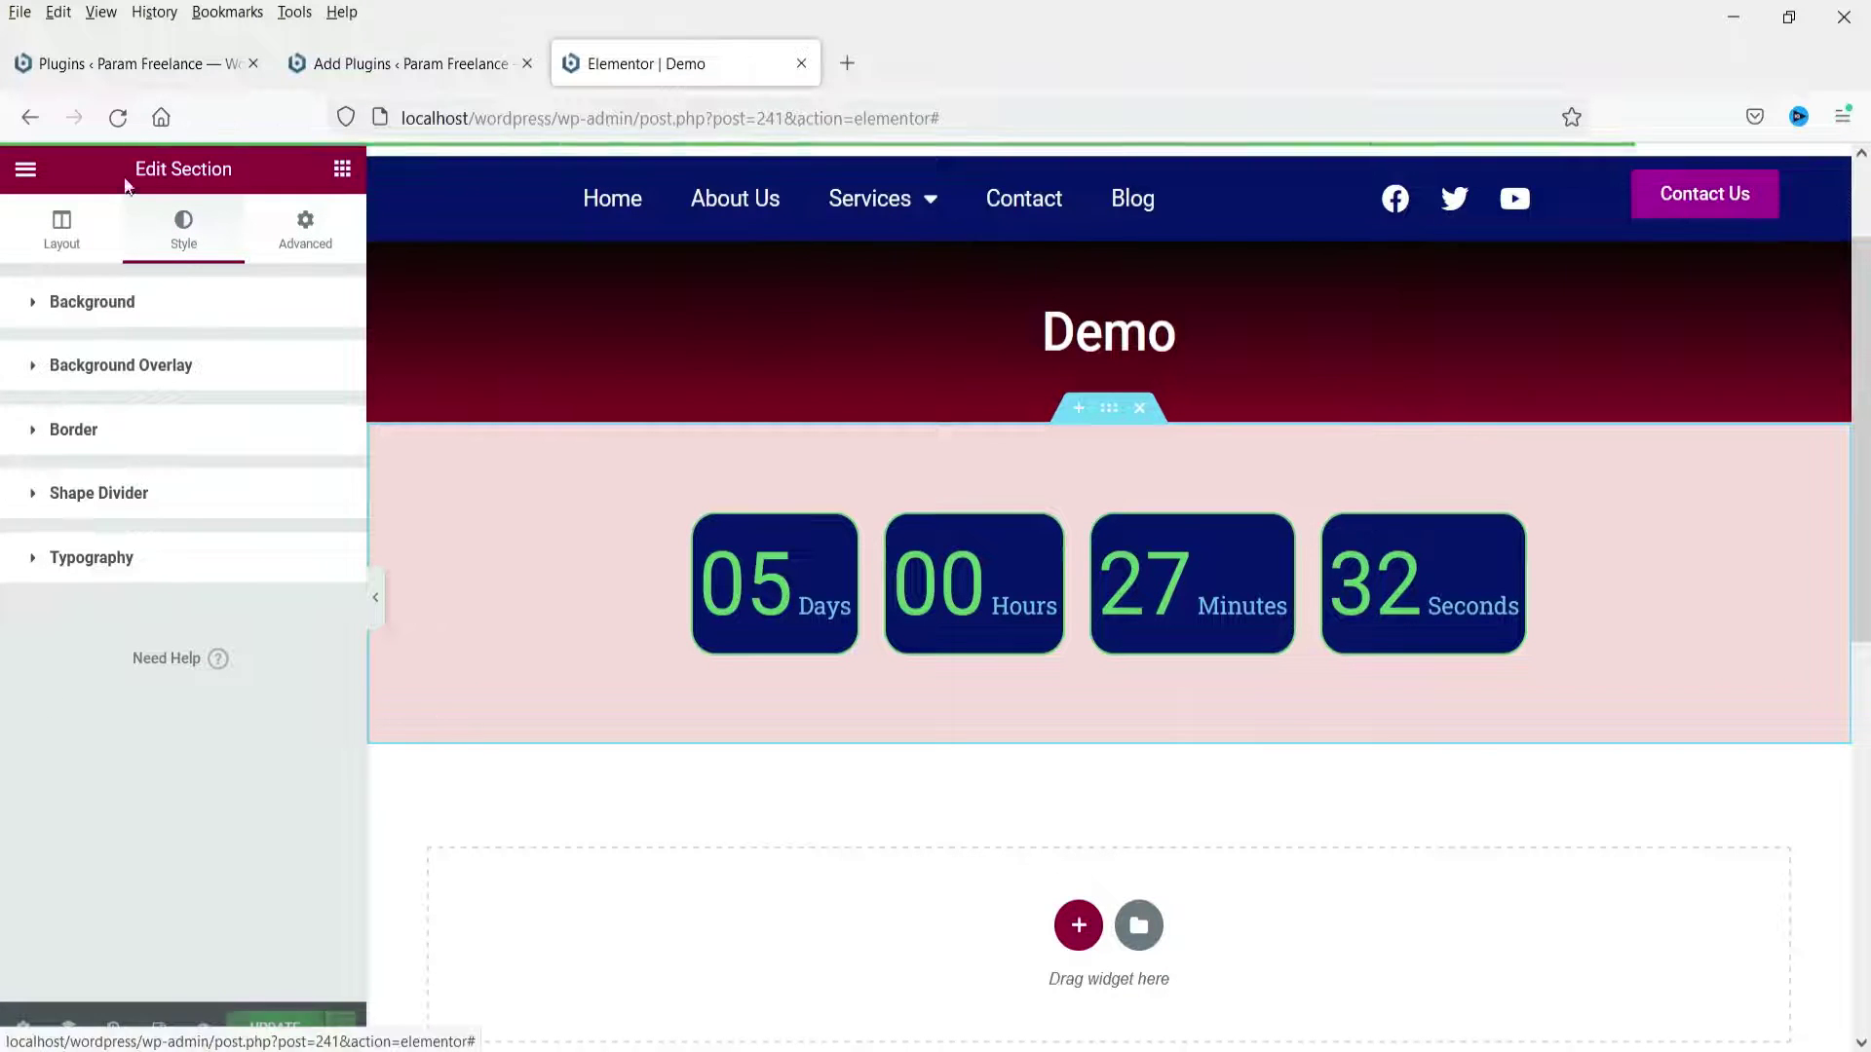
Reload the Elementor editor and add a single-column section below the countdown section.
click(117, 117)
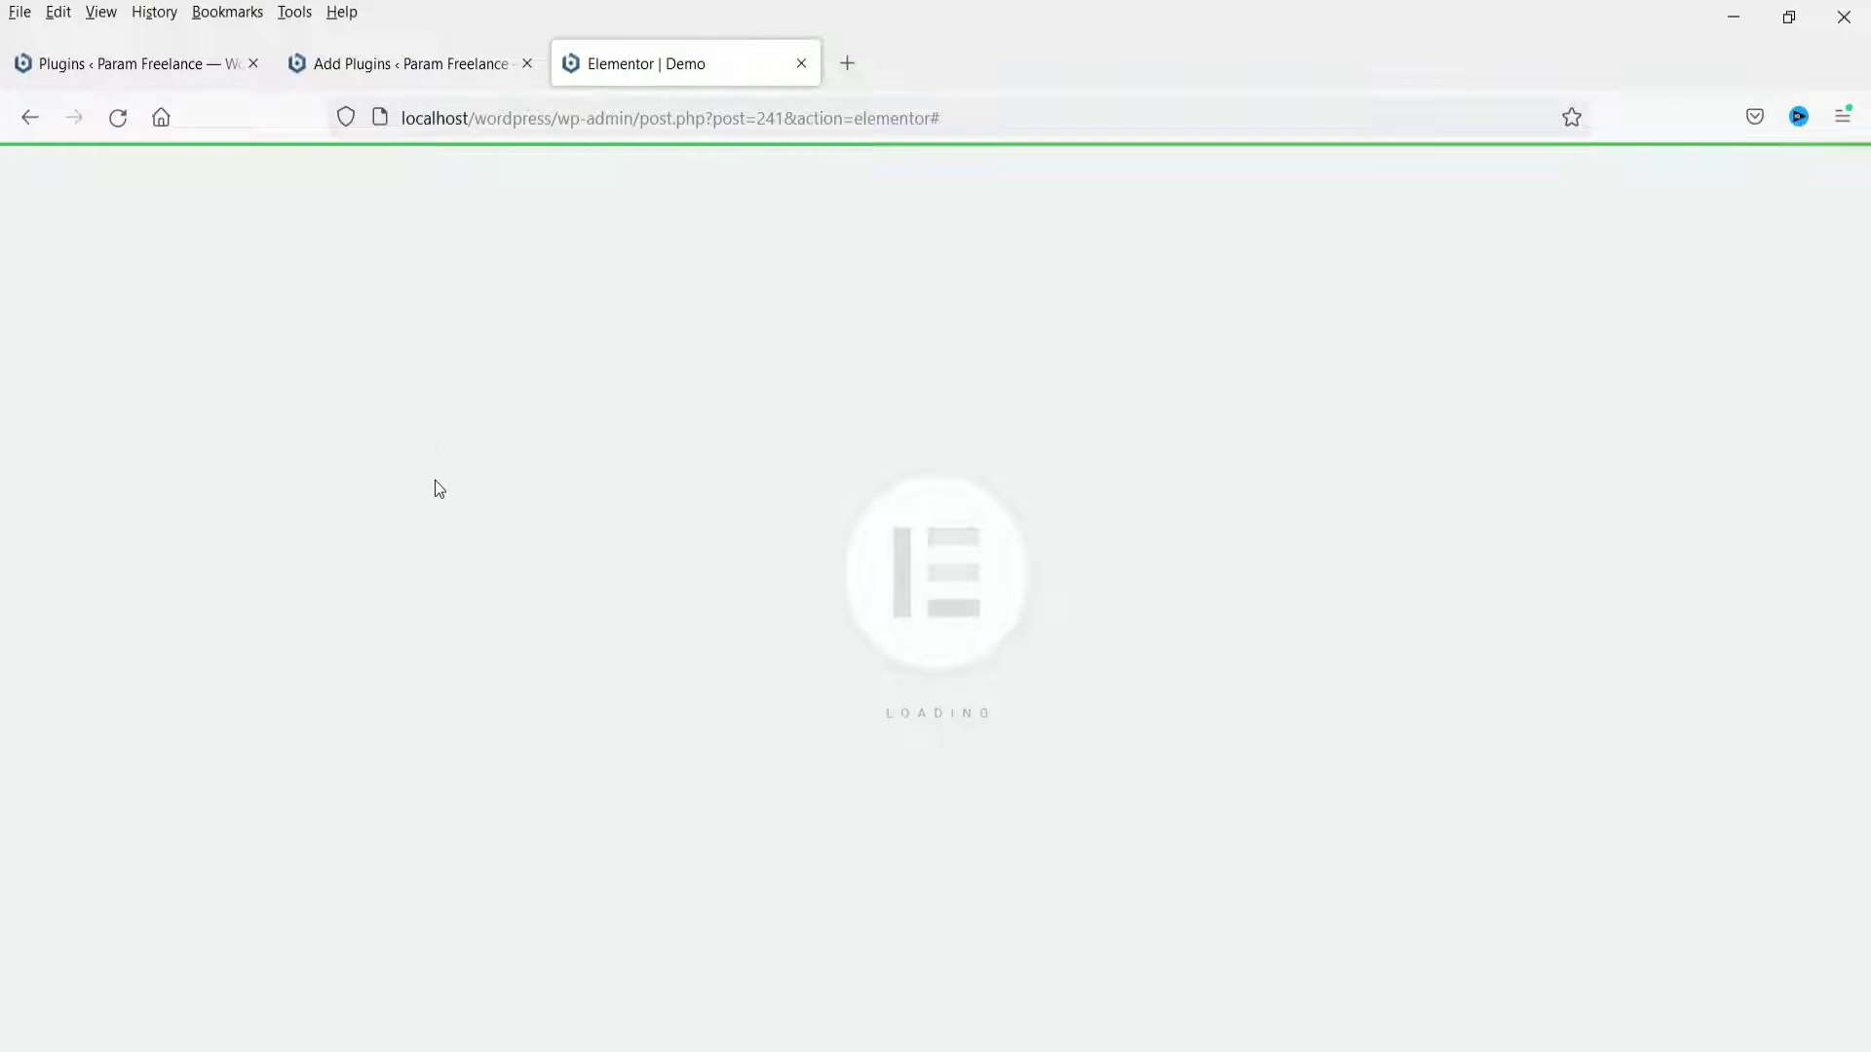
scroll(1006, 485, down, 3)
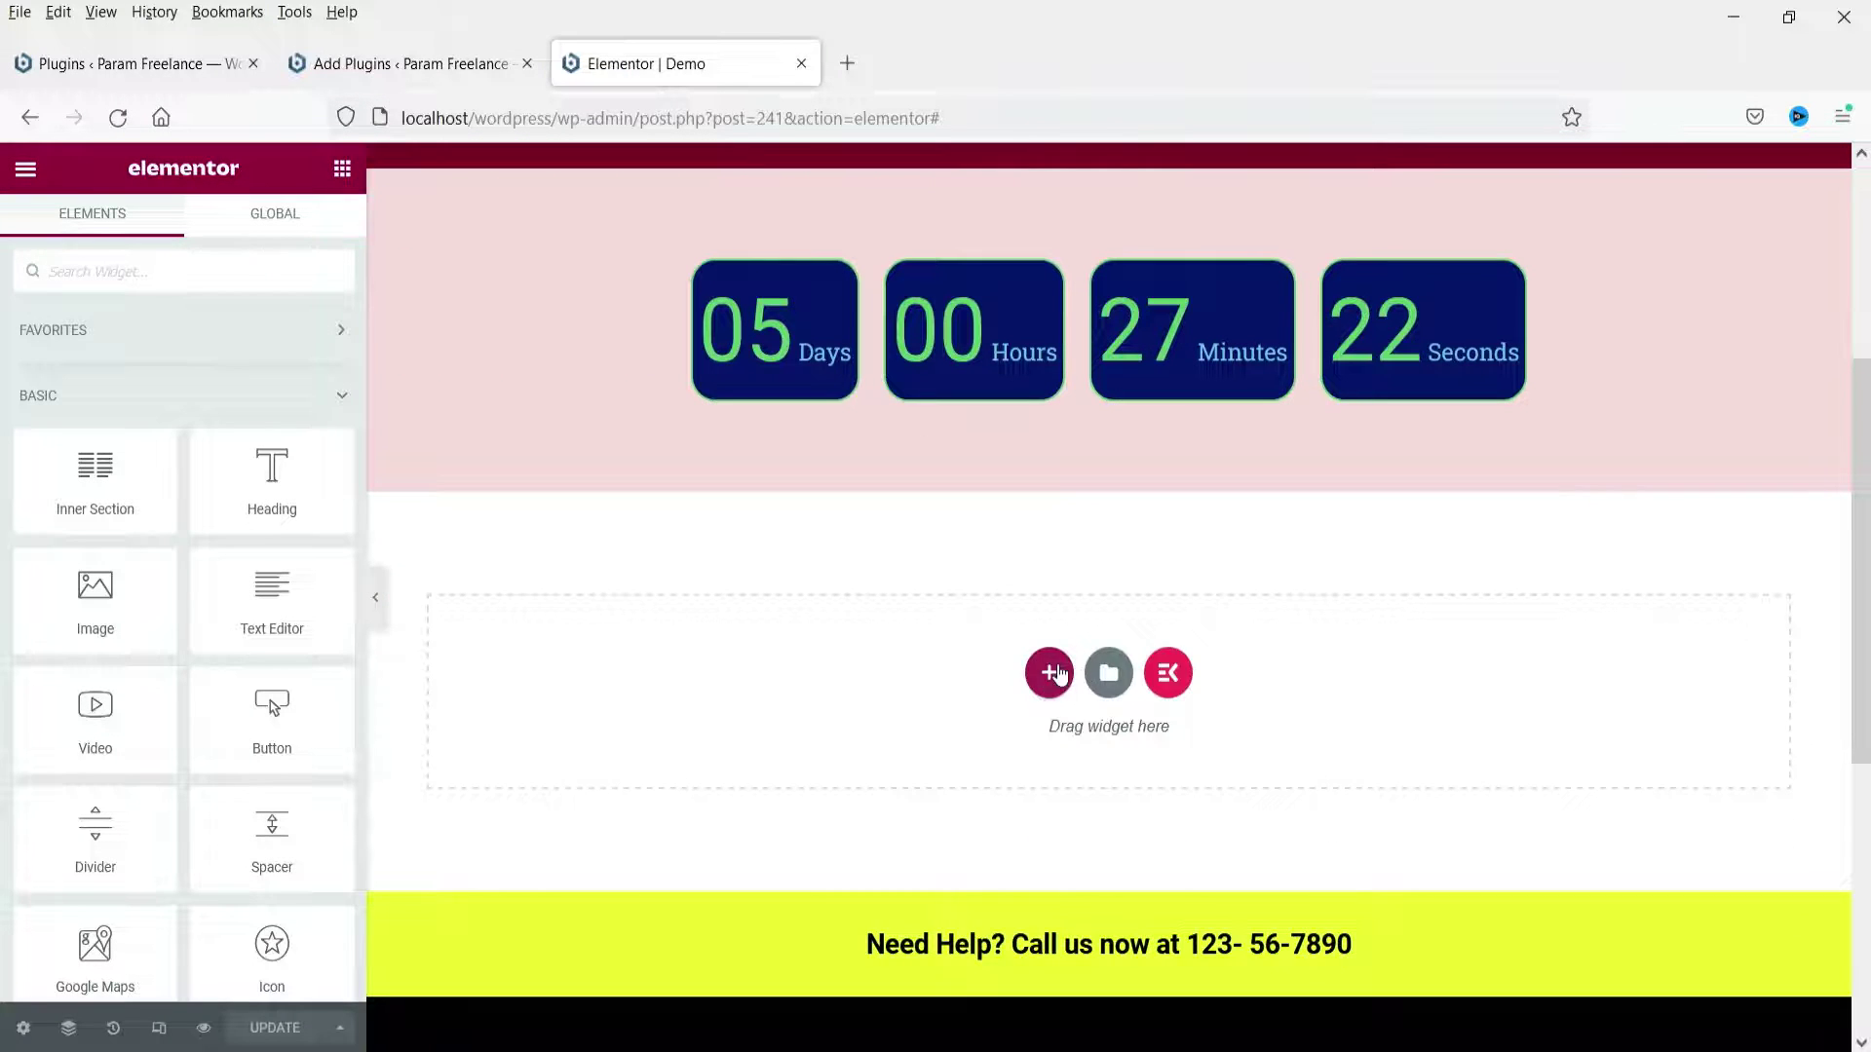
click(1049, 672)
click(777, 745)
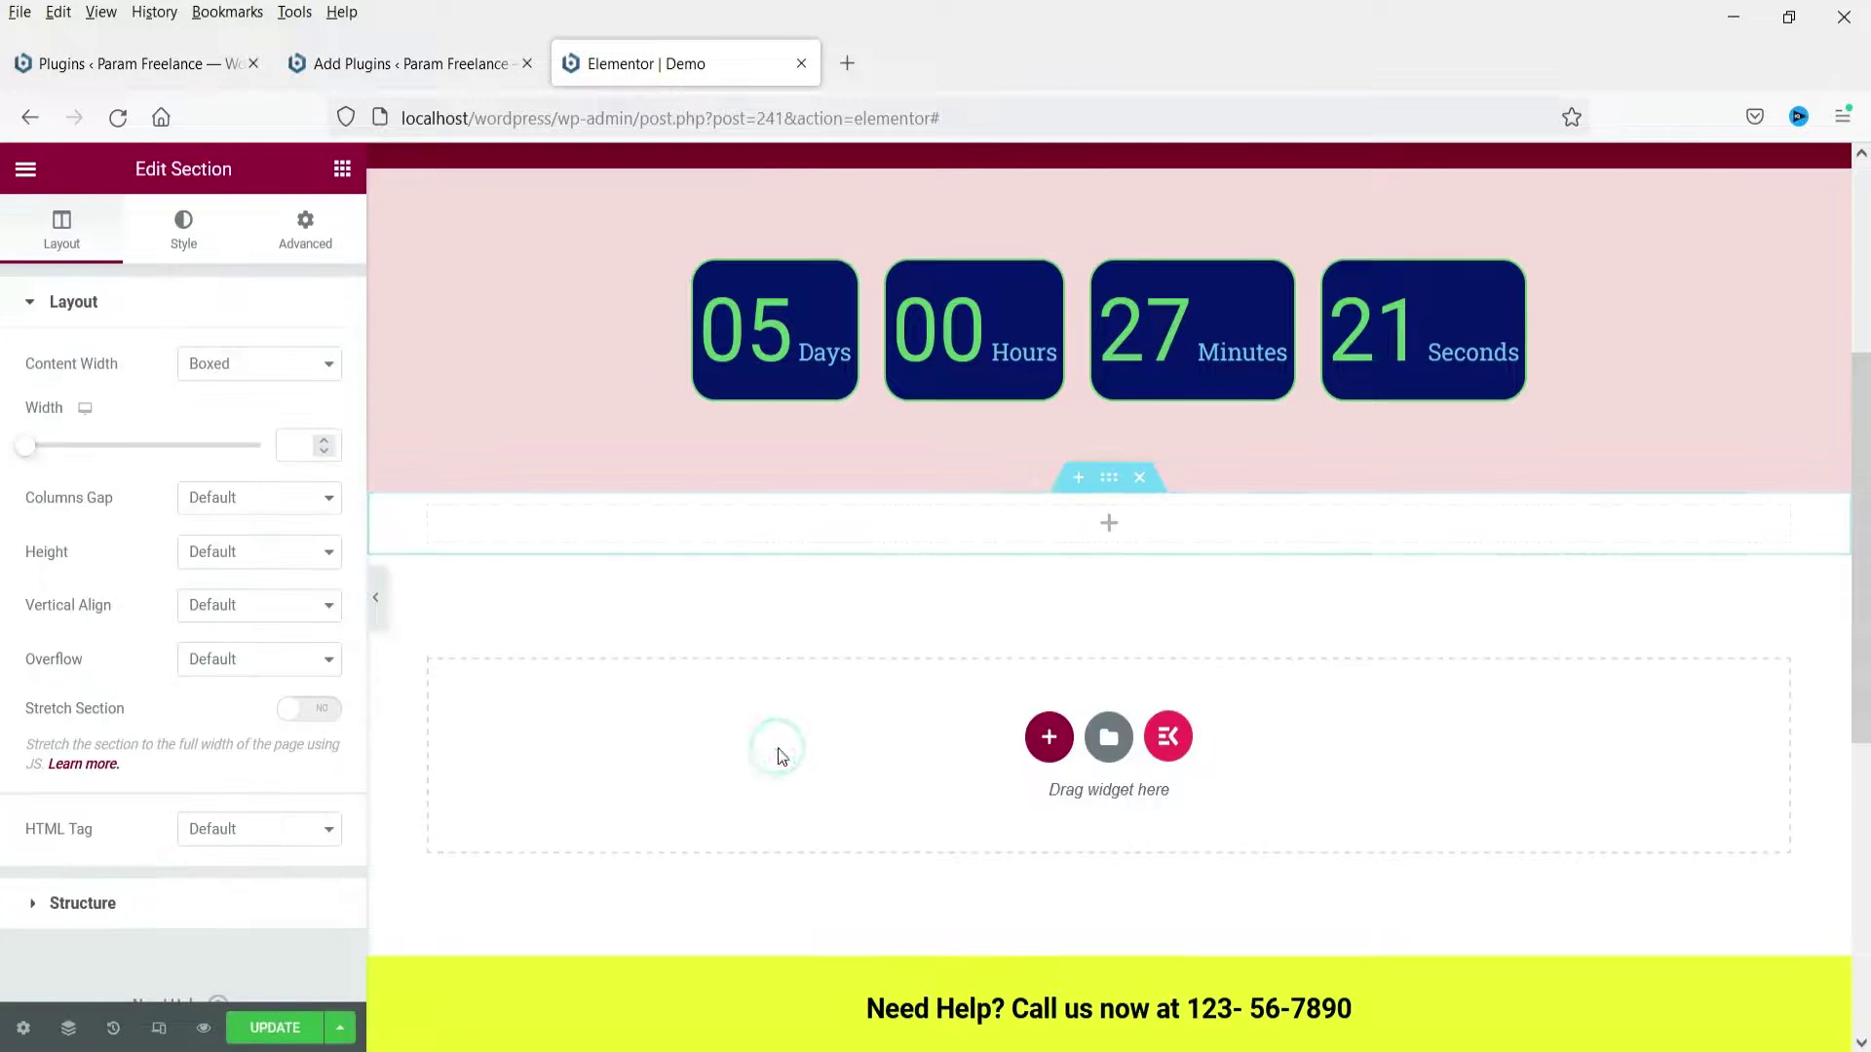
Set the new empty section's top and bottom padding to 60 px, with 0 on the right and left.
click(303, 234)
click(46, 496)
text(60)
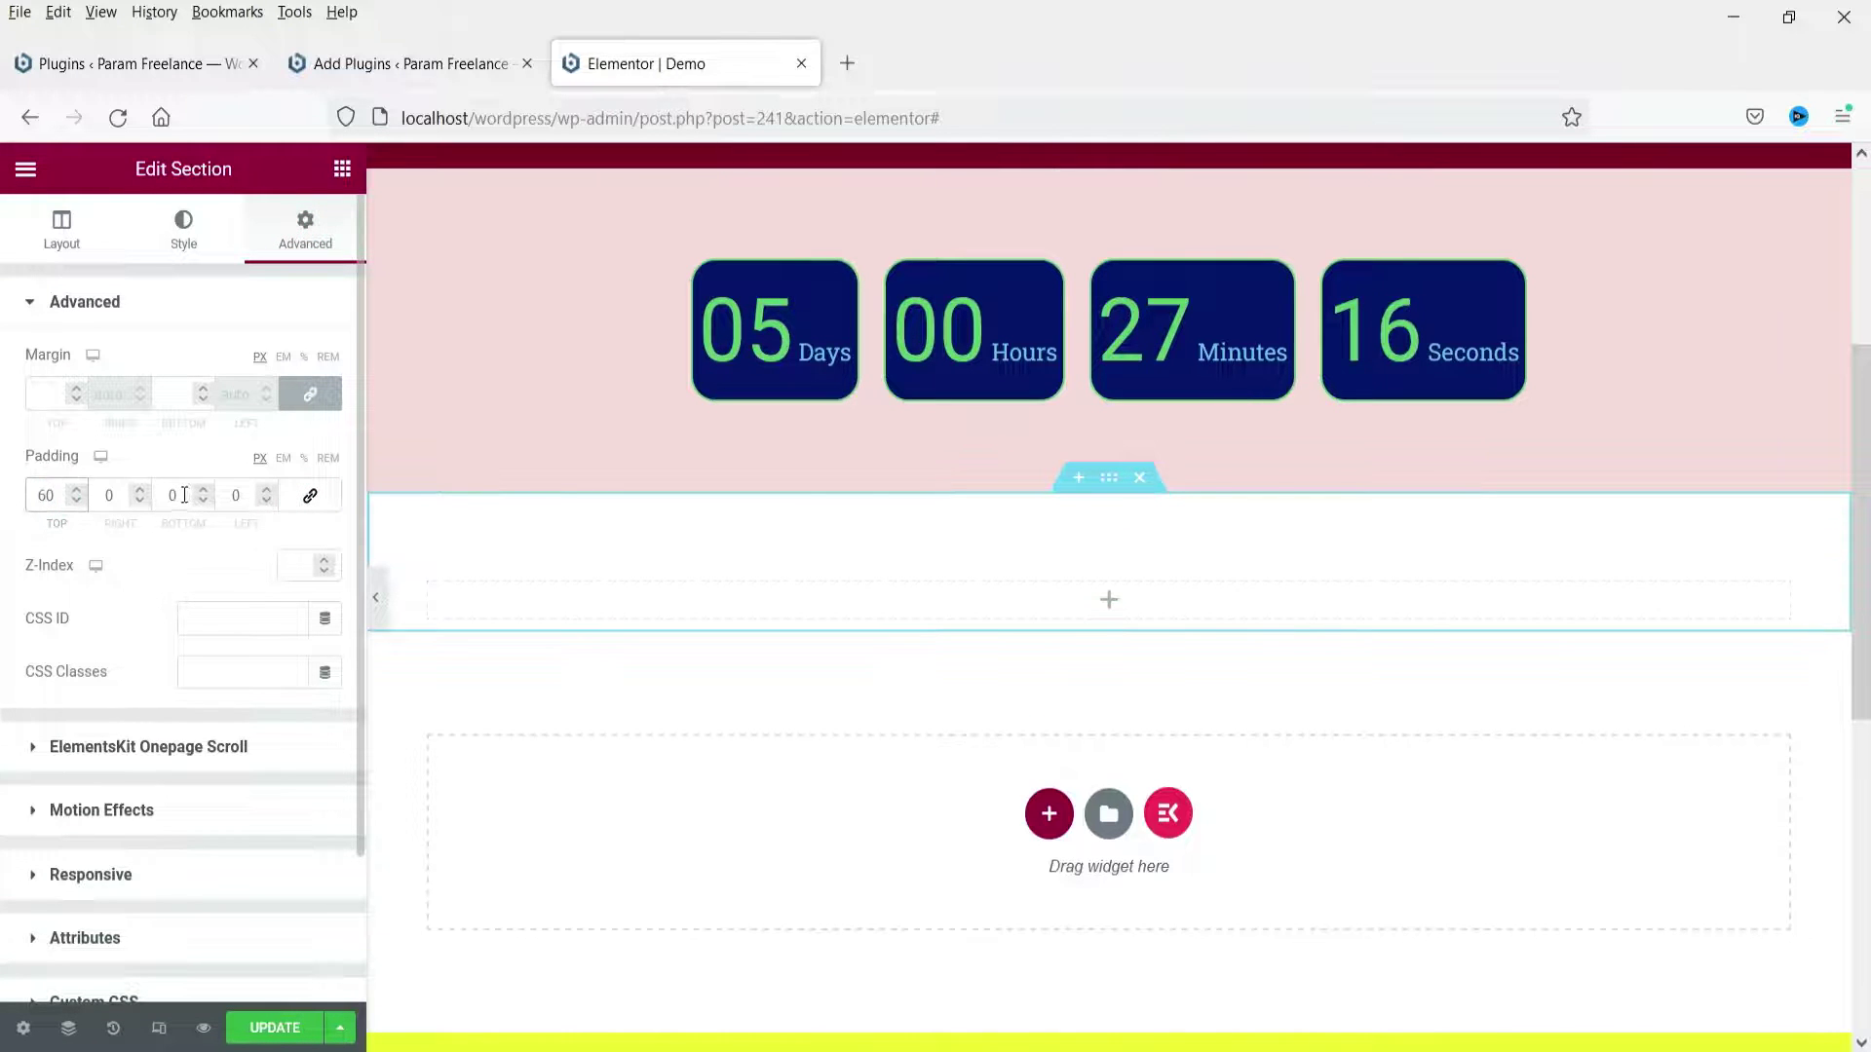
click(184, 494)
text(60)
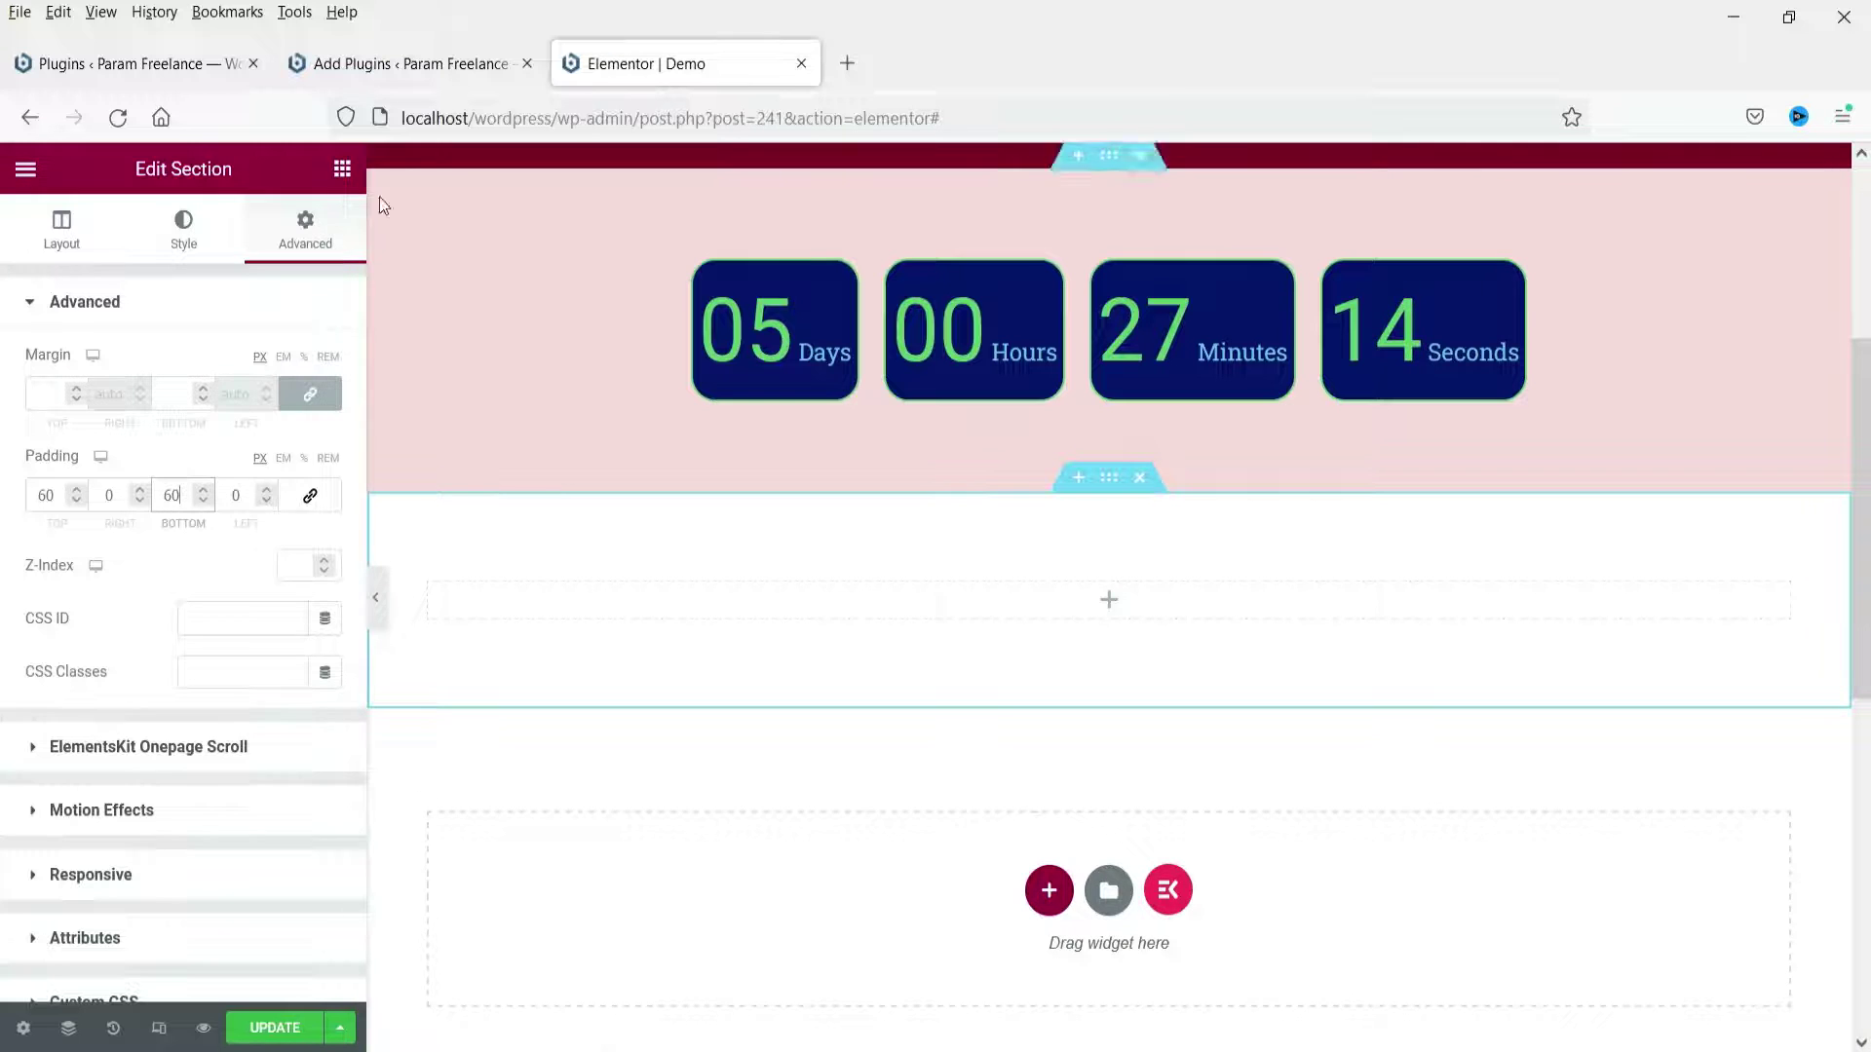
Search the widgets for "count" and place ElementsKit's Countdown Timer widget in the empty section.
click(342, 169)
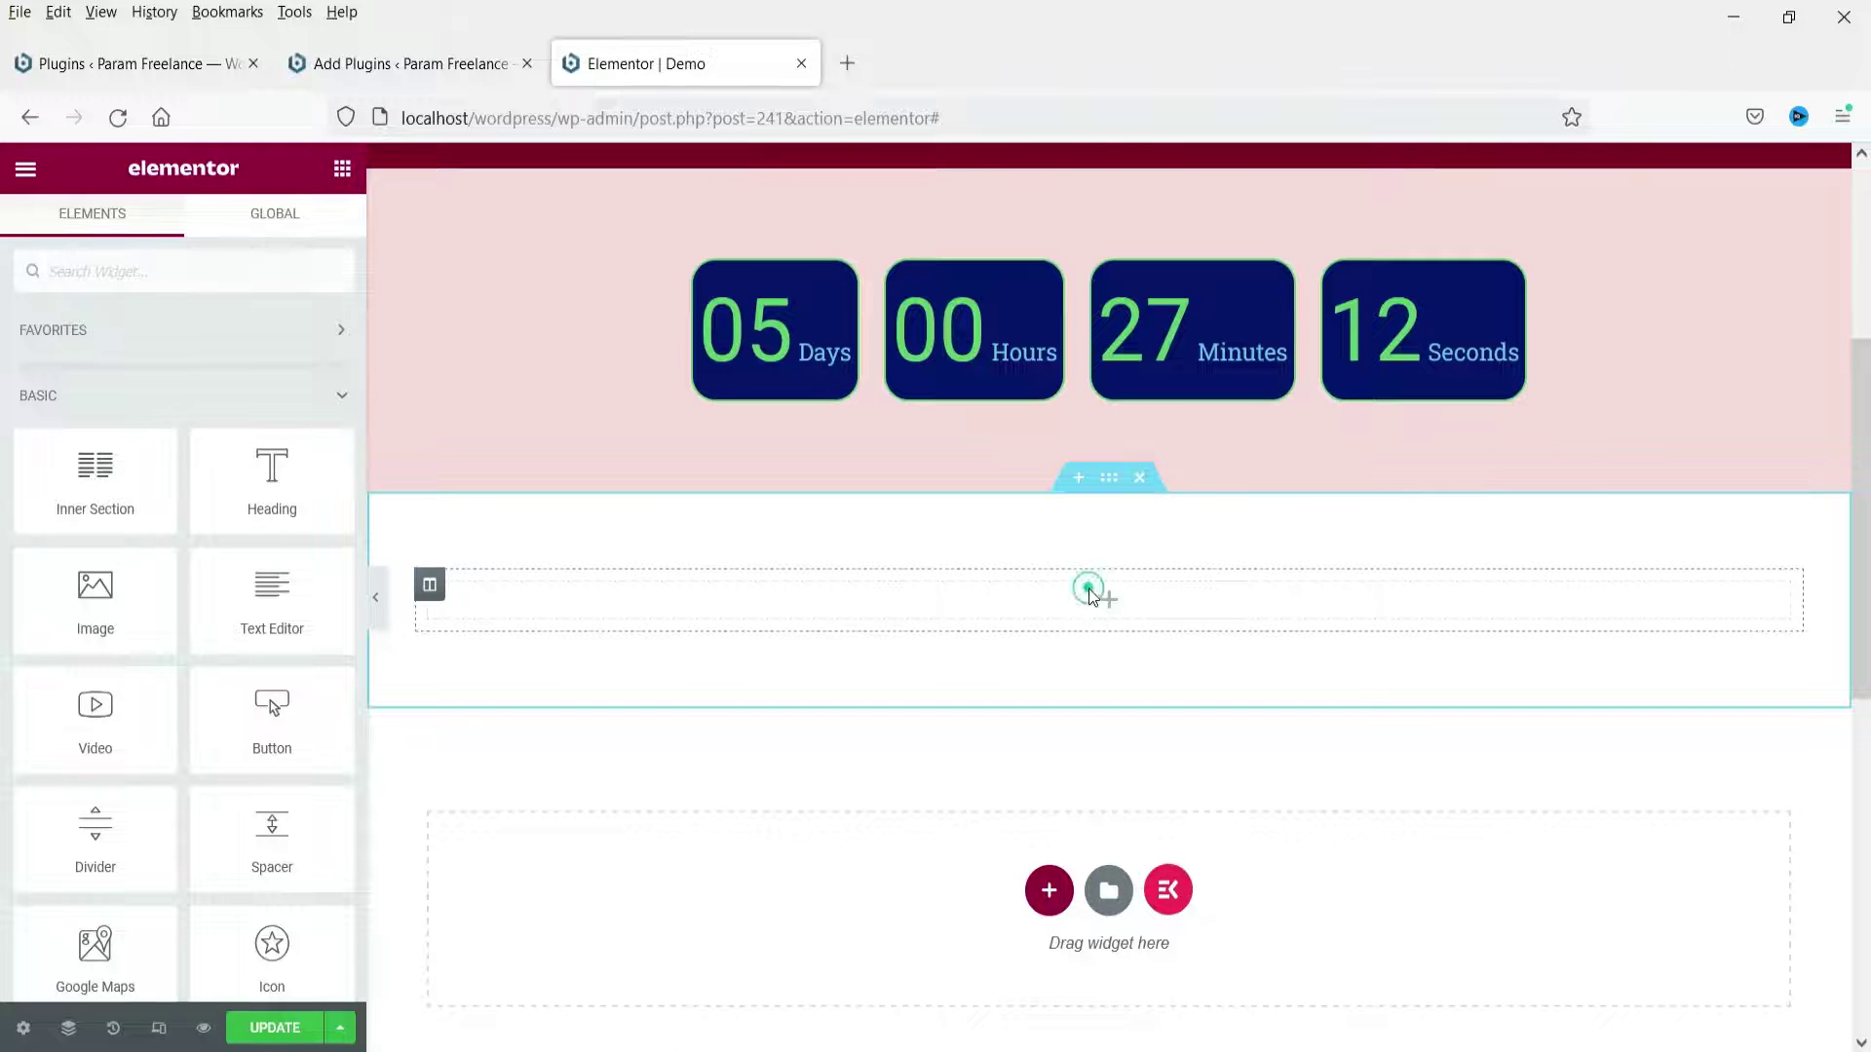
click(207, 269)
text(count)
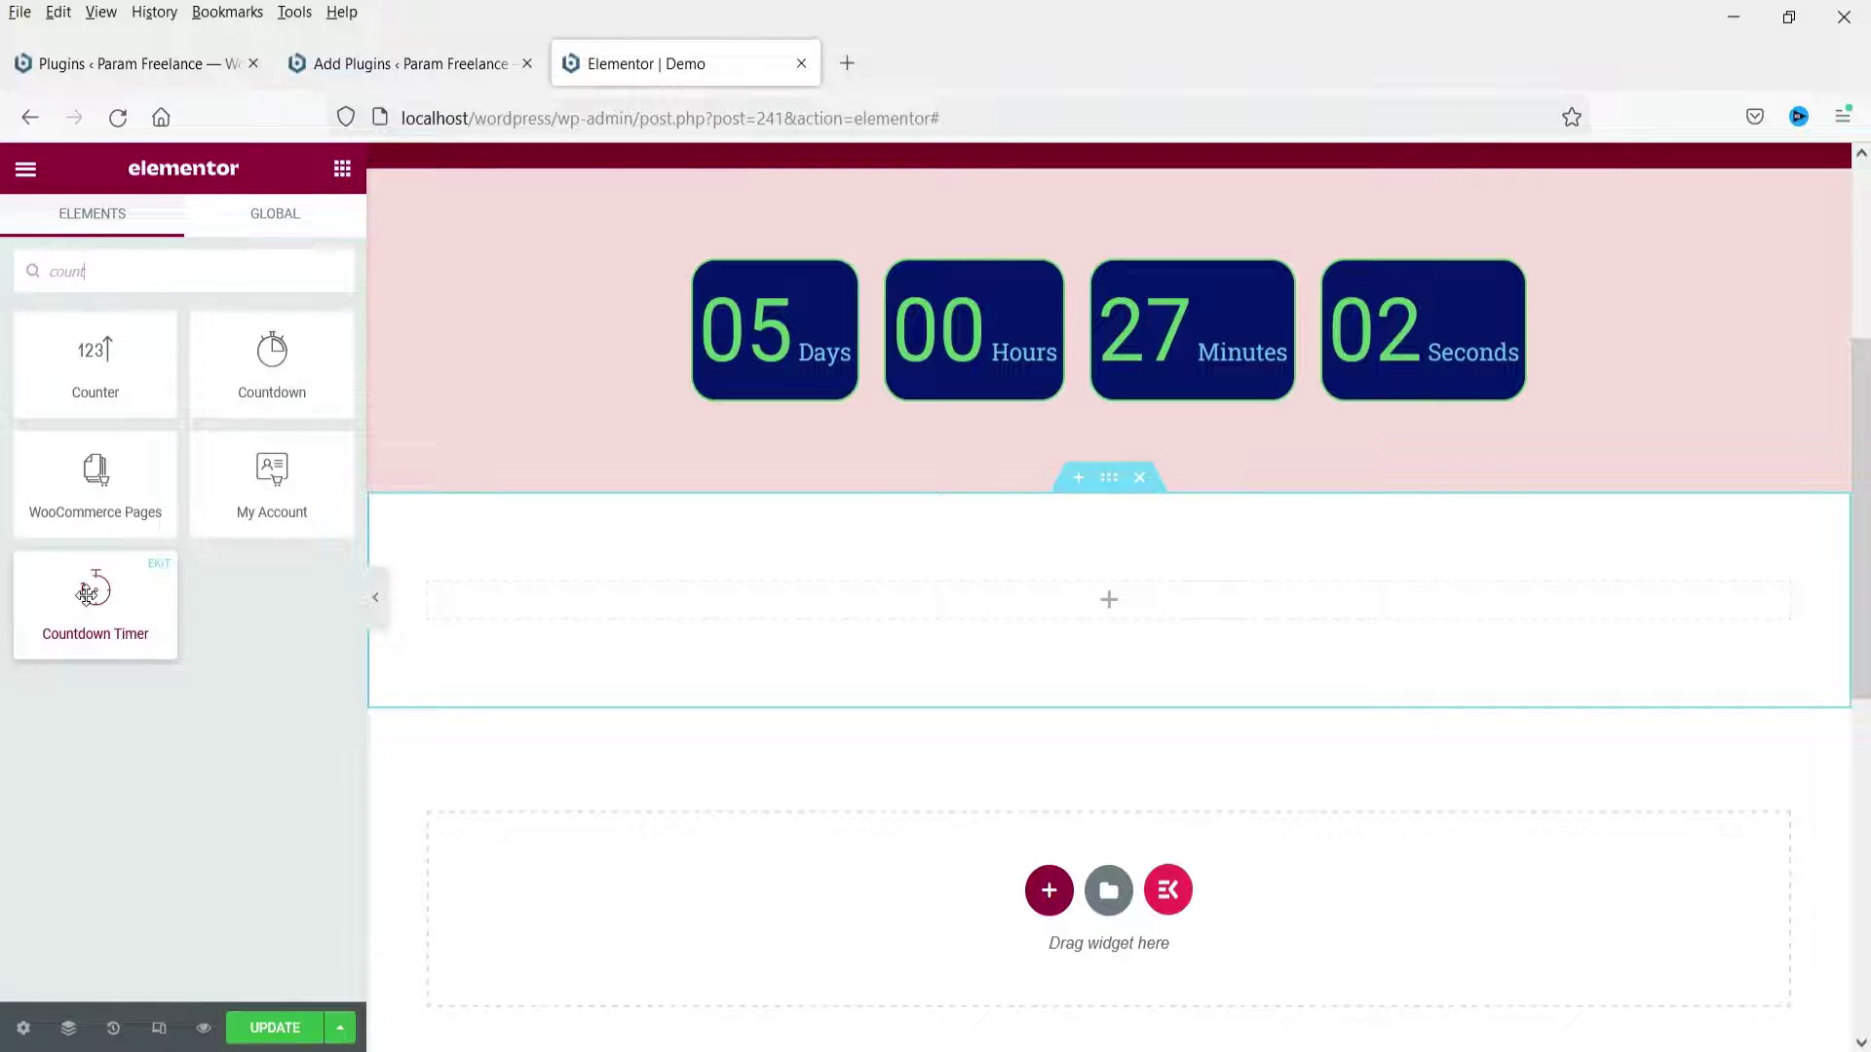
drag(95, 611, 801, 599)
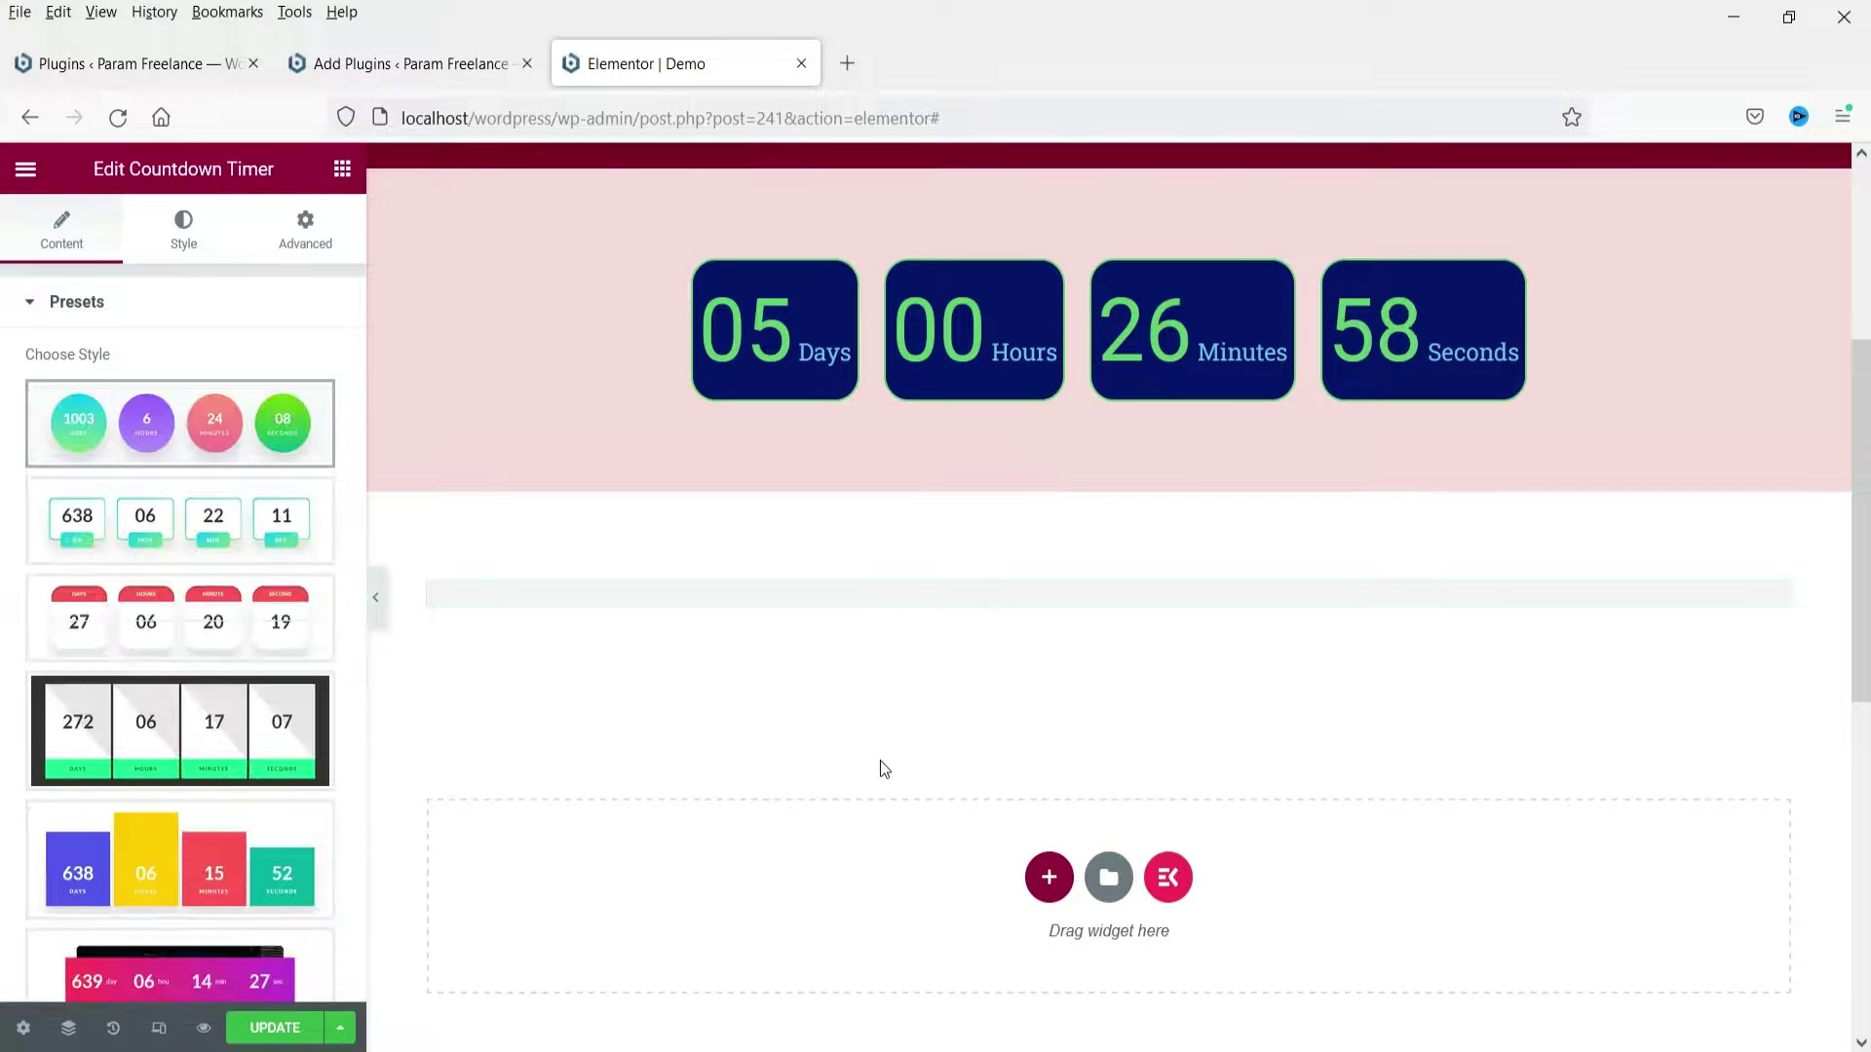
Look through the Countdown Timer's preset styles and their enlarged previews.
scroll(200, 565, down, 5)
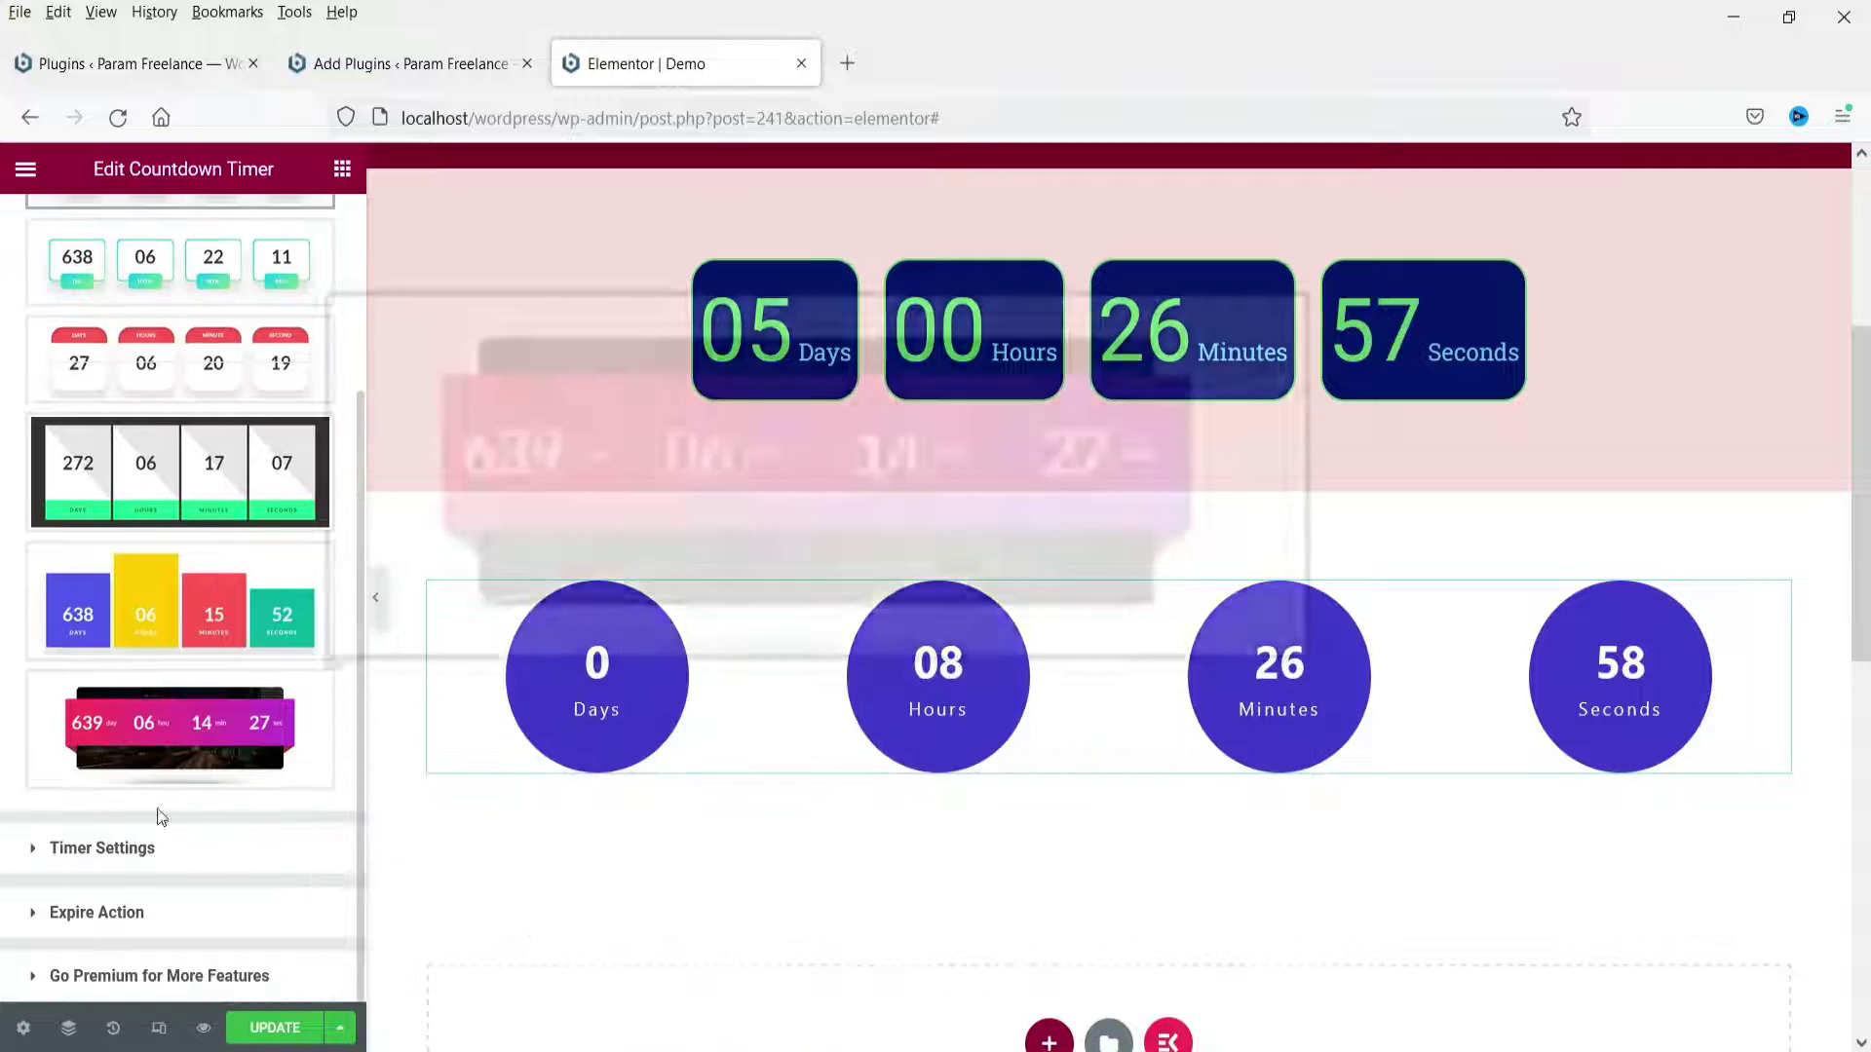
scroll(3, 702, up, 2)
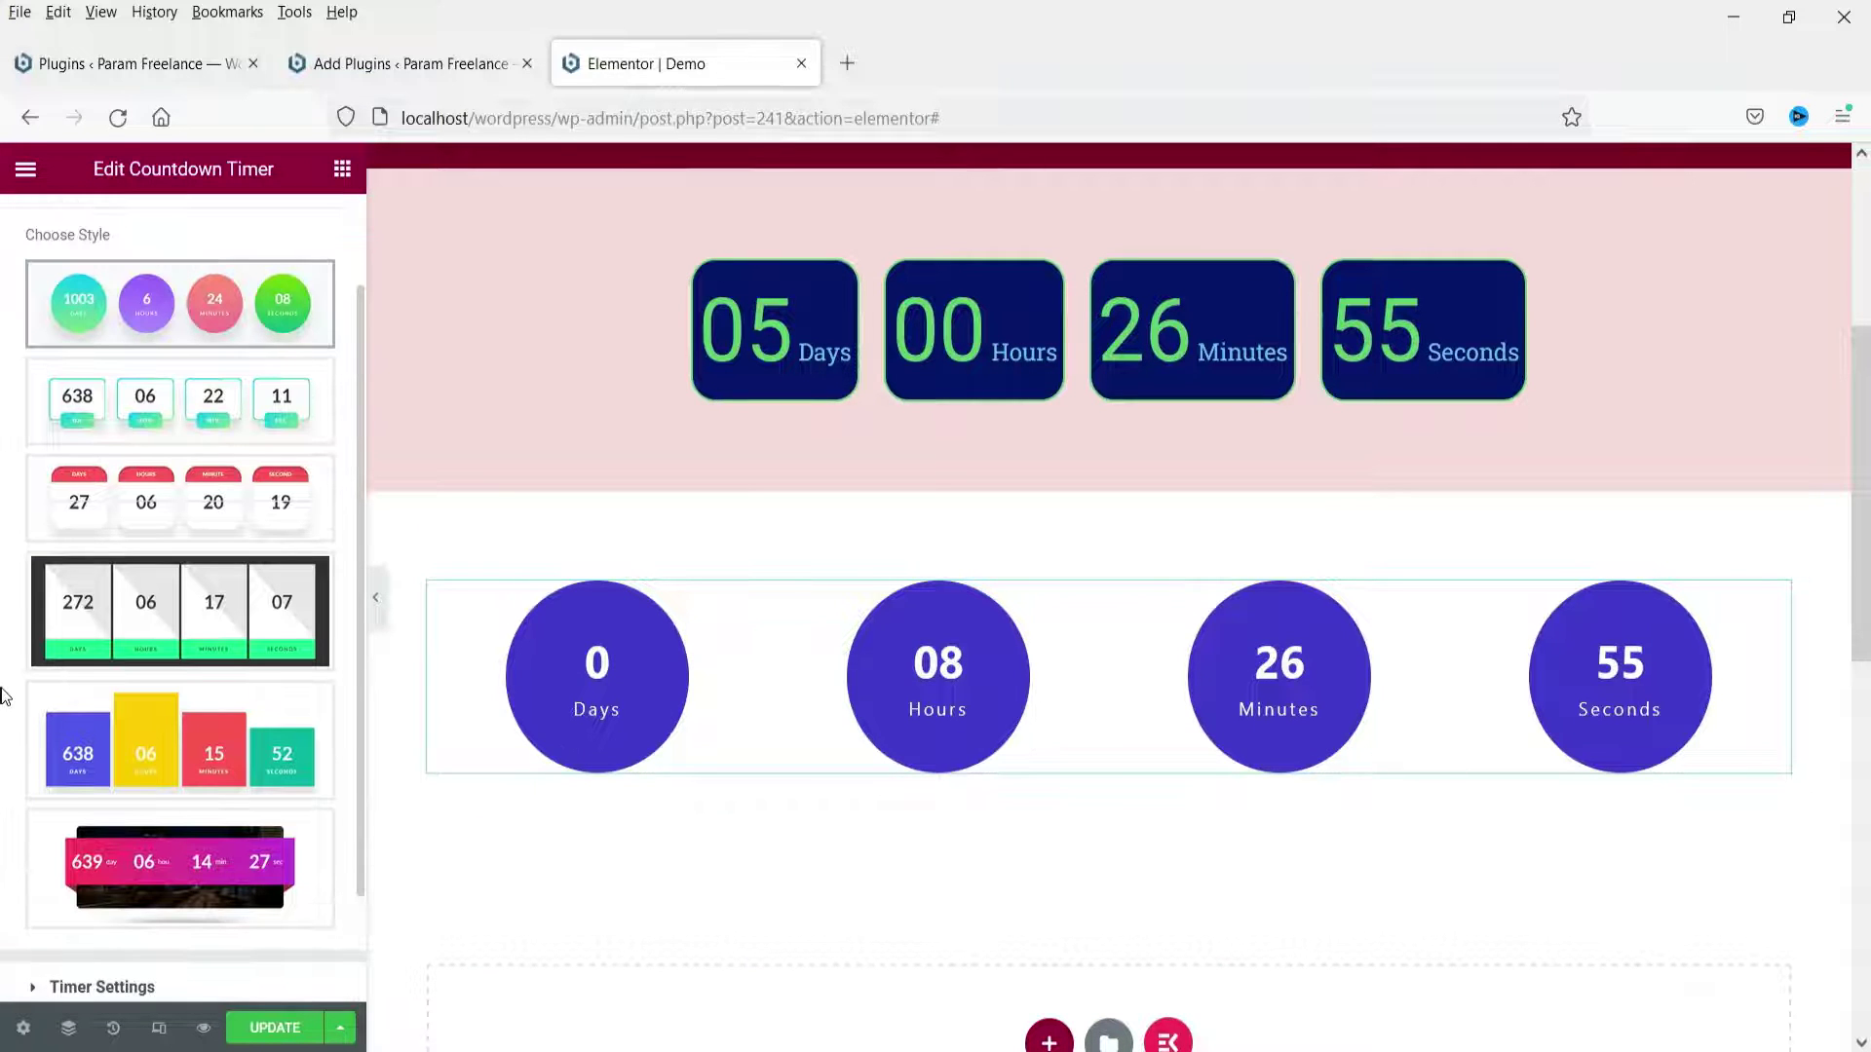
mouse_move(218, 516)
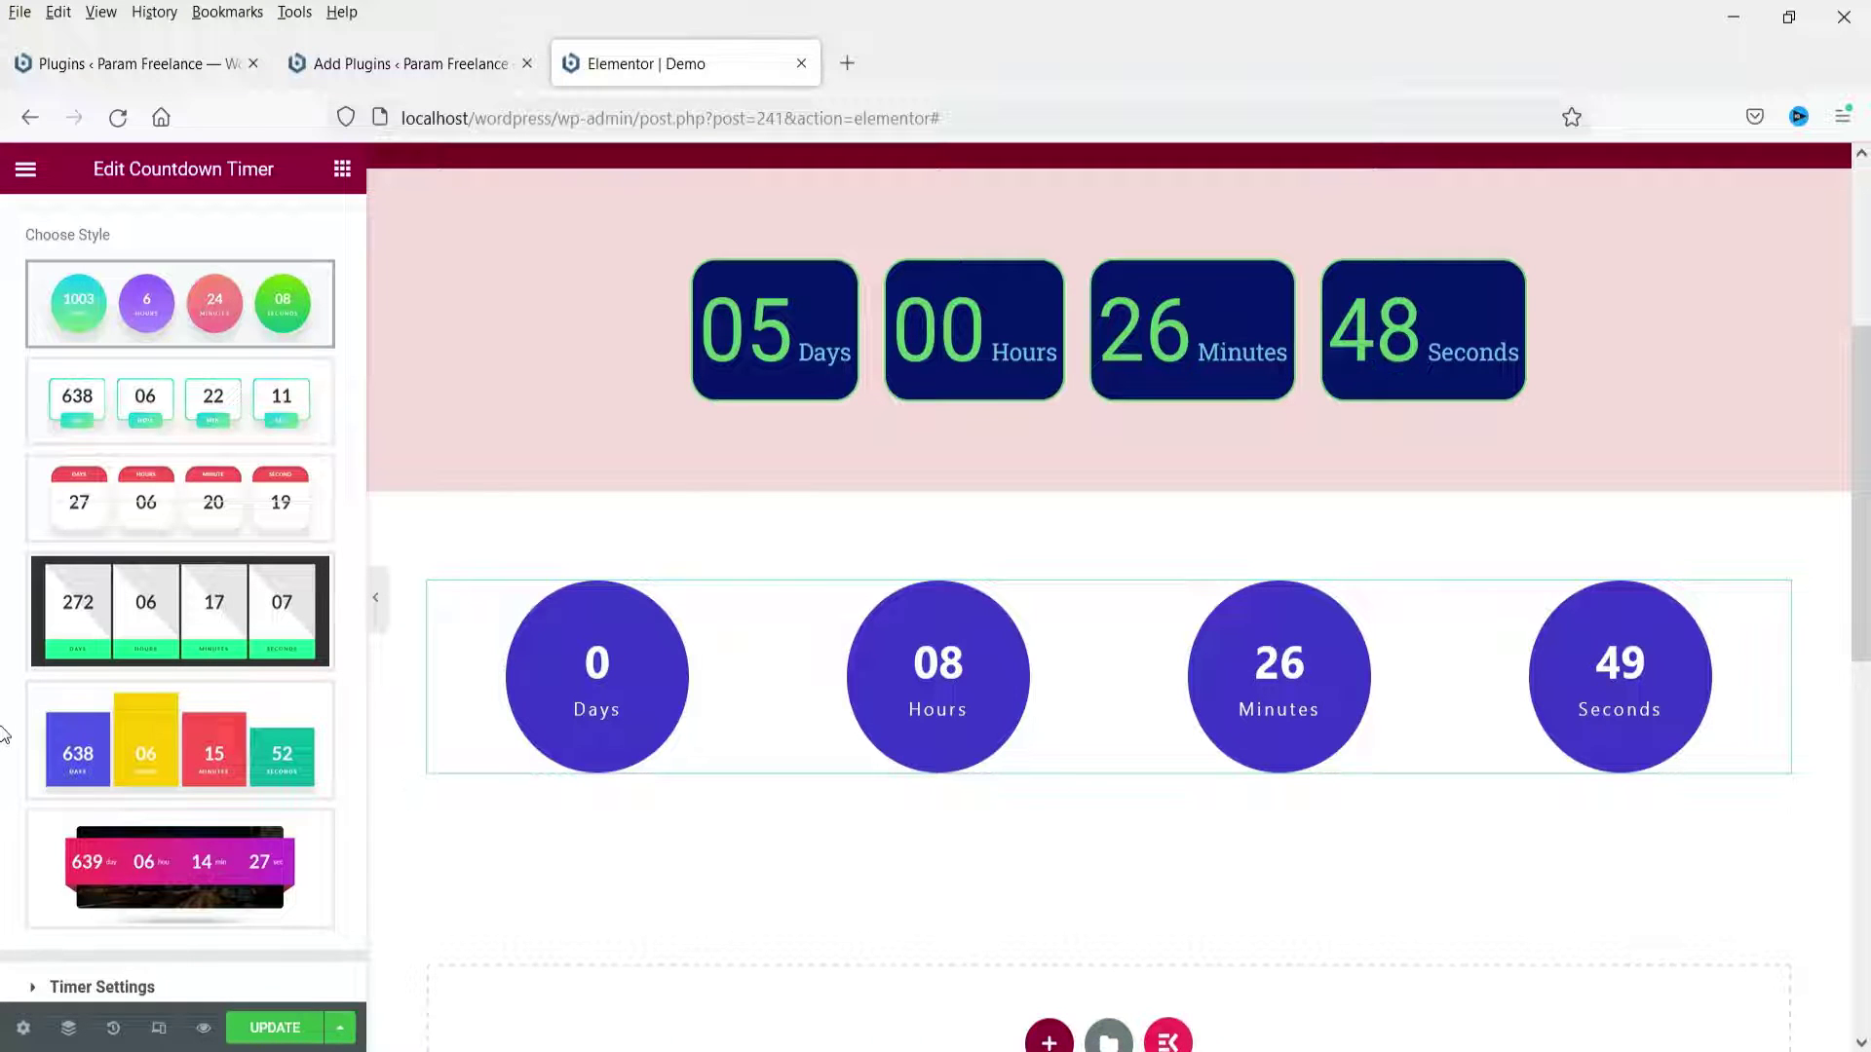
click(481, 614)
mouse_move(146, 409)
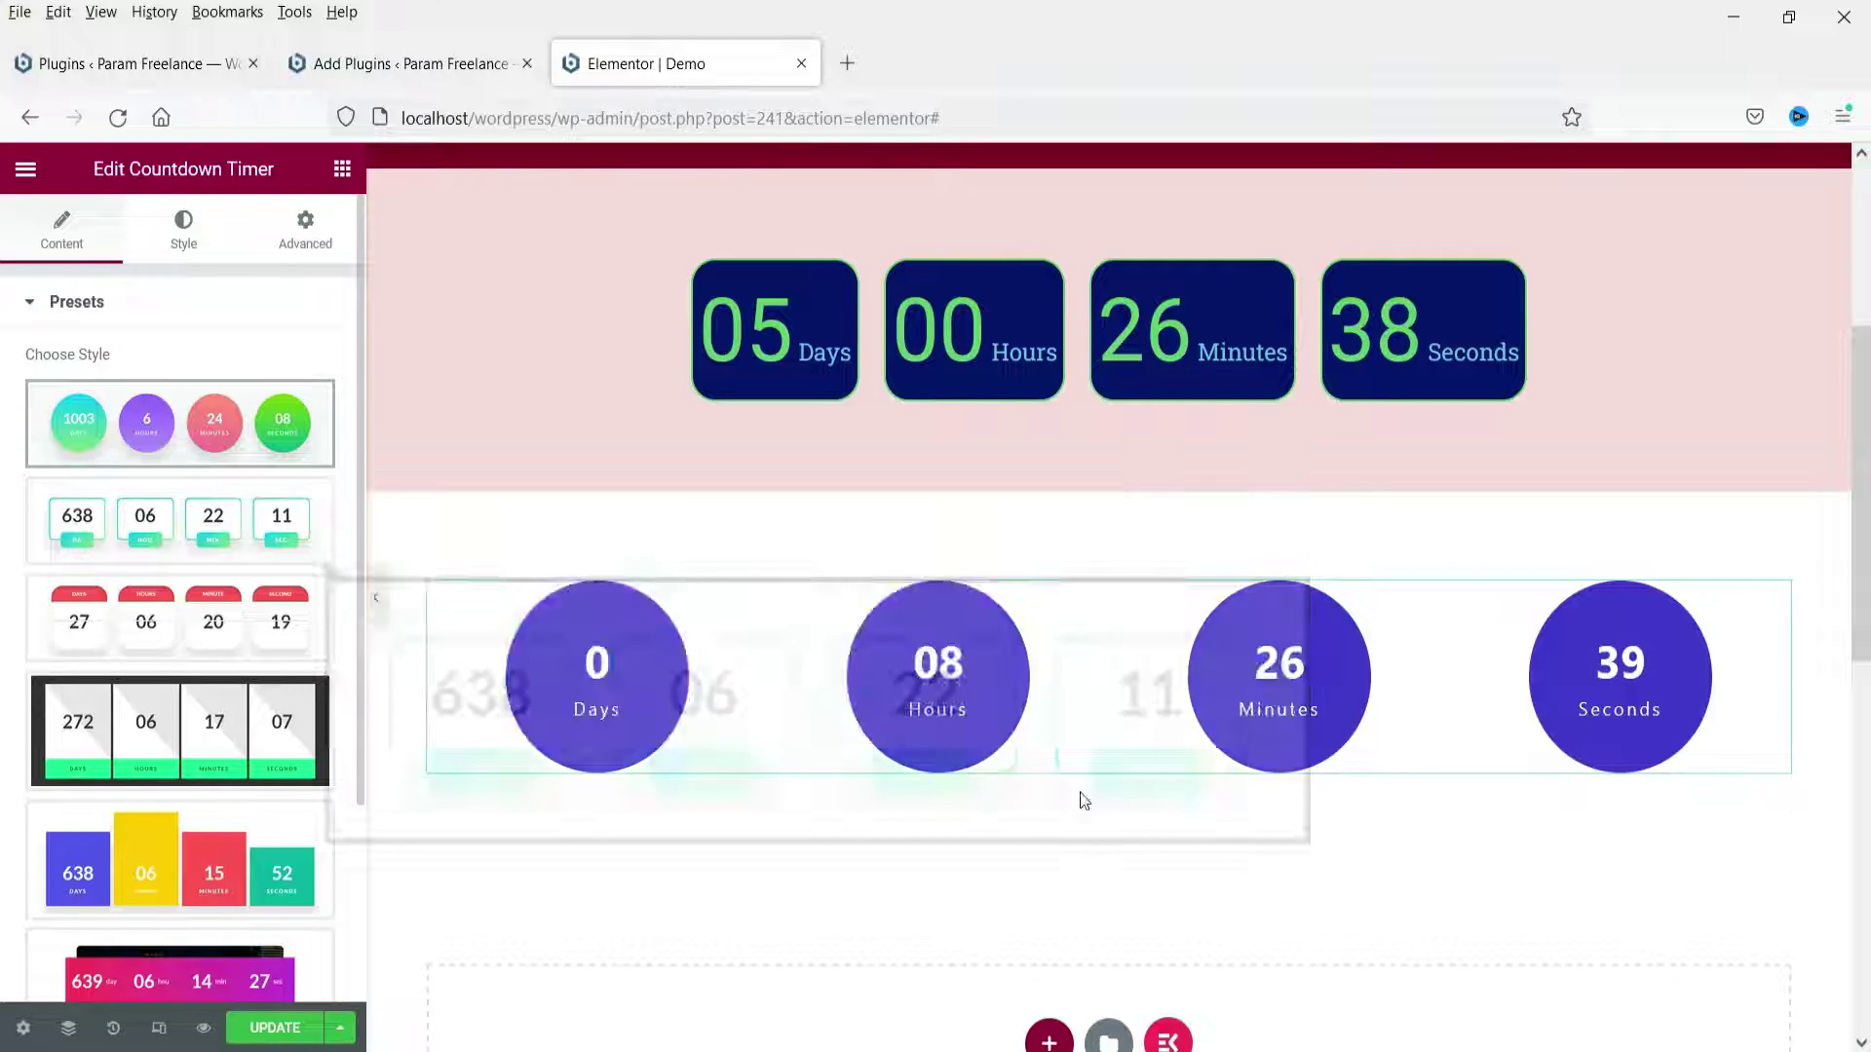
click(150, 306)
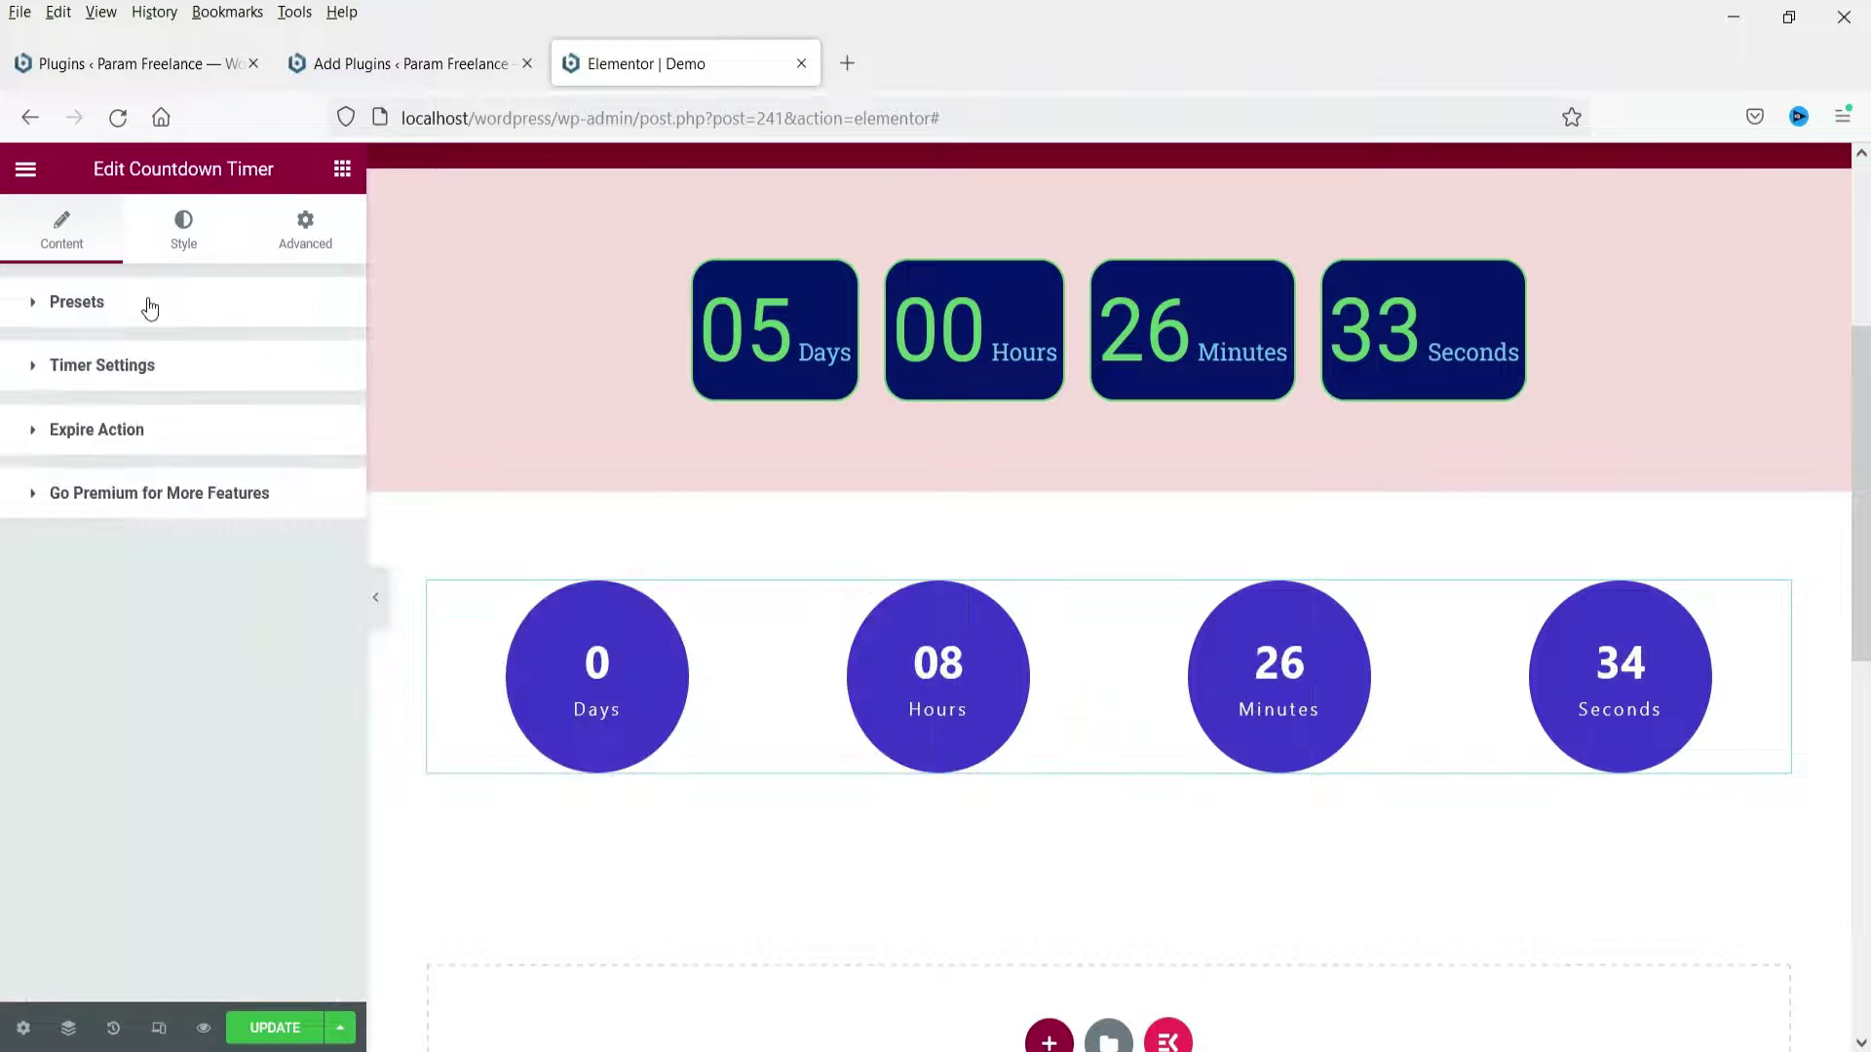
Set the Countdown Timer's due date to 19 August 2022 at 10:00 PM.
click(149, 374)
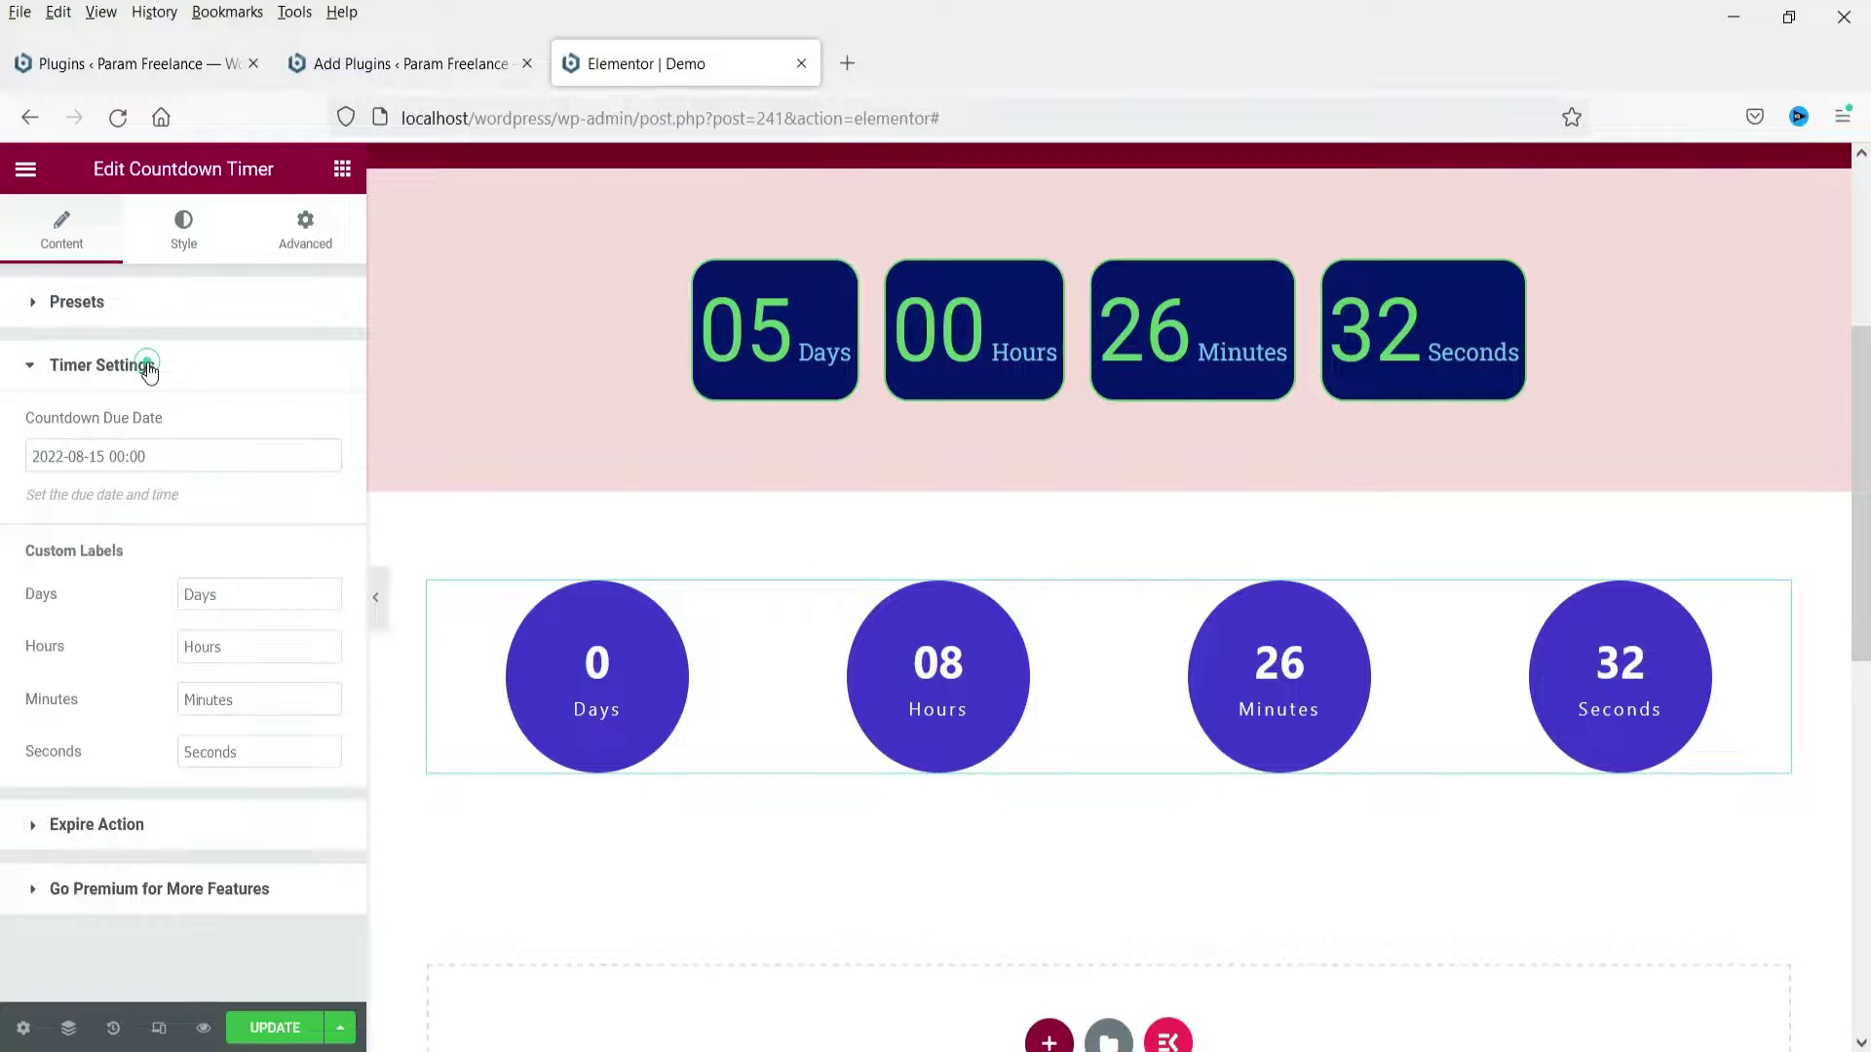
click(109, 464)
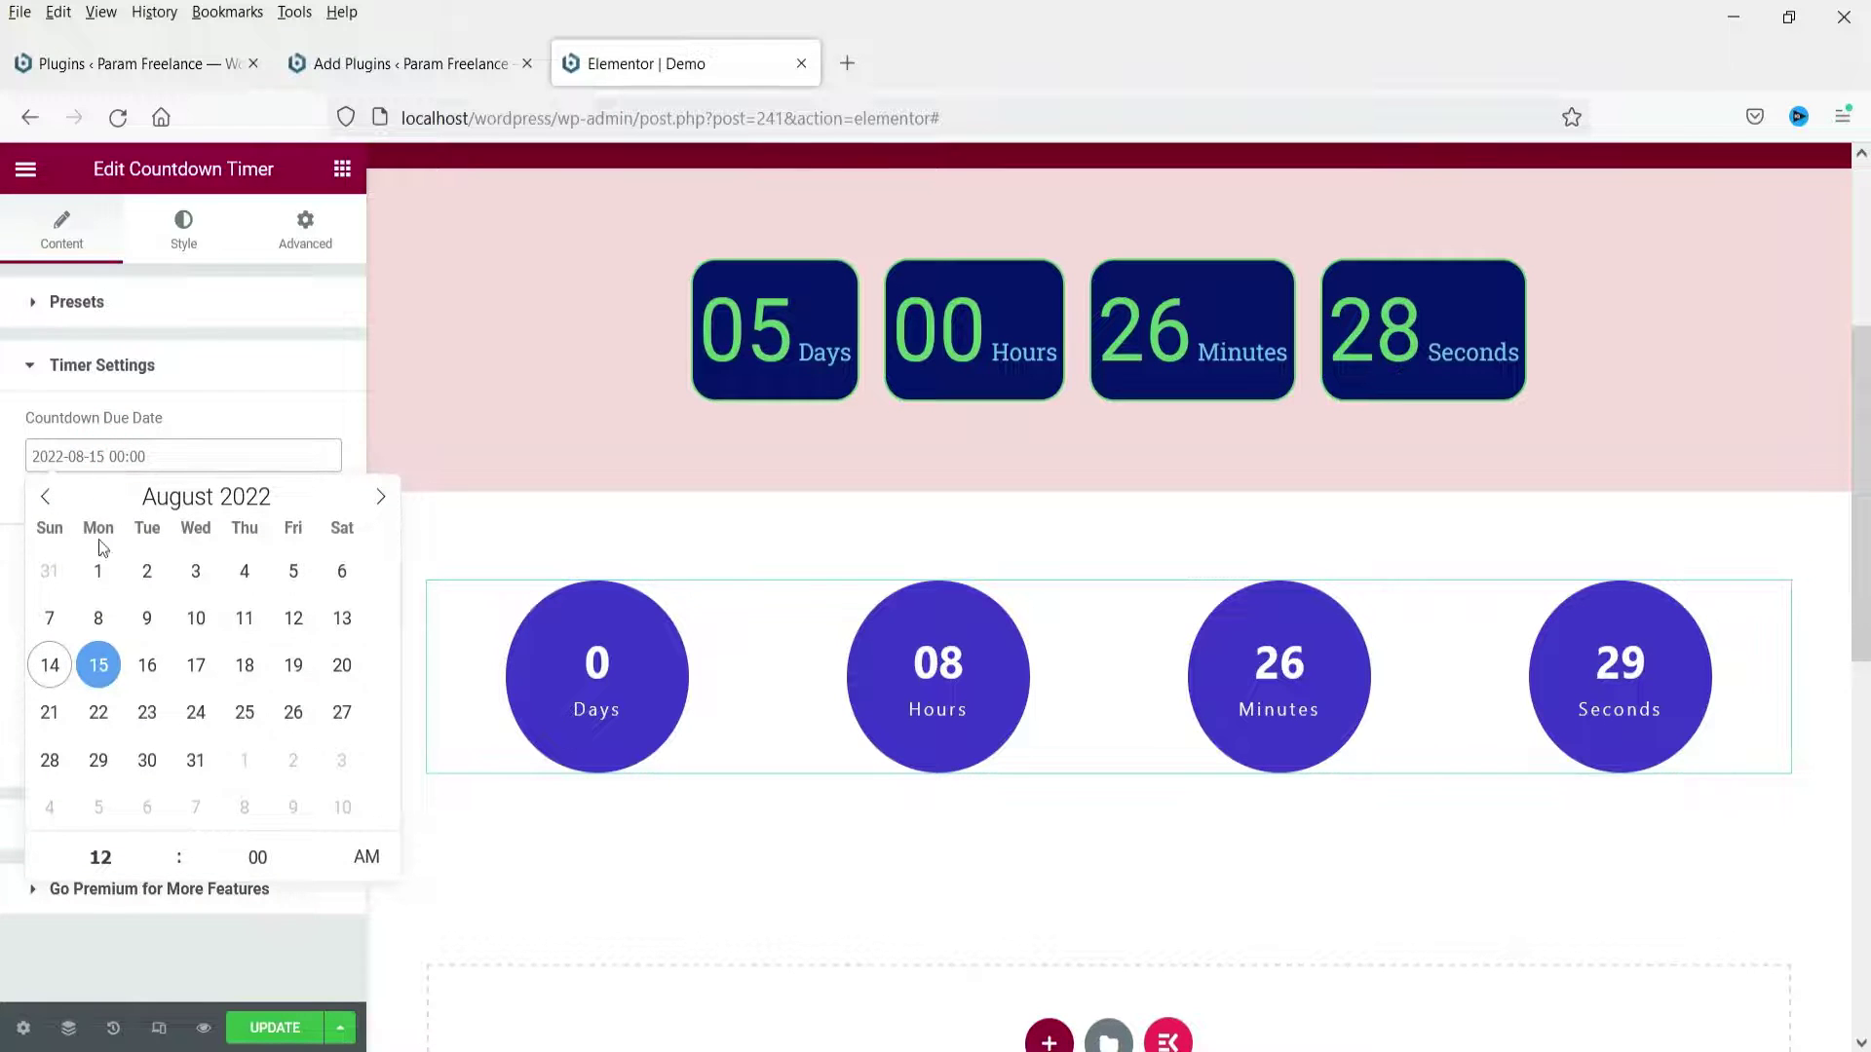
click(293, 673)
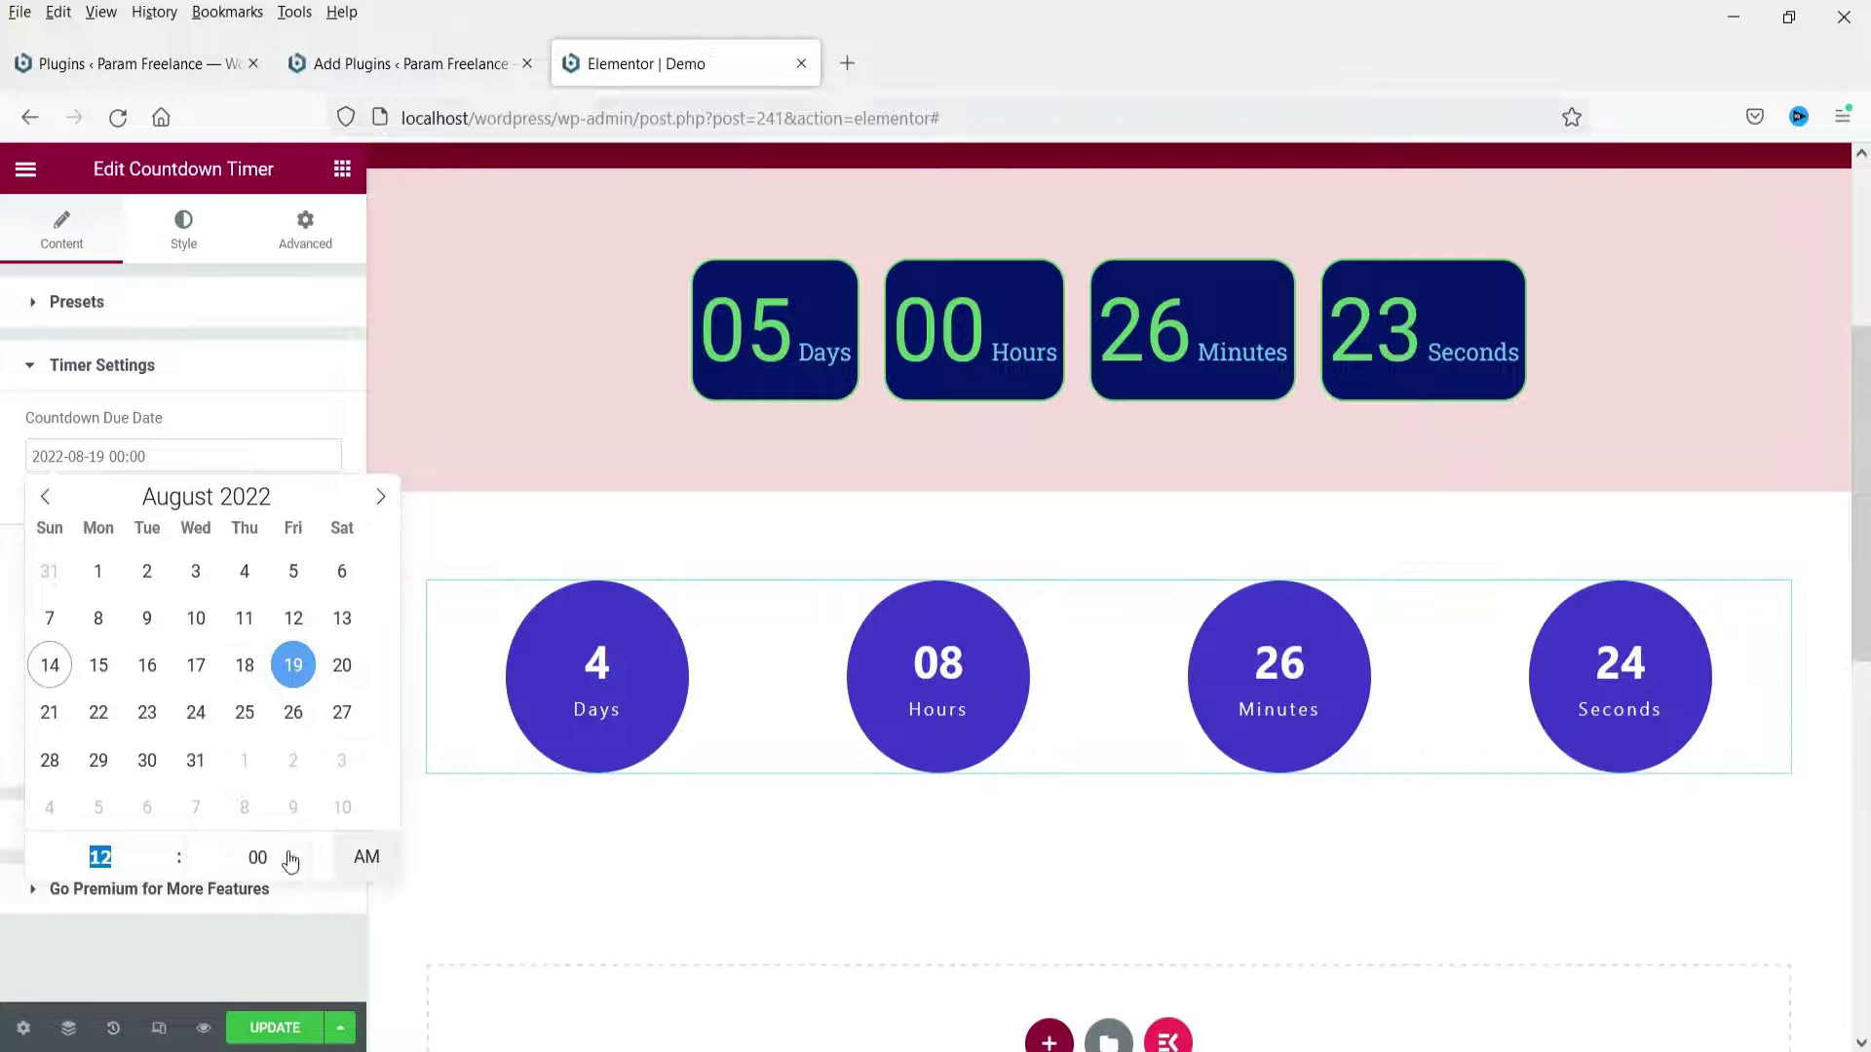
click(167, 869)
click(167, 870)
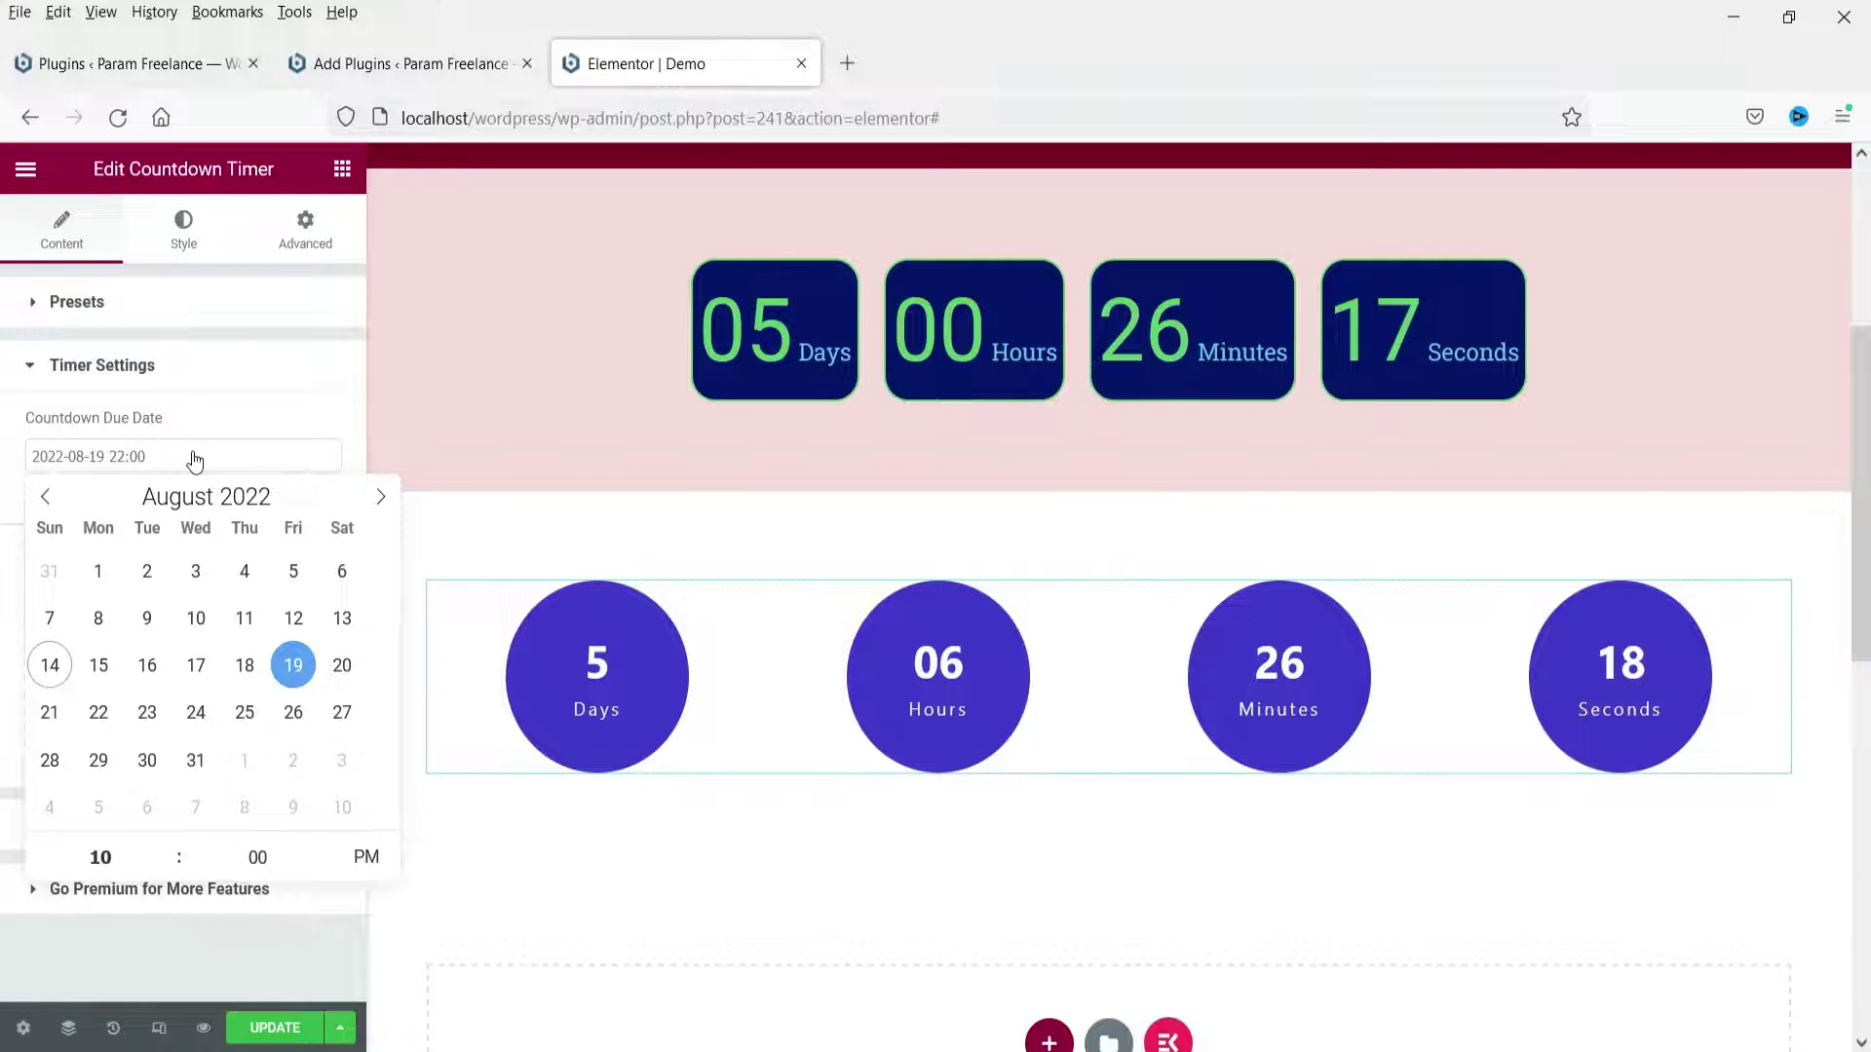
click(220, 417)
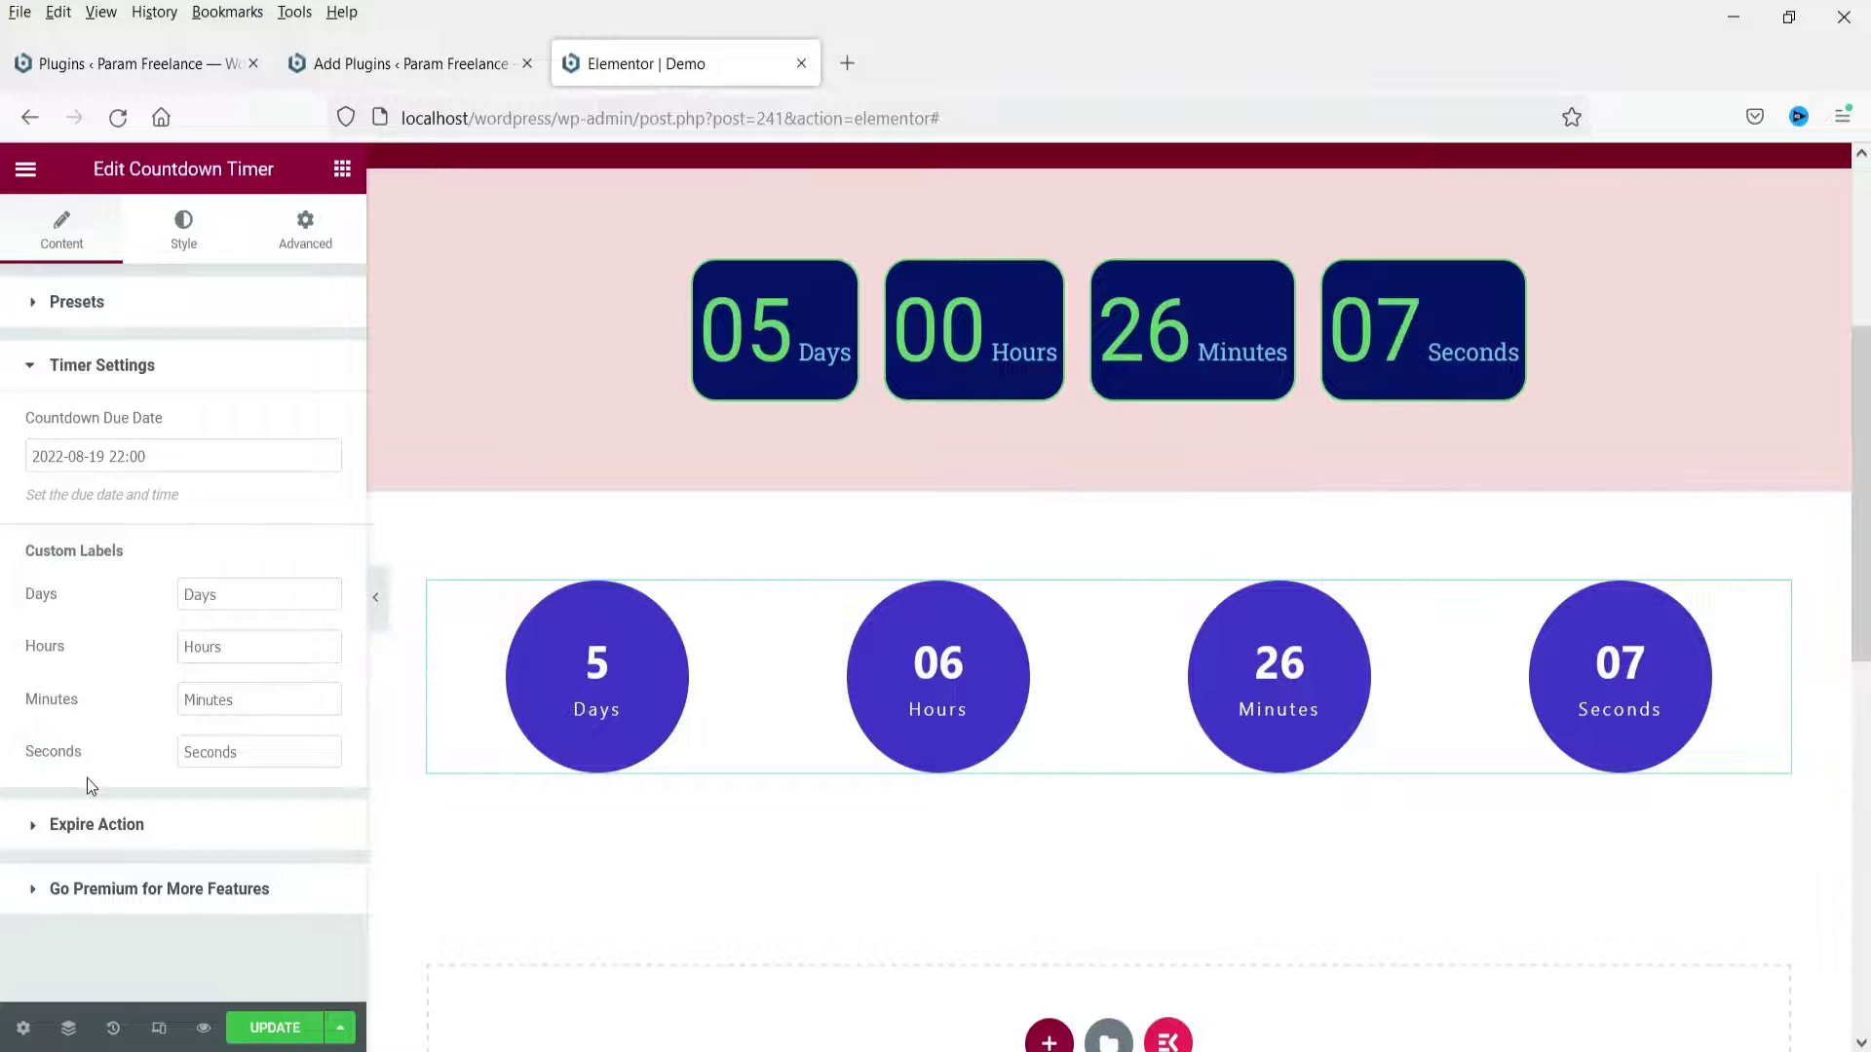
Review the Countdown Timer's expire action settings, including the expiry title and the expiry content text.
click(120, 820)
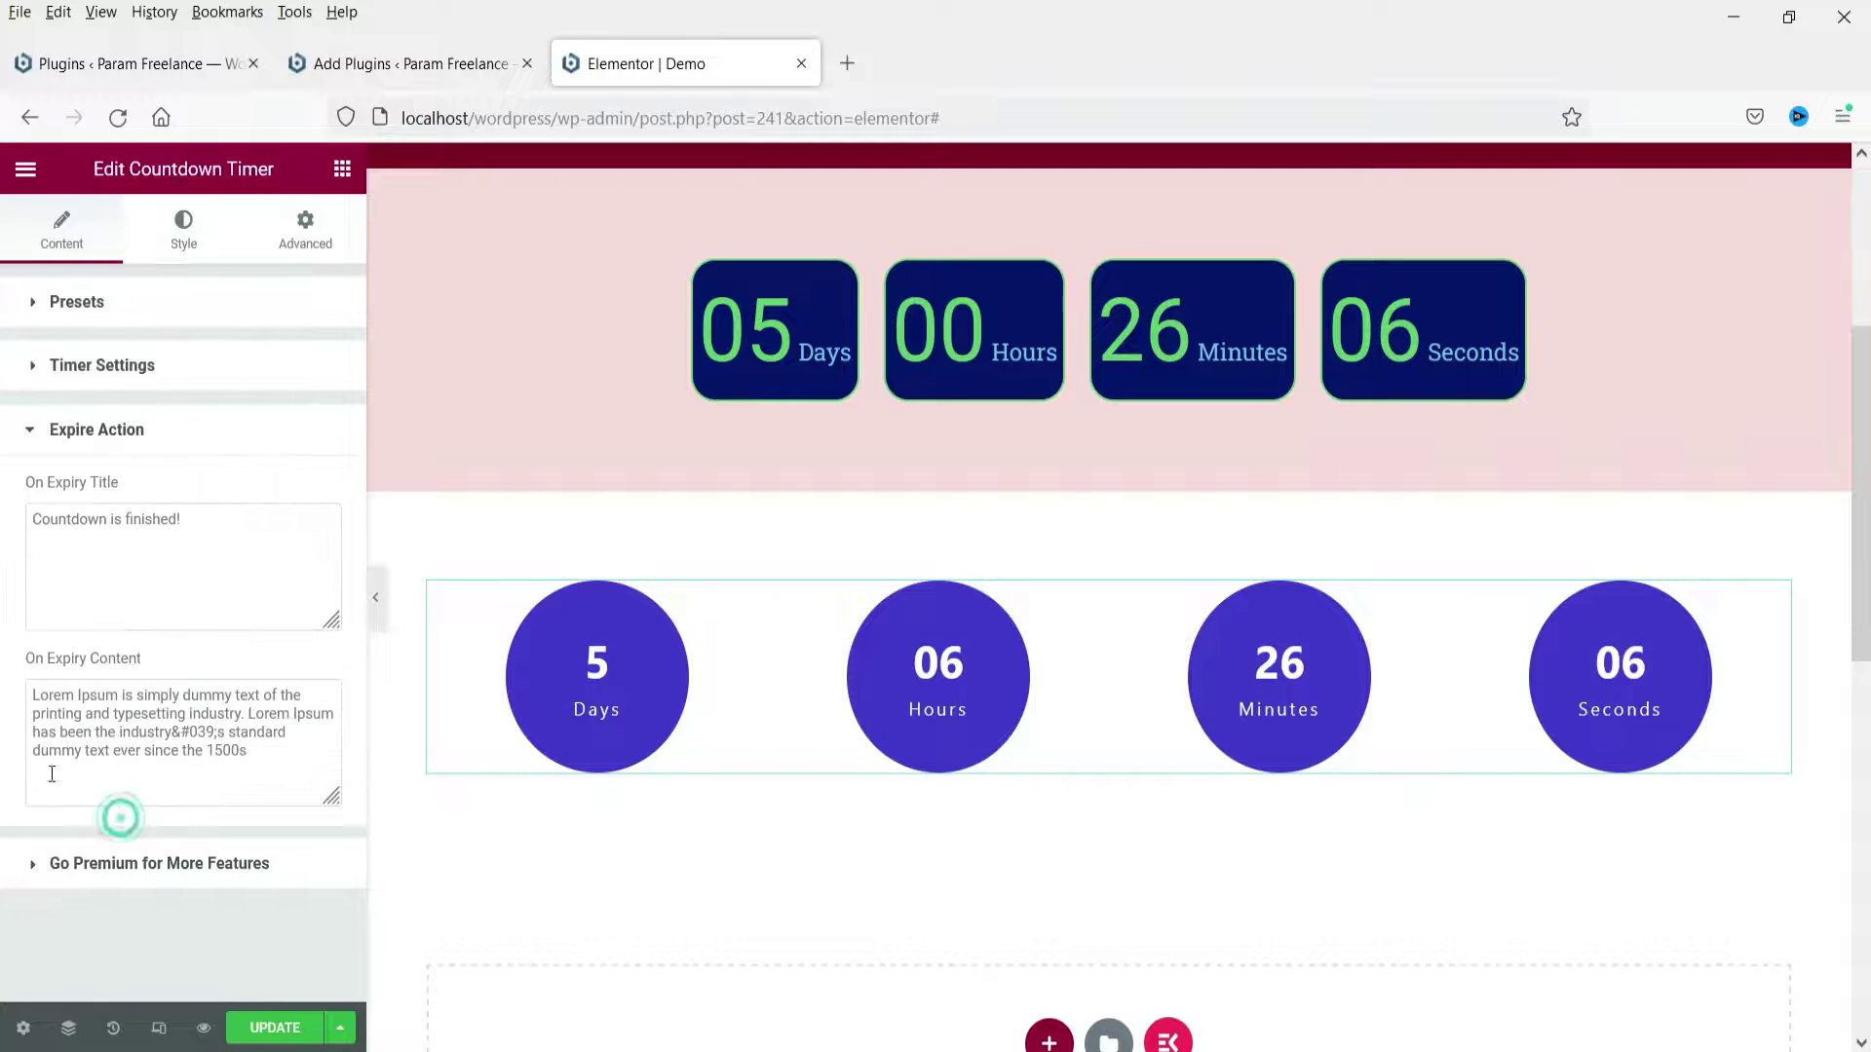
triple_click(234, 535)
click(242, 550)
drag(243, 551, 90, 488)
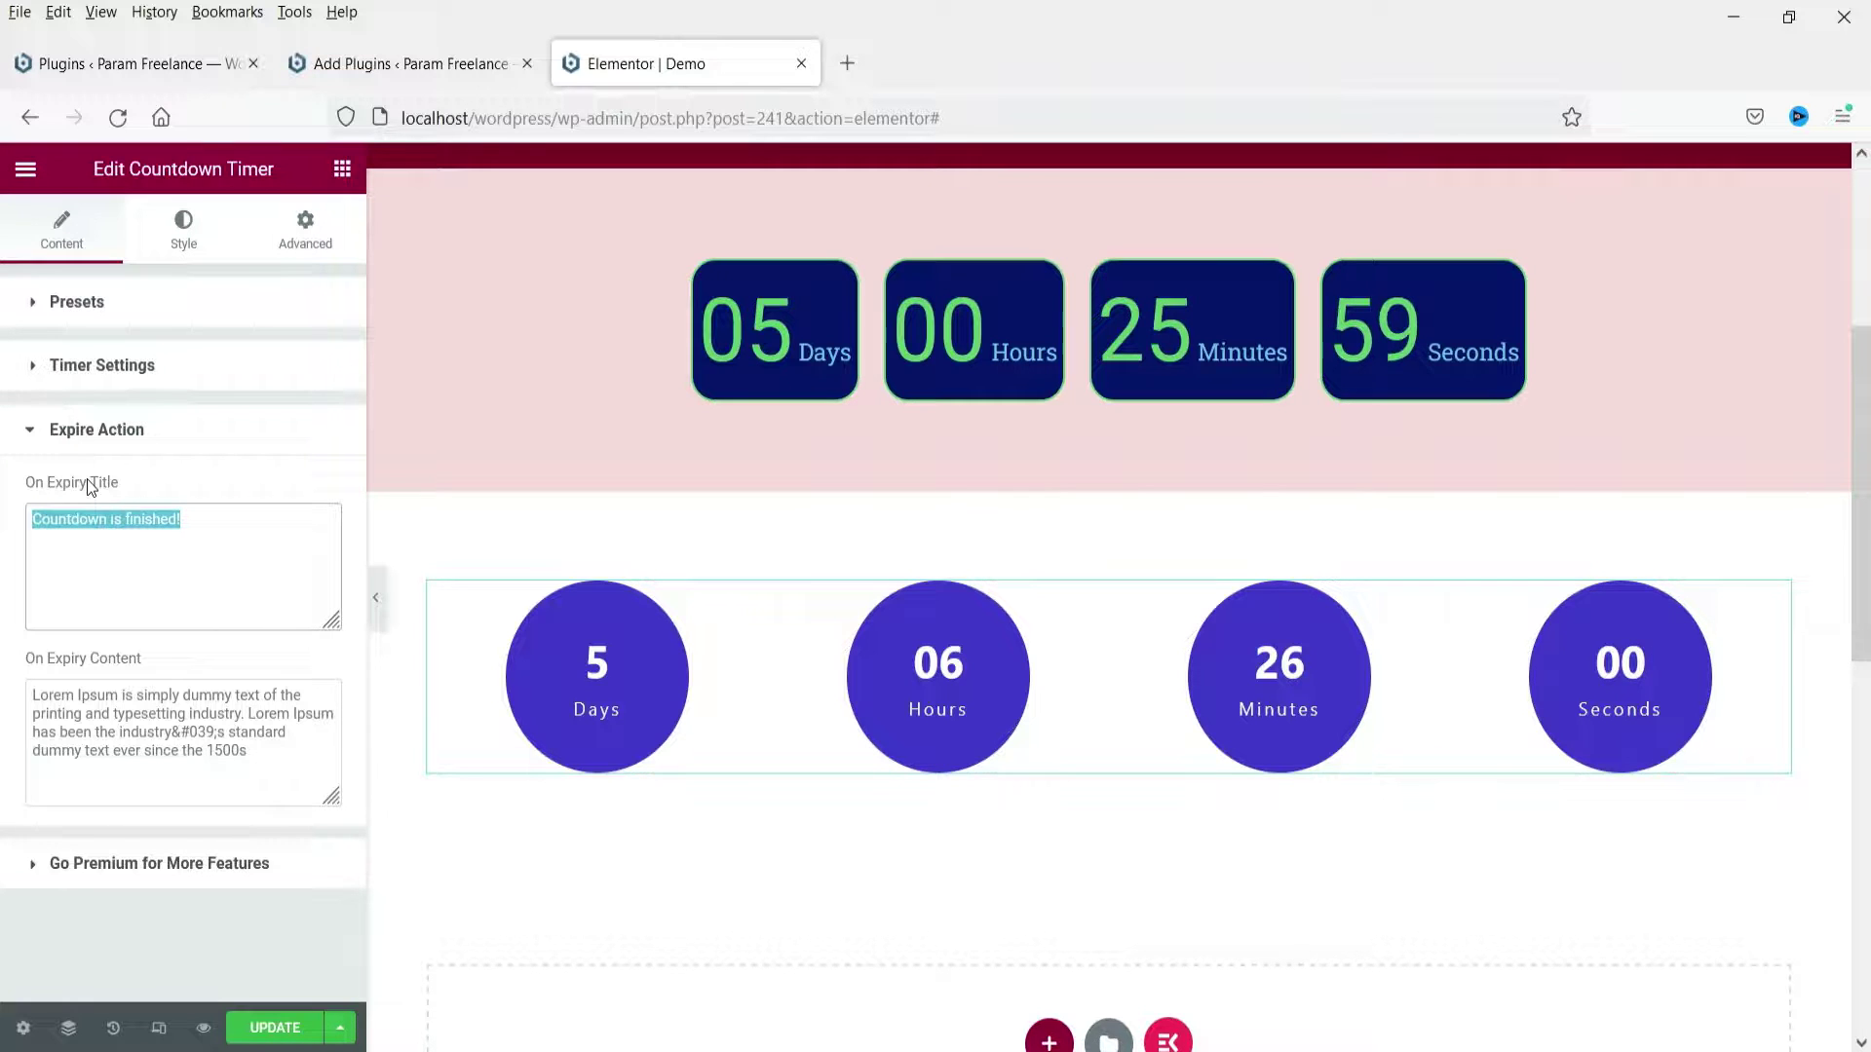
click(93, 553)
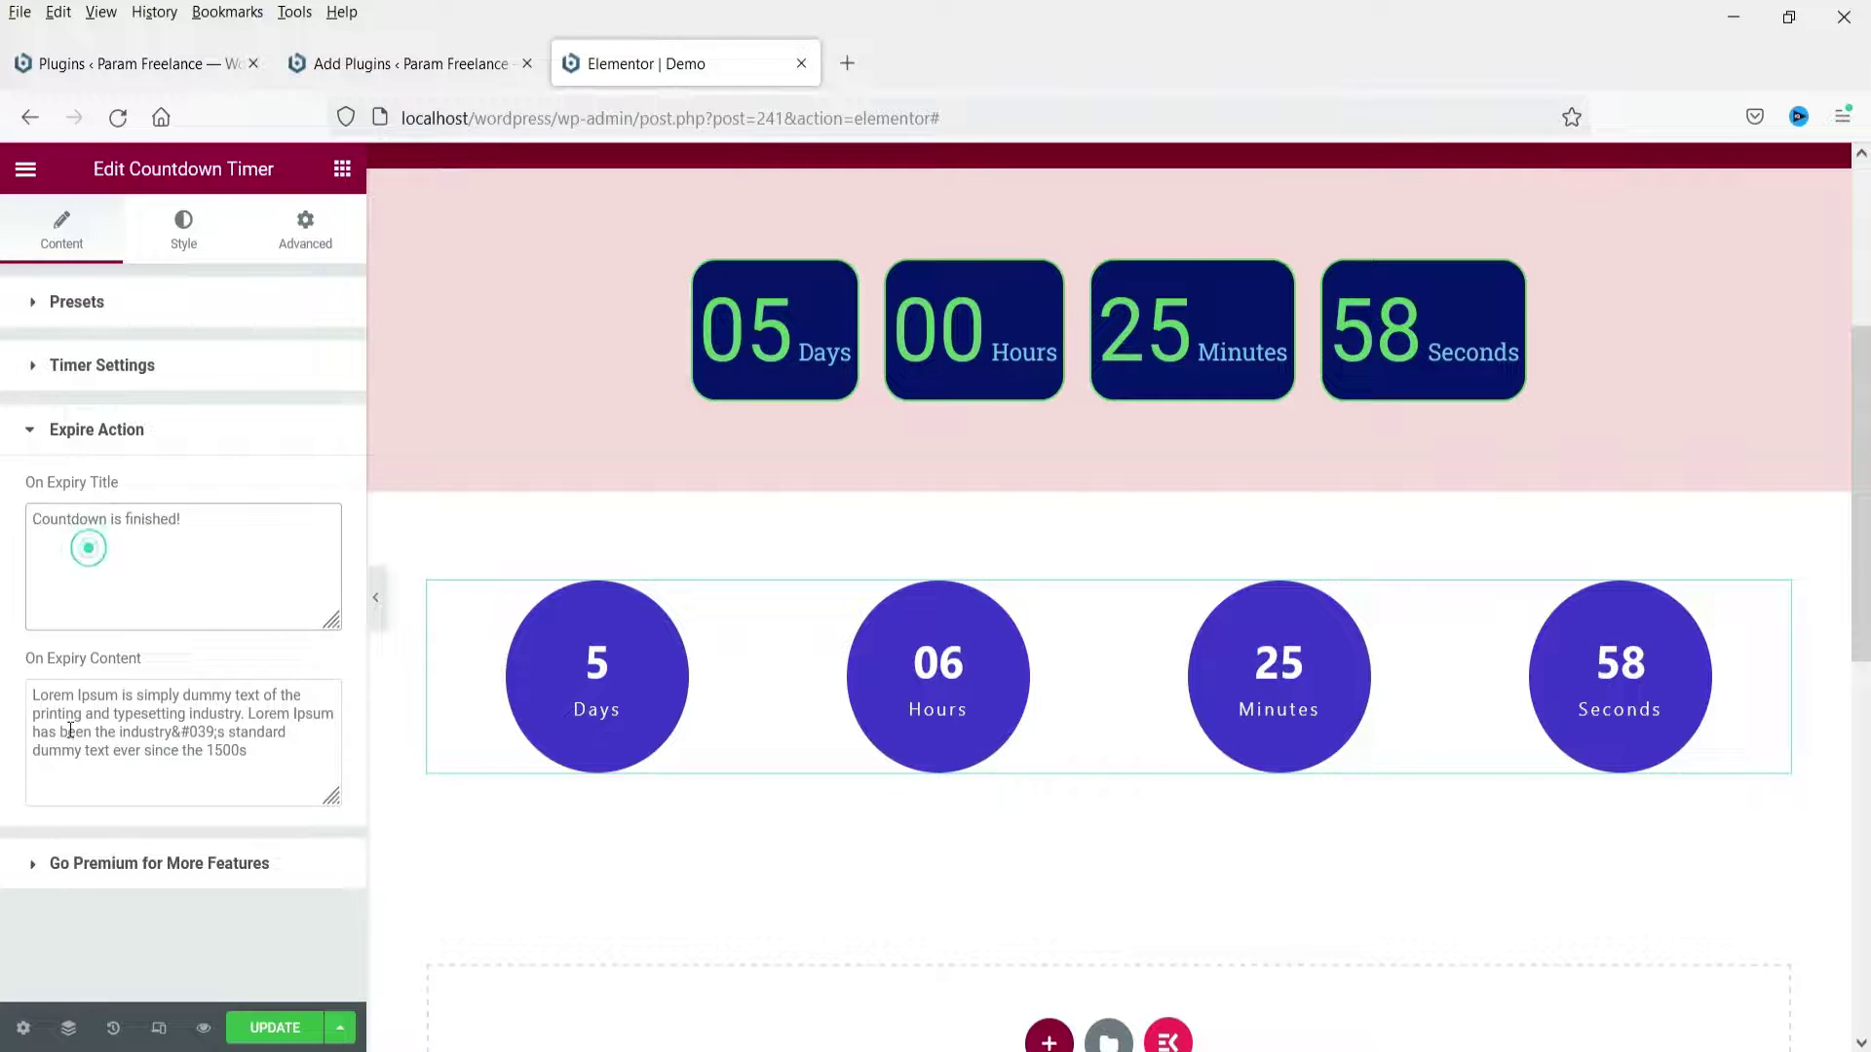
triple_click(113, 726)
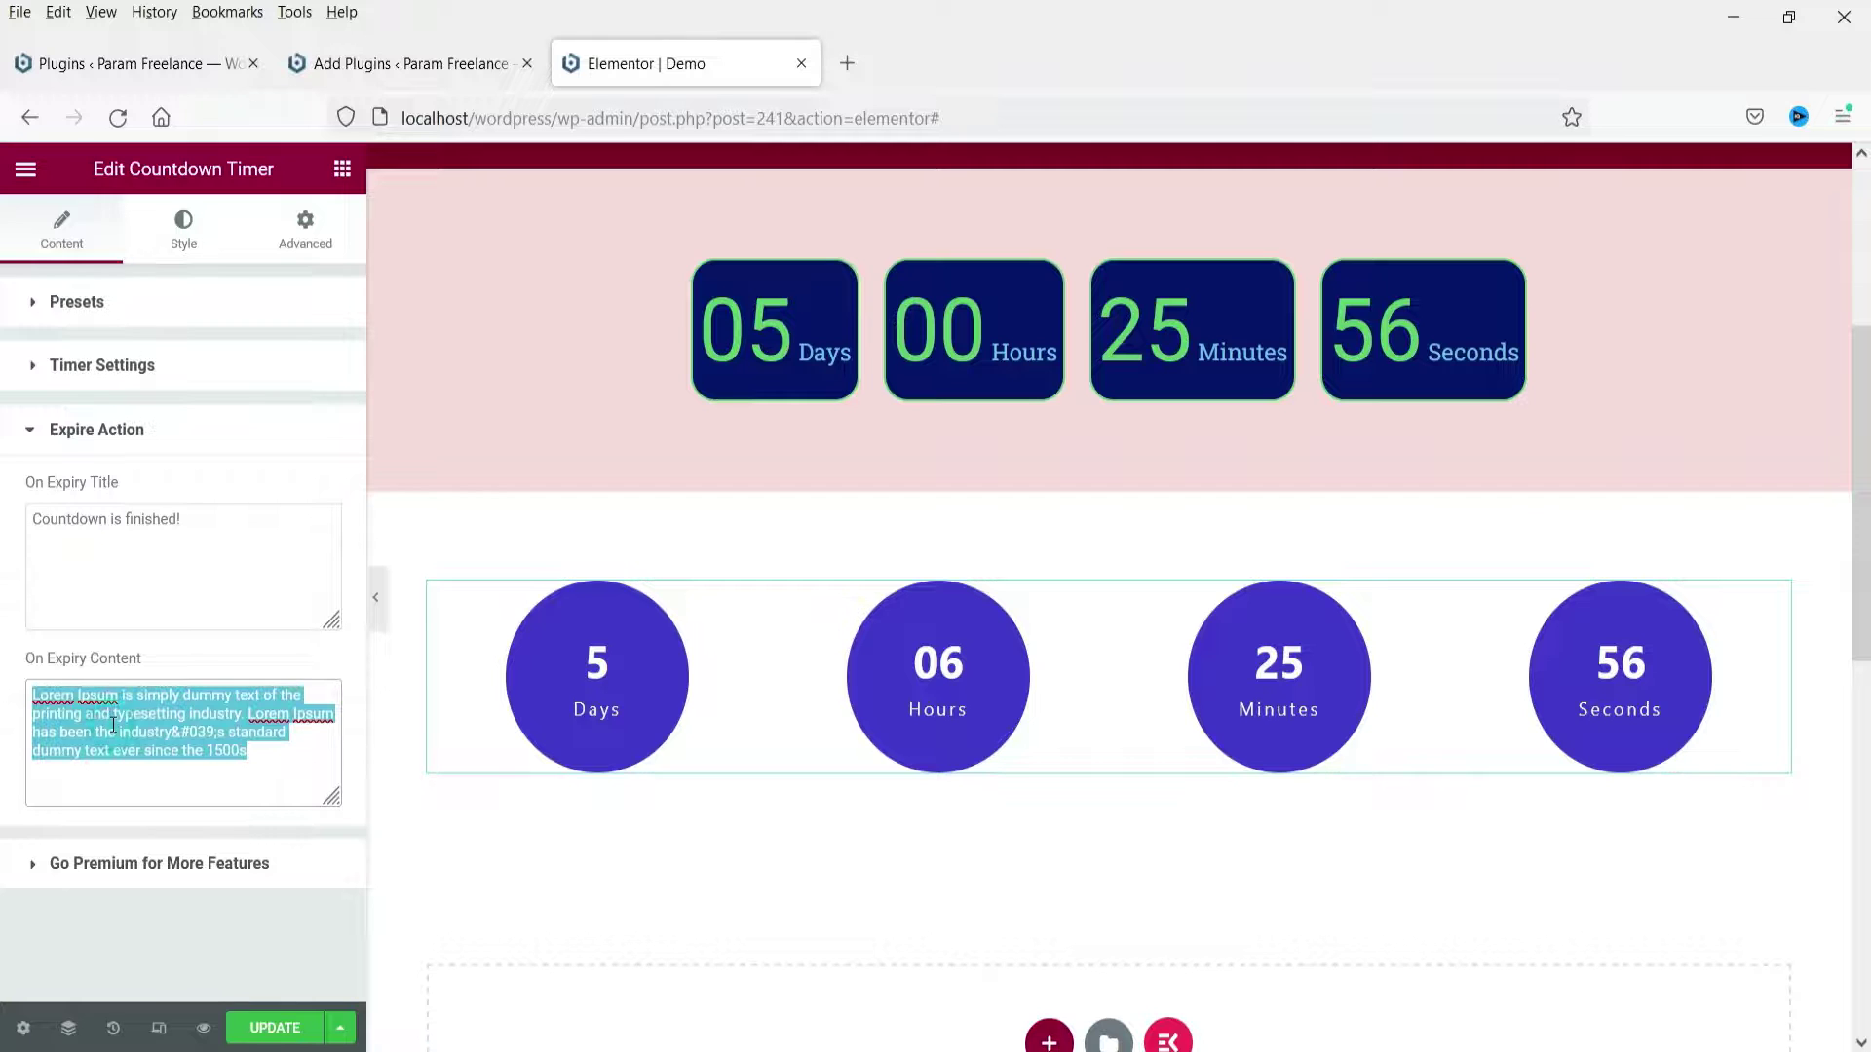
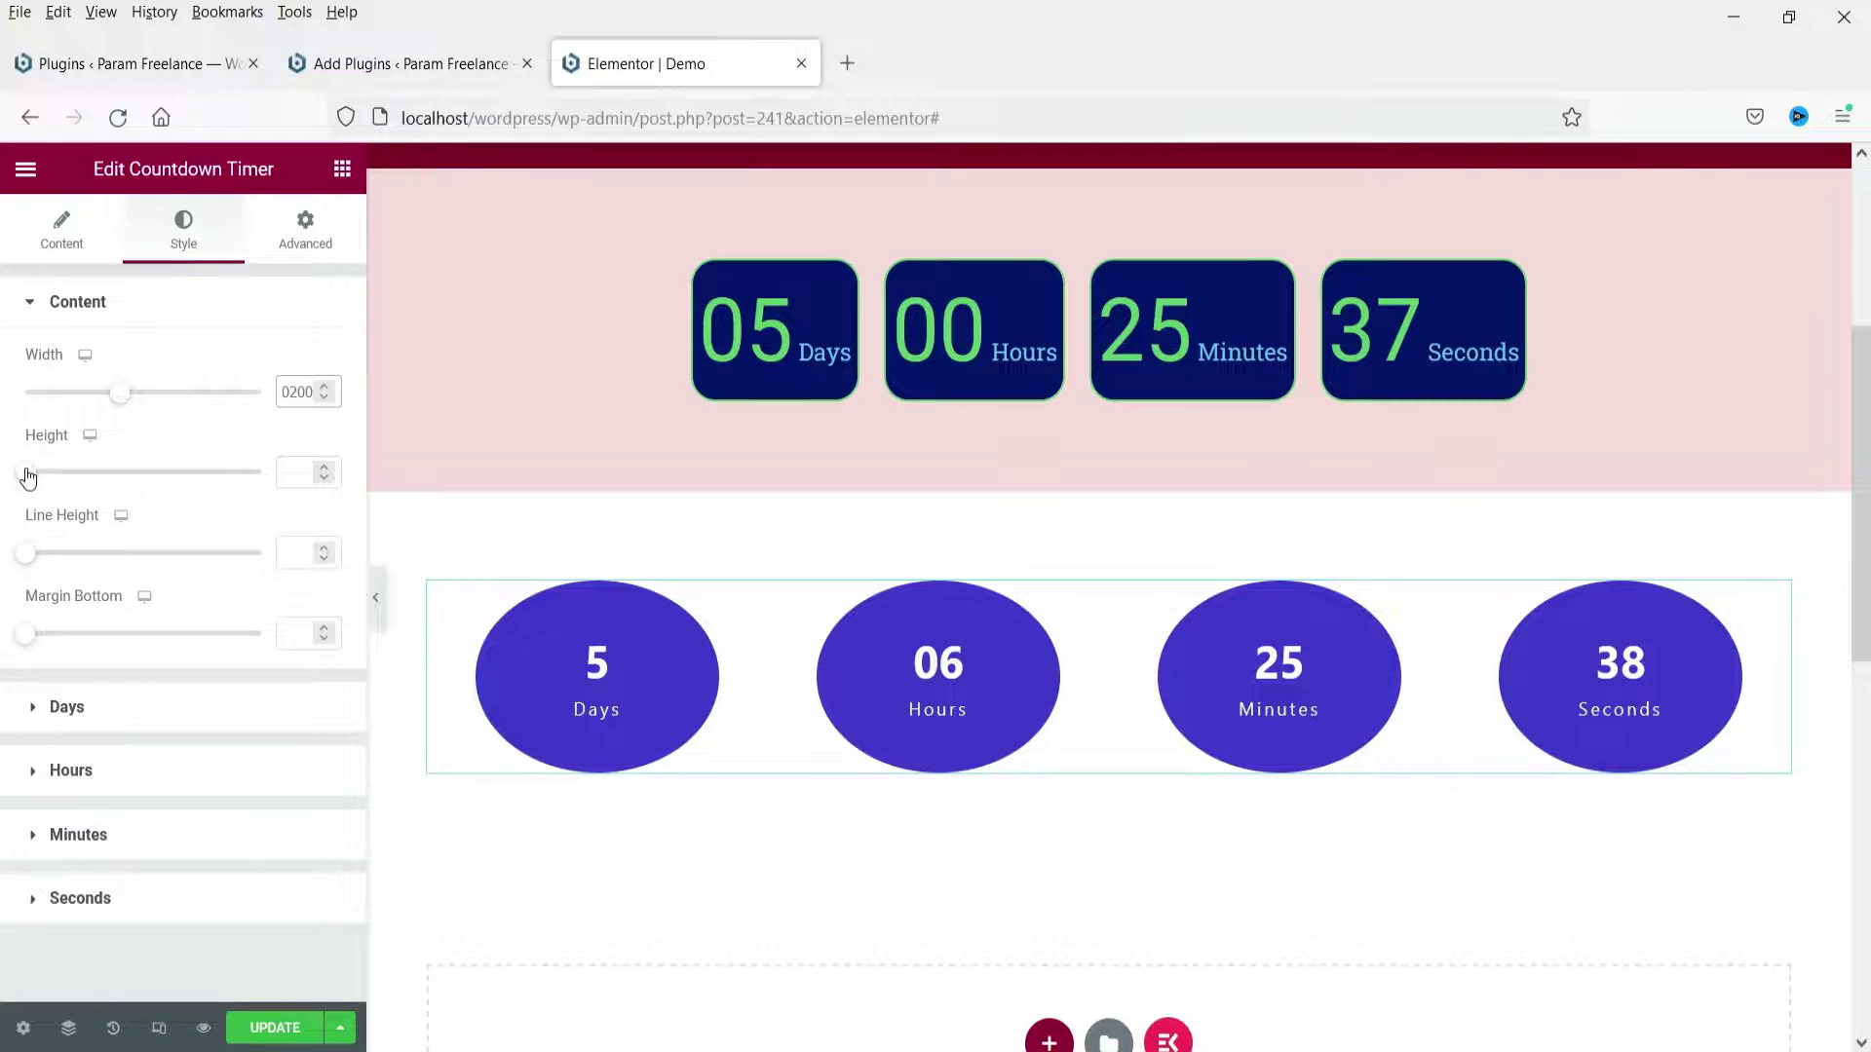
Set the Countdown Timer content's height to 200, with line height and bottom margin both at 0.
drag(26, 478, 87, 485)
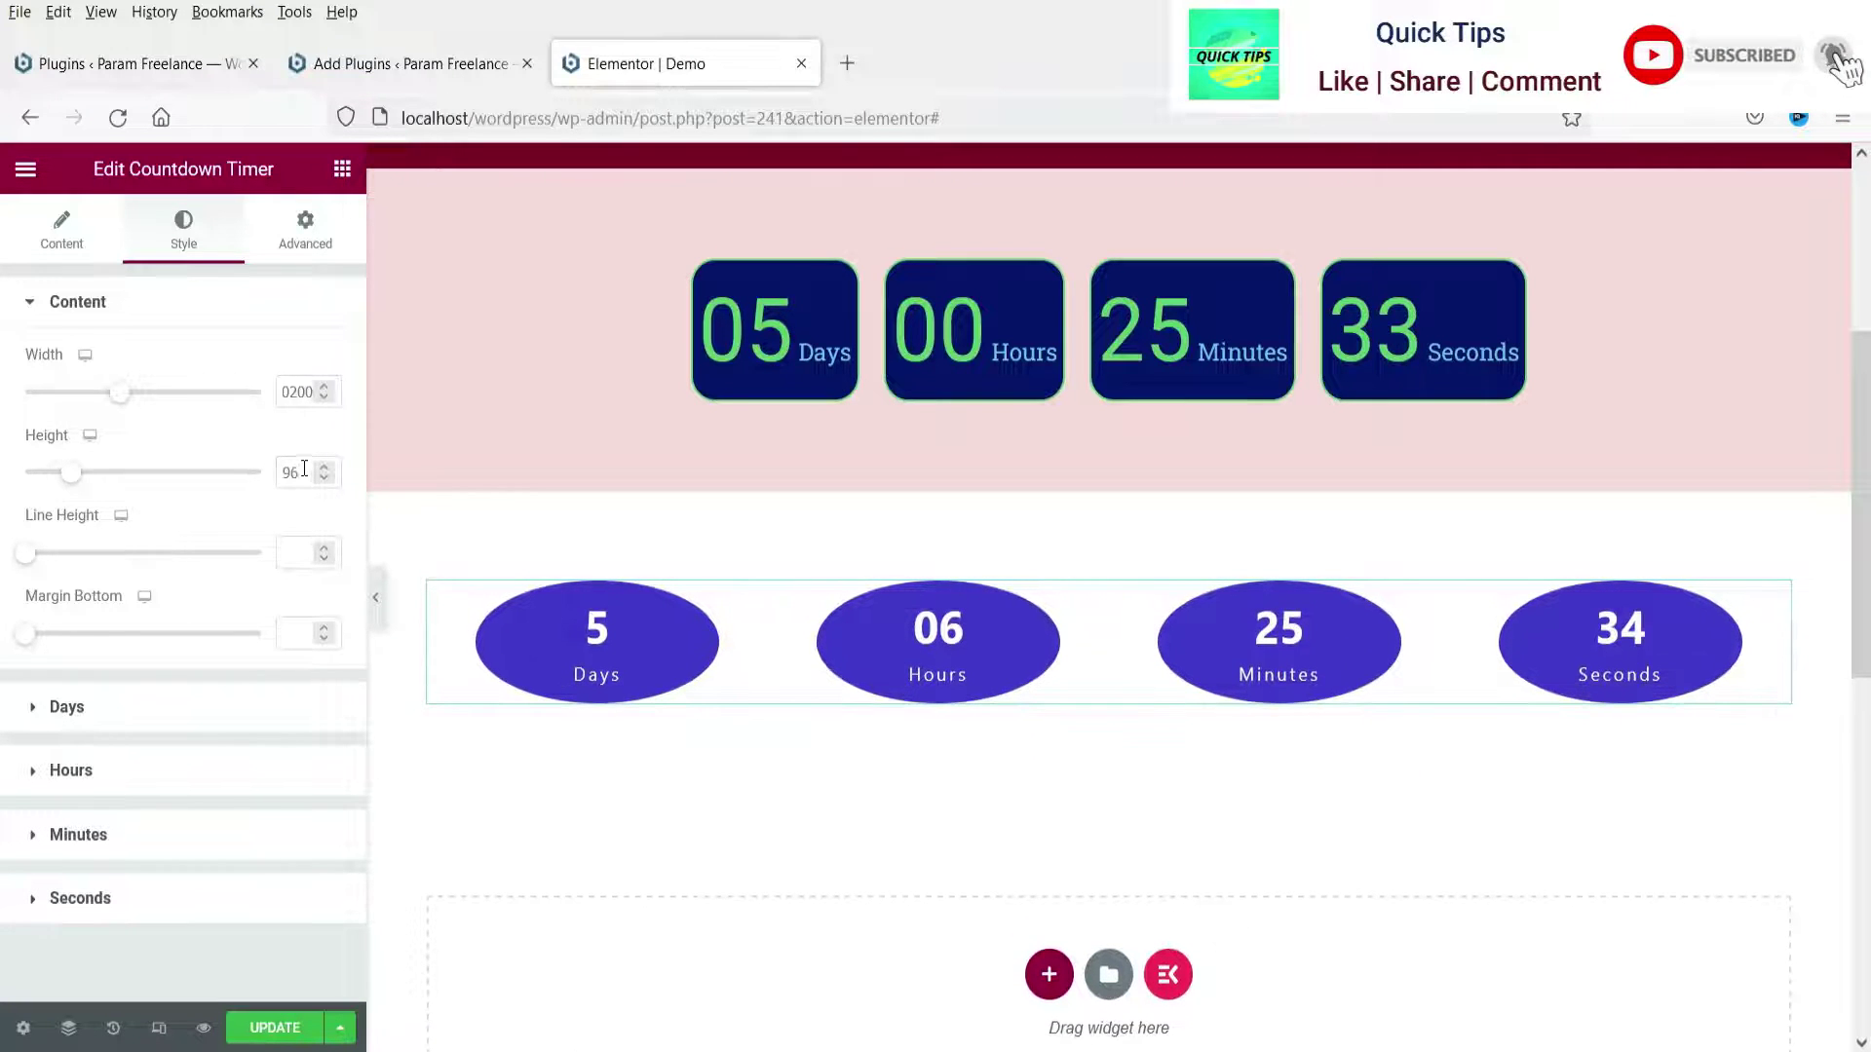
text(200)
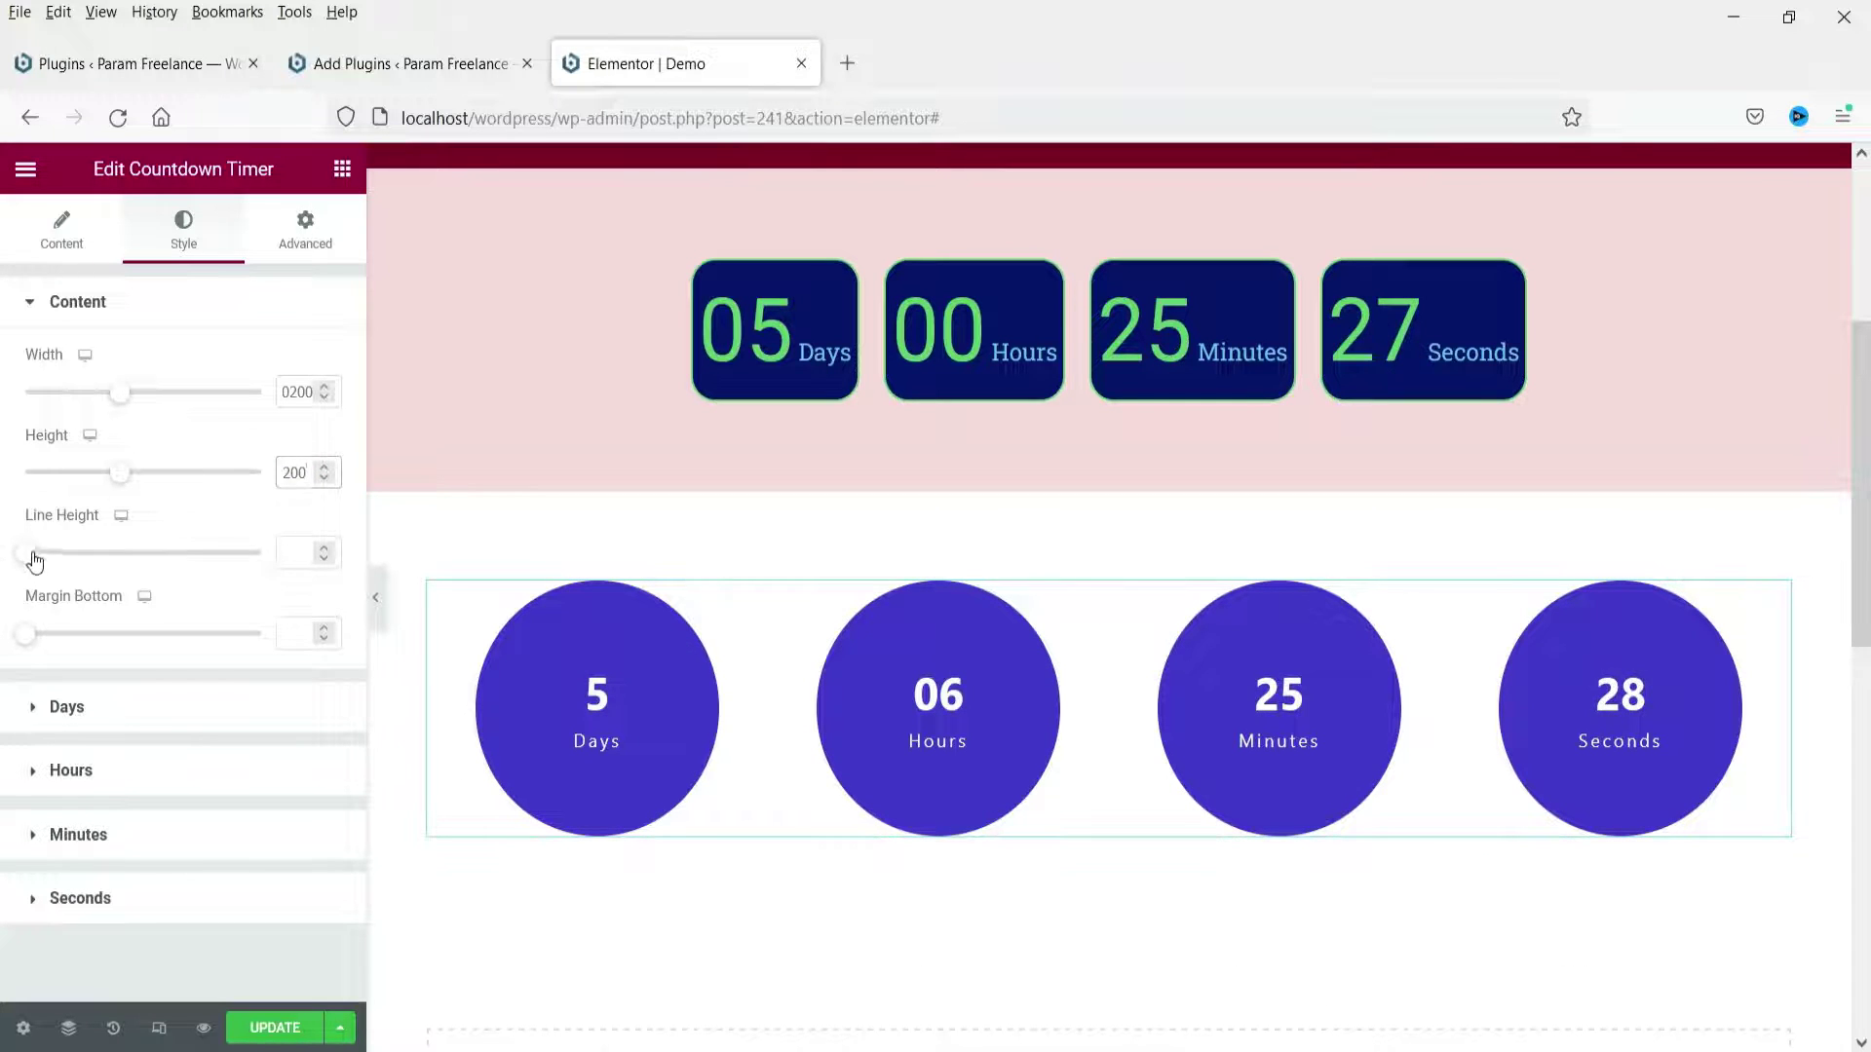
drag(29, 553, 162, 552)
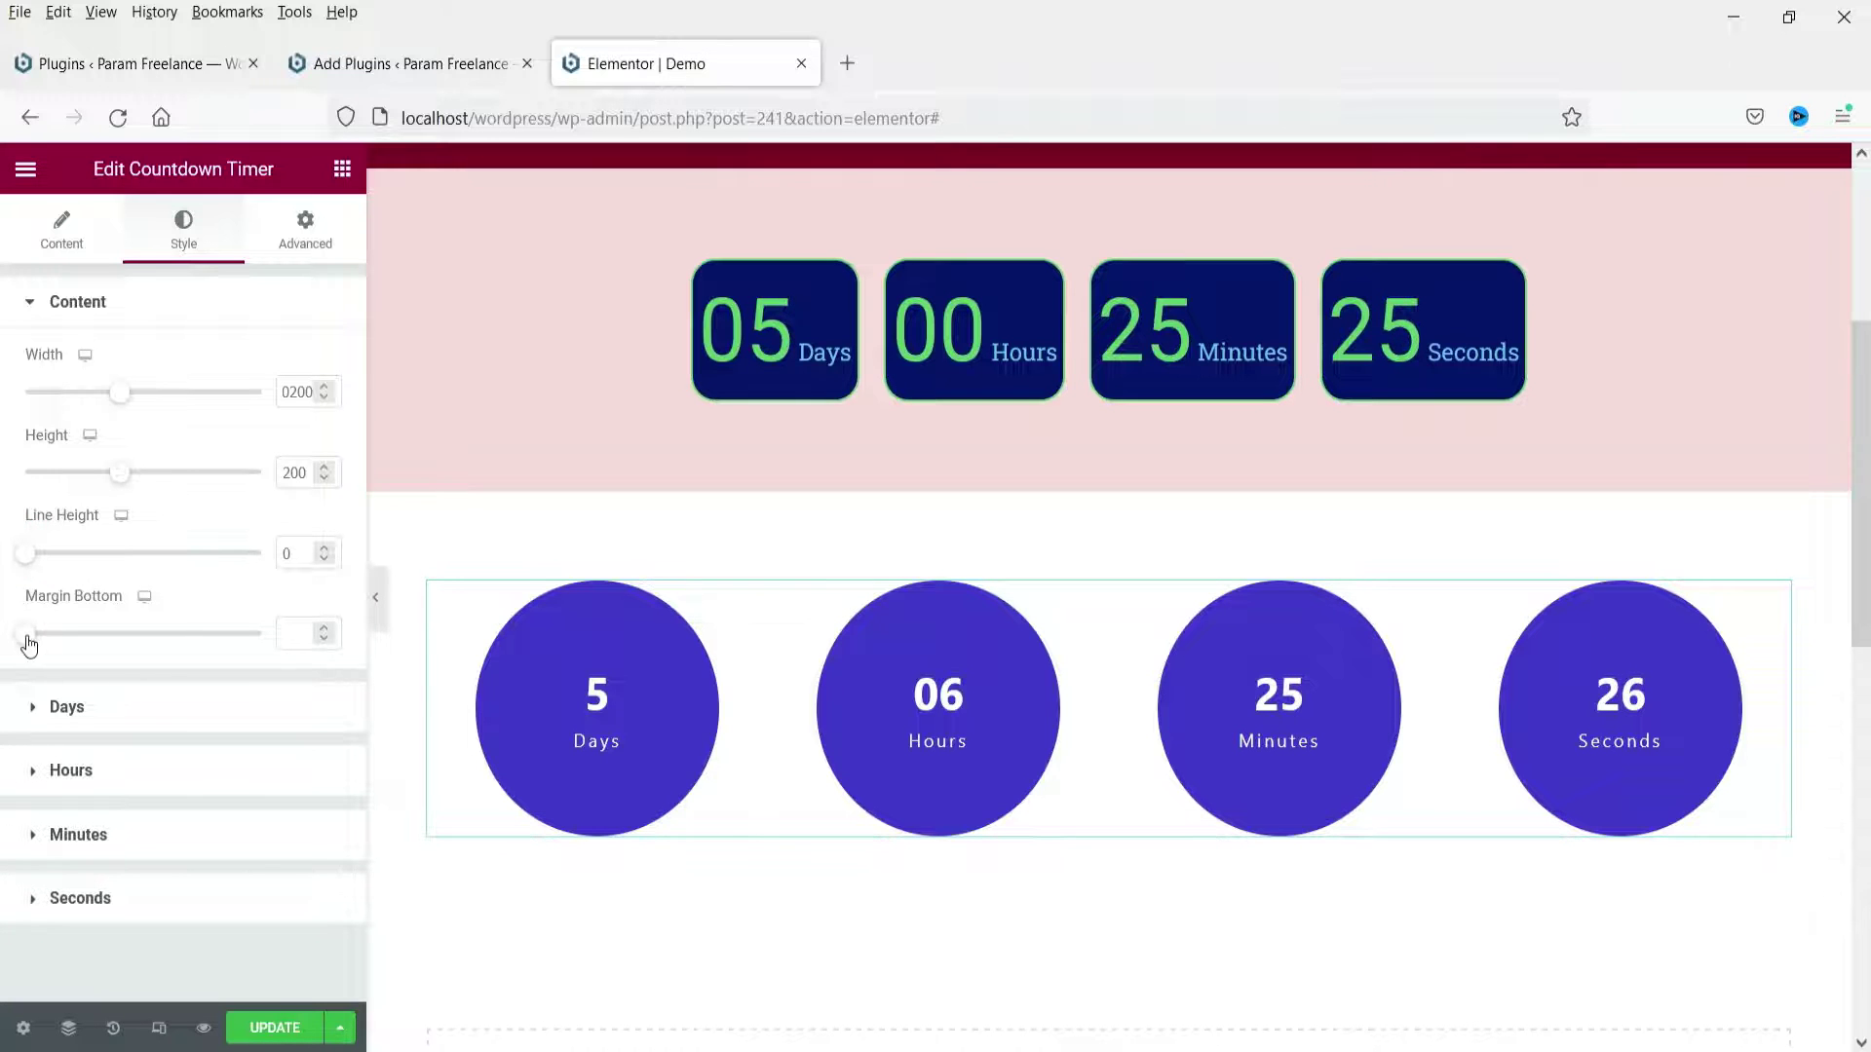
mouse_move(29, 645)
mouse_down()
mouse_move(113, 647)
mouse_move(8, 631)
mouse_up()
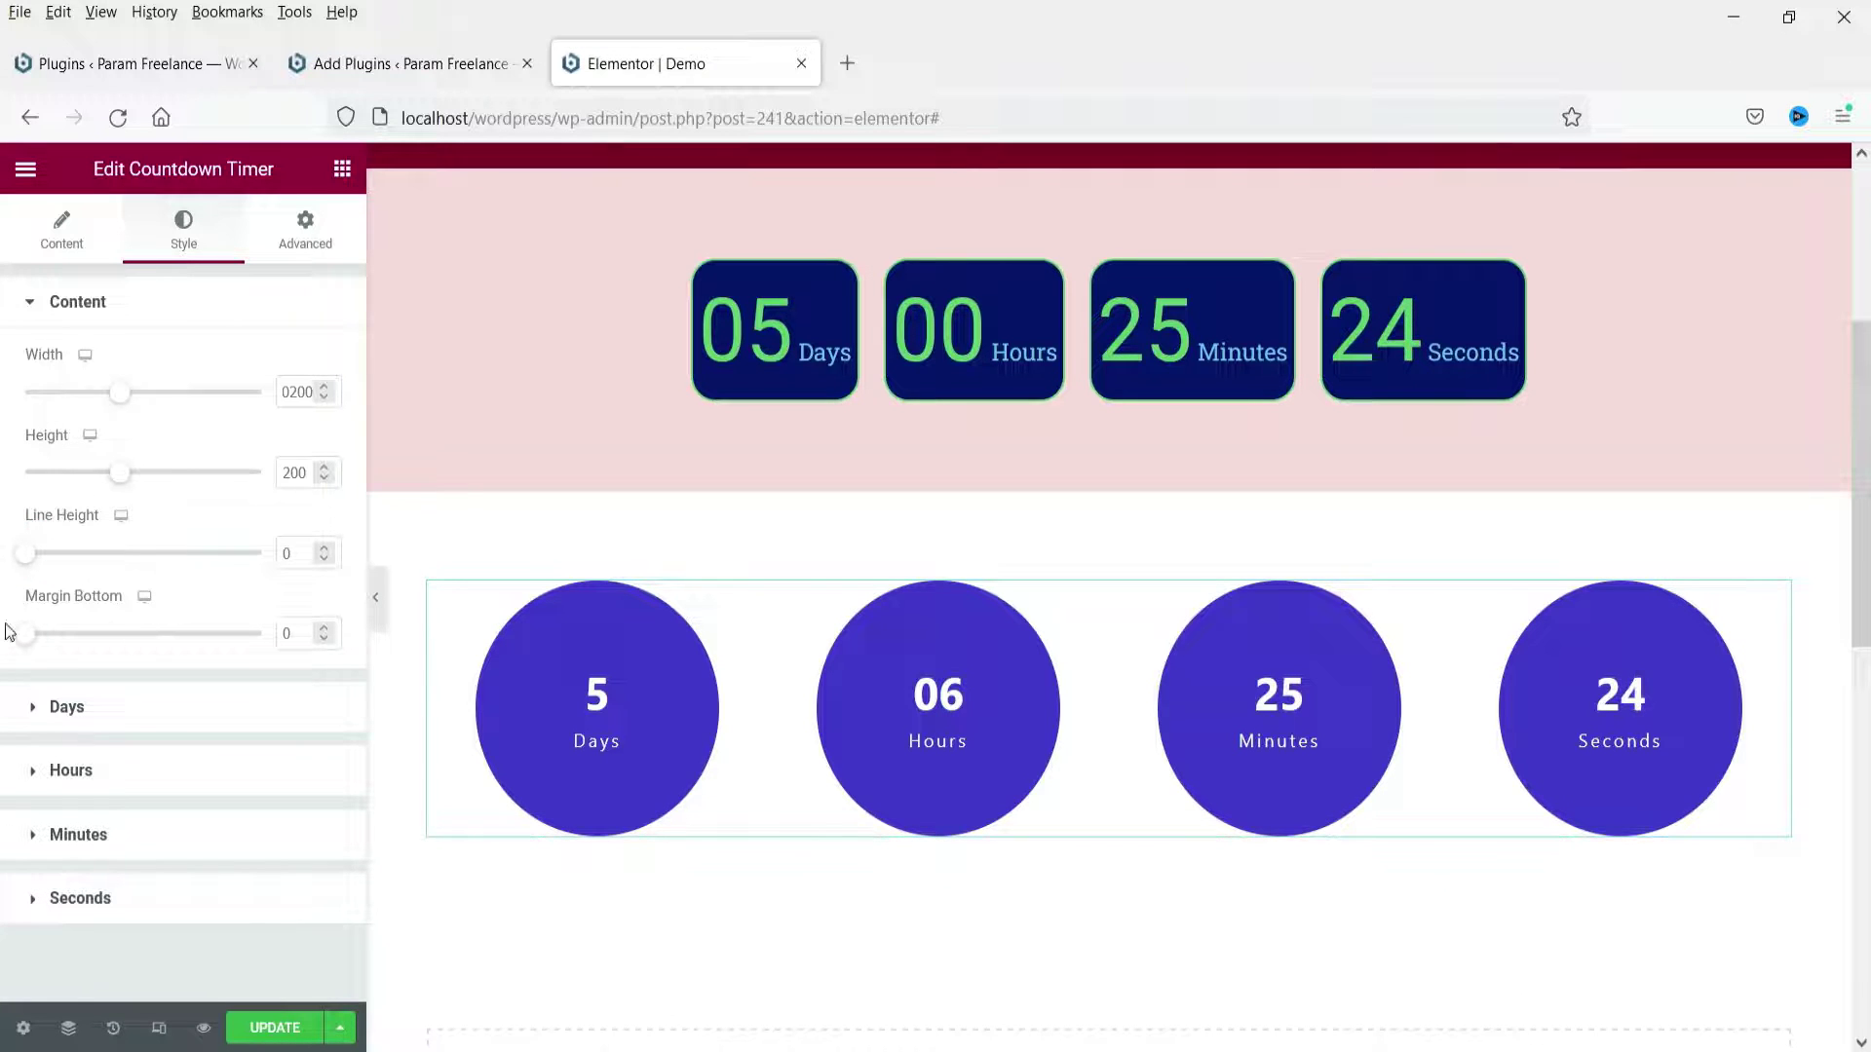
Give the Days circle a gradient background in its general style settings, with red as the first colour.
click(146, 701)
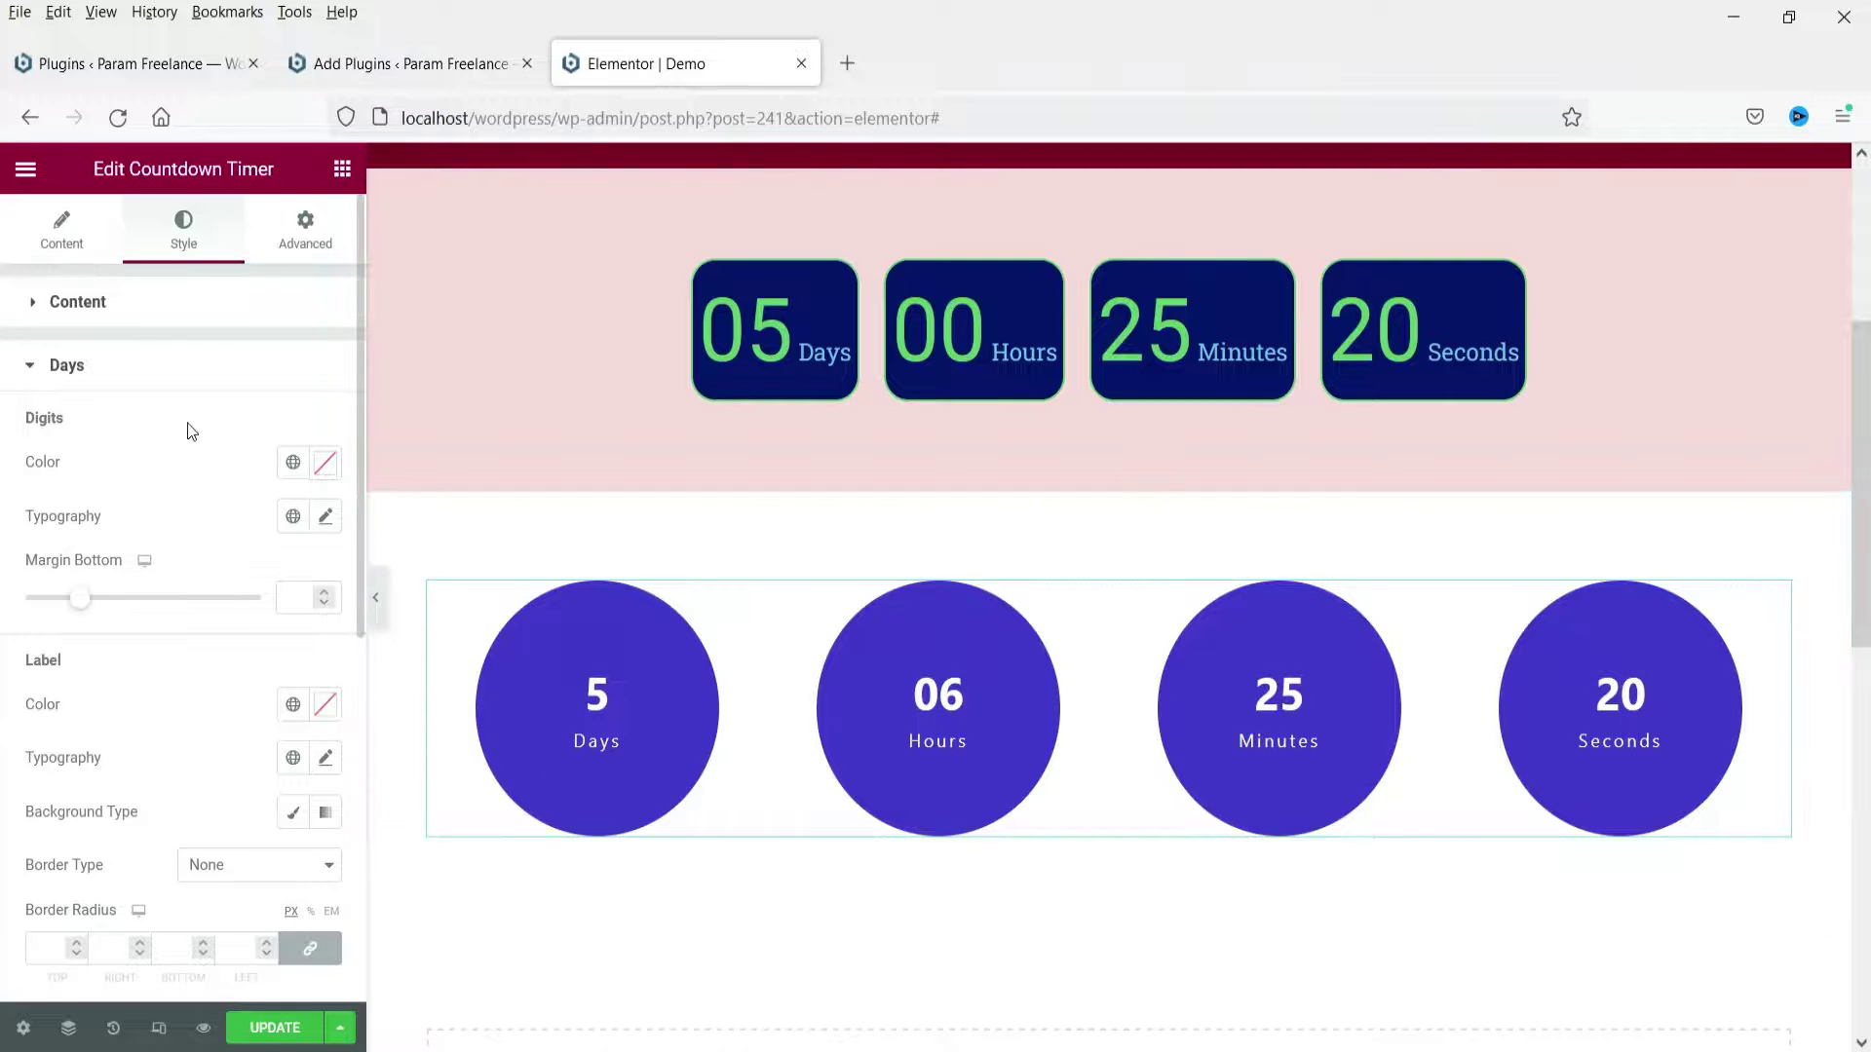
click(293, 464)
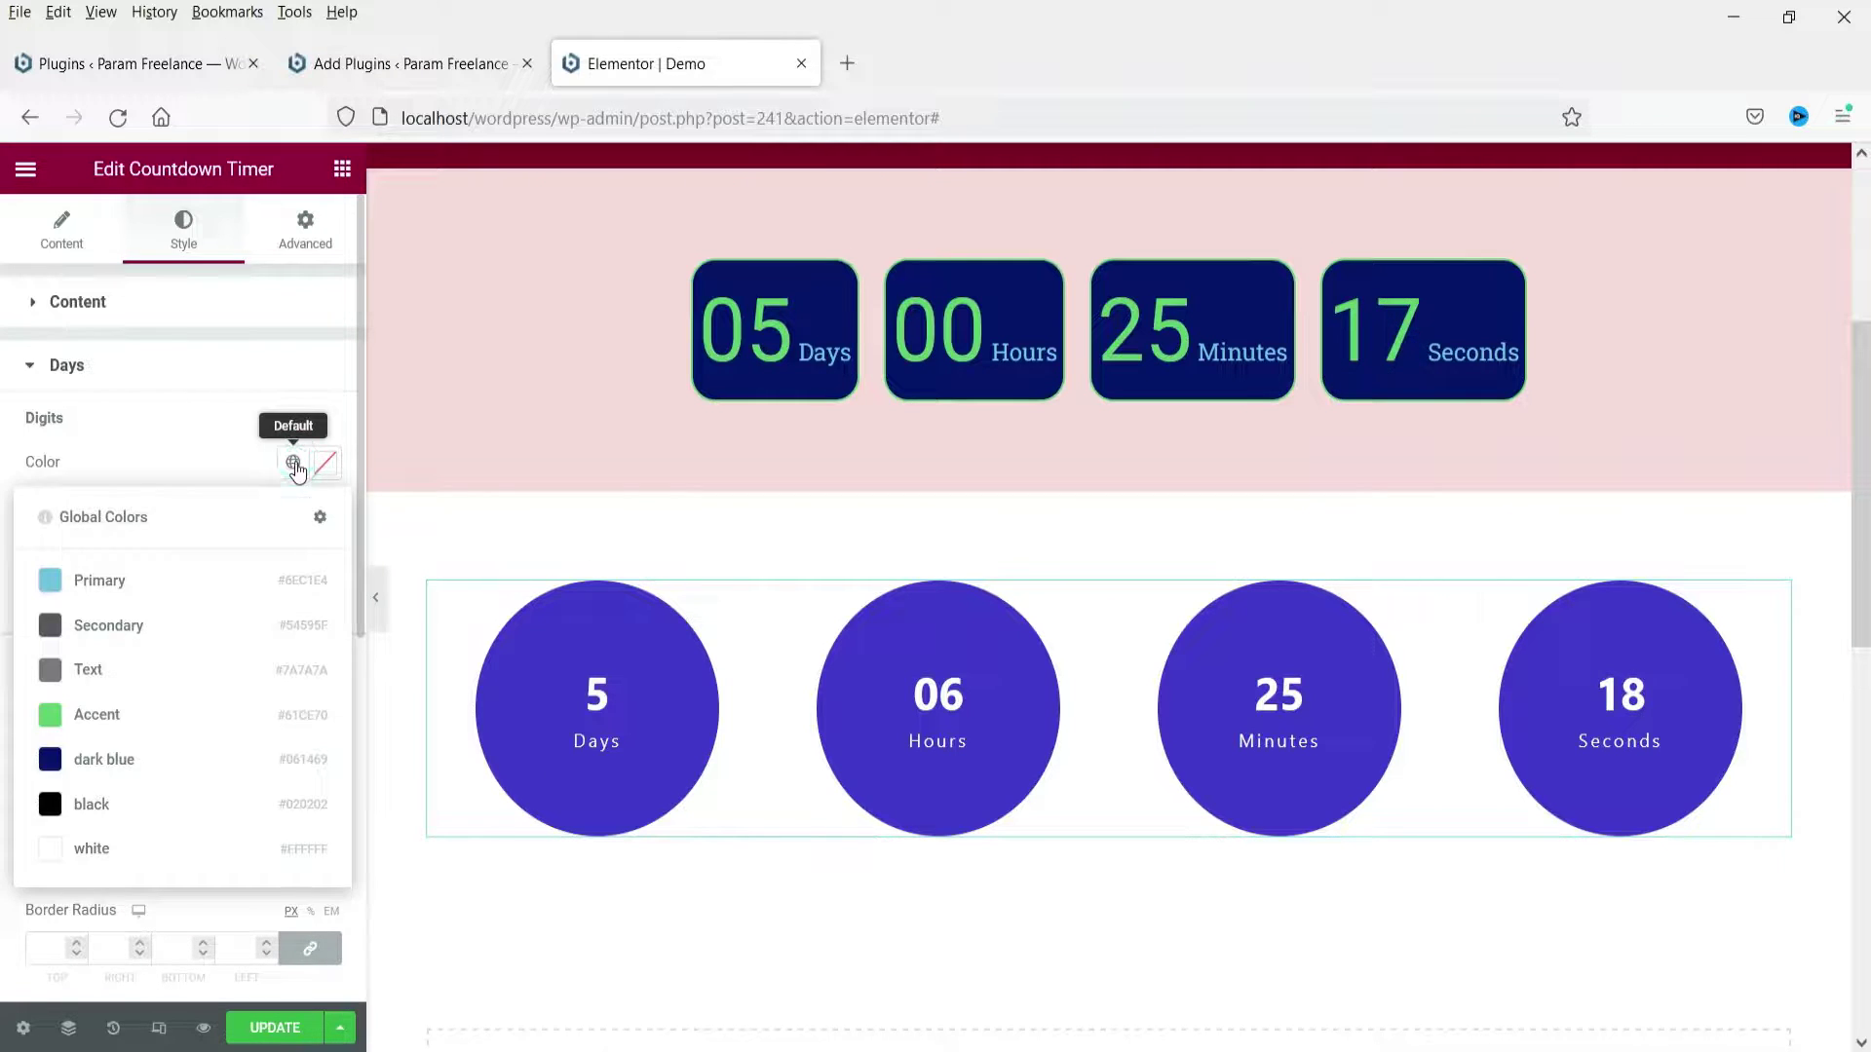
click(293, 464)
scroll(272, 544, down, 4)
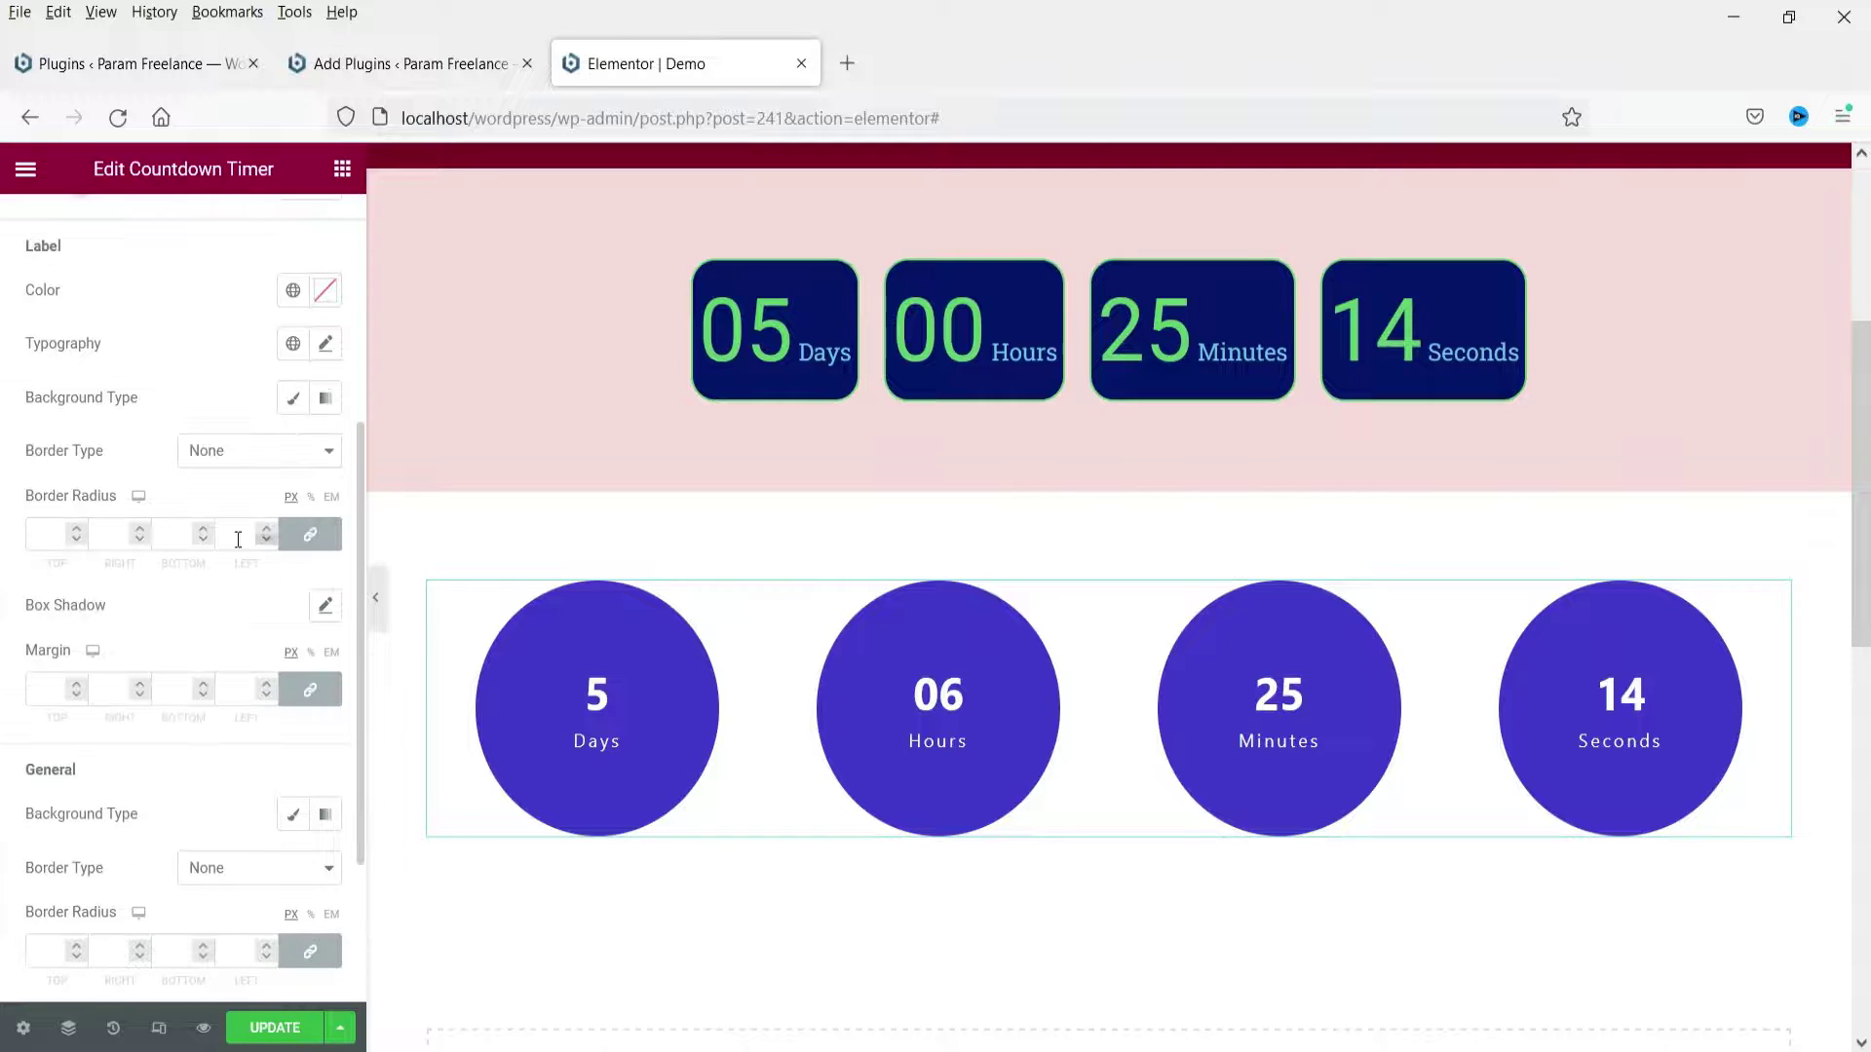
scroll(70, 447, up, 4)
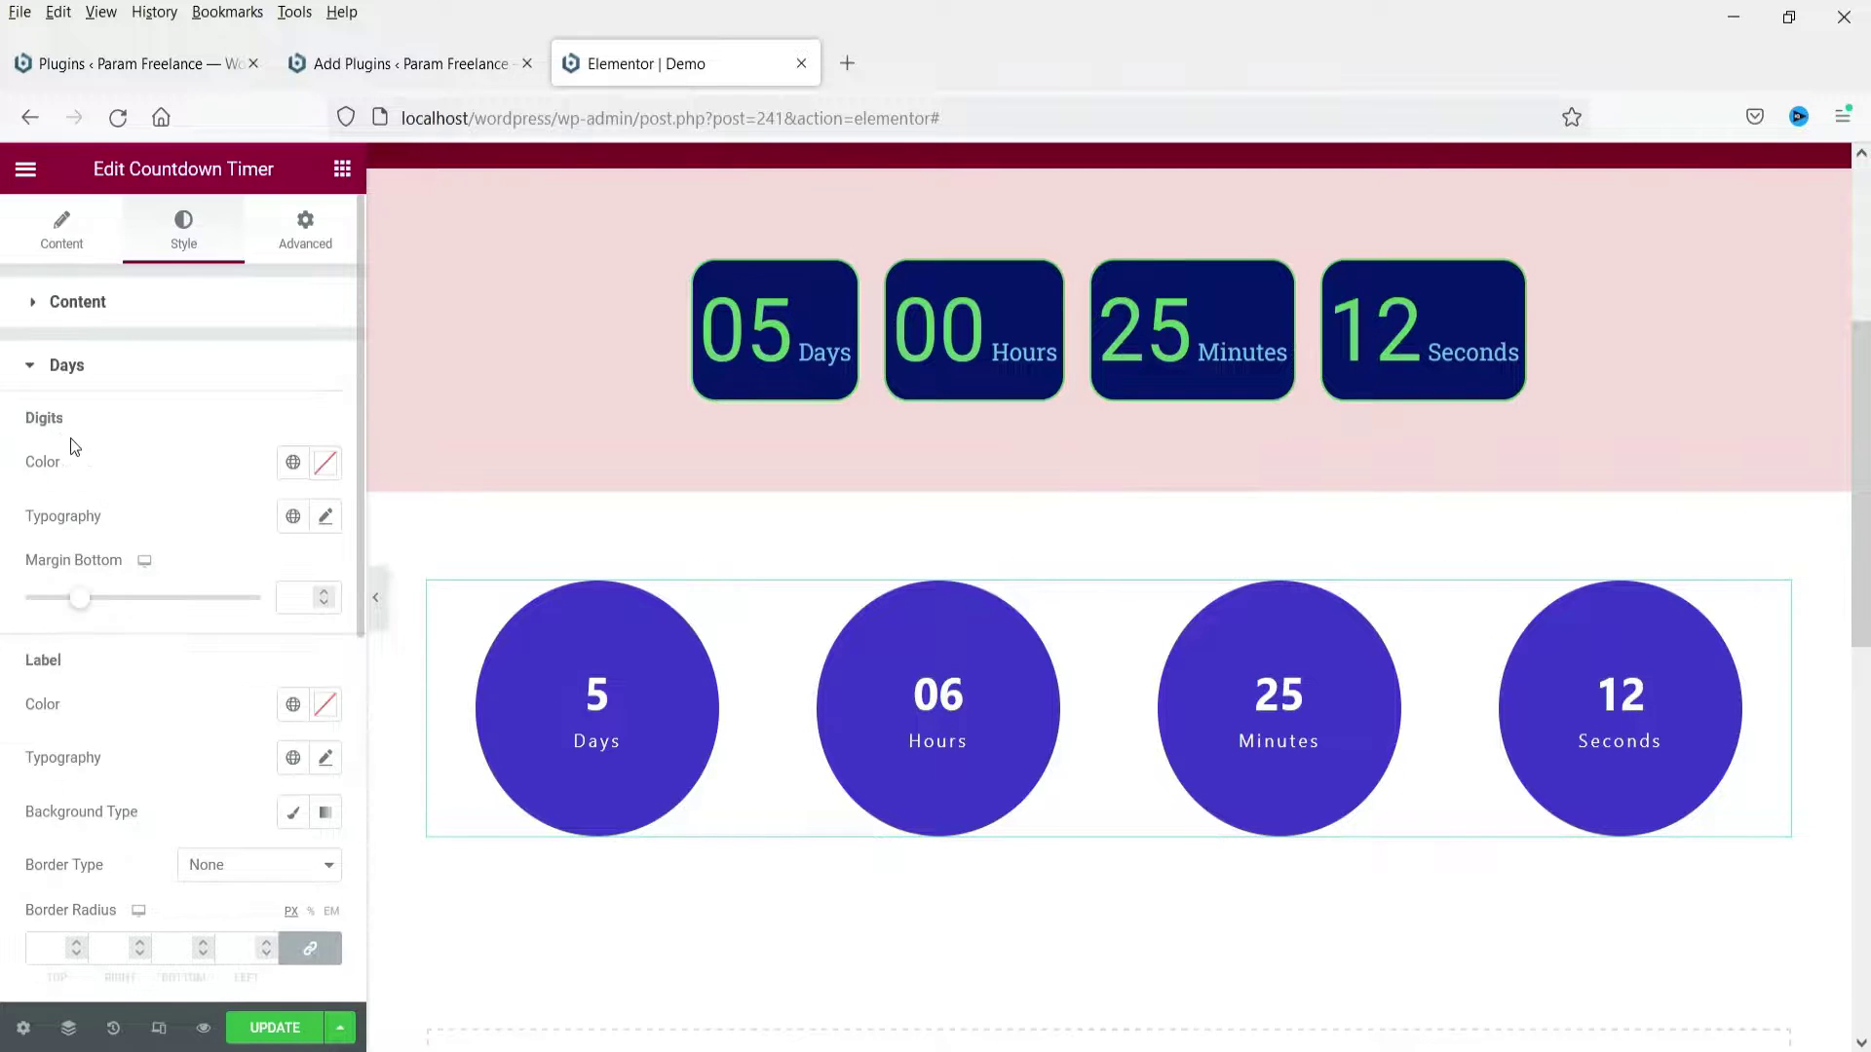
scroll(120, 611, down, 6)
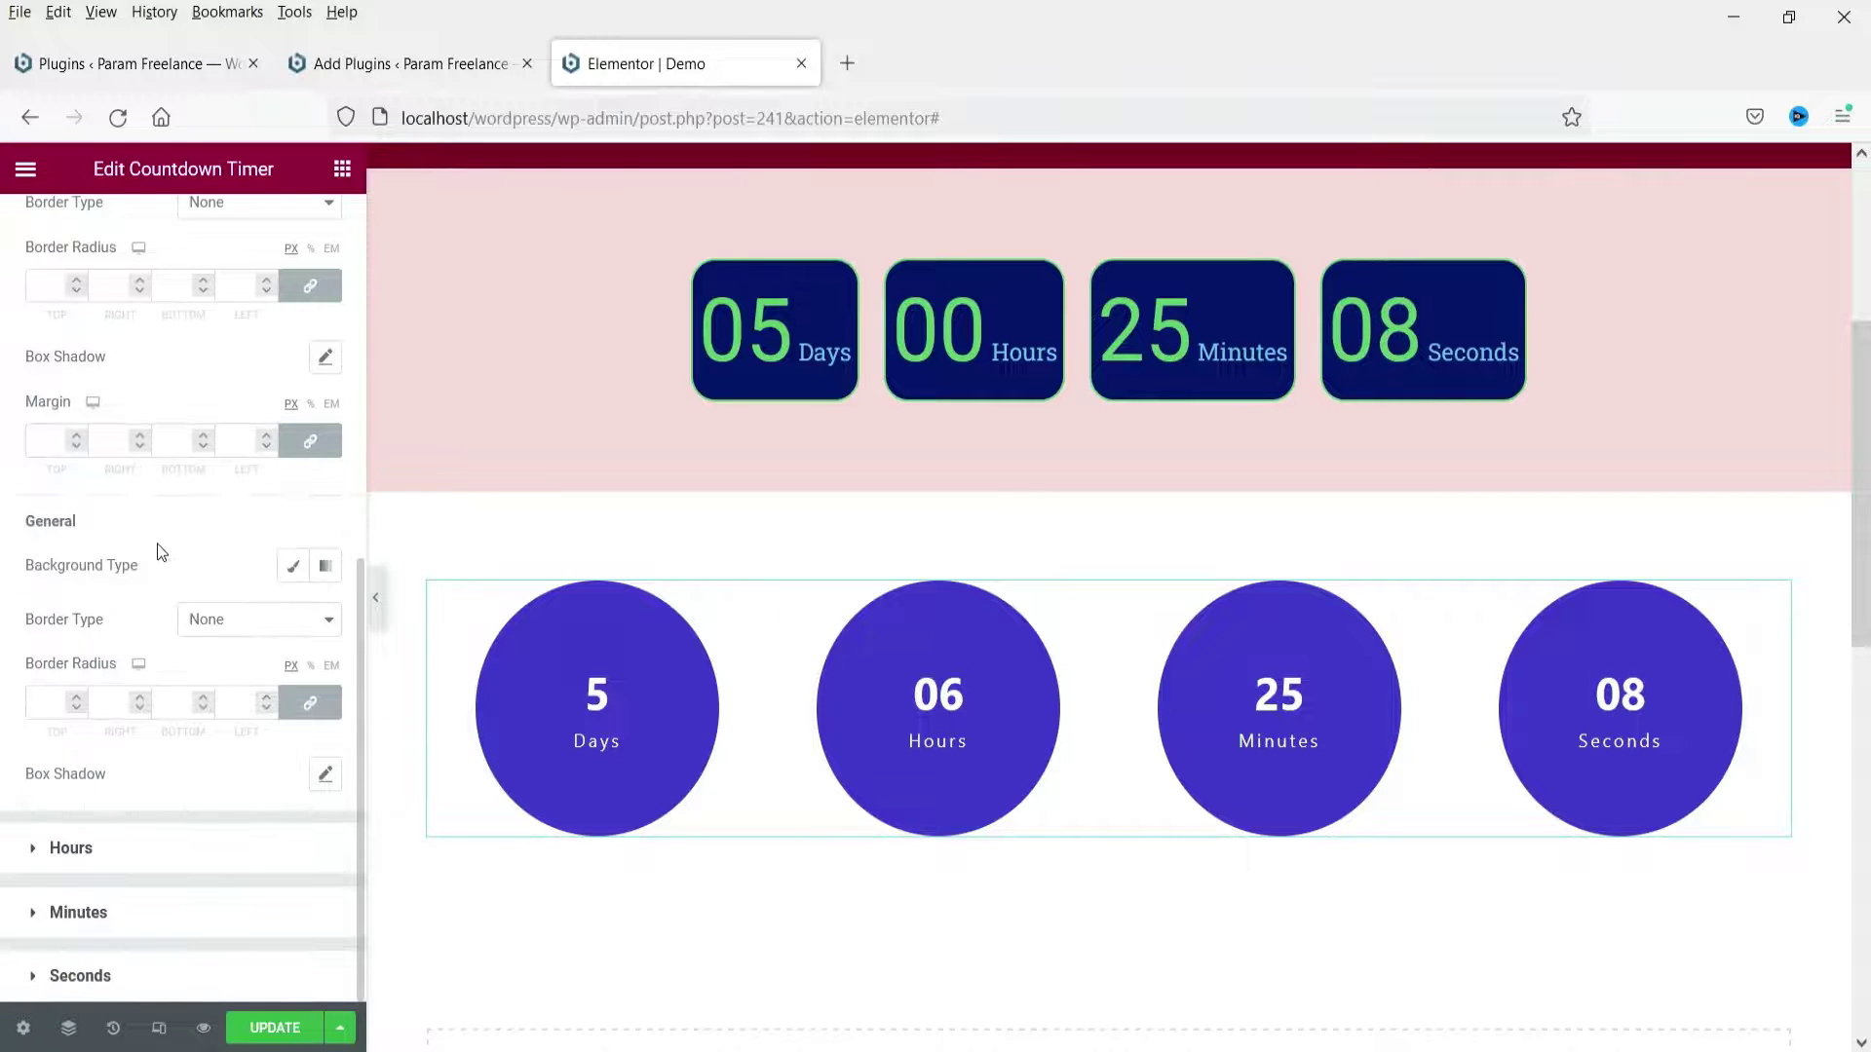
click(325, 566)
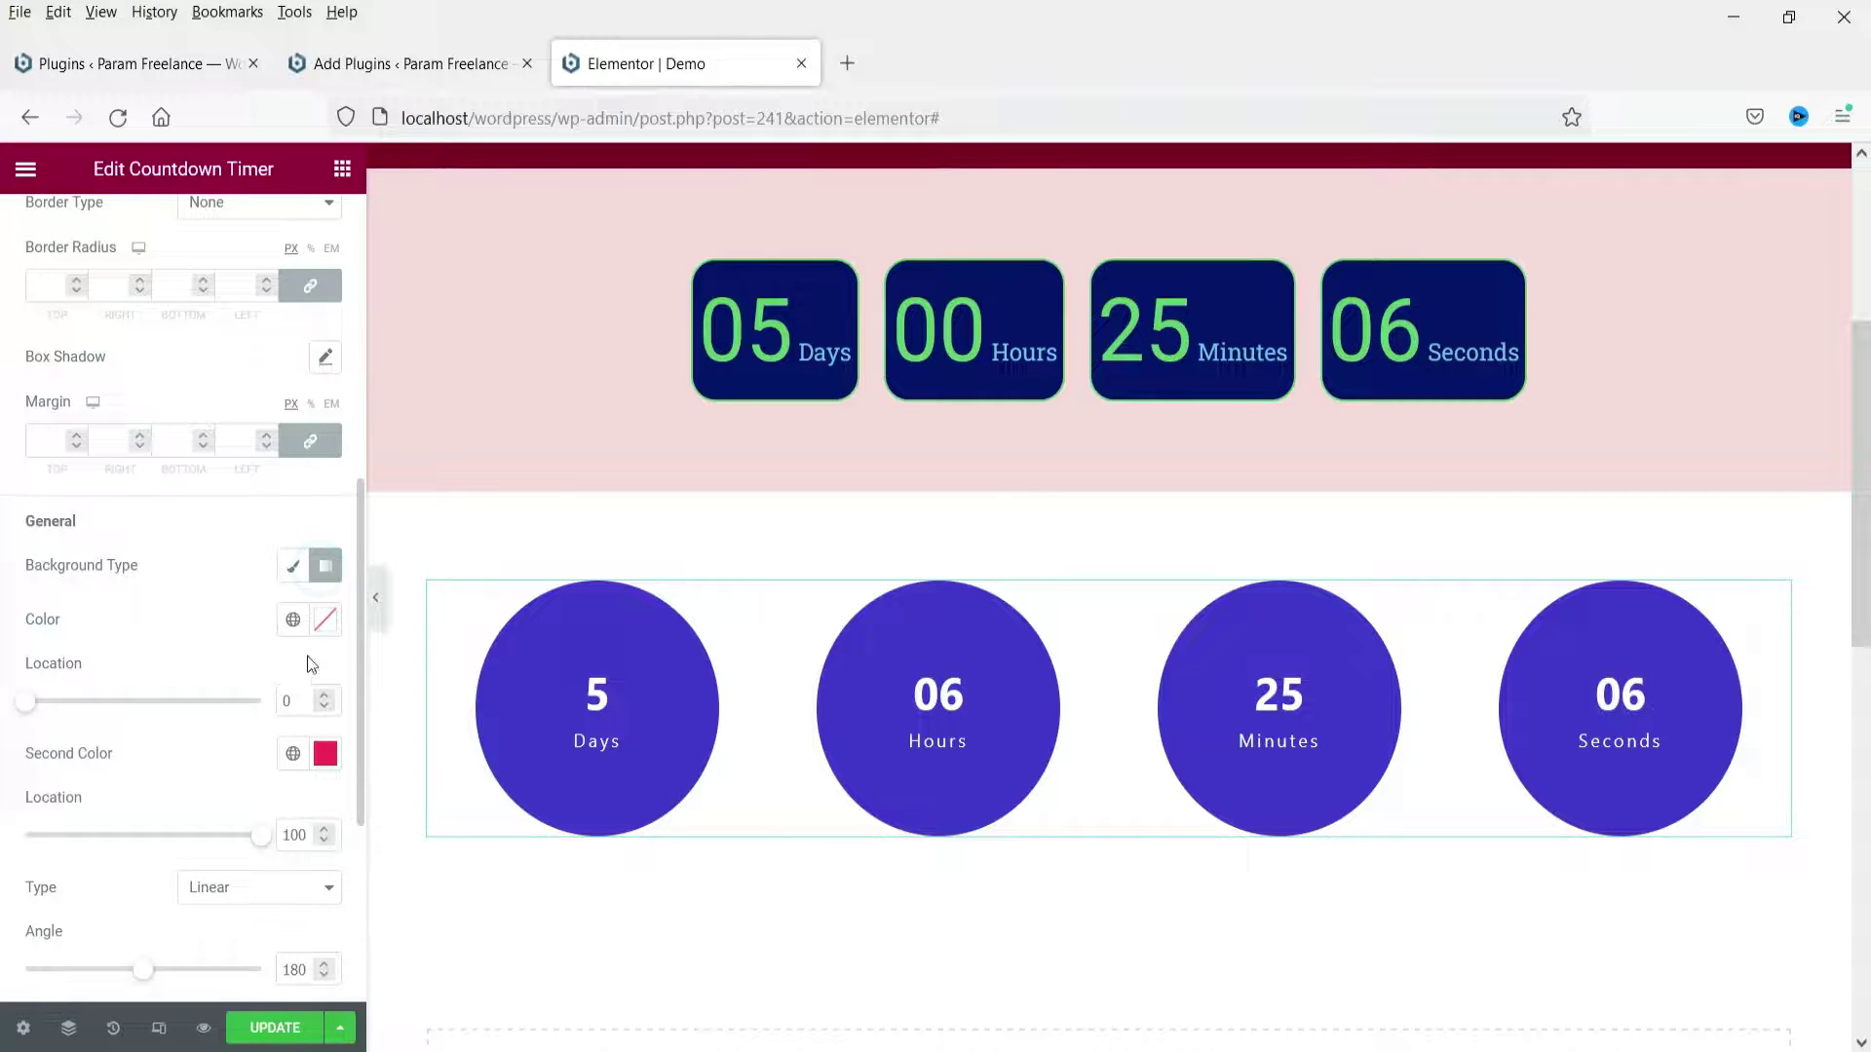
click(325, 623)
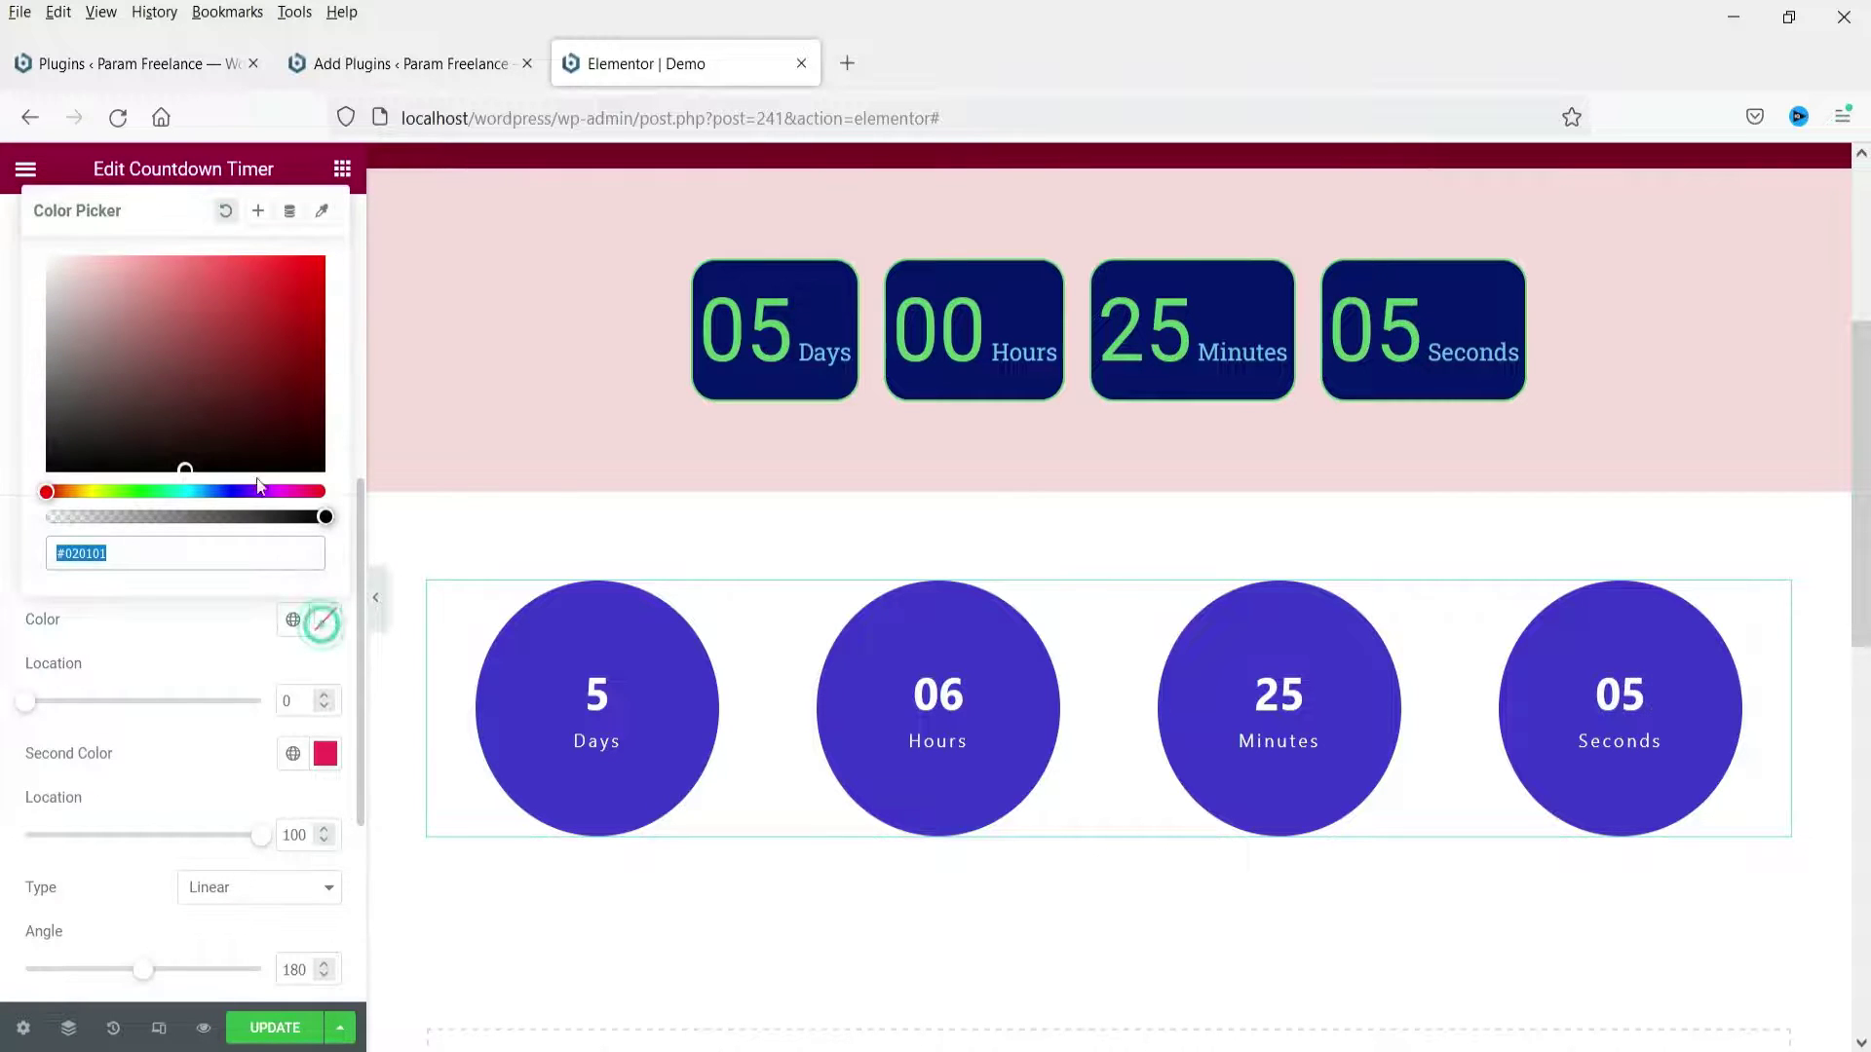
click(252, 308)
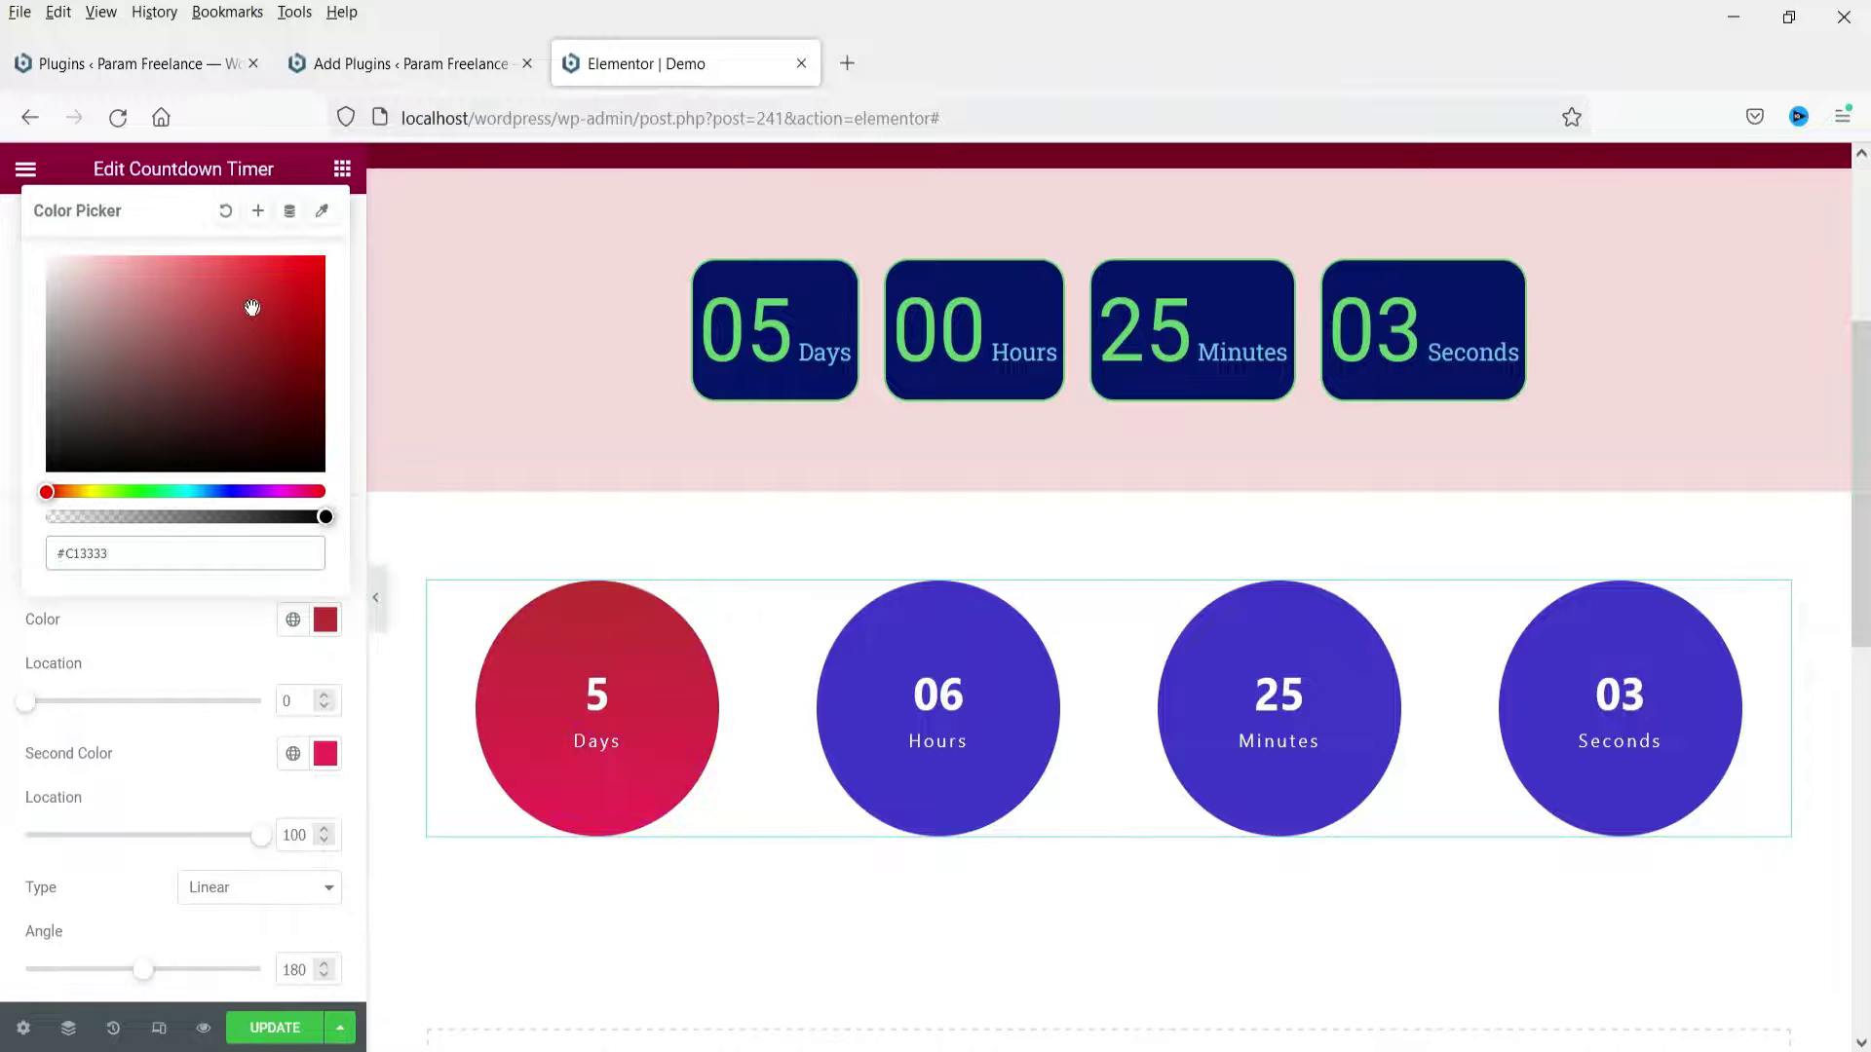
Make the Days gradient's second colour dark maroon, with the first colour's location at 33 and the second's at 63.
click(326, 753)
click(282, 549)
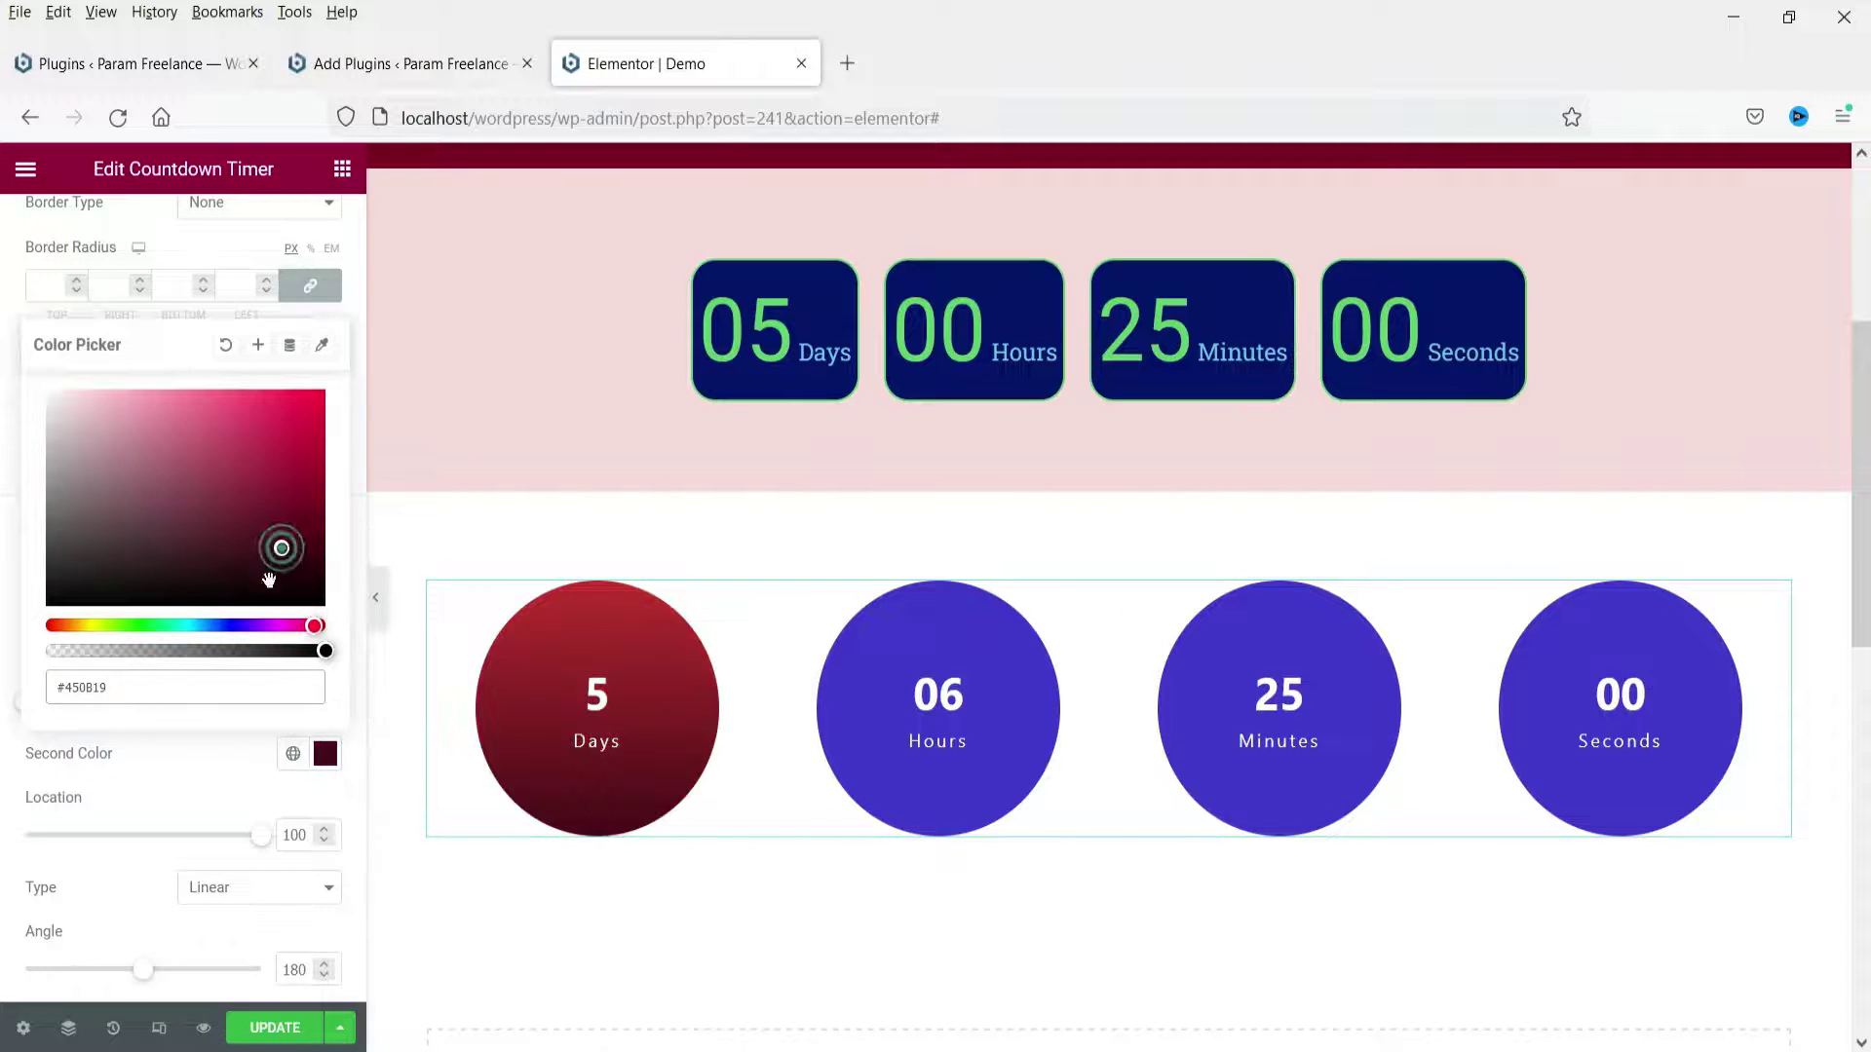
click(147, 795)
drag(262, 844, 175, 839)
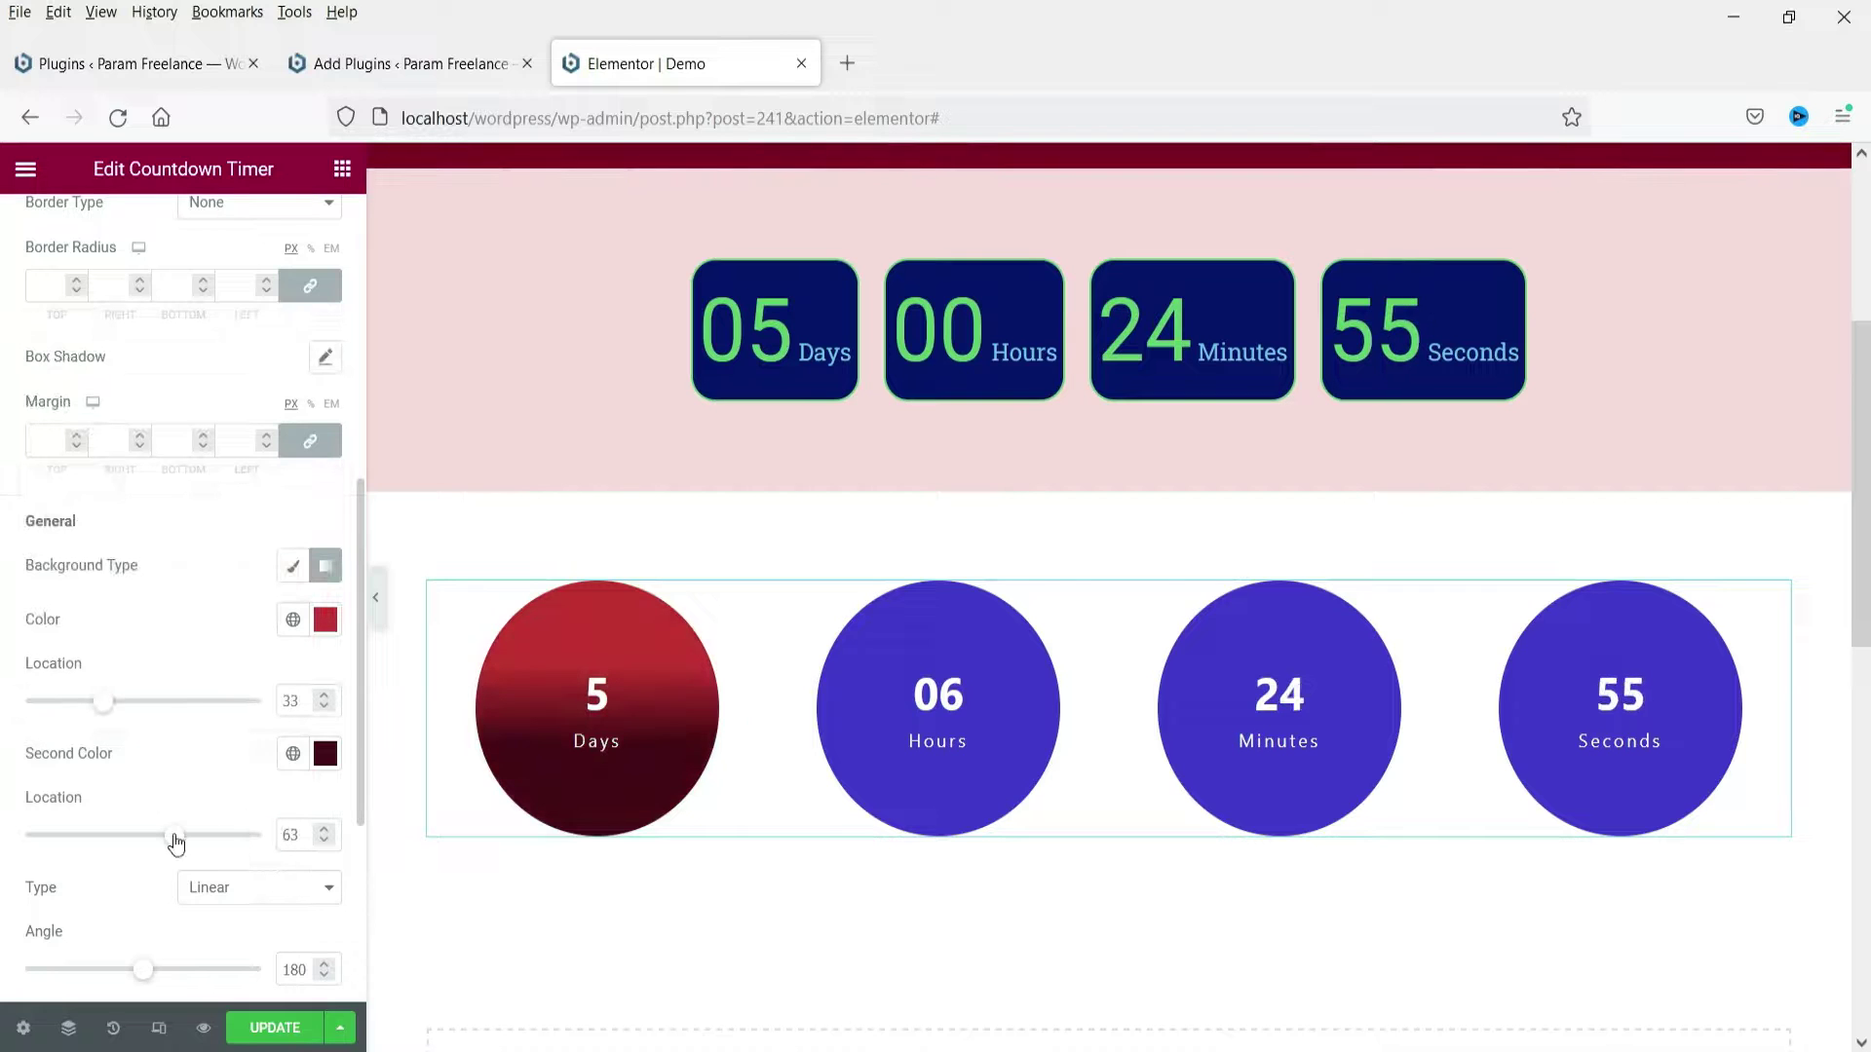
Apply the global Accent colour to the Days label.
scroll(175, 431, up, 5)
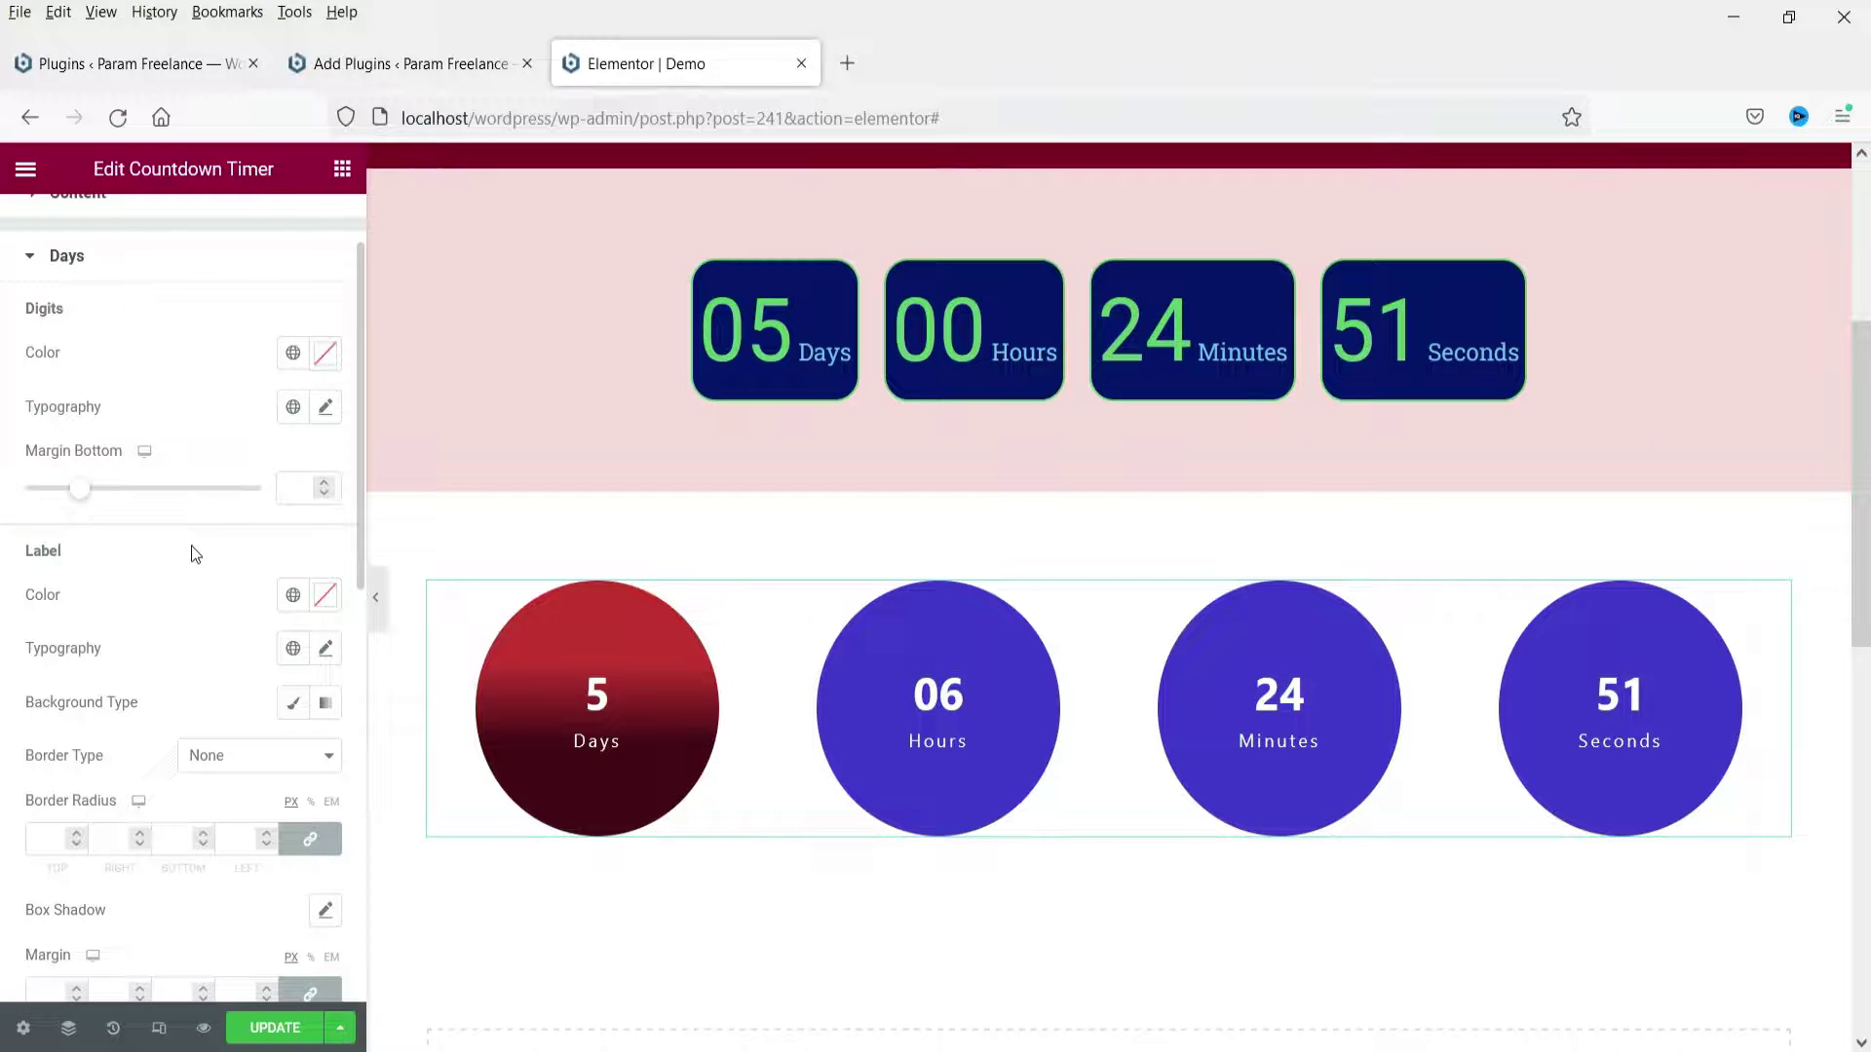
click(292, 595)
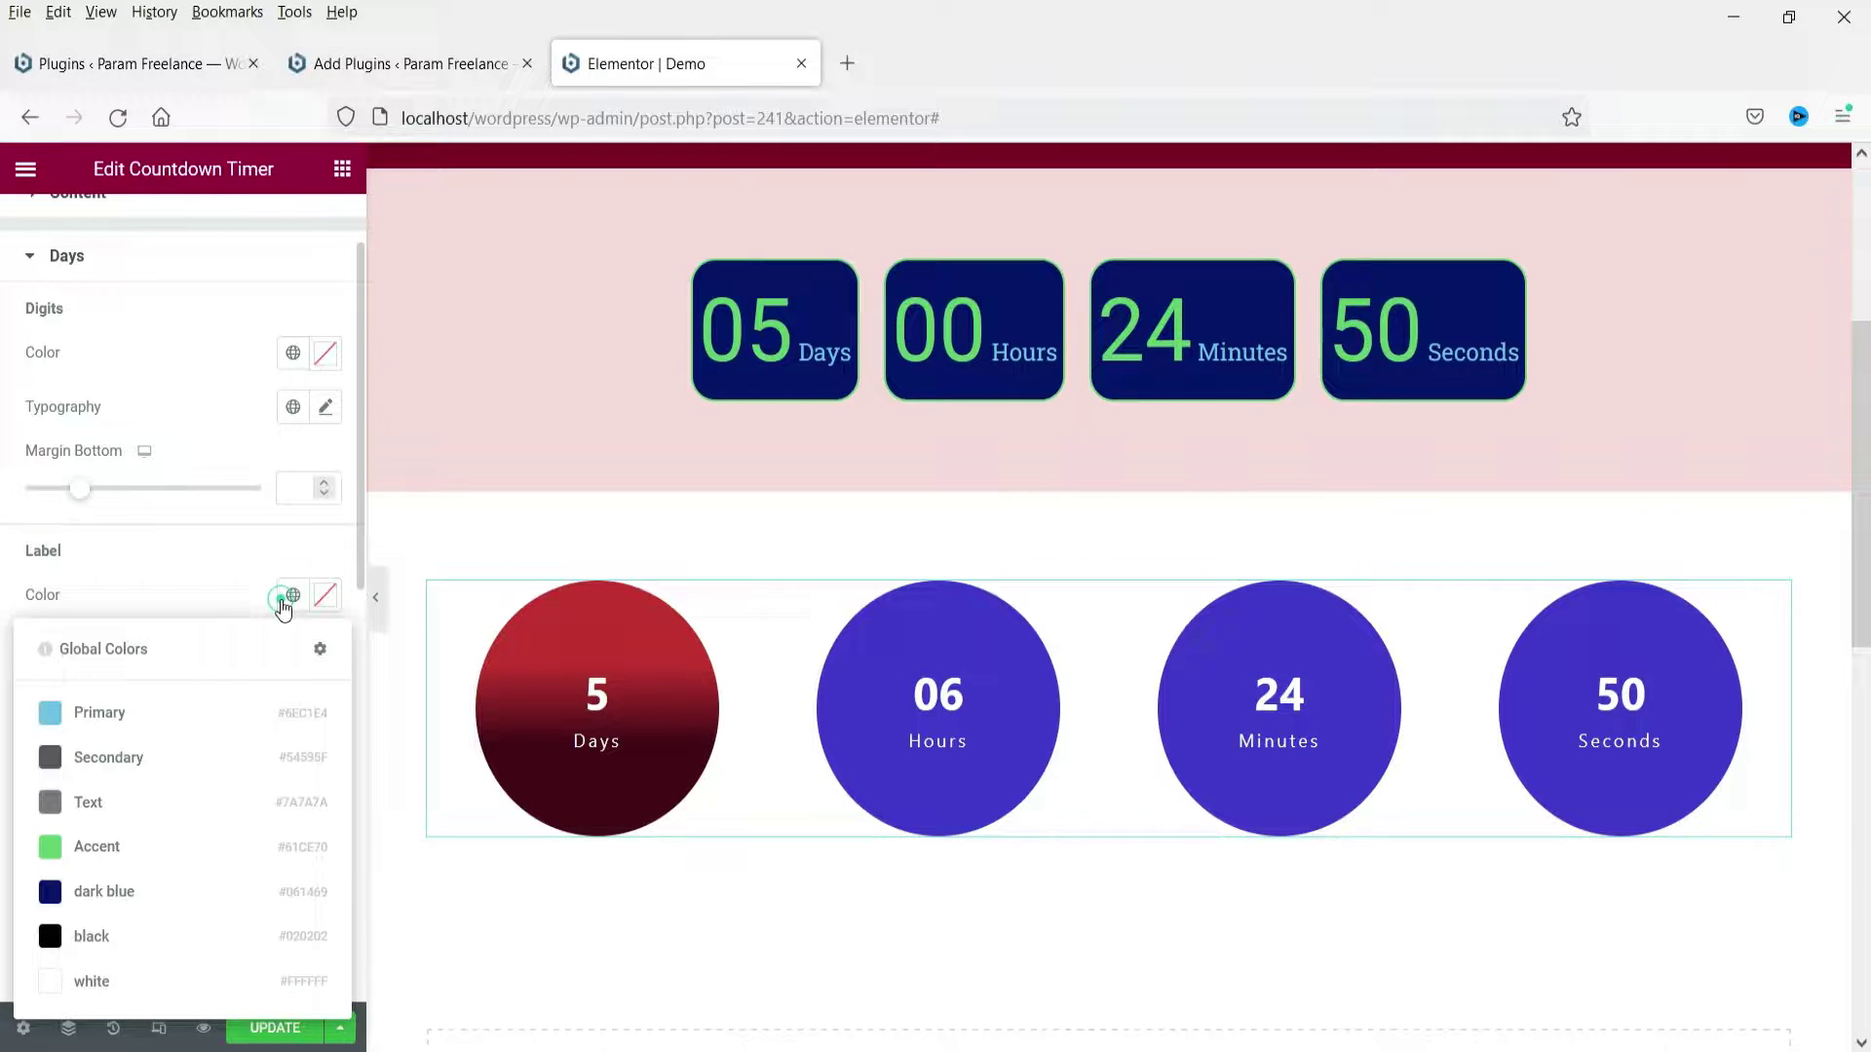
click(136, 842)
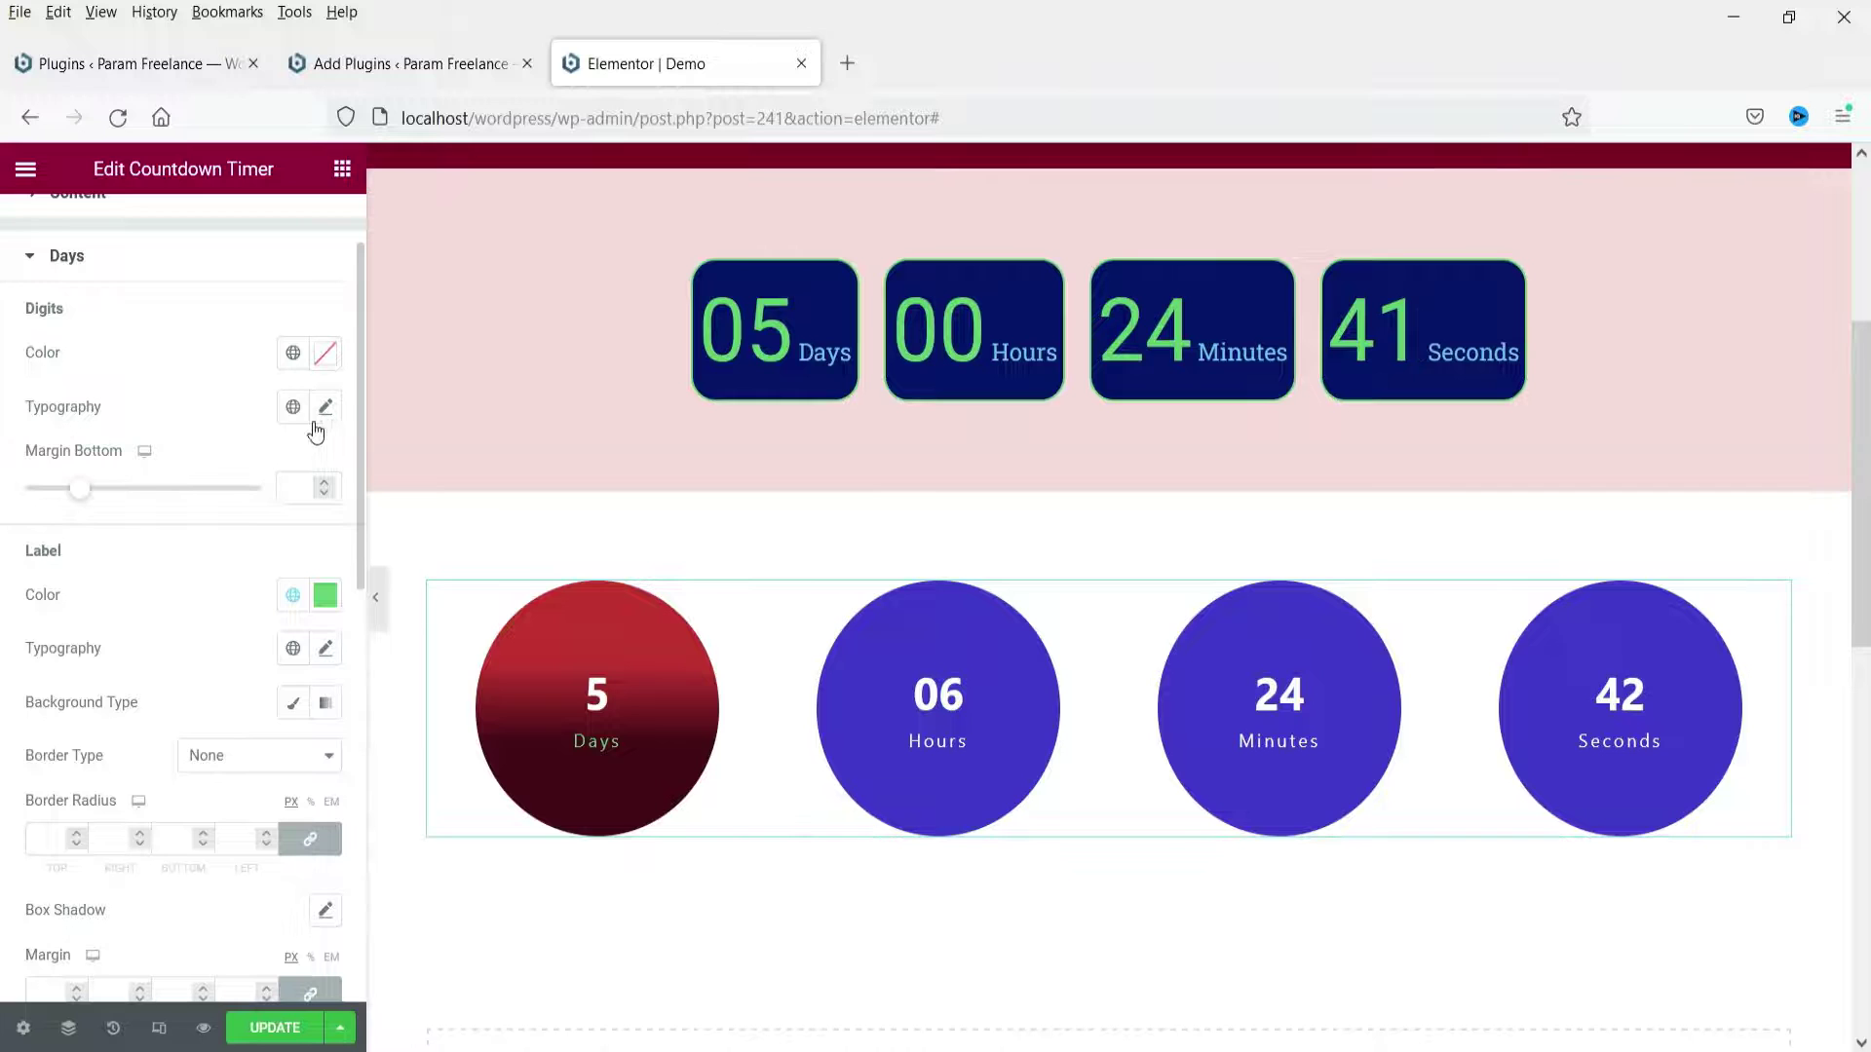
Give the Hours circle a gradient background in its general style settings, with dark blue as the first colour.
scroll(178, 677, down, 10)
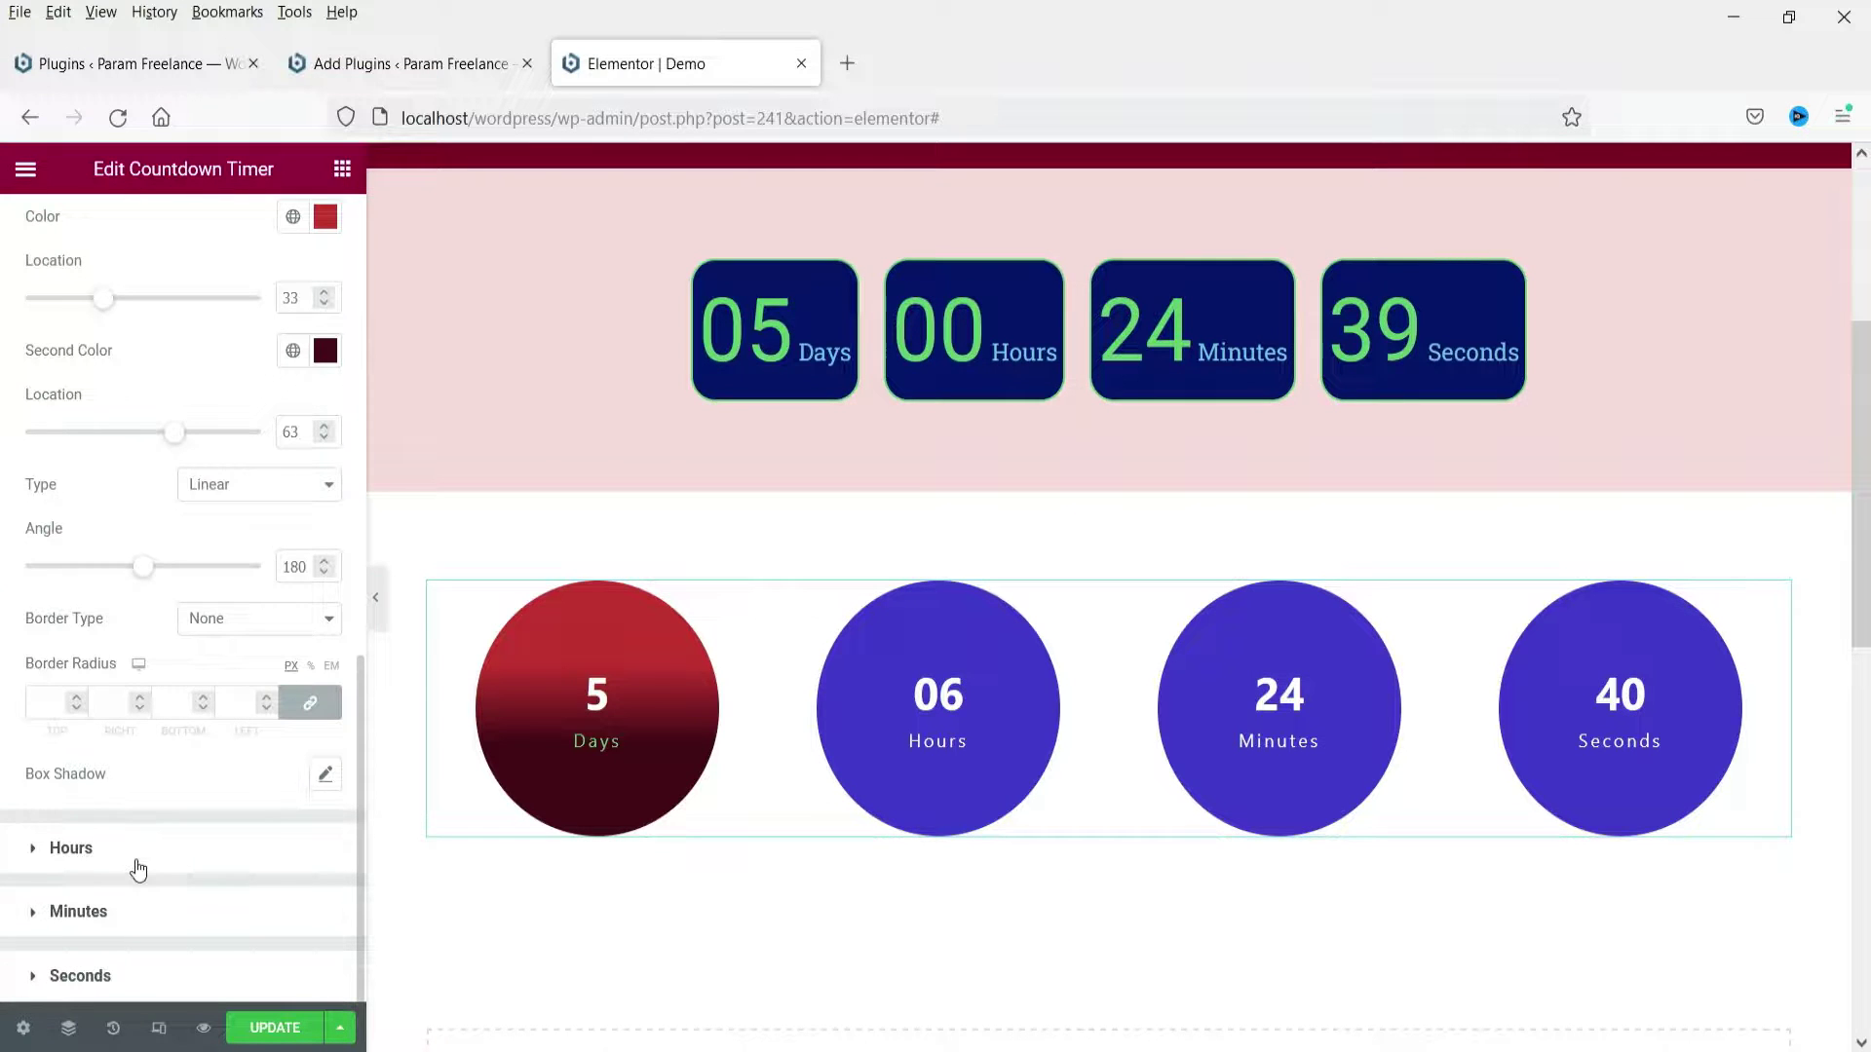
click(135, 857)
scroll(211, 490, down, 5)
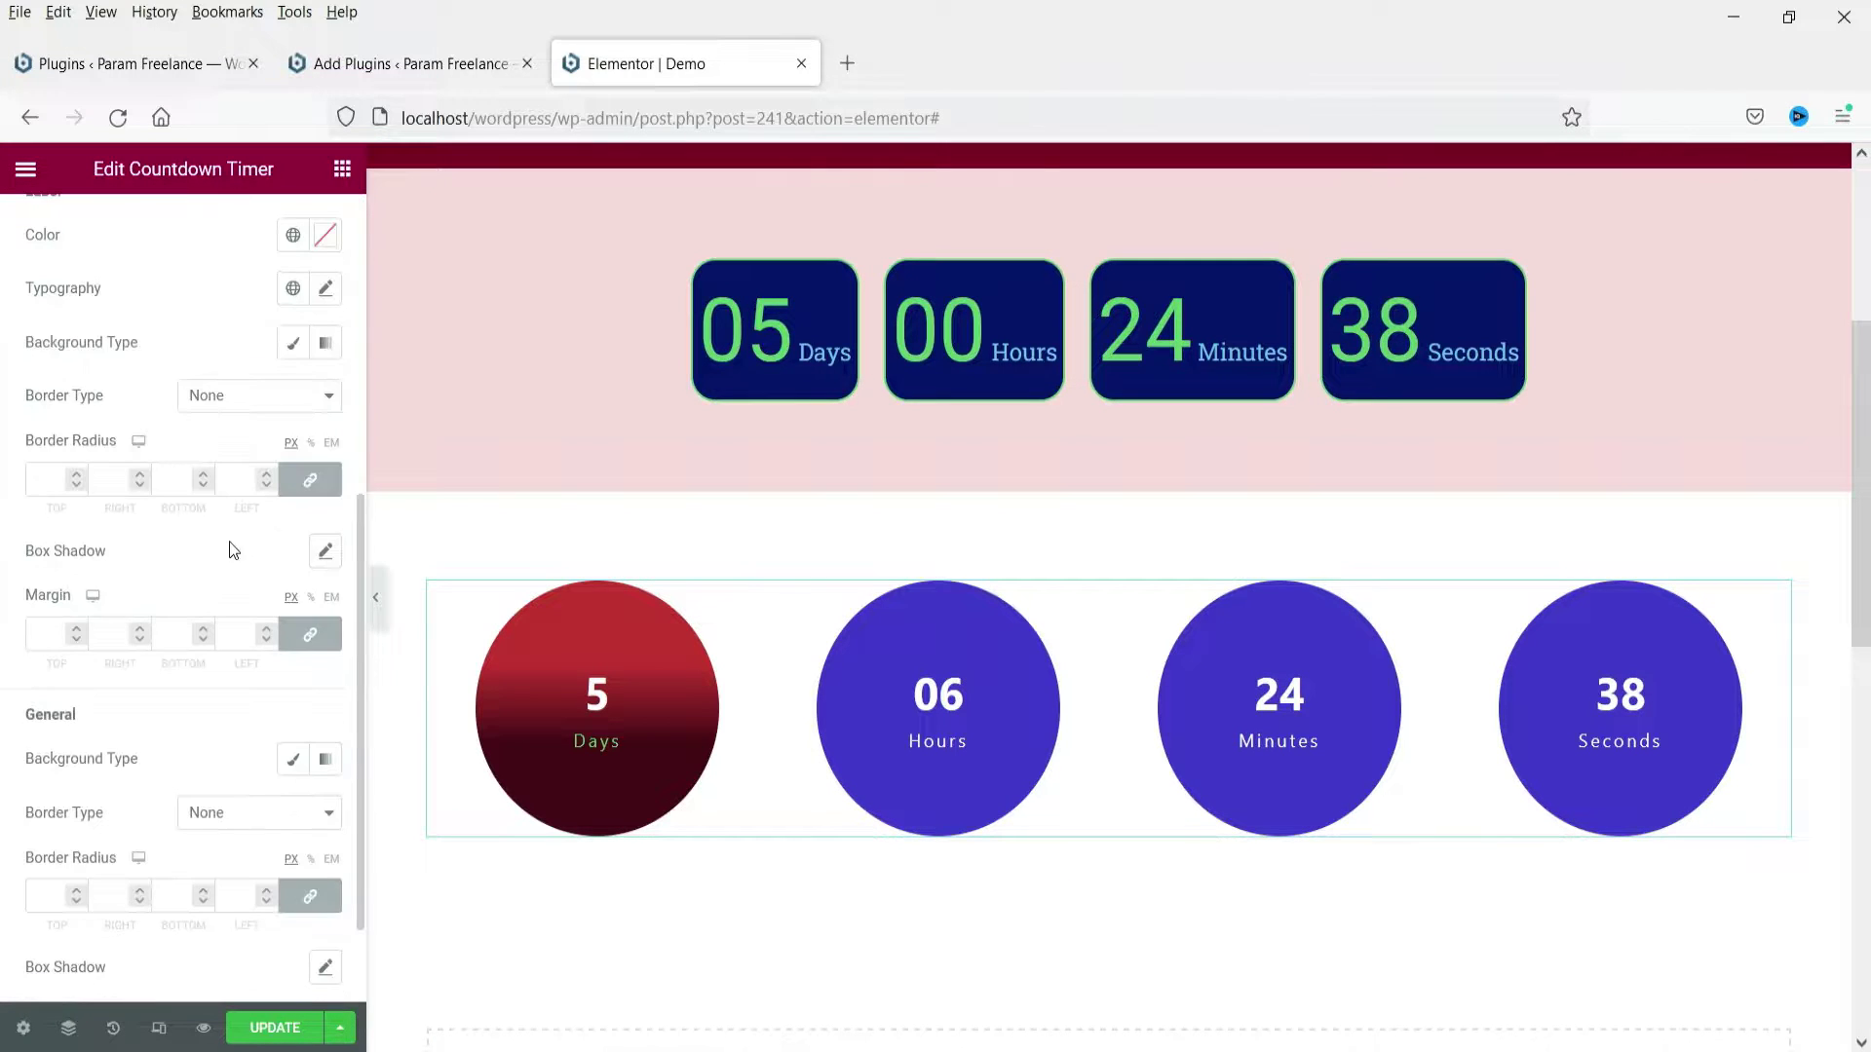
scroll(199, 435, down, 2)
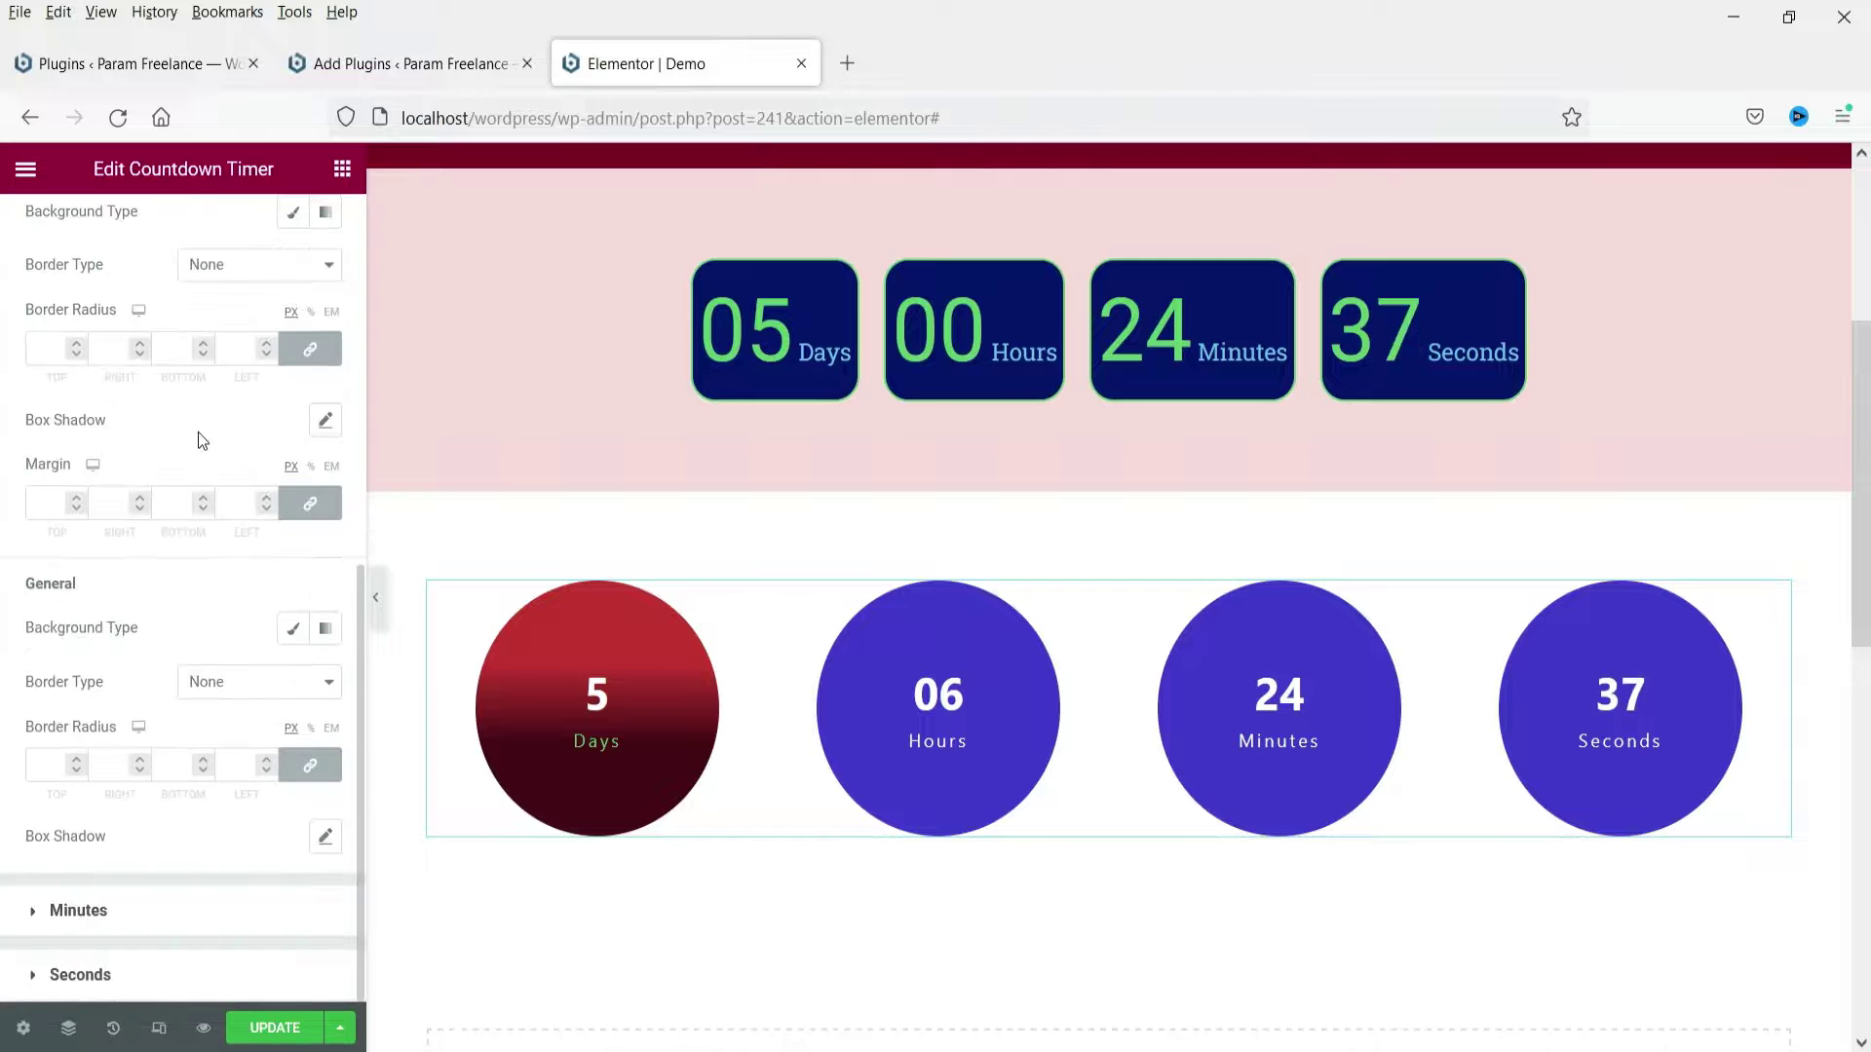
click(327, 628)
click(326, 682)
click(228, 555)
click(289, 389)
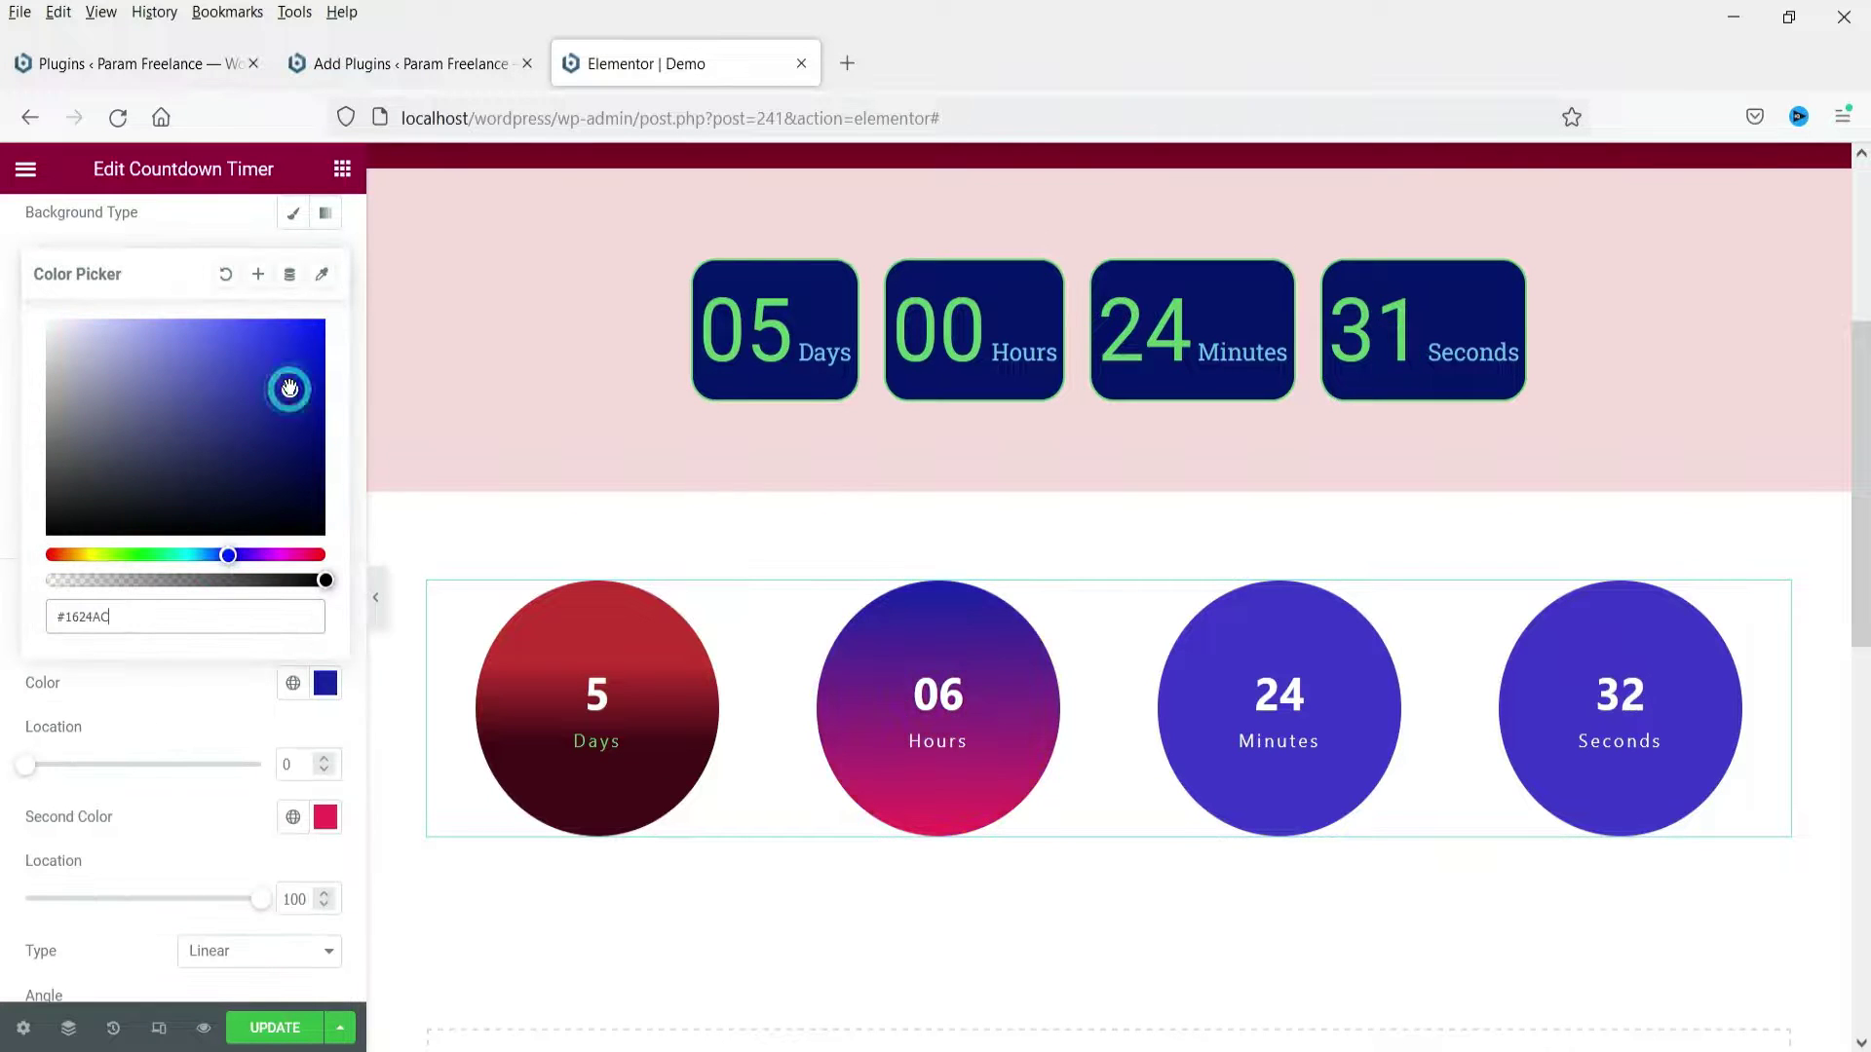
Make the Hours gradient's second colour dark maroon and shift the first colour's location further along the gradient.
click(326, 817)
click(301, 605)
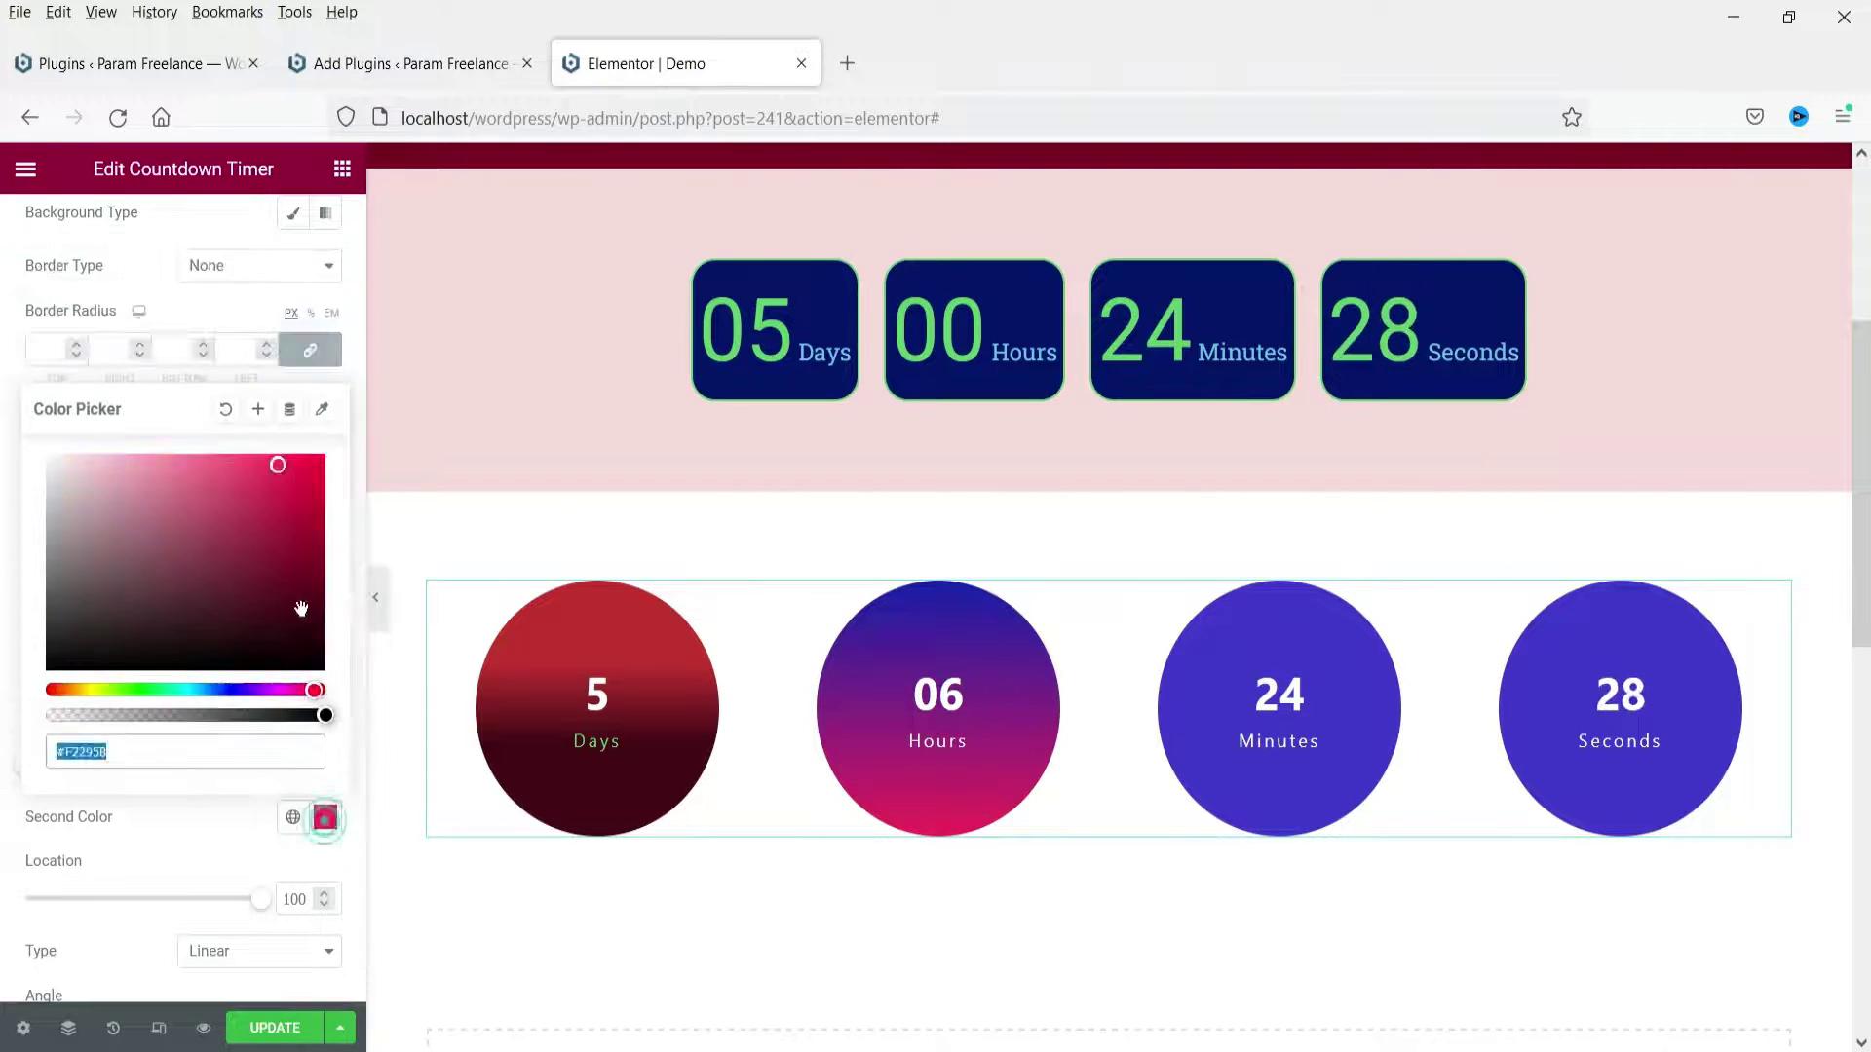
click(254, 891)
drag(25, 765, 113, 765)
Give the Minutes circle a linear gradient background with green as the first colour, keeping the default pink second colour.
scroll(99, 483, up, 10)
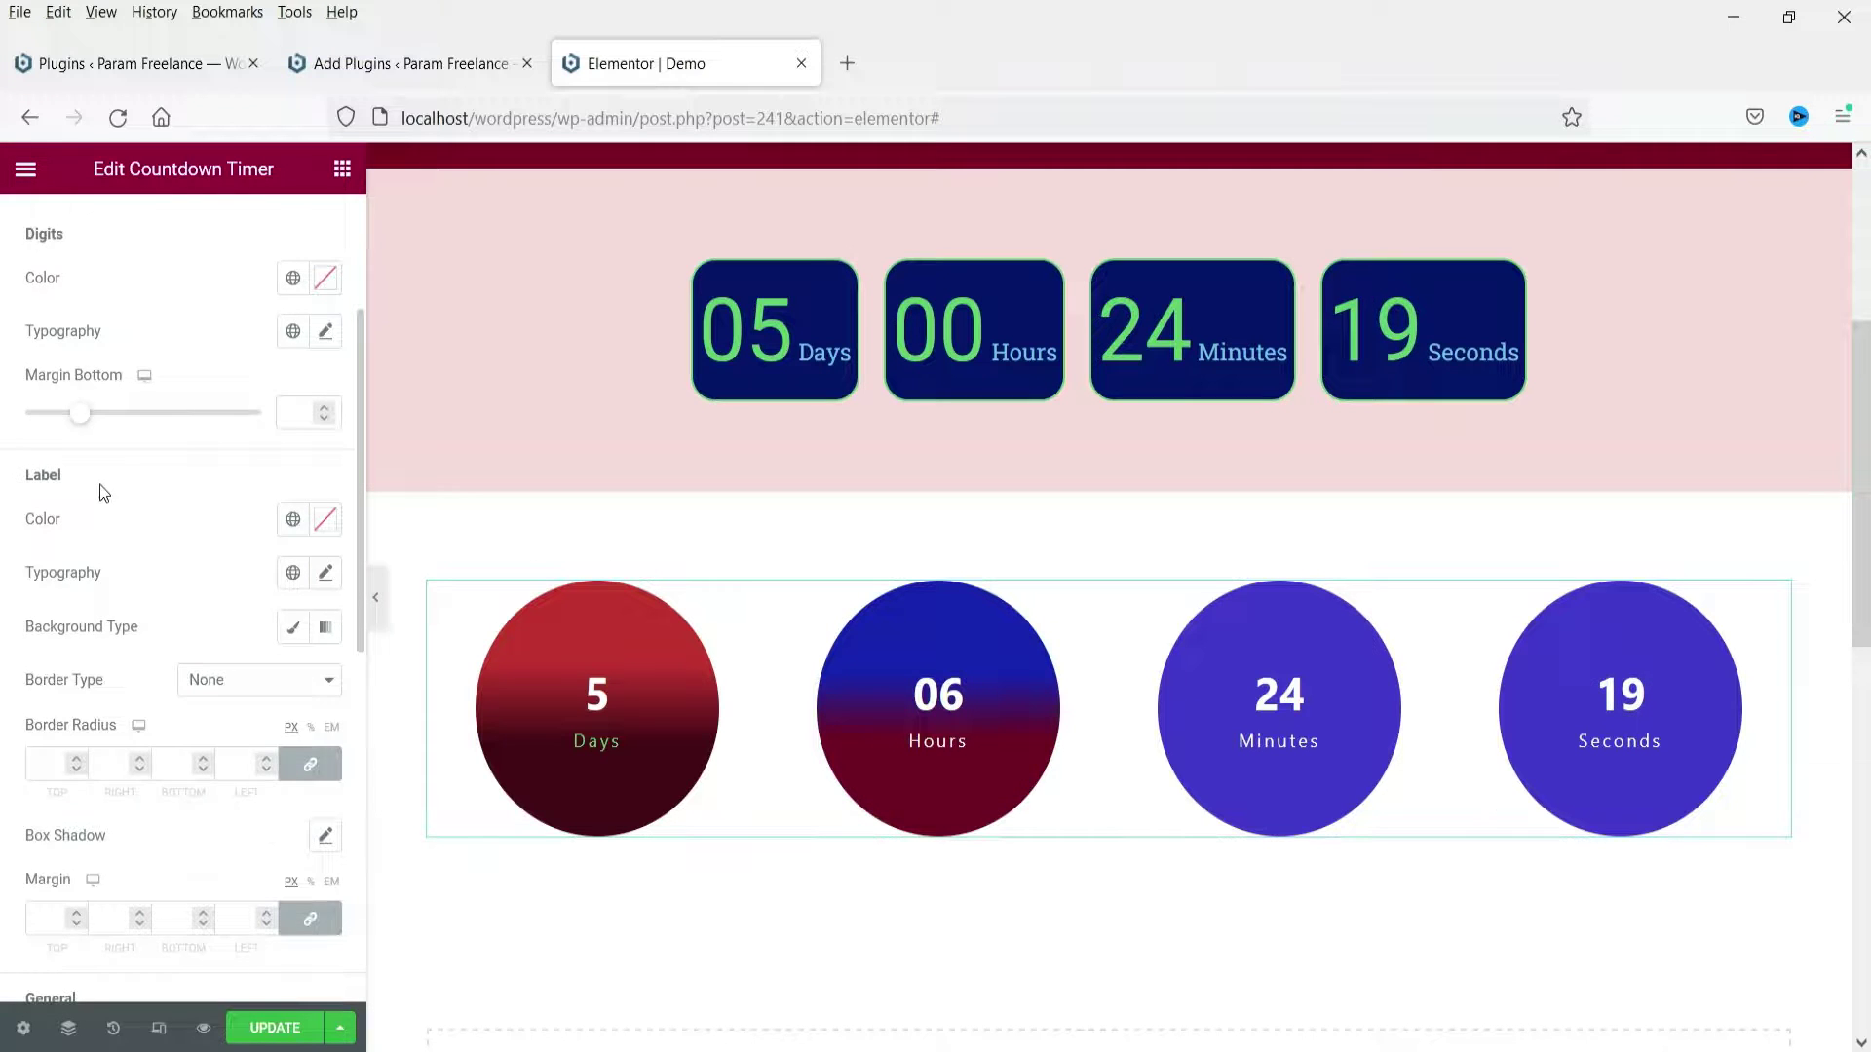
click(91, 430)
click(100, 492)
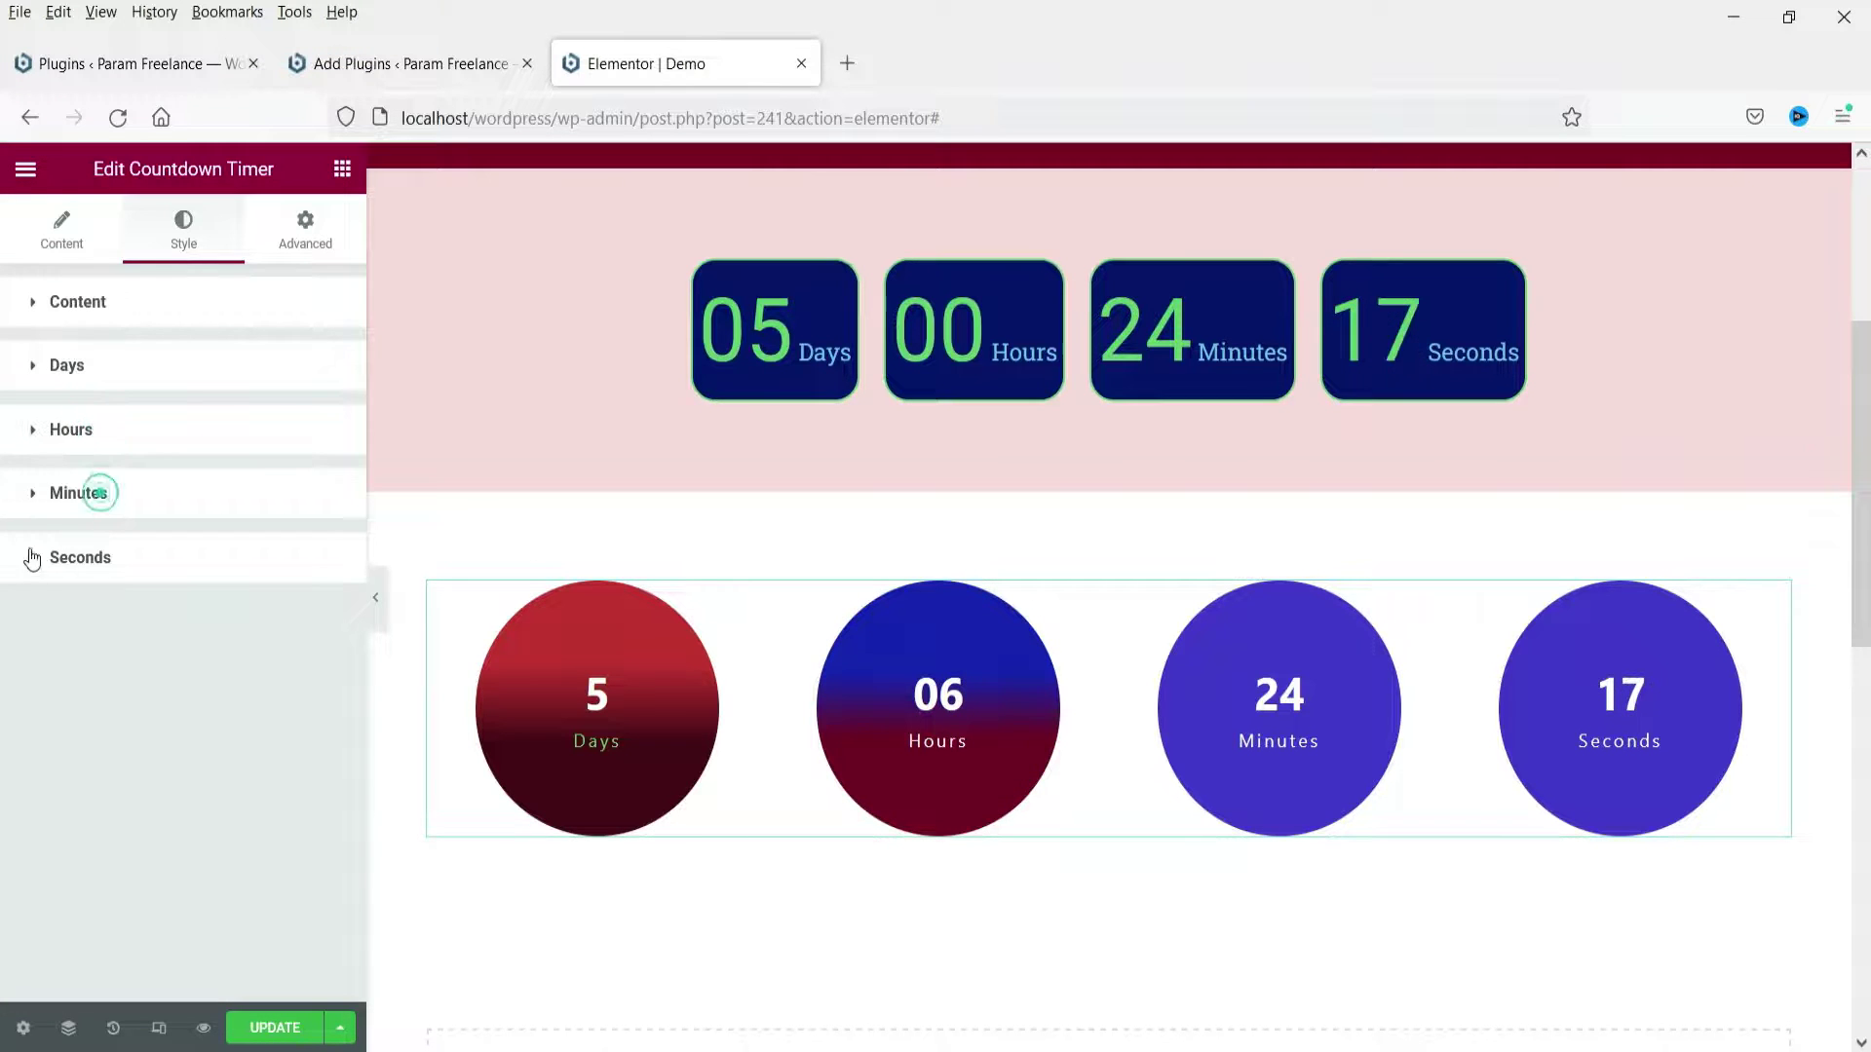
scroll(195, 574, down, 6)
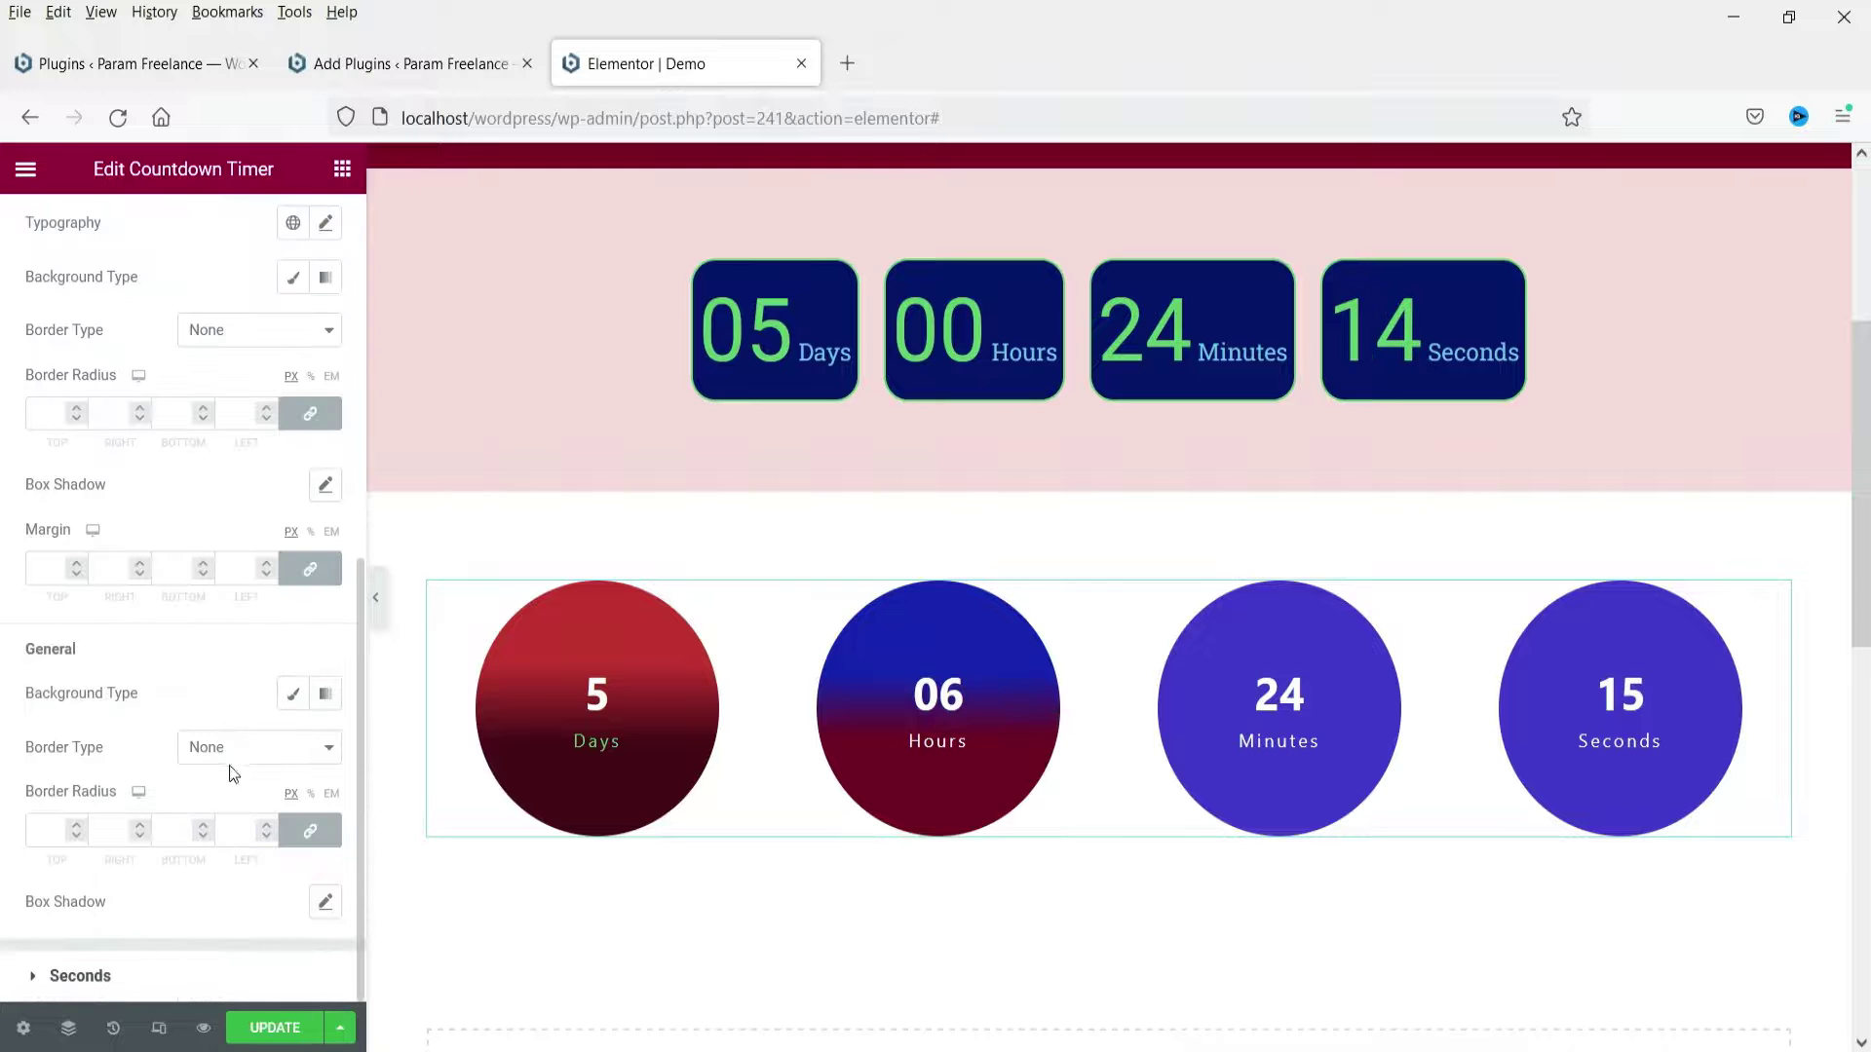
click(293, 694)
click(326, 693)
click(325, 748)
click(144, 619)
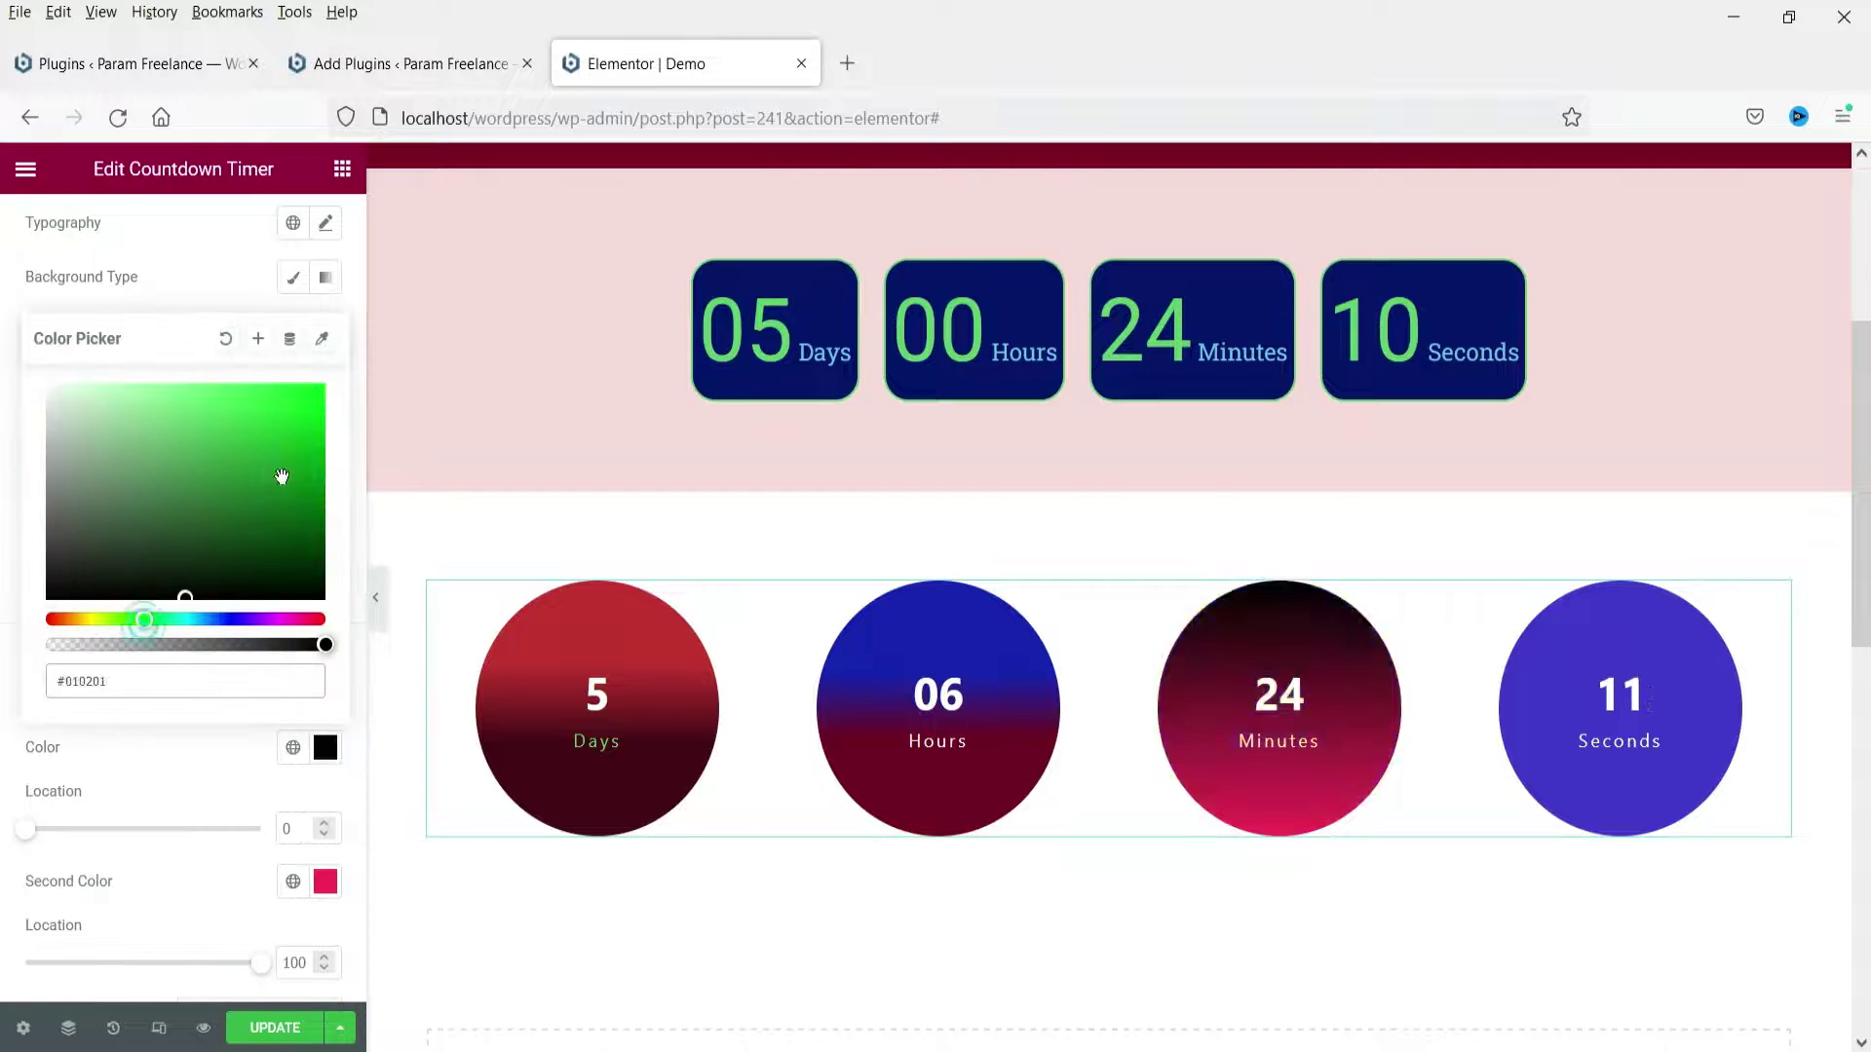
click(281, 477)
click(29, 830)
Give the Seconds circle a linear gradient background with yellow as the first colour, keeping the default pink second colour.
scroll(146, 584, up, 10)
click(117, 362)
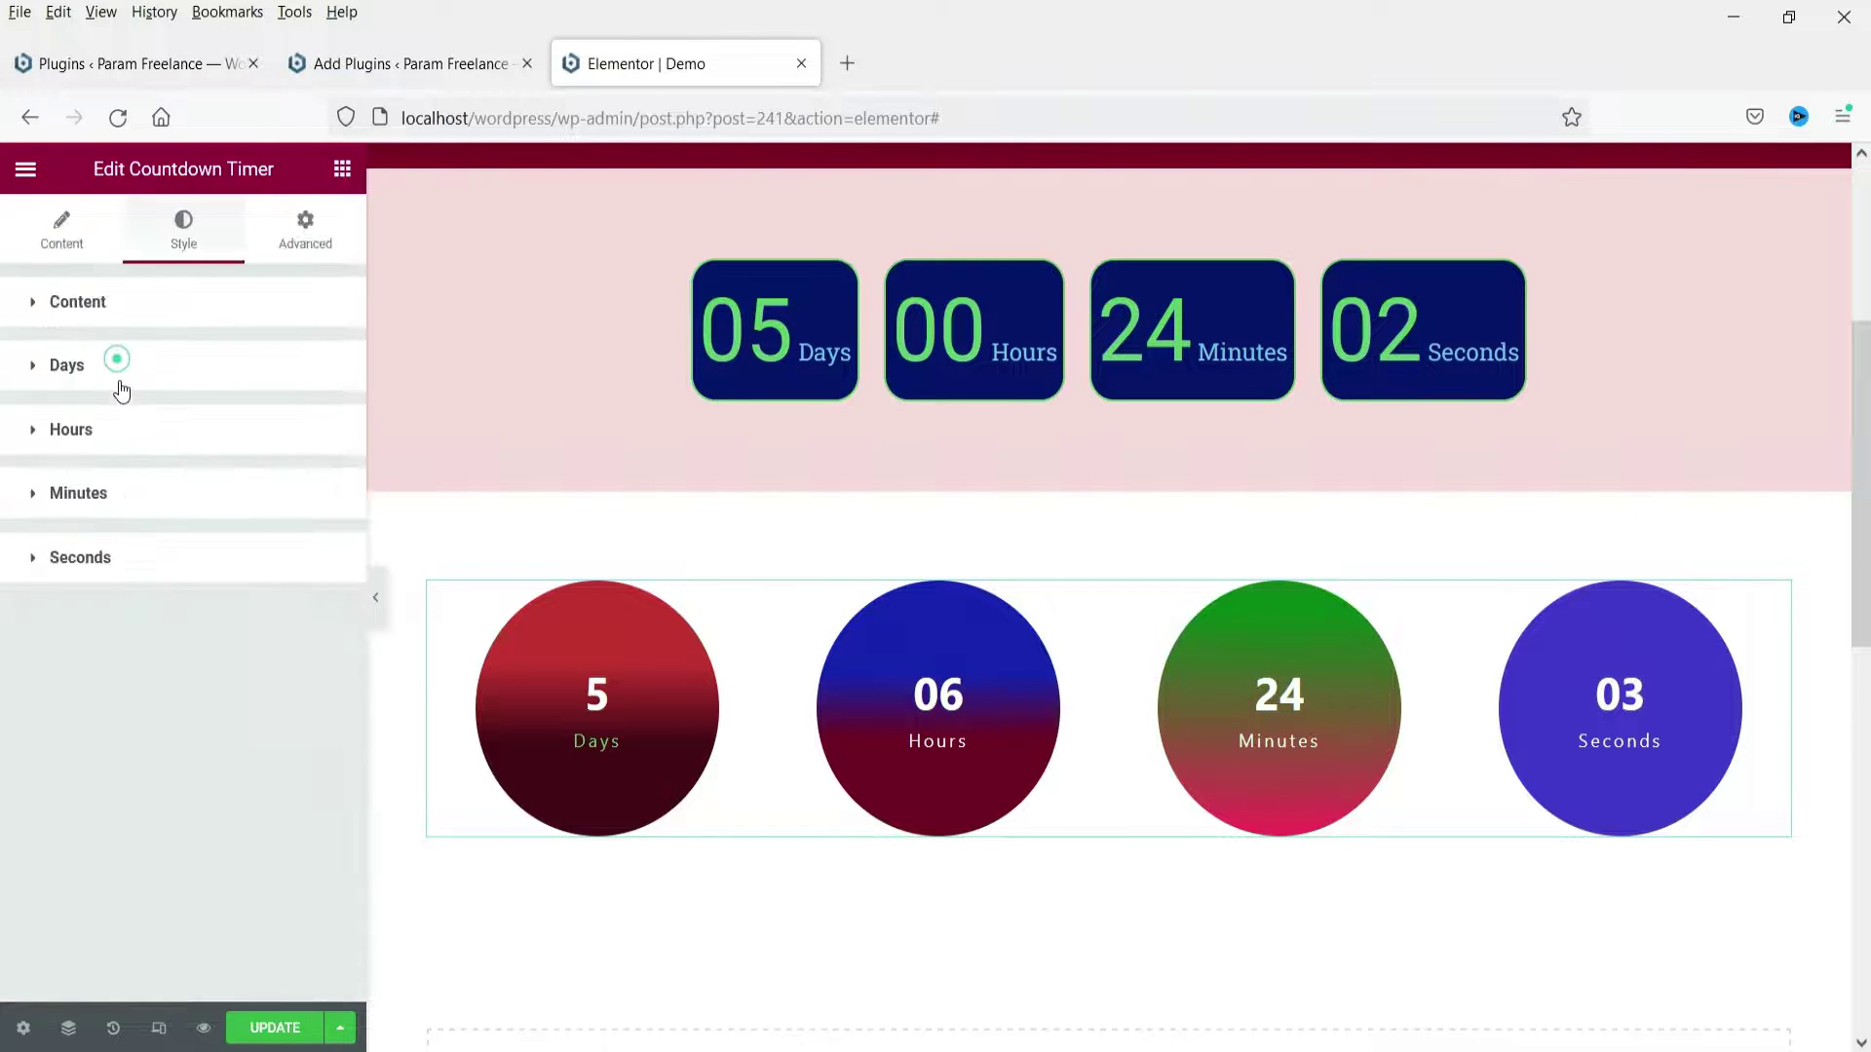
click(141, 579)
scroll(217, 731, down, 5)
scroll(217, 731, down, 3)
click(325, 355)
click(325, 407)
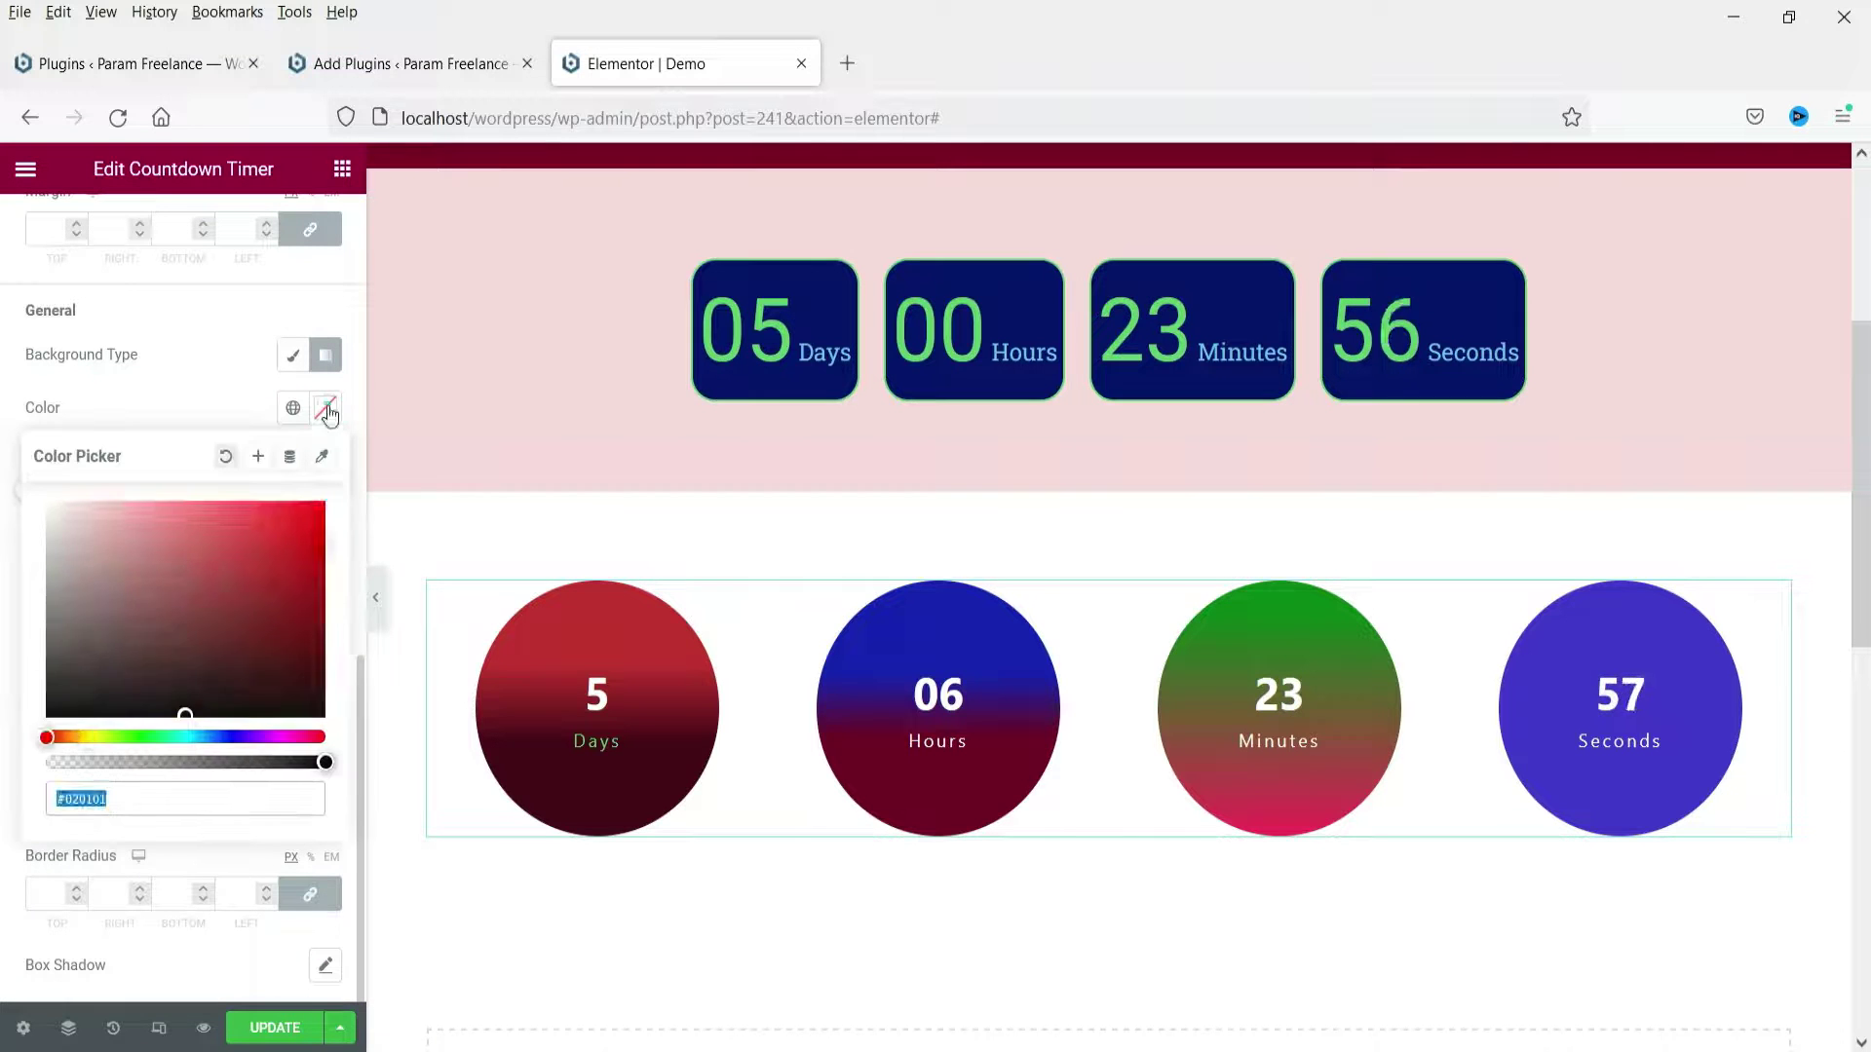
click(89, 735)
click(230, 564)
click(781, 634)
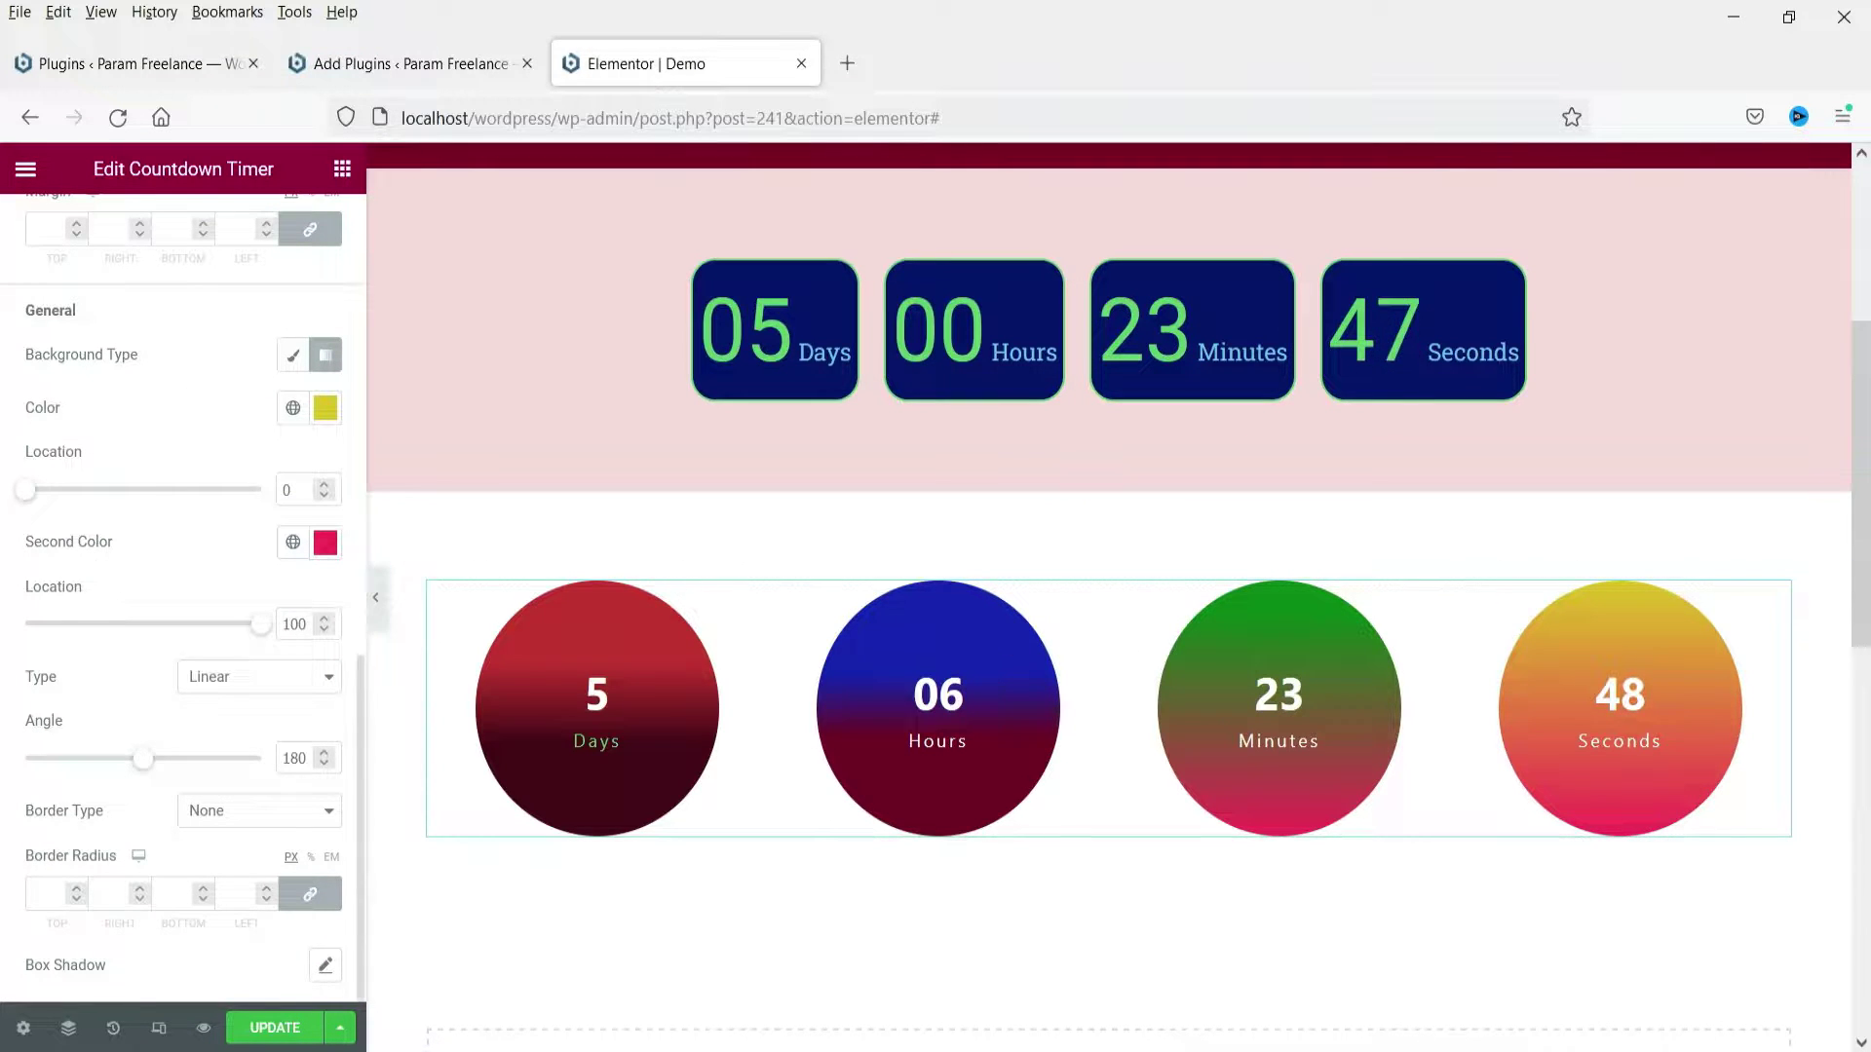
Preview the page in mobile responsive mode and examine how both countdown timers stack.
click(159, 1029)
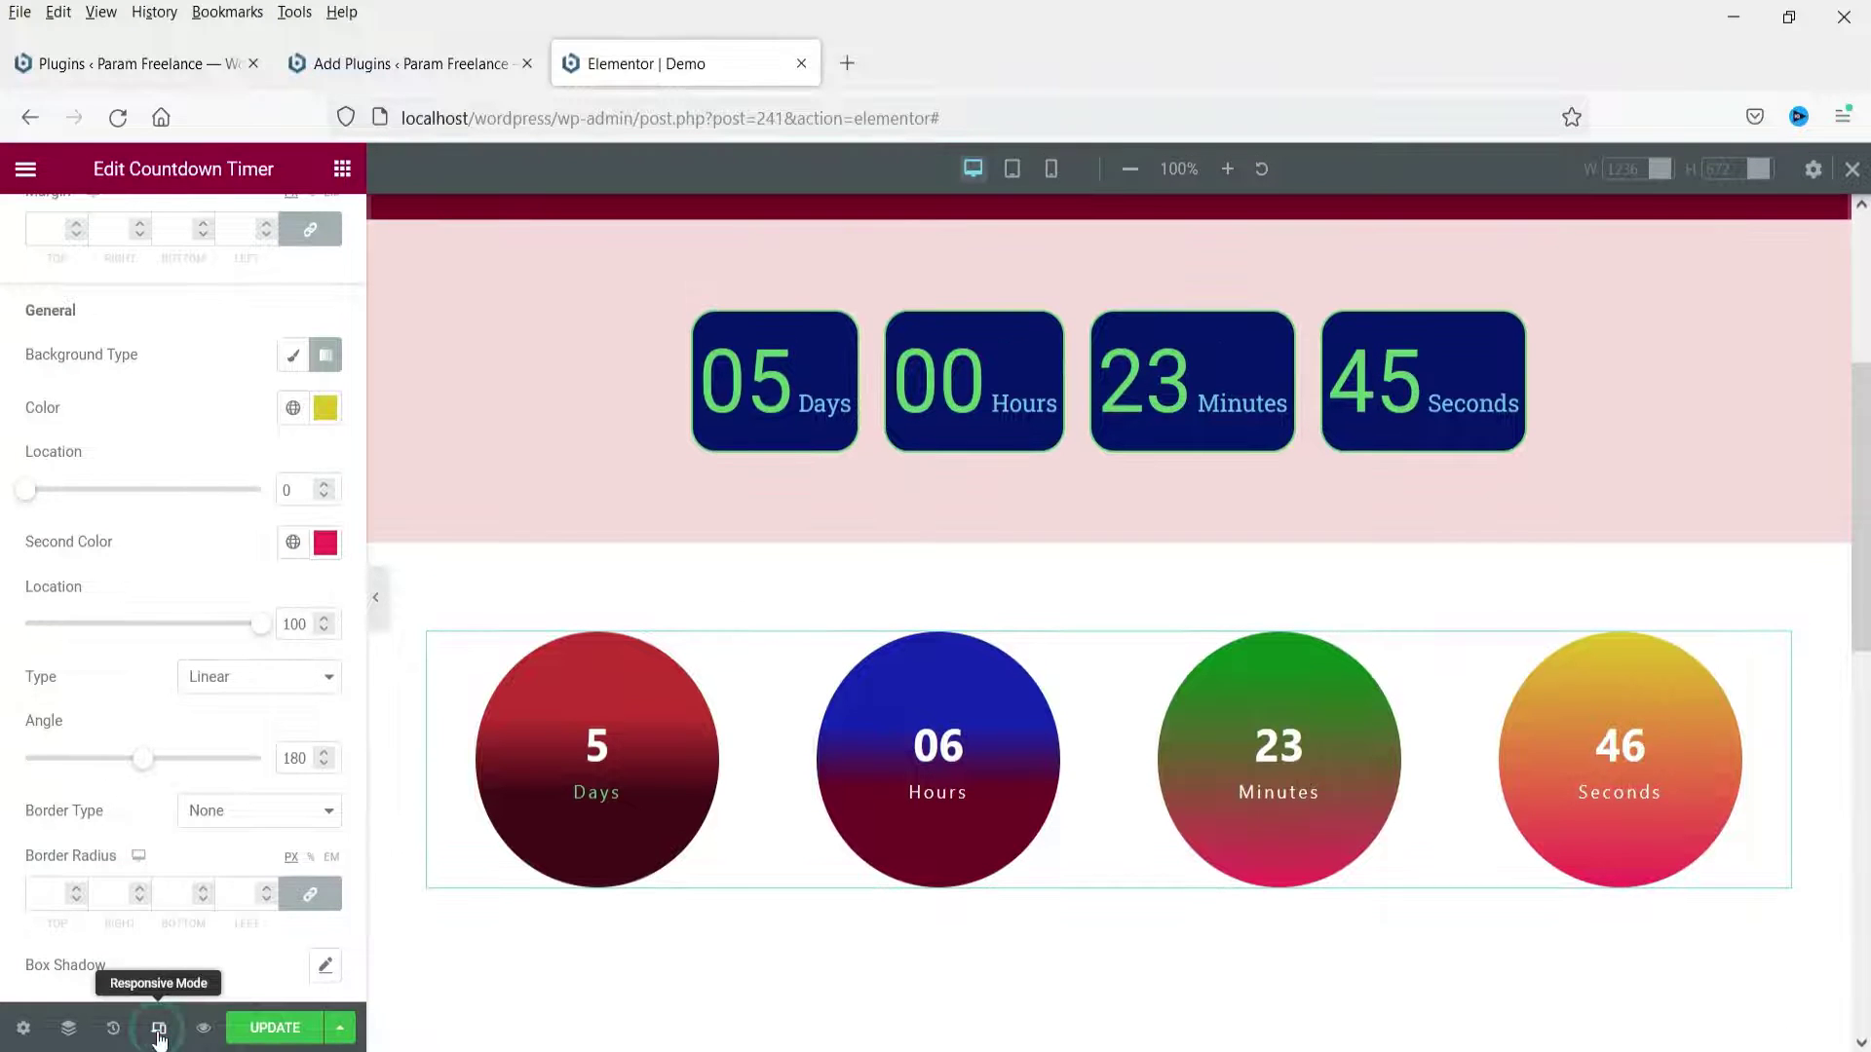
click(1050, 170)
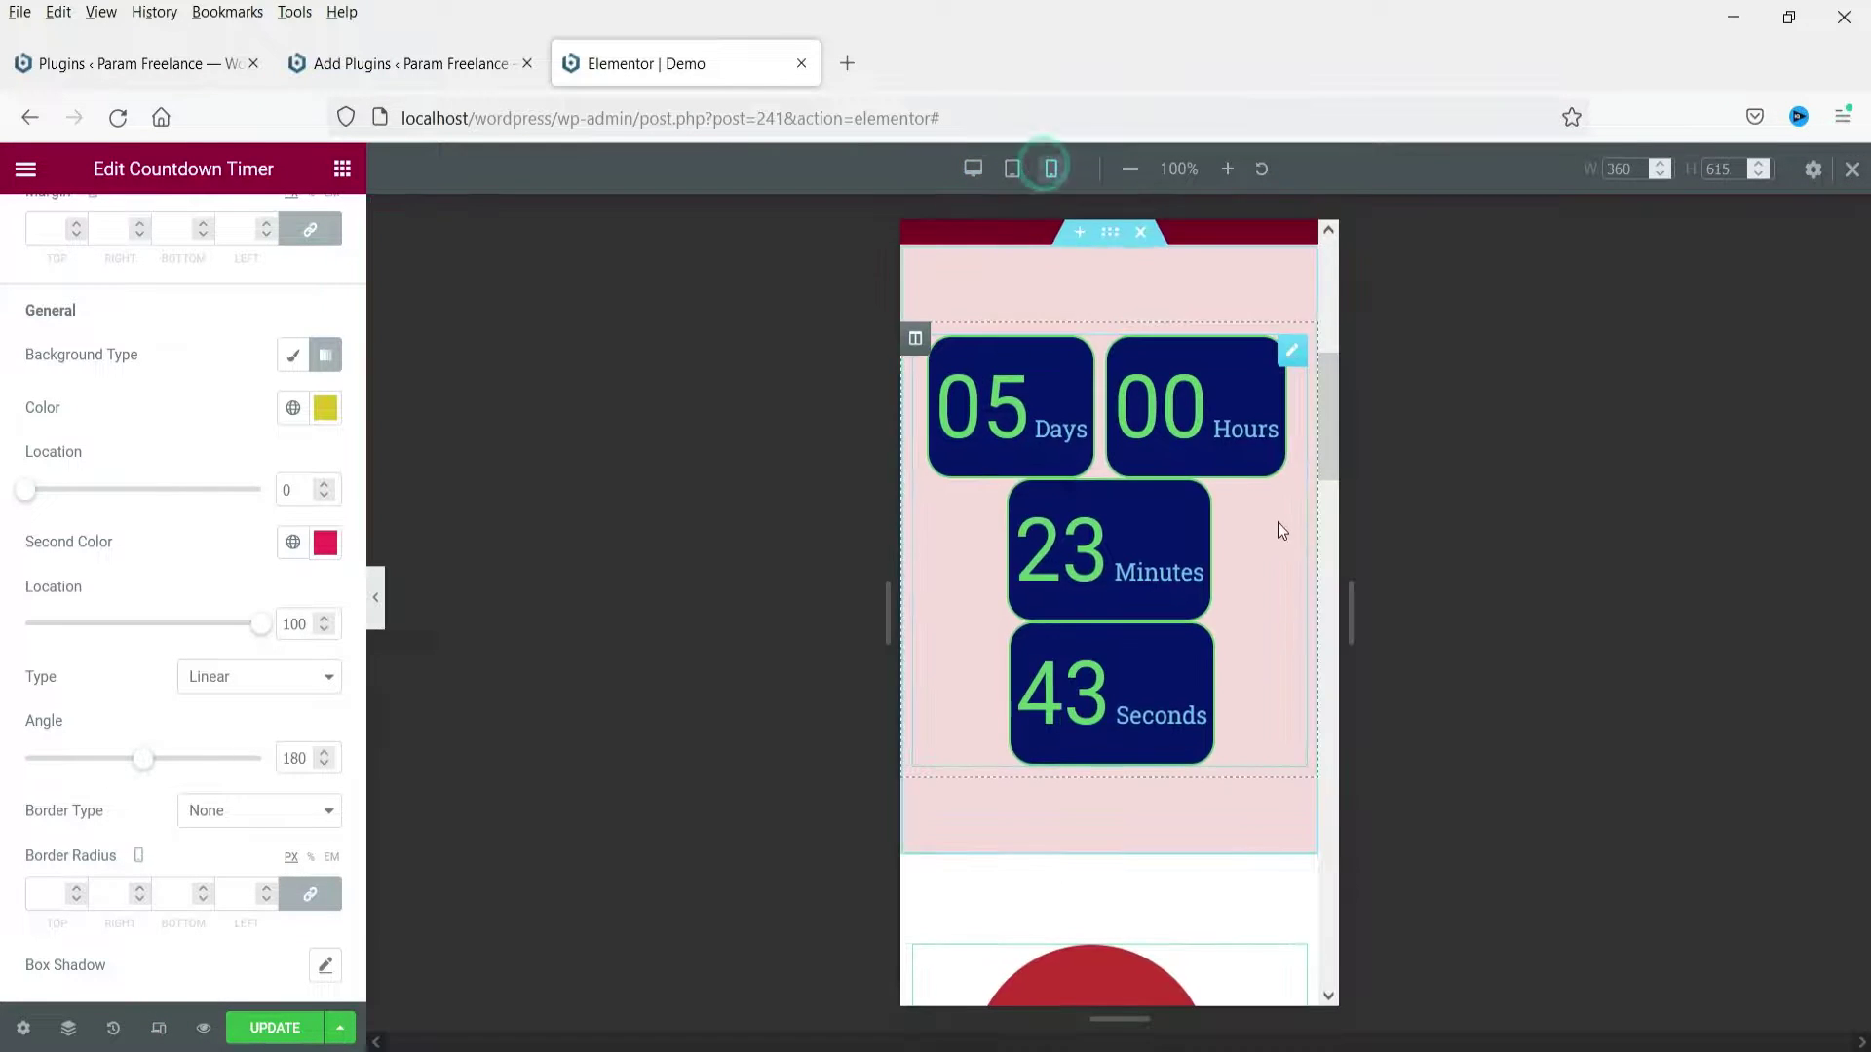
scroll(1282, 531, down, 10)
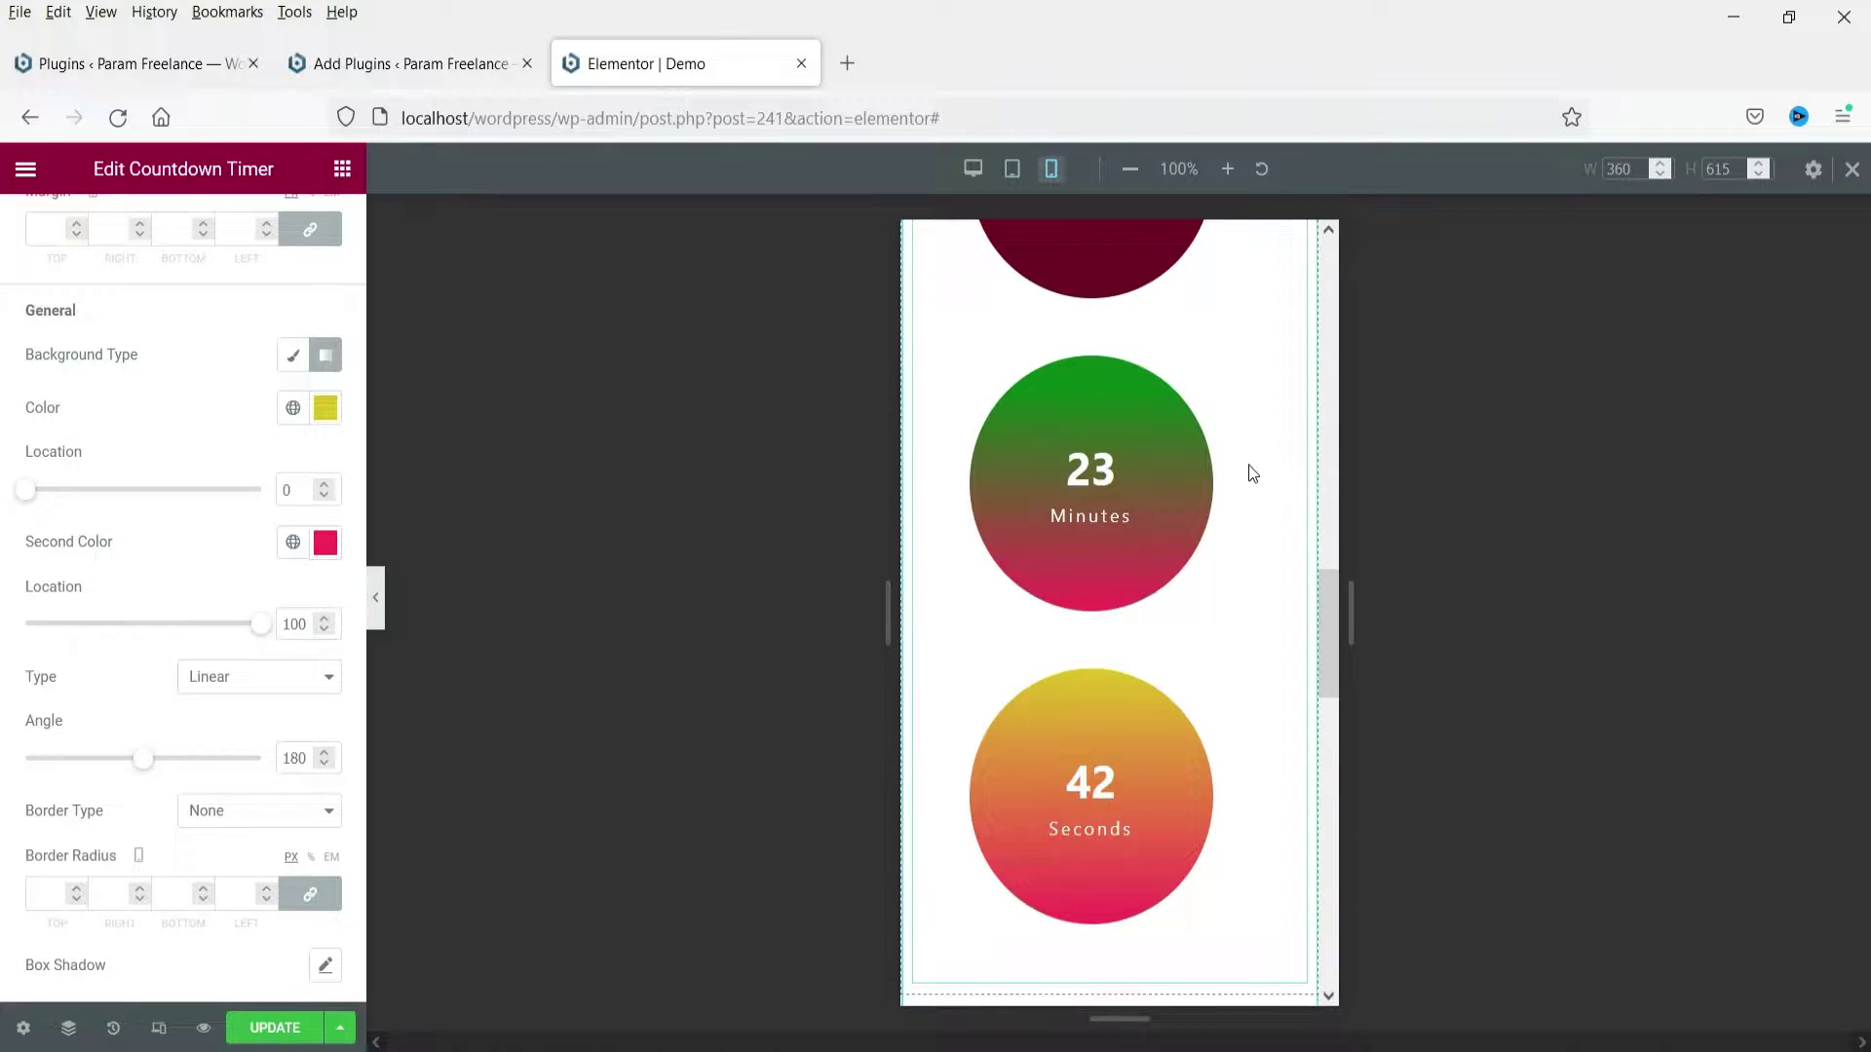
scroll(1252, 473, up, 7)
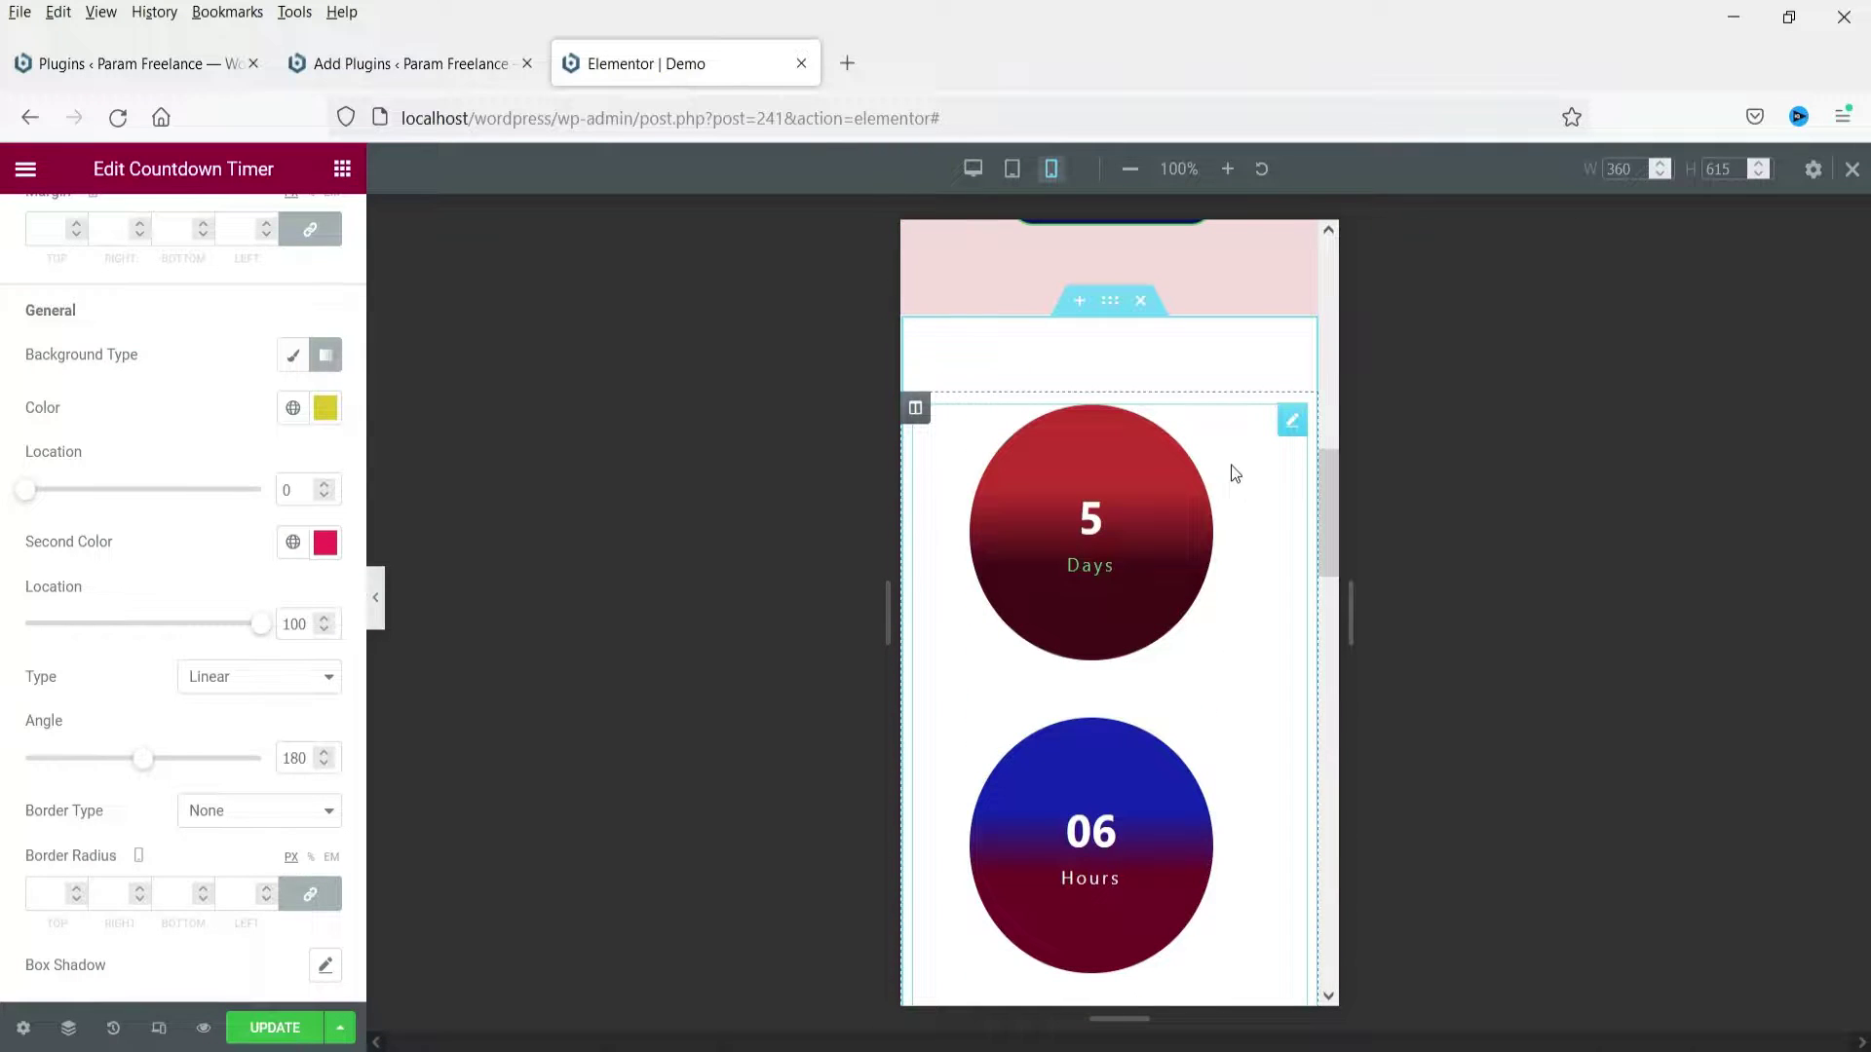
Set the circle timer's mobile content width to 200 and height to 174, and close responsive mode.
scroll(91, 426, up, 12)
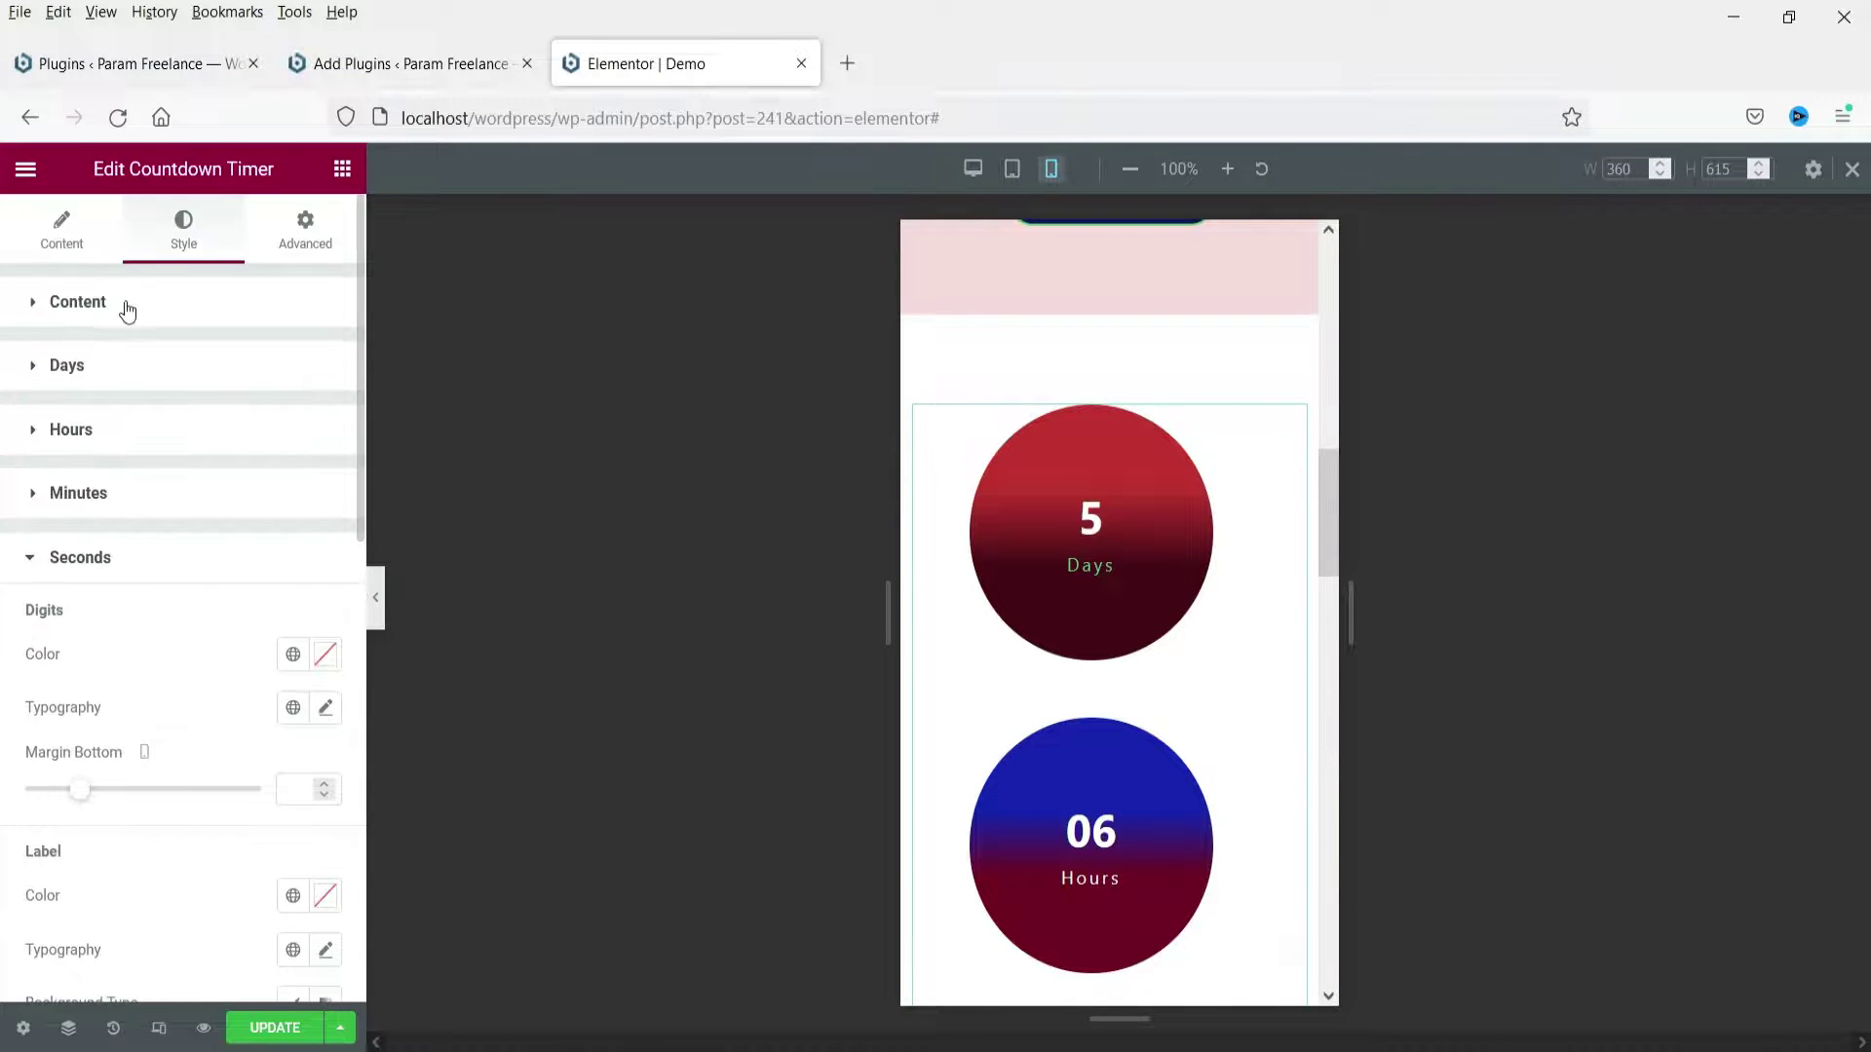
click(121, 301)
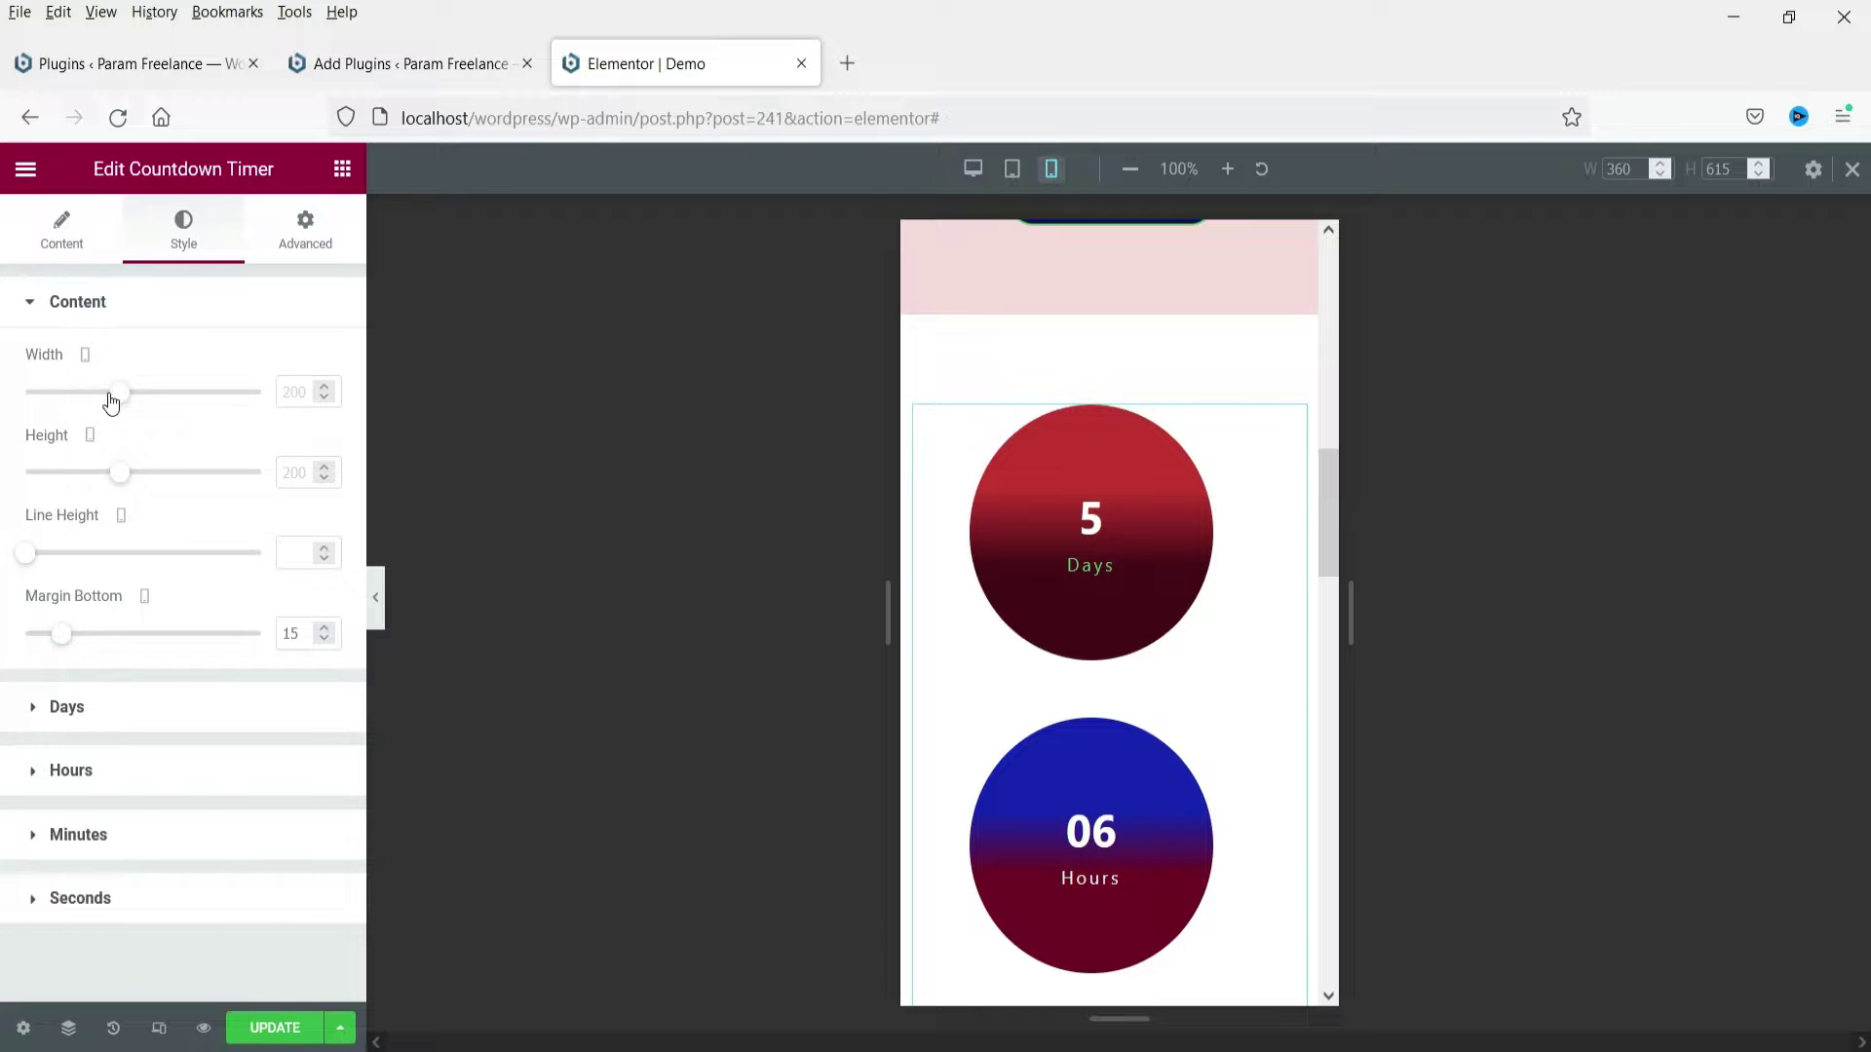
drag(111, 402, 84, 406)
drag(120, 472, 107, 472)
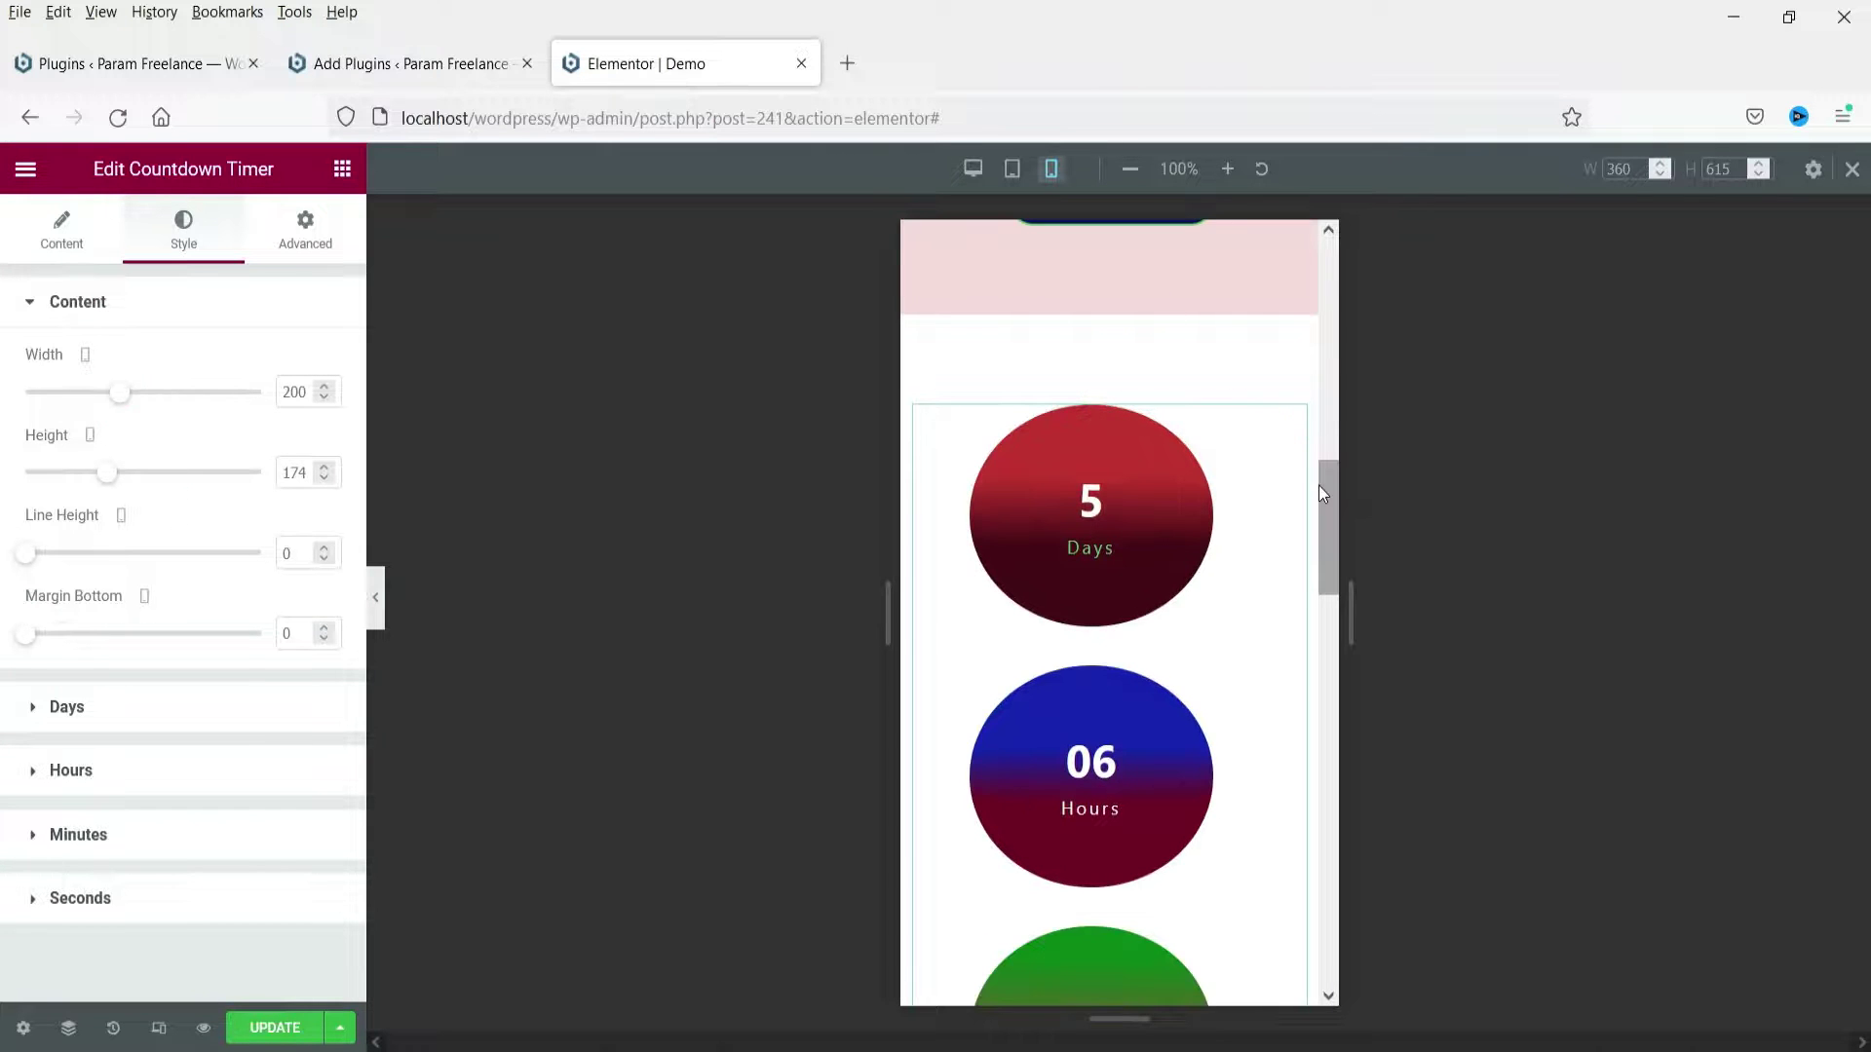
click(1851, 170)
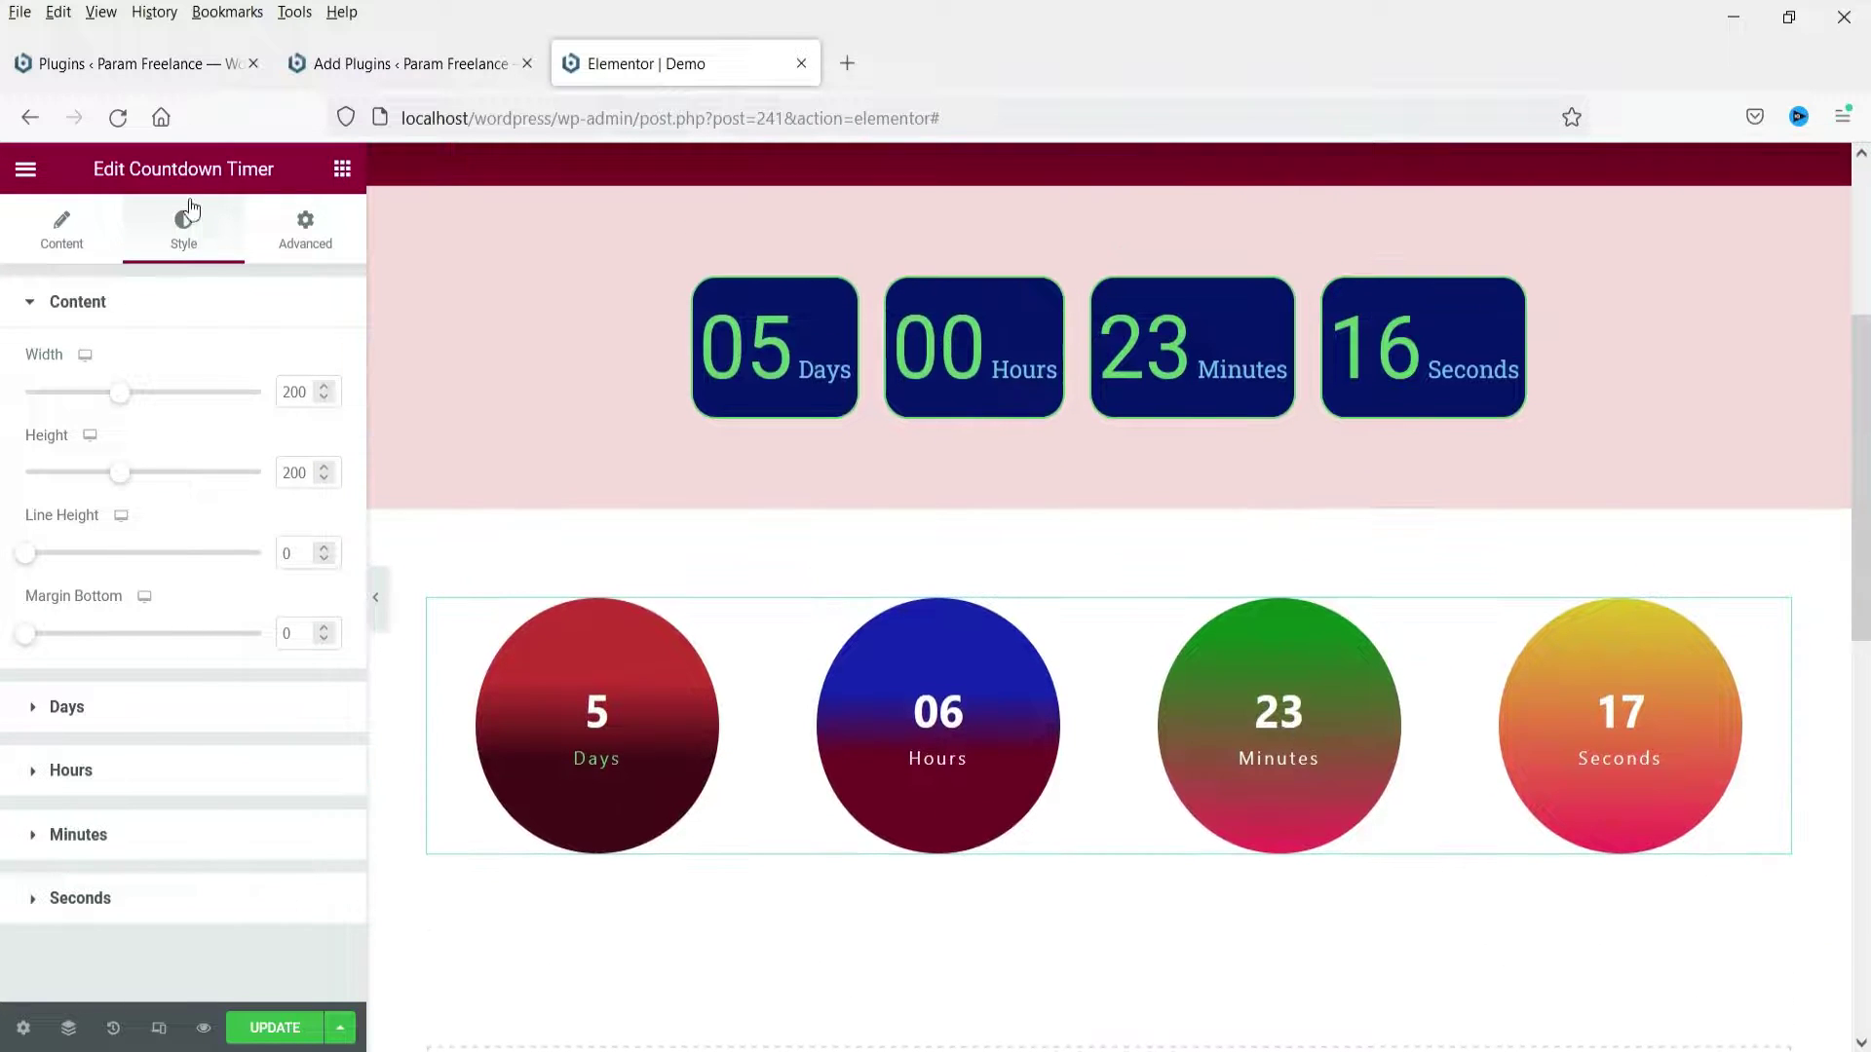
Add another ElementsKit Countdown Timer below the gradient circles and apply the second preset, with bordered boxes and overlapping labels.
click(343, 174)
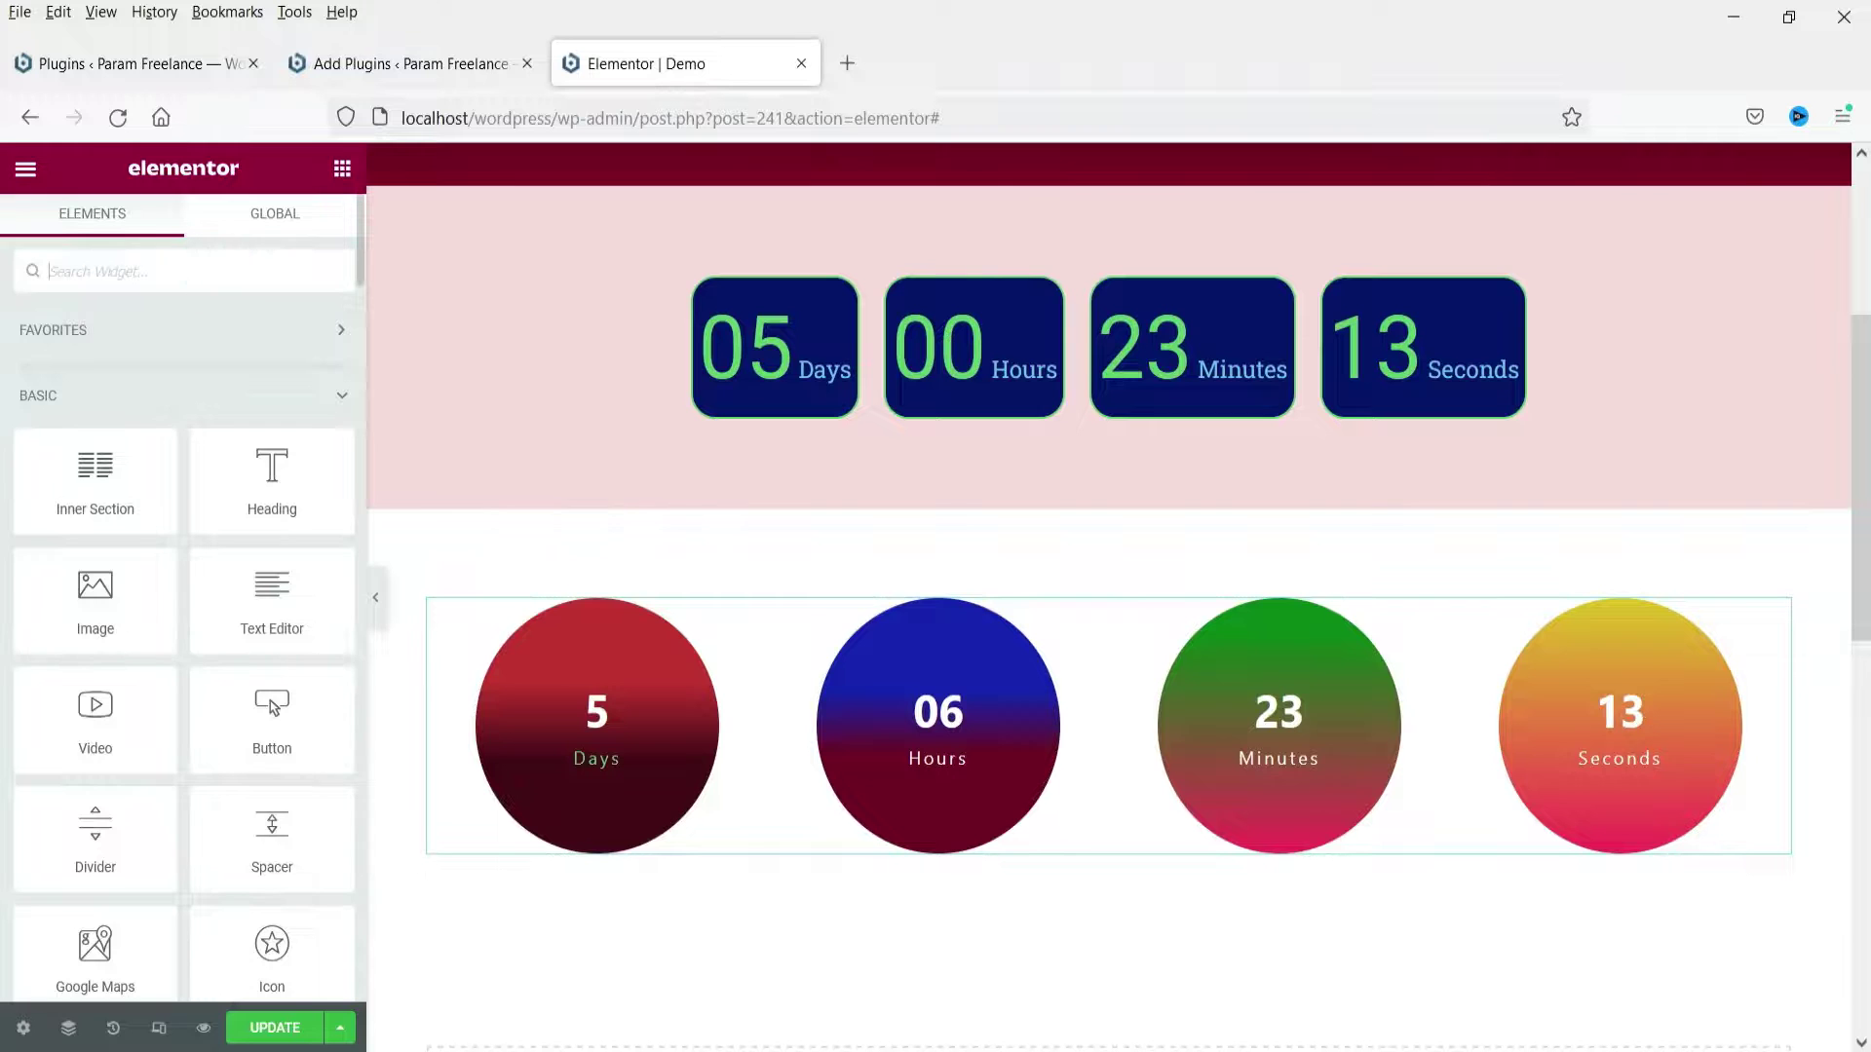
text(count)
drag(76, 613, 996, 847)
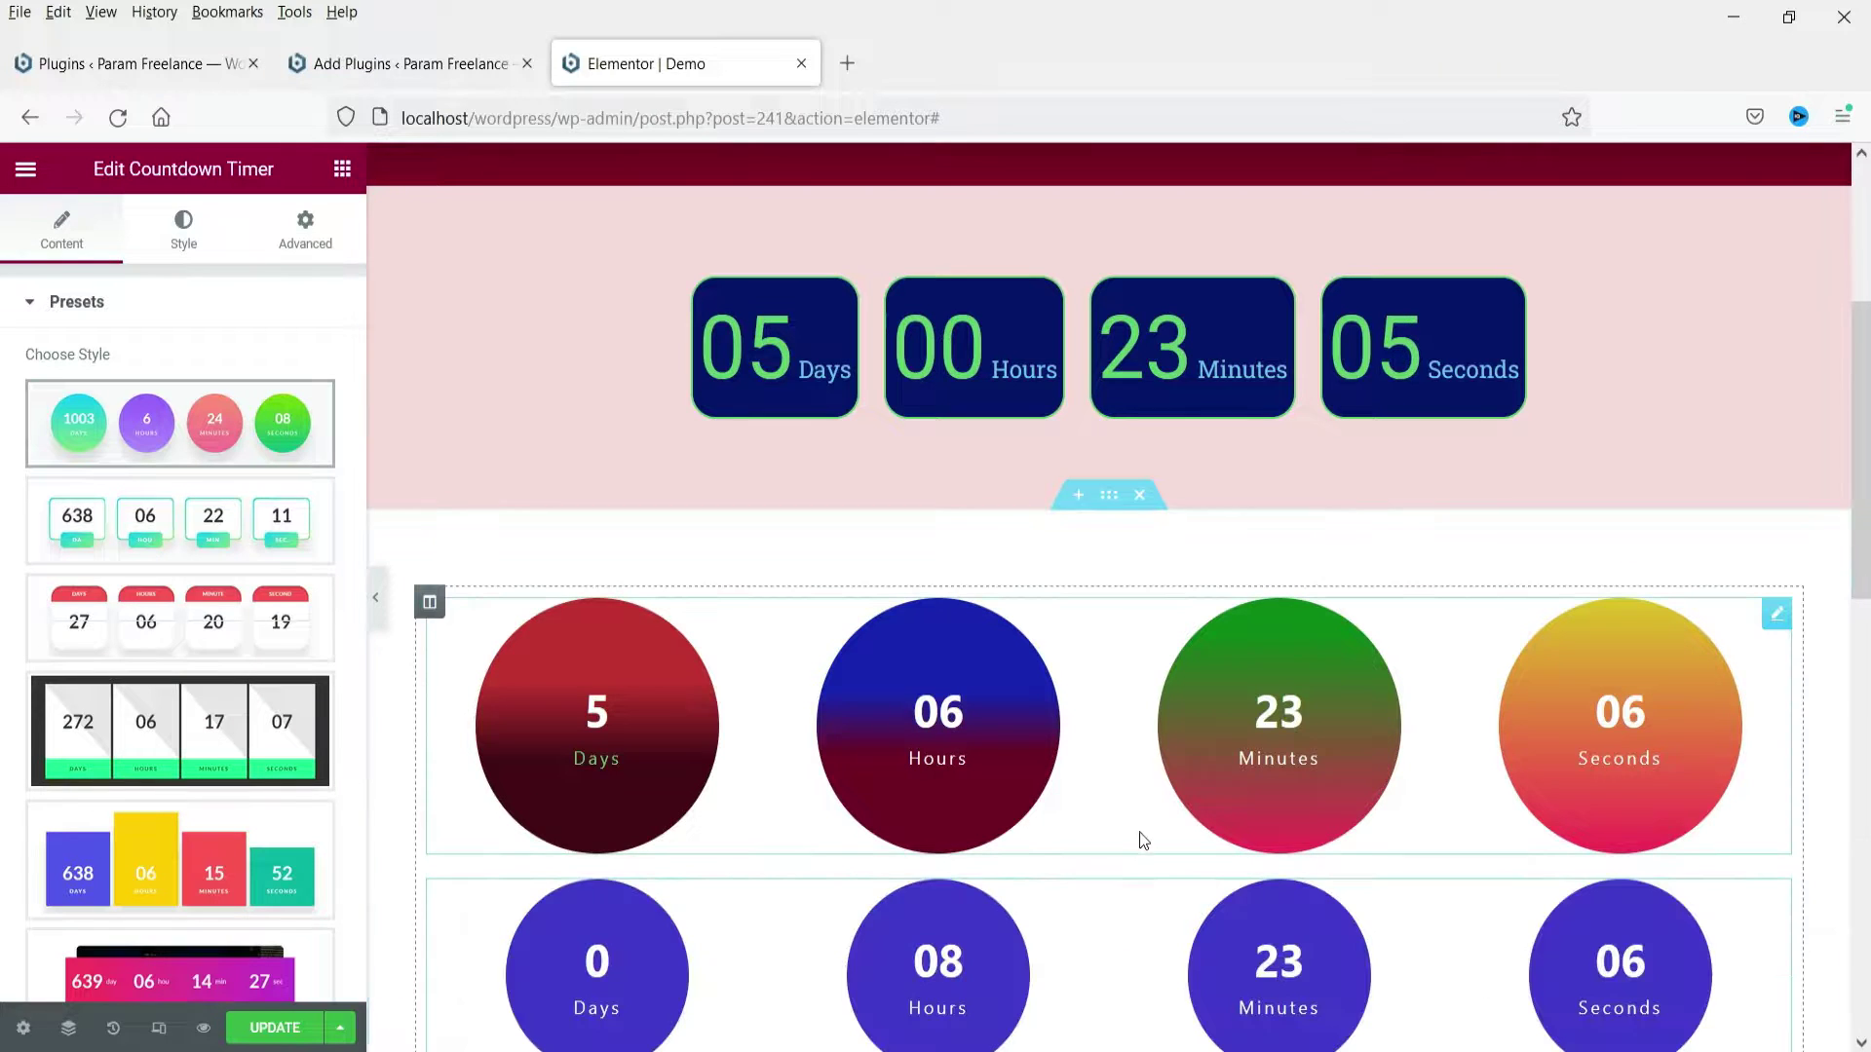
scroll(1137, 828, down, 3)
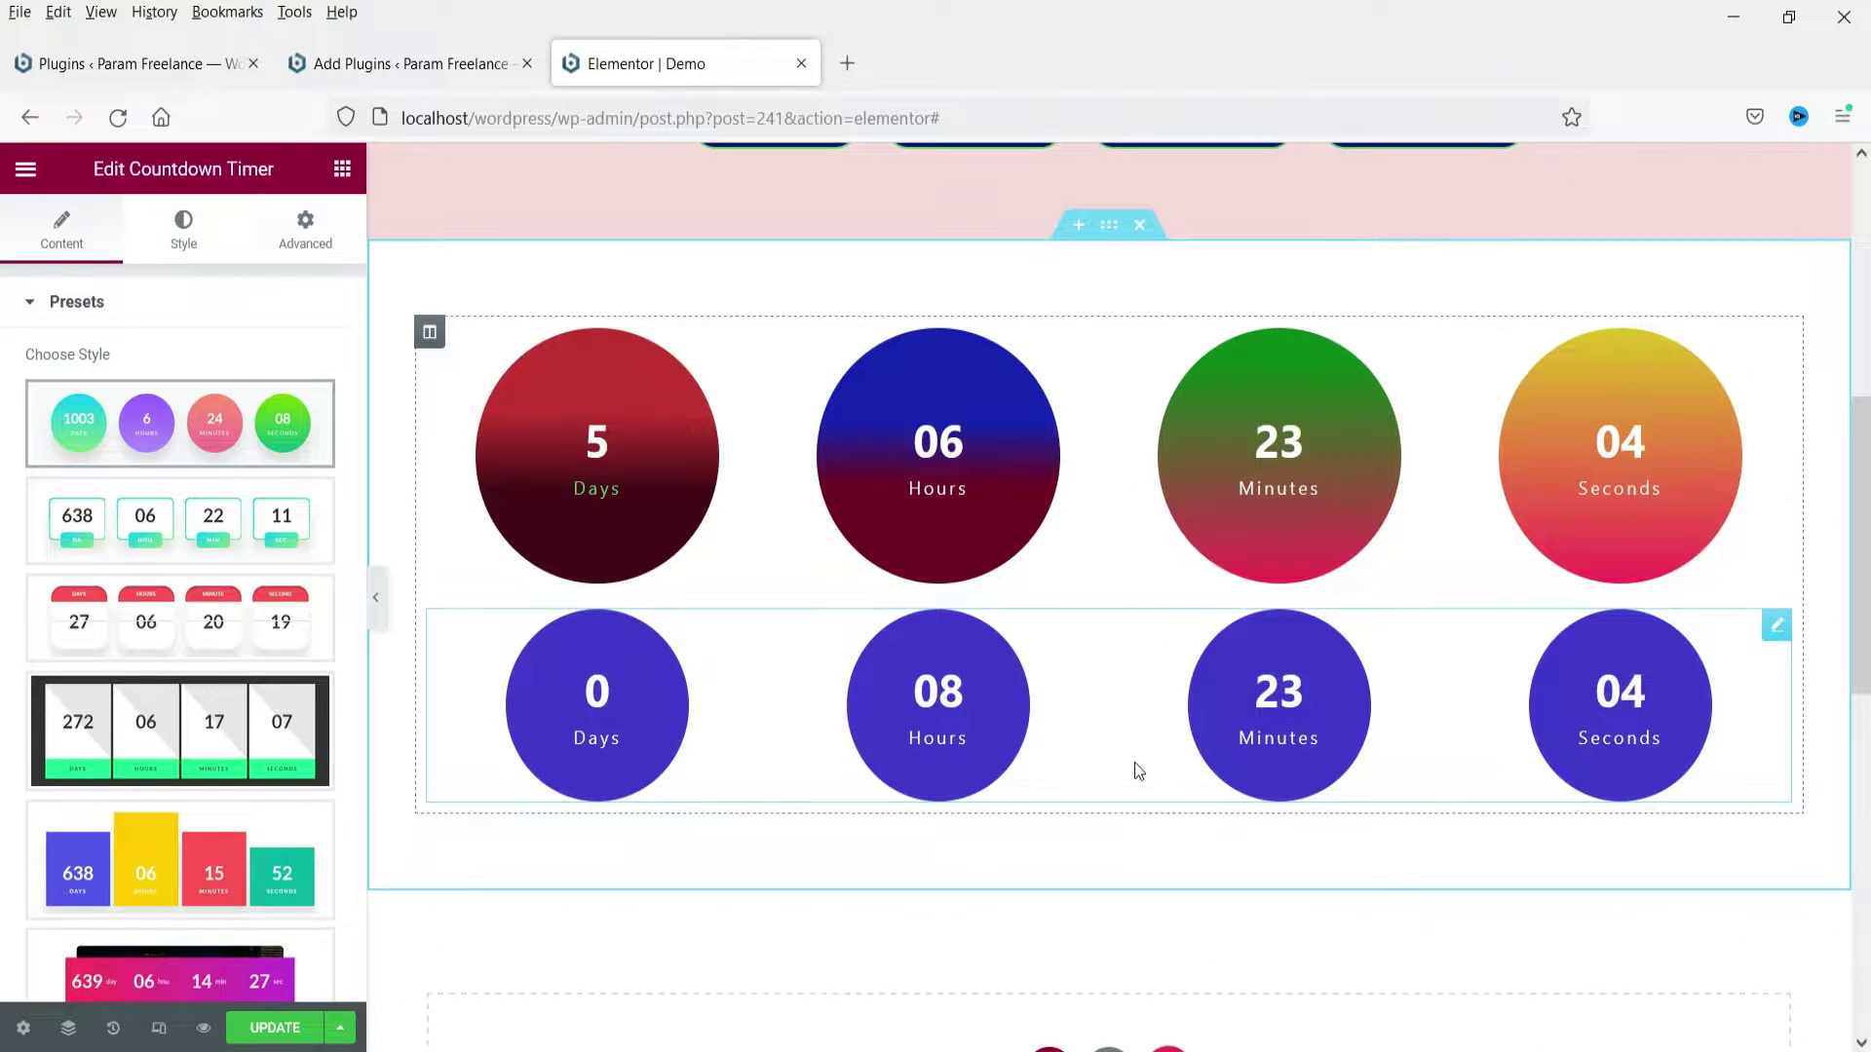
click(153, 527)
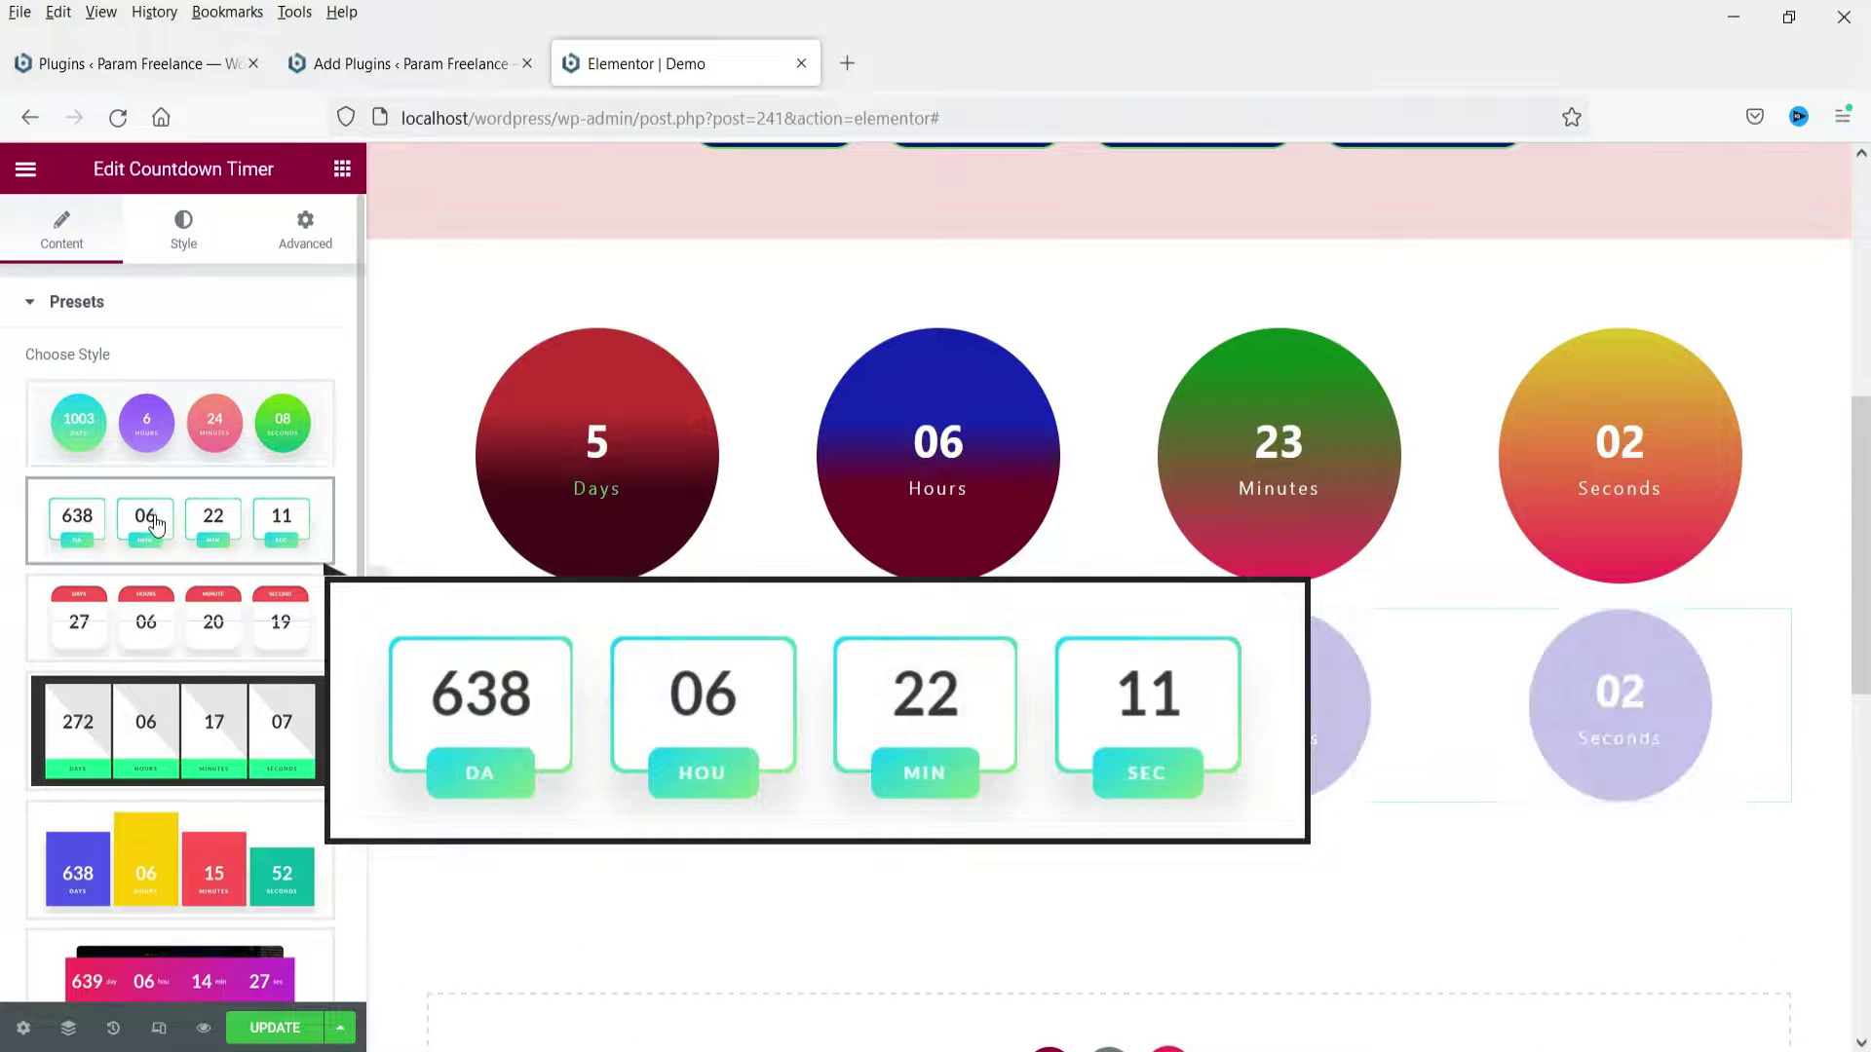
Insert a spacer between the circle timer and the boxed timer and set its space to 30 px.
click(342, 168)
drag(259, 851, 573, 774)
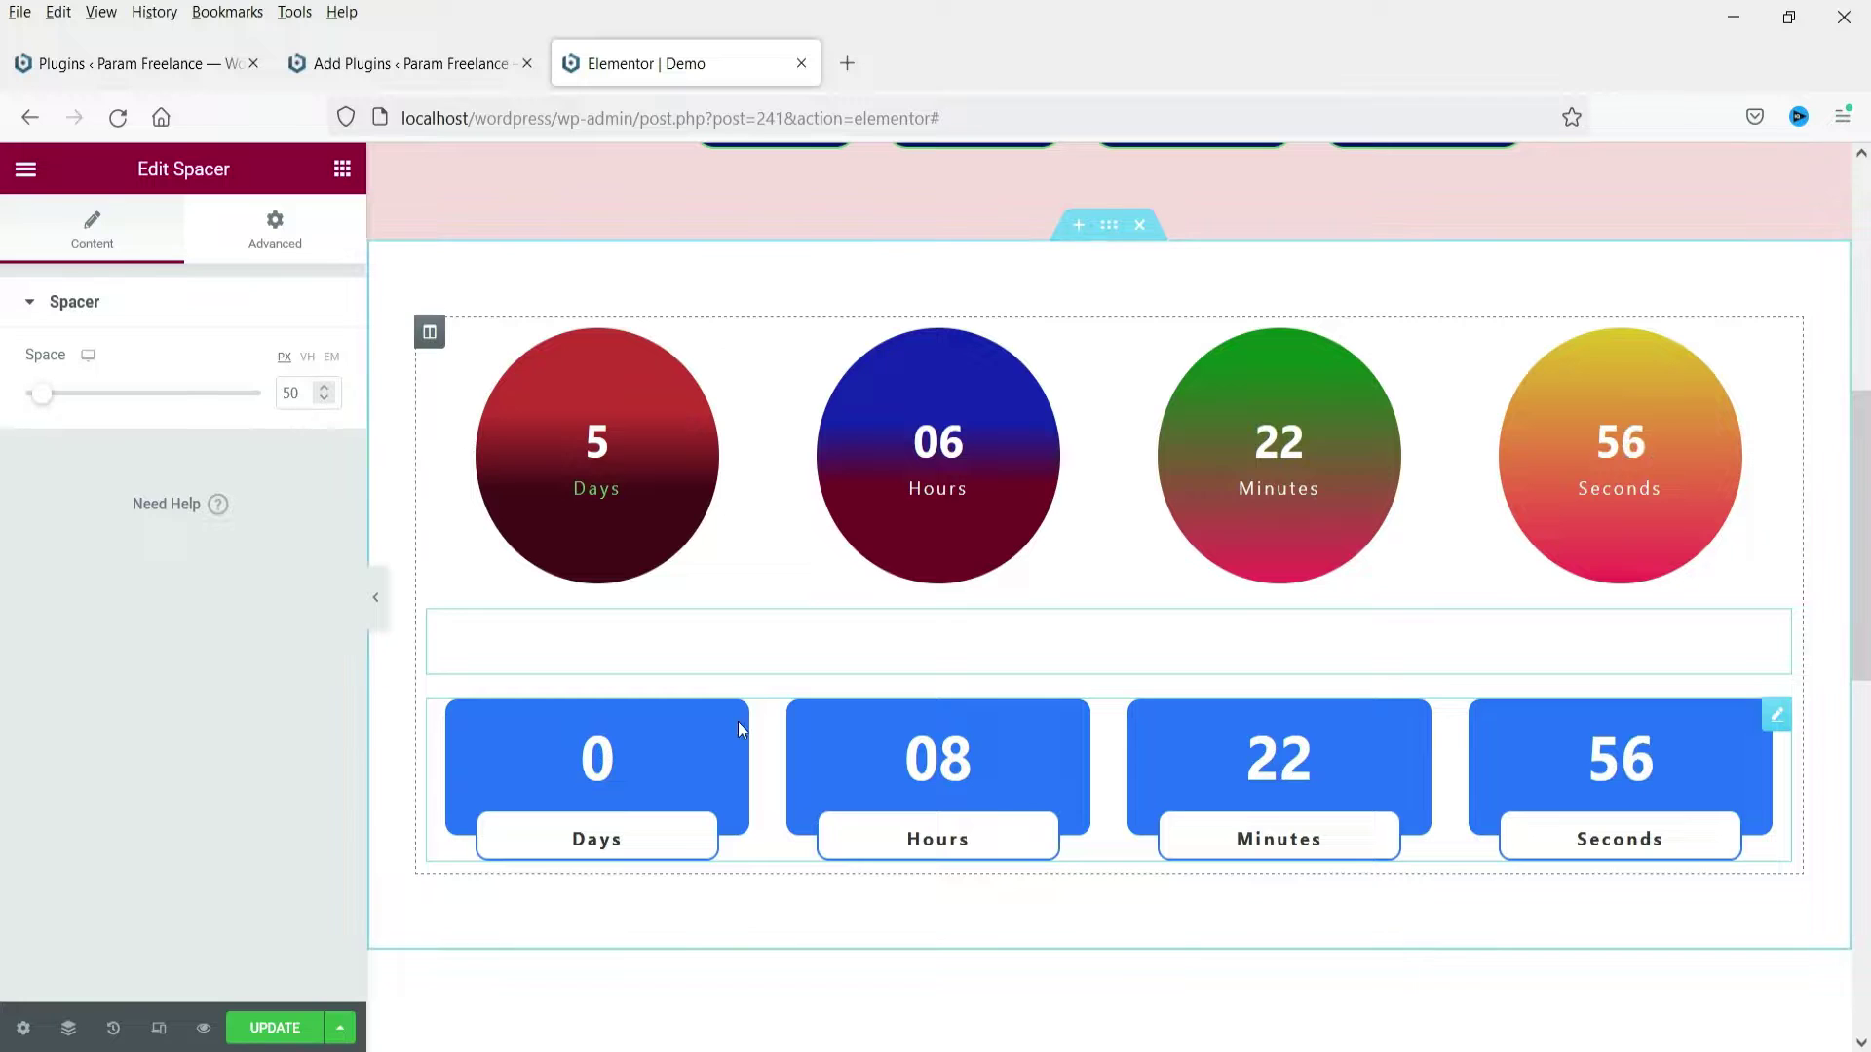
text(3)
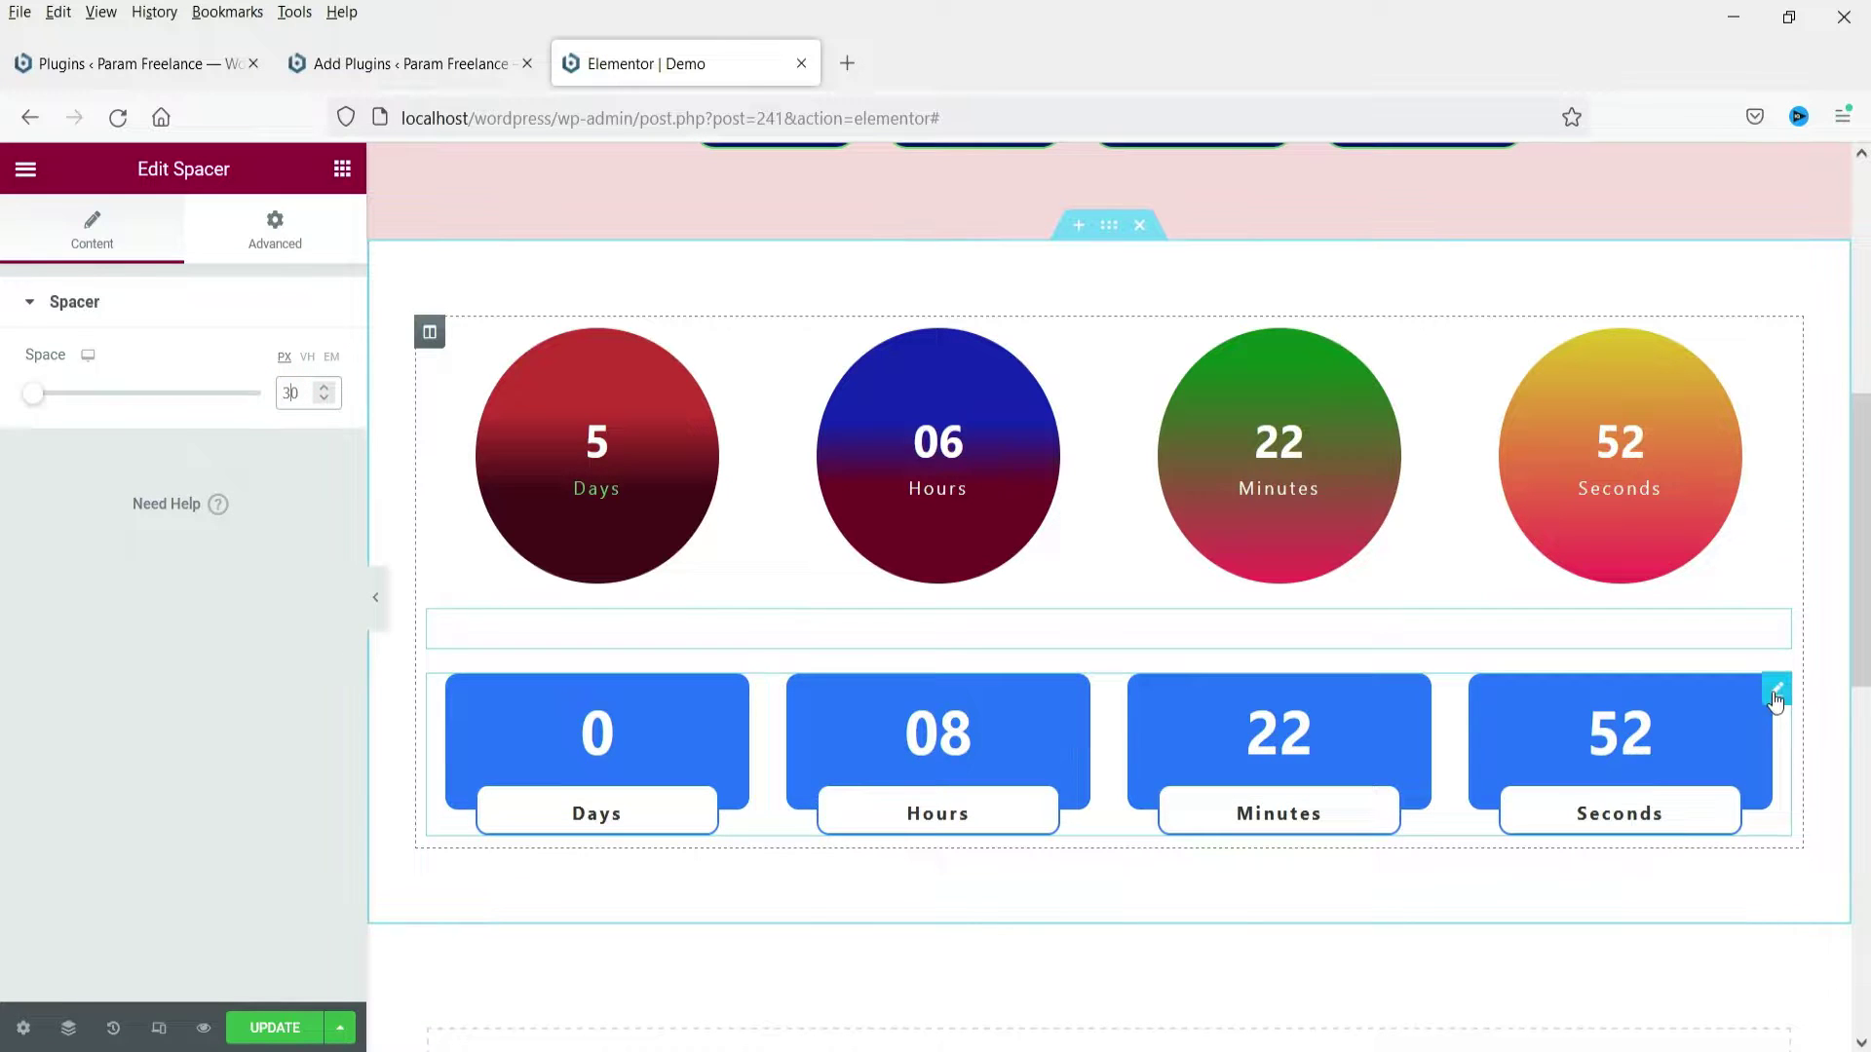
Open the boxed timer for editing and review its due date and custom label settings.
click(1775, 689)
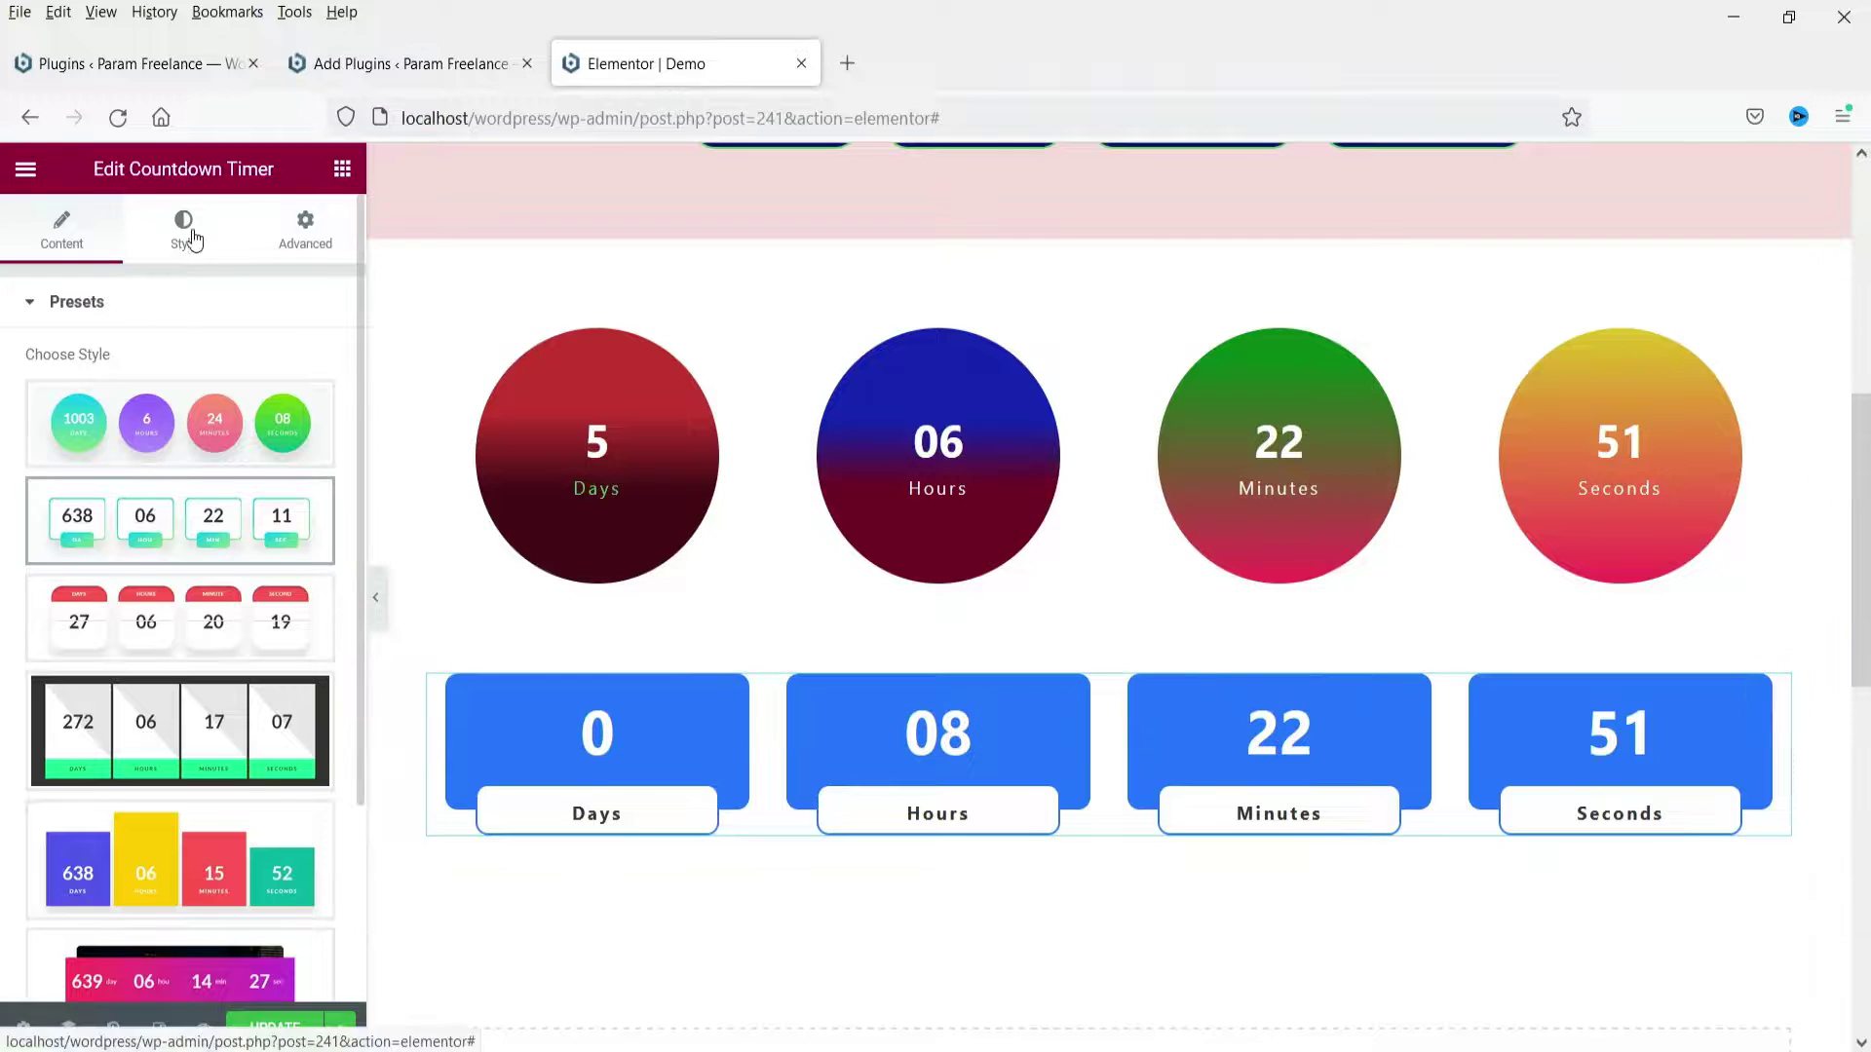
click(146, 302)
click(155, 375)
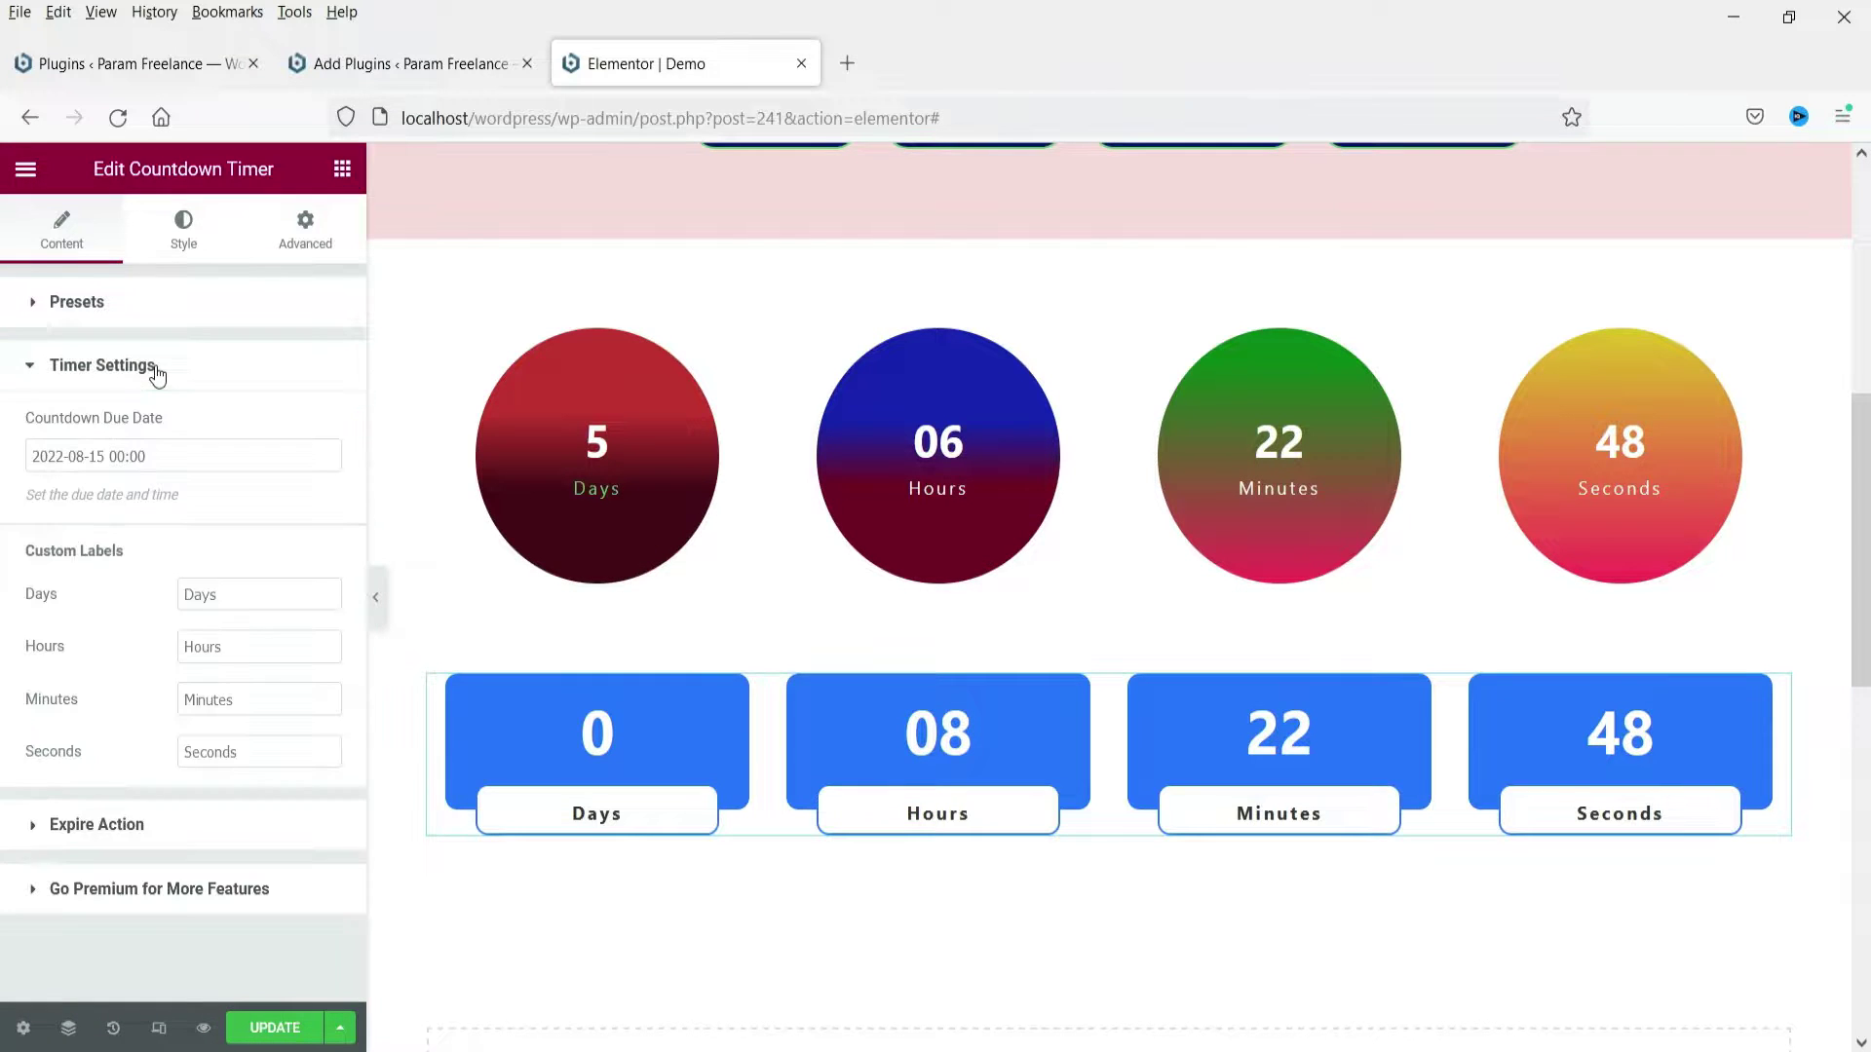
click(154, 368)
Give the boxed timer's Days box a linear gradient background with dark red #5E0F0F as the first colour.
click(180, 230)
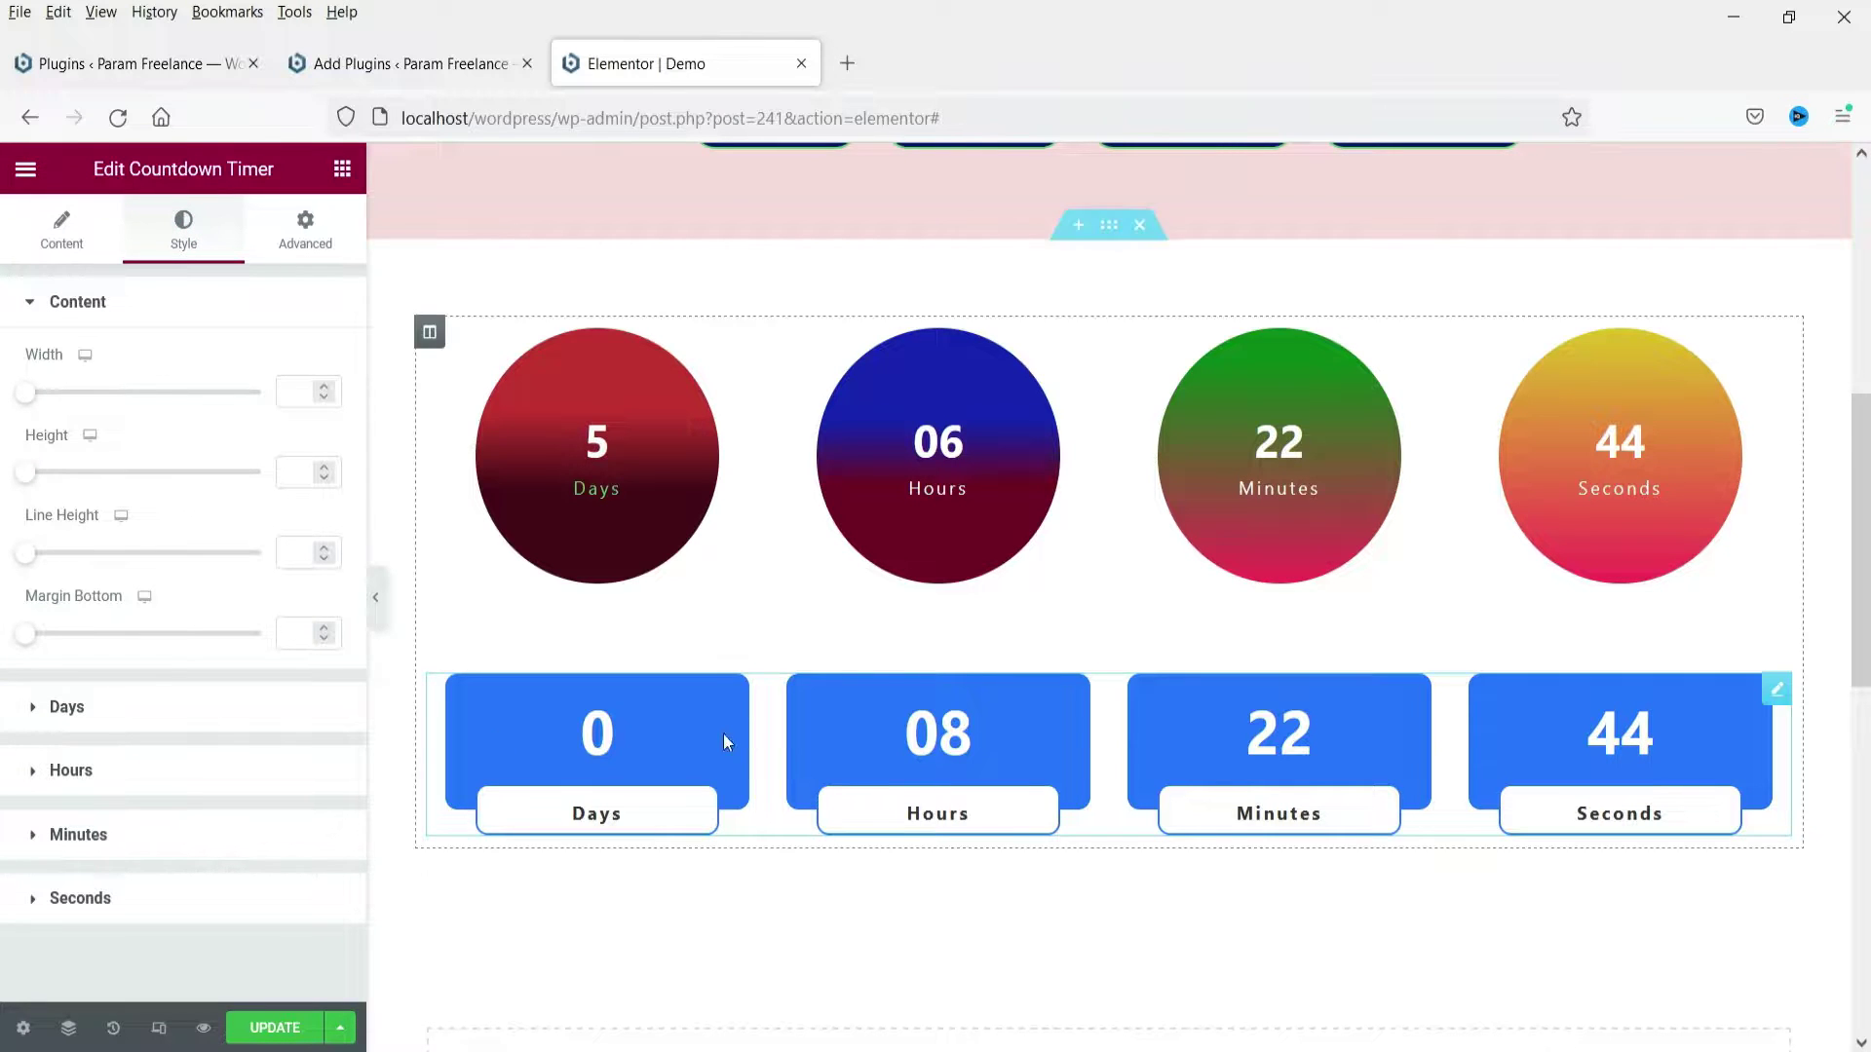
click(105, 694)
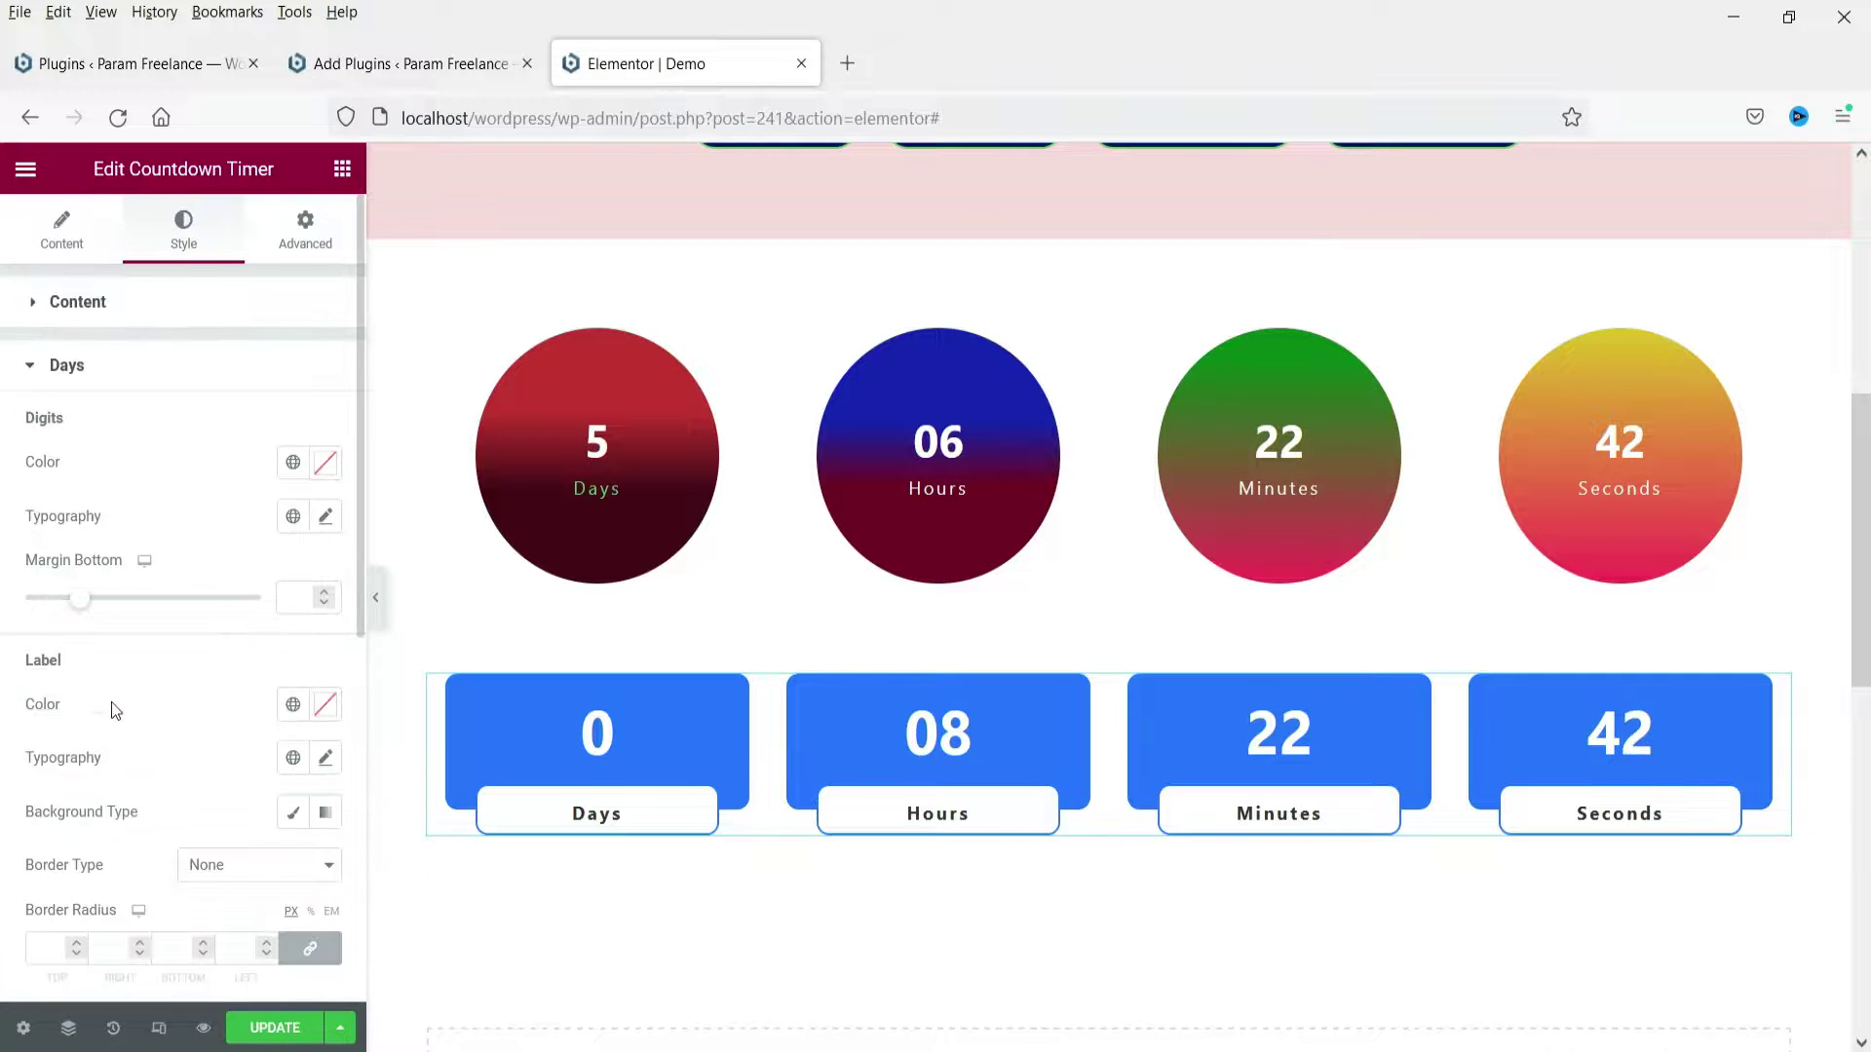
scroll(276, 546, down, 7)
scroll(273, 565, up, 6)
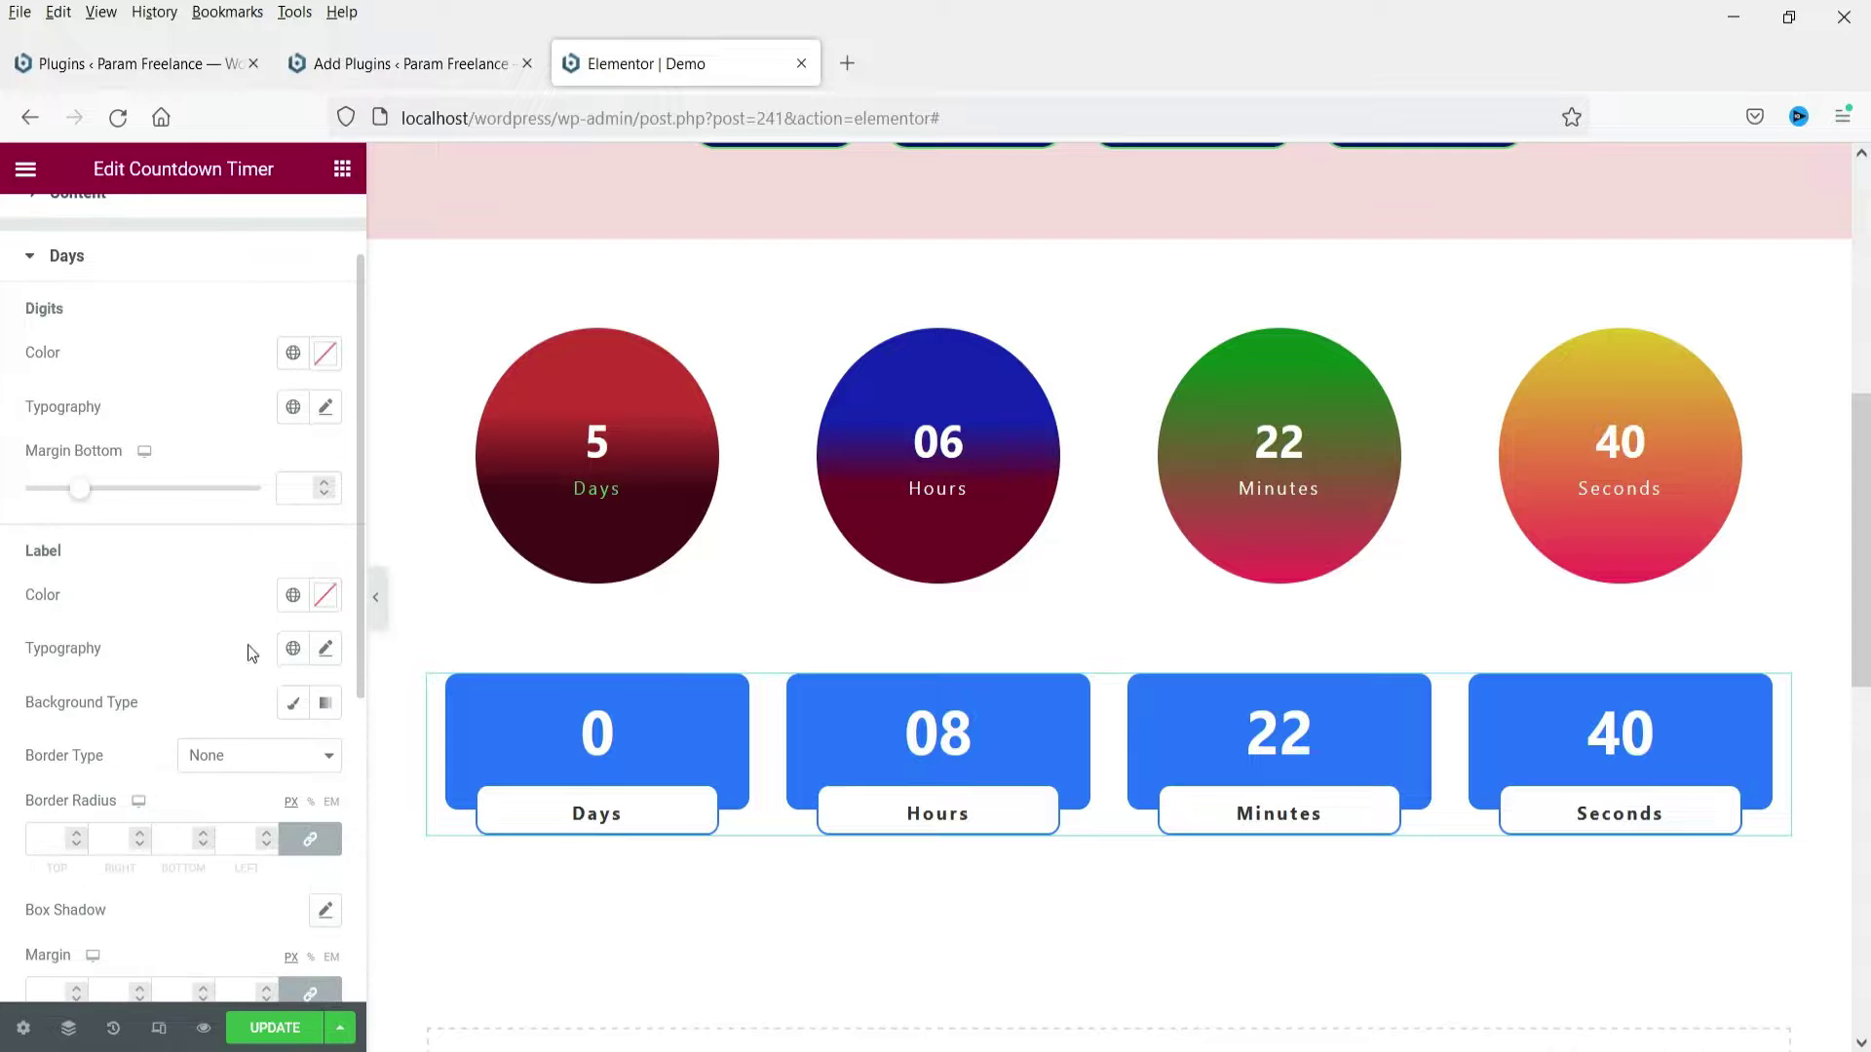
scroll(254, 655, down, 4)
click(325, 560)
click(326, 619)
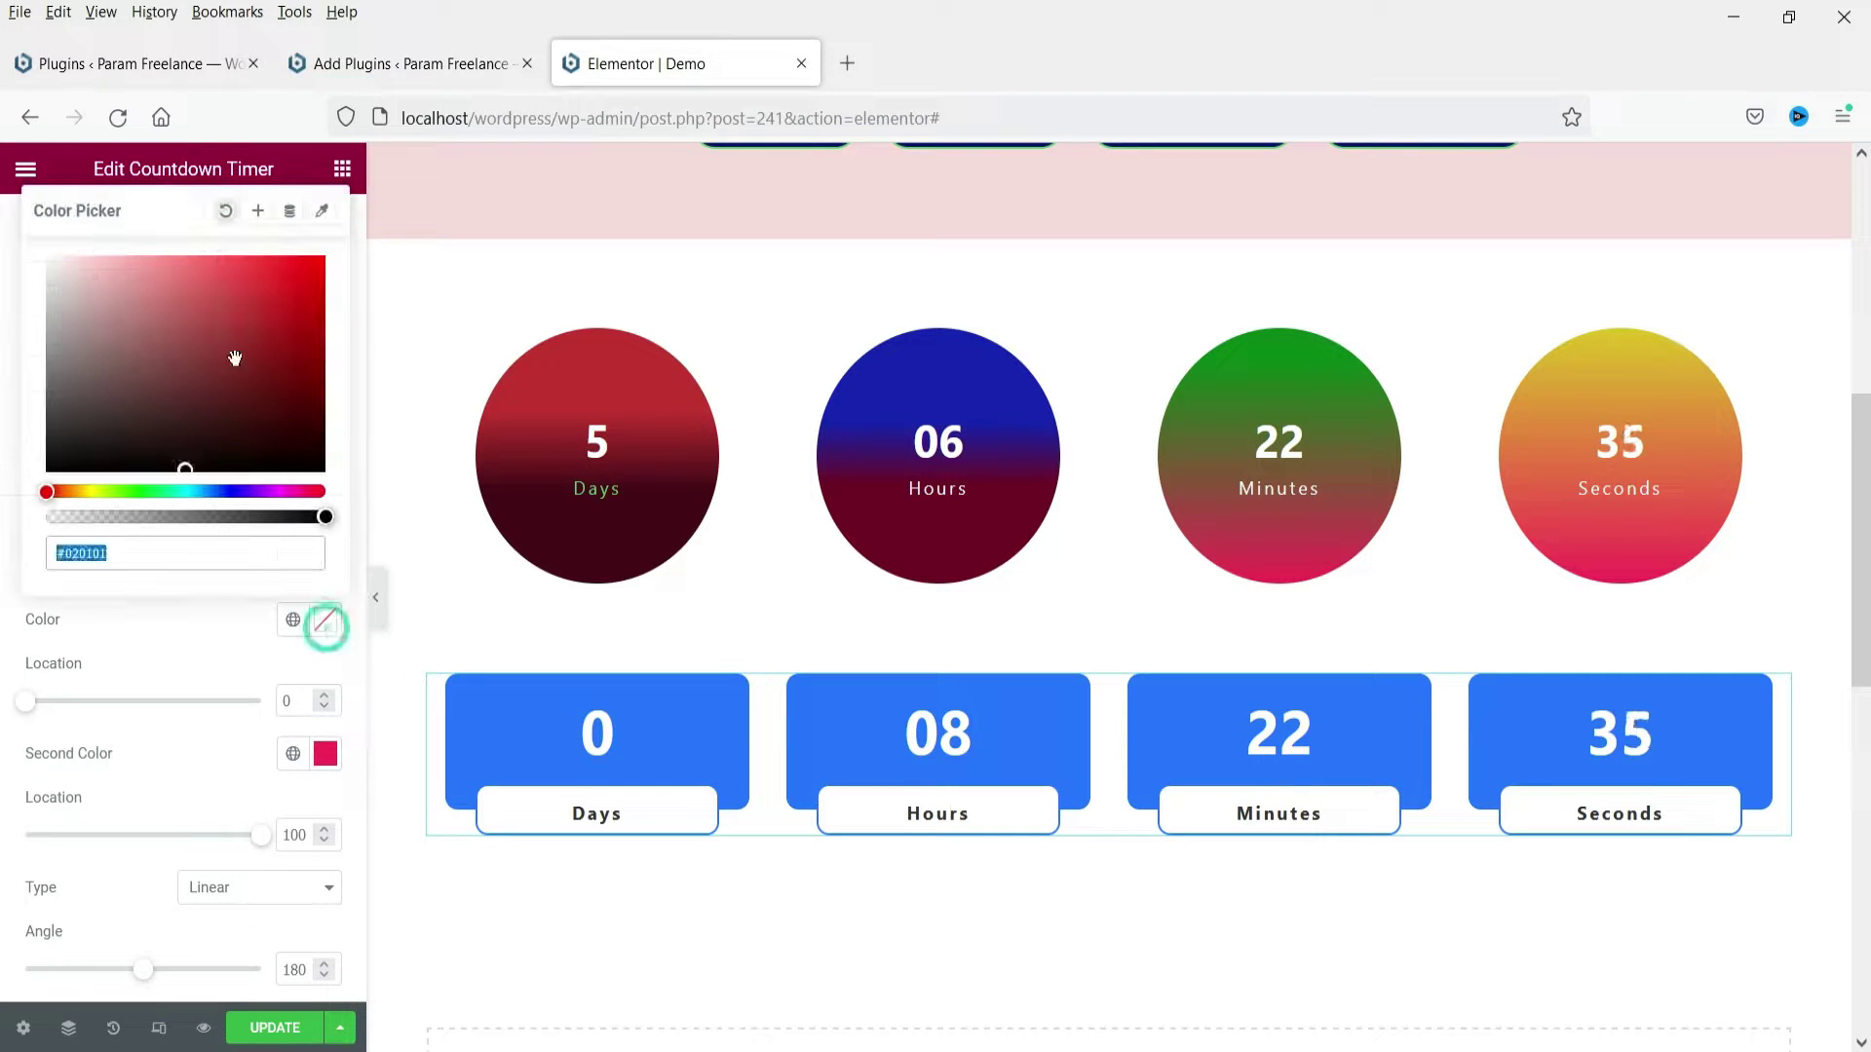
drag(235, 357, 281, 393)
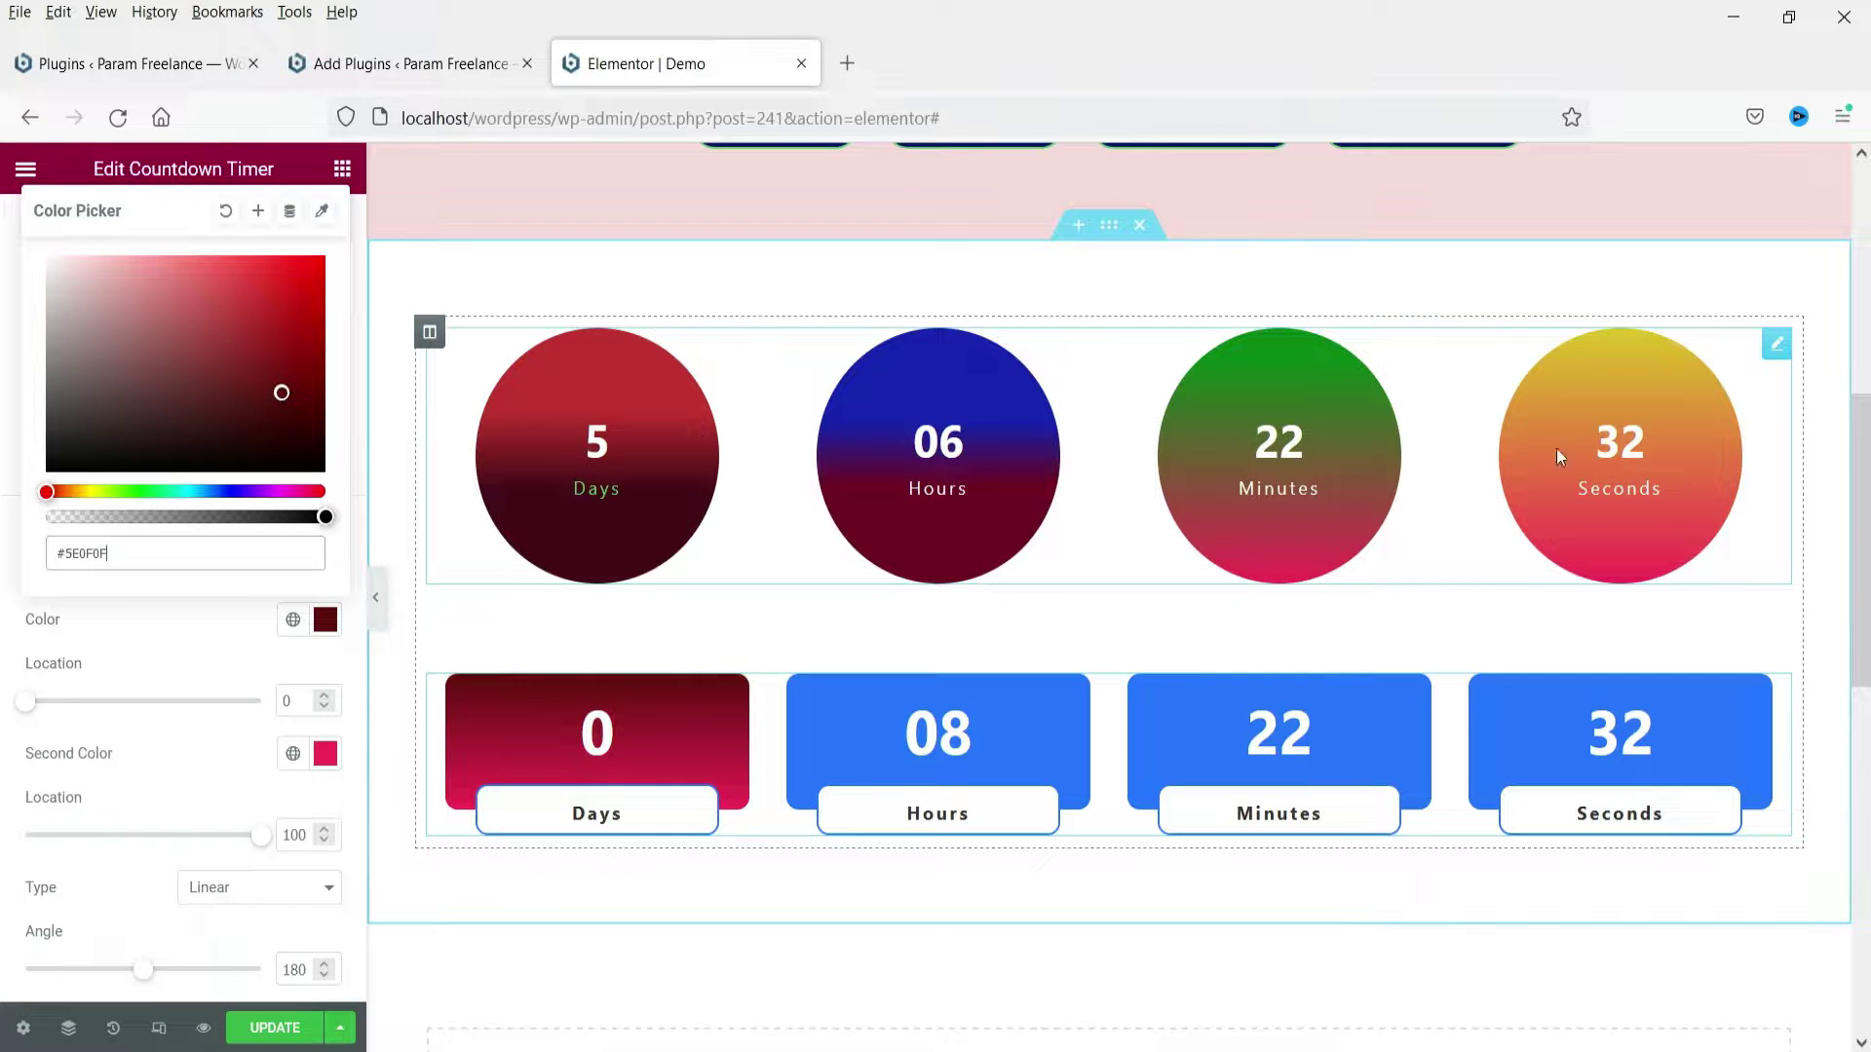
Give the boxed timer's Hours box a linear gradient background with yellow as the first colour.
scroll(184, 772, up, 3)
scroll(171, 911, down, 3)
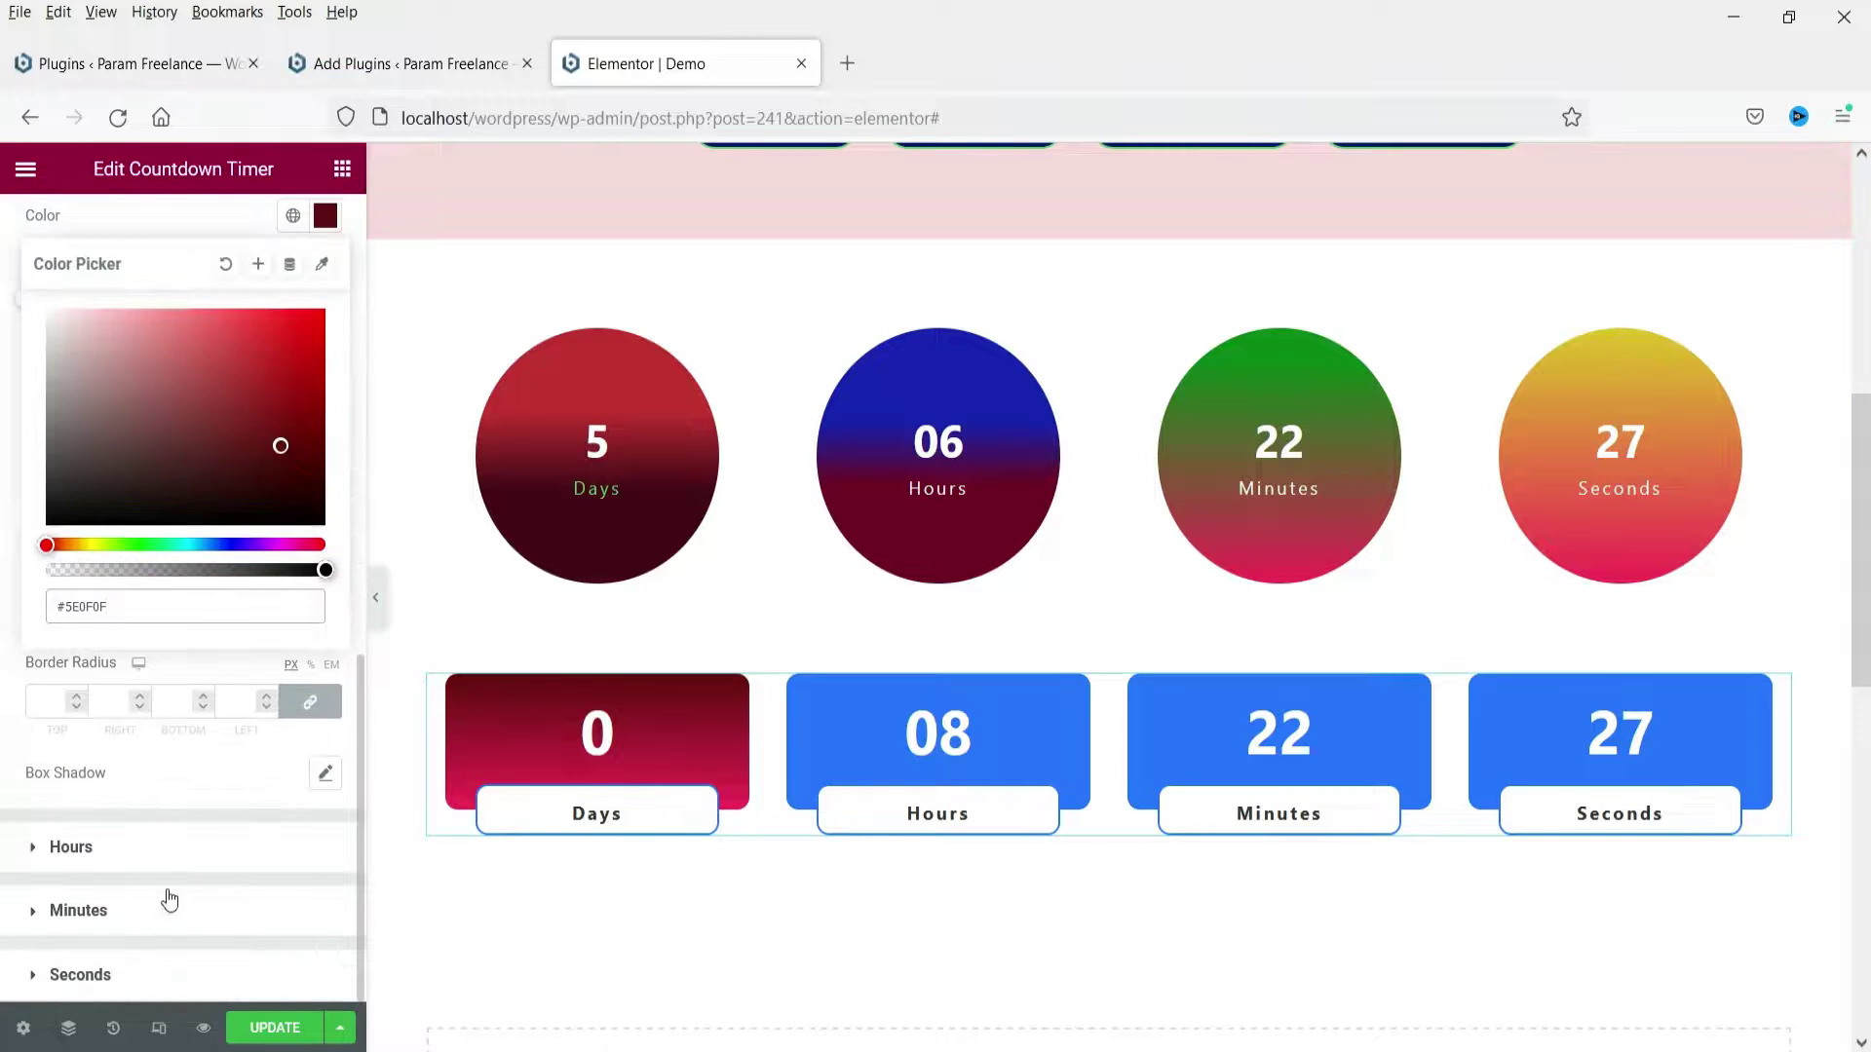
click(166, 867)
scroll(195, 779, up, 6)
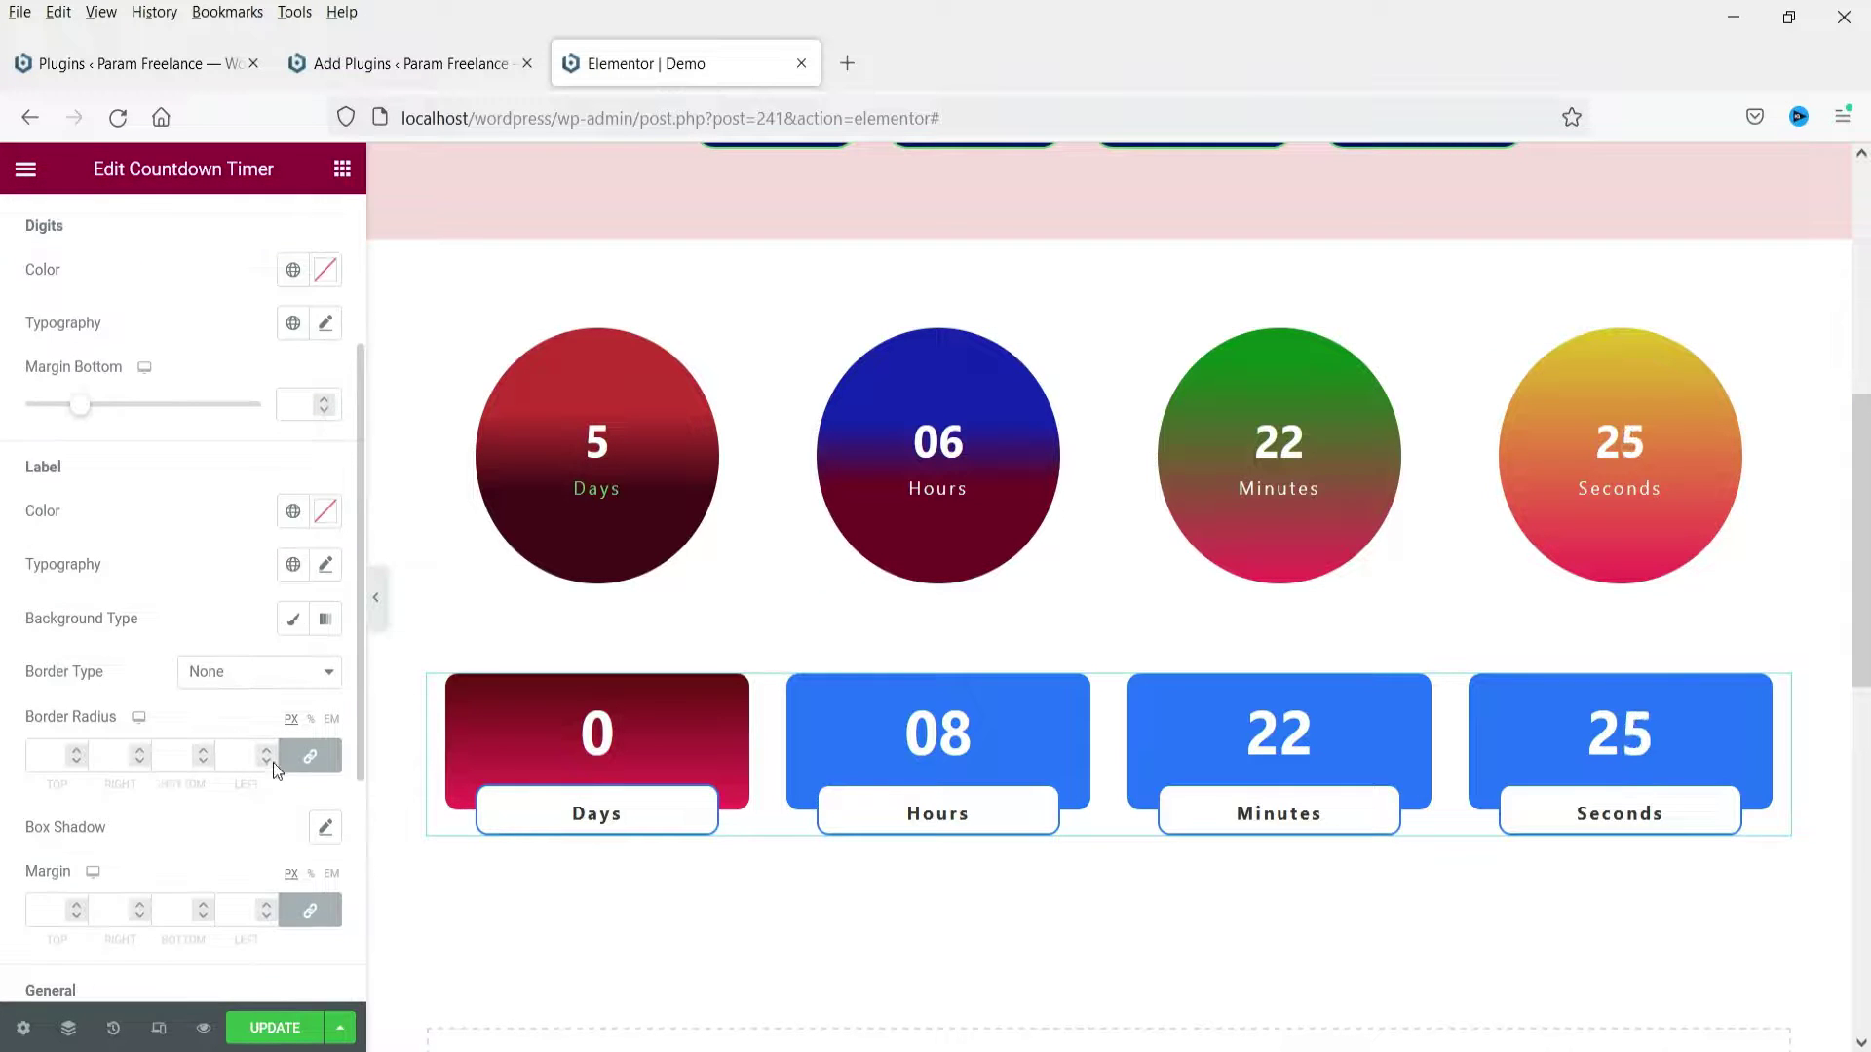
scroll(273, 762, down, 5)
click(325, 234)
Give the boxed timer's Minutes box a linear gradient background with light green as the first colour.
click(167, 902)
click(321, 272)
click(325, 312)
click(117, 488)
scroll(161, 926, down, 3)
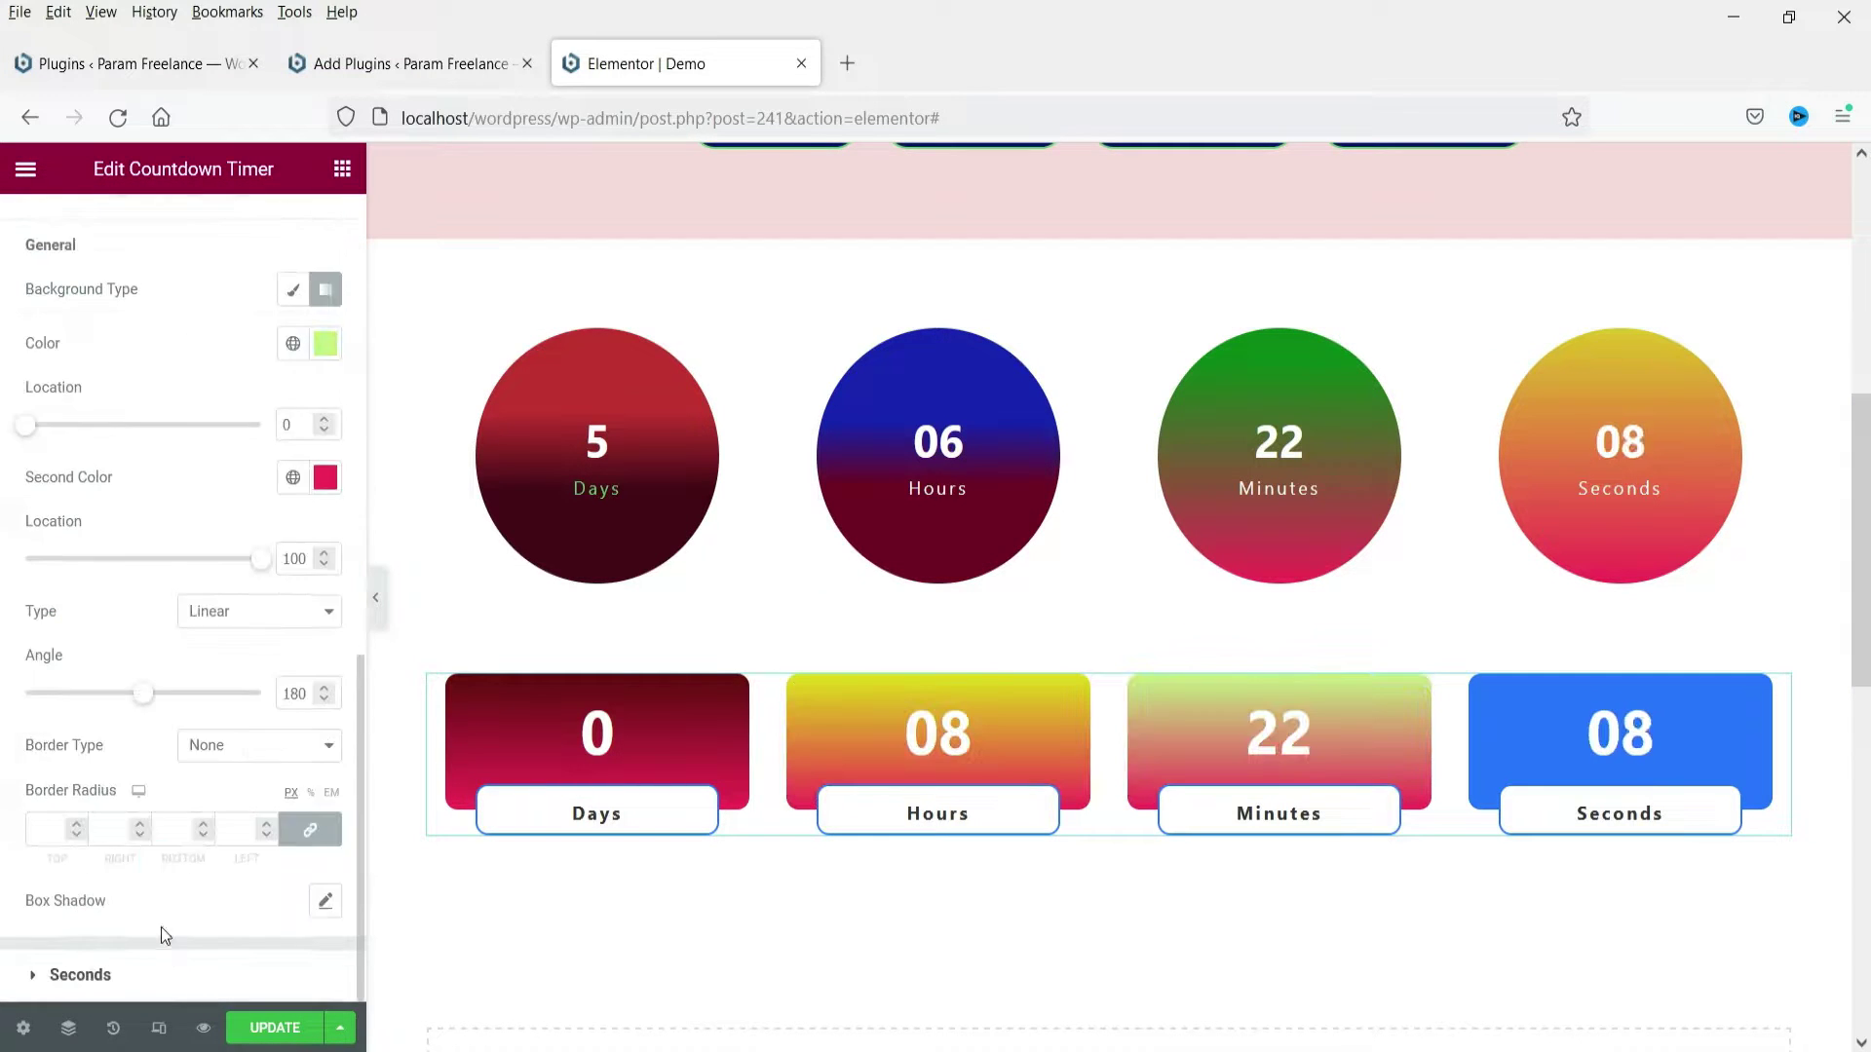
Give the boxed timer's Seconds box a linear gradient background with pale lavender as the first colour.
click(80, 975)
scroll(160, 877, down, 3)
click(322, 764)
scroll(185, 682, down, 3)
click(321, 405)
click(136, 526)
click(192, 389)
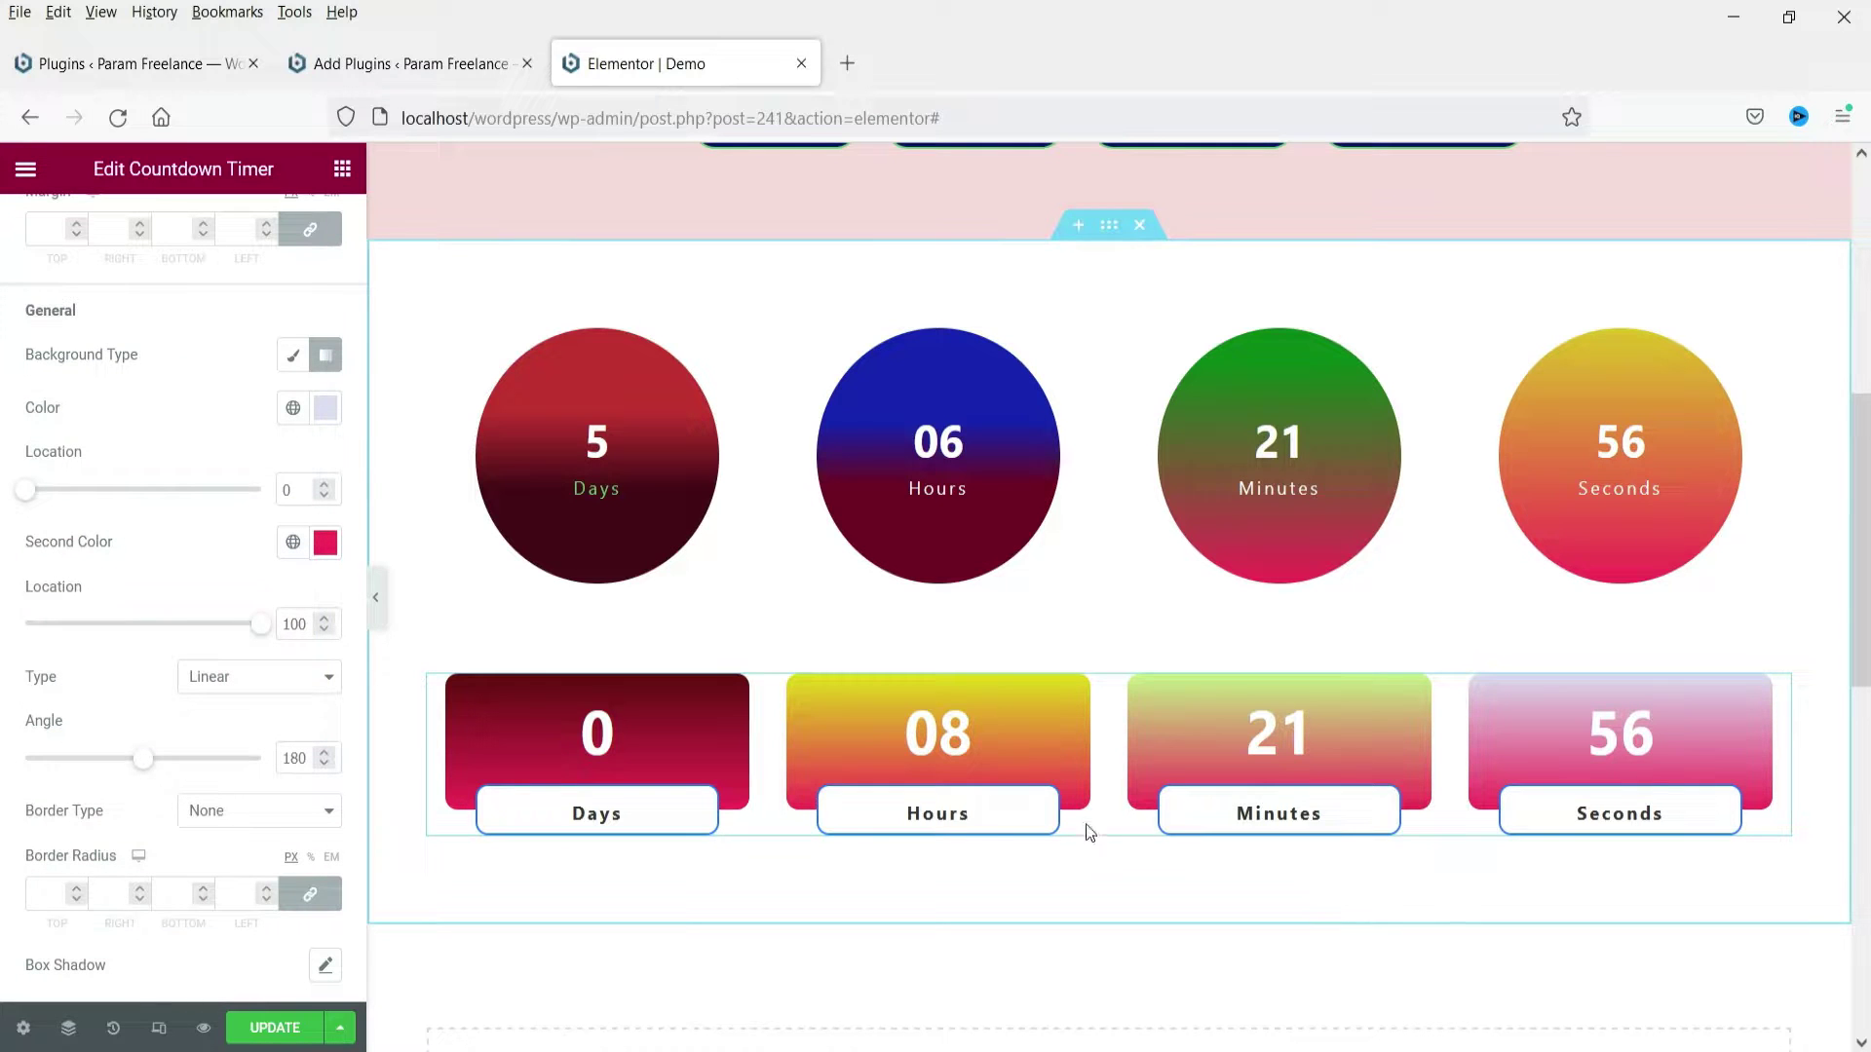
Check the boxed timer's layout in mobile responsive mode, and return to the normal editor view.
click(158, 1028)
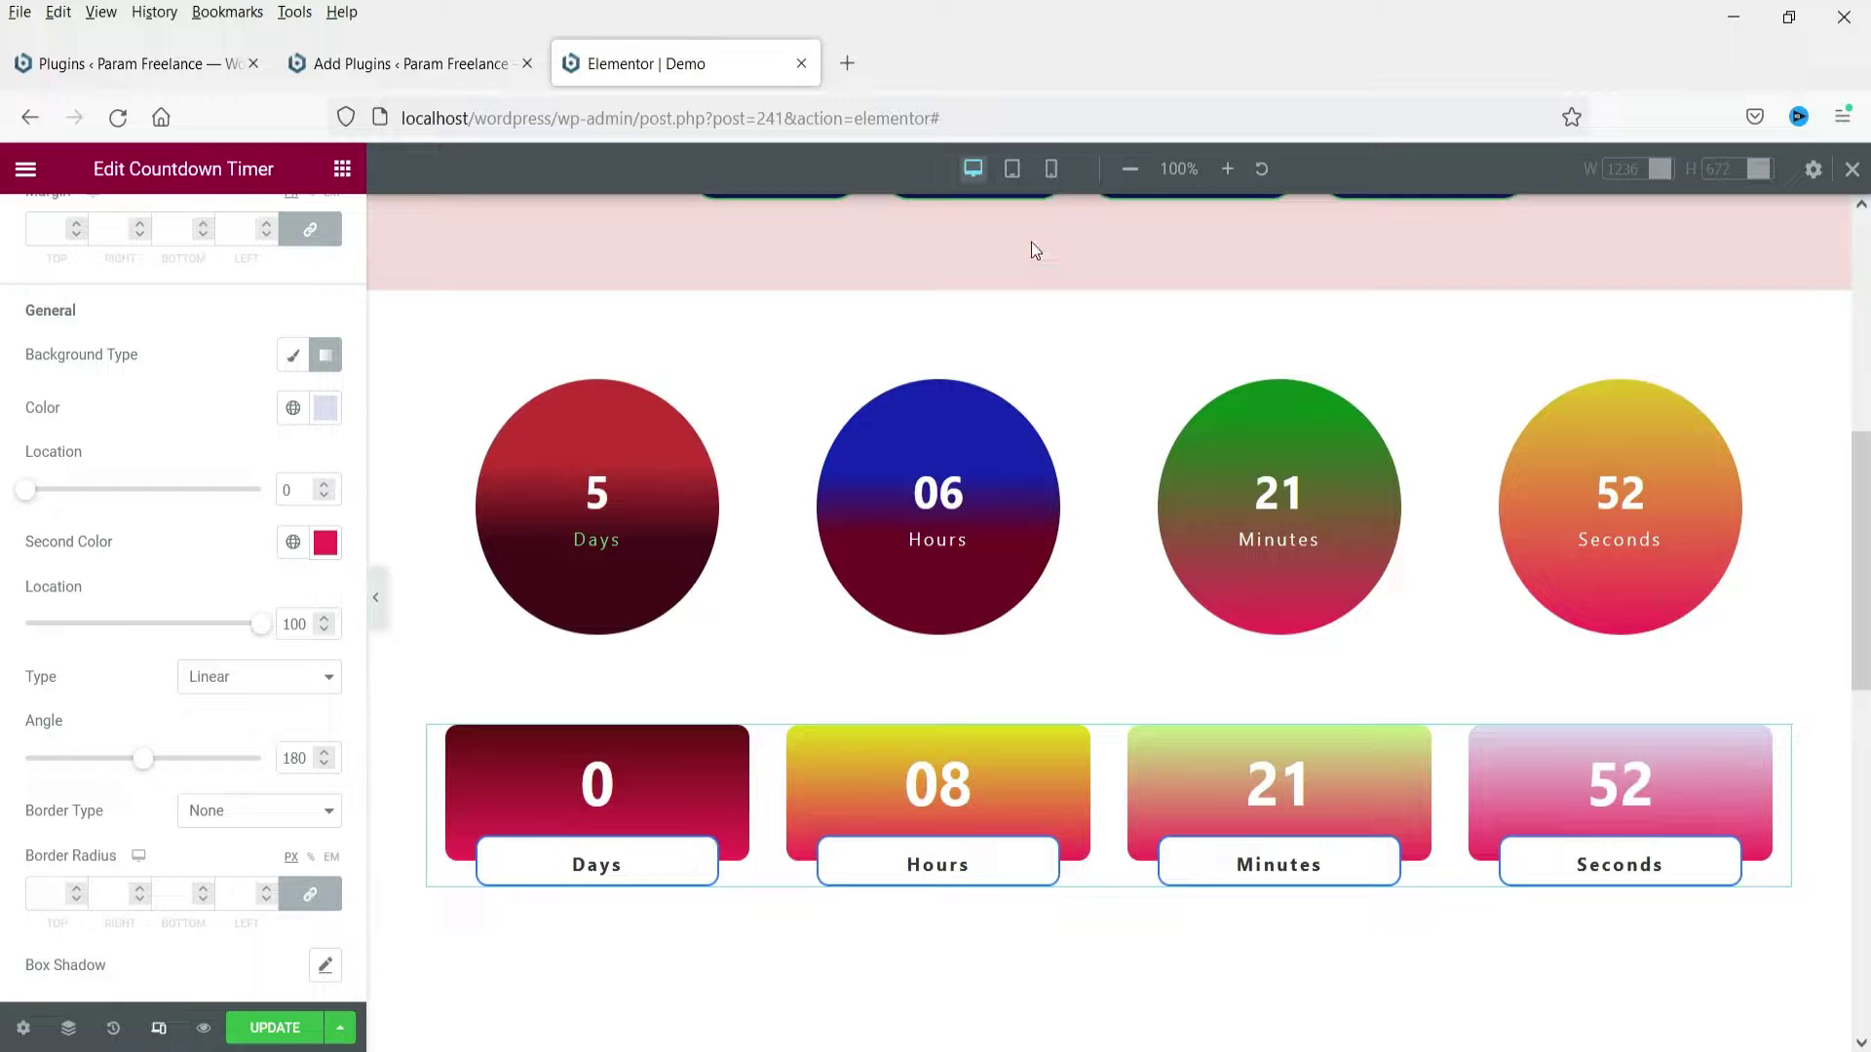
click(1052, 169)
scroll(1144, 505, down, 10)
scroll(1153, 514, down, 10)
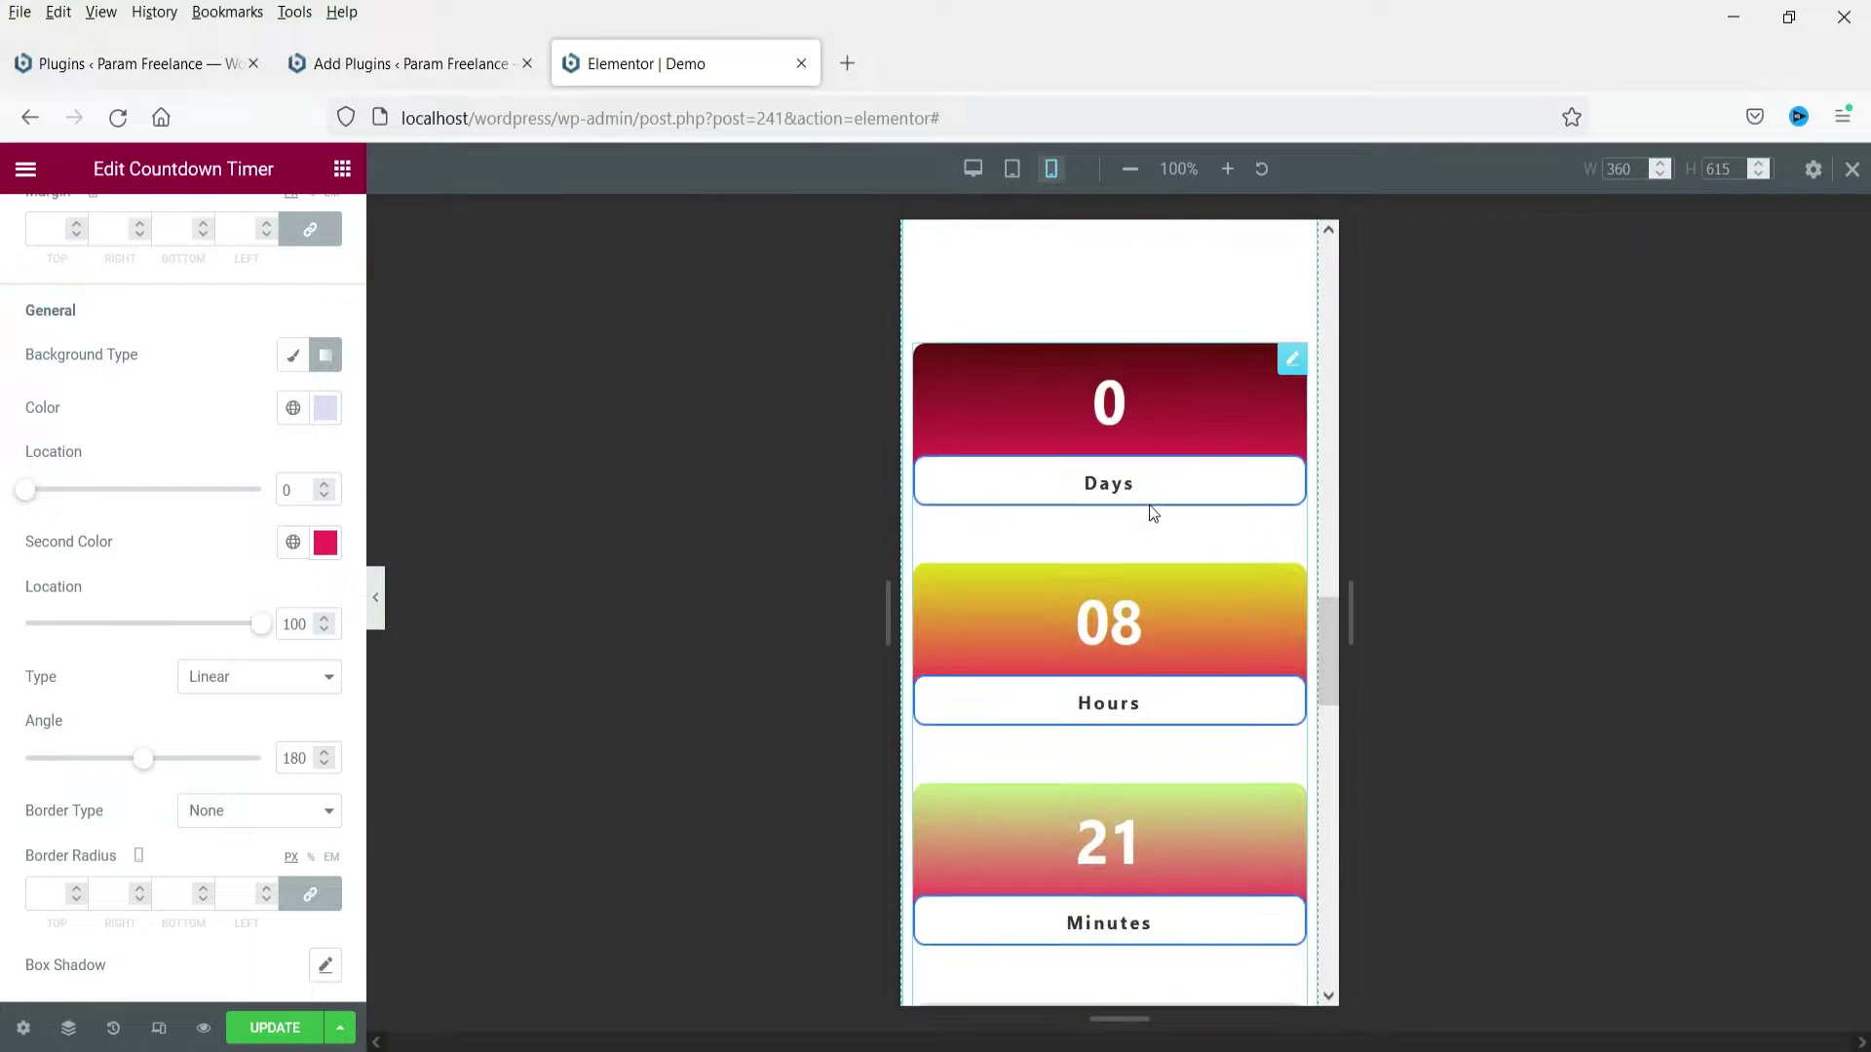
scroll(1166, 534, up, 10)
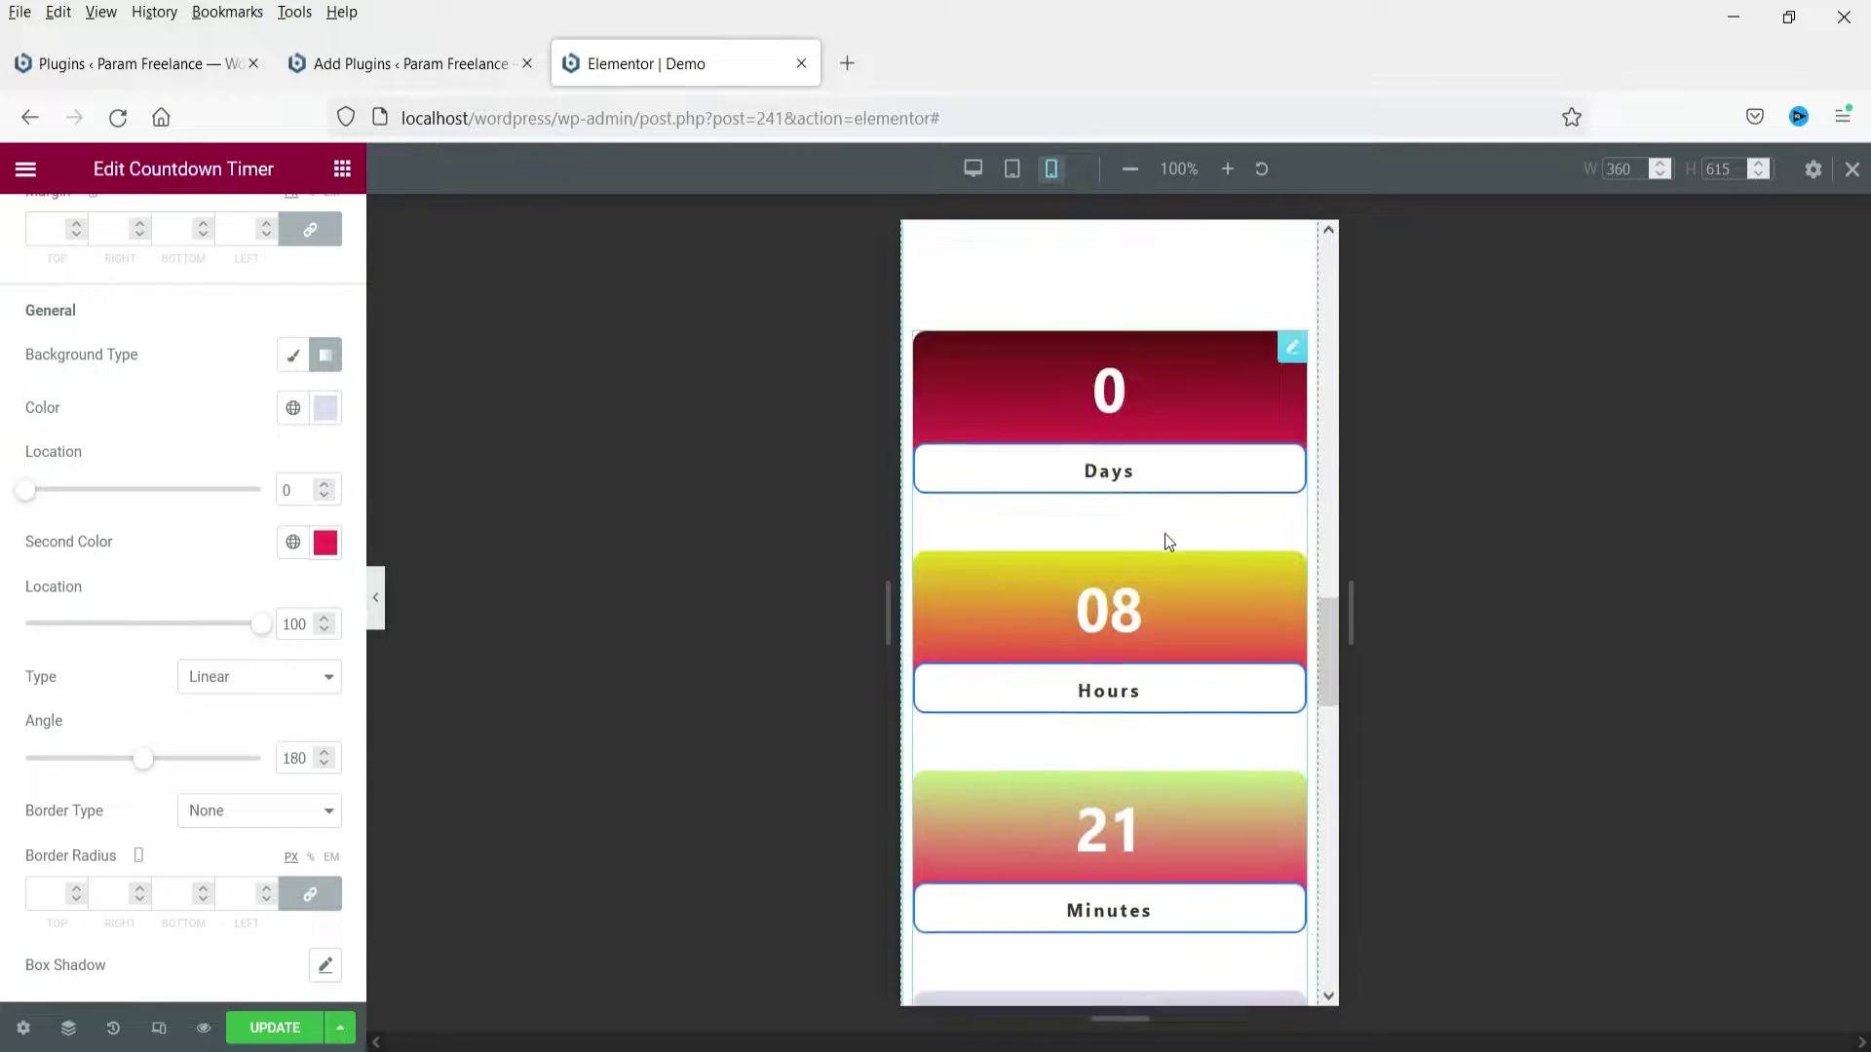
click(1850, 174)
Add a third ElementsKit Countdown Timer below the boxed timer and apply the flip-card preset with red headers.
scroll(1069, 719, up, 10)
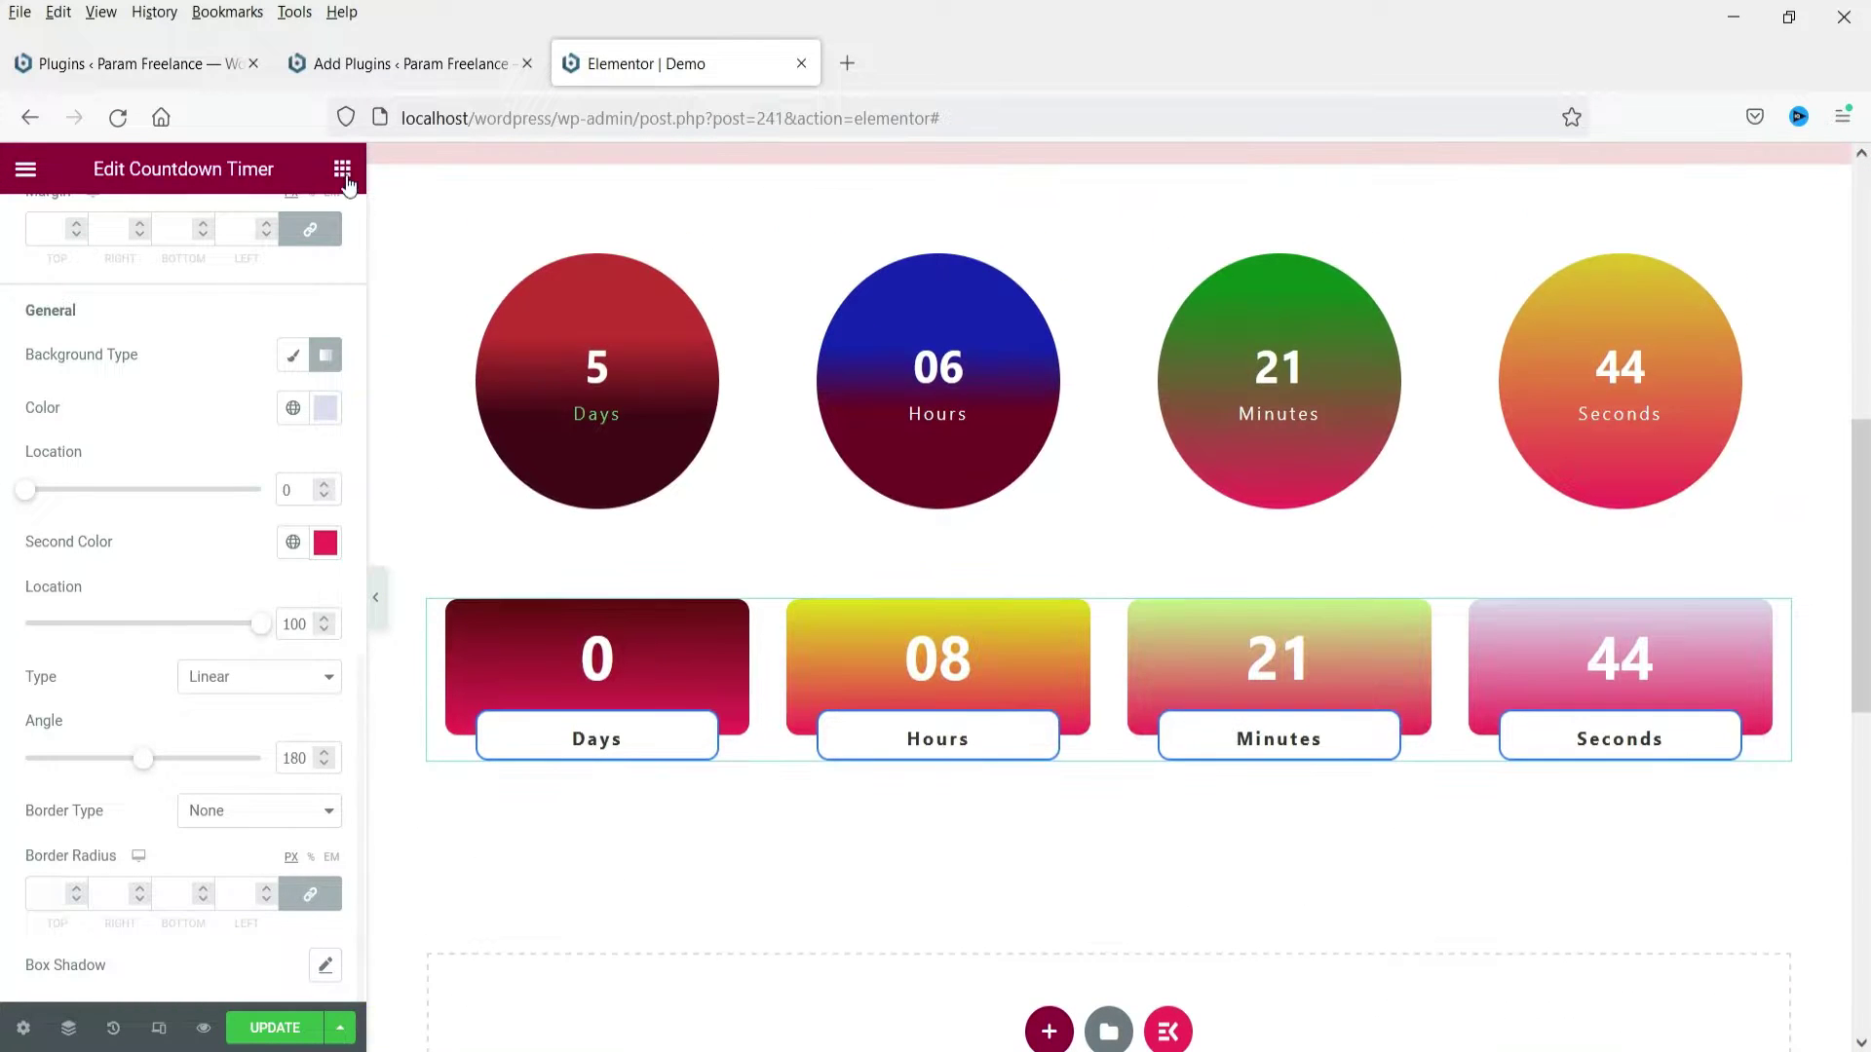
click(342, 169)
text(coun)
drag(101, 623, 929, 779)
mouse_move(144, 729)
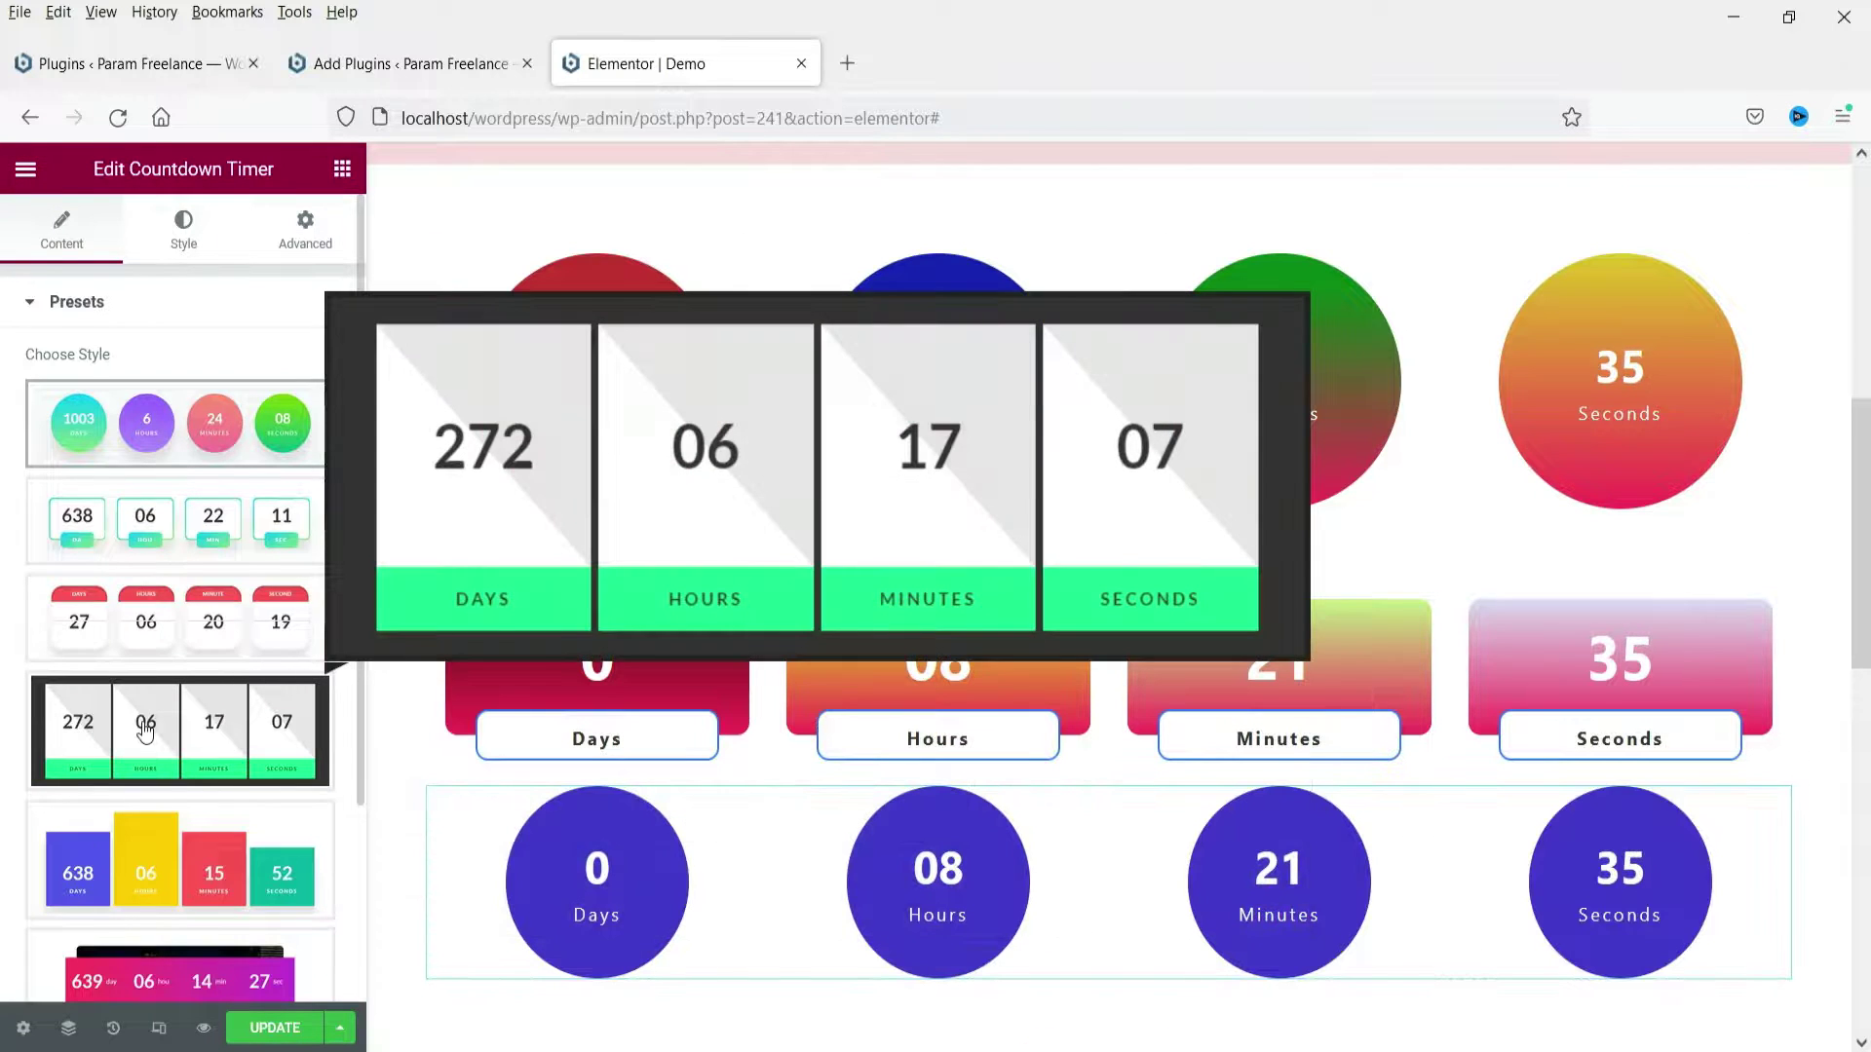
click(156, 633)
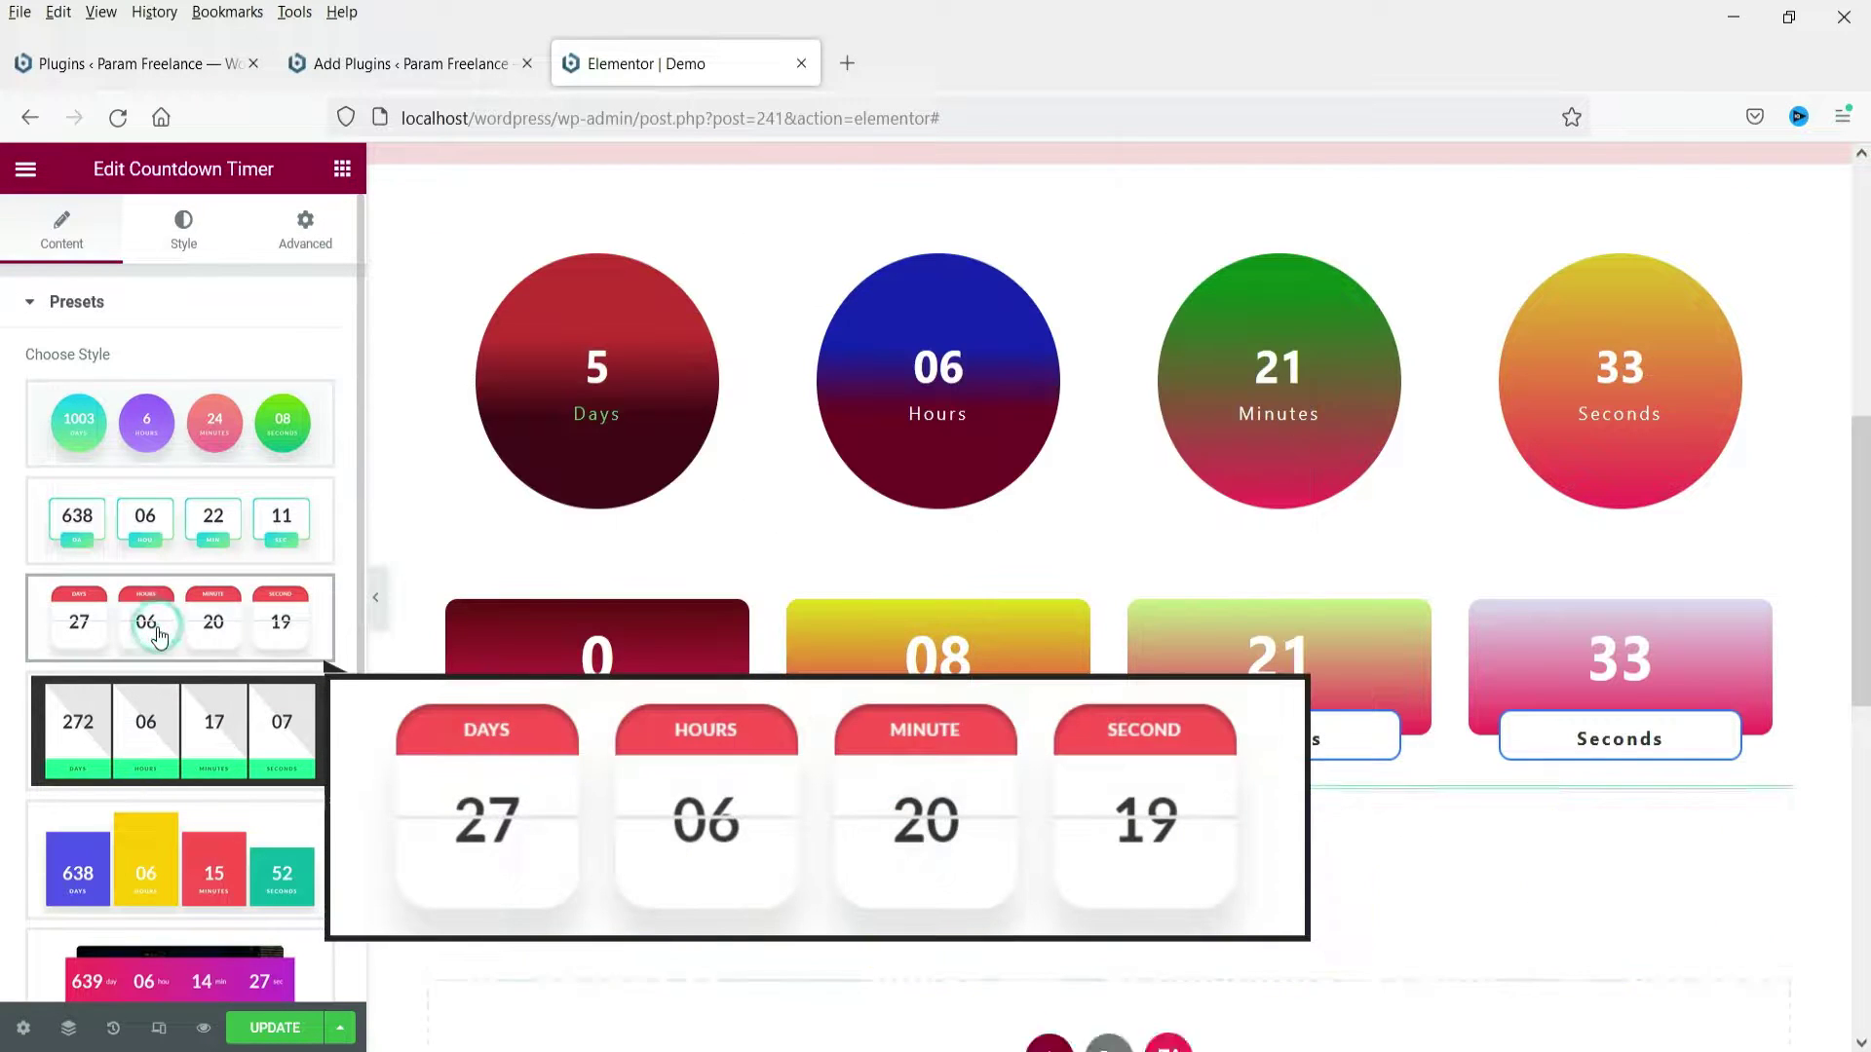
Insert a spacer between the boxed timer and the red-header flip timer.
click(342, 169)
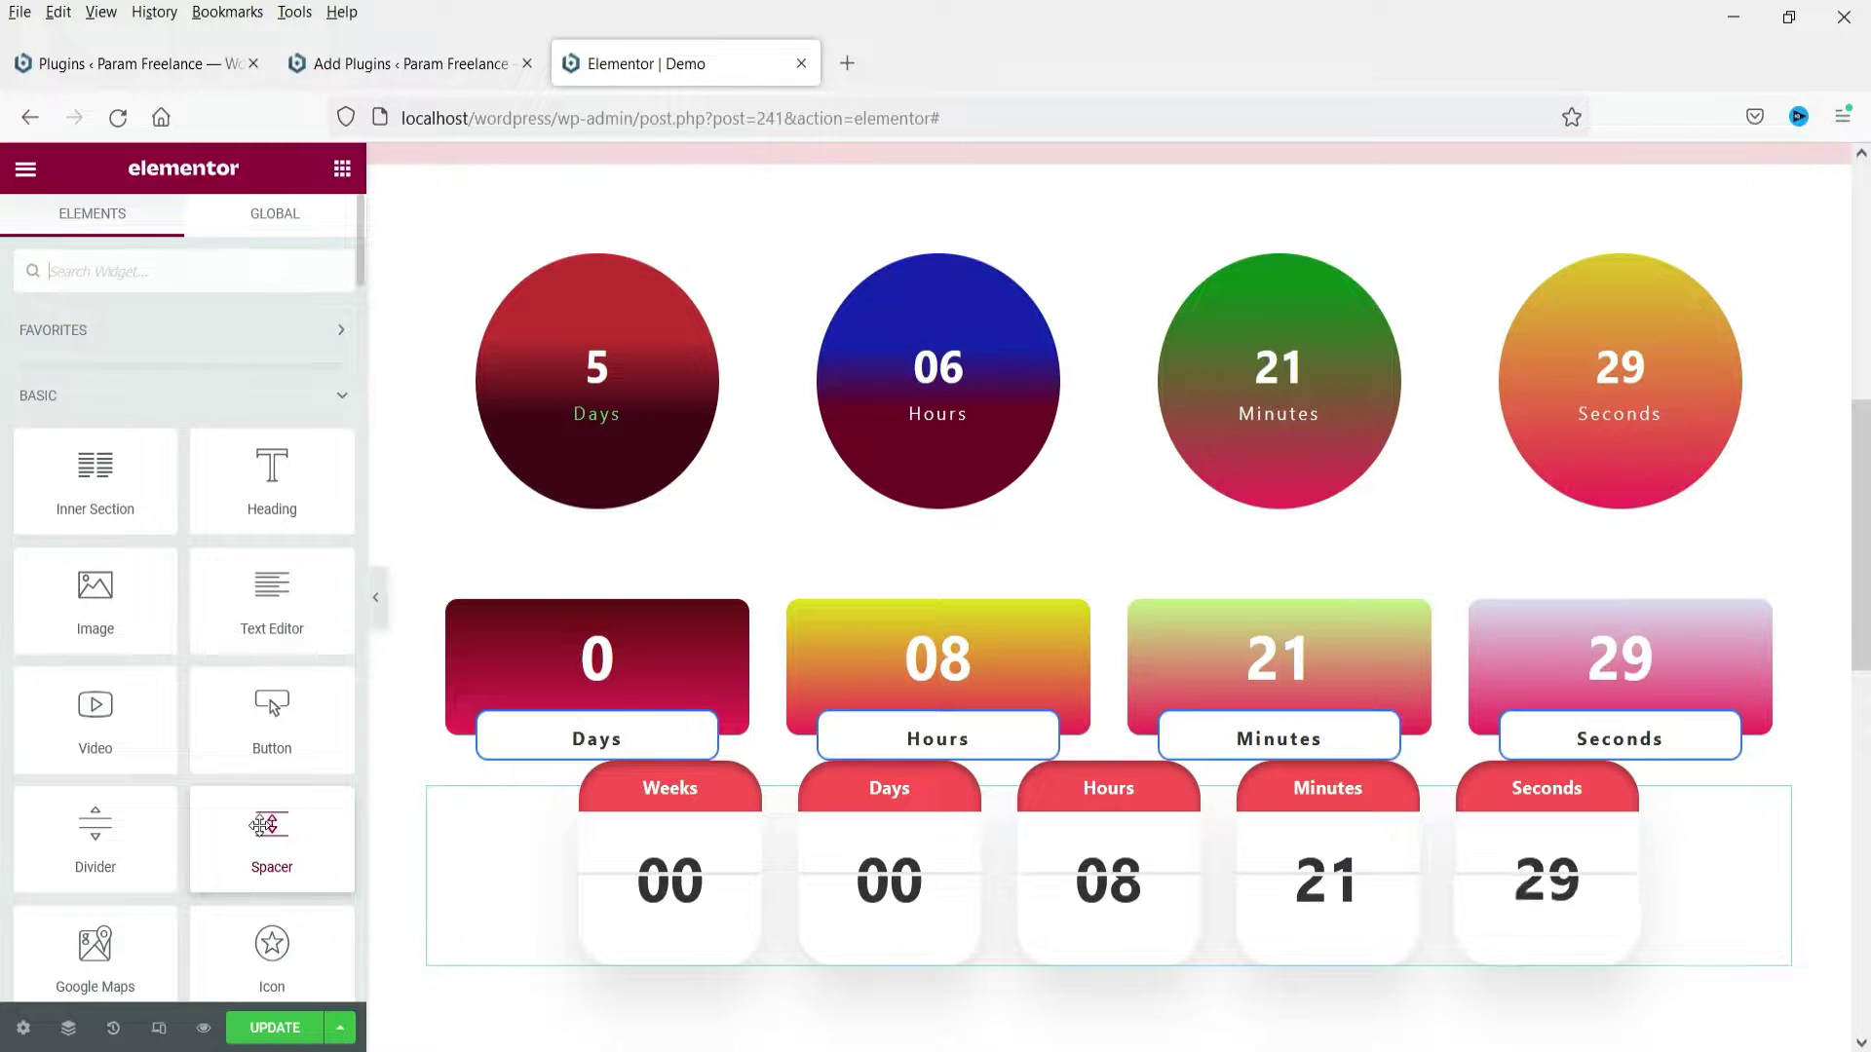
drag(271, 826, 727, 734)
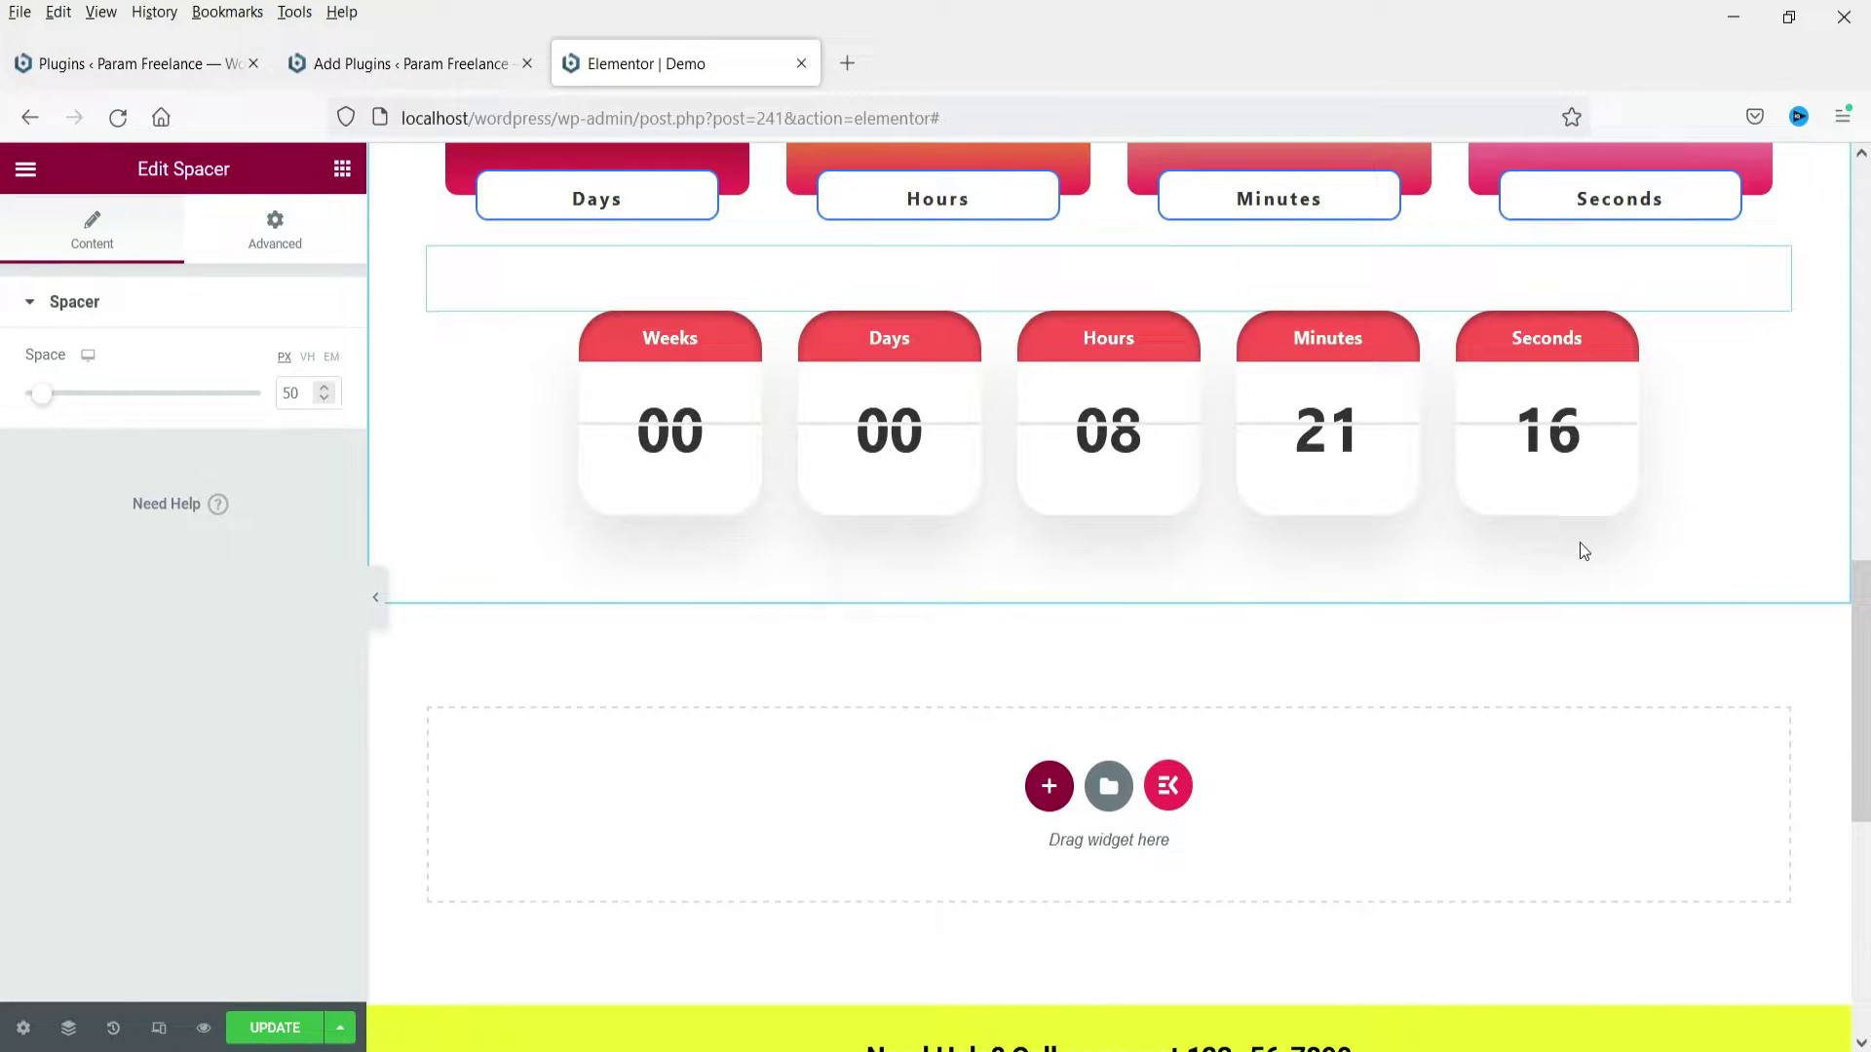
Add a fourth ElementsKit Countdown Timer widget below the red-header flip timer.
click(341, 172)
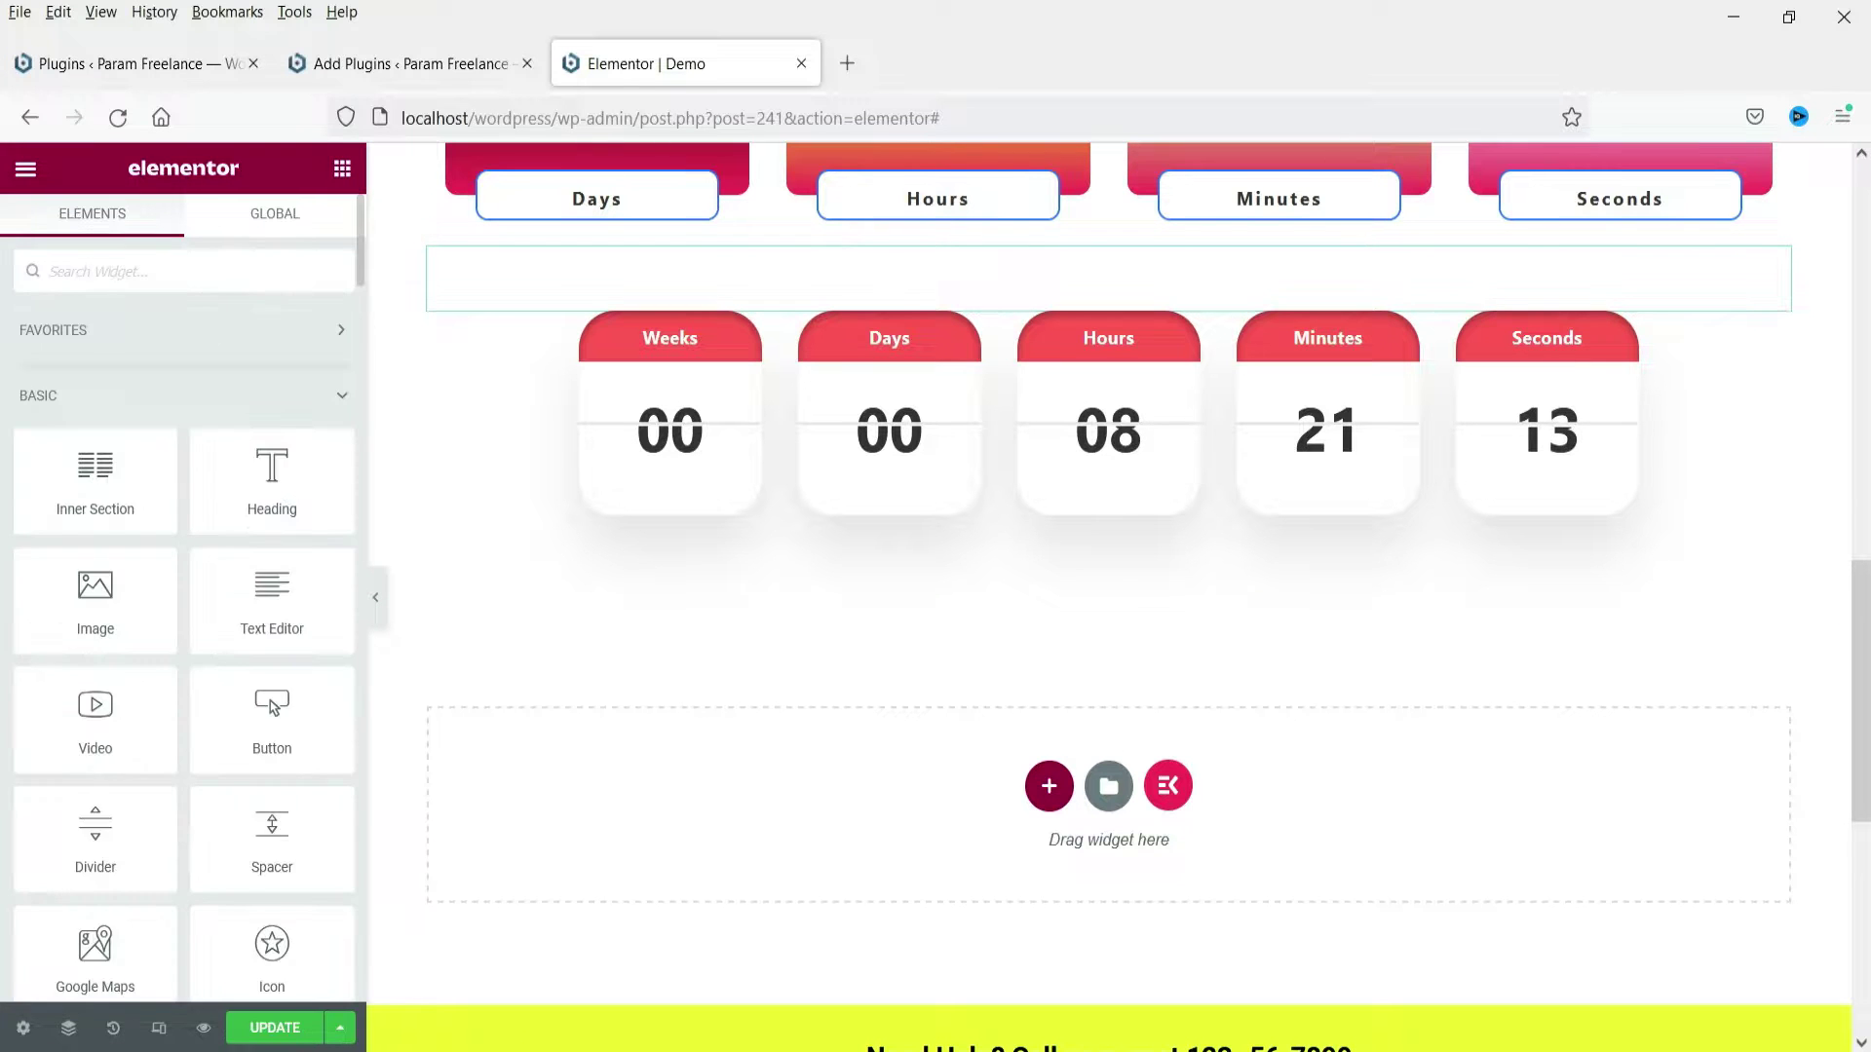
text(count)
drag(157, 574, 932, 497)
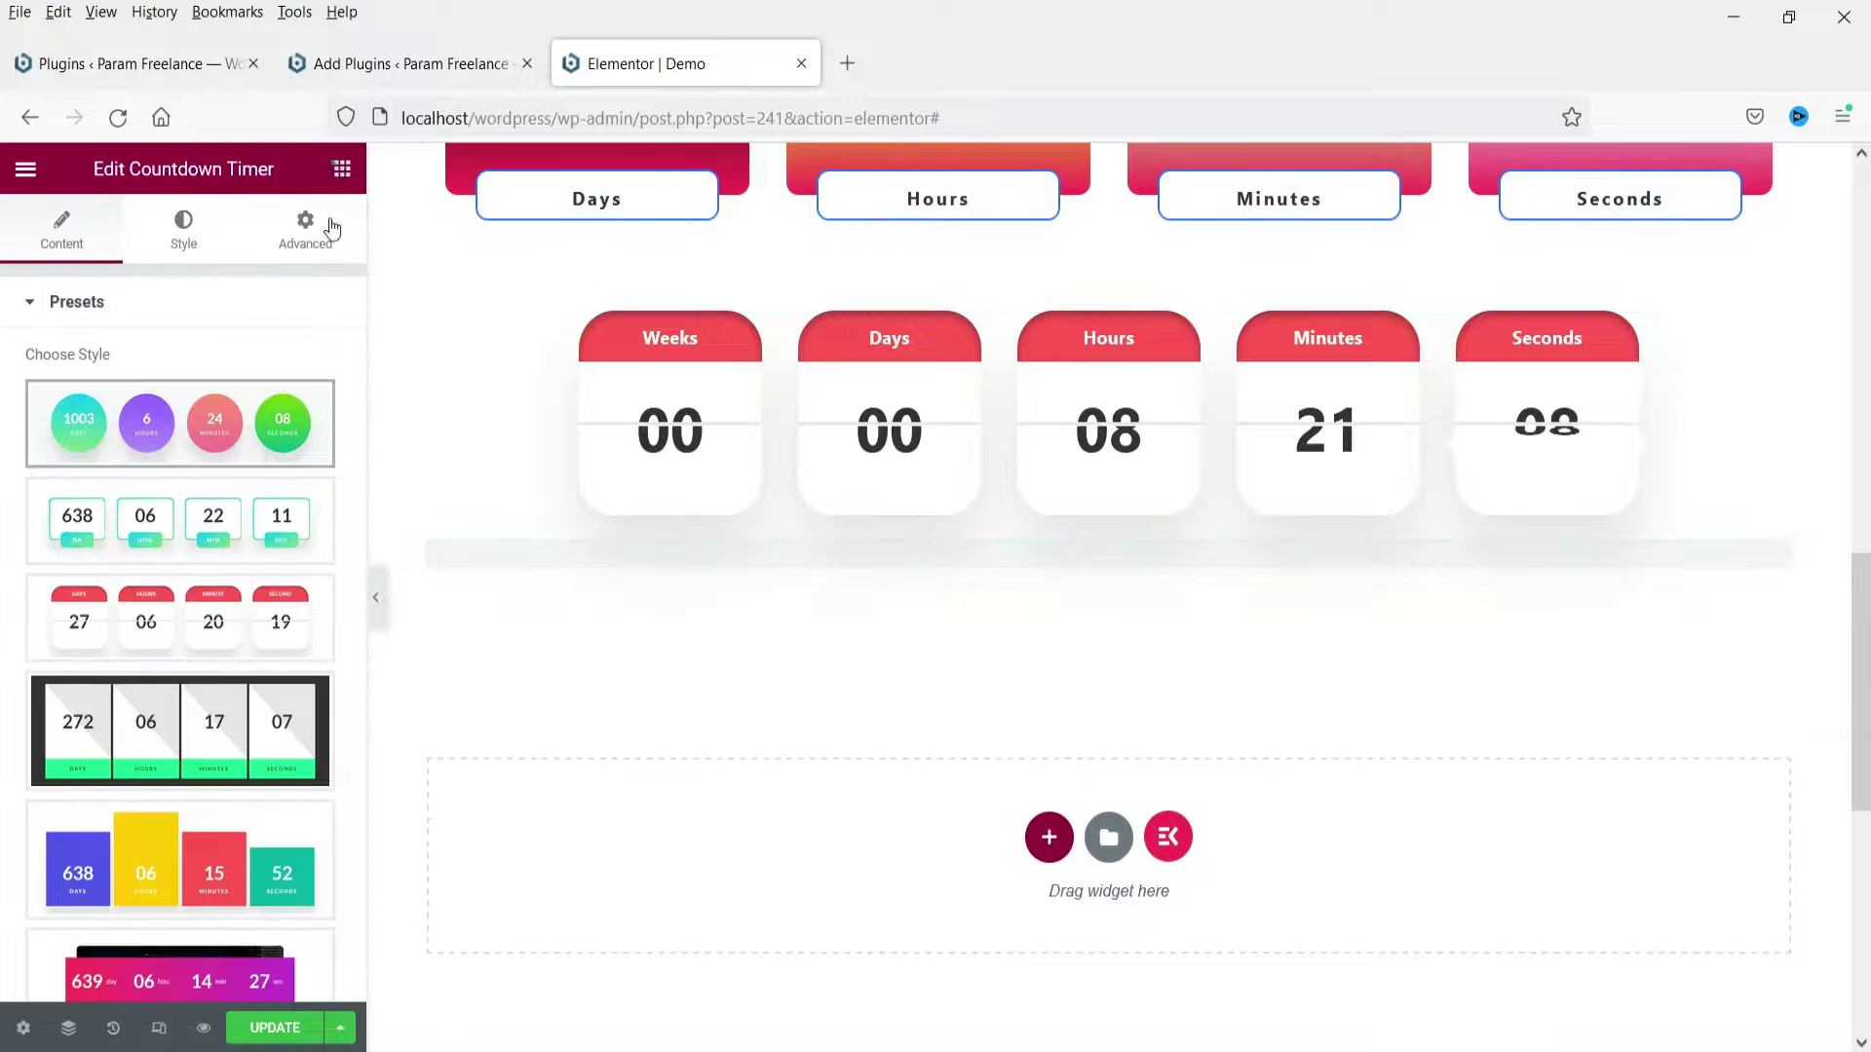
Insert a spacer between the red-header flip timer and the fourth timer, and apply the green-label diagonal preset to the fourth timer.
click(341, 168)
drag(272, 823, 739, 626)
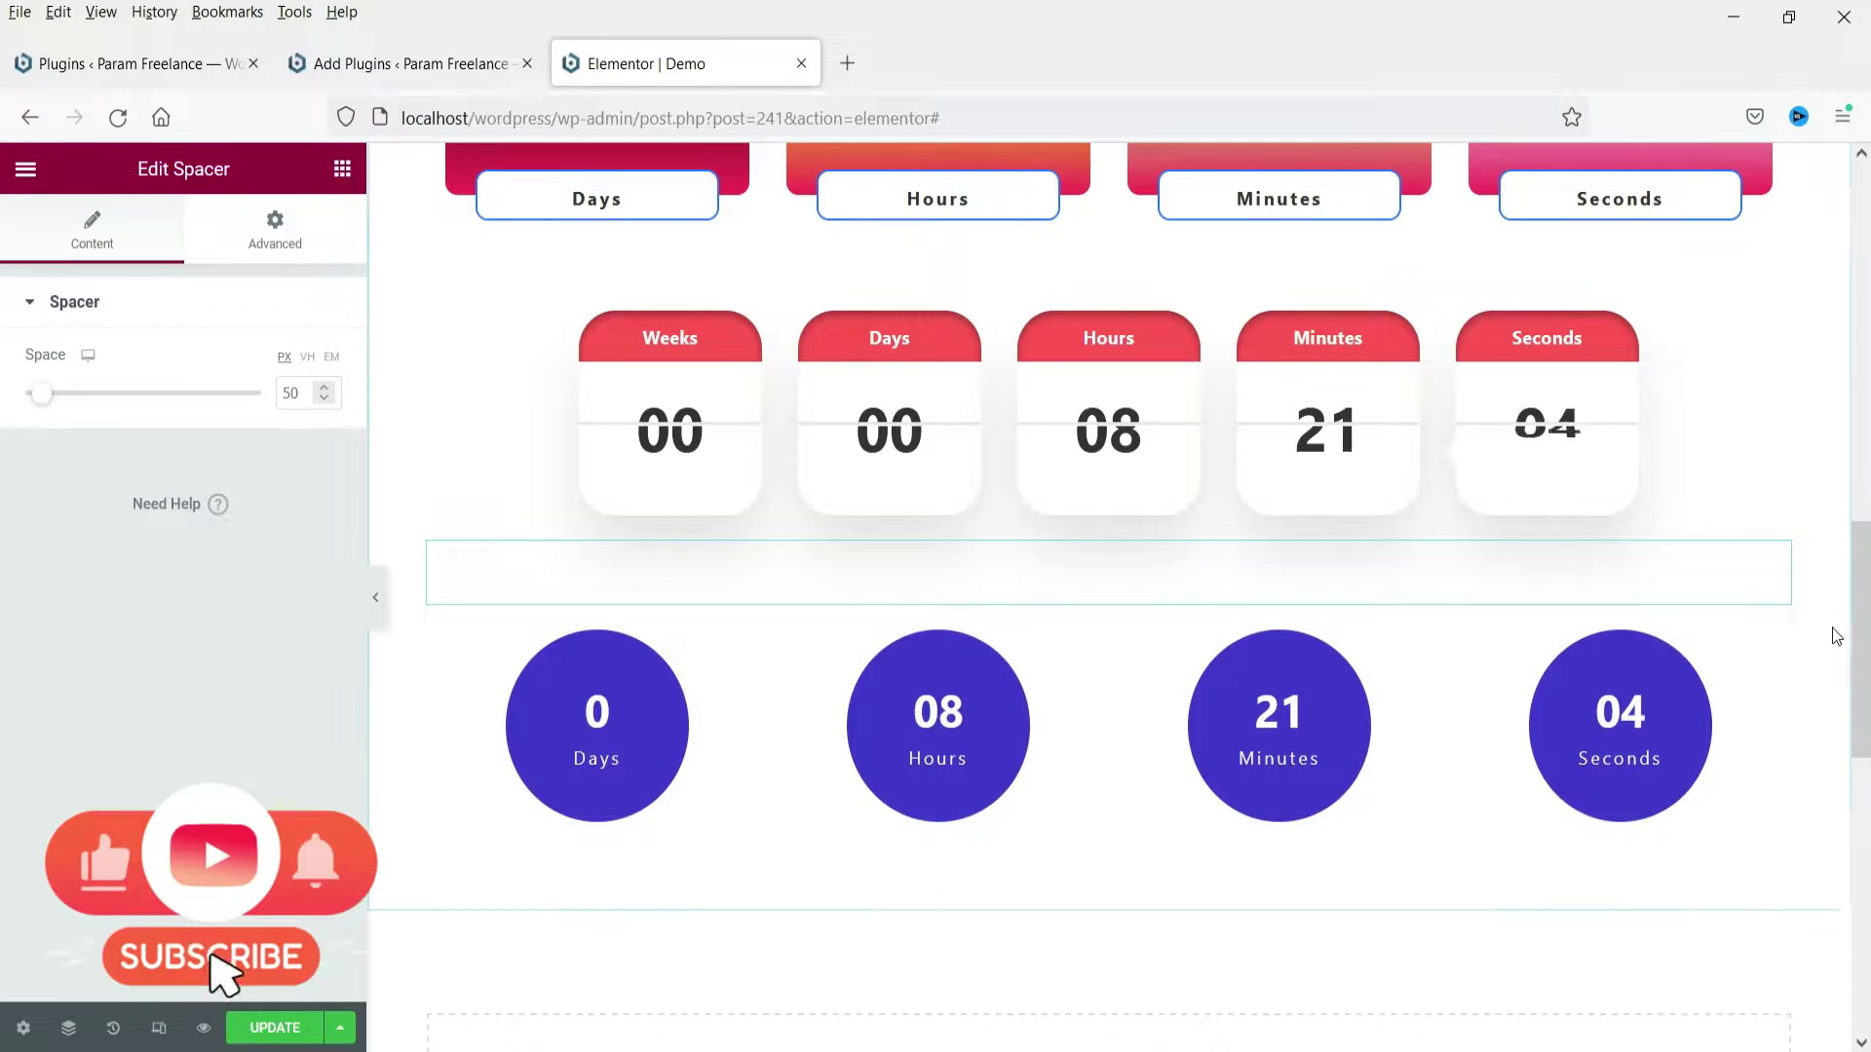
click(1780, 641)
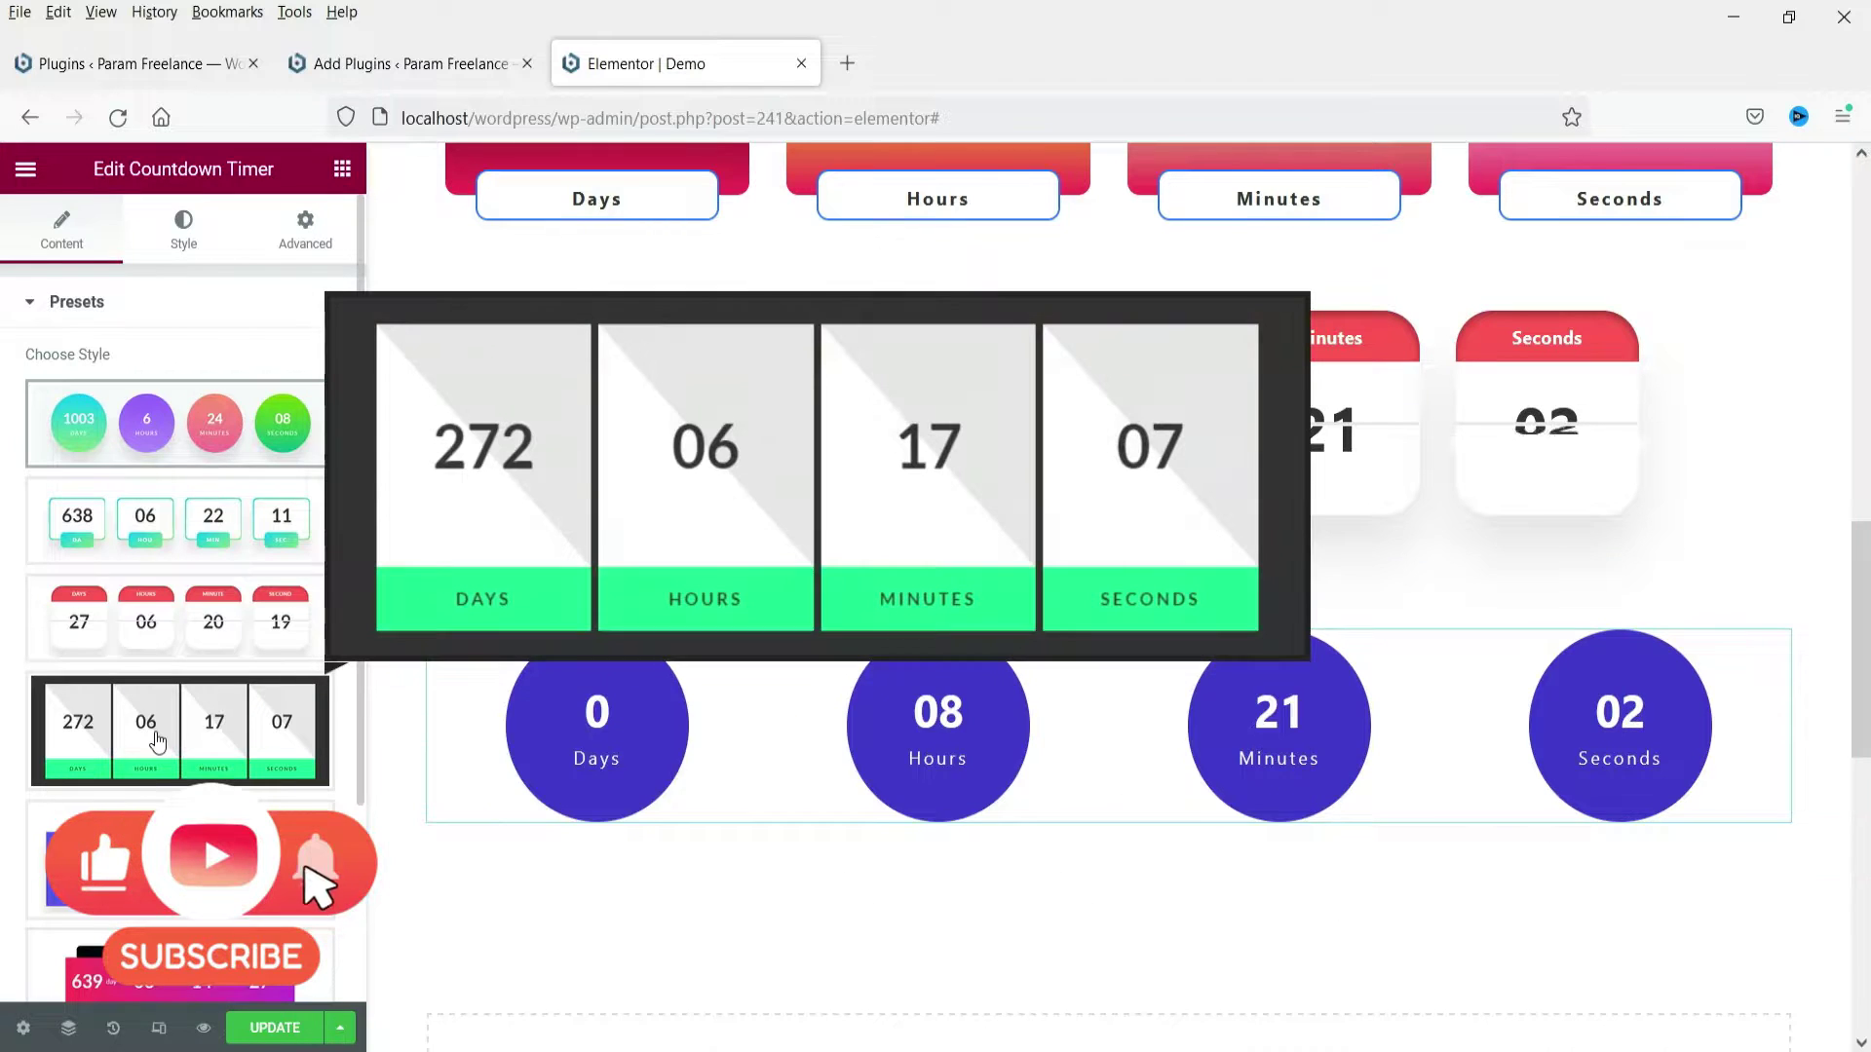
click(157, 742)
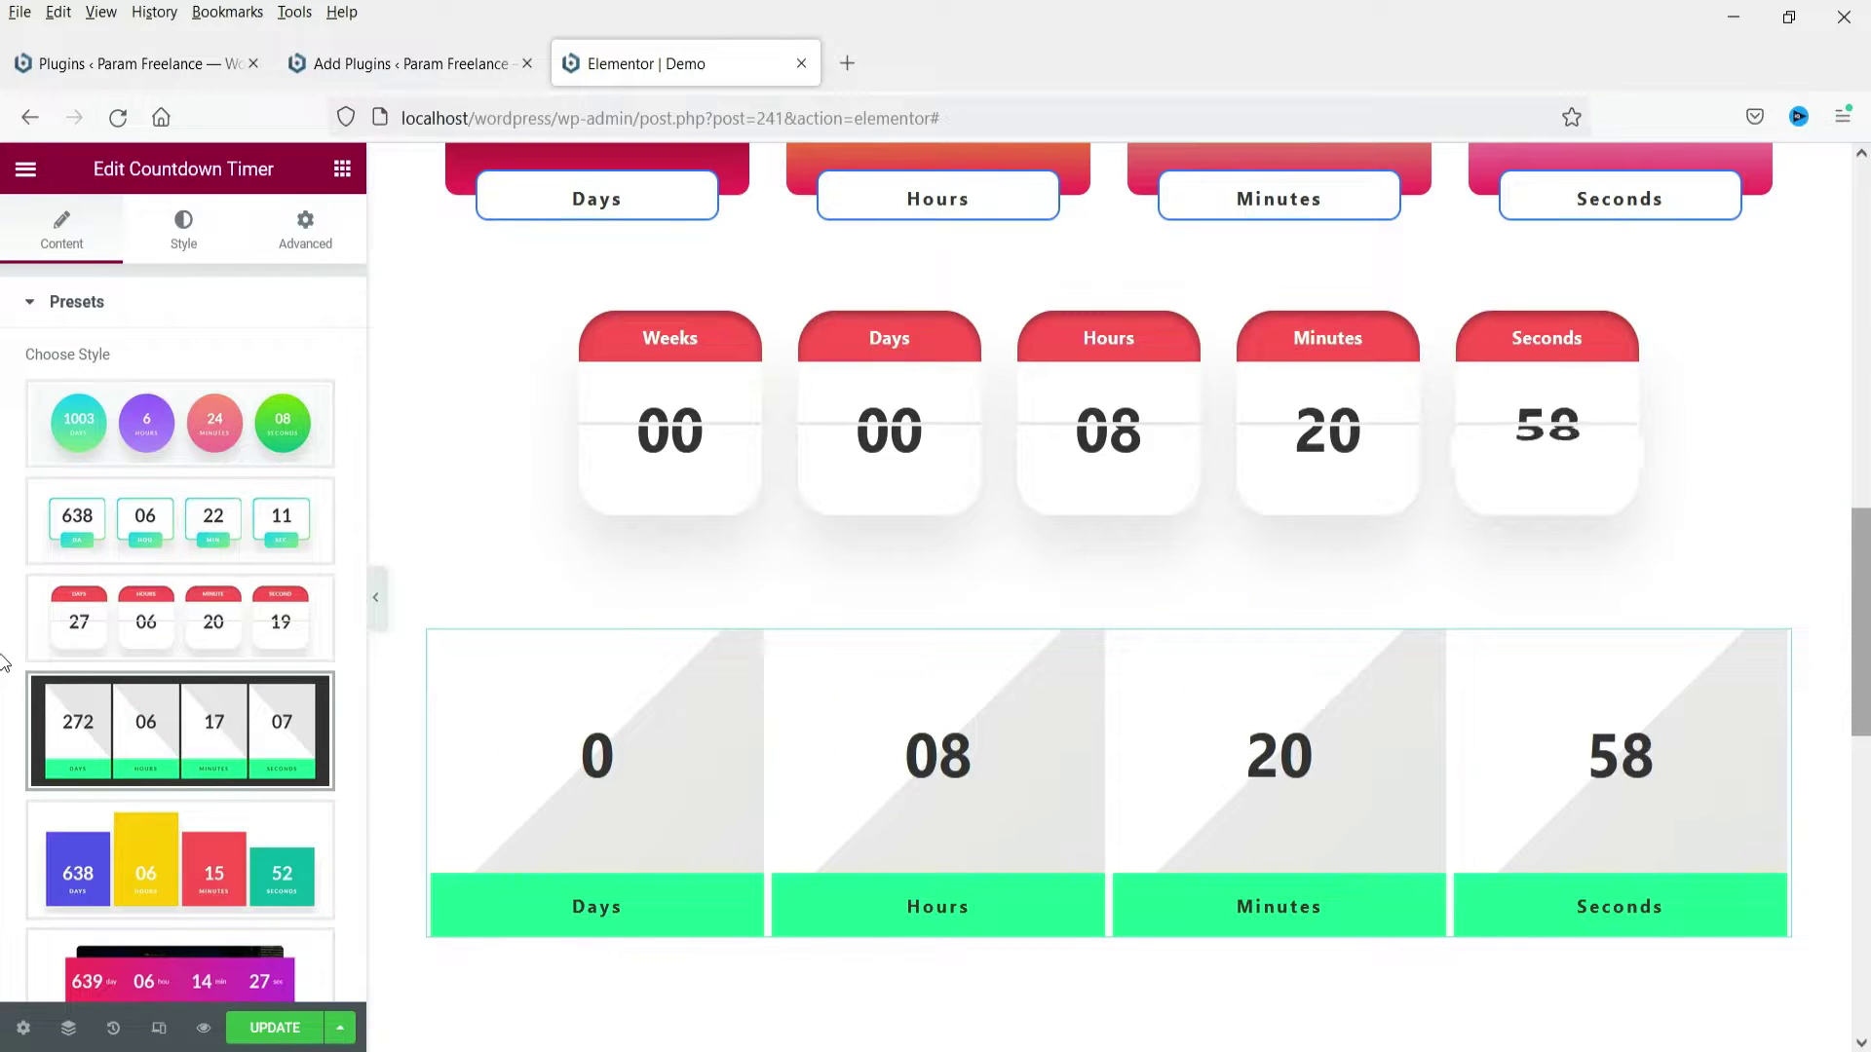
Open the green-label timer's style settings and insert a spacer below that timer.
click(183, 229)
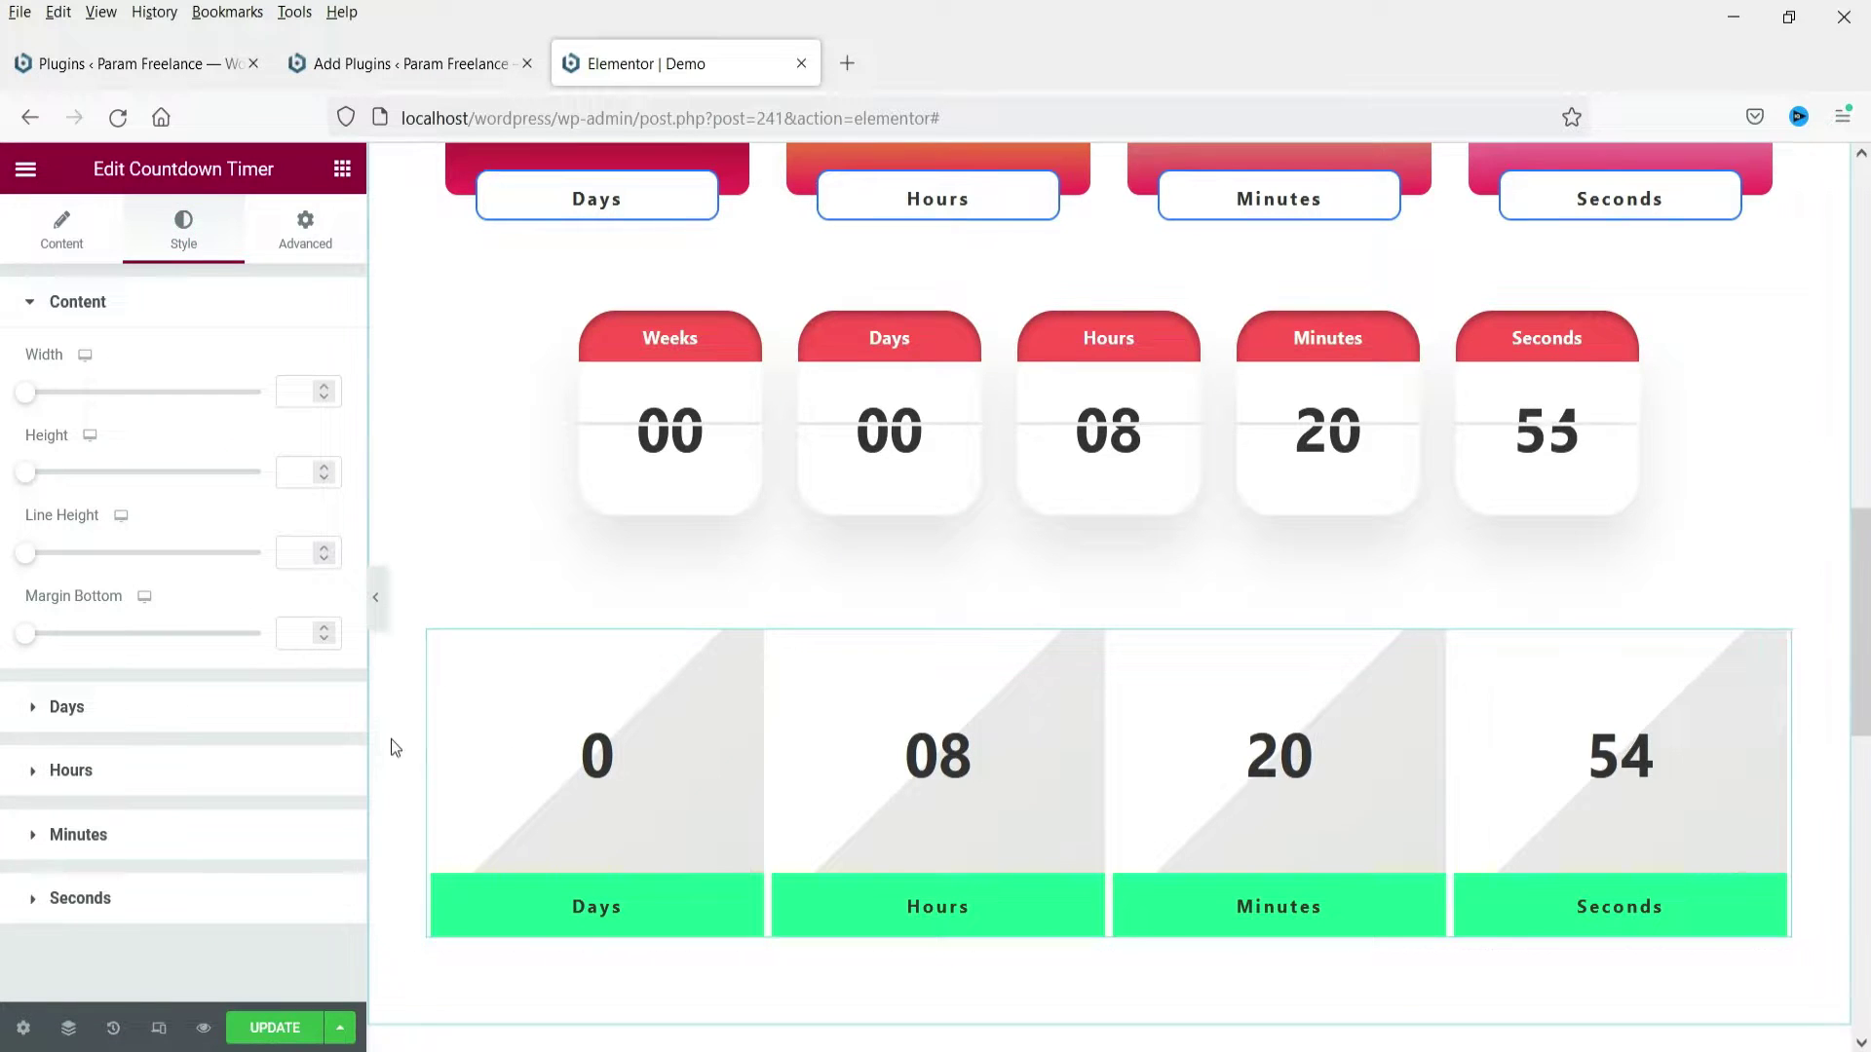
scroll(1716, 546, down, 3)
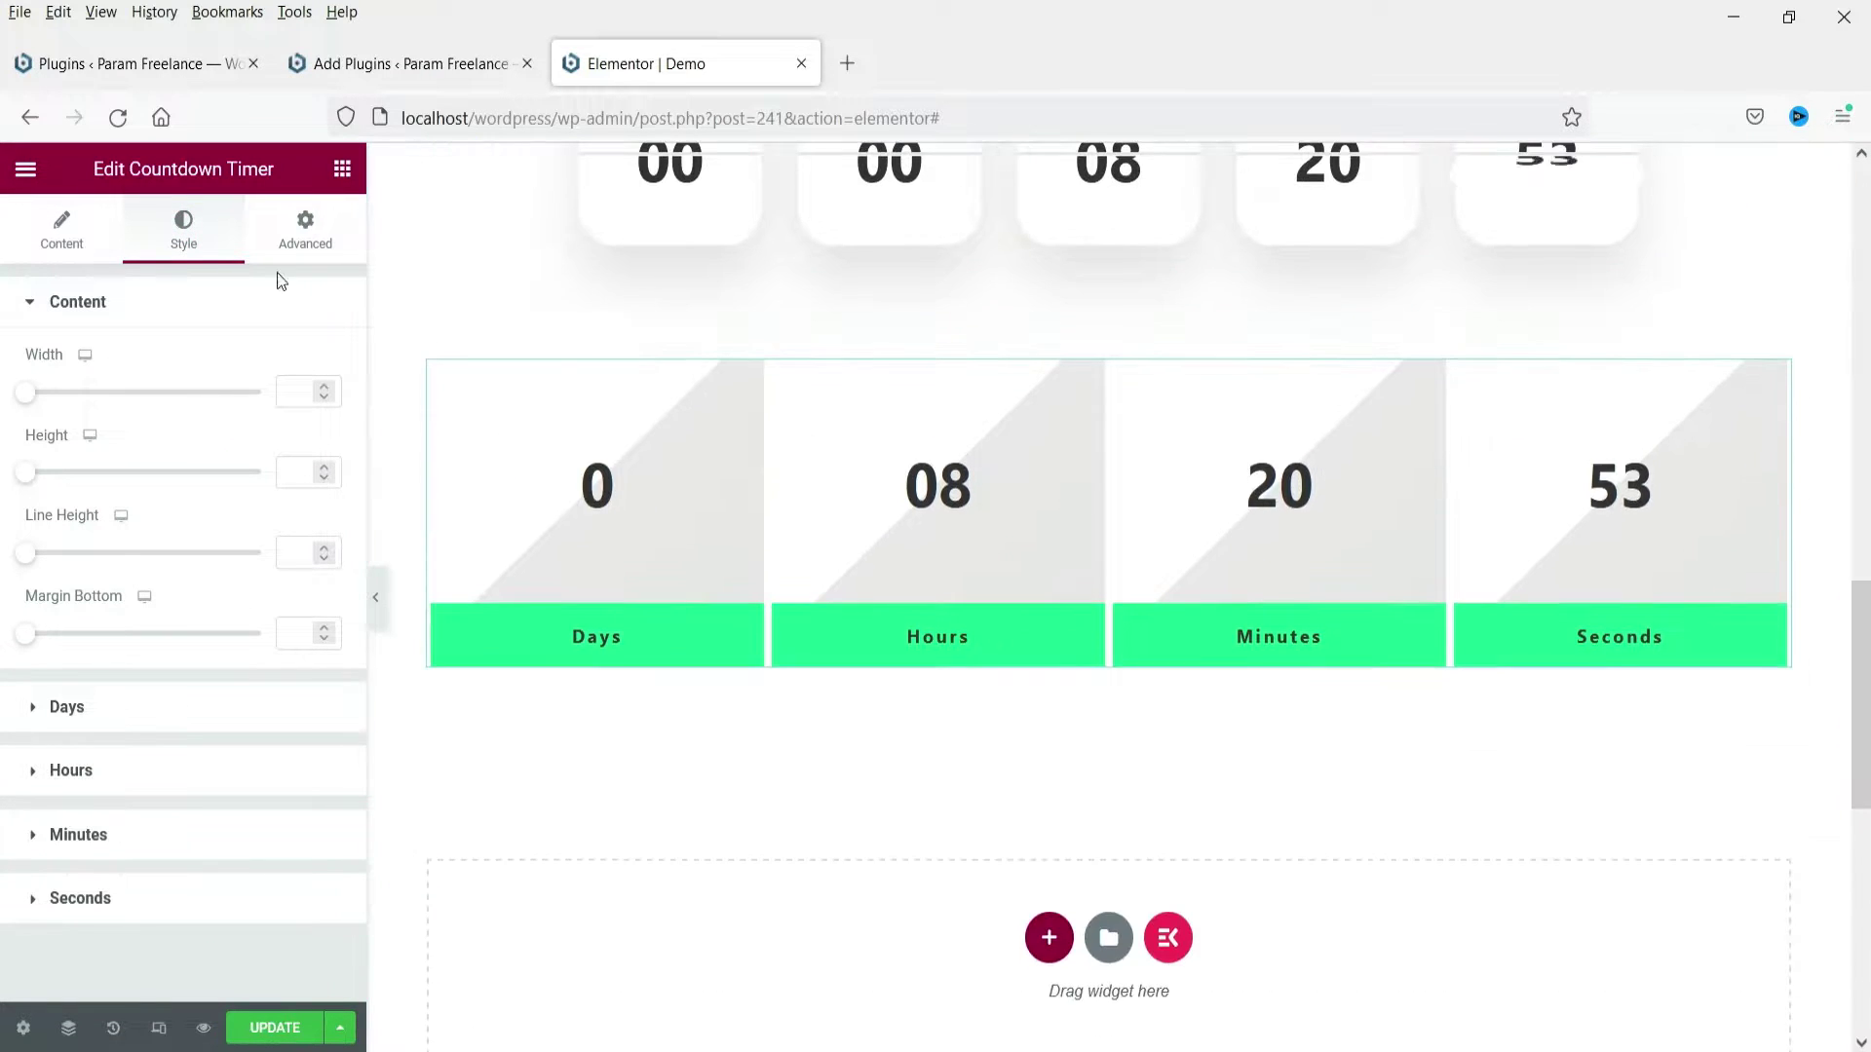
click(342, 172)
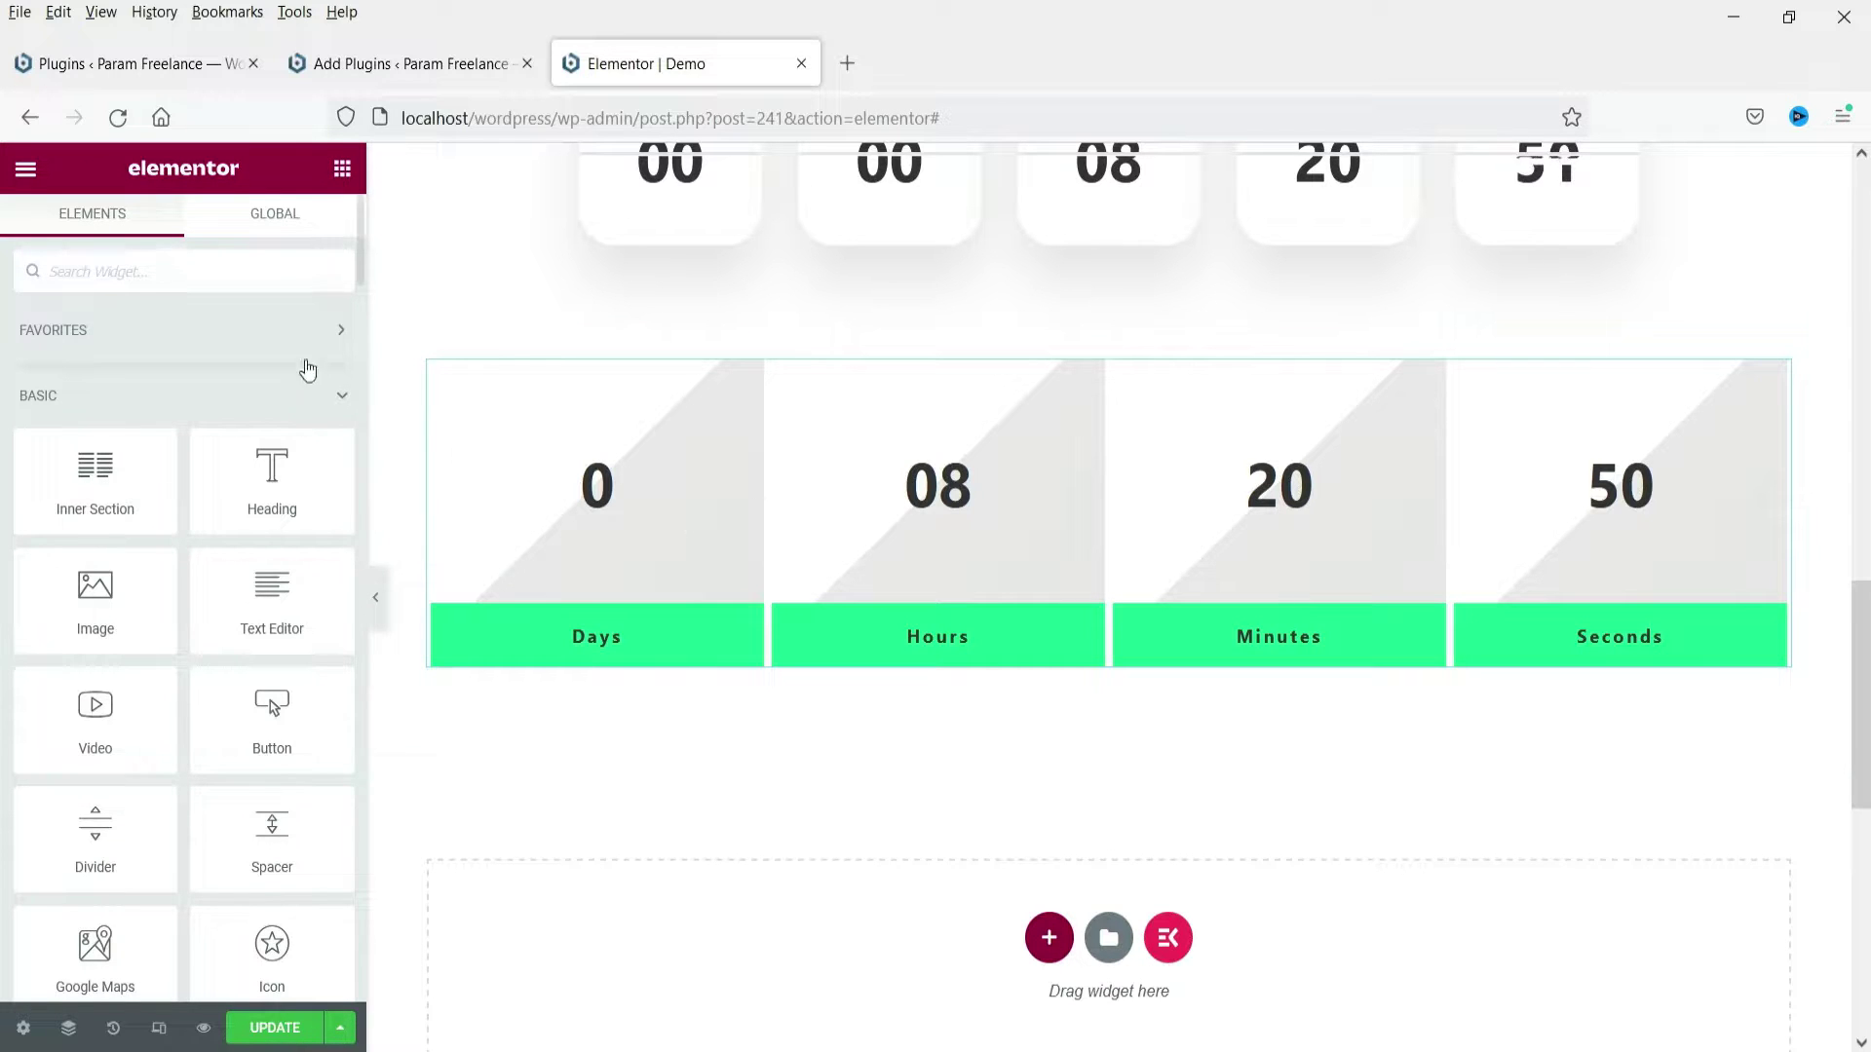
drag(272, 826, 791, 658)
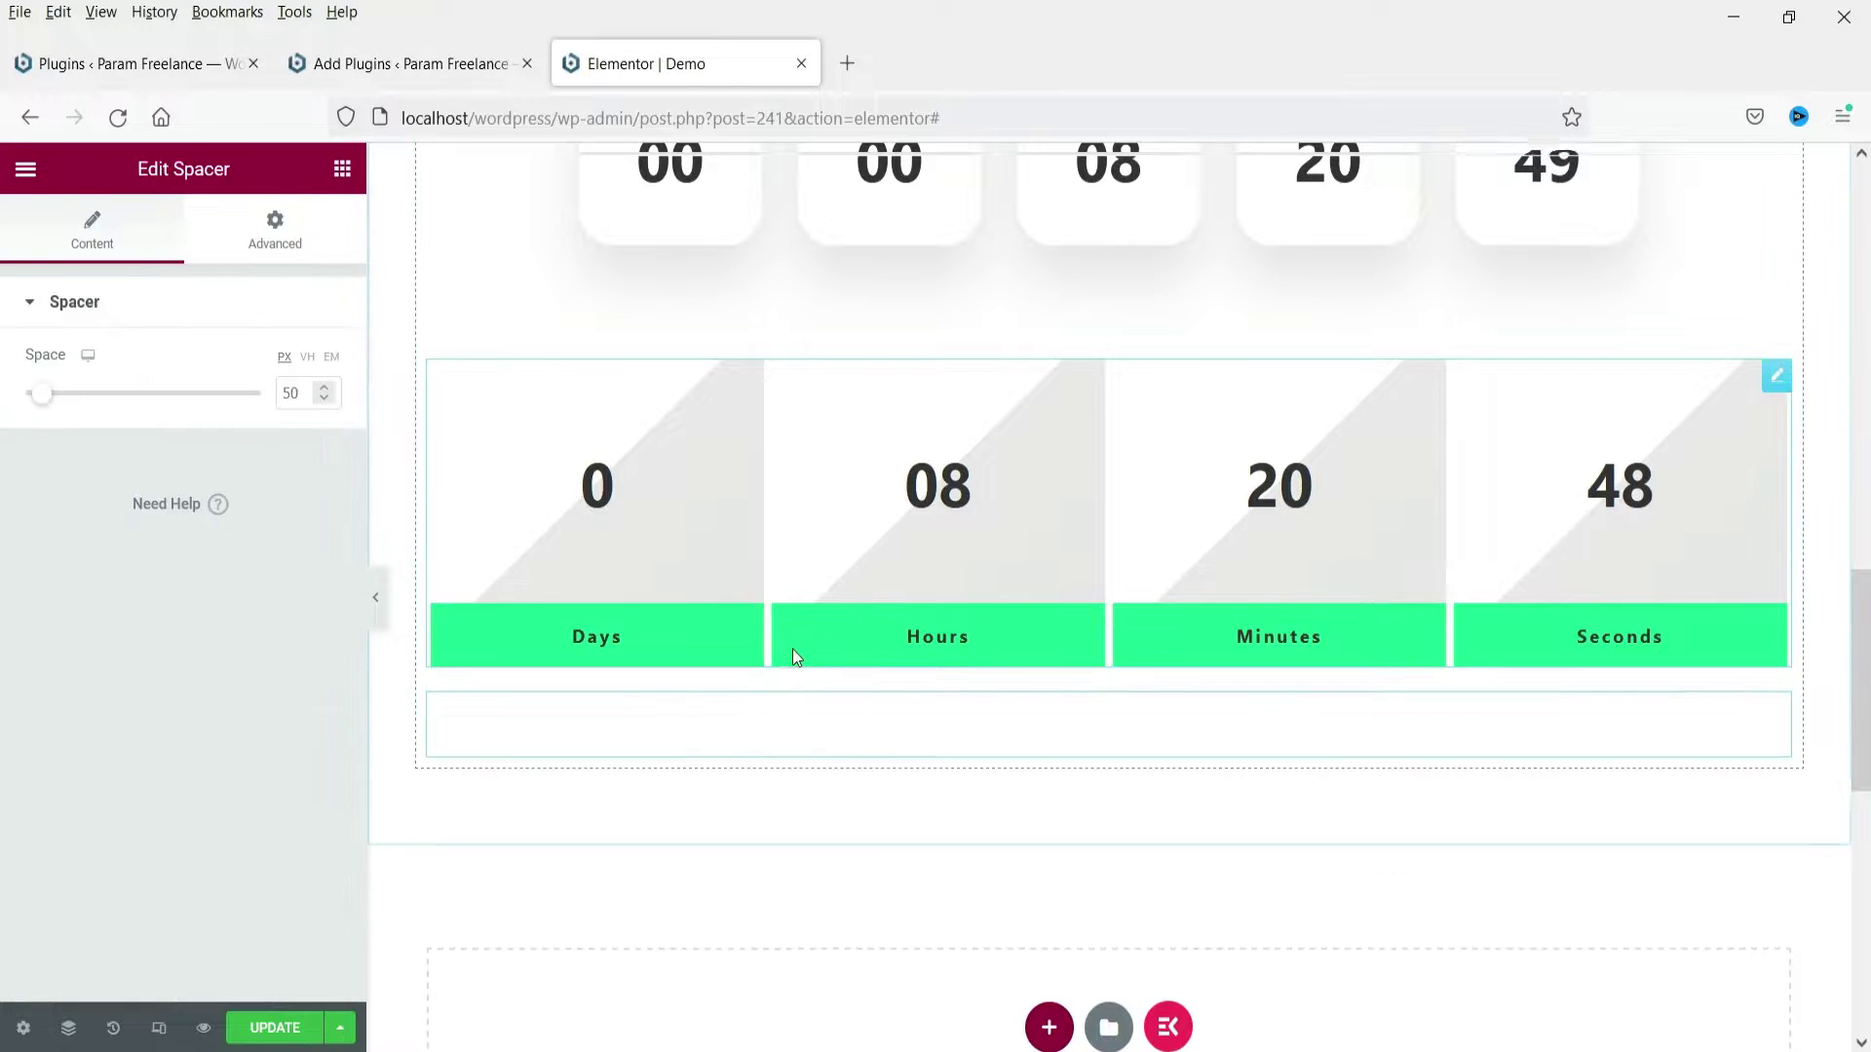
Add a fifth ElementsKit Countdown Timer directly below the green-label timer and apply the multicoloured staggered-block preset.
click(342, 172)
text(count)
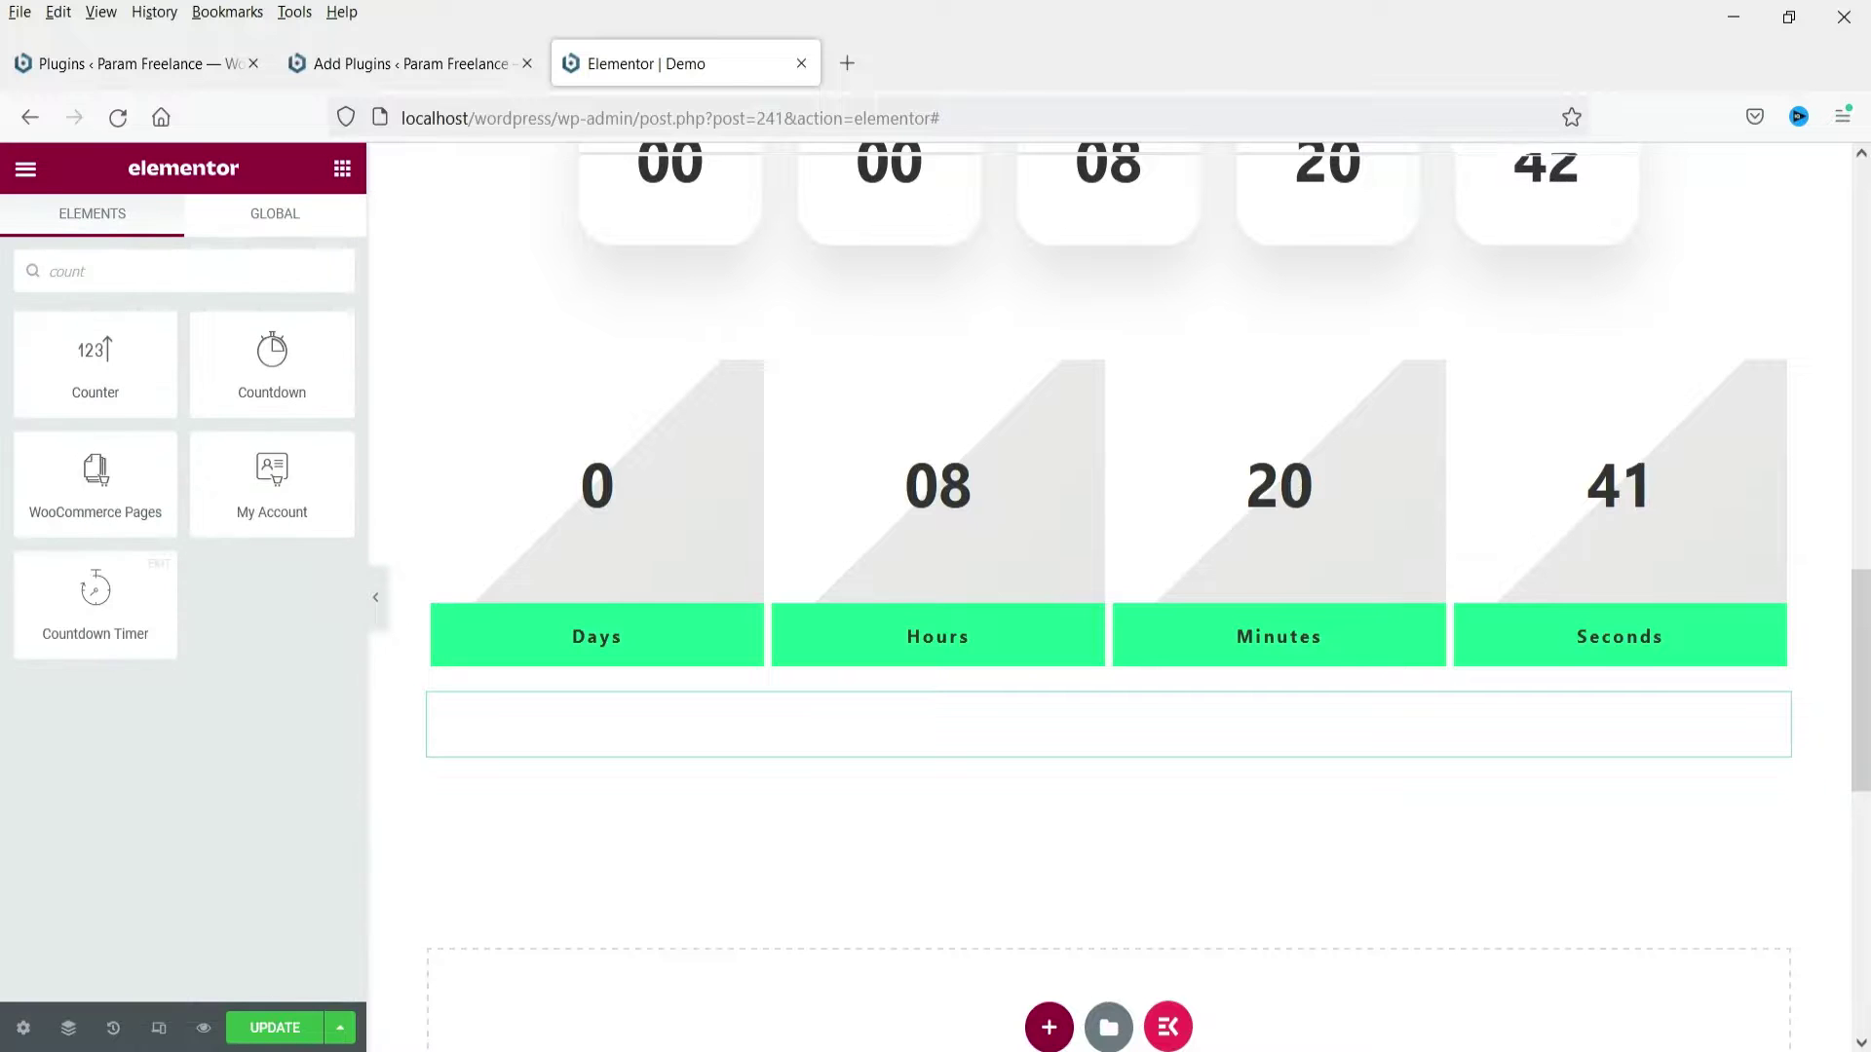
drag(101, 599, 826, 699)
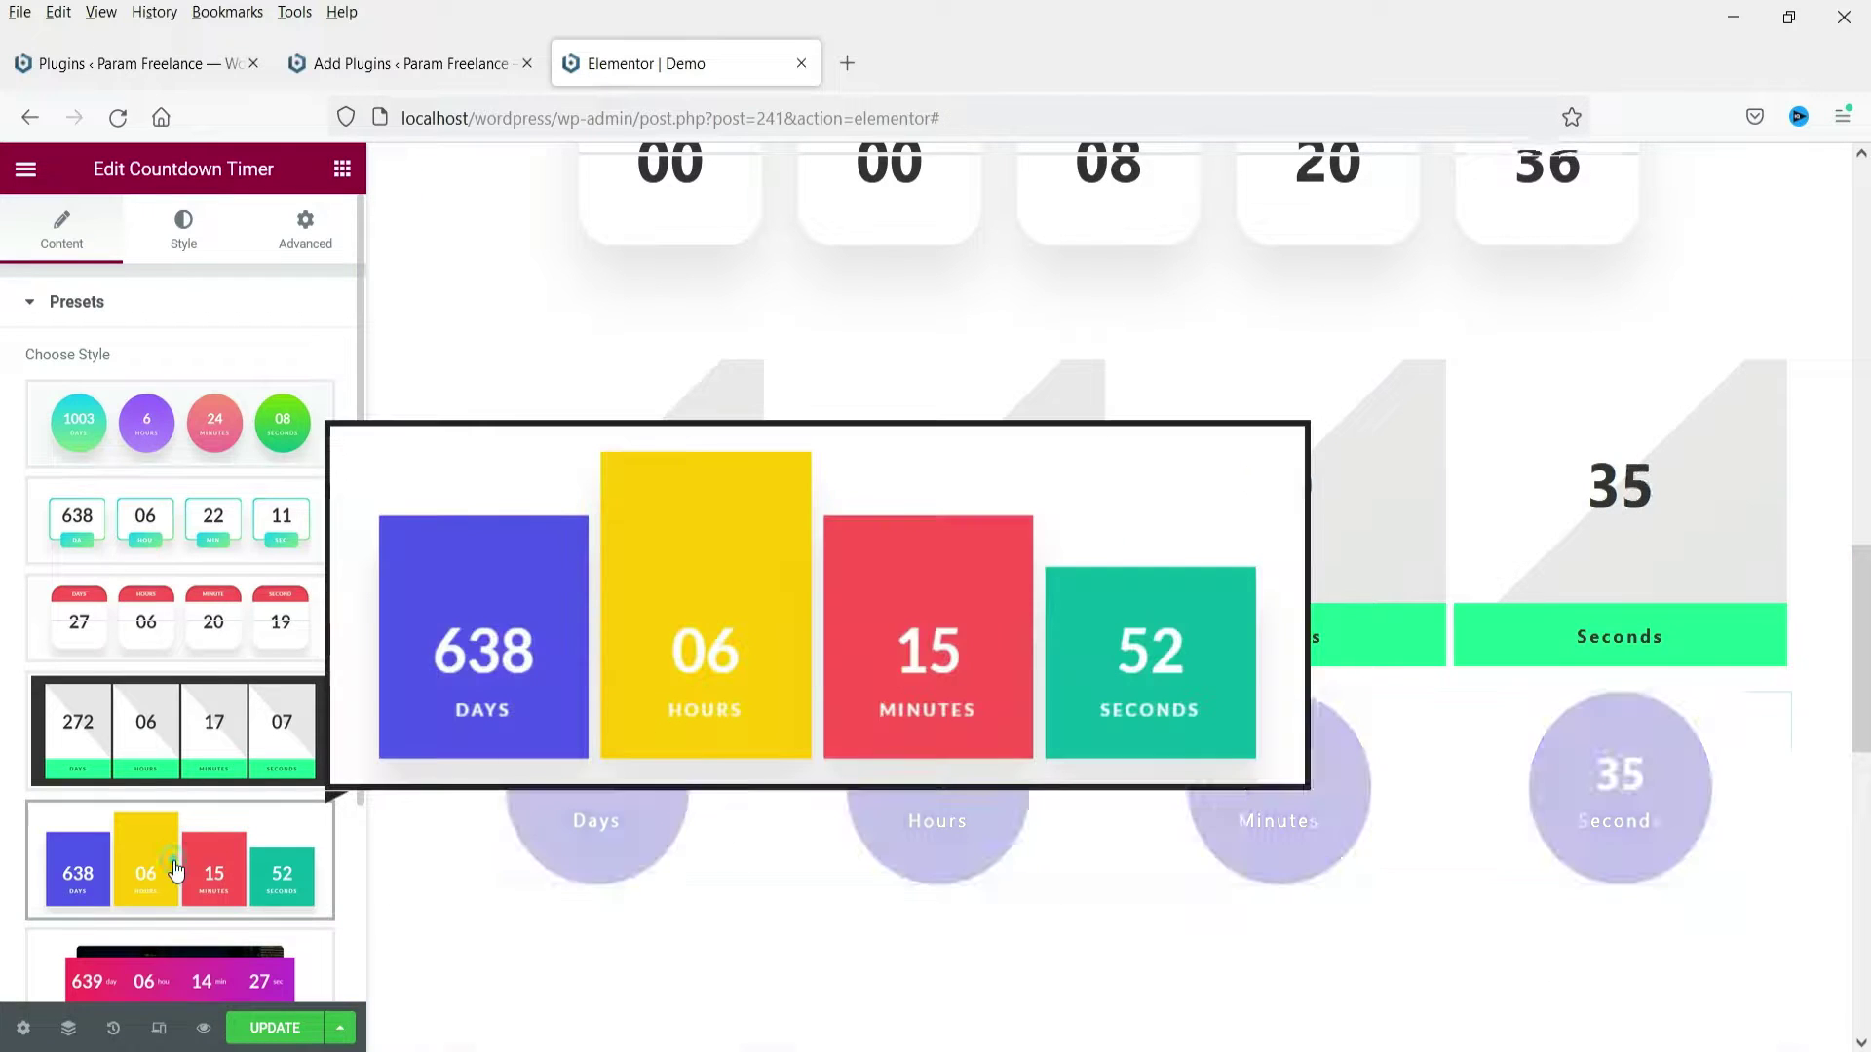
click(179, 857)
scroll(566, 539, down, 4)
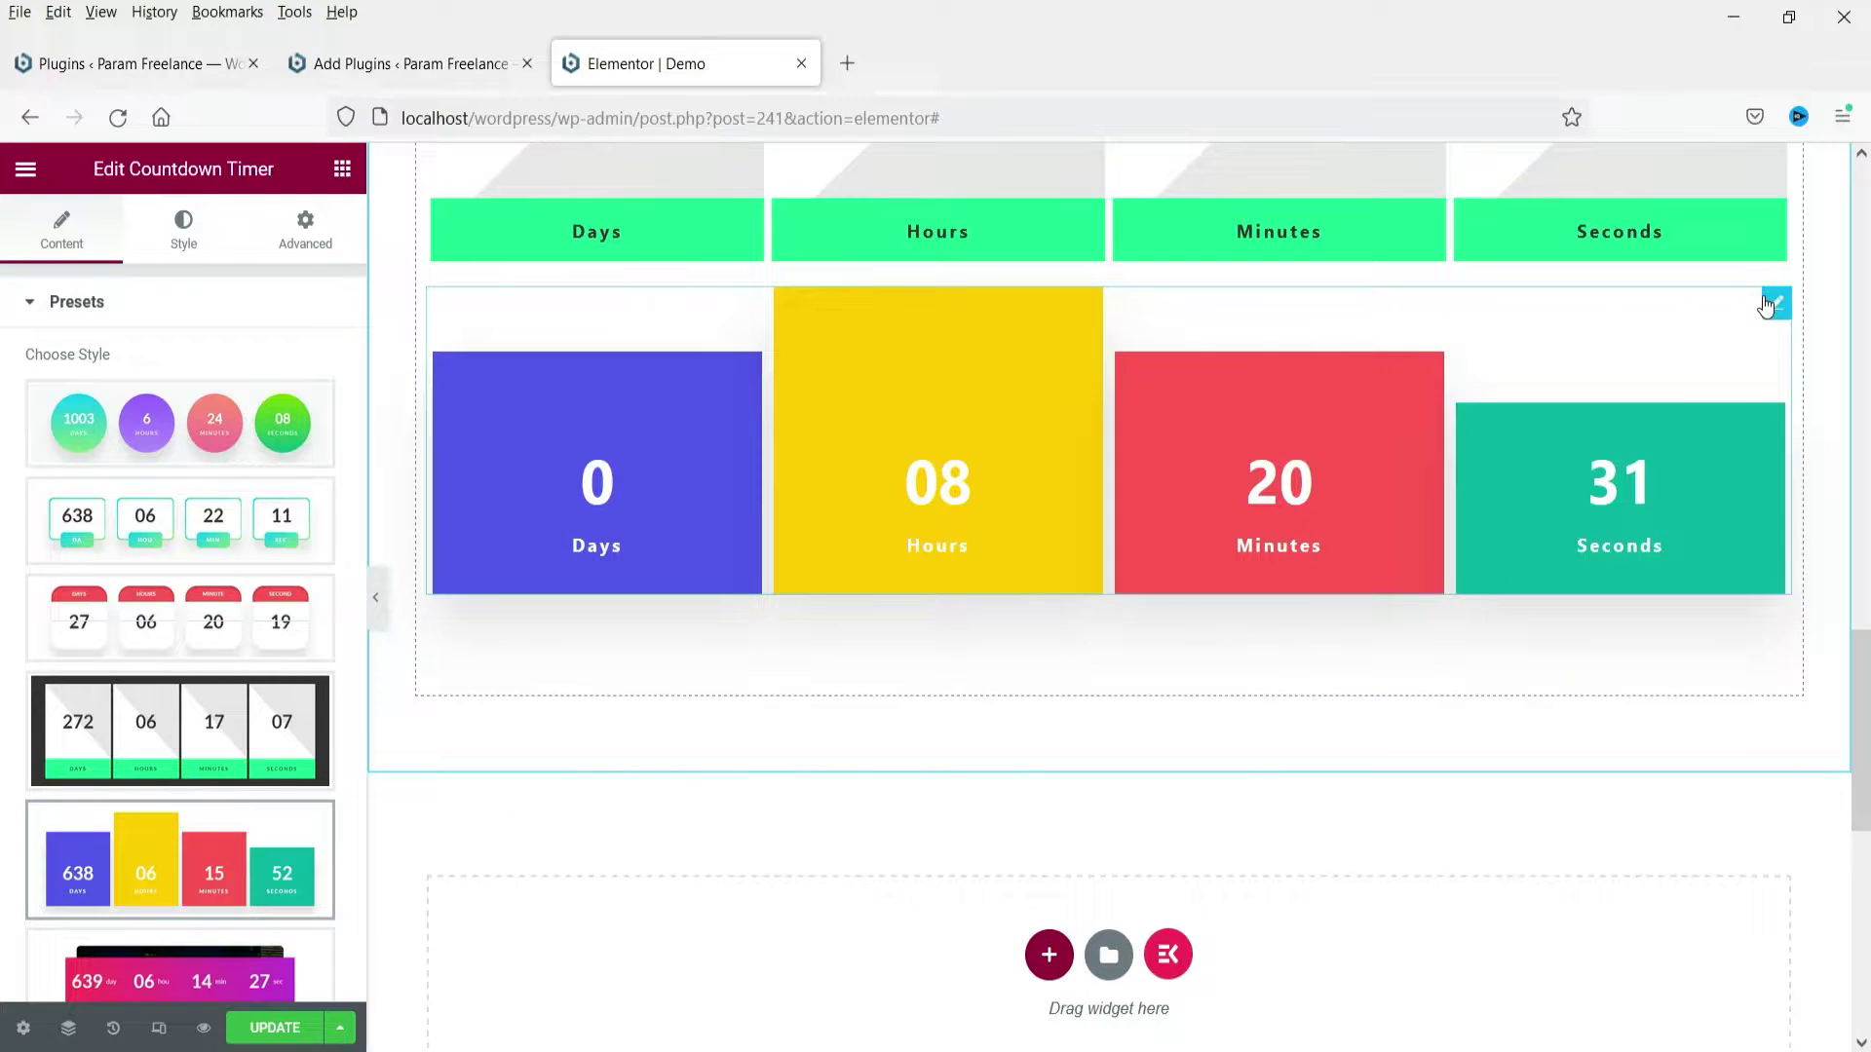
scroll(115, 575, down, 3)
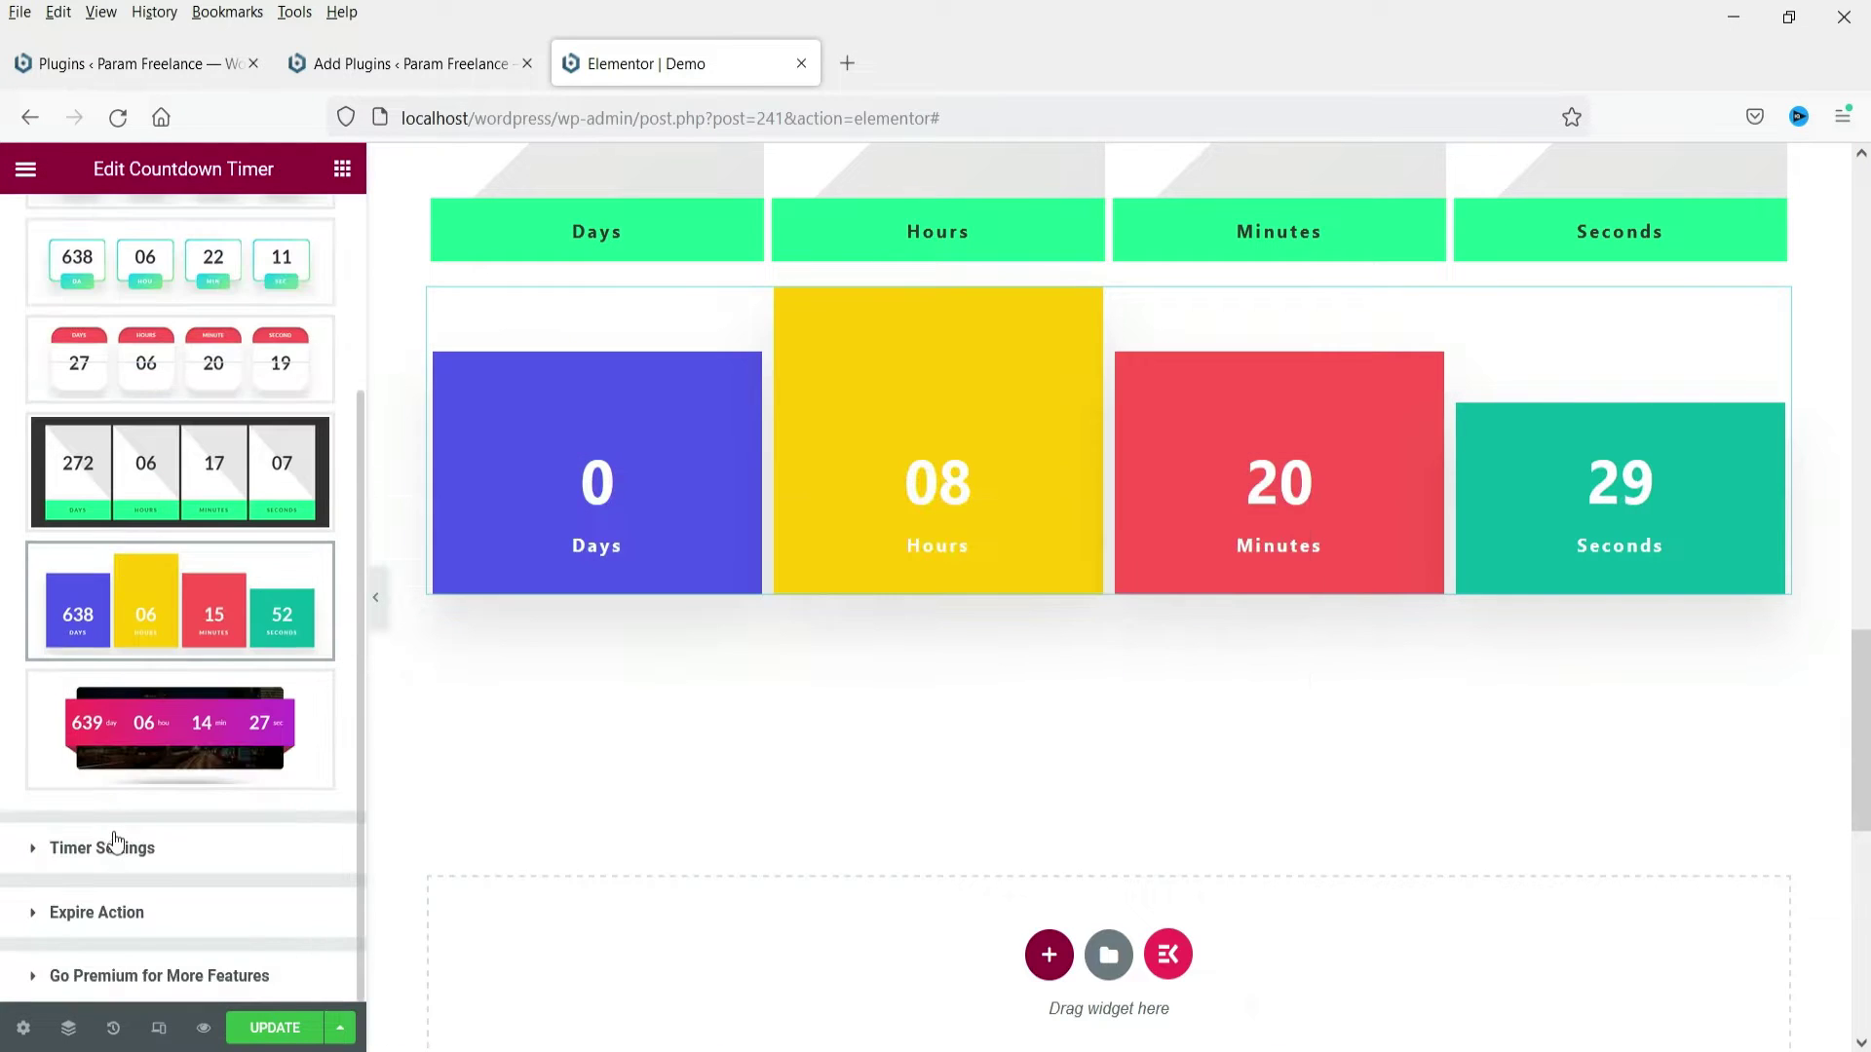
click(115, 846)
click(136, 456)
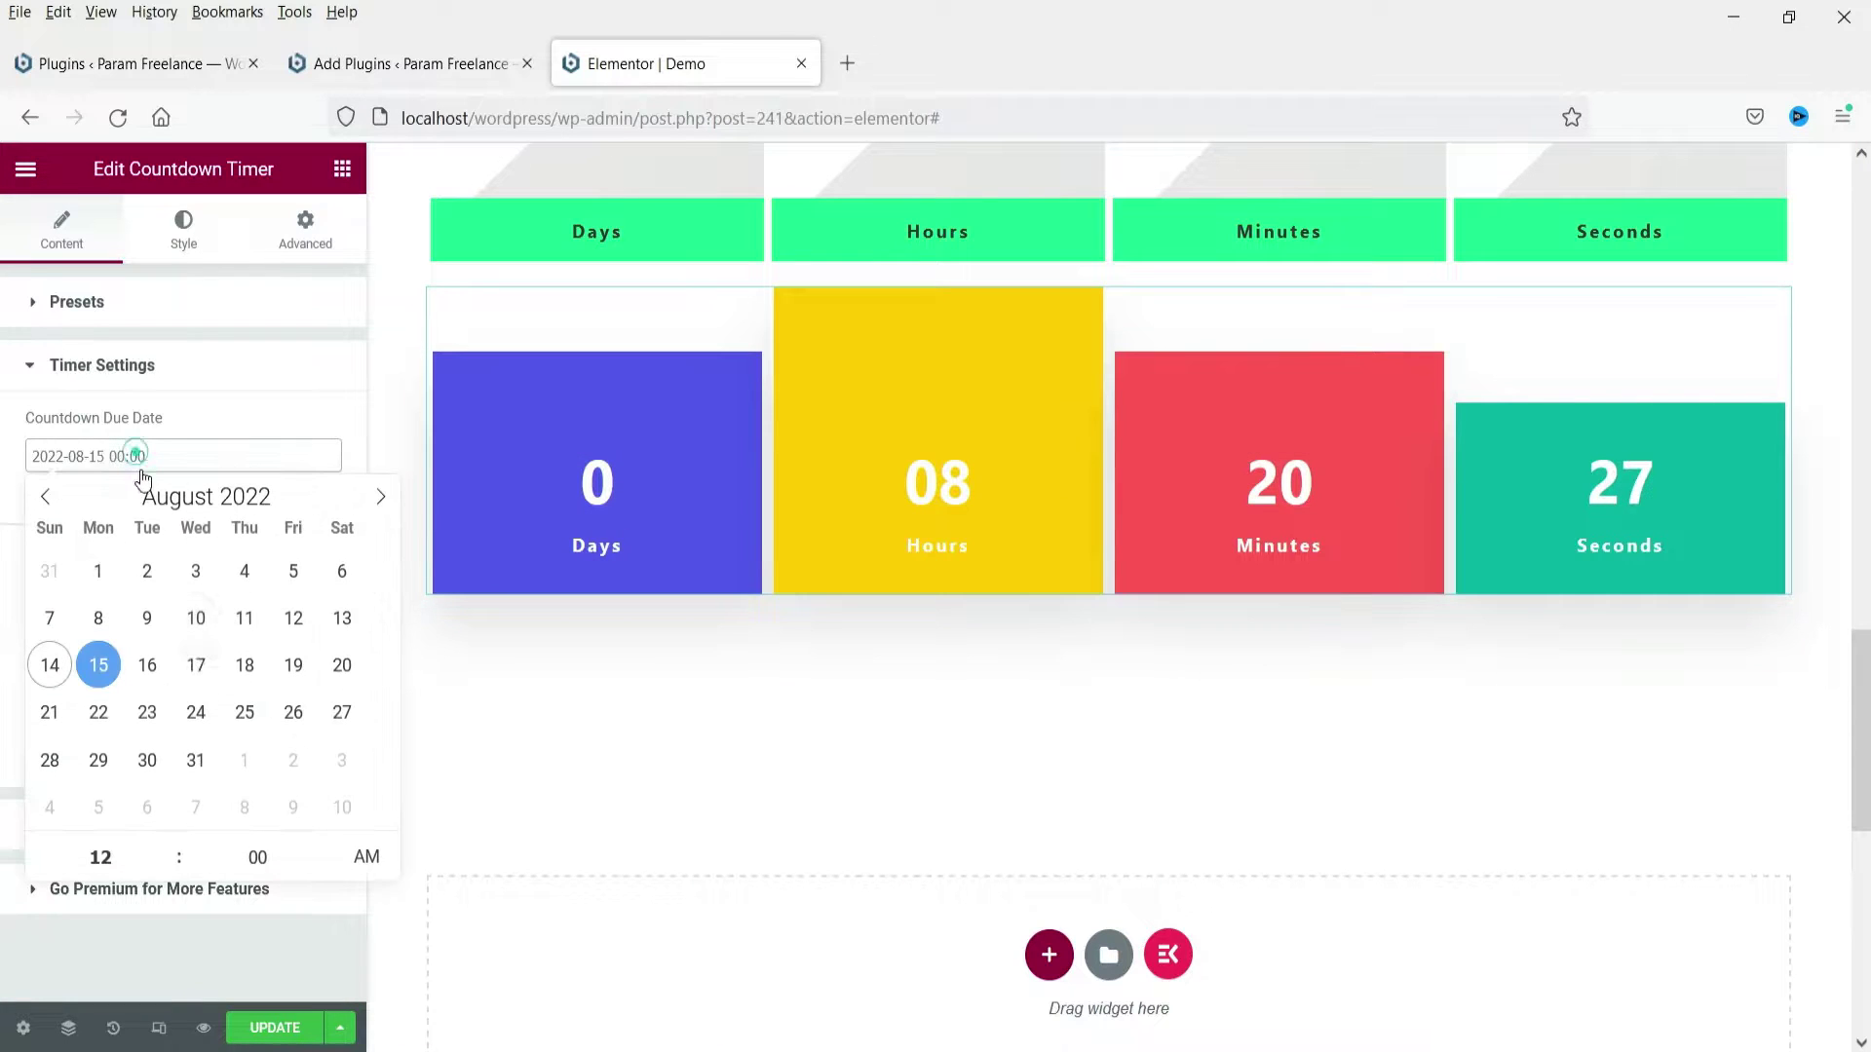
click(243, 666)
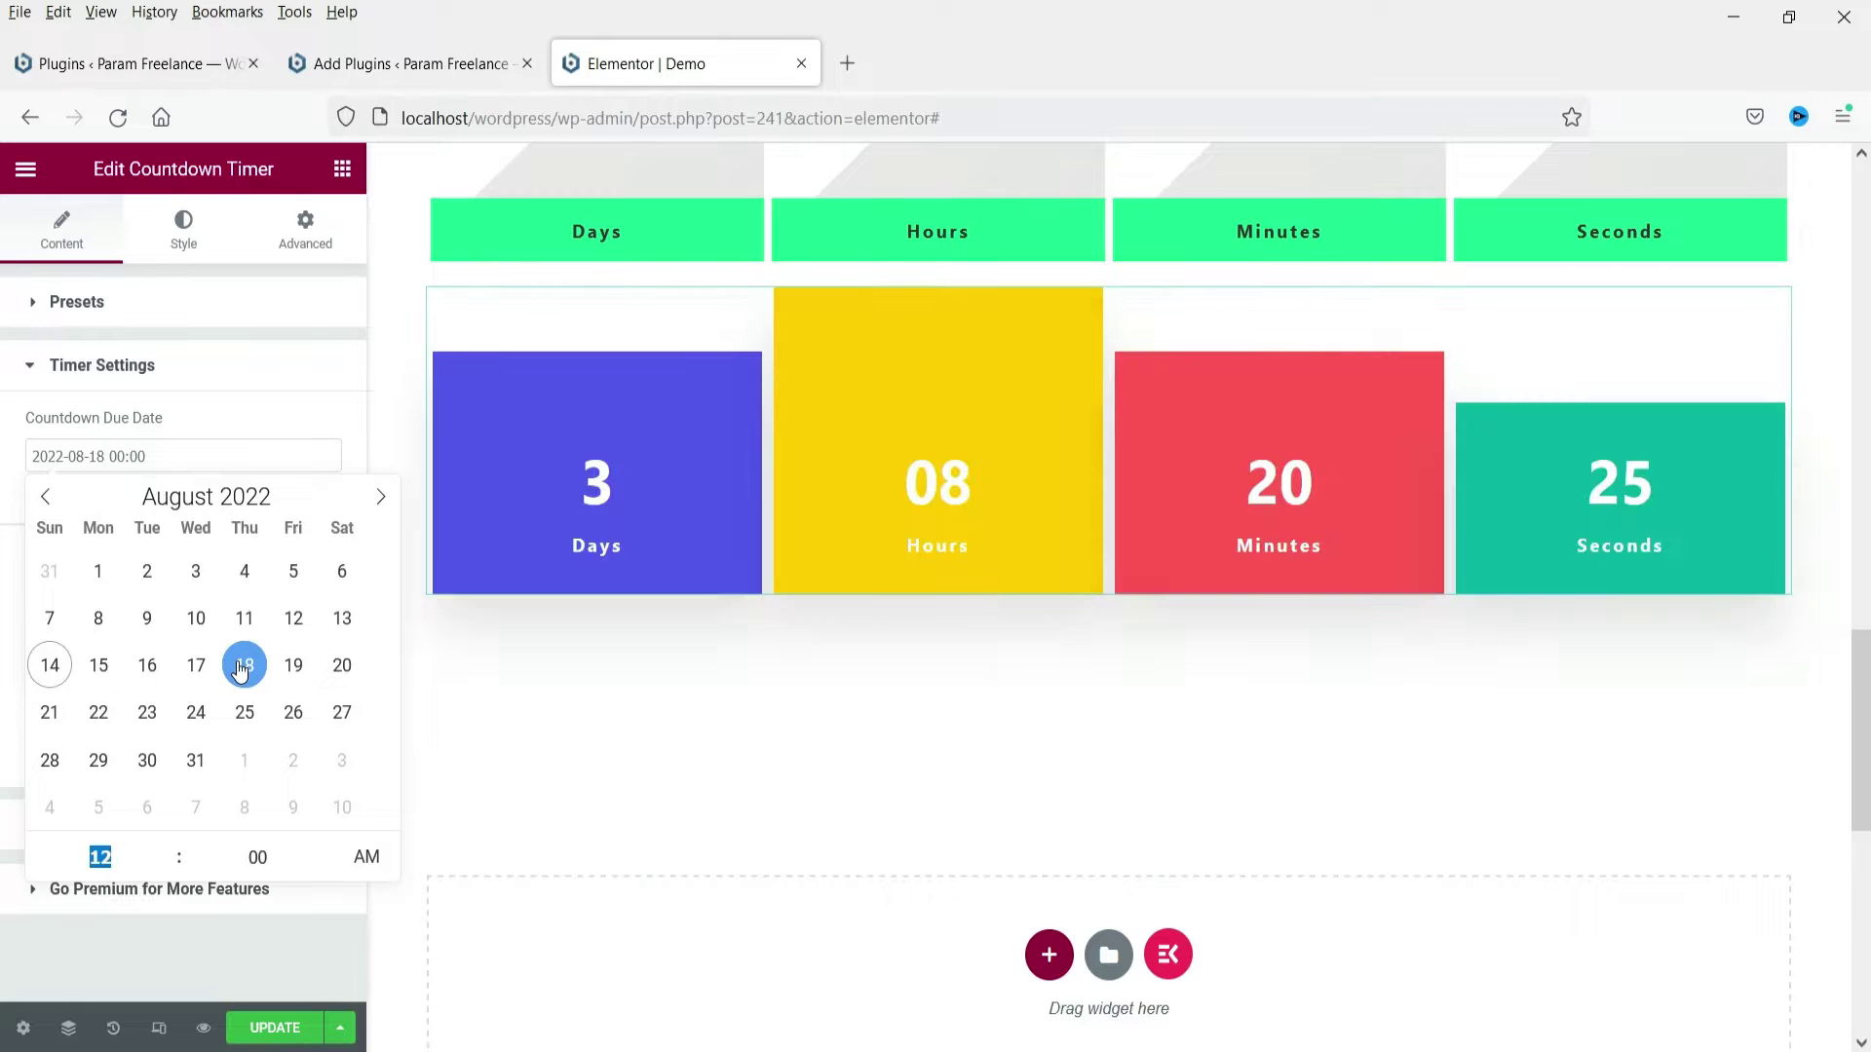
click(1138, 670)
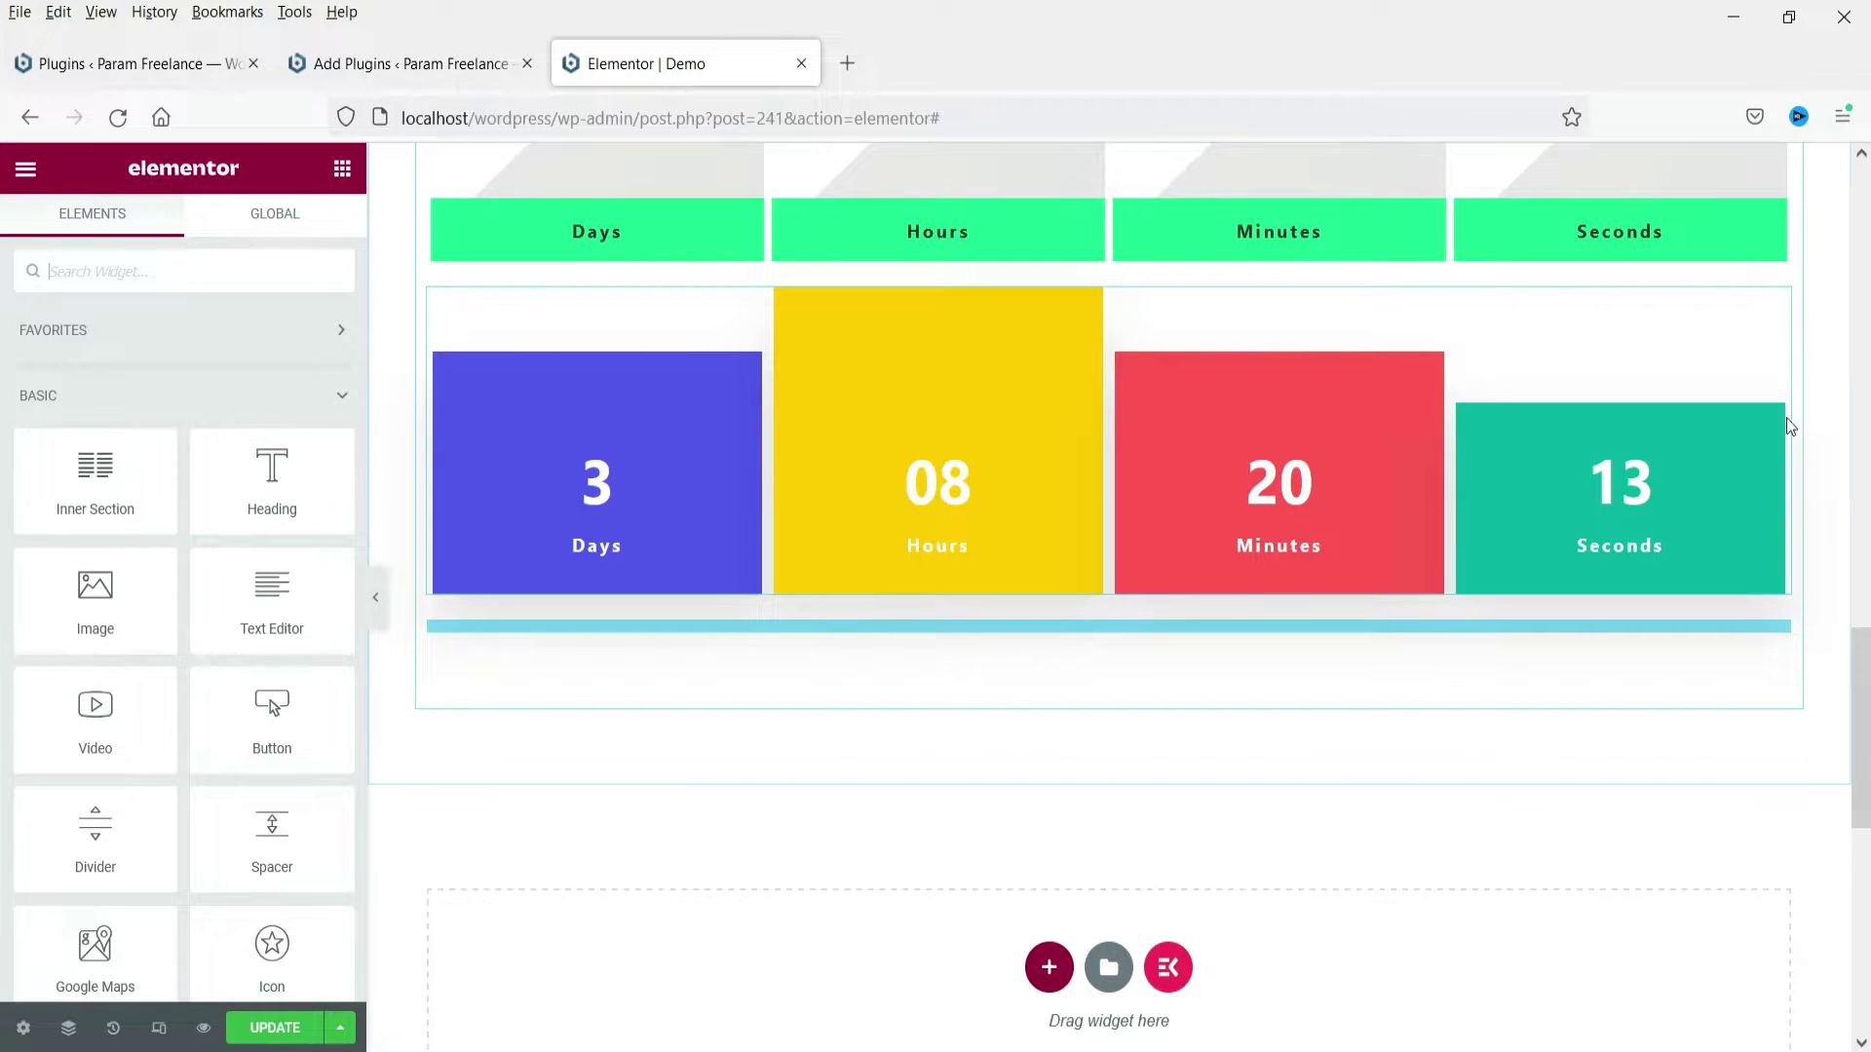
Duplicate the multicoloured timer and move the spacer between the original and the copy.
right_click(1775, 321)
click(1769, 375)
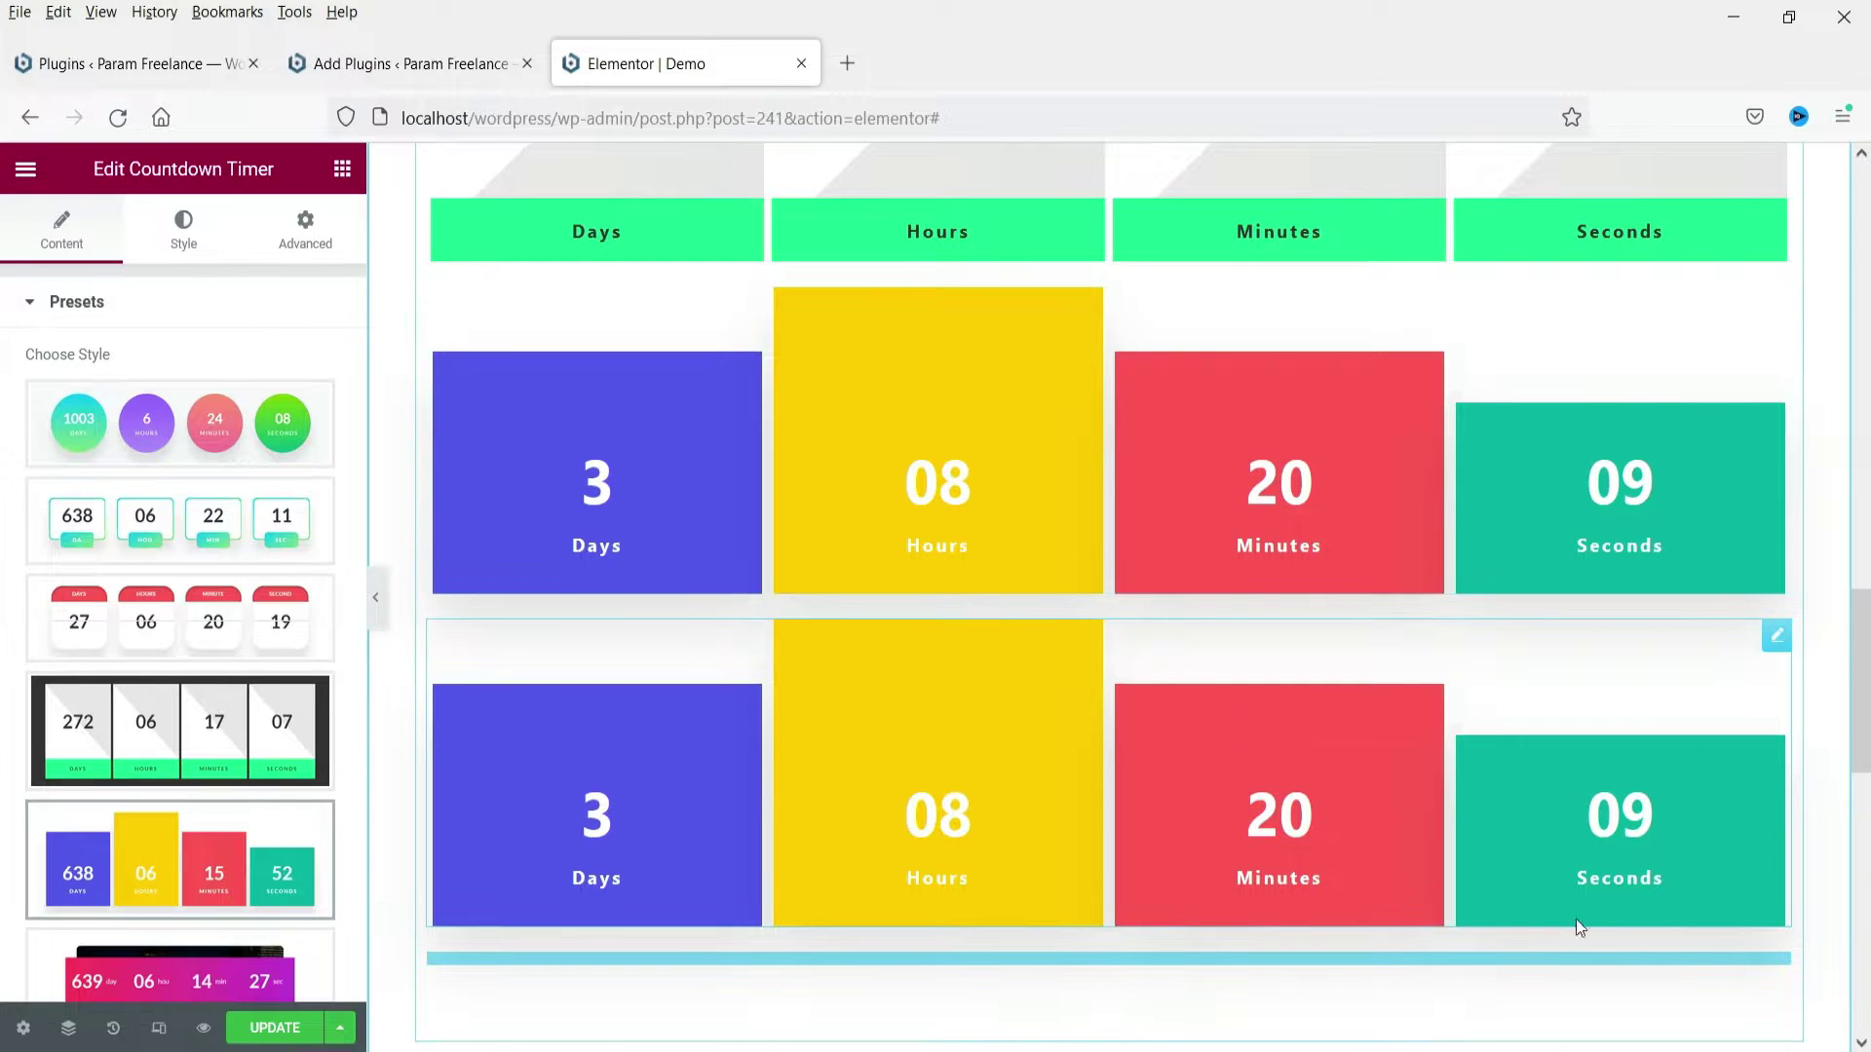
mouse_move(1781, 982)
mouse_down()
mouse_move(1650, 656)
mouse_move(1700, 682)
mouse_up()
Apply the ribbon banner preset to the duplicated countdown timer.
click(1777, 725)
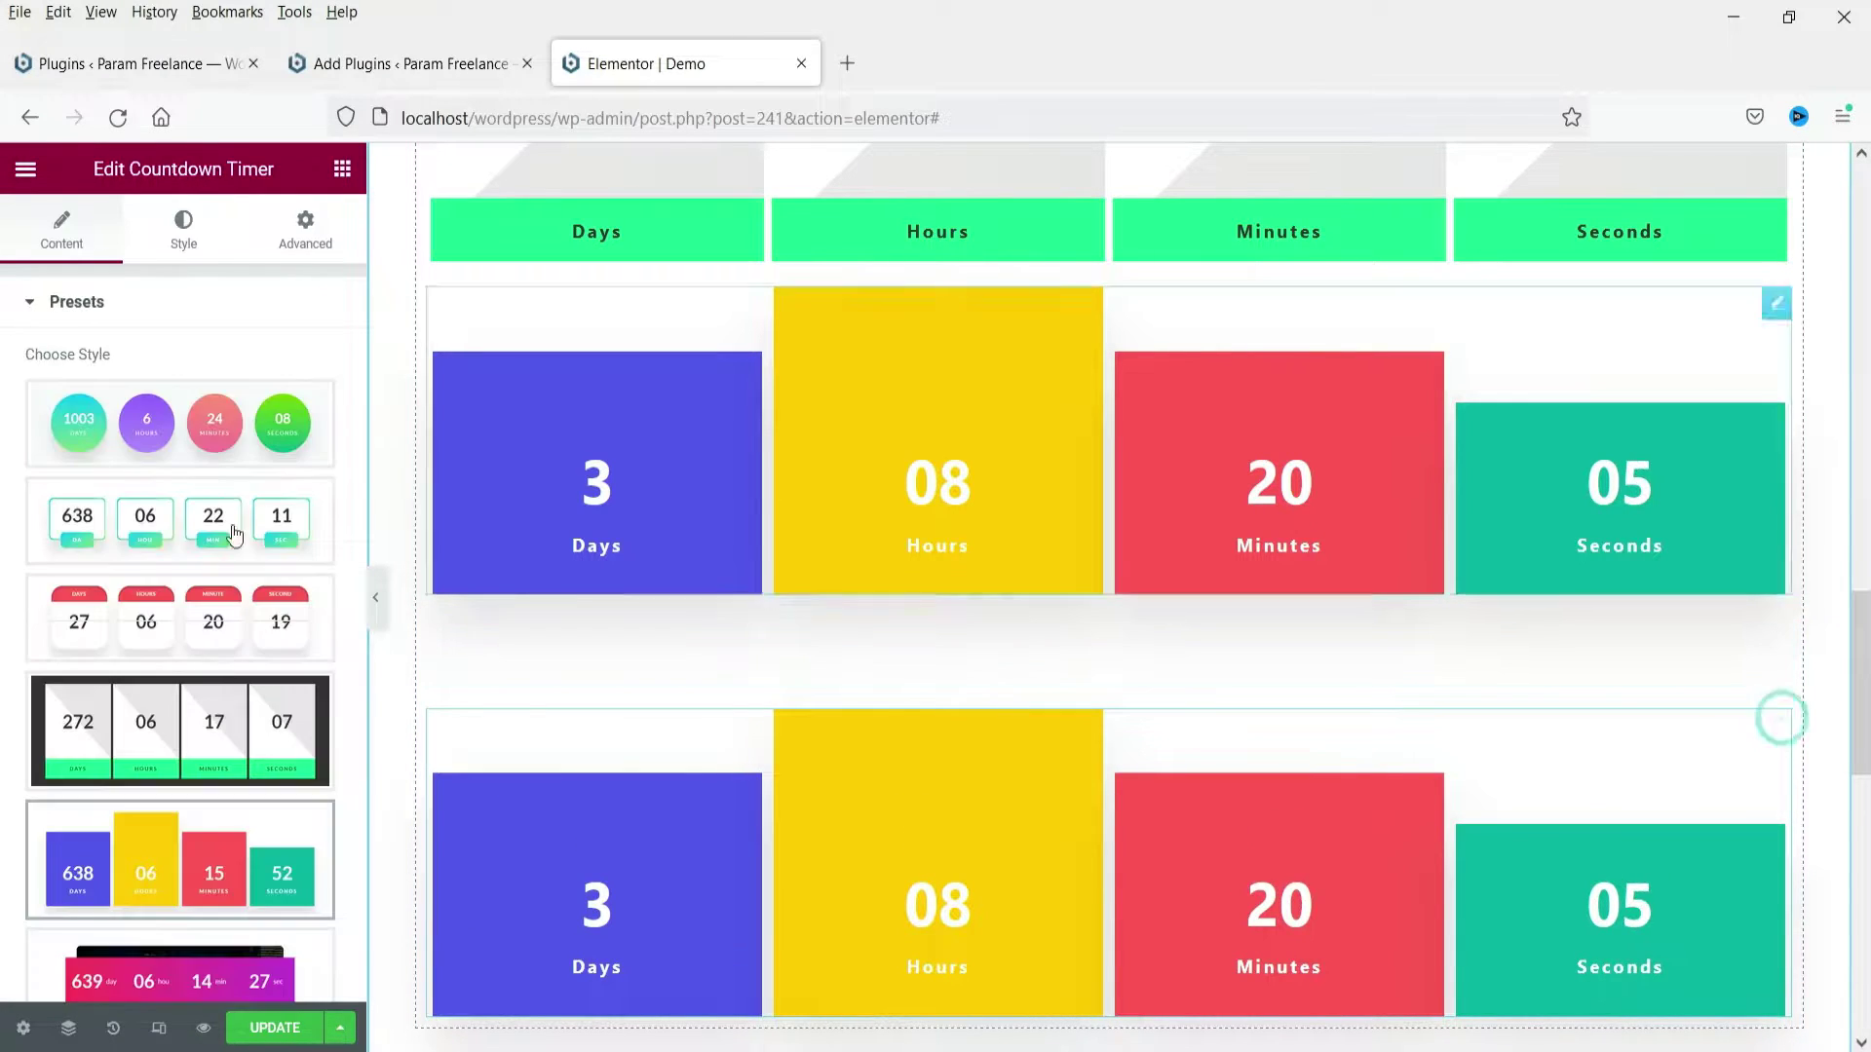
scroll(232, 701, down, 3)
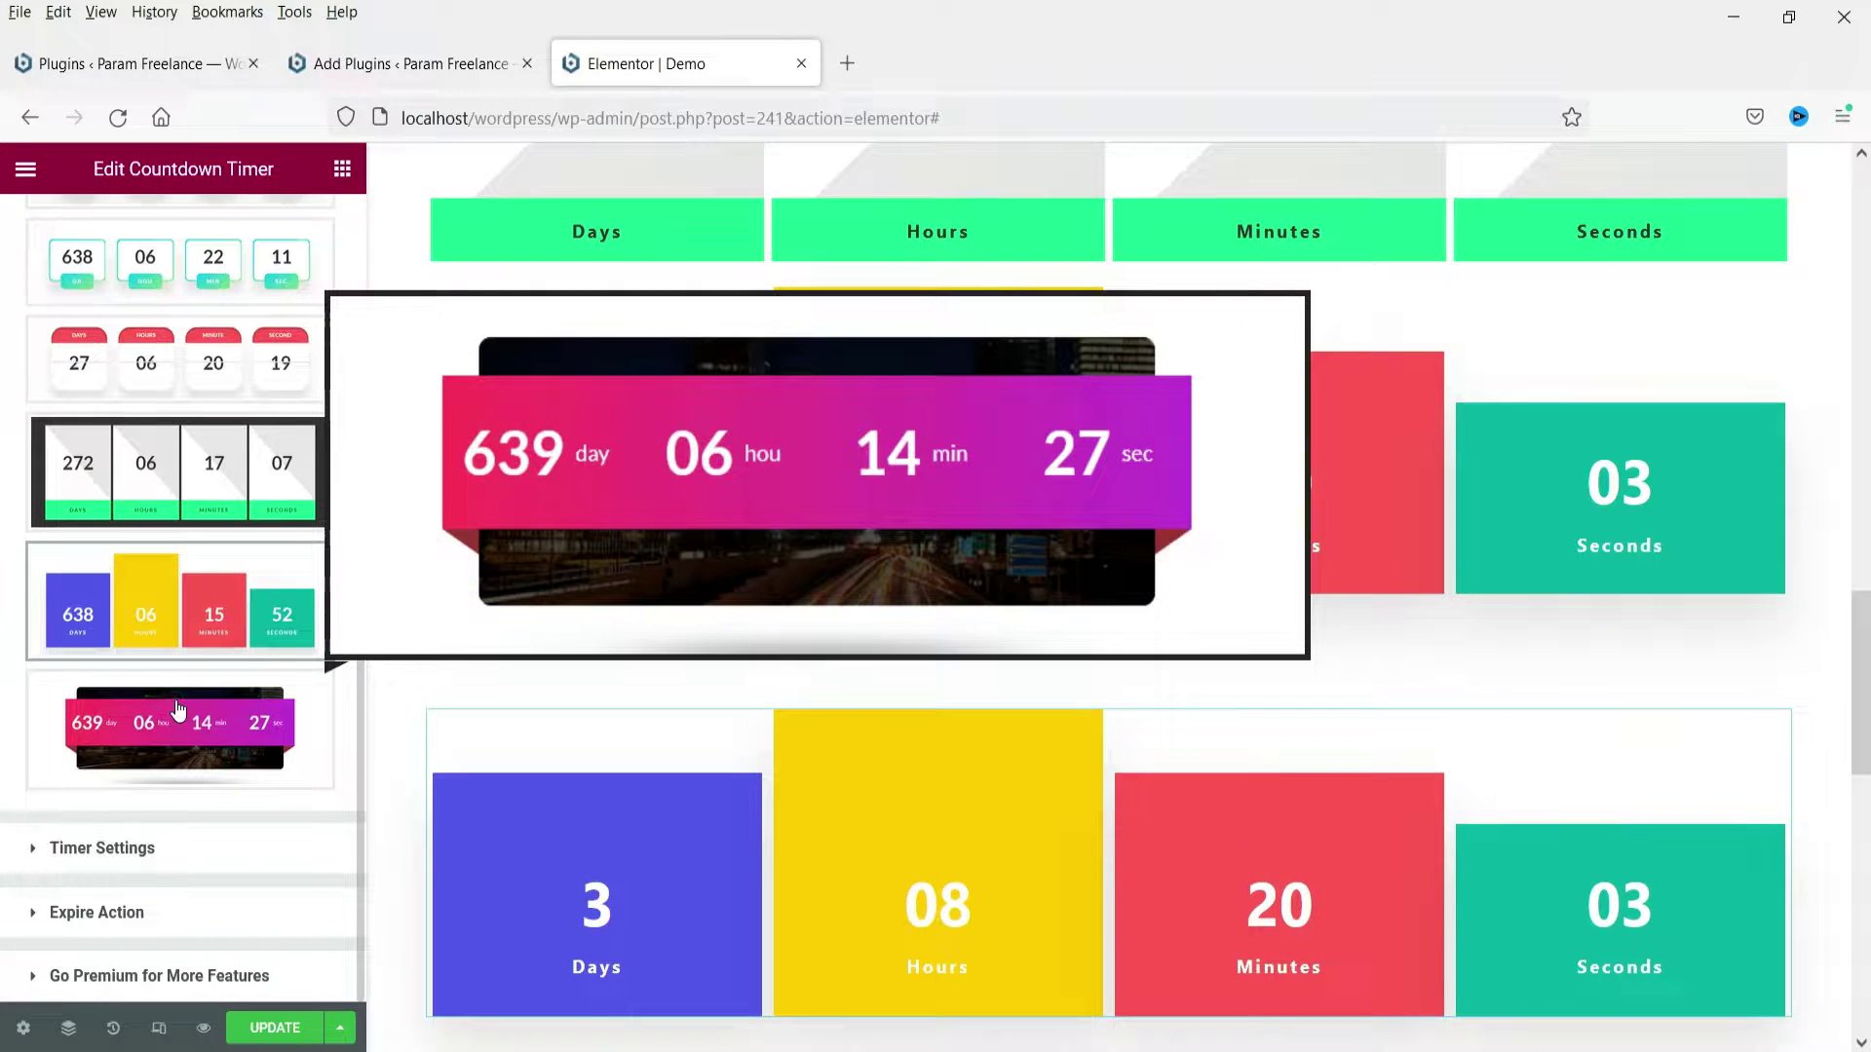
click(176, 714)
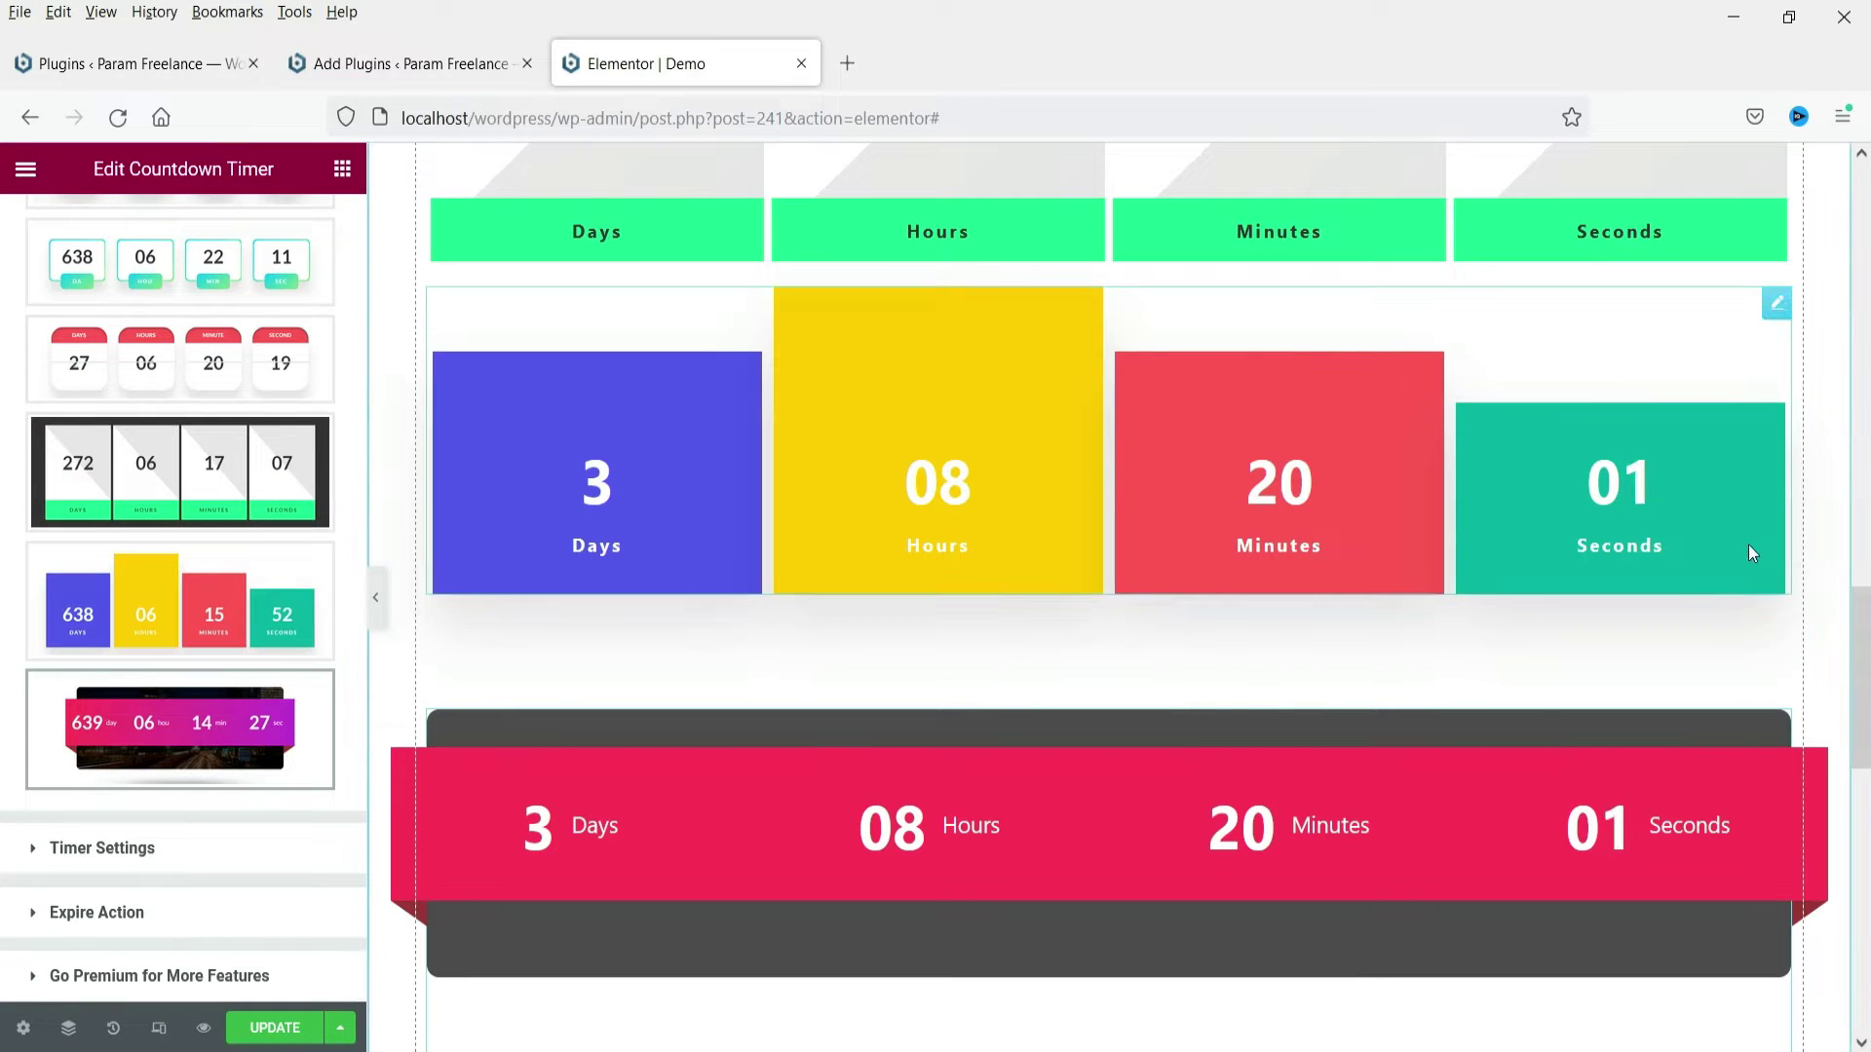
Examine all the countdown timers on the page with the editor panel hidden, restore the panel, and look over the page again.
click(380, 604)
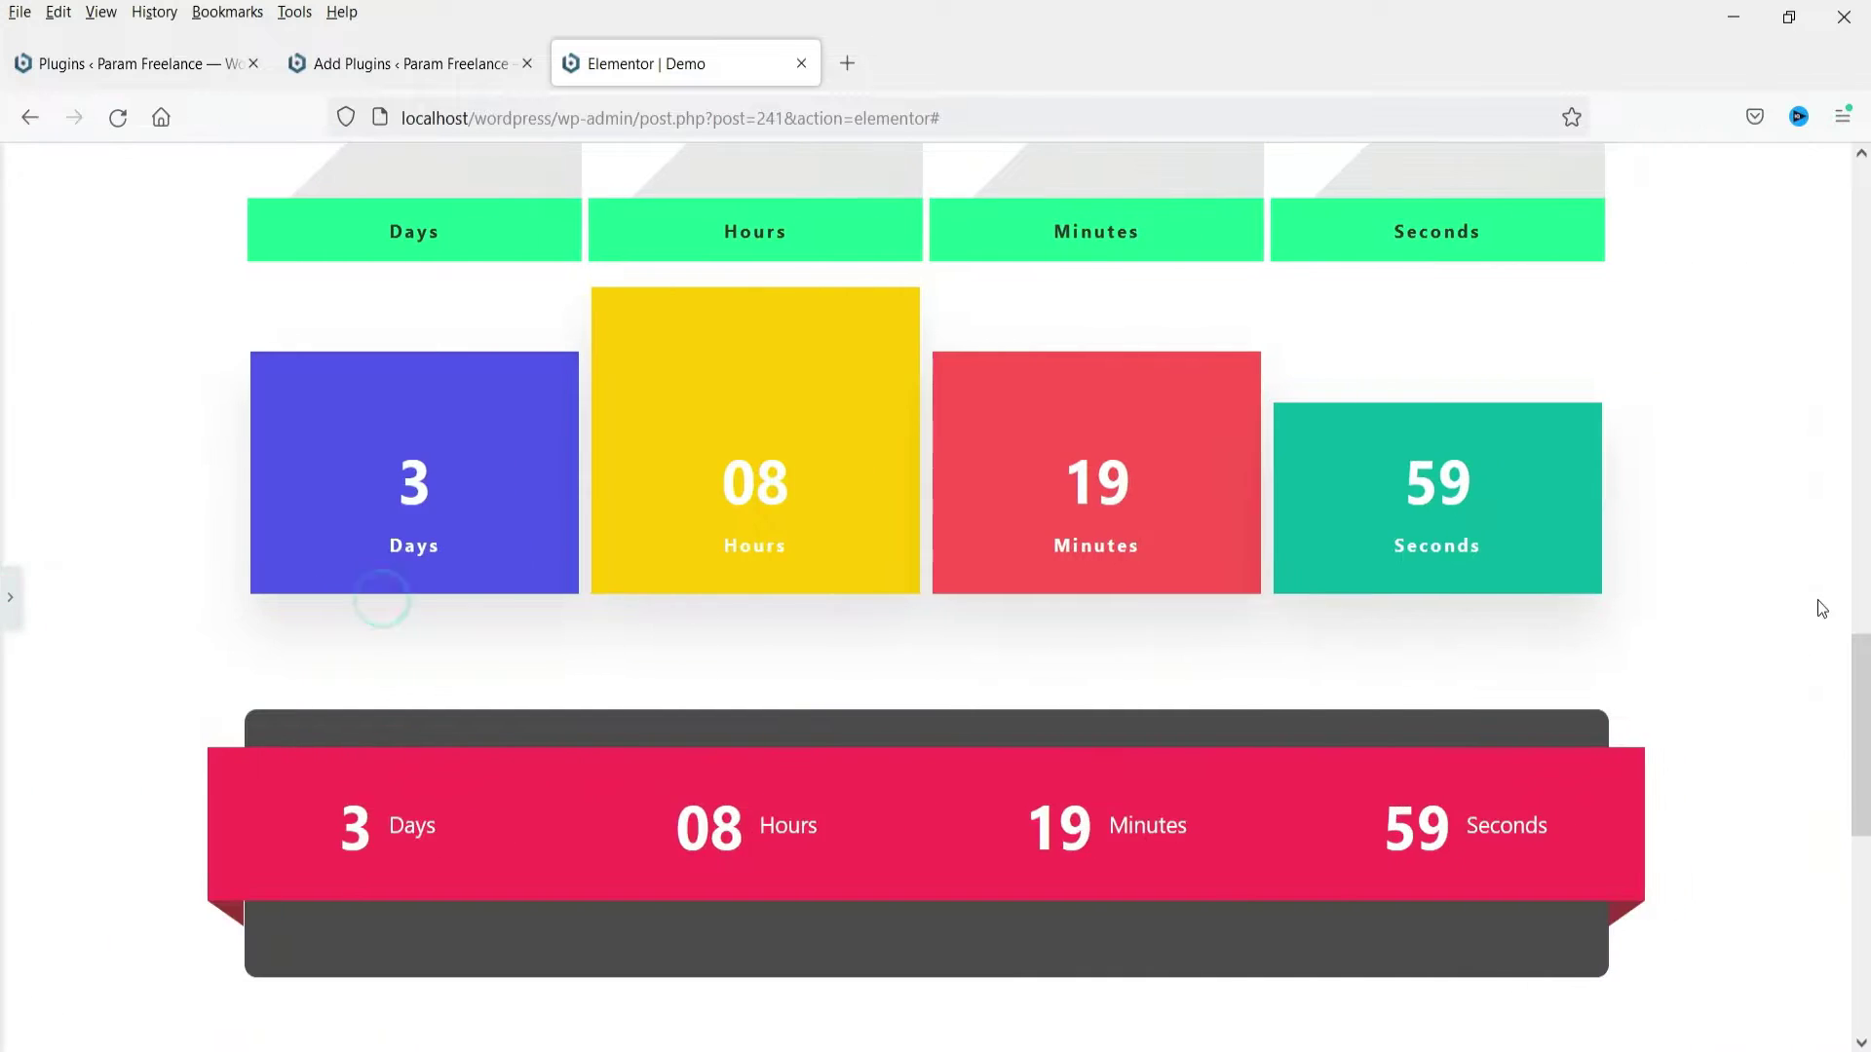
scroll(1739, 594, up, 8)
scroll(1731, 592, up, 3)
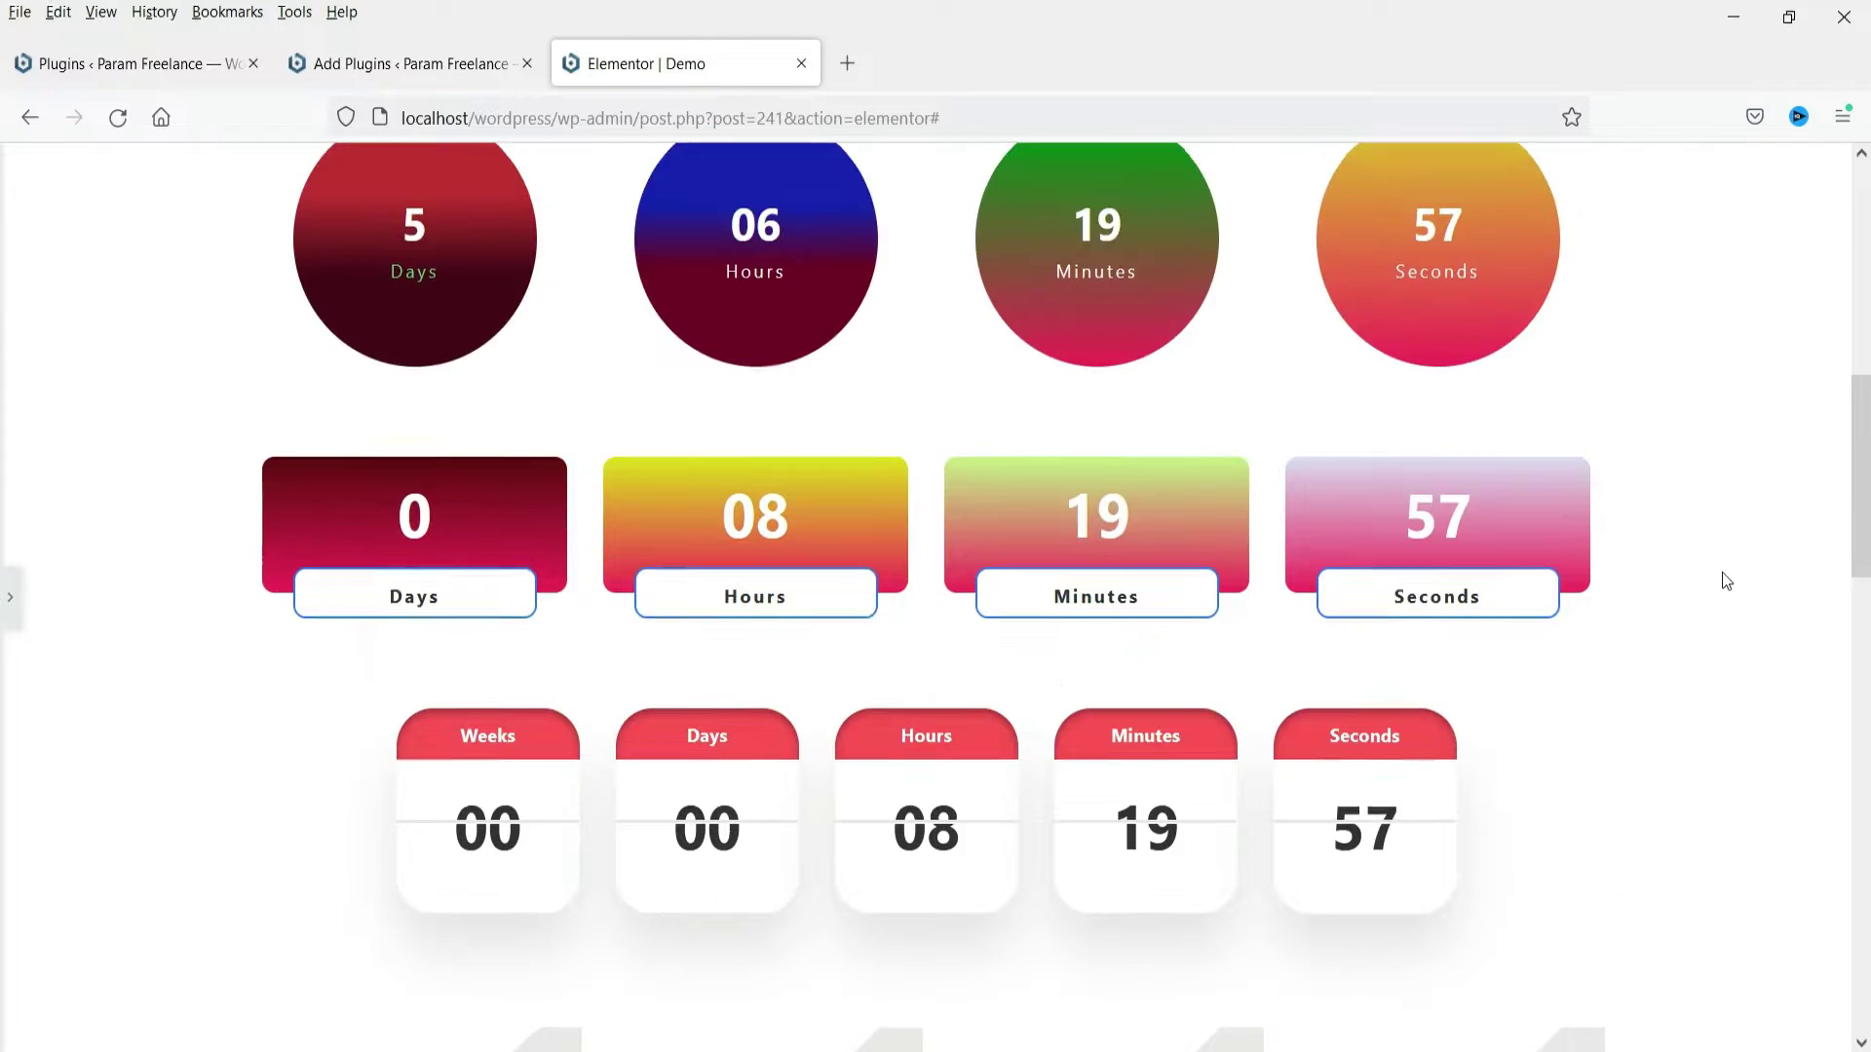
scroll(438, 513, down, 8)
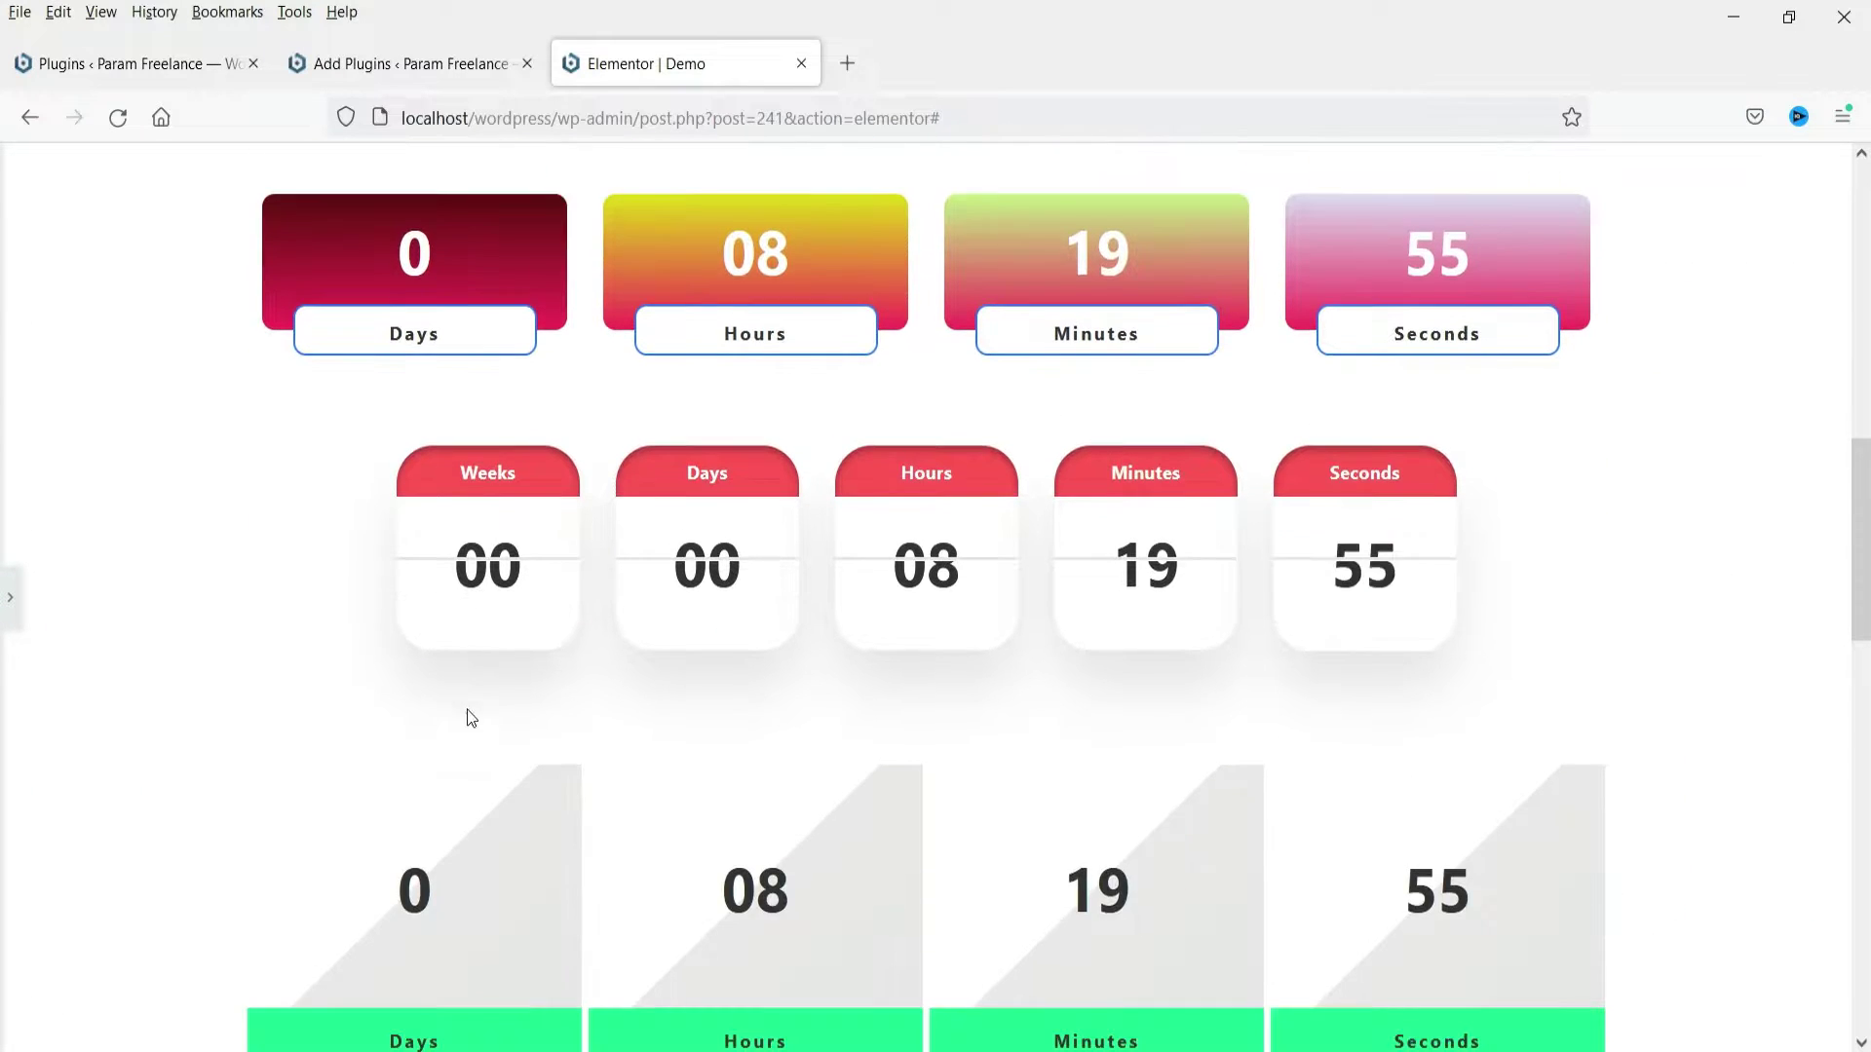
scroll(492, 808, down, 5)
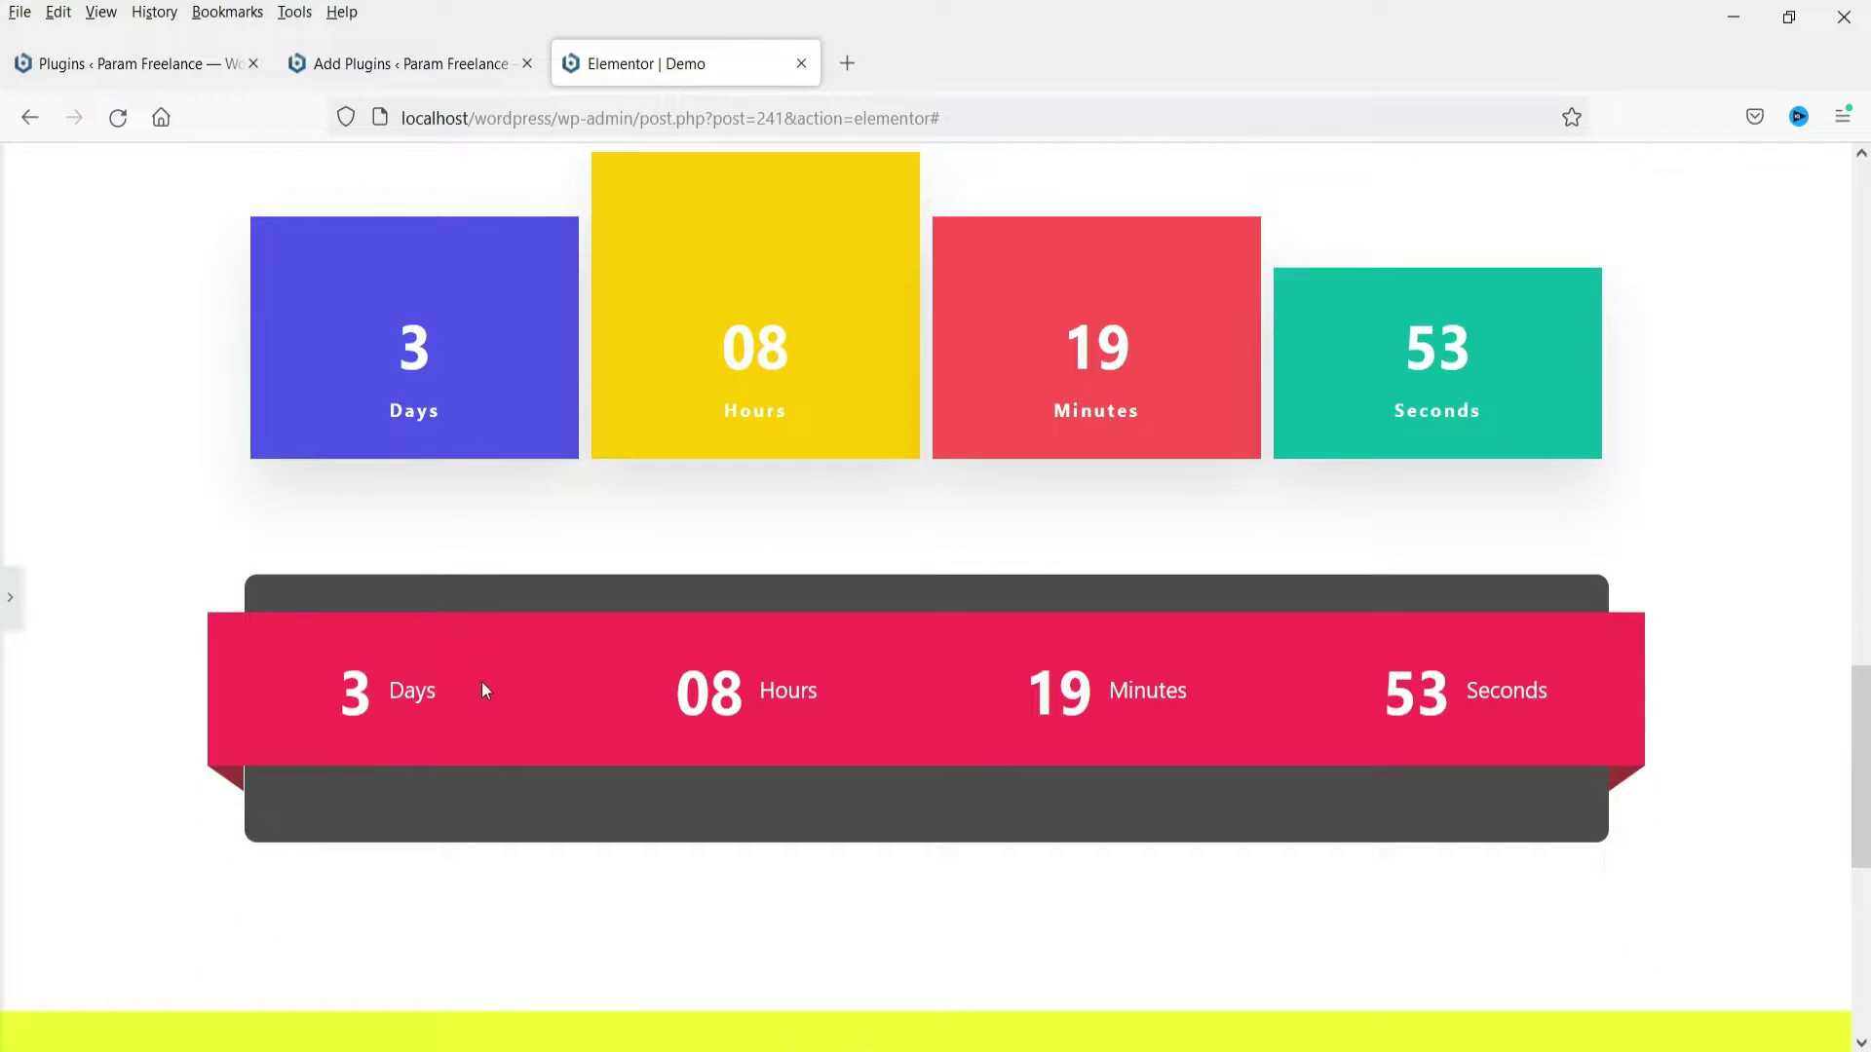
scroll(481, 681, up, 10)
scroll(464, 649, up, 4)
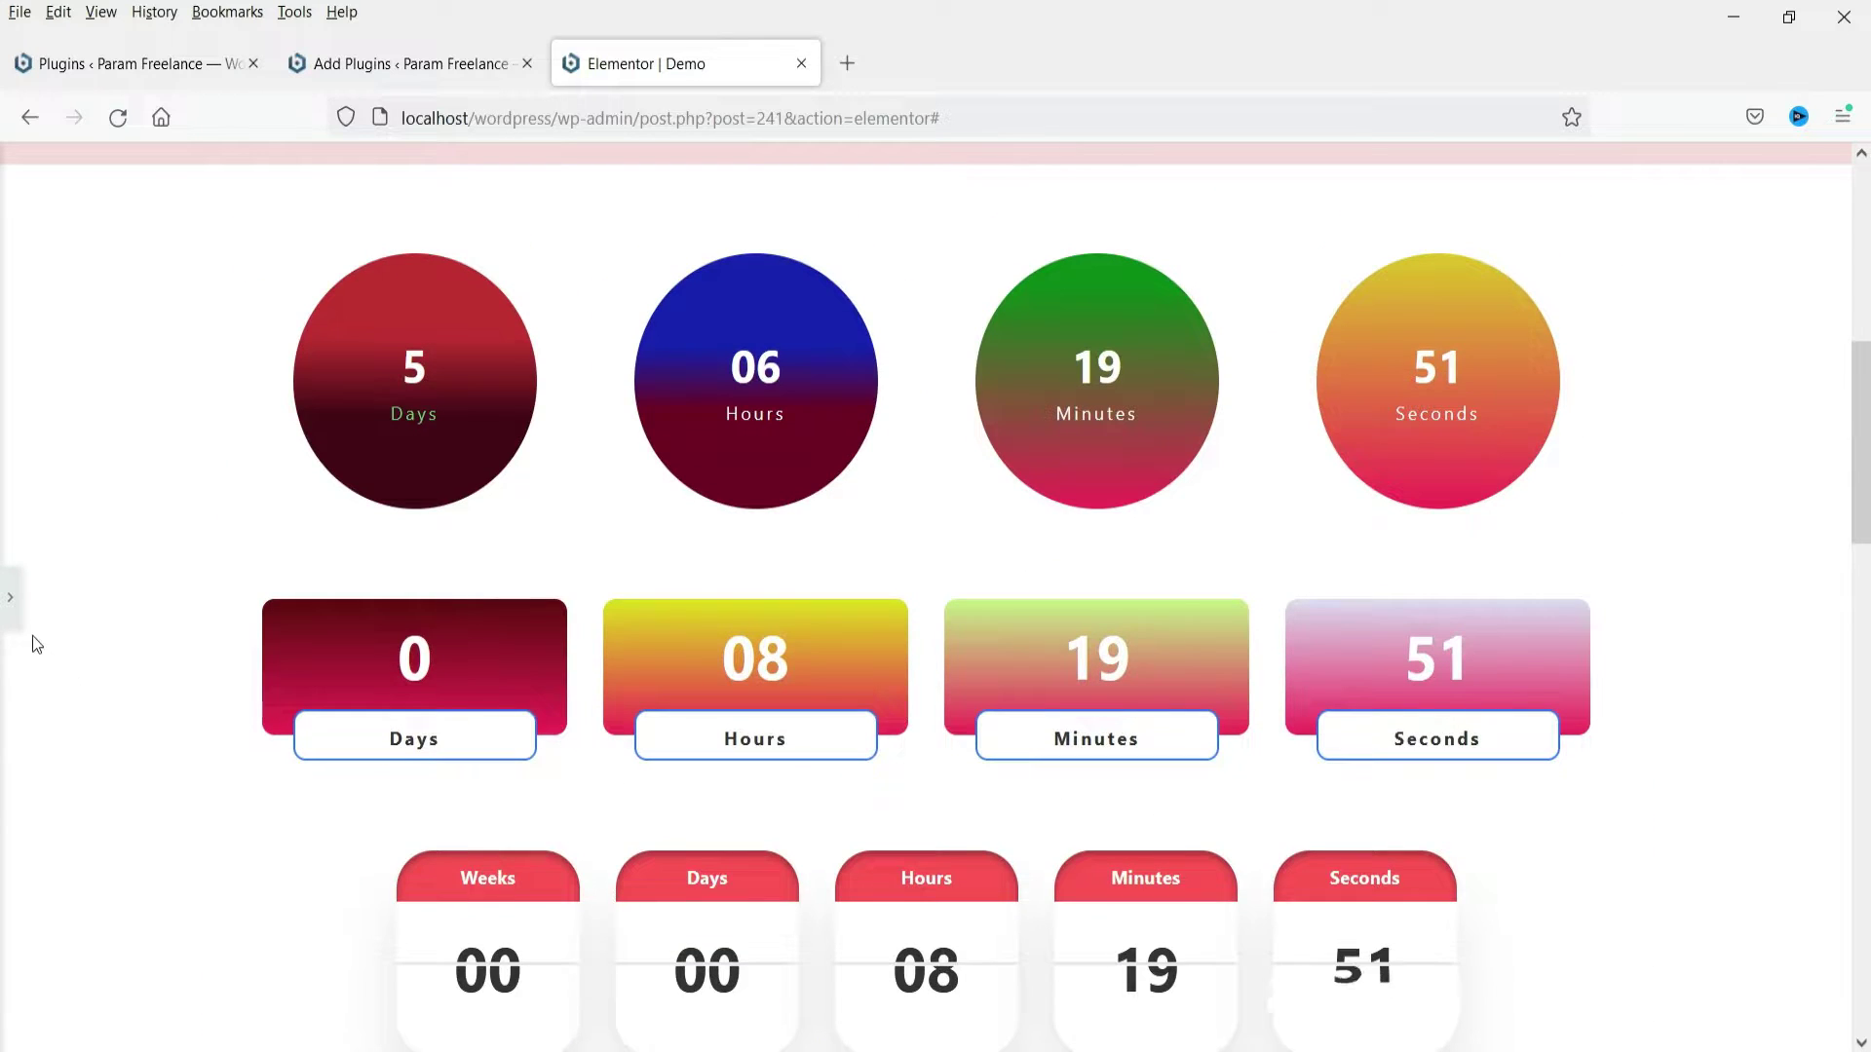
click(10, 598)
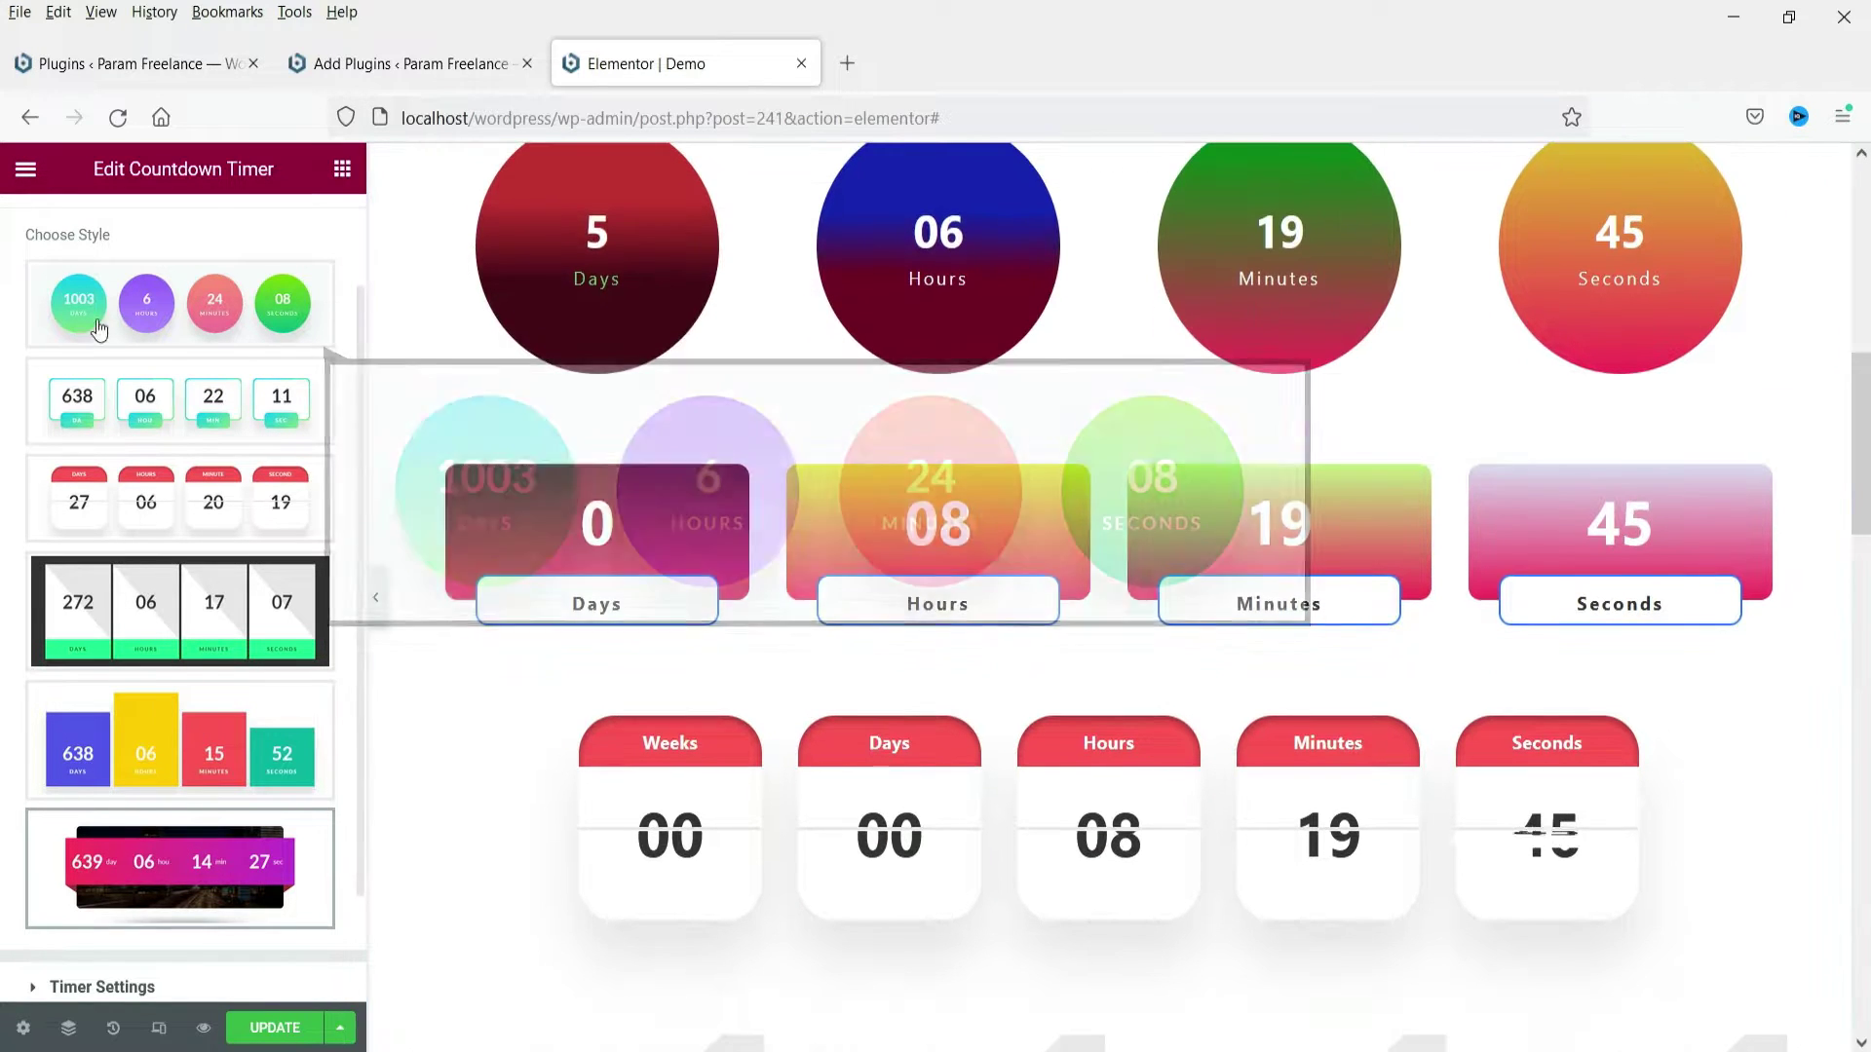
scroll(1578, 472, down, 1)
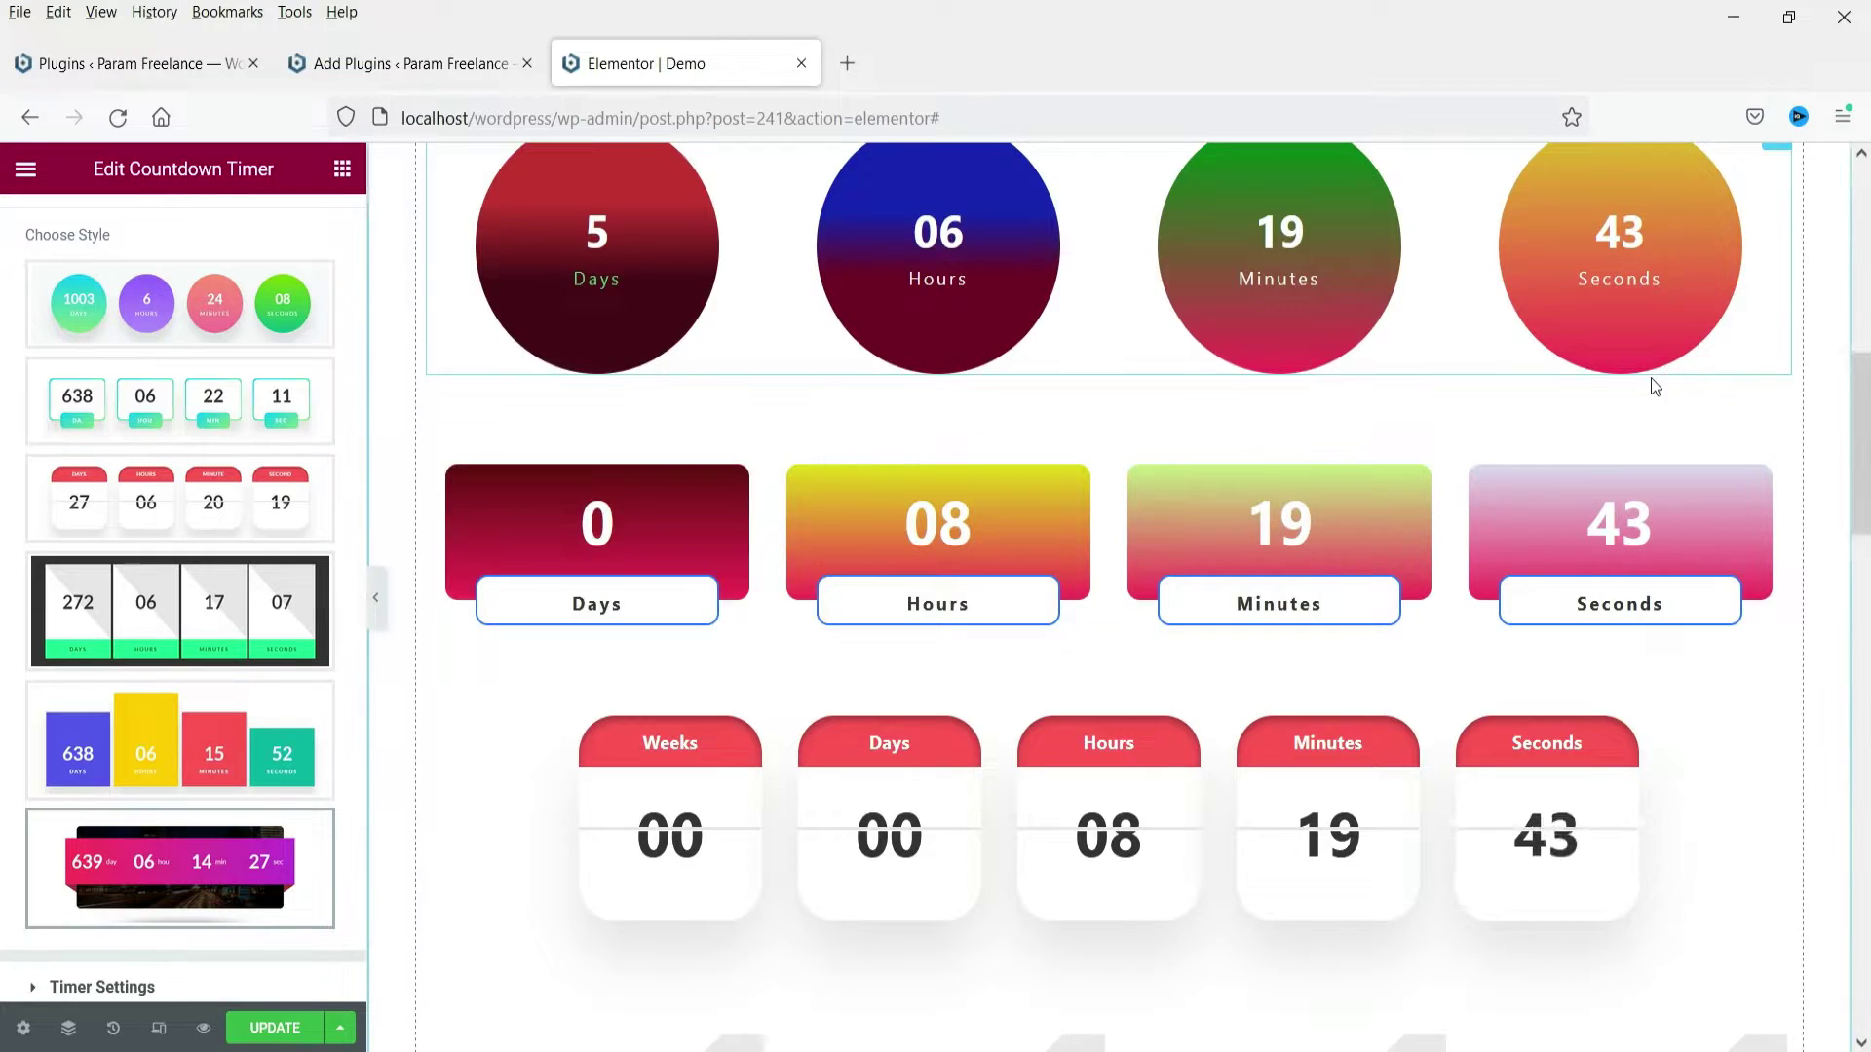
scroll(1652, 389, up, 3)
scroll(944, 493, down, 13)
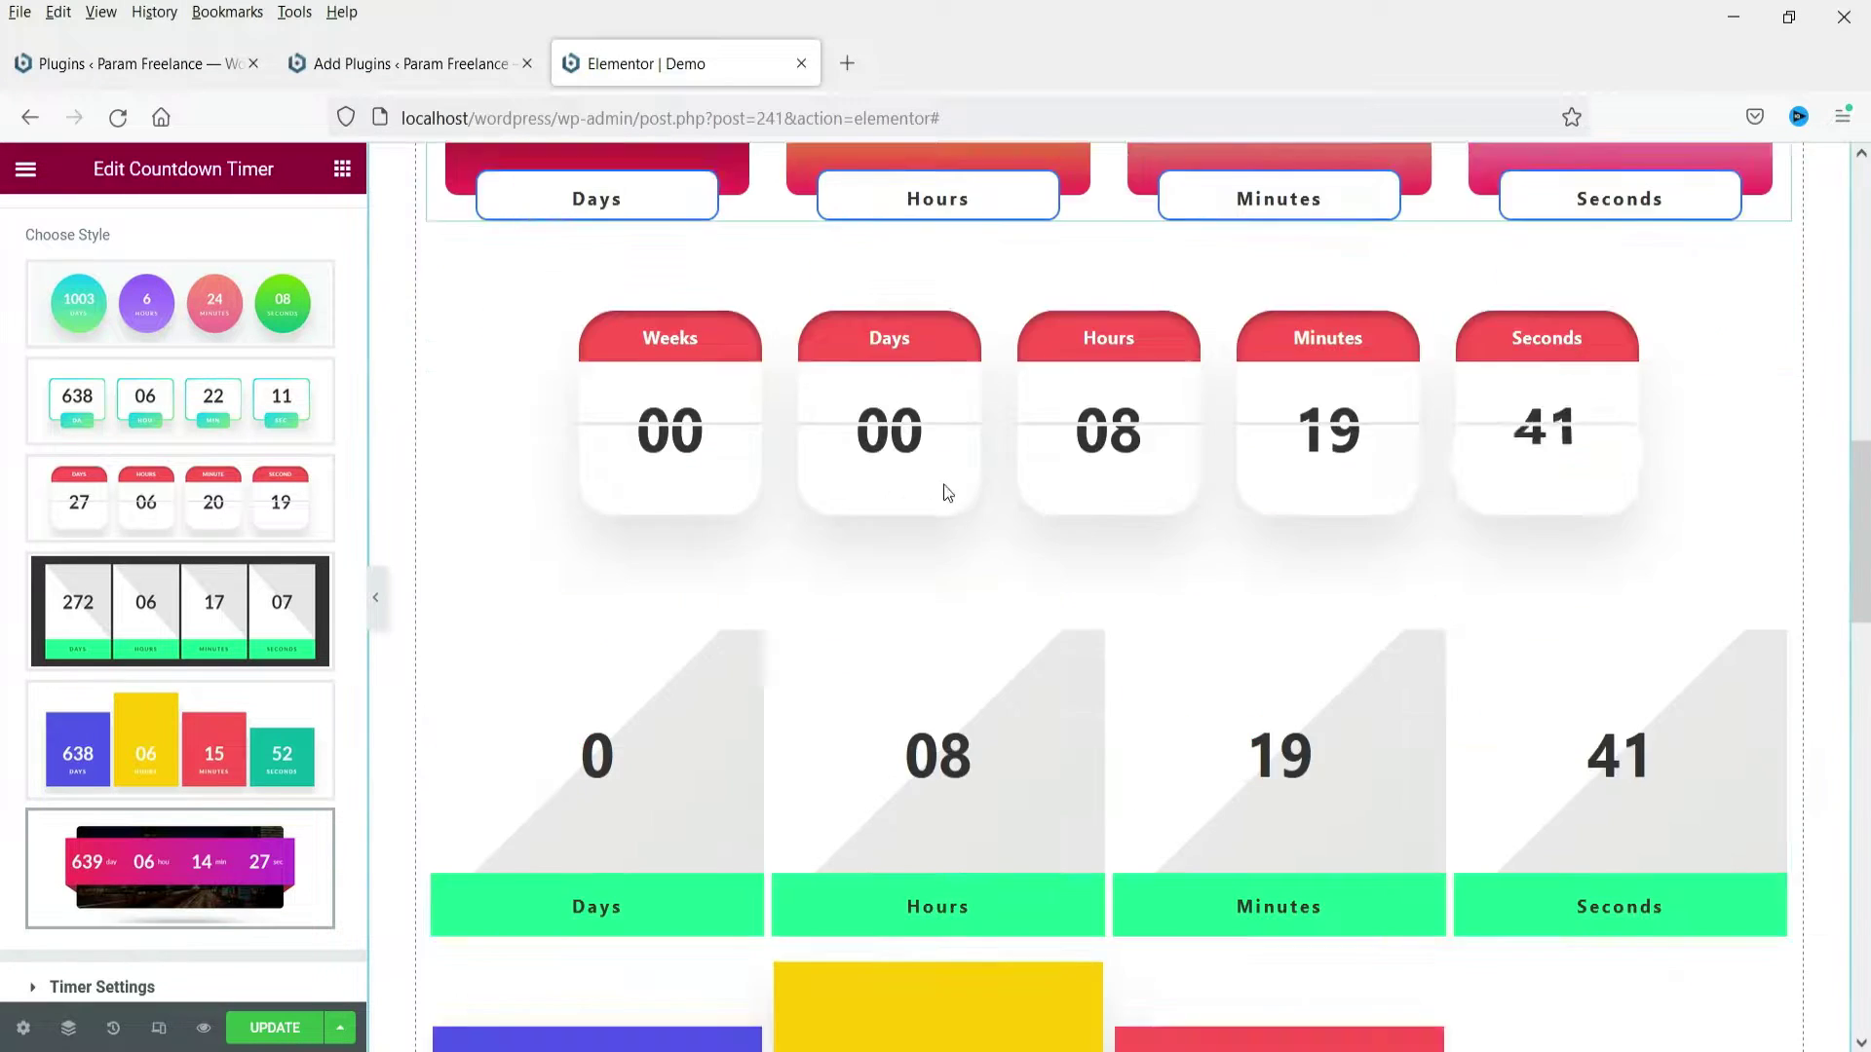
scroll(937, 500, up, 10)
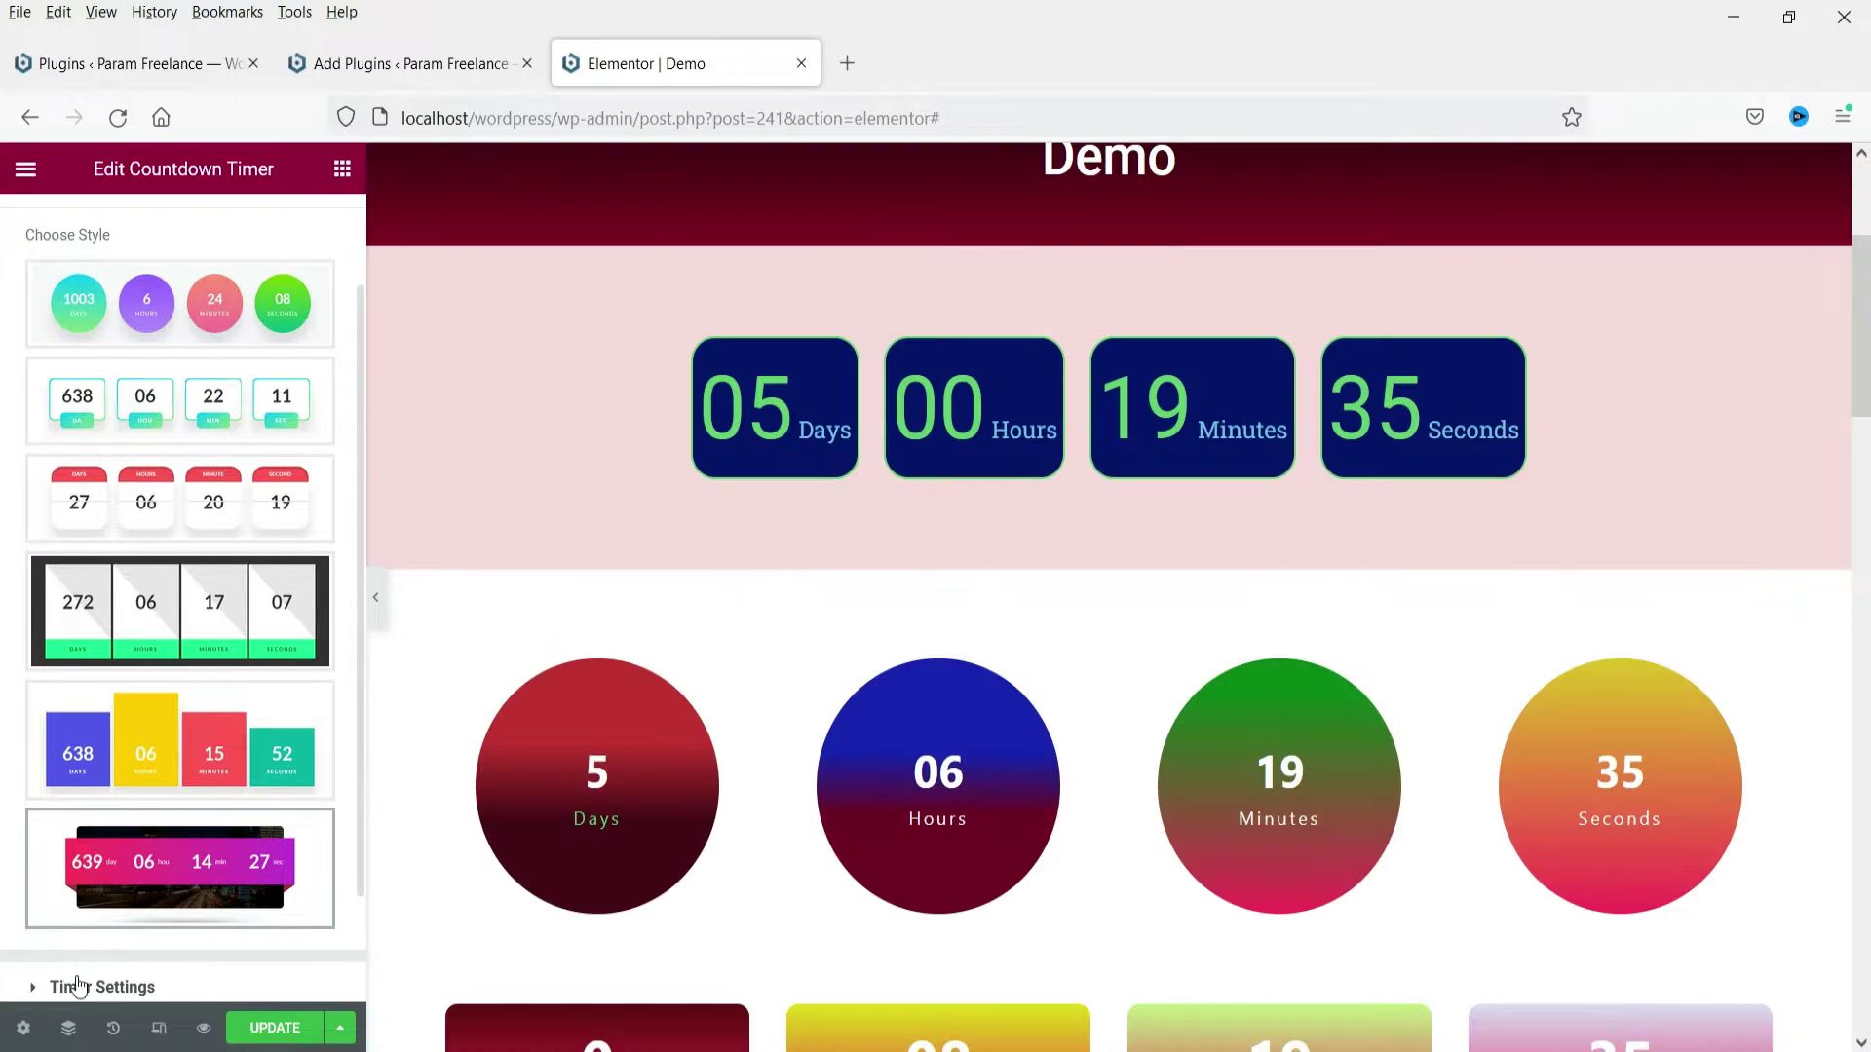
Check the layout of all the countdown timers in mobile responsive mode, and return to the normal editor view.
click(163, 1033)
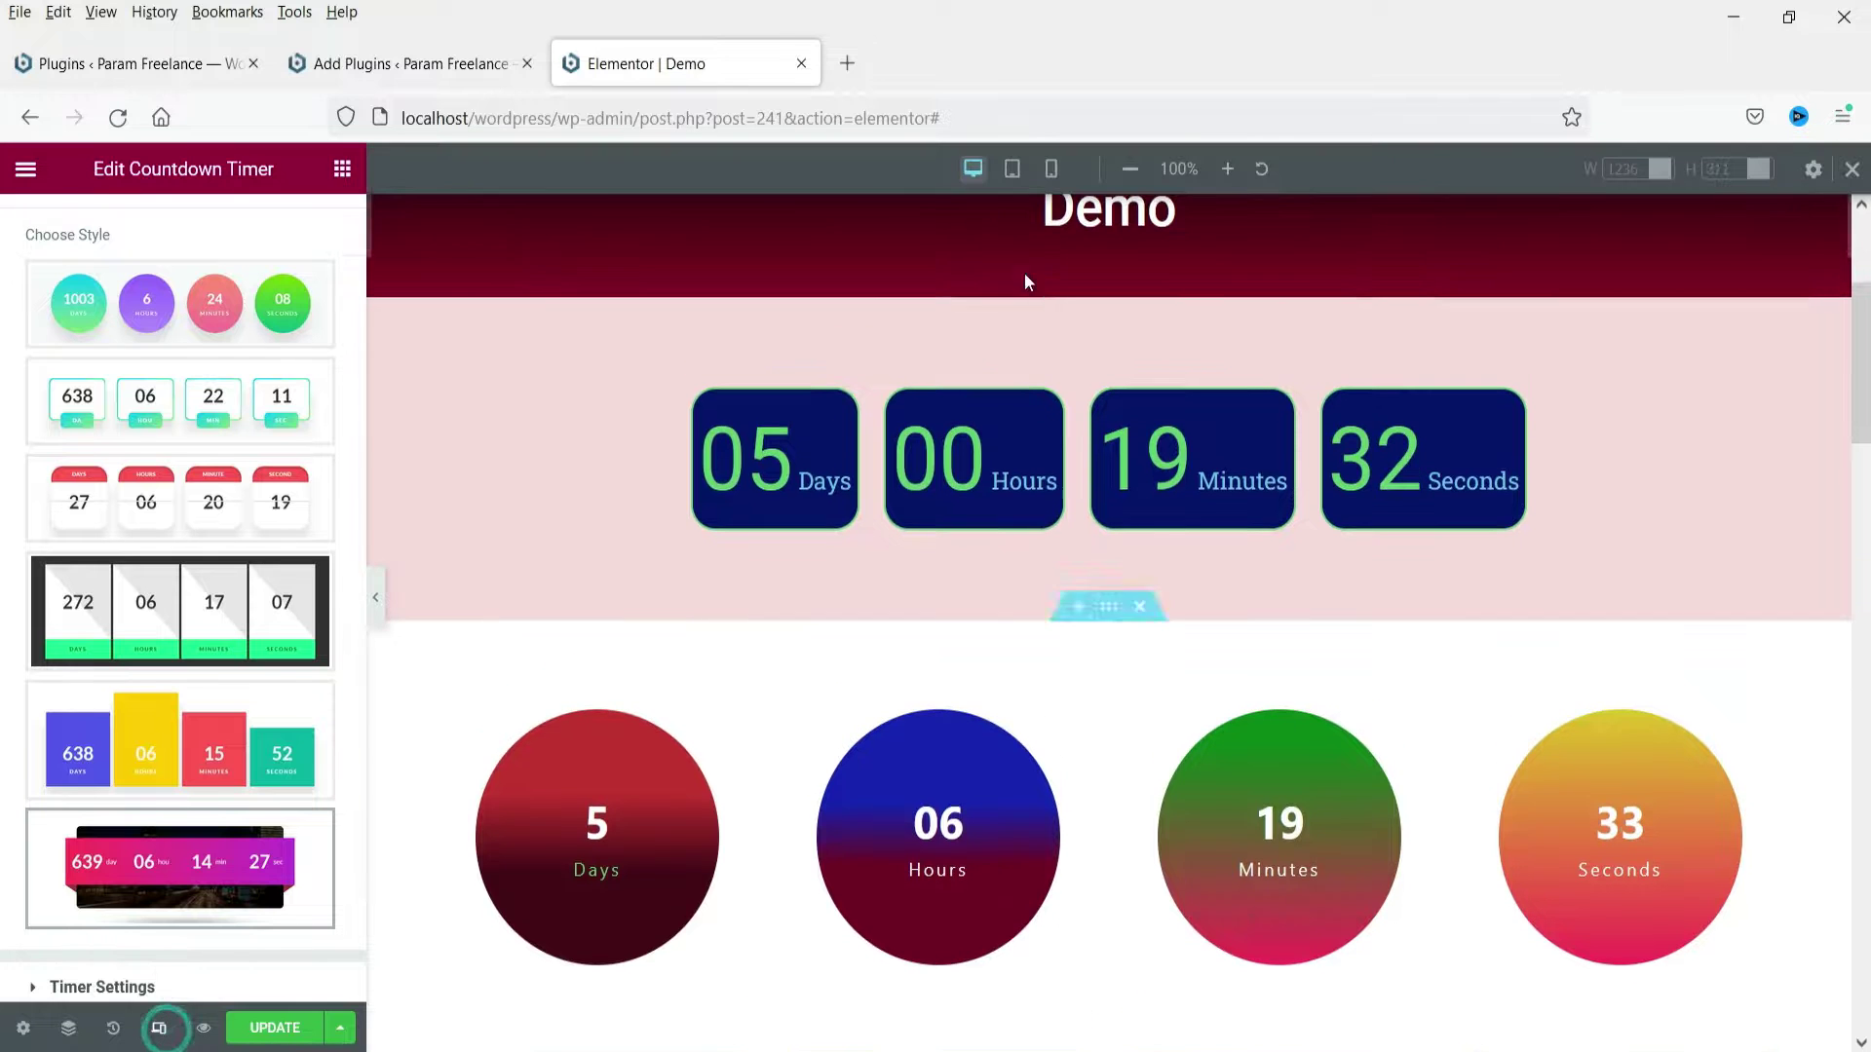
click(1054, 171)
scroll(1218, 399, down, 10)
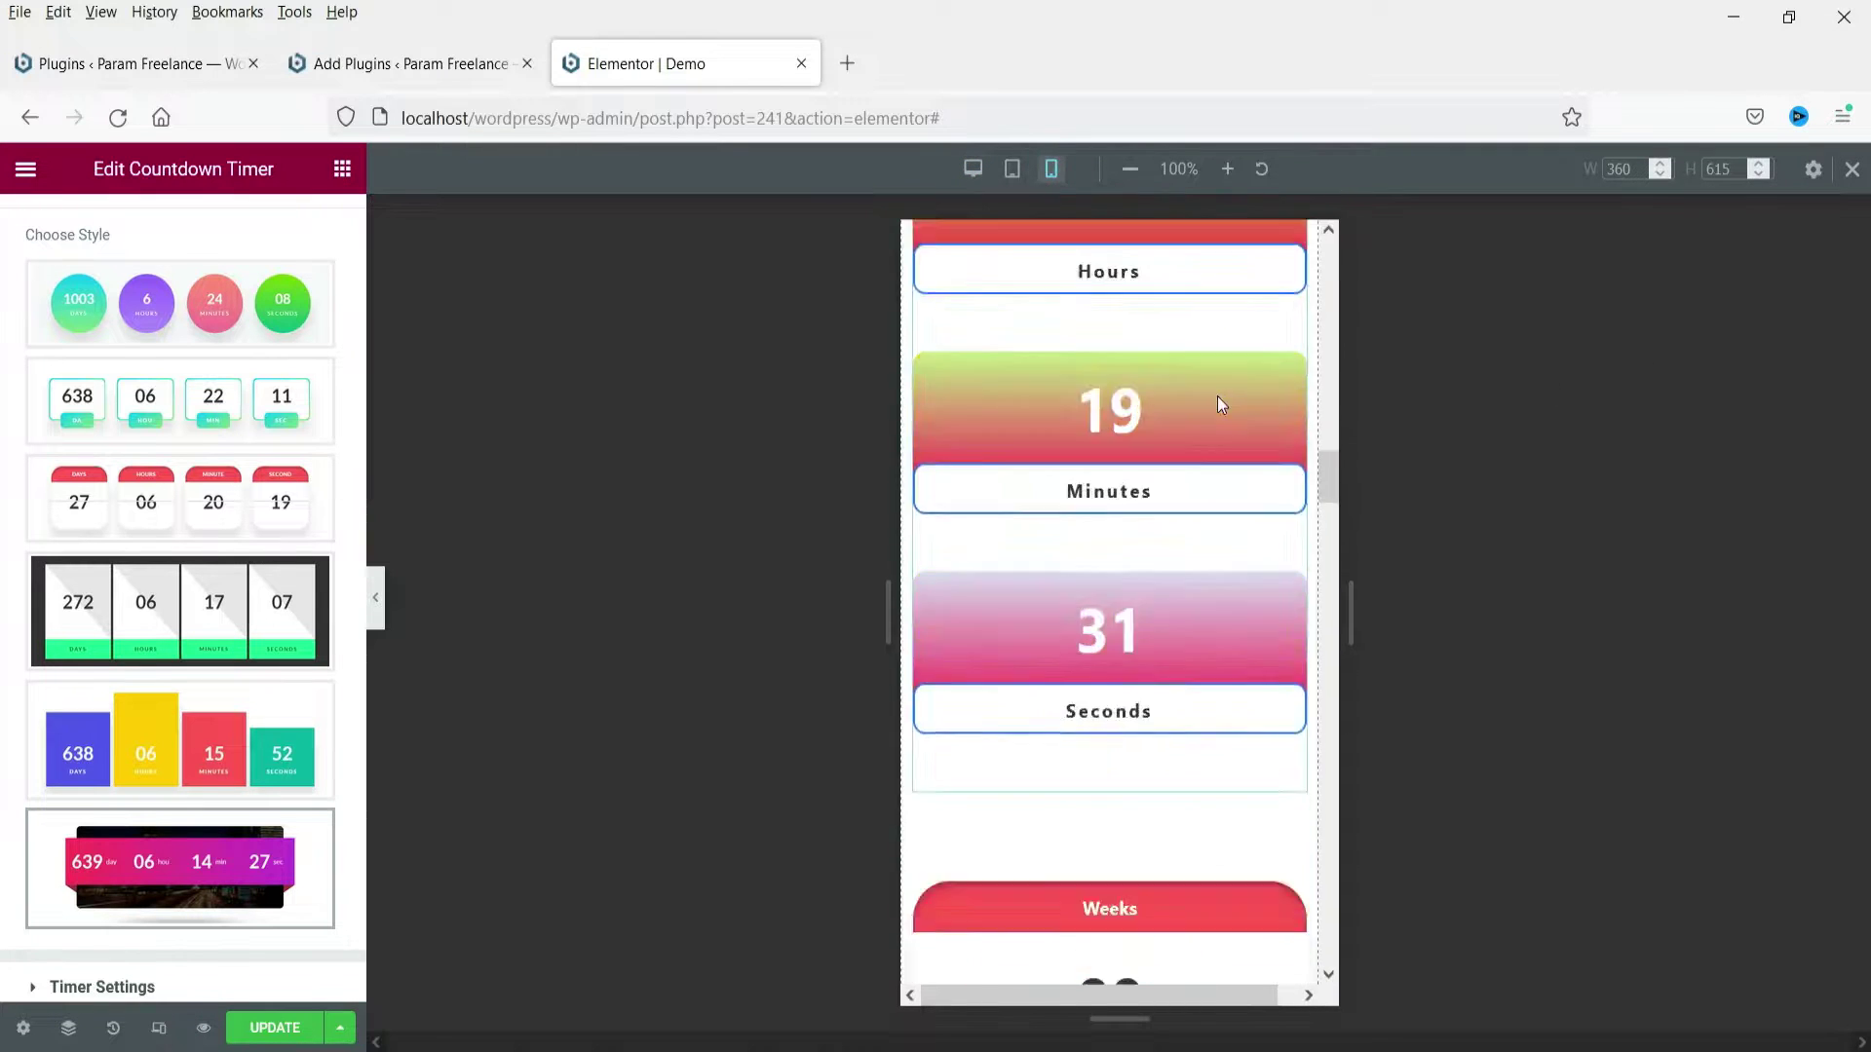
scroll(1218, 434, up, 5)
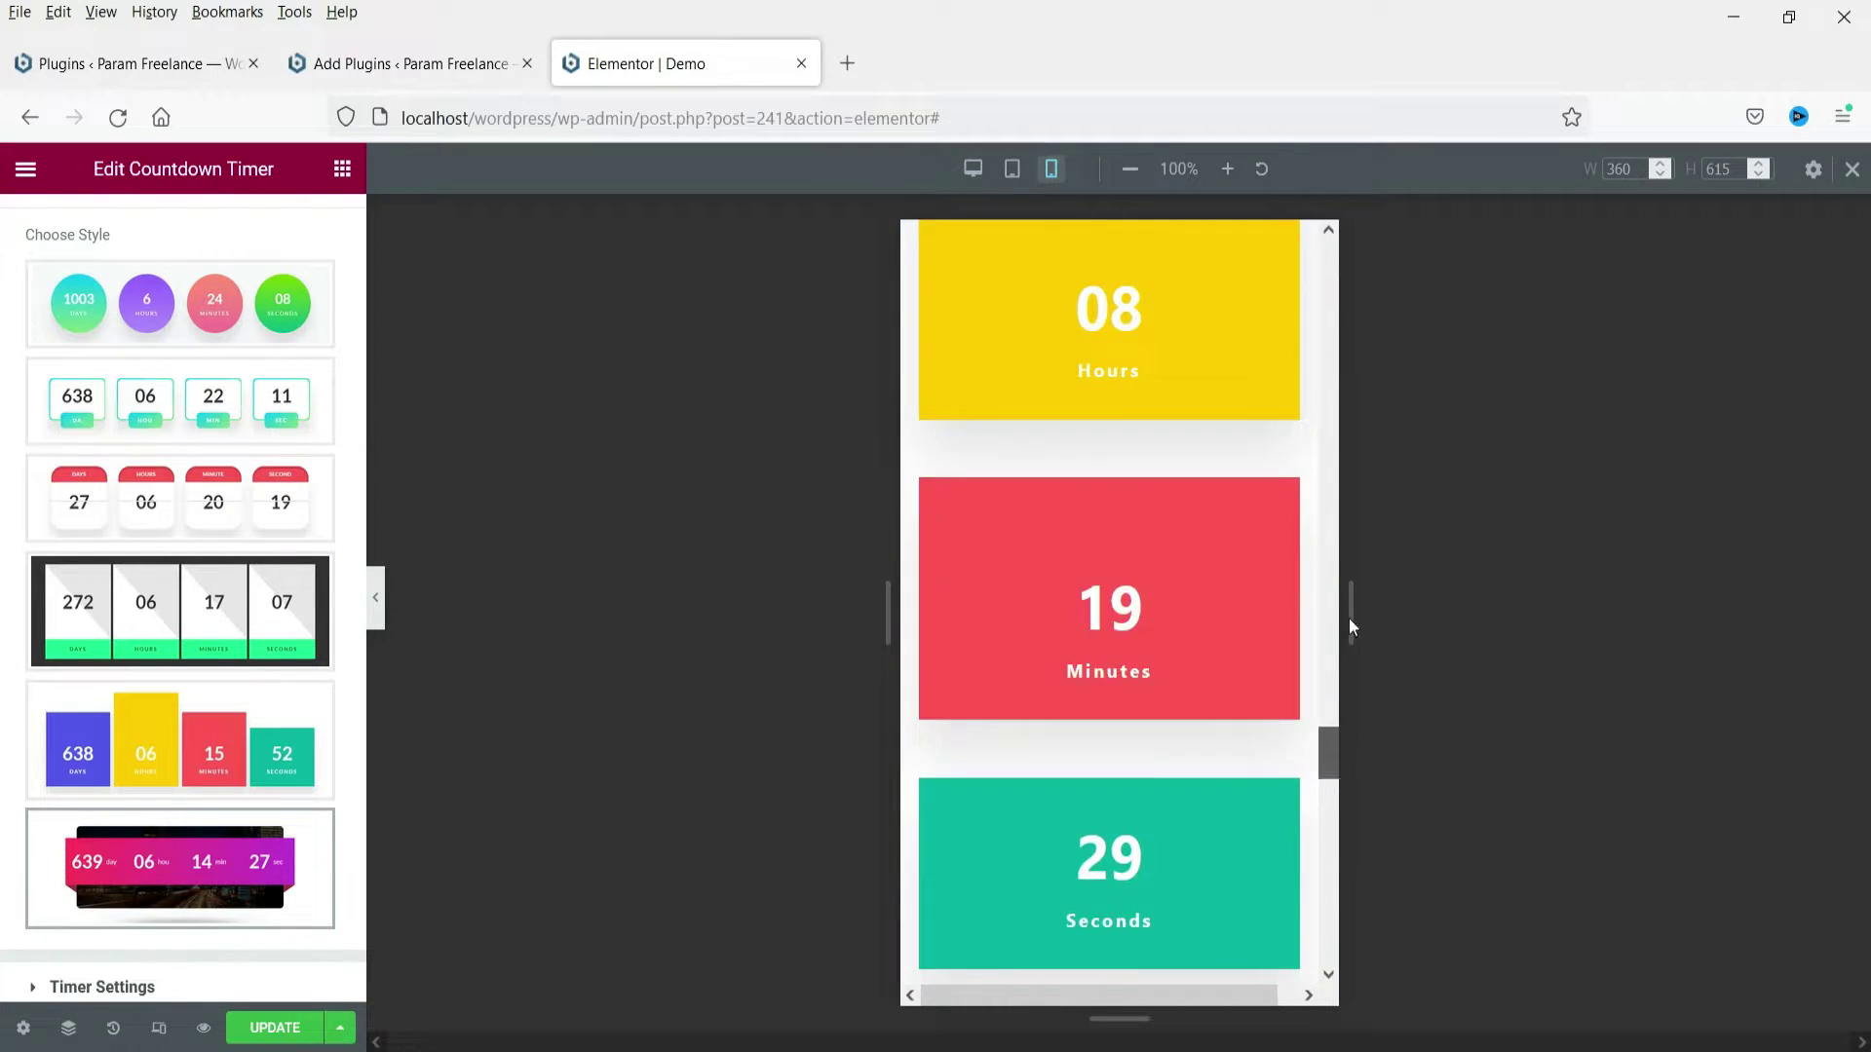
scroll(1335, 410, up, 15)
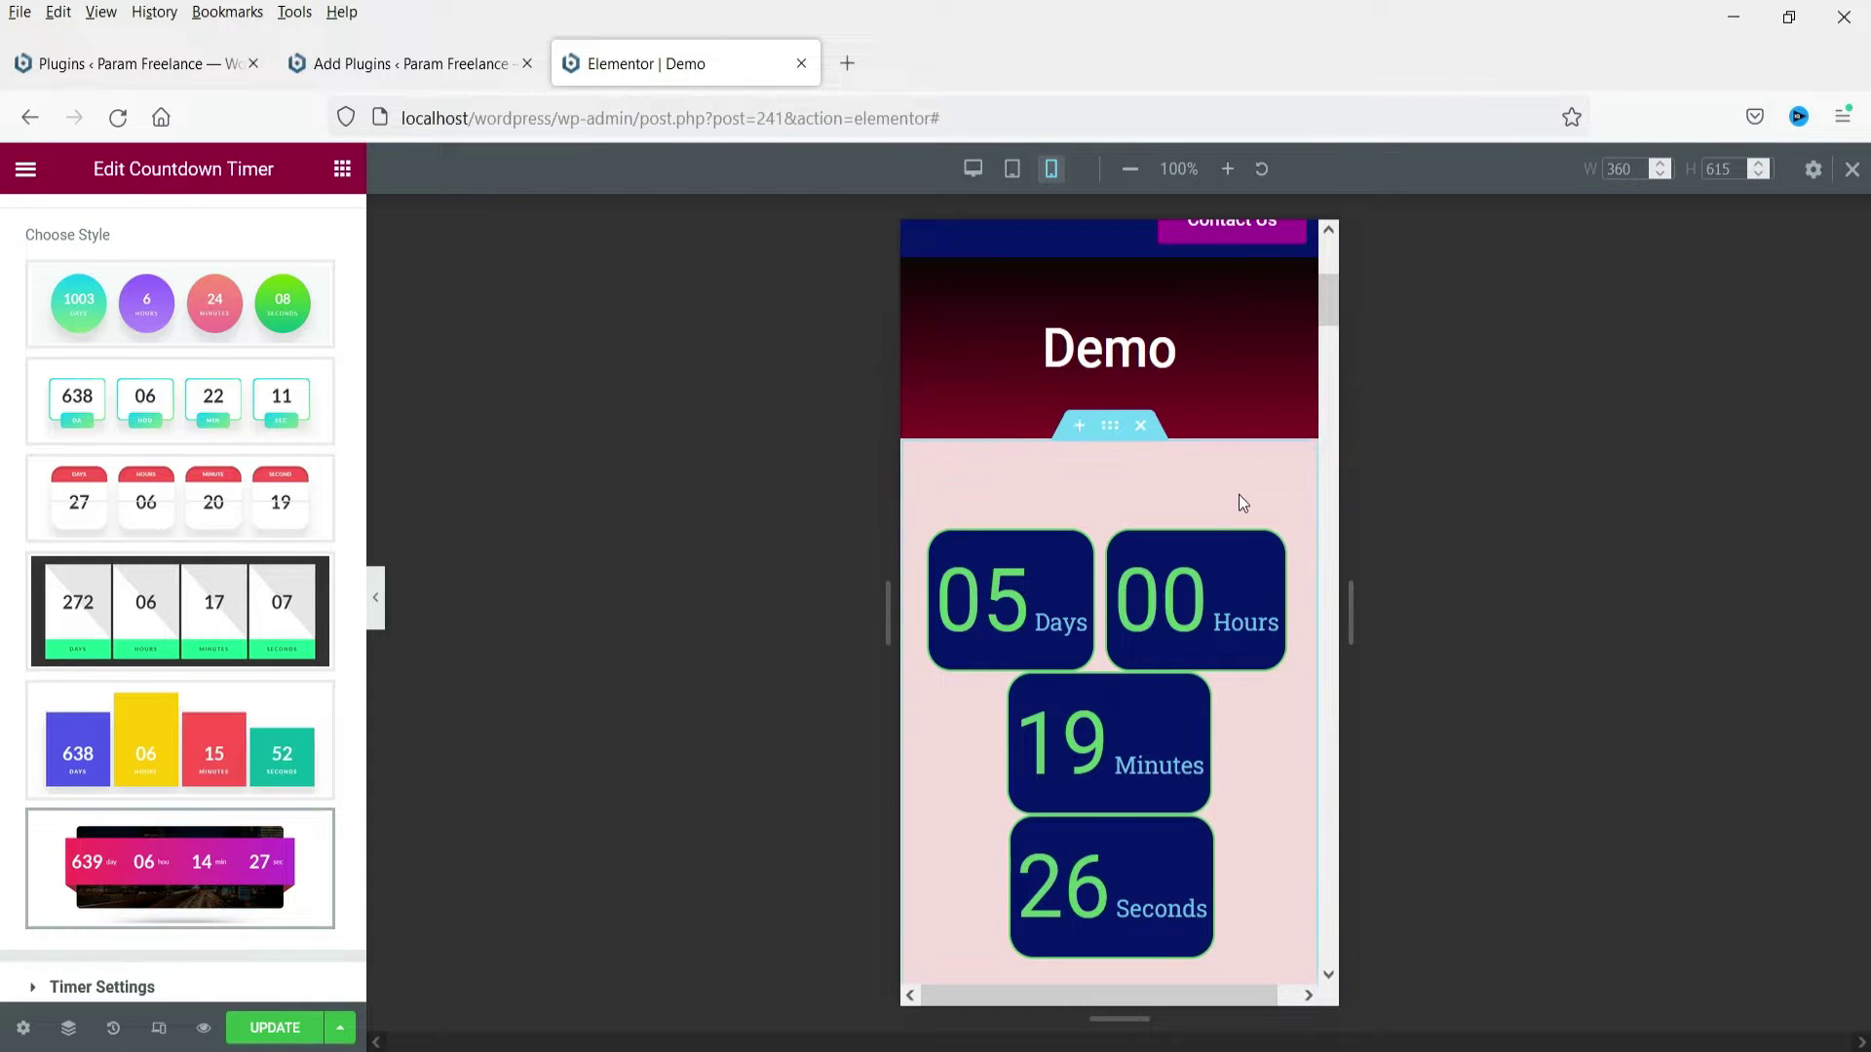
scroll(1228, 477, down, 2)
scroll(1208, 460, down, 10)
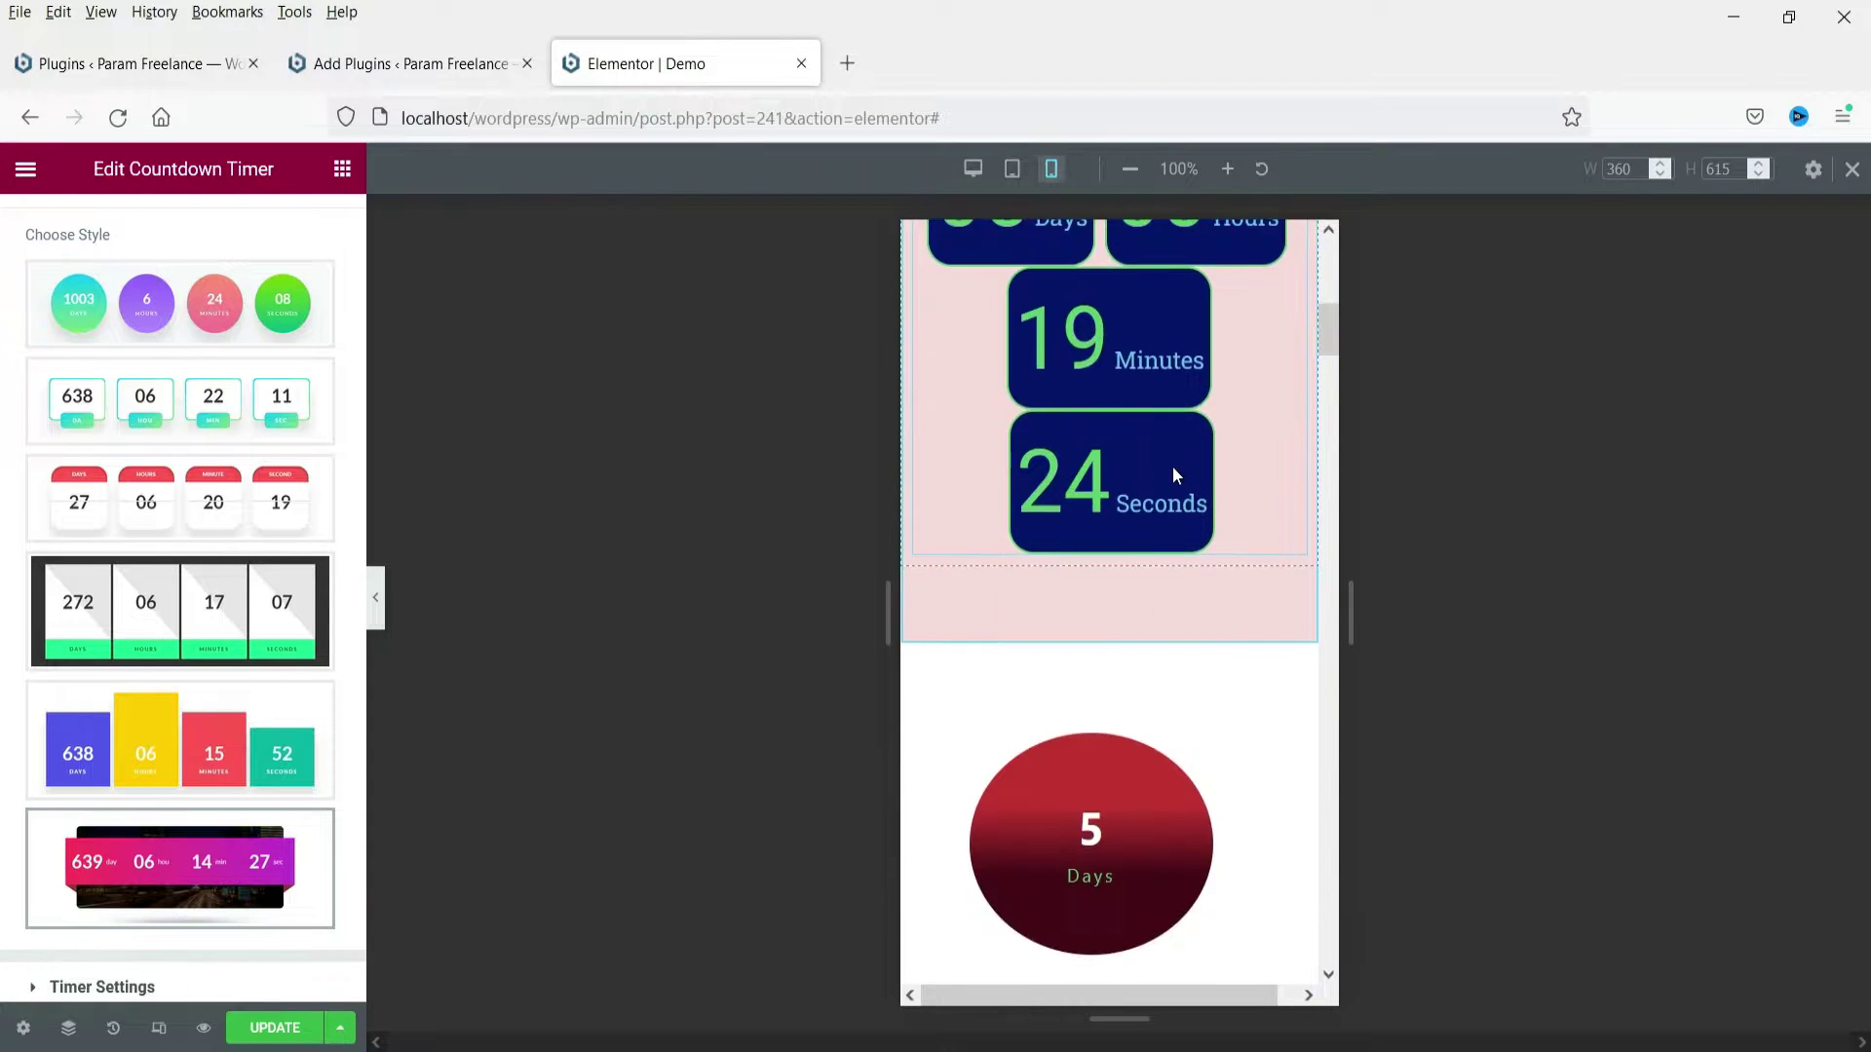
scroll(1174, 462, down, 4)
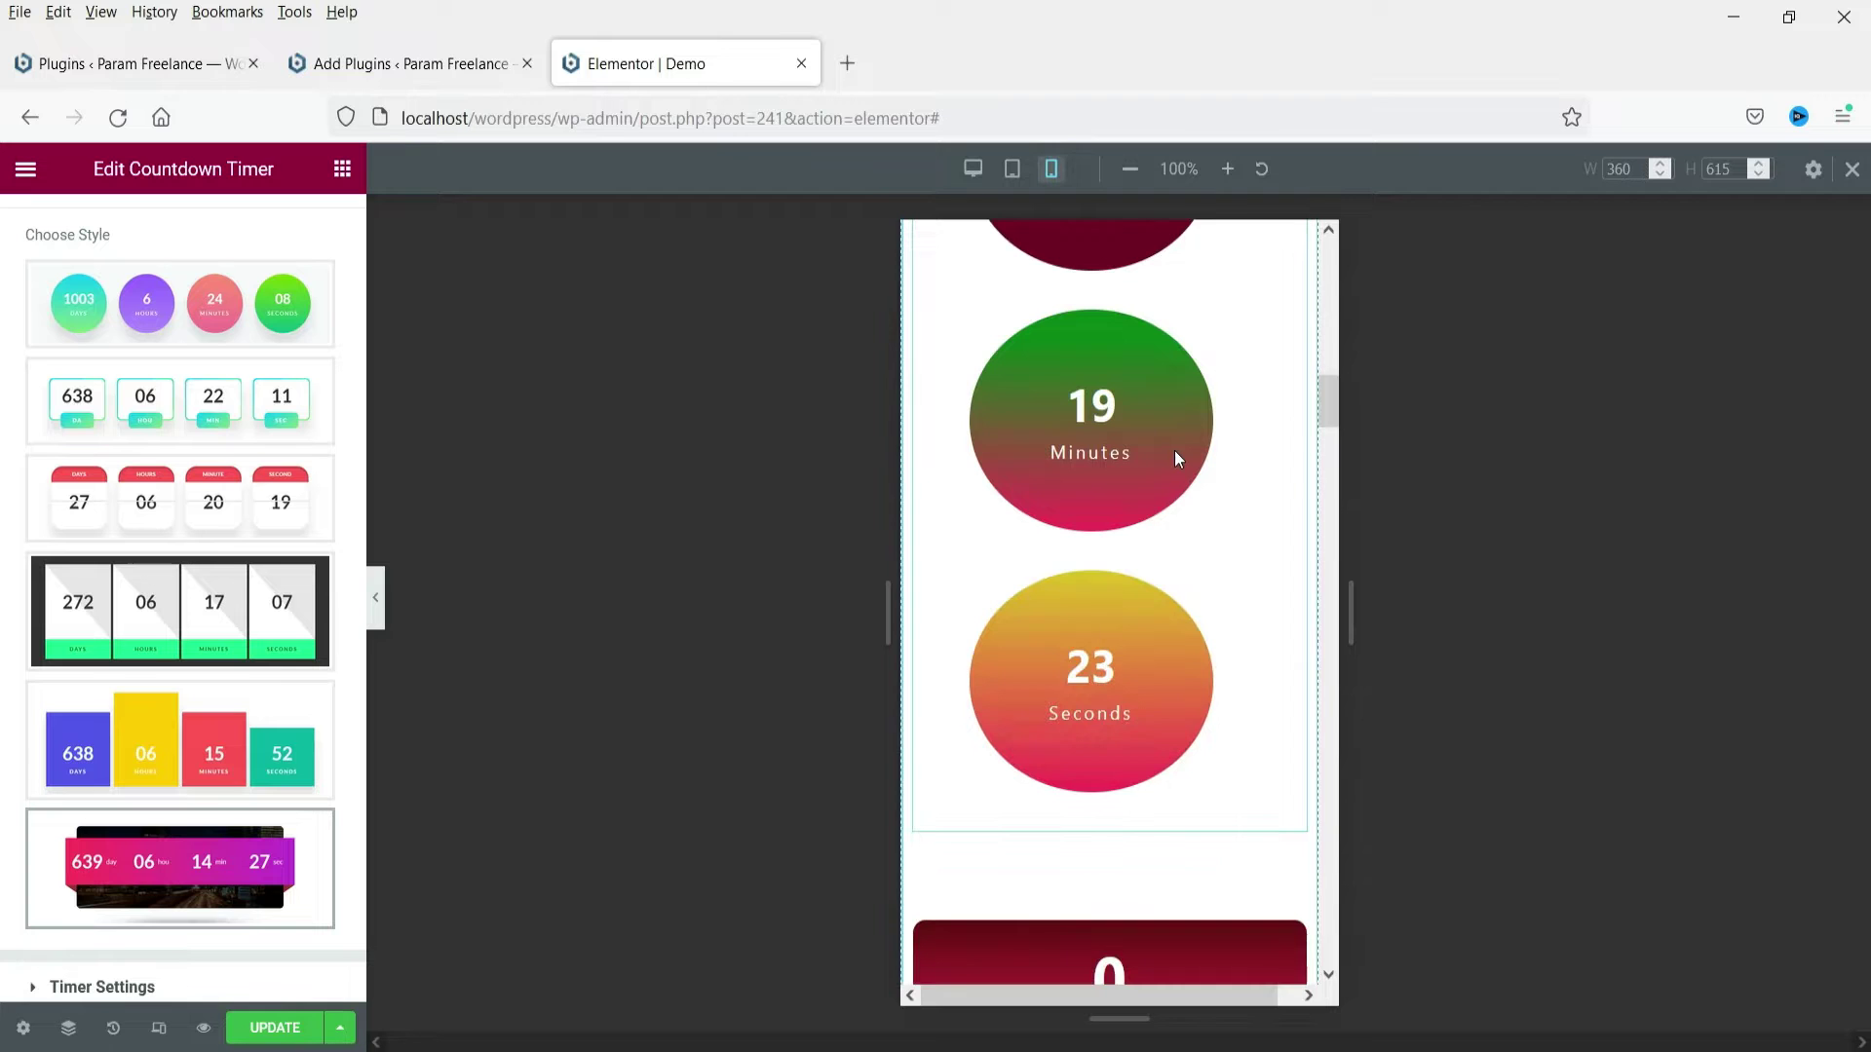
scroll(1177, 448, down, 9)
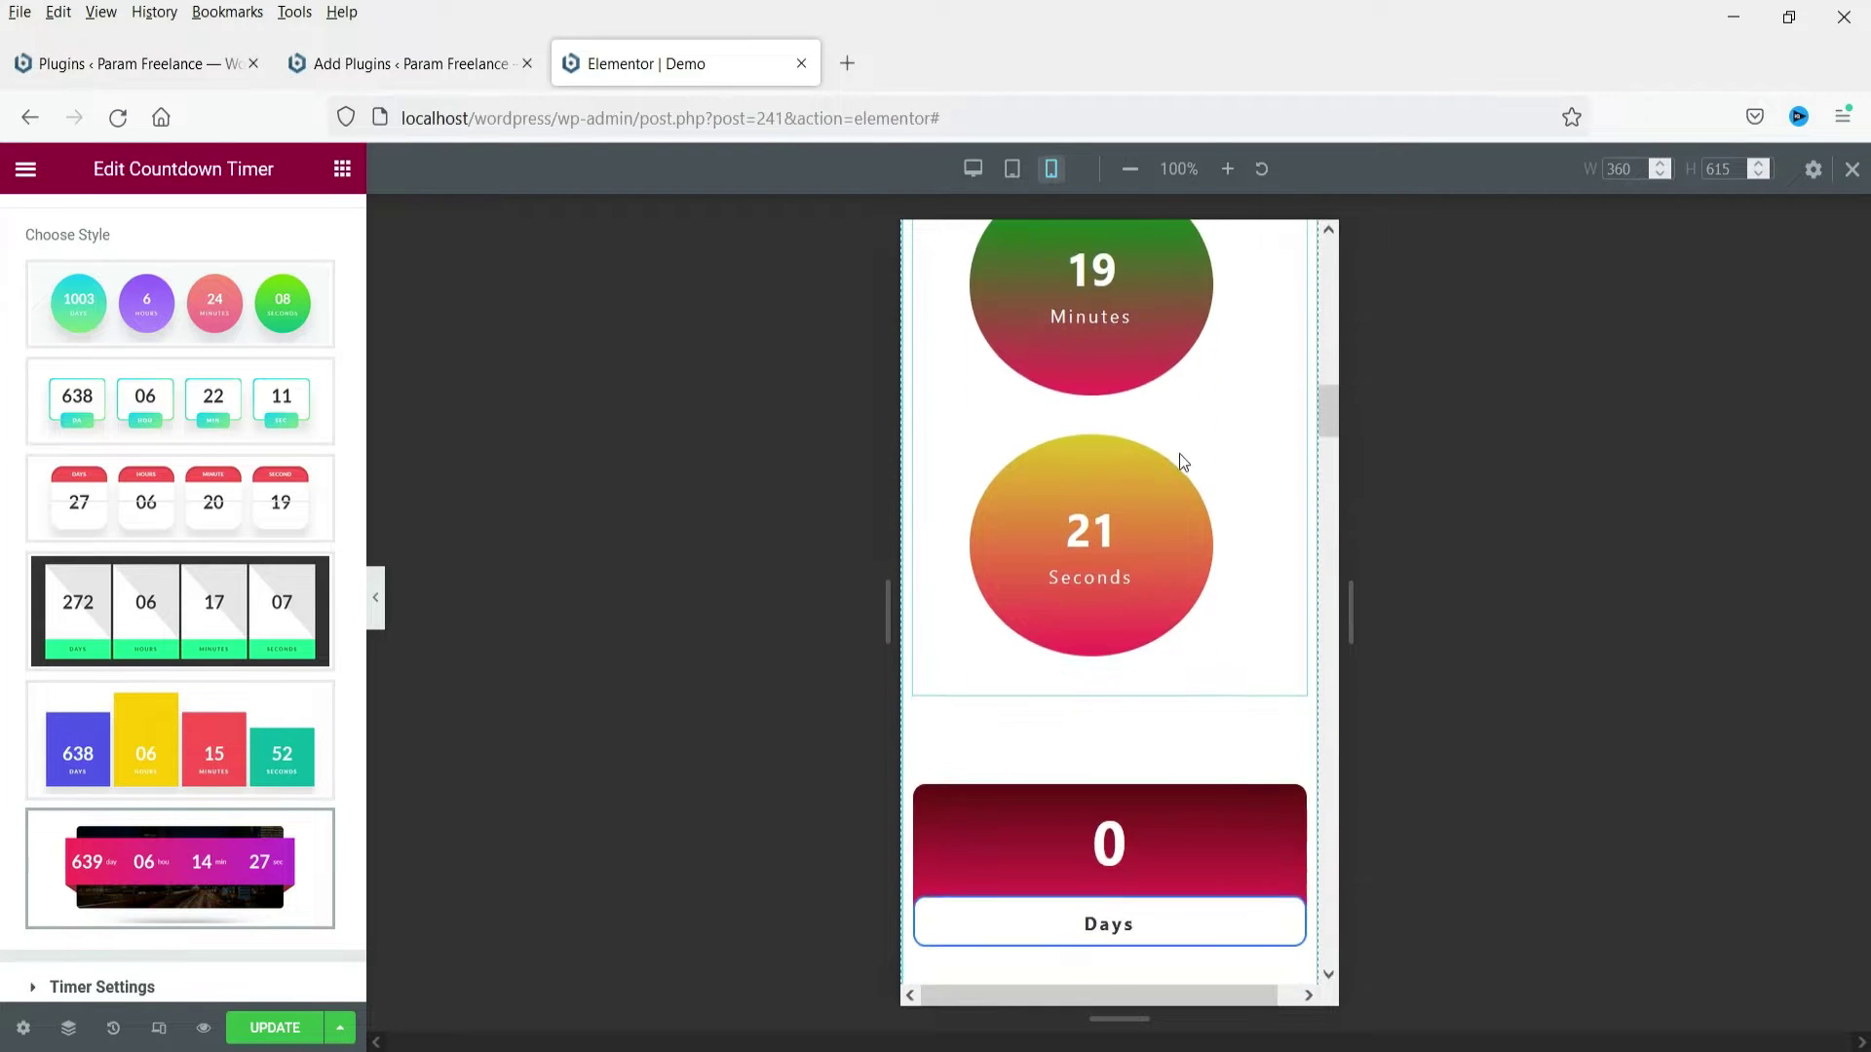
scroll(1182, 453, down, 10)
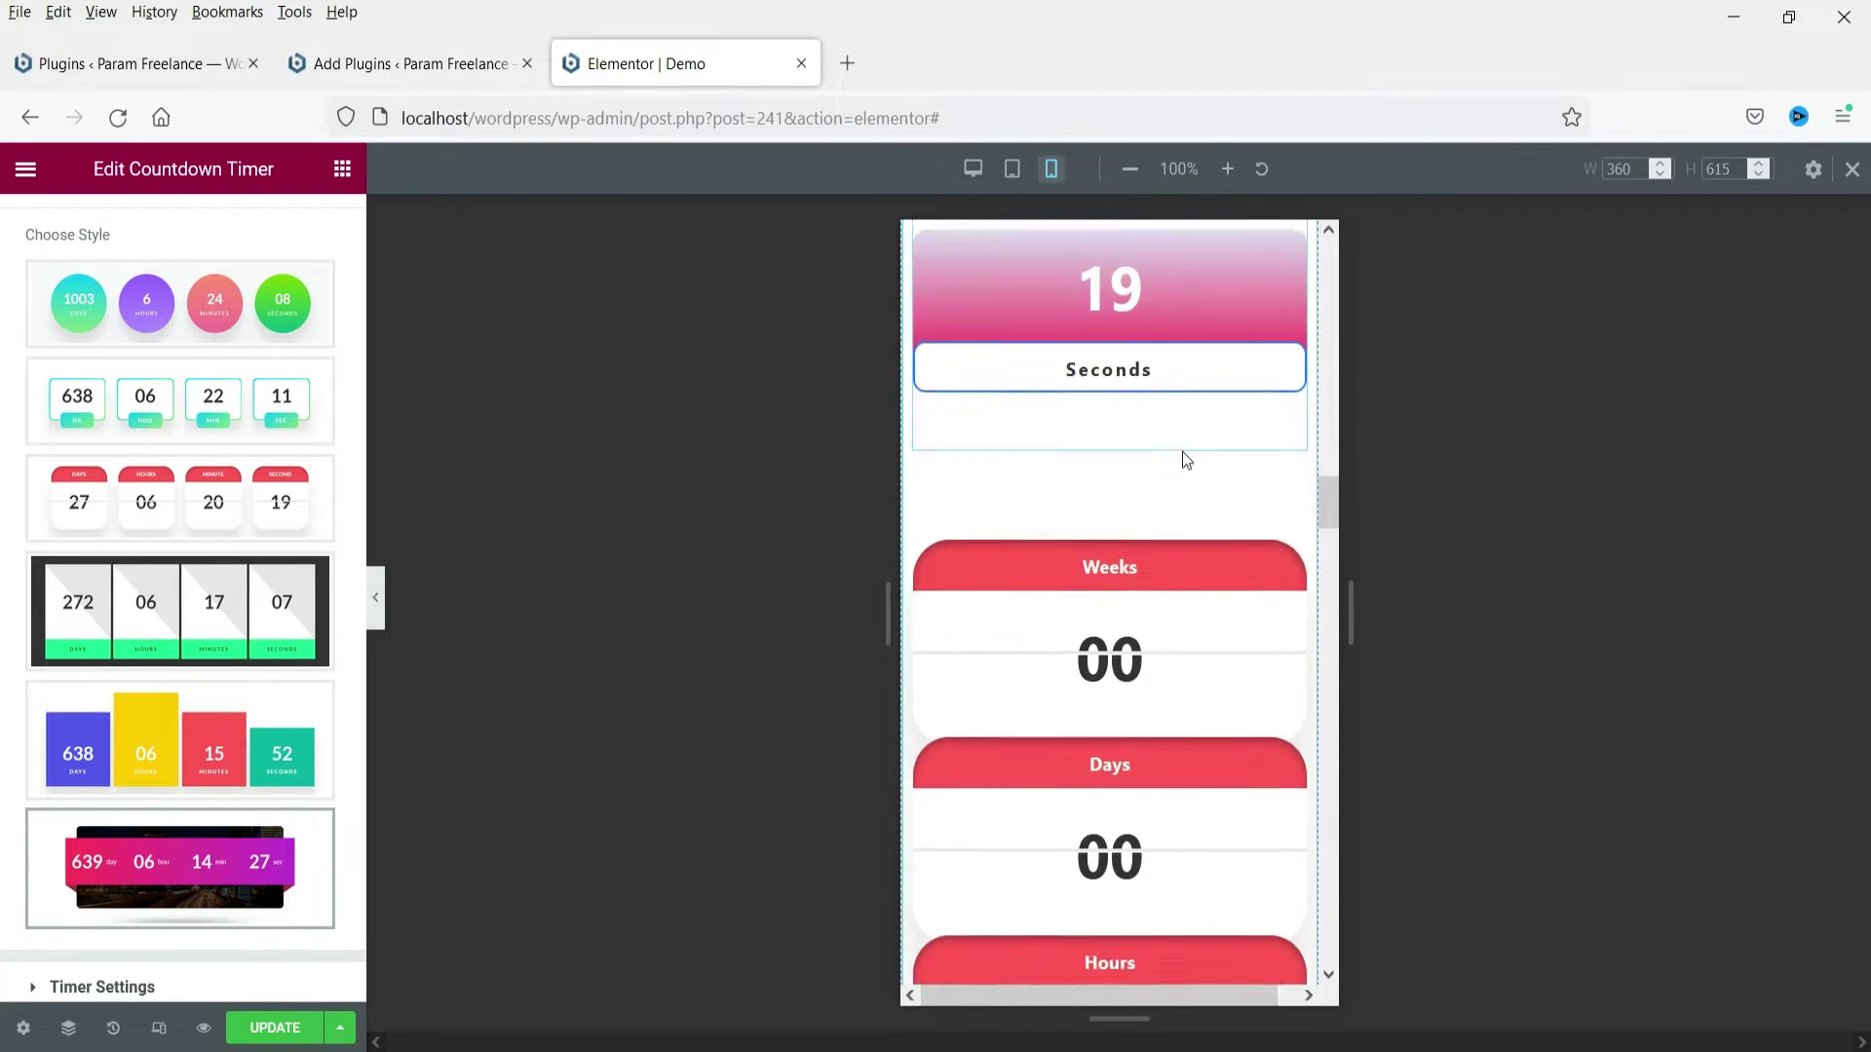
scroll(1181, 448, down, 8)
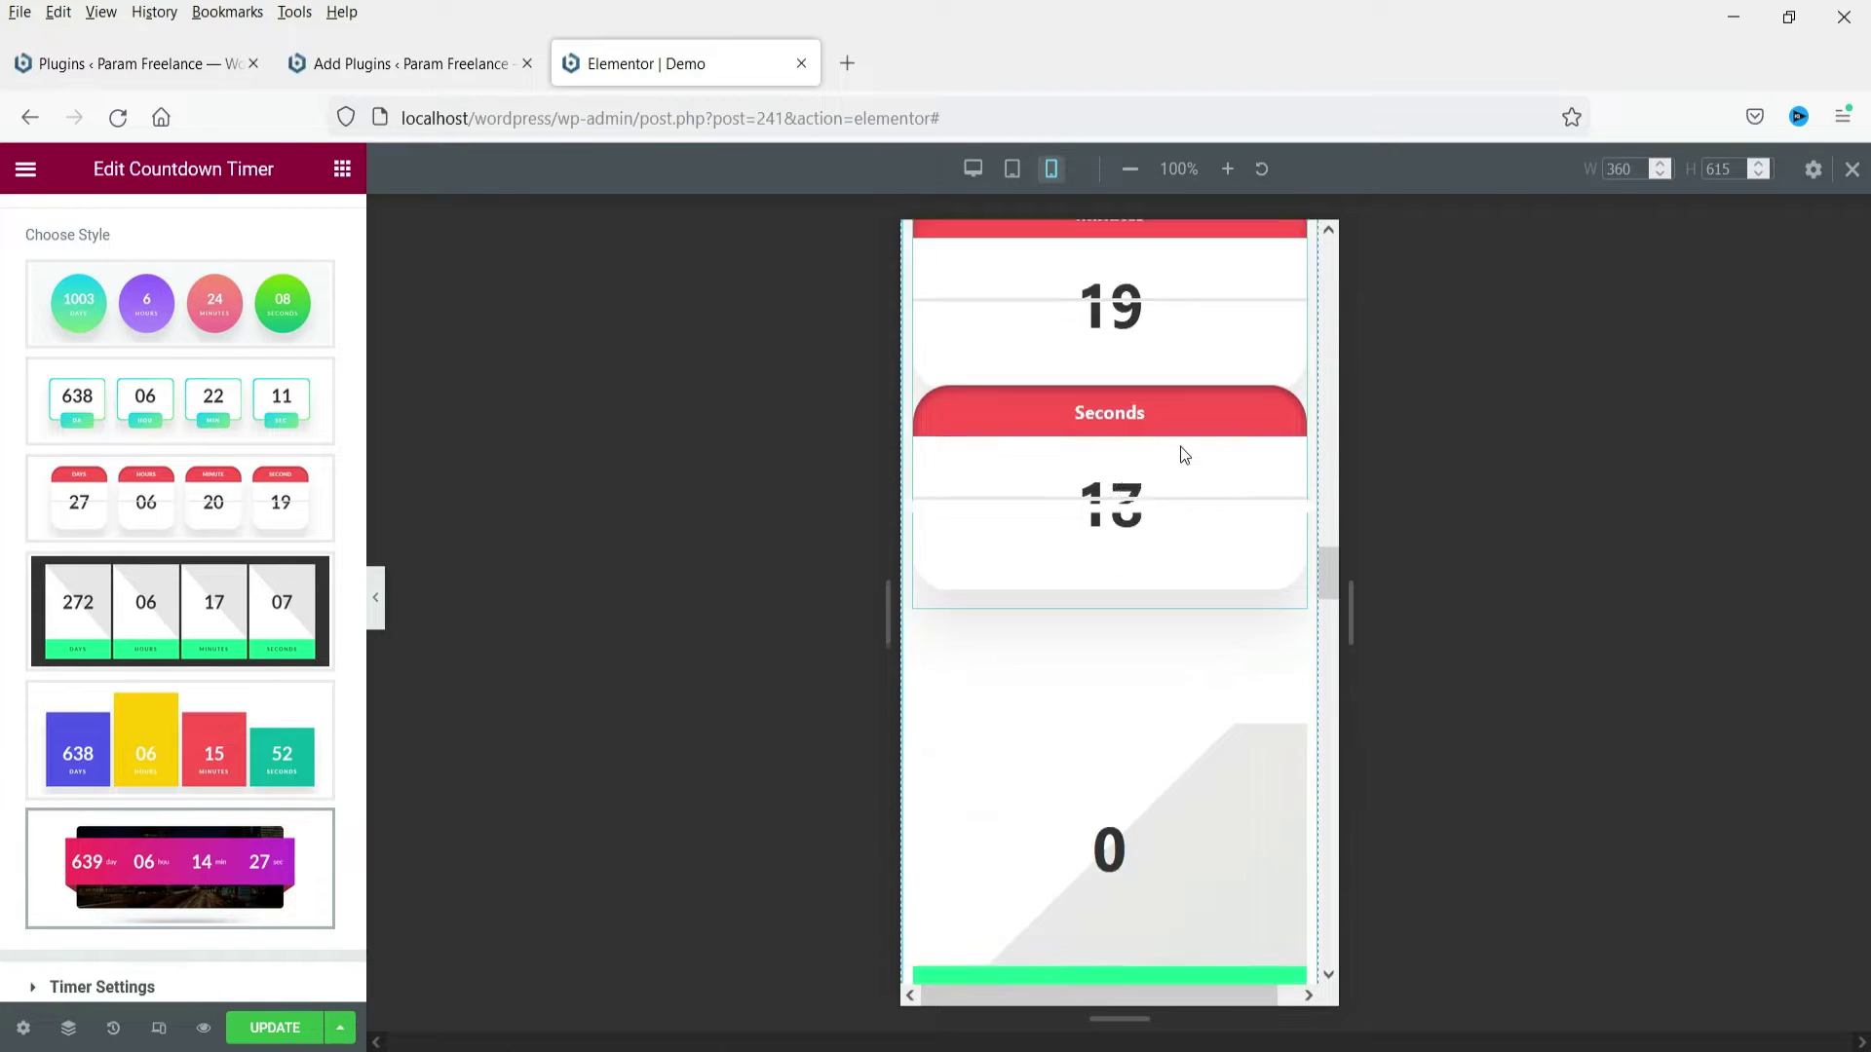
scroll(1183, 447, down, 15)
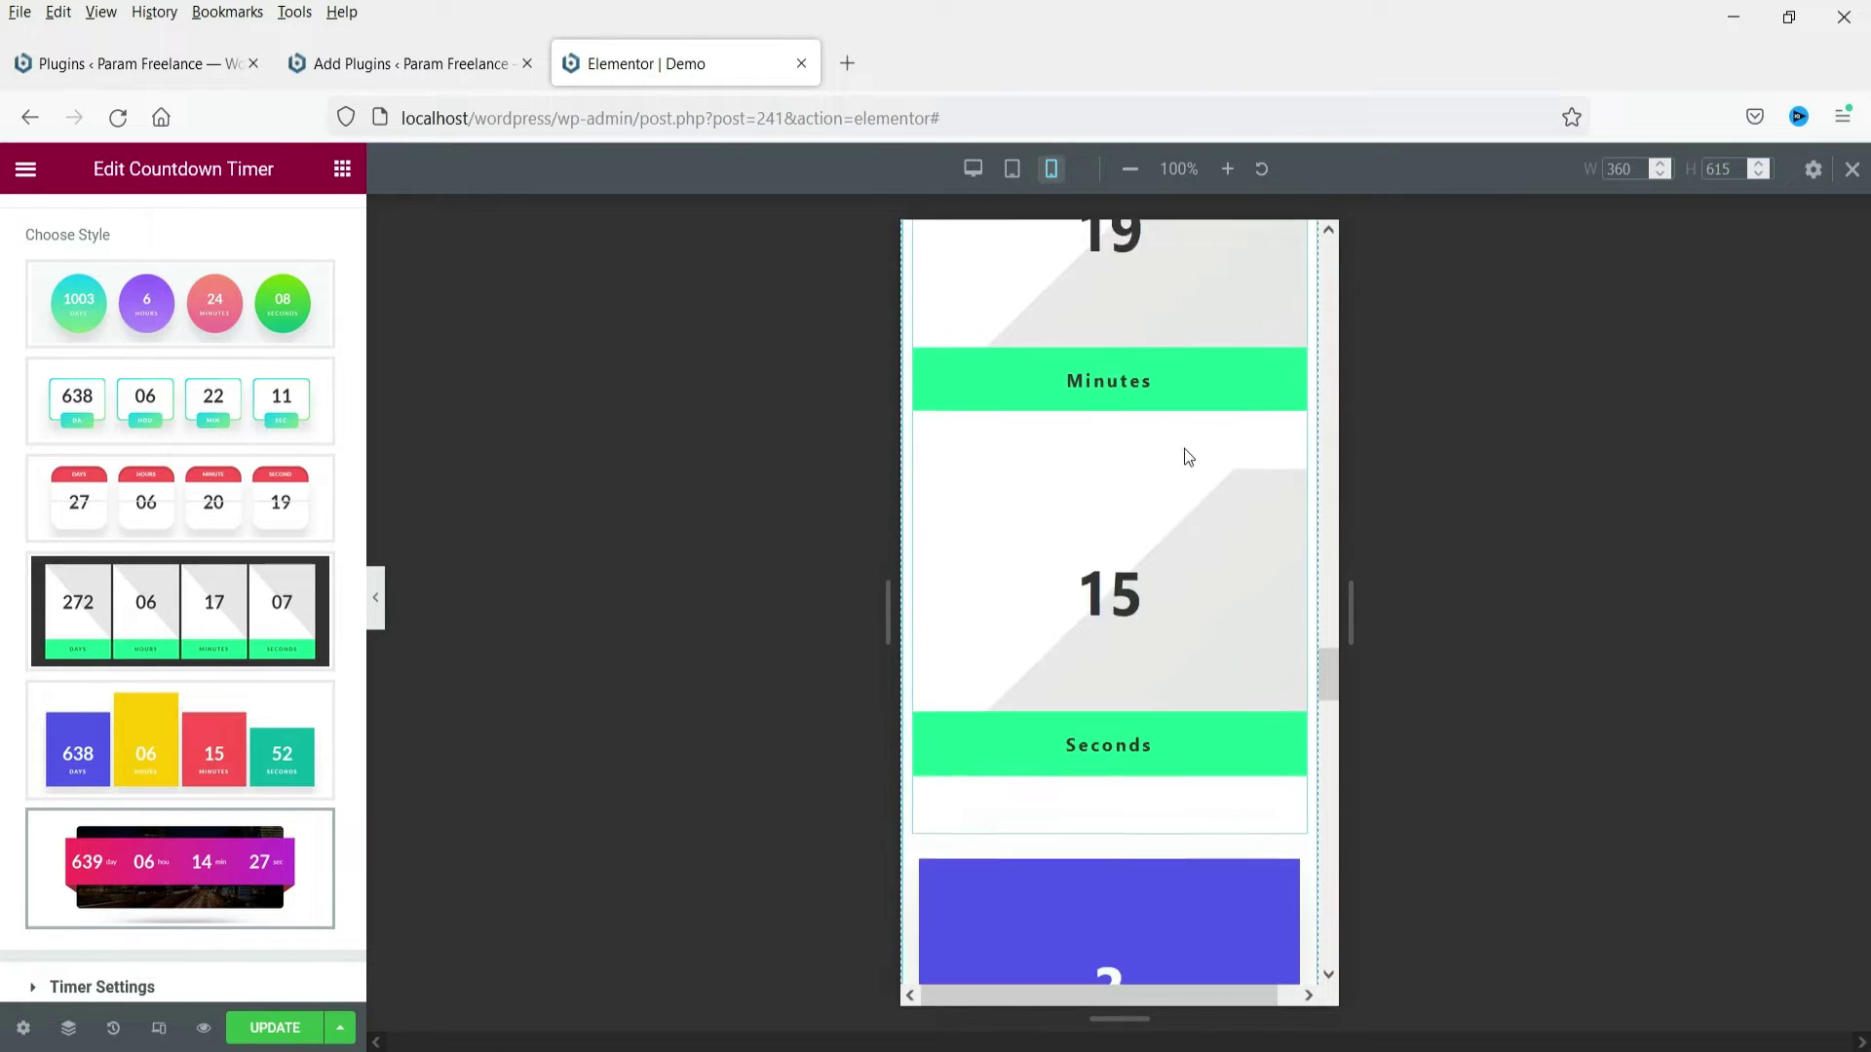
scroll(1192, 450, down, 10)
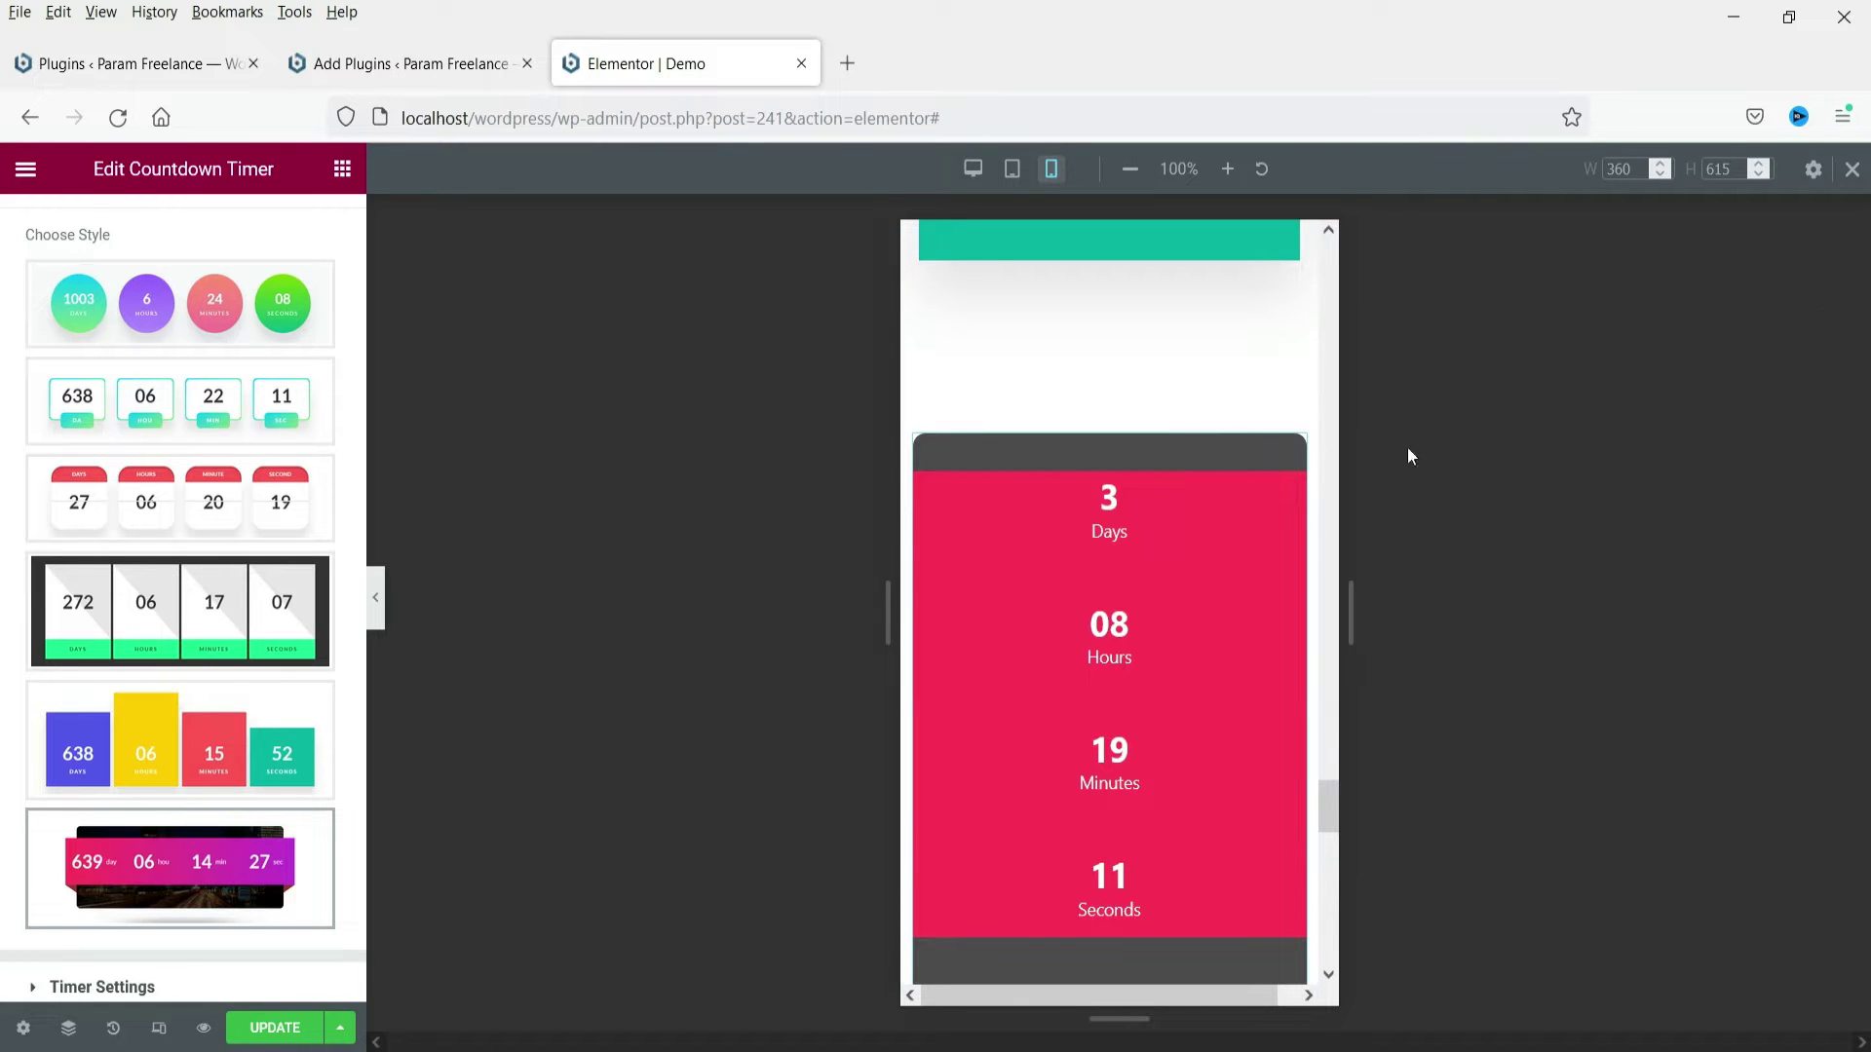
click(1854, 171)
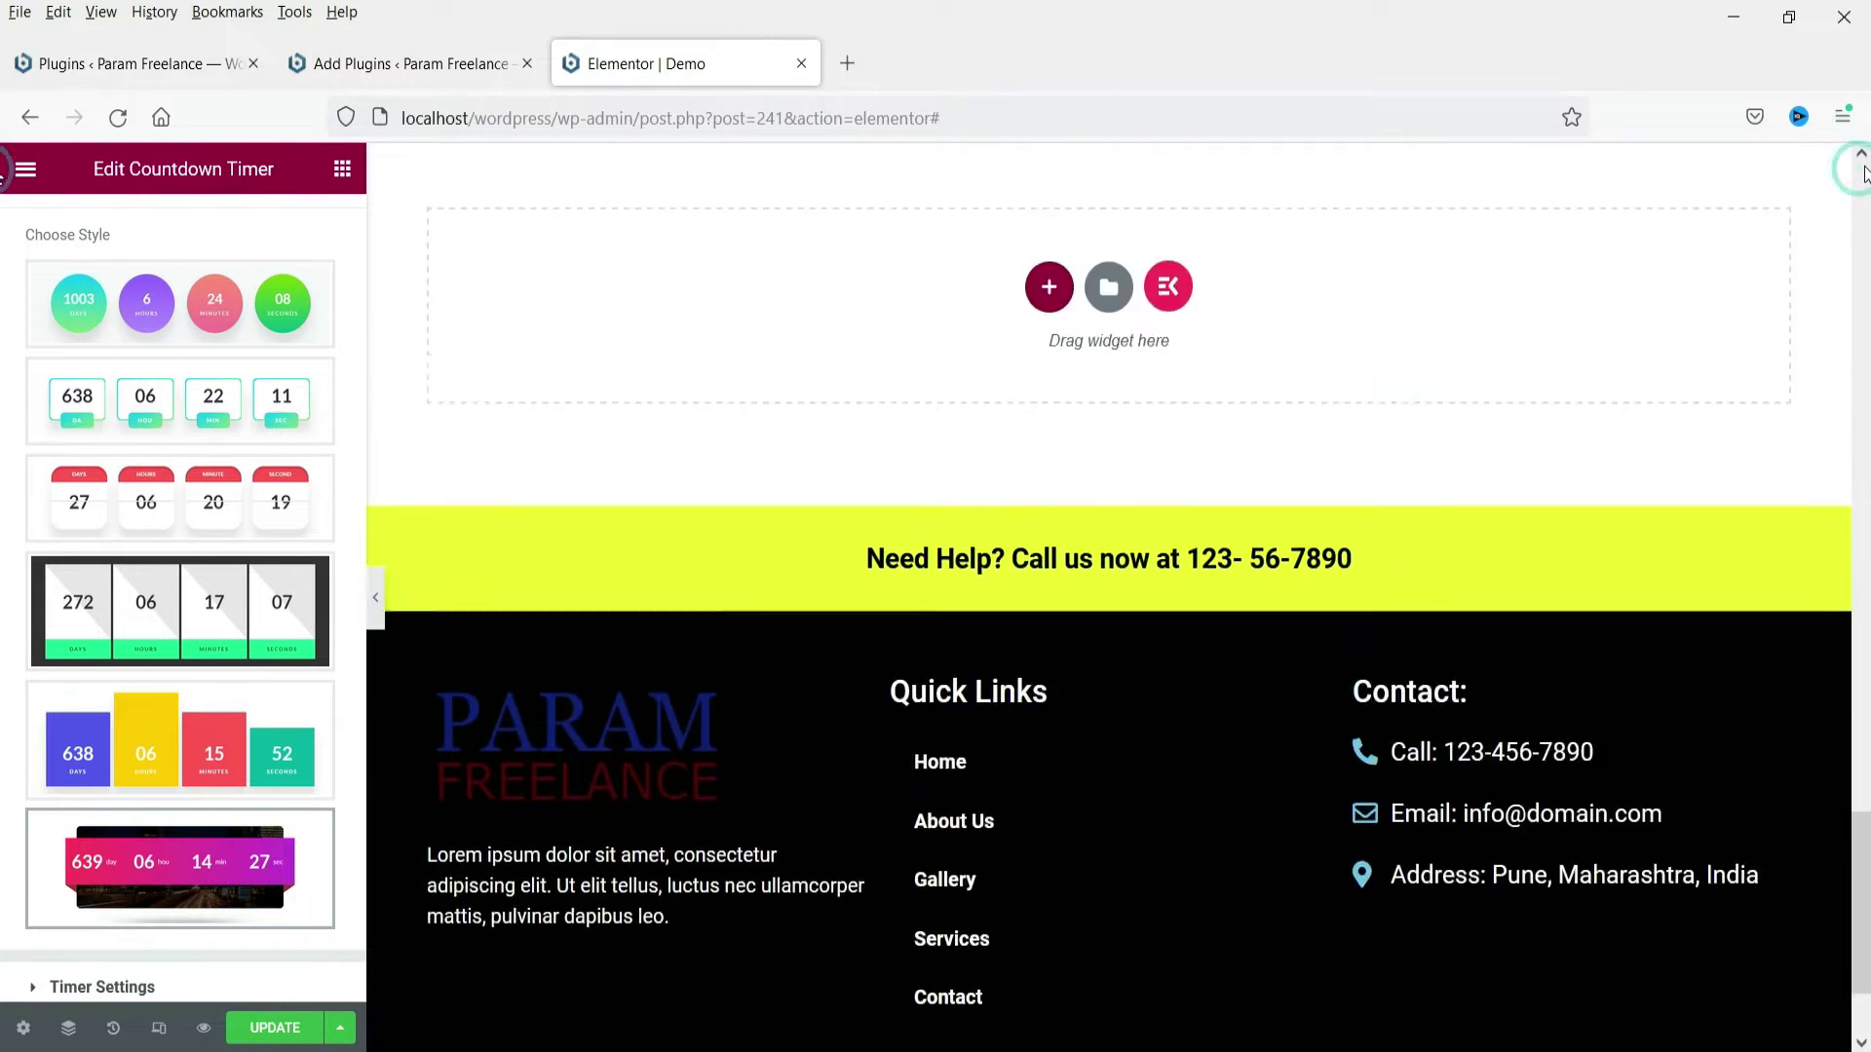